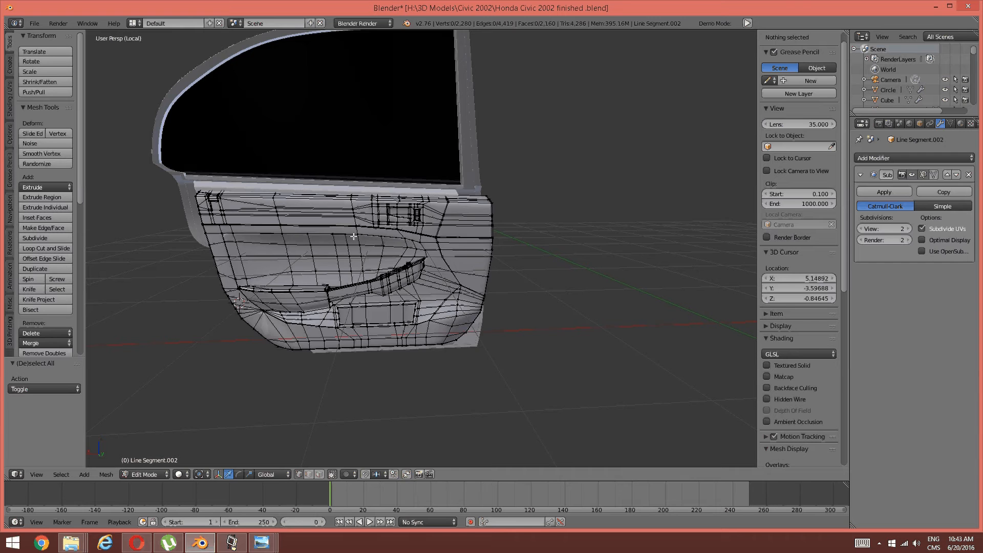
Step: Leave Edit Mode and local view, and examine the rear door's inner panel within the whole car interior
{"action": "key", "text": "KP_Divide"}
{"action": "key", "text": "Tab"}
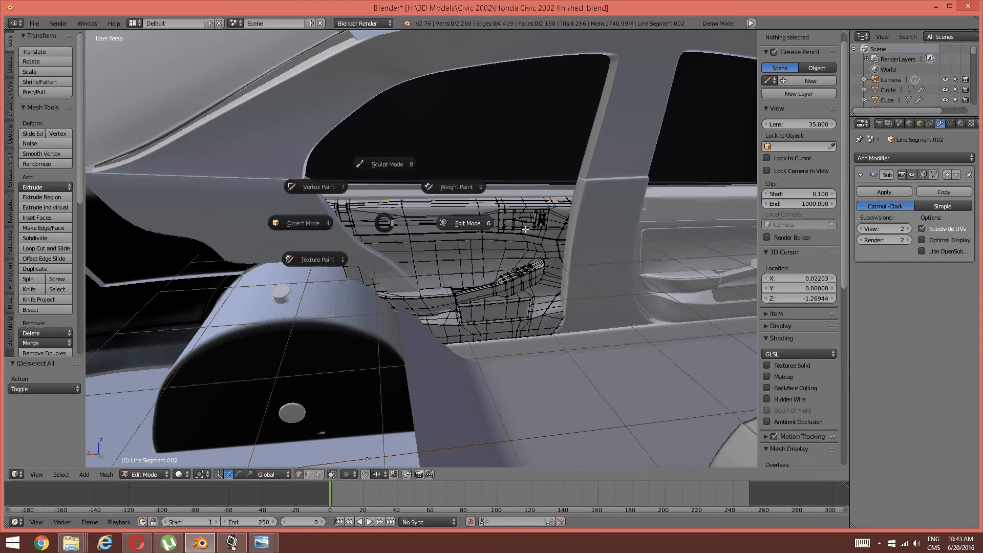
{"action": "left_click", "coordinate": [262, 228]}
{"action": "middle_click_drag", "start_coordinate": [700, 211], "coordinate": [493, 219], "text": "shift"}
{"action": "middle_click_drag", "start_coordinate": [261, 314], "coordinate": [506, 250]}
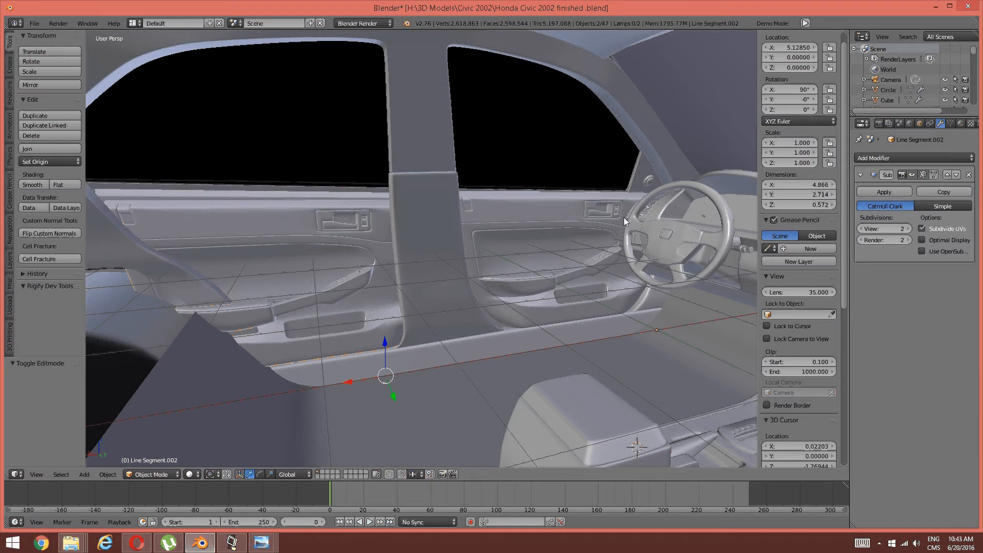
{"action": "middle_click_drag", "start_coordinate": [631, 218], "coordinate": [610, 224]}
{"action": "middle_click_drag", "start_coordinate": [228, 293], "coordinate": [377, 296], "text": "shift"}
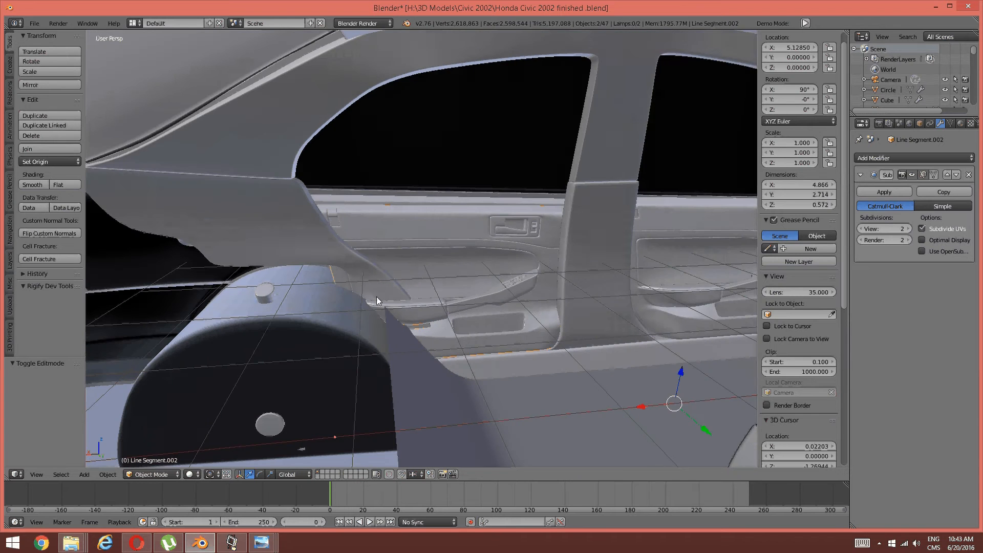
Step: Make the rear door shell the active object and isolate it in local view together with its inner panel
{"action": "scroll", "coordinate": [383, 287], "scroll_direction": "up", "scroll_amount": 1}
{"action": "right_click", "coordinate": [400, 186]}
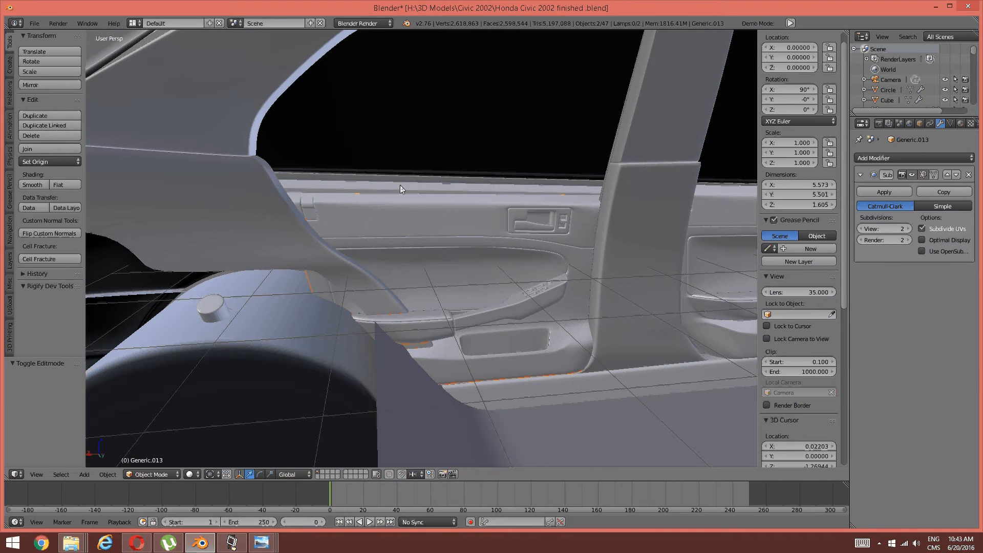
{"action": "key", "text": "KP_Divide"}
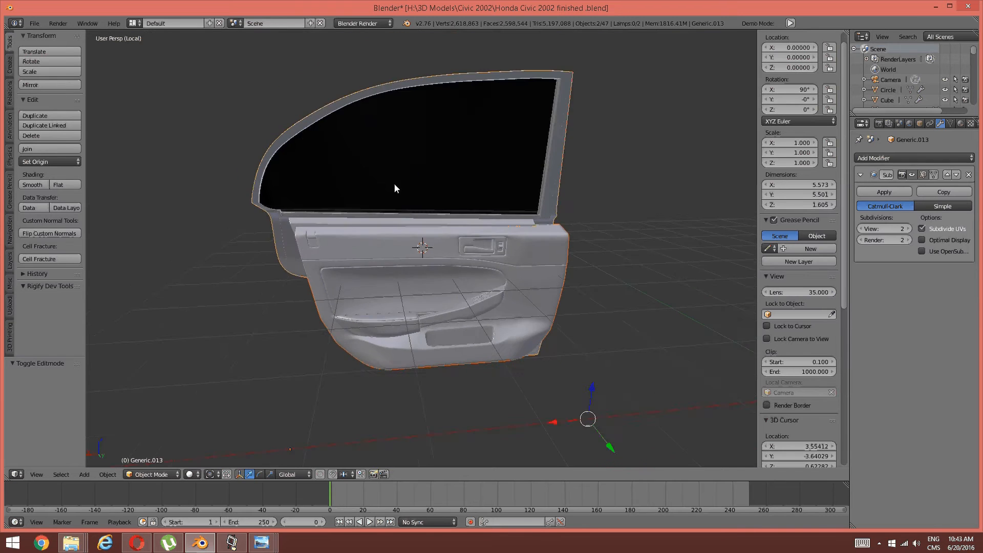
{"action": "middle_click_drag", "start_coordinate": [337, 256], "coordinate": [200, 289]}
{"action": "scroll", "coordinate": [199, 287], "scroll_direction": "up", "scroll_amount": 5}
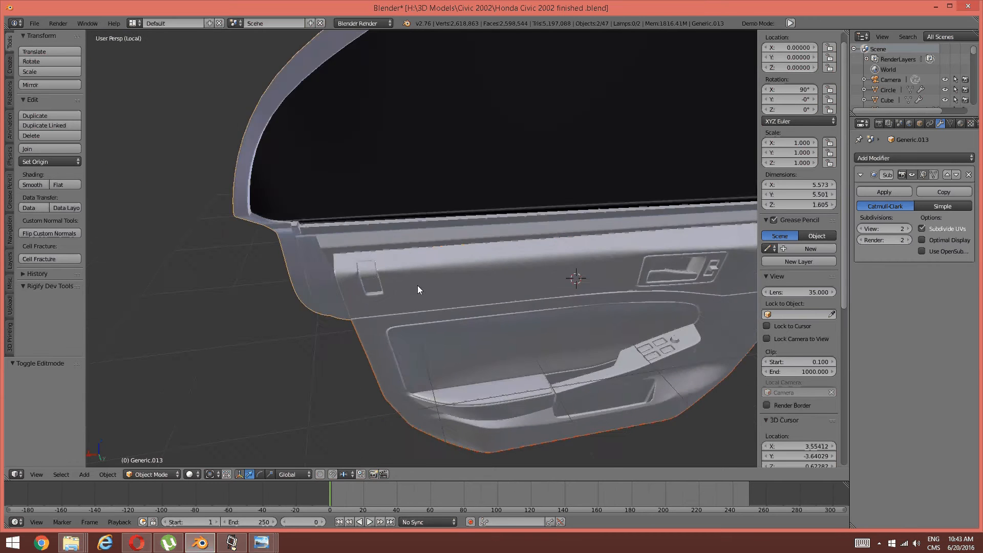
{"action": "key", "text": "Tab"}
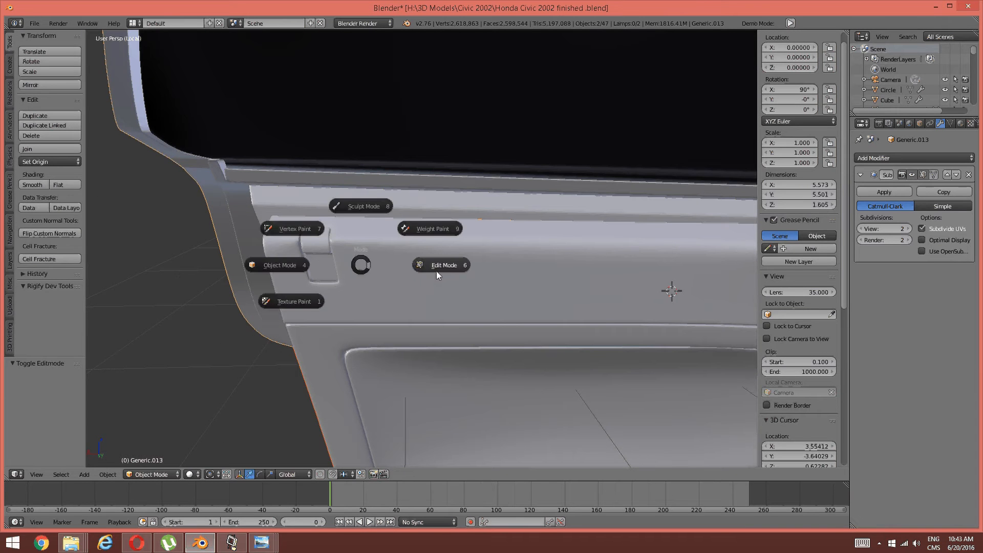
{"action": "left_click", "coordinate": [436, 269]}
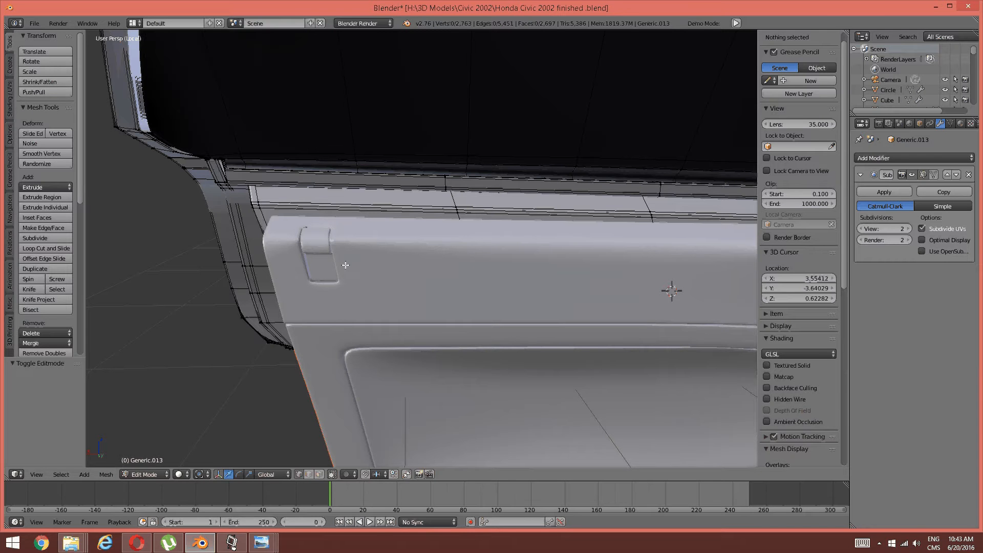
{"action": "key", "text": "Tab"}
{"action": "left_click", "coordinate": [271, 266]}
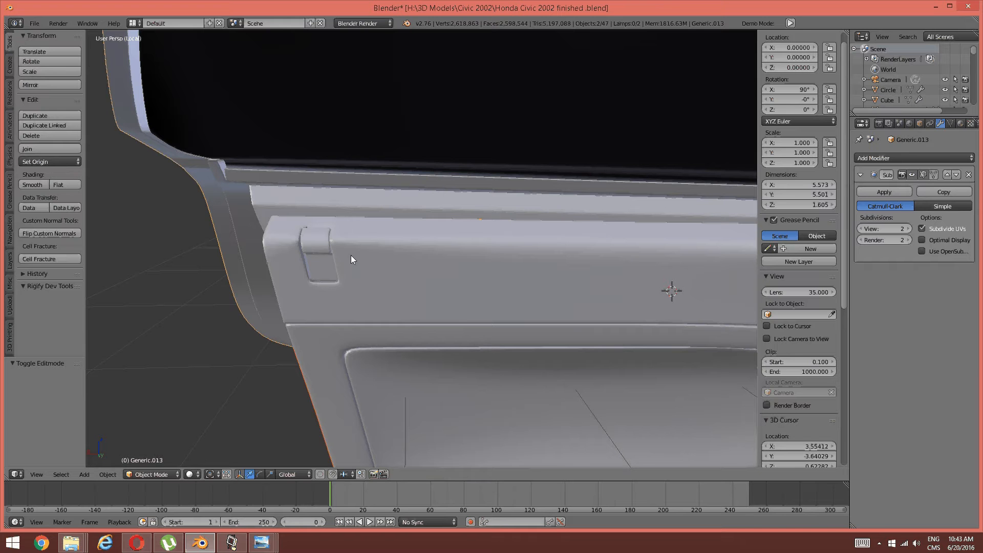
Step: Edit the inner door panel's mesh and delete the linked faces of the small latch piece at its upper rear corner
{"action": "key", "text": "Tab"}
{"action": "right_click", "coordinate": [382, 253]}
{"action": "key", "text": "Tab"}
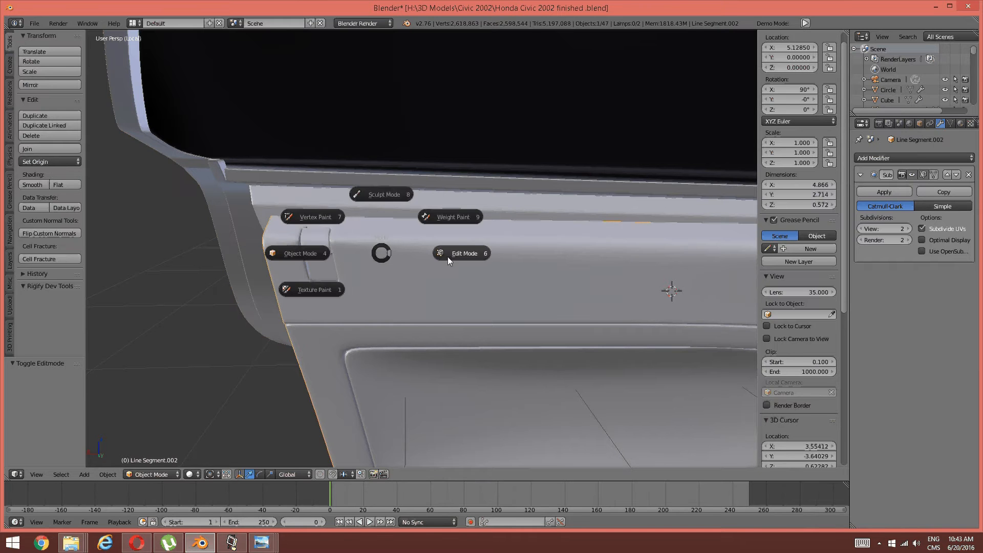
{"action": "left_click", "coordinate": [470, 260]}
{"action": "middle_click_drag", "start_coordinate": [273, 257], "coordinate": [314, 269]}
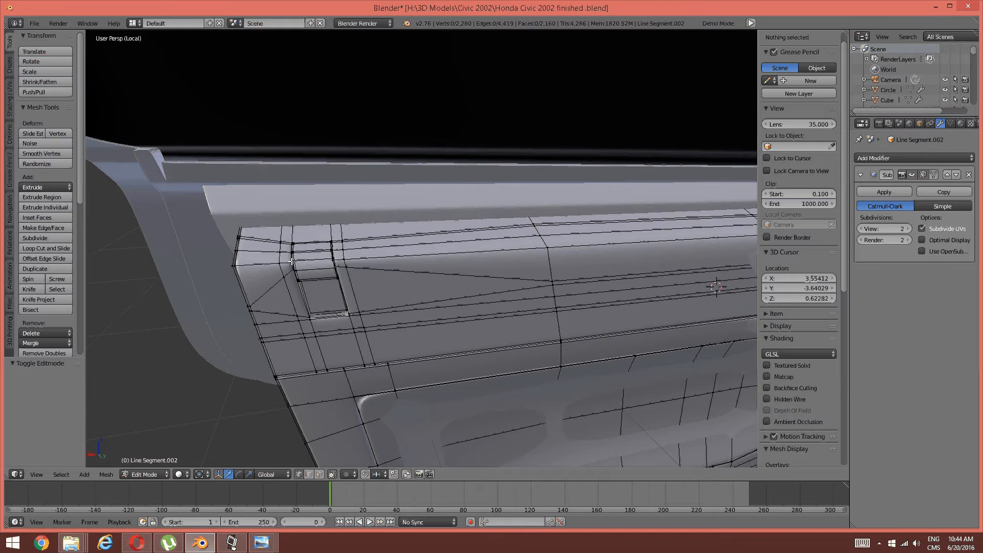
{"action": "right_click", "coordinate": [299, 268]}
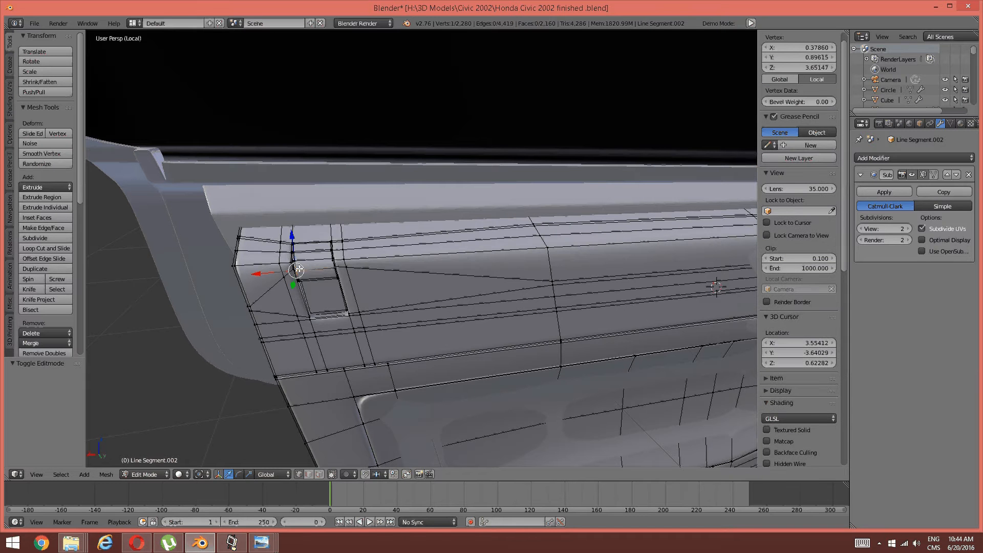
{"action": "key", "text": "ctrl+l"}
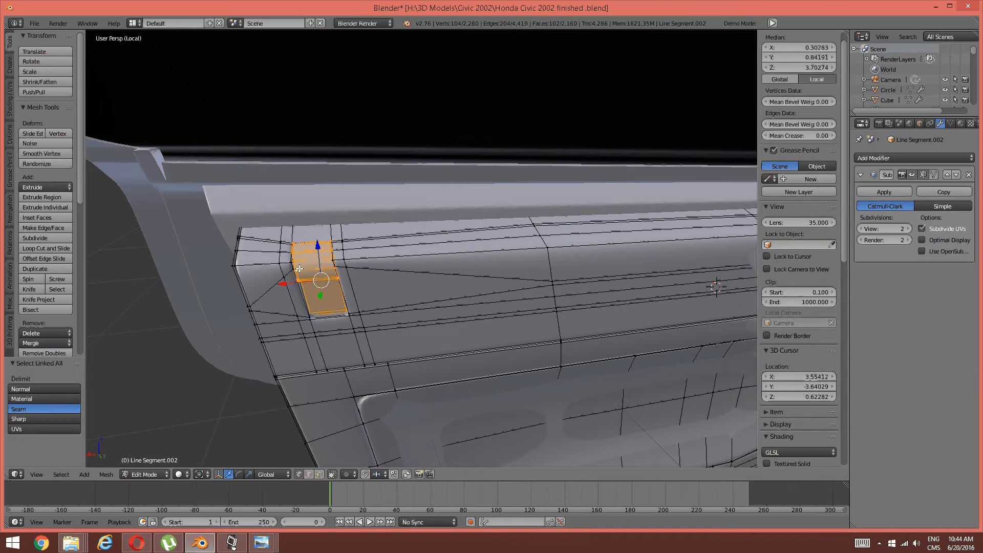
{"action": "key", "text": "x"}
{"action": "left_click", "coordinate": [300, 266]}
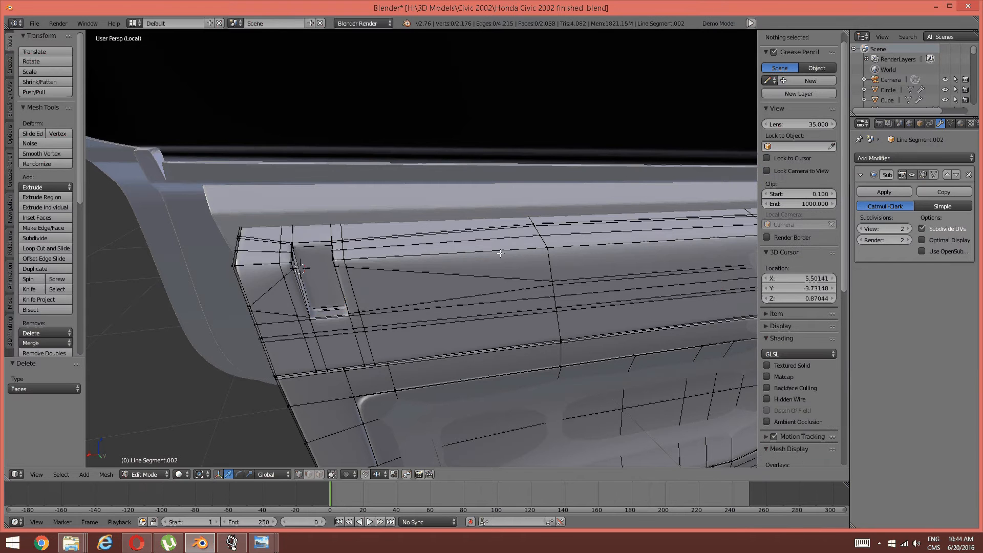
Step: Hide all of the panel's mesh except the linked upper trim section around the latch opening
{"action": "middle_click_drag", "start_coordinate": [501, 254], "coordinate": [397, 239]}
{"action": "right_click", "coordinate": [354, 262]}
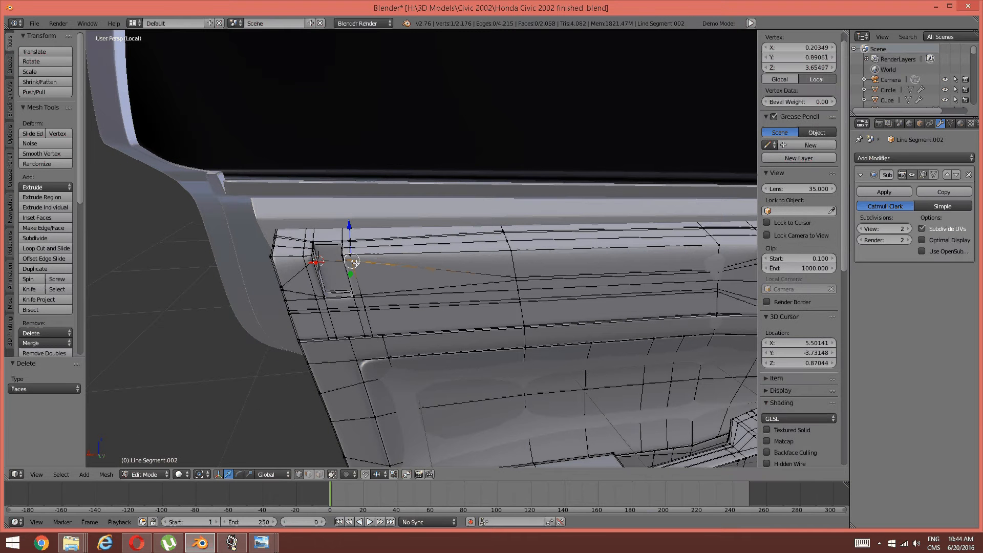
{"action": "key", "text": "ctrl+l"}
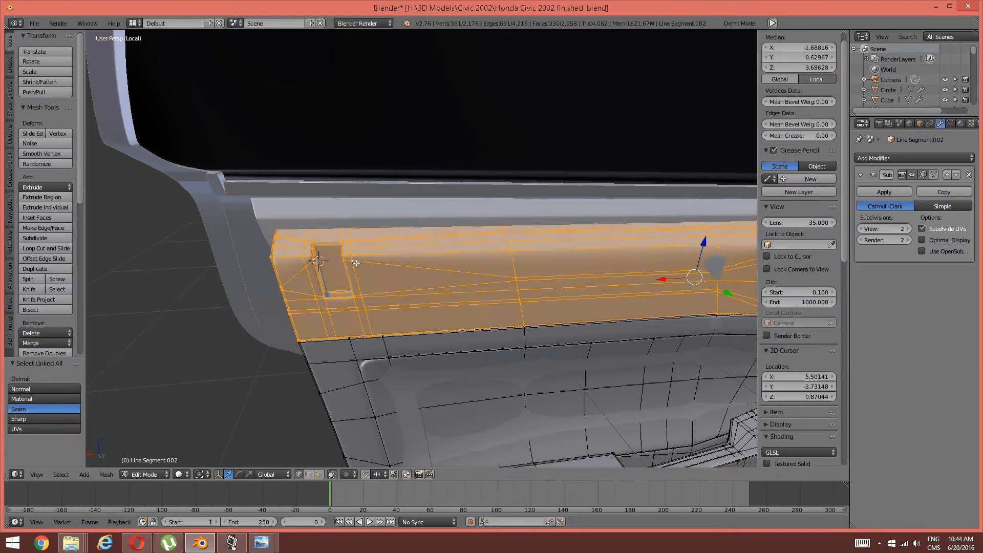
{"action": "key", "text": "ctrl+i"}
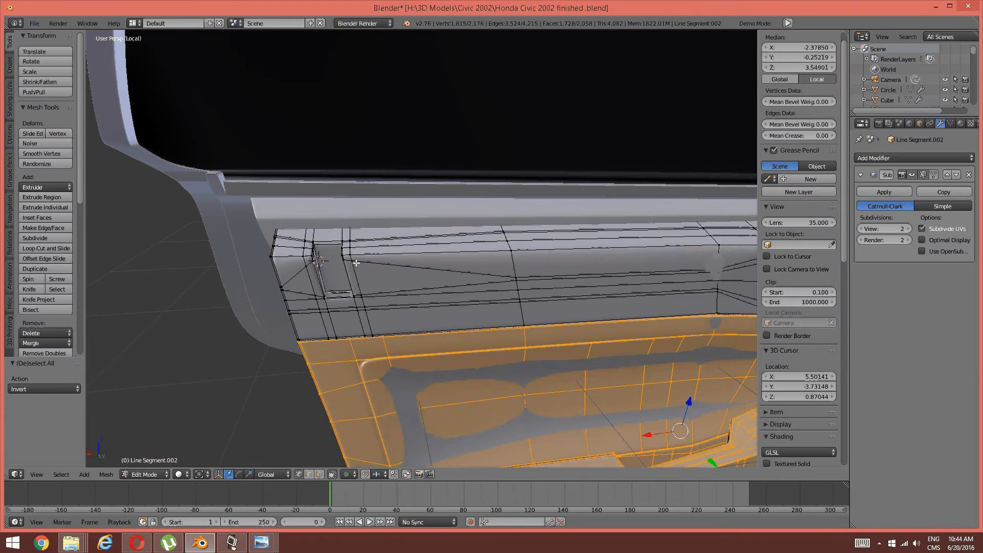
{"action": "key", "text": "h"}
{"action": "middle_click_drag", "start_coordinate": [356, 263], "coordinate": [340, 229]}
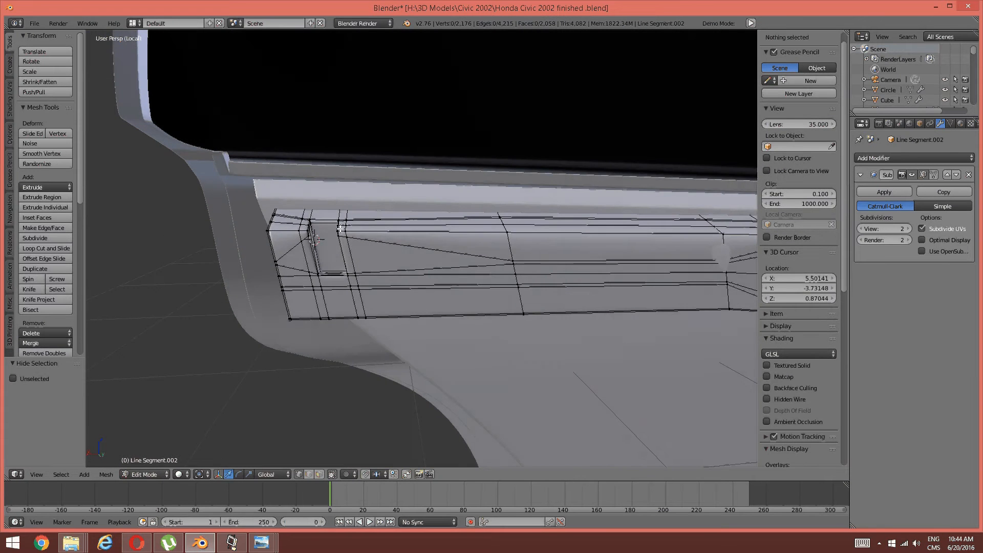
Step: In wireframe shading, delete all faces at the trim's rear end around the latch recess, and return to solid shading
{"action": "key", "text": "ctrl+Tab"}
{"action": "left_click", "coordinate": [328, 253]}
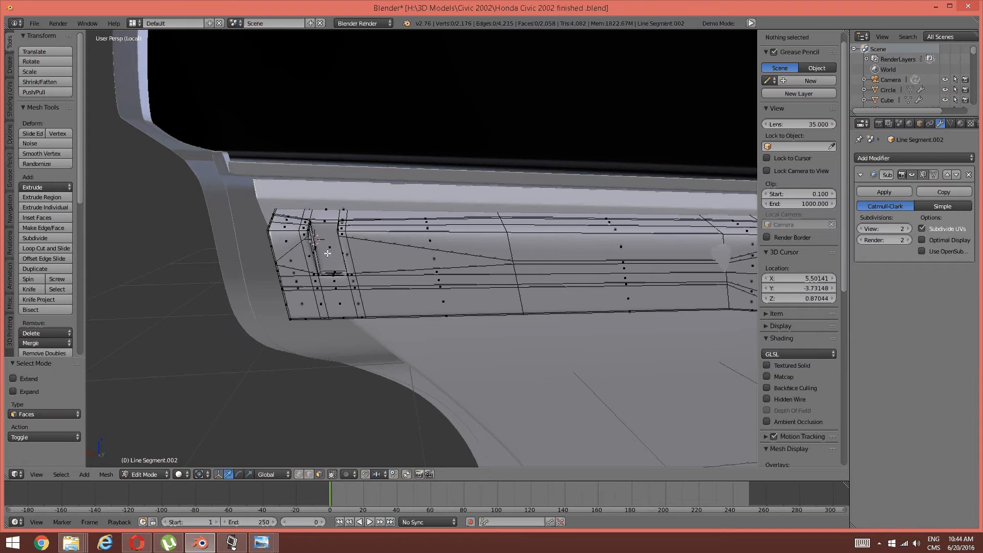
{"action": "key", "text": "z"}
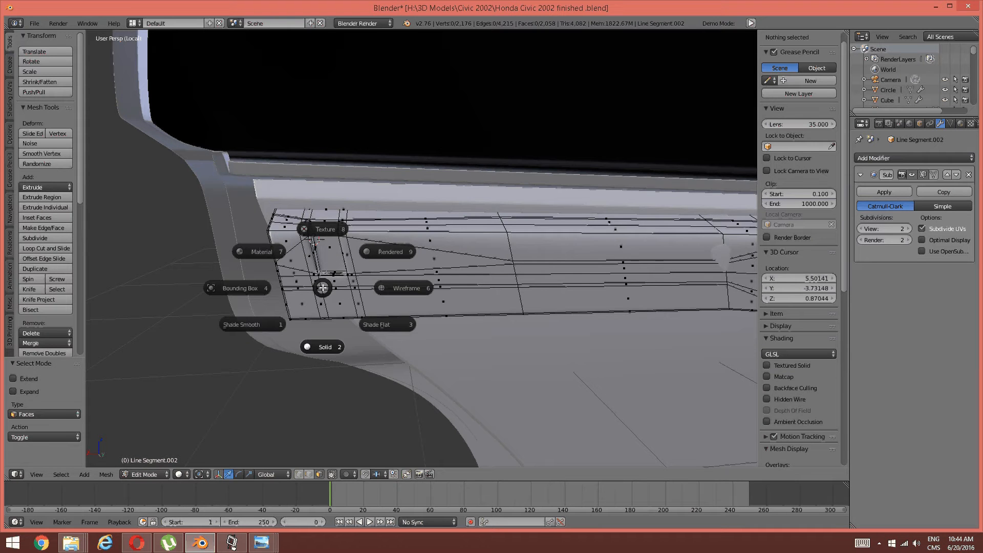
{"action": "left_click", "coordinate": [402, 287]}
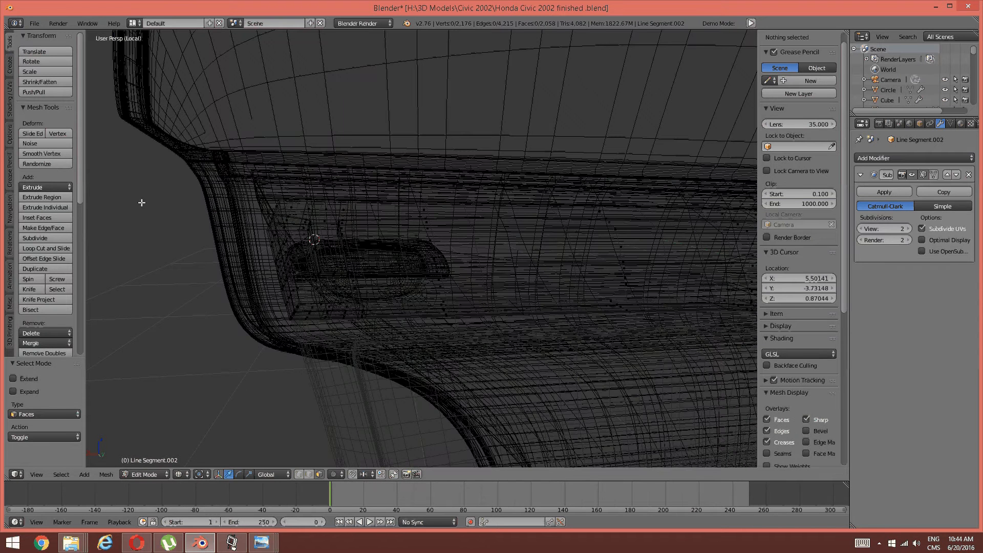
{"action": "key", "text": "b"}
{"action": "left_click_drag", "start_coordinate": [121, 125], "coordinate": [379, 417]}
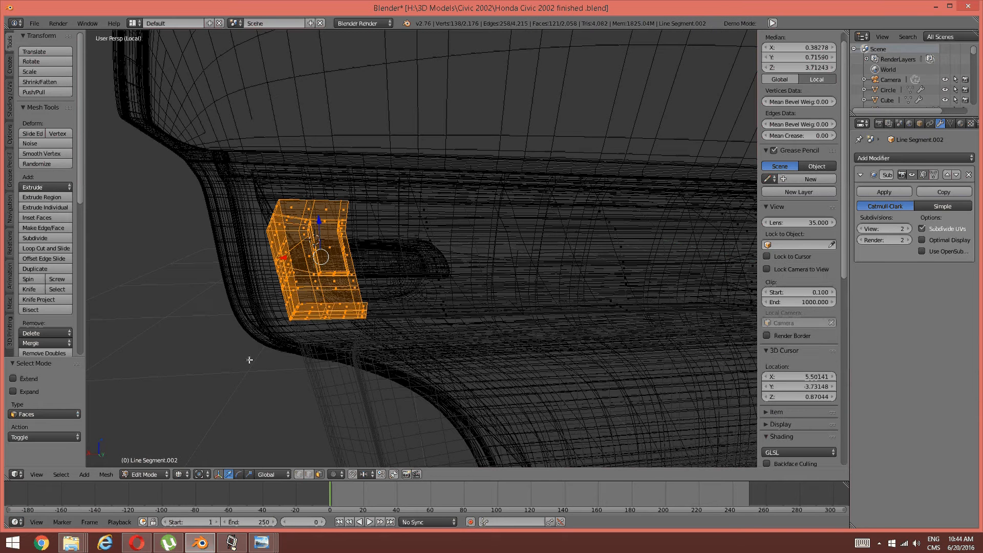
{"action": "key", "text": "x"}
{"action": "left_click", "coordinate": [243, 336]}
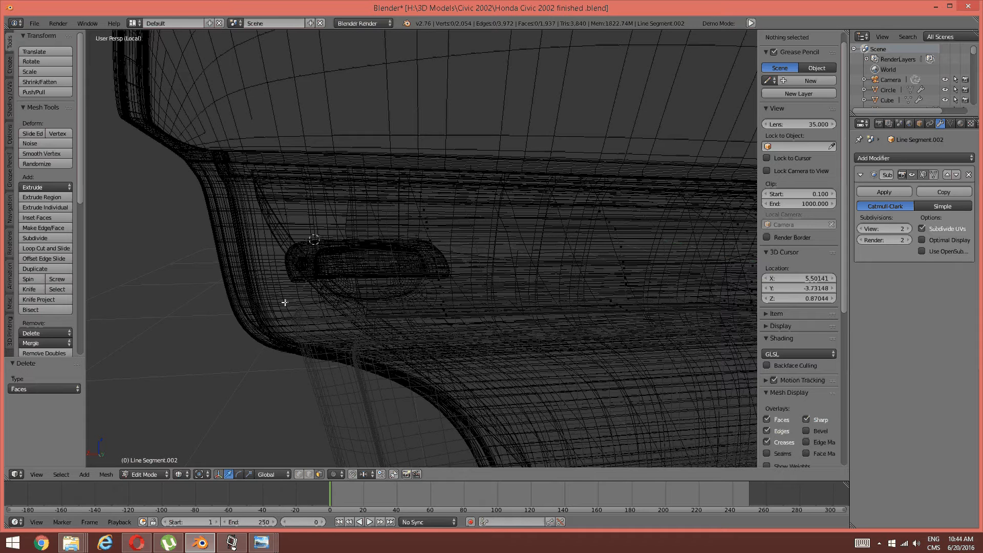
{"action": "key", "text": "z"}
{"action": "left_click", "coordinate": [358, 294]}
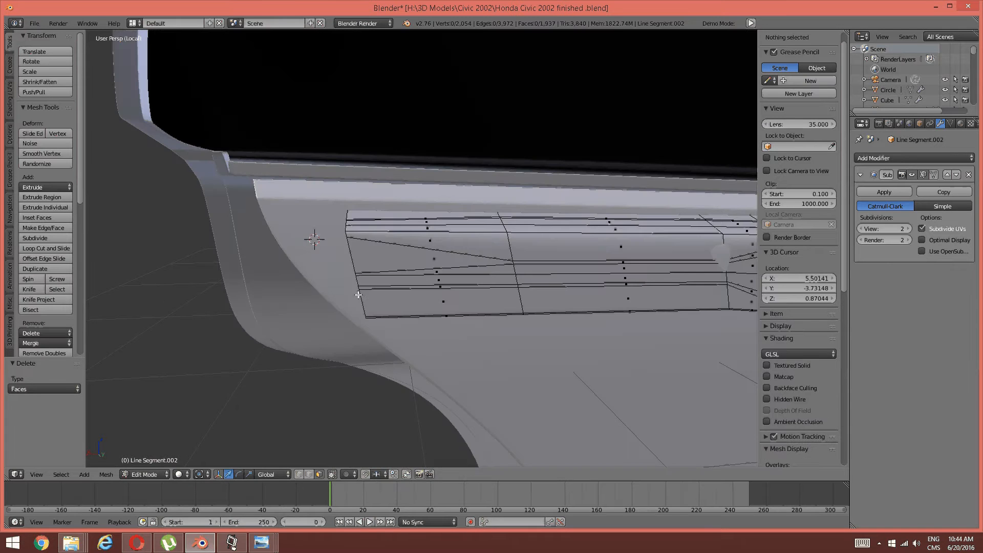
Step: Switch to edge selection, reveal the hidden panel geometry and deselect everything
{"action": "key", "text": "ctrl+Tab"}
{"action": "left_click", "coordinate": [323, 289]}
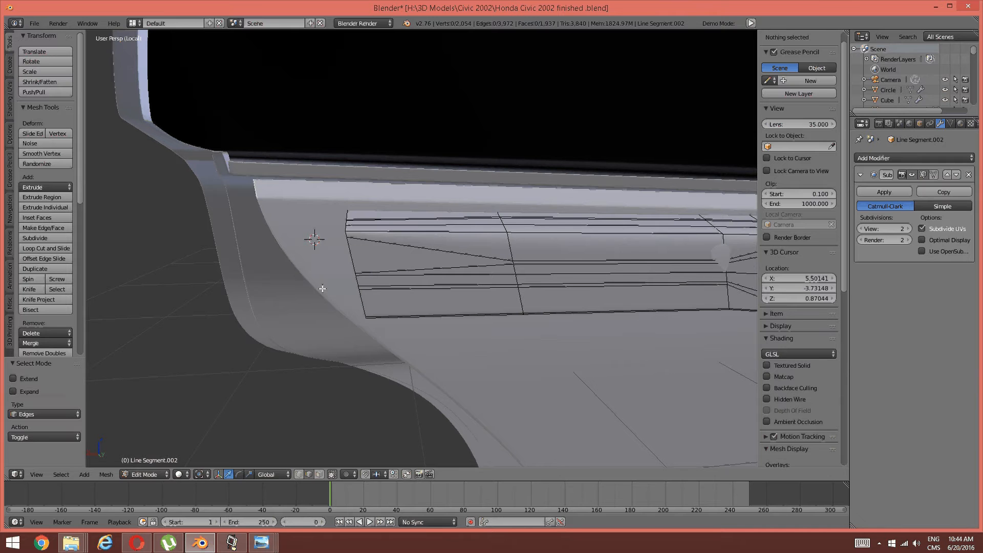
{"action": "key", "text": "alt+h"}
{"action": "key", "text": "a"}
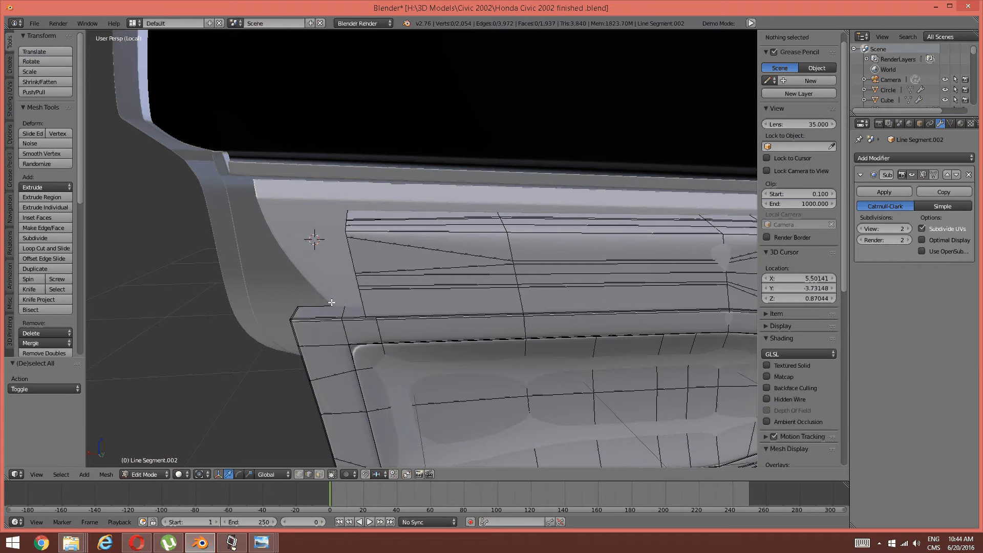
Step: Extrude the upper trim's open rear edge loop about 0.376 along global X to the panel's rear end
{"action": "key", "text": "ctrl+Tab"}
{"action": "left_click", "coordinate": [331, 301]}
{"action": "right_click", "coordinate": [355, 261], "text": "alt"}
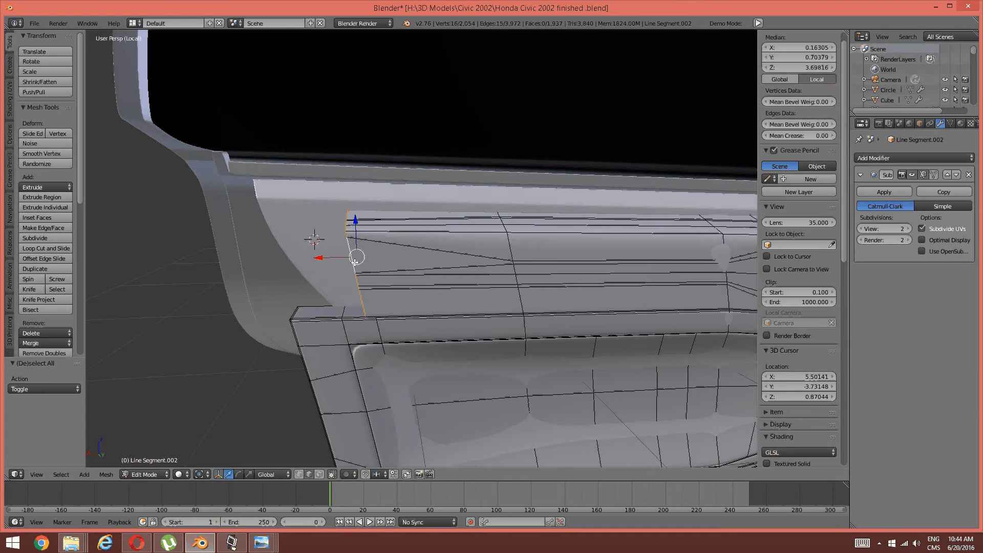
{"action": "scroll", "coordinate": [355, 261], "scroll_direction": "up", "scroll_amount": 1}
{"action": "middle_click_drag", "start_coordinate": [355, 262], "coordinate": [356, 284]}
{"action": "key", "text": "e"}
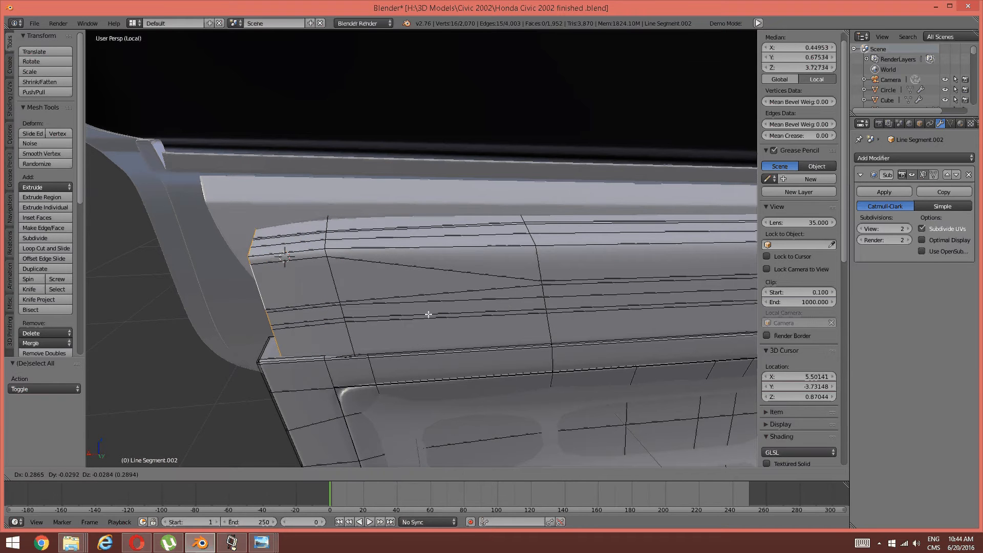
{"action": "key", "text": "x"}
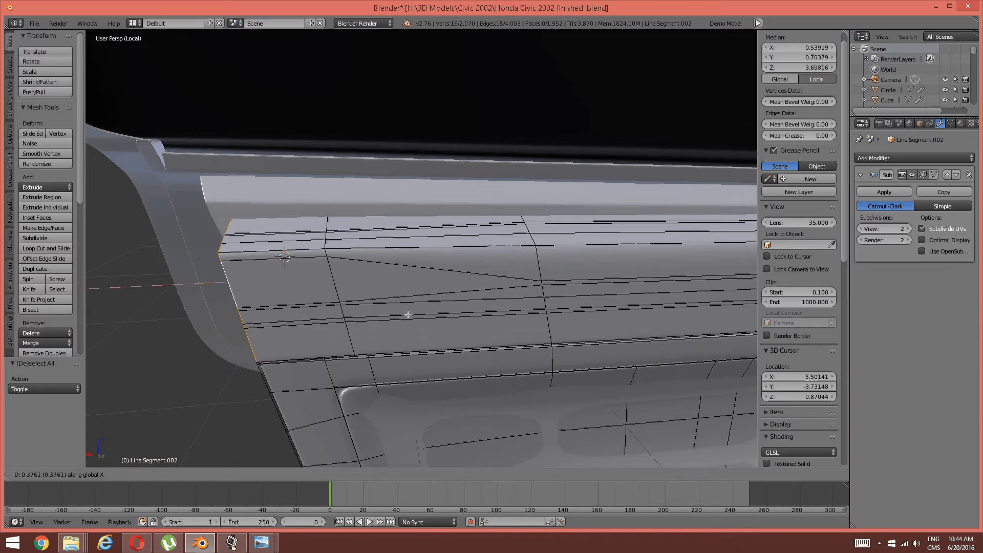
{"action": "left_click", "coordinate": [408, 315]}
Step: Add a single loop cut to the extruded trim section and slide it close to the rear edge
{"action": "middle_click_drag", "start_coordinate": [286, 345], "coordinate": [305, 321]}
{"action": "key", "text": "a"}
{"action": "key", "text": "ctrl+r"}
{"action": "left_click", "coordinate": [269, 256]}
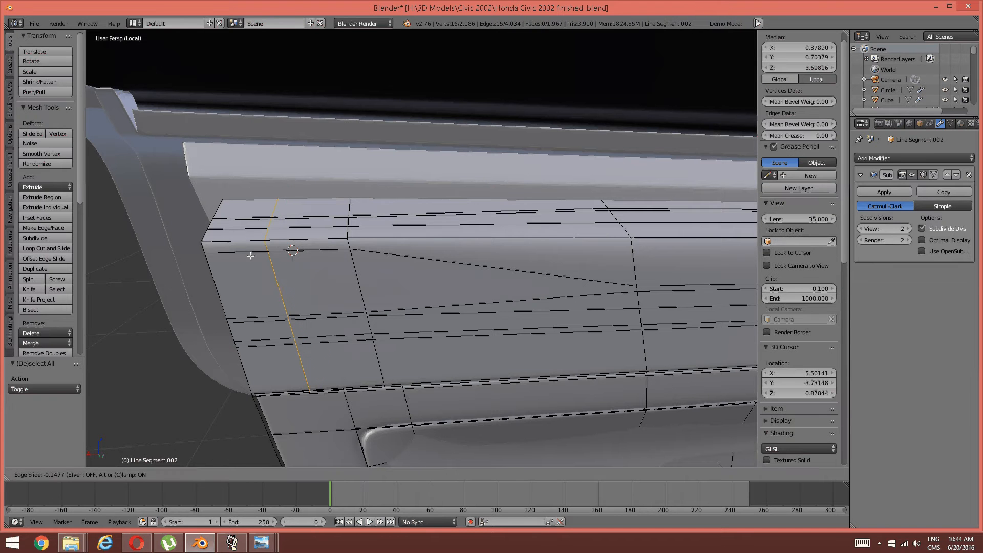
{"action": "left_click", "coordinate": [209, 247]}
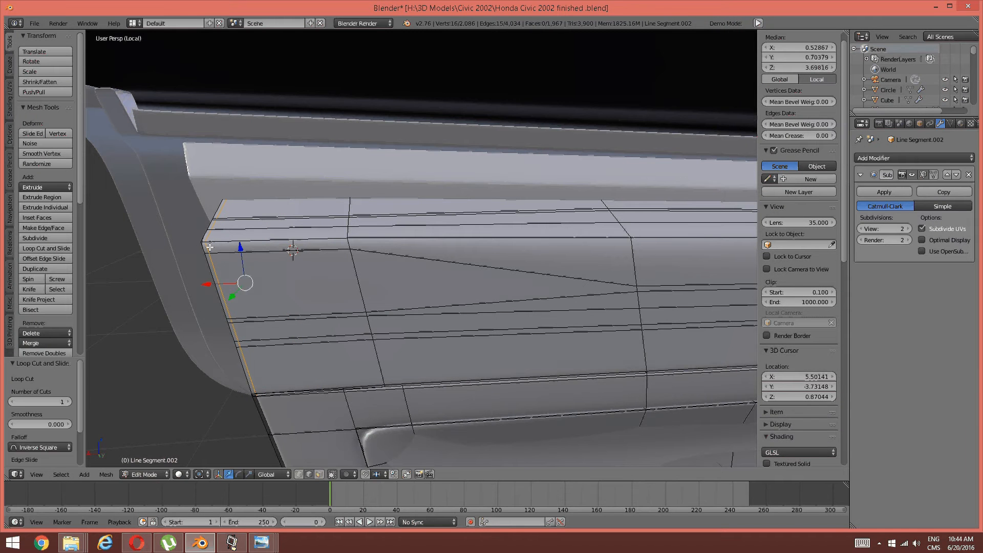
{"action": "key", "text": "a"}
Step: Select all geometry linked to the upper trim, invert the selection and hide the rest of the panel mesh
{"action": "middle_click_drag", "start_coordinate": [210, 247], "coordinate": [288, 271]}
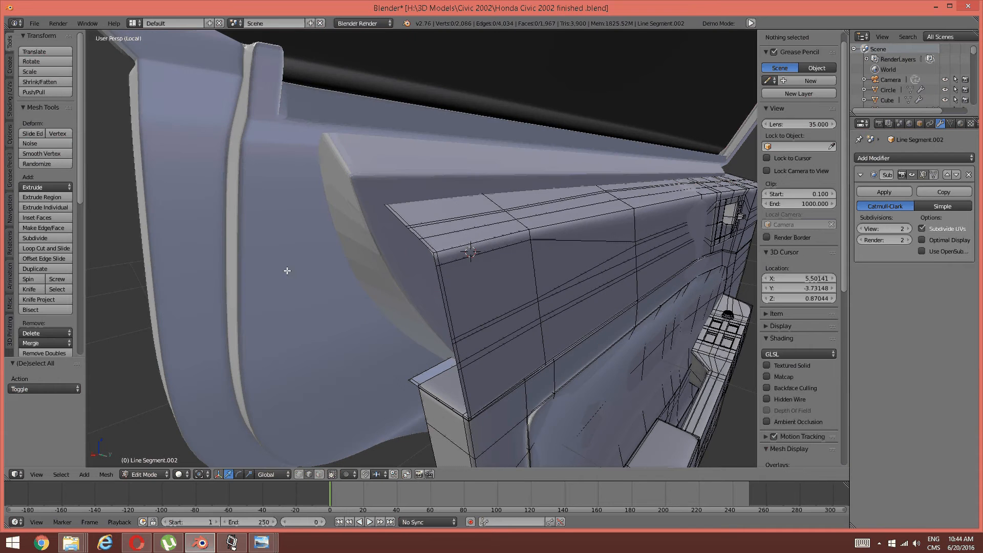
{"action": "middle_click_drag", "start_coordinate": [441, 420], "coordinate": [437, 407]}
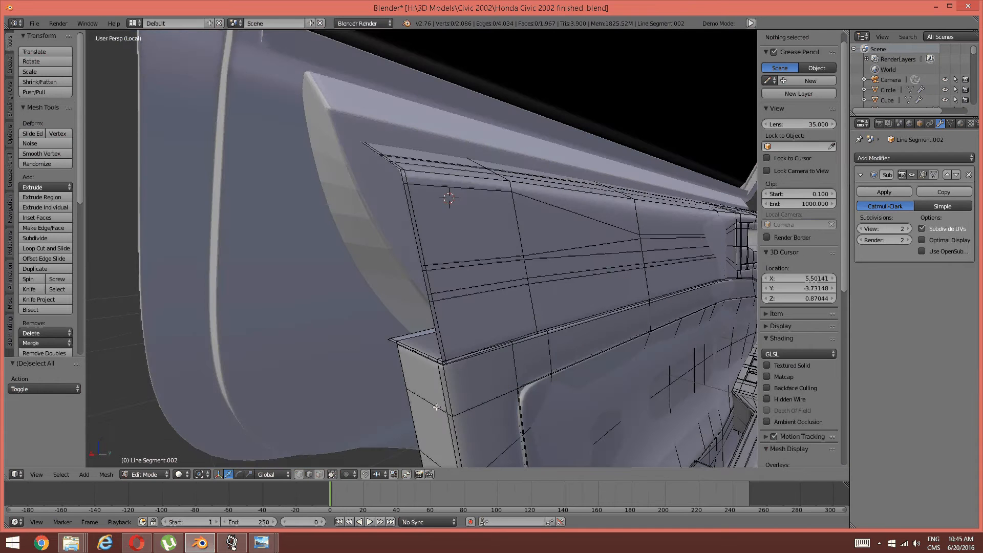
{"action": "right_click", "coordinate": [456, 314]}
{"action": "key", "text": "ctrl+l"}
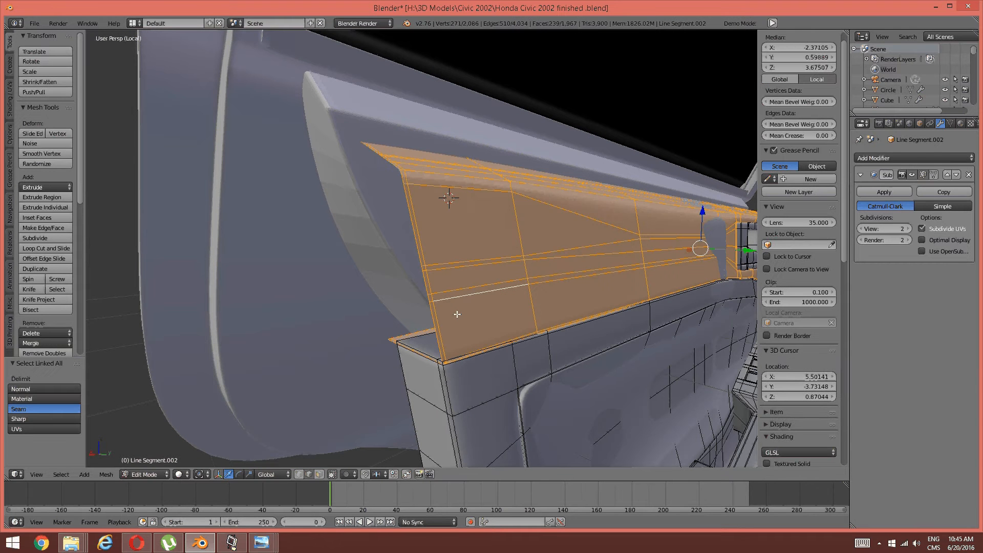
{"action": "key", "text": "ctrl+i"}
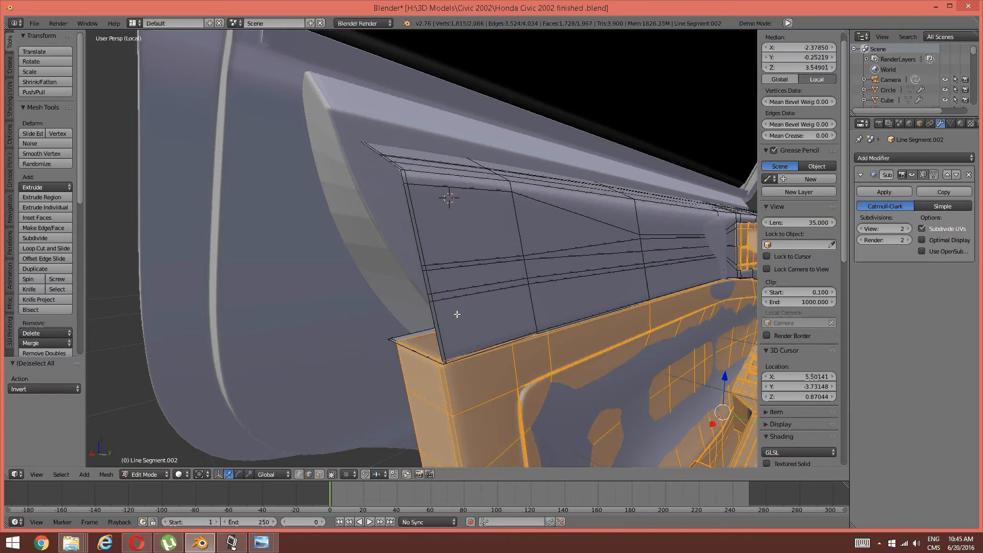
{"action": "key", "text": "h"}
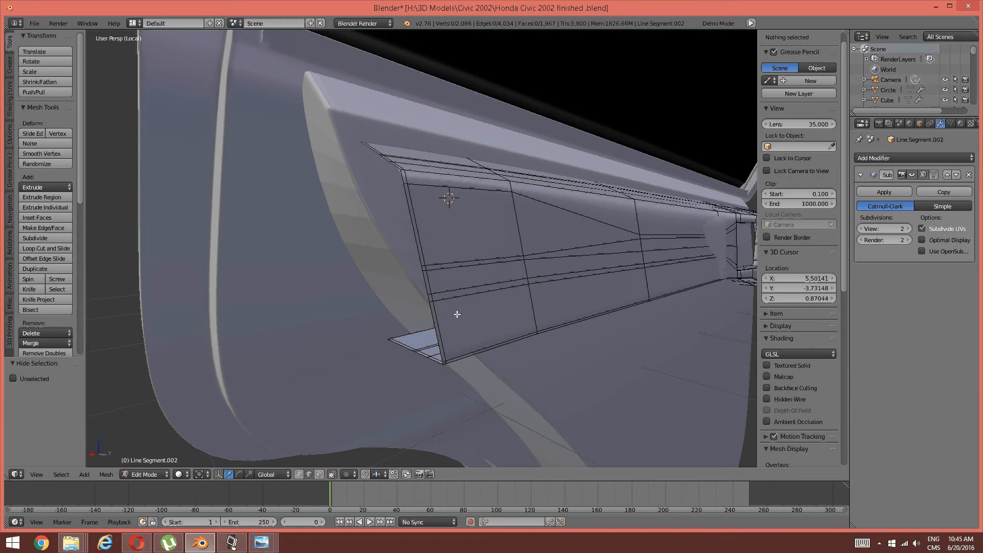
{"action": "middle_click_drag", "start_coordinate": [456, 314], "coordinate": [466, 311]}
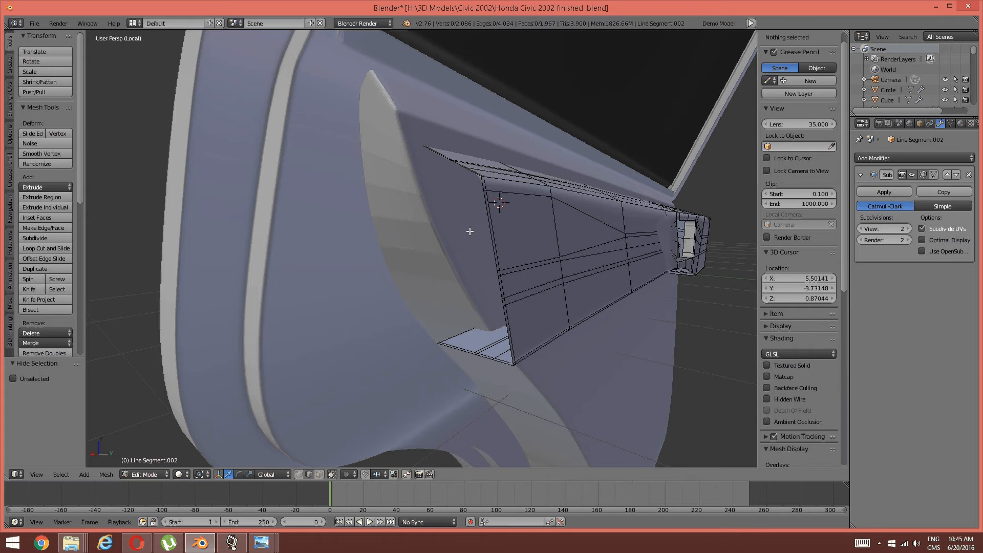
Step: In object mode, hide the outer door body, then select the inner door panel and resume editing its mesh
{"action": "key", "text": "Tab"}
{"action": "left_click", "coordinate": [379, 235]}
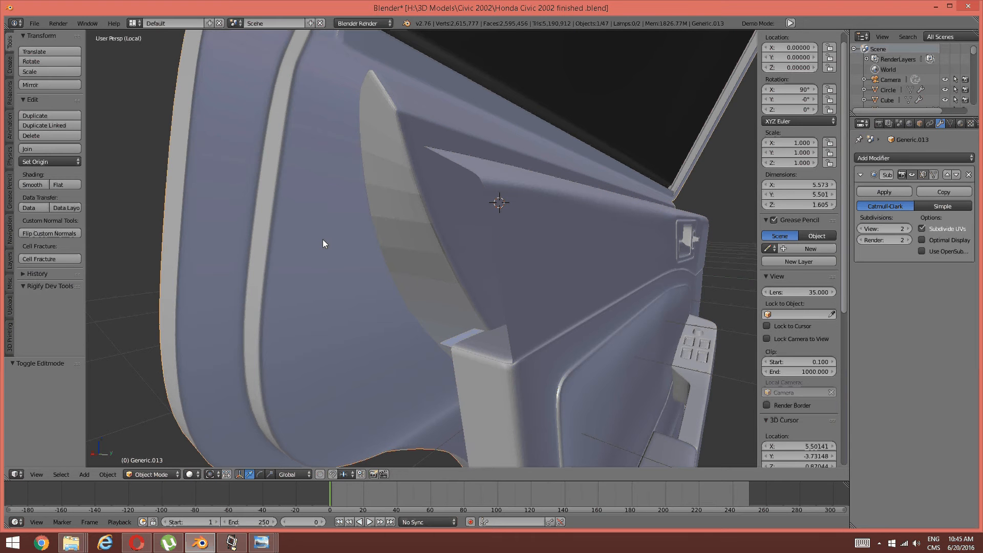
{"action": "key", "text": "h"}
{"action": "key", "text": "Tab"}
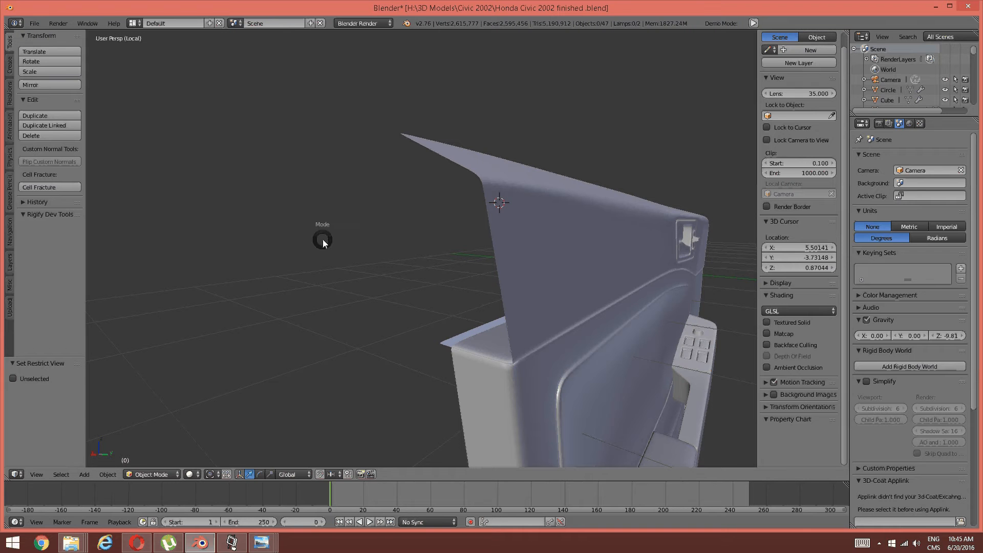
{"action": "left_click", "coordinate": [204, 233]}
{"action": "right_click", "coordinate": [649, 247]}
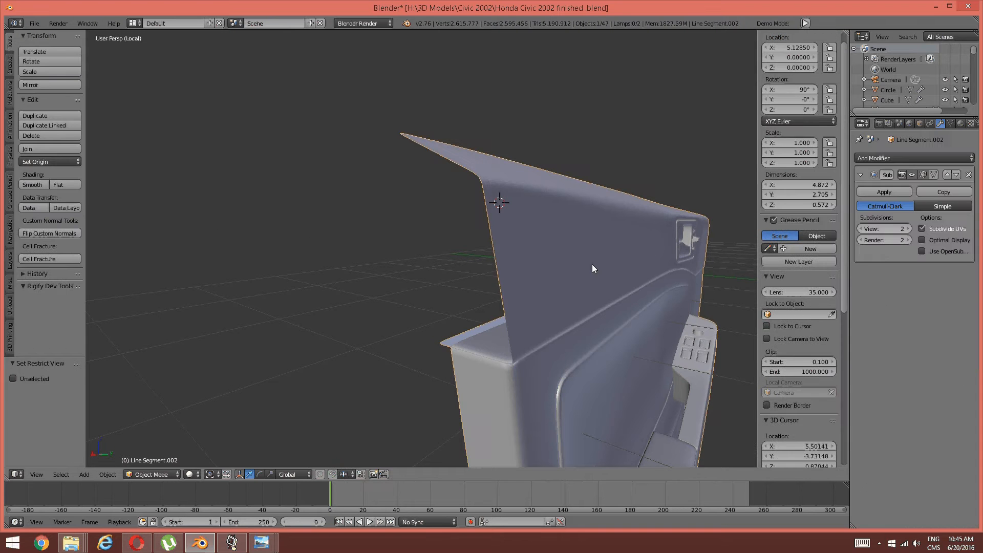
{"action": "key", "text": "Tab"}
{"action": "left_click", "coordinate": [681, 266]}
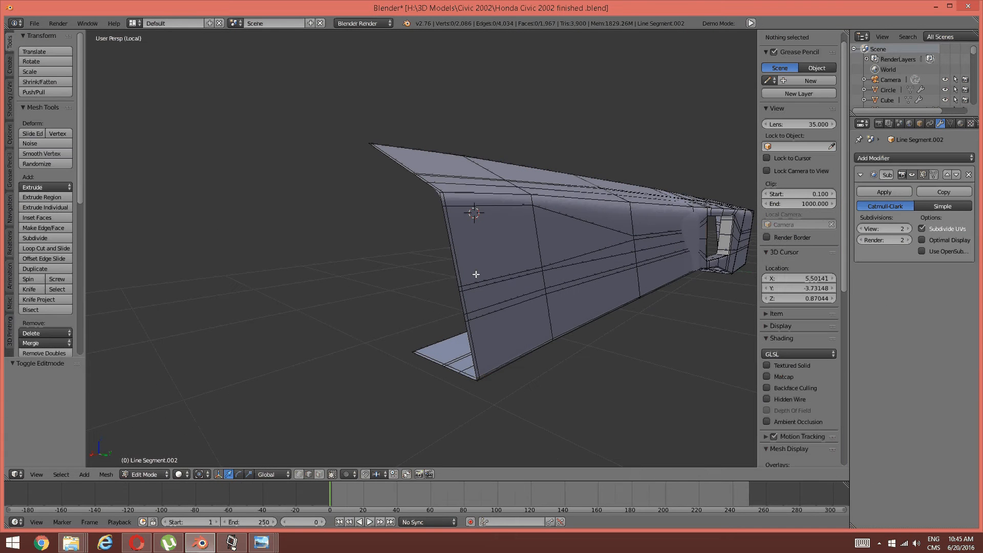
Step: Select the four rear edges of both the trim's top and bottom flanges and close the open end between them with LoopTools Bridge
{"action": "key", "text": "ctrl+Tab"}
{"action": "left_click", "coordinate": [439, 278]}
{"action": "mouse_move", "coordinate": [444, 272]}
{"action": "middle_mouse_down"}
{"action": "mouse_move", "coordinate": [401, 274]}
{"action": "mouse_move", "coordinate": [455, 278]}
{"action": "middle_mouse_up"}
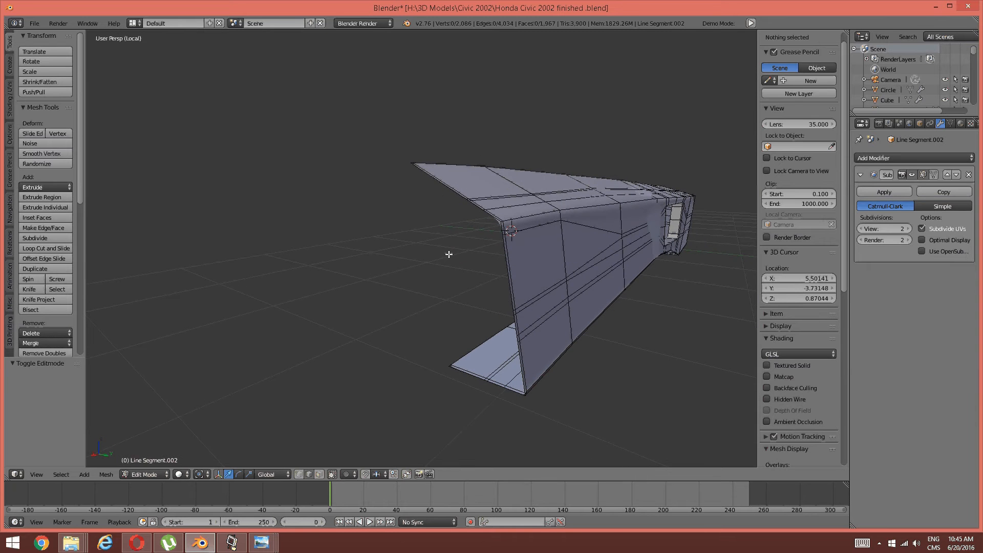
{"action": "right_click", "coordinate": [438, 194]}
{"action": "right_click", "coordinate": [465, 212], "text": "shift"}
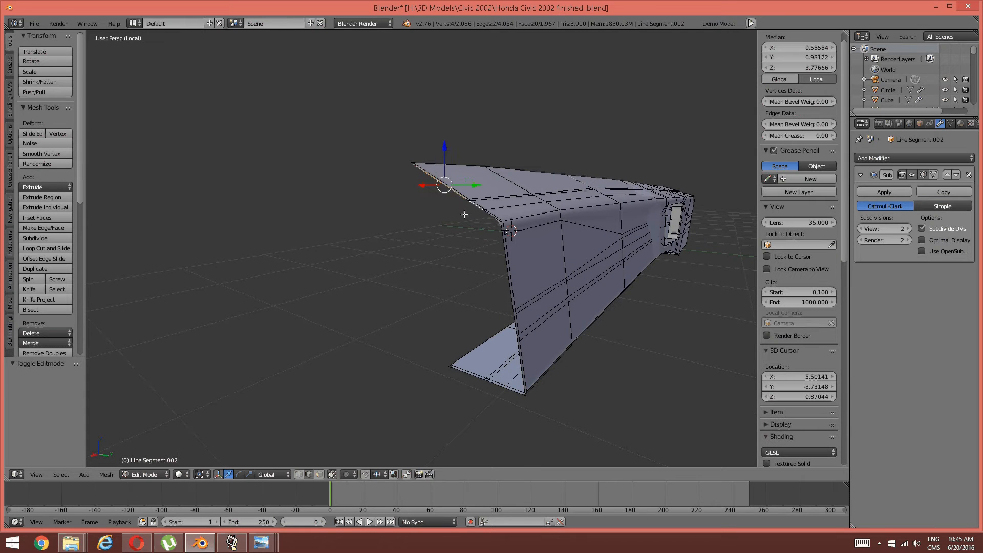
{"action": "middle_click_drag", "start_coordinate": [463, 213], "coordinate": [442, 222]}
{"action": "scroll", "coordinate": [442, 222], "scroll_direction": "up", "scroll_amount": 5}
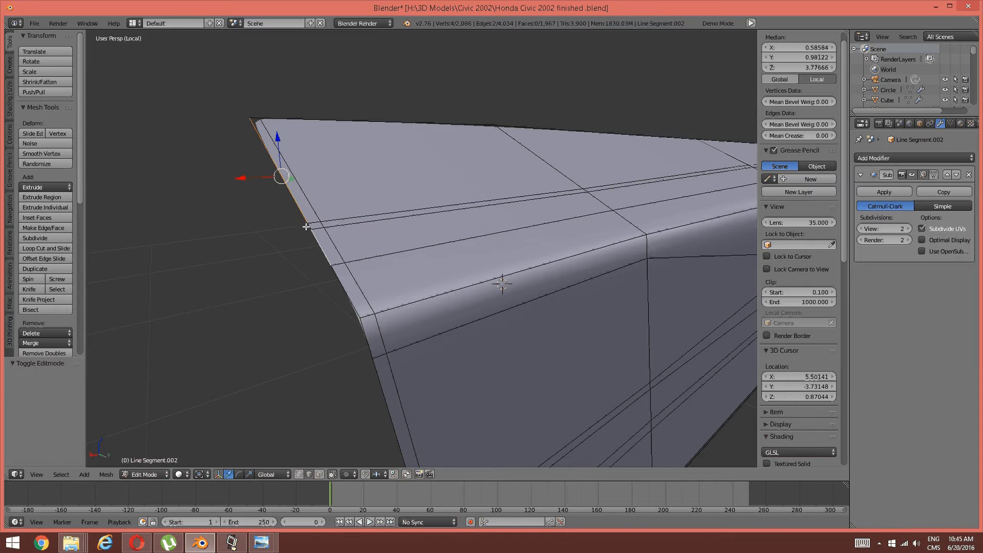
{"action": "right_click", "coordinate": [312, 235], "text": "shift"}
{"action": "right_click", "coordinate": [341, 292], "text": "shift"}
{"action": "middle_click_drag", "start_coordinate": [347, 336], "coordinate": [362, 237]}
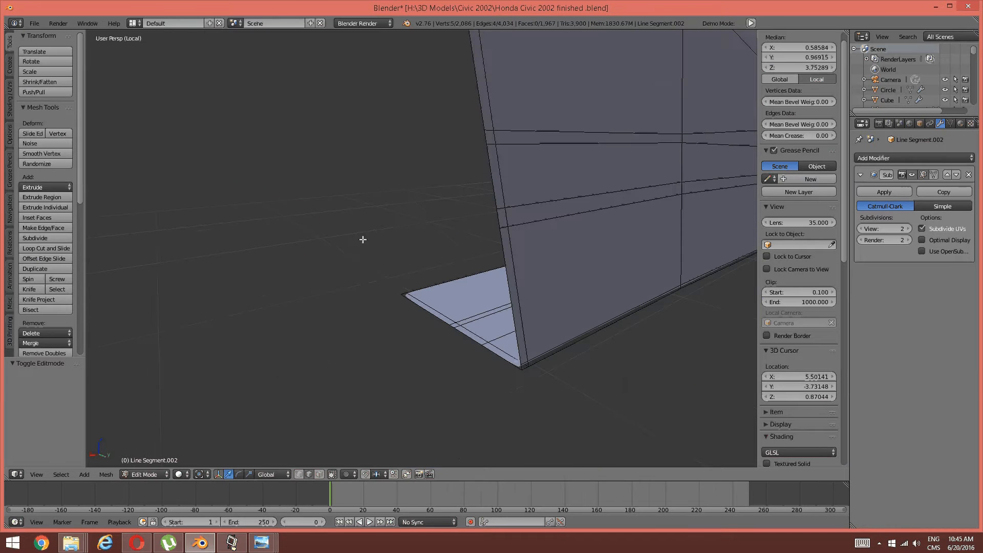
{"action": "right_click", "coordinate": [447, 331], "text": "shift"}
{"action": "right_click", "coordinate": [451, 327], "text": "shift"}
{"action": "right_click", "coordinate": [435, 318], "text": "shift"}
{"action": "right_click", "coordinate": [451, 328], "text": "shift"}
{"action": "right_click", "coordinate": [465, 338], "text": "shift"}
{"action": "right_click", "coordinate": [494, 357], "text": "shift"}
{"action": "middle_click_drag", "start_coordinate": [498, 332], "coordinate": [495, 341]}
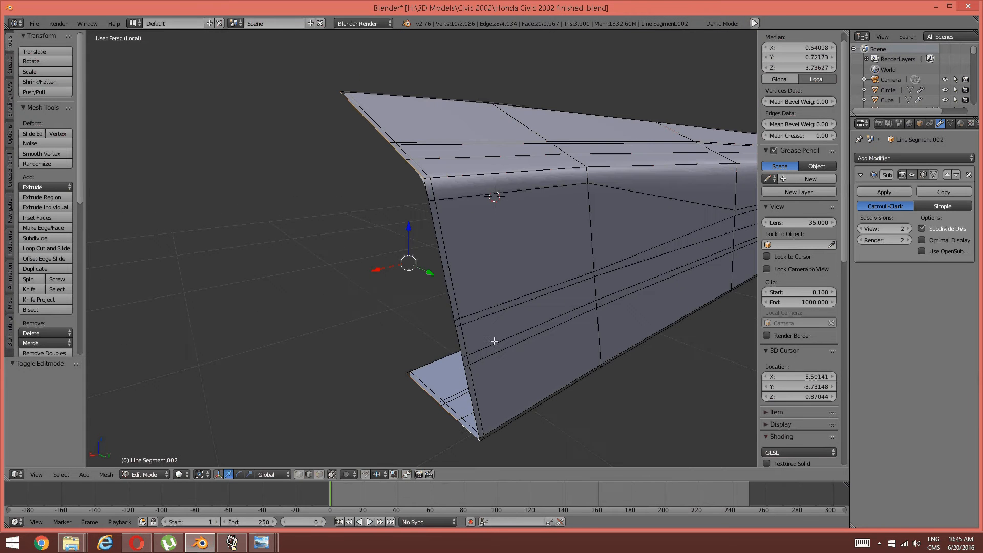
{"action": "scroll", "coordinate": [35, 238], "scroll_direction": "down", "scroll_amount": 10}
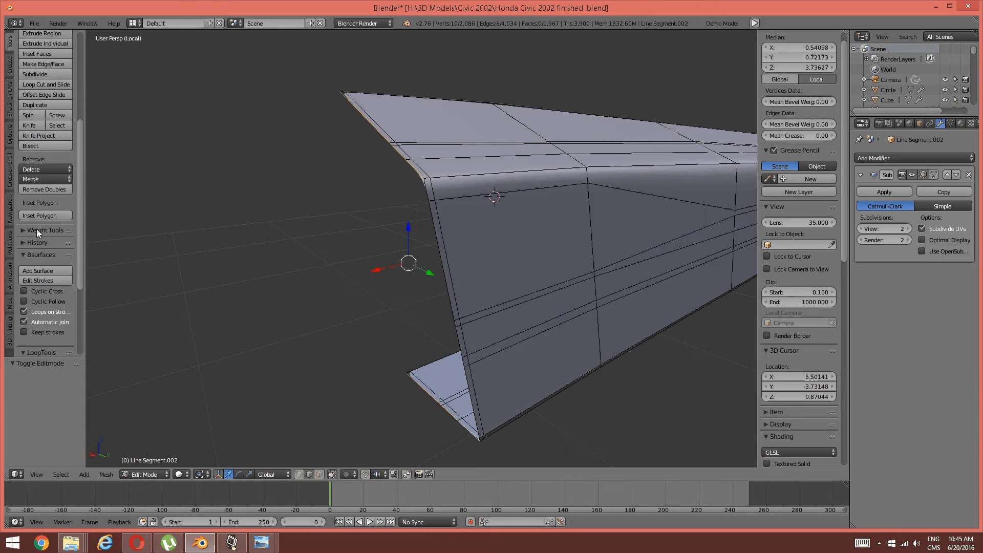
{"action": "scroll", "coordinate": [35, 229], "scroll_direction": "down", "scroll_amount": 2}
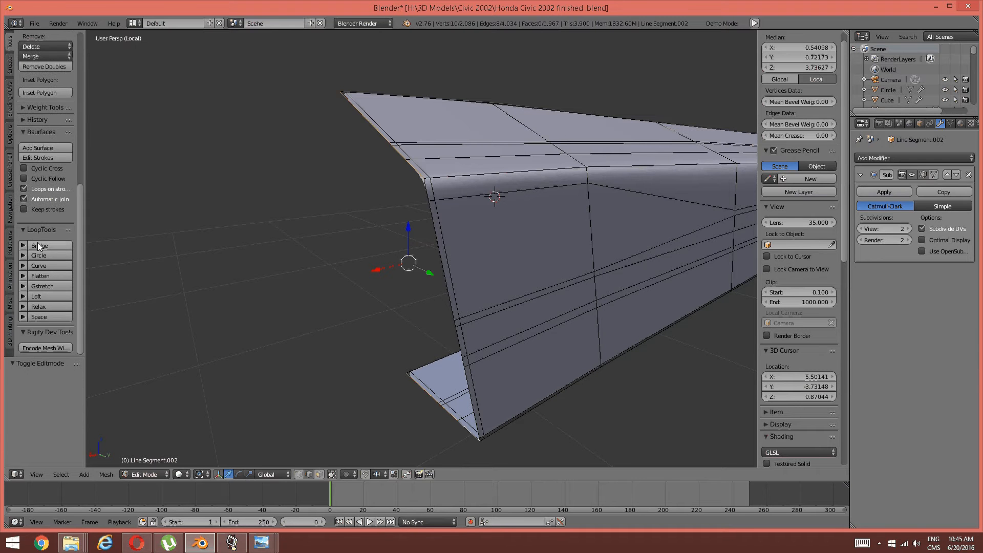
{"action": "left_click", "coordinate": [38, 244]}
{"action": "middle_click_drag", "start_coordinate": [418, 189], "coordinate": [418, 186]}
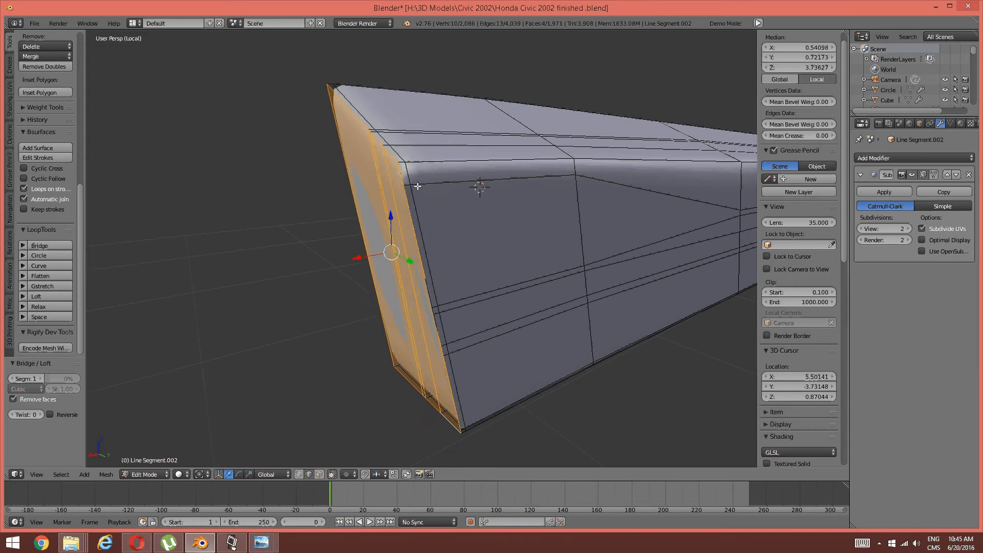
Step: Add a single loop cut across the new end cap and slide it close to the cap's top edge
{"action": "key", "text": "a"}
{"action": "key", "text": "ctrl+r"}
{"action": "left_click", "coordinate": [394, 203]}
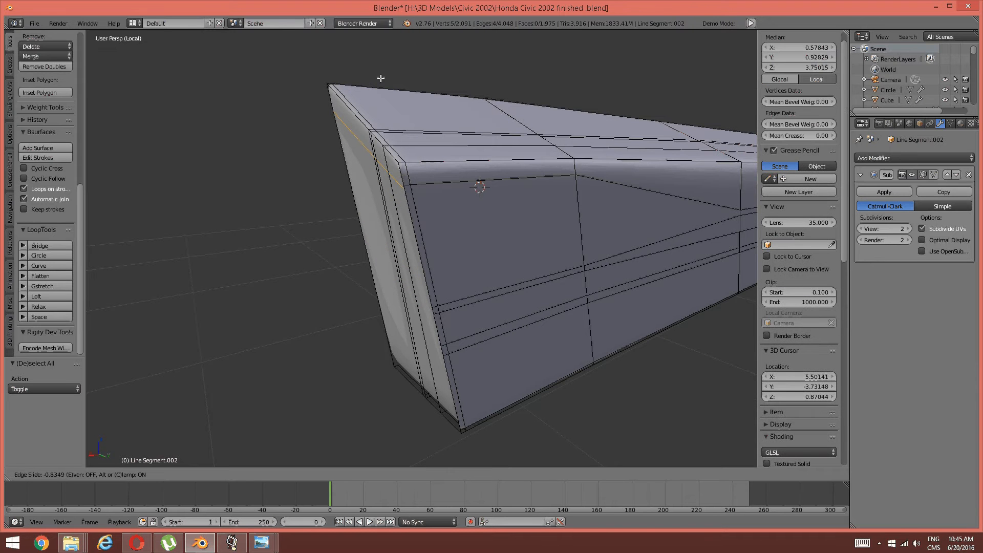
{"action": "left_click", "coordinate": [379, 36]}
{"action": "key", "text": "a"}
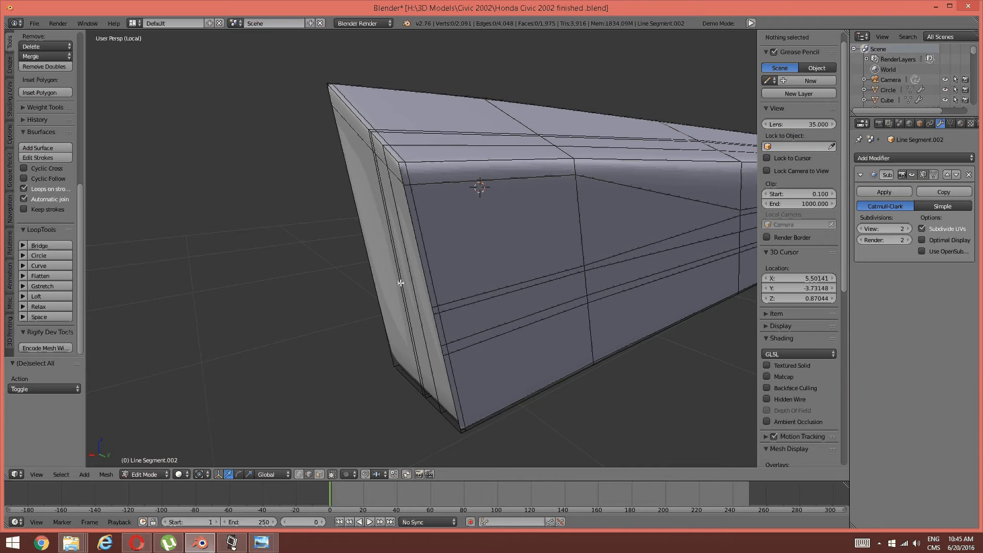
Step: Add a second loop cut across the end cap and edge-slide it close to the cap's bottom edge
{"action": "key", "text": "ctrl+r"}
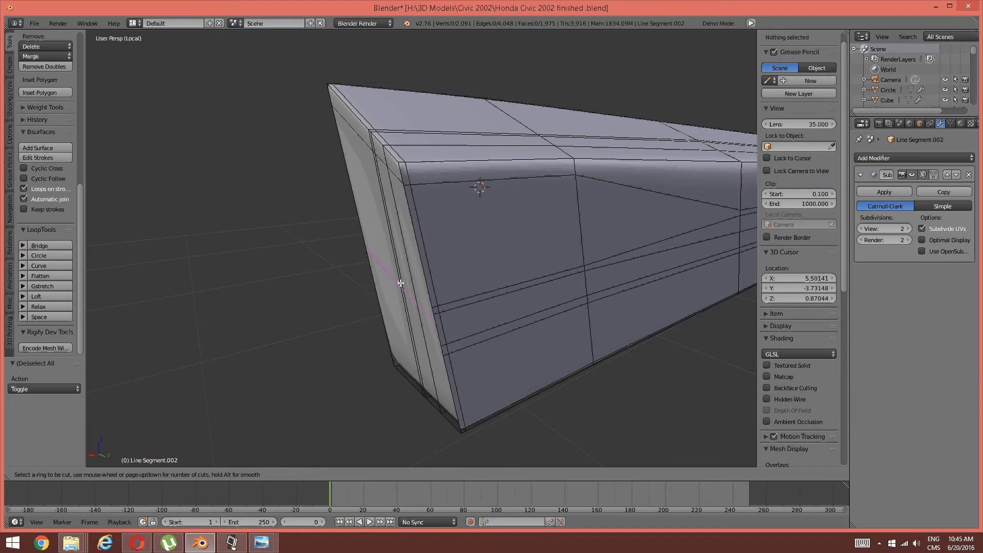
{"action": "left_click", "coordinate": [400, 283]}
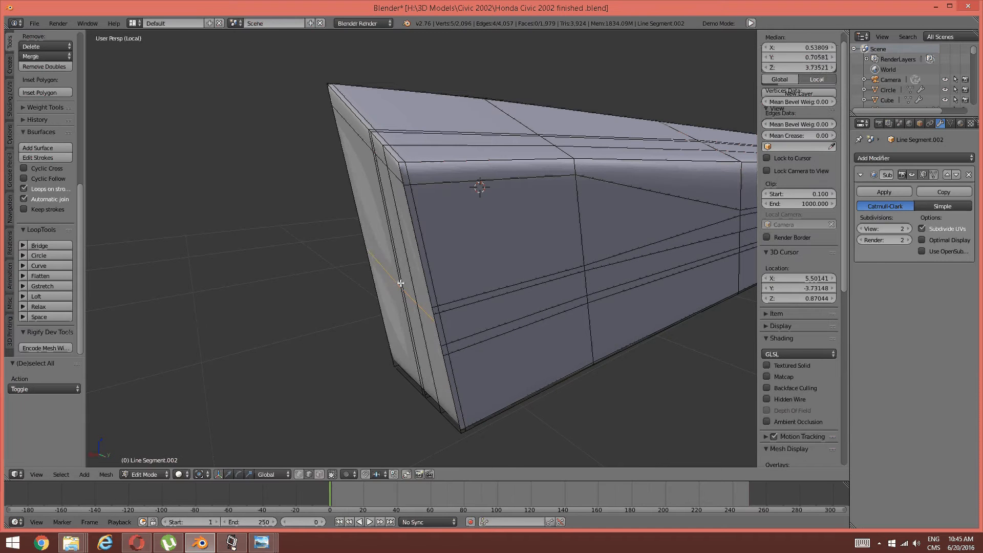
{"action": "left_click", "coordinate": [416, 402]}
{"action": "middle_click_drag", "start_coordinate": [416, 403], "coordinate": [439, 265]}
{"action": "scroll", "coordinate": [397, 325], "scroll_direction": "up", "scroll_amount": 3}
{"action": "key", "text": "ctrl+e"}
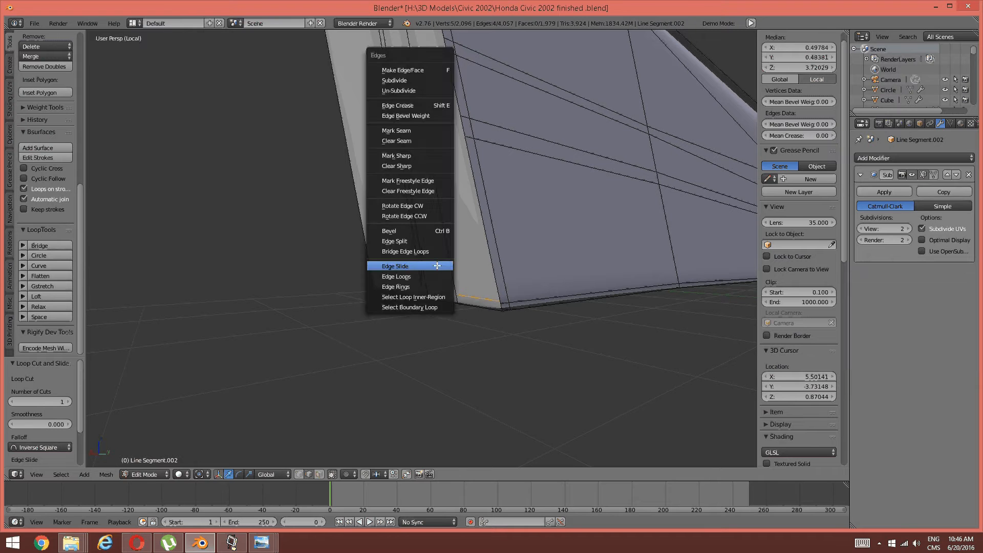
{"action": "left_click", "coordinate": [437, 266]}
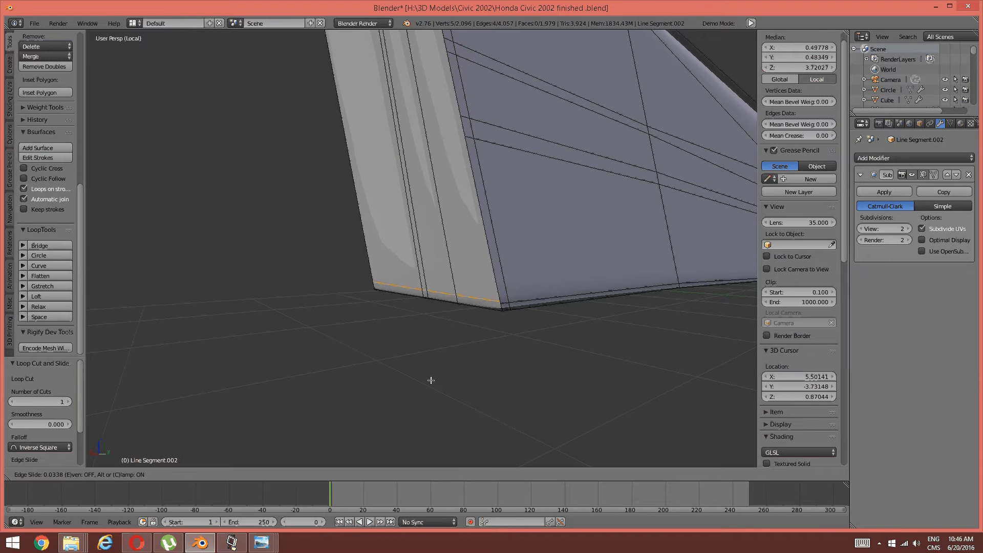
{"action": "left_click", "coordinate": [453, 416]}
{"action": "key", "text": "a"}
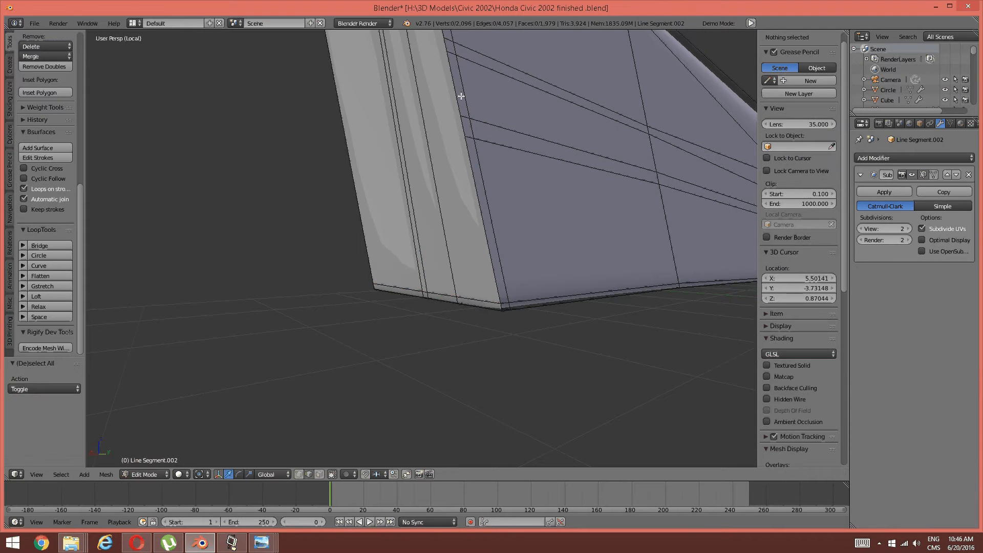
Step: Add two more loop cuts across the end cap, level with the lowest and highest of the side face's four lengthwise edge lines
{"action": "middle_click_drag", "start_coordinate": [461, 96], "coordinate": [467, 124]}
{"action": "key", "text": "ctrl+r"}
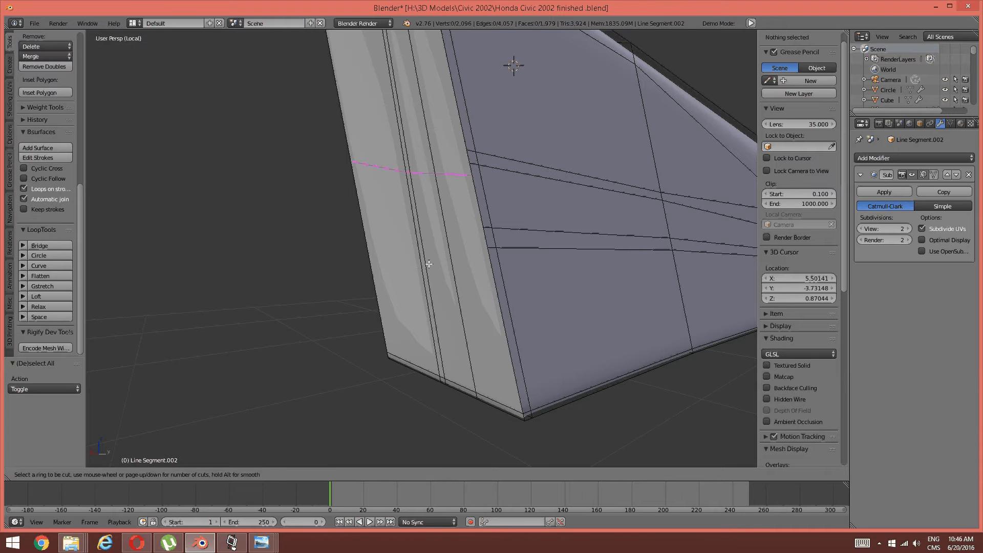
{"action": "left_click", "coordinate": [430, 264]}
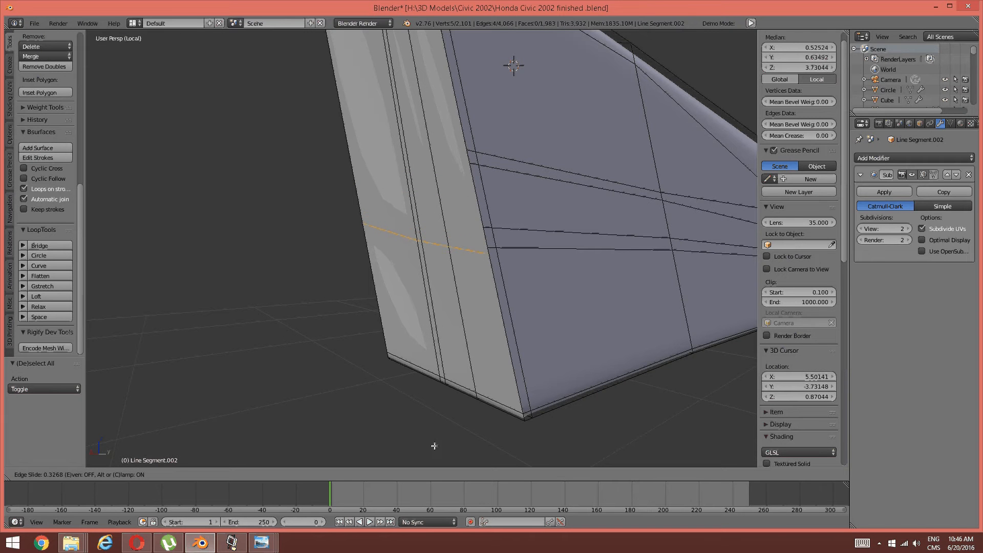
{"action": "left_click", "coordinate": [433, 395]}
{"action": "key", "text": "a"}
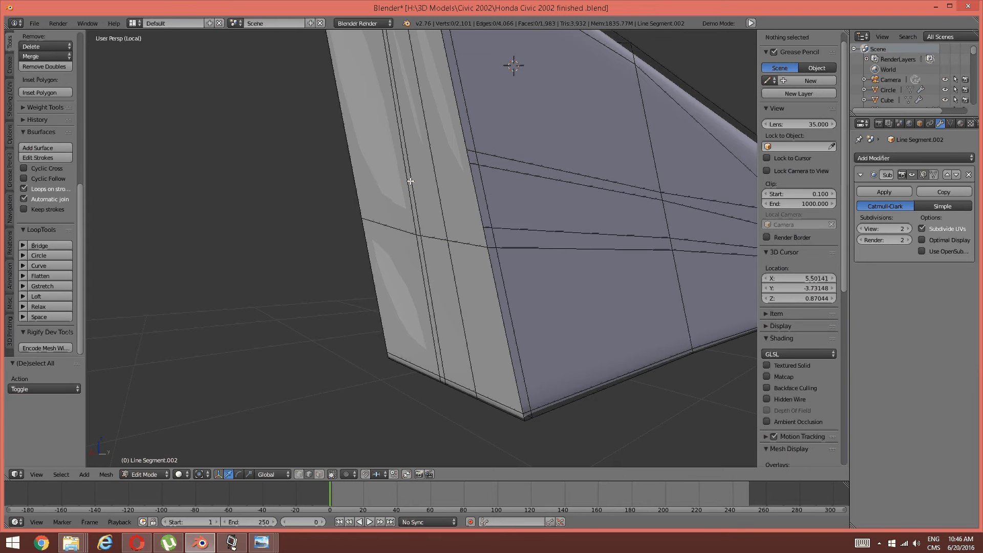
{"action": "key", "text": "ctrl+r"}
{"action": "left_click", "coordinate": [409, 176]}
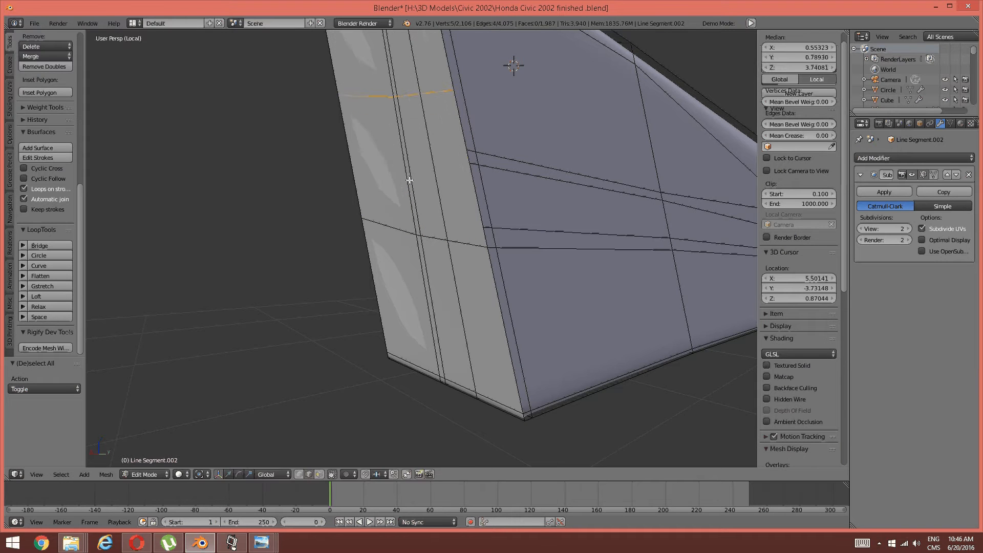
{"action": "left_click", "coordinate": [409, 228]}
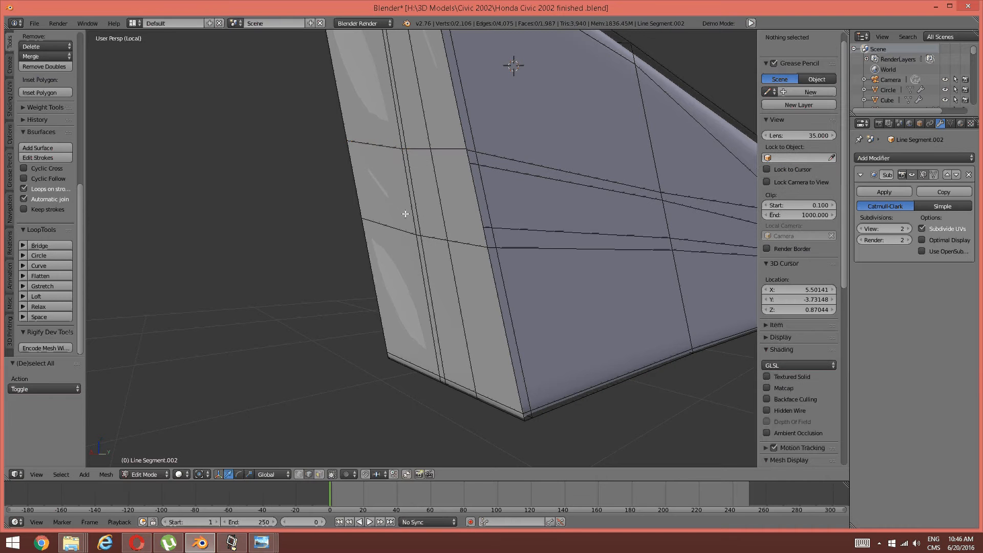
{"action": "key", "text": "a"}
Step: Add two loop cuts between those on the end cap, level with the side face's two inner lengthwise edge lines
{"action": "key", "text": "ctrl+r"}
{"action": "left_click", "coordinate": [418, 177]}
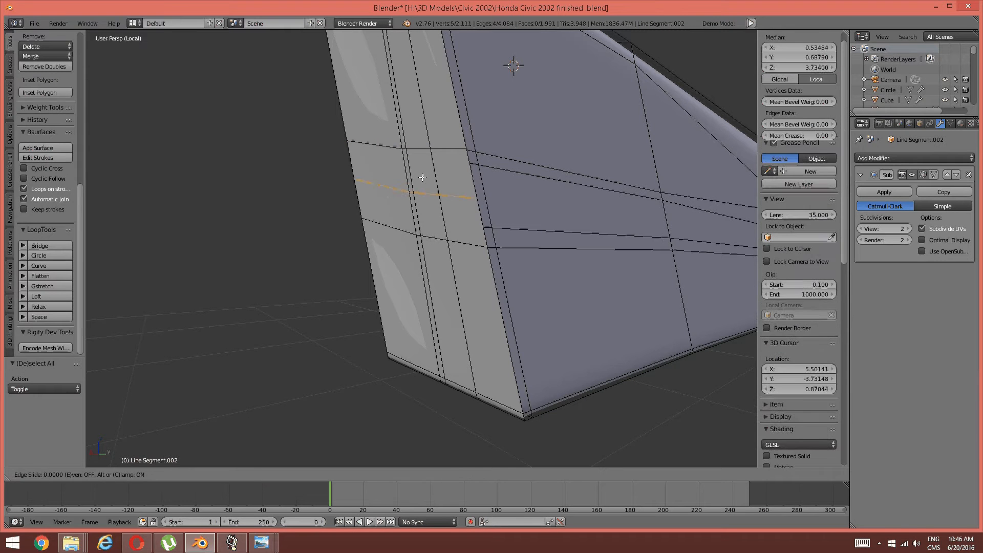
{"action": "left_click", "coordinate": [410, 149]}
{"action": "key", "text": "a"}
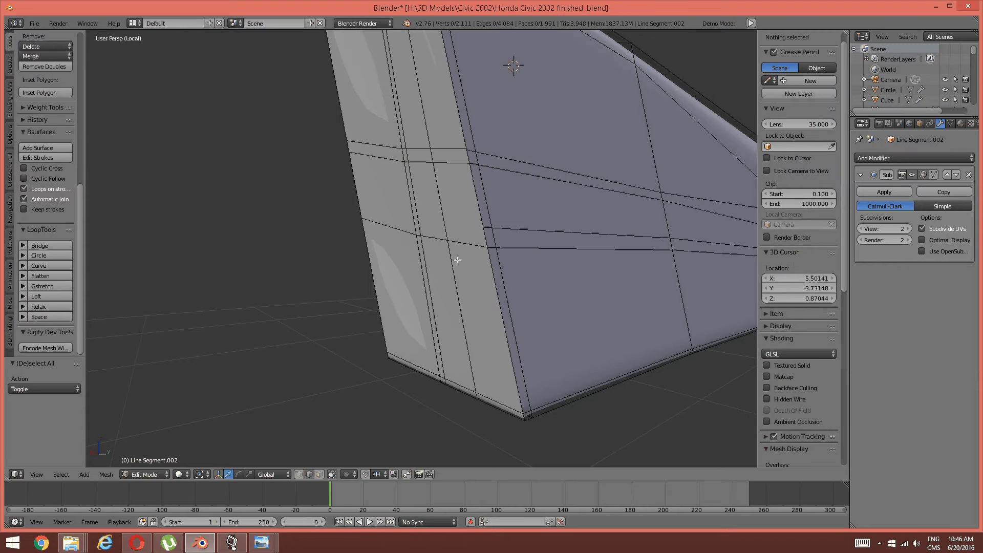
{"action": "key", "text": "ctrl+r"}
{"action": "left_click", "coordinate": [437, 200]}
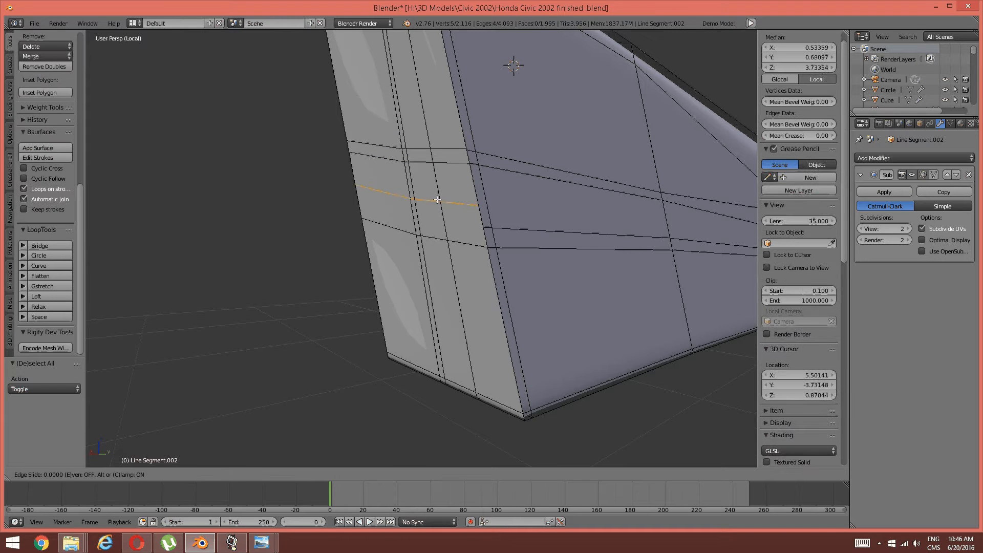
{"action": "left_click", "coordinate": [449, 396]}
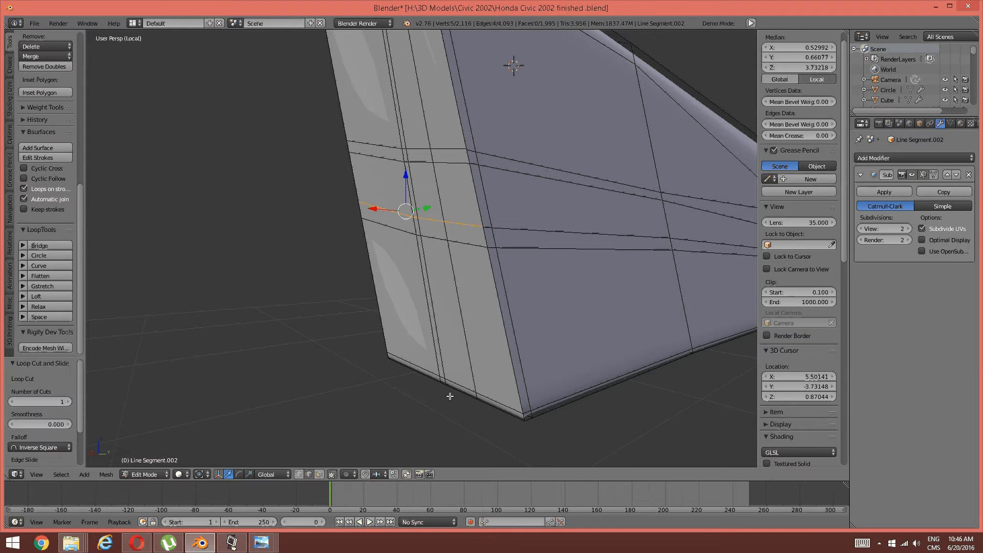
{"action": "key", "text": "a"}
{"action": "middle_click_drag", "start_coordinate": [486, 299], "coordinate": [456, 265]}
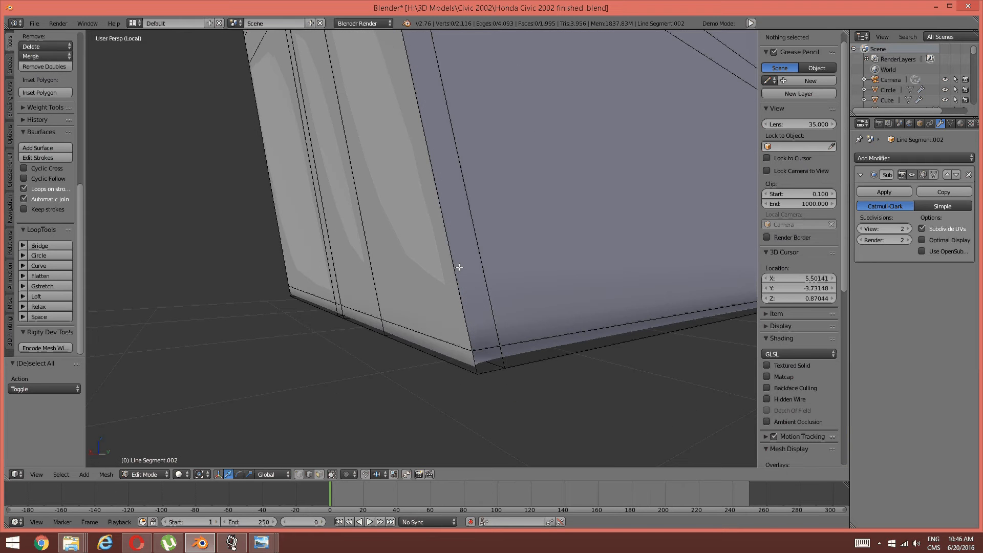
Step: In wireframe vertex mode, merge the doubled vertices at centre where the end cap's bottommost loop meets the side face
{"action": "key", "text": "ctrl+Tab"}
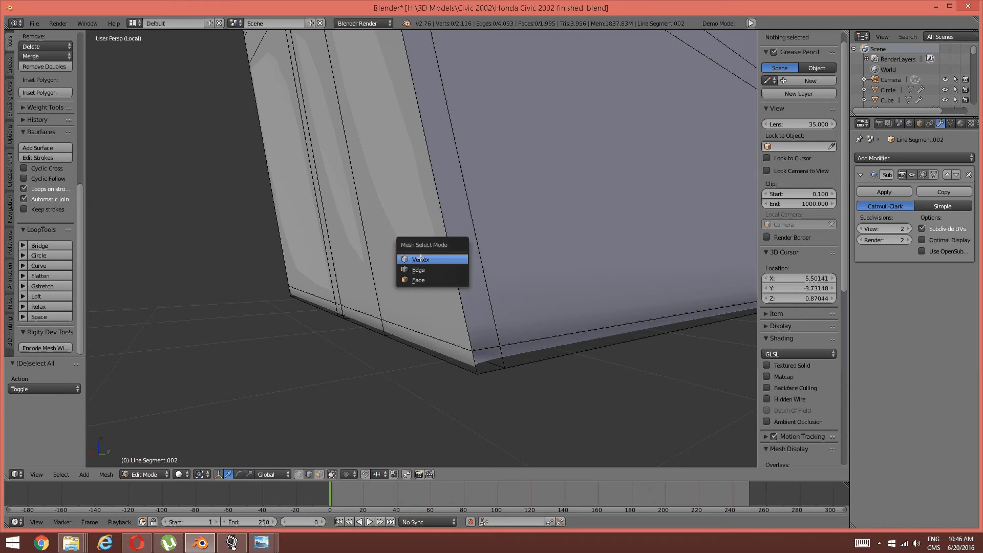
{"action": "left_click", "coordinate": [421, 258]}
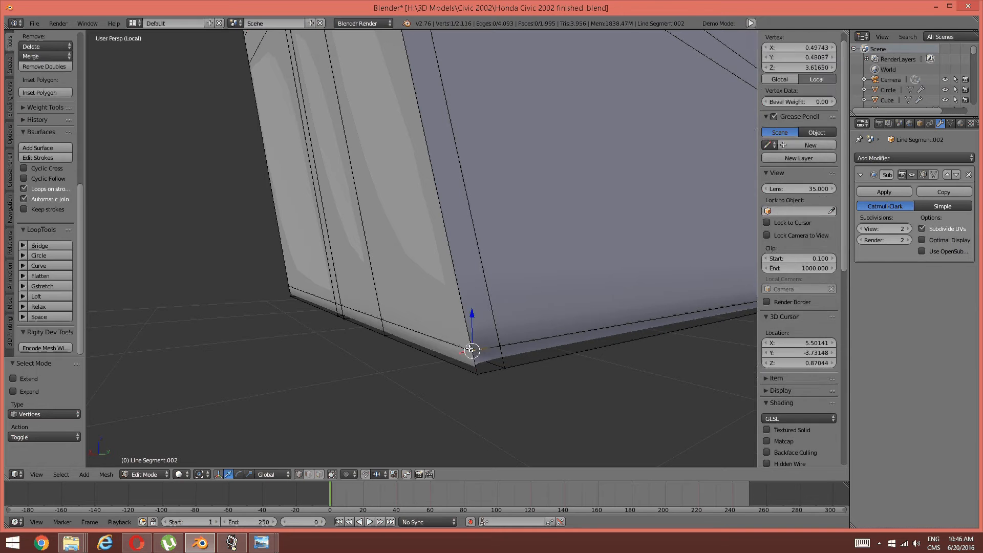
{"action": "key", "text": "z"}
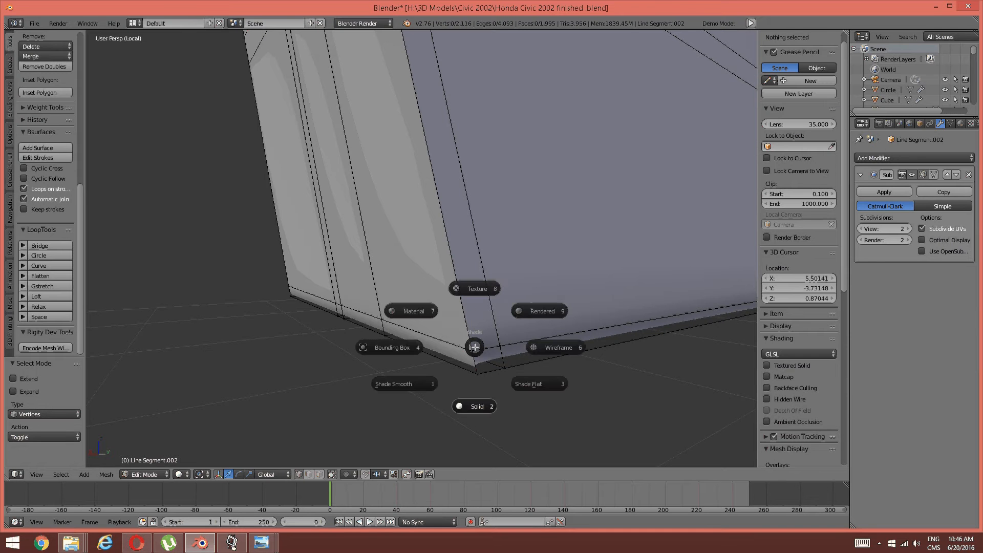
{"action": "left_click", "coordinate": [561, 345]}
{"action": "right_click", "coordinate": [470, 350]}
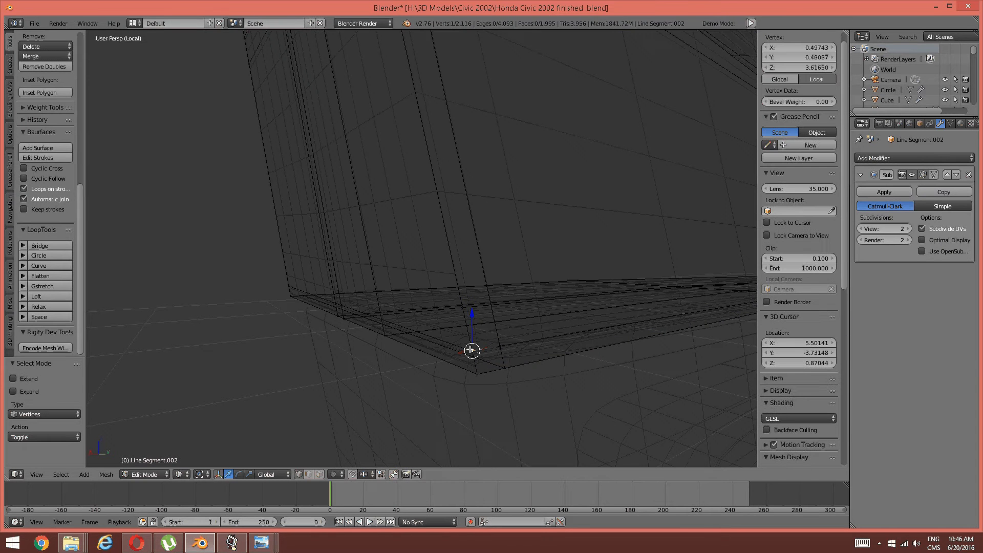
{"action": "key", "text": "alt+m"}
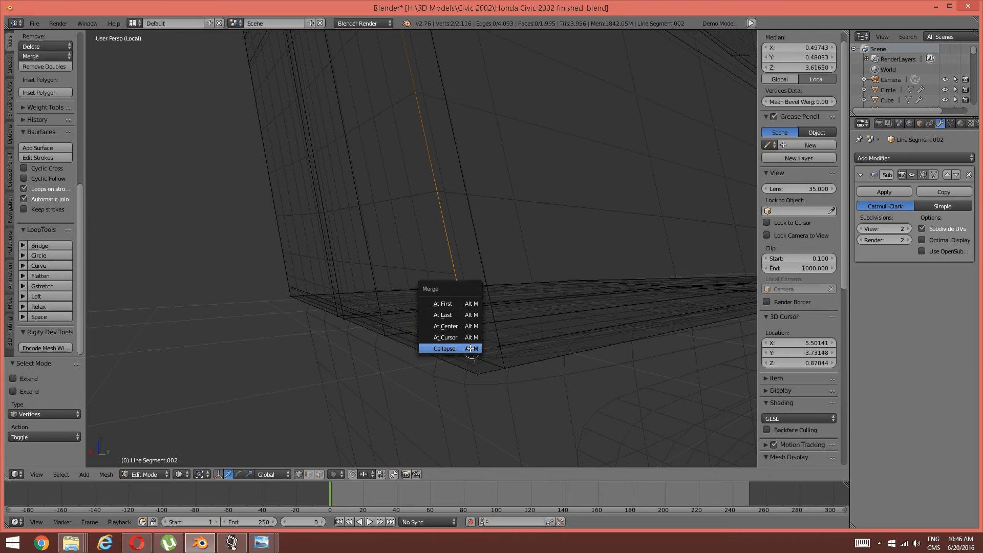
{"action": "left_click", "coordinate": [447, 316]}
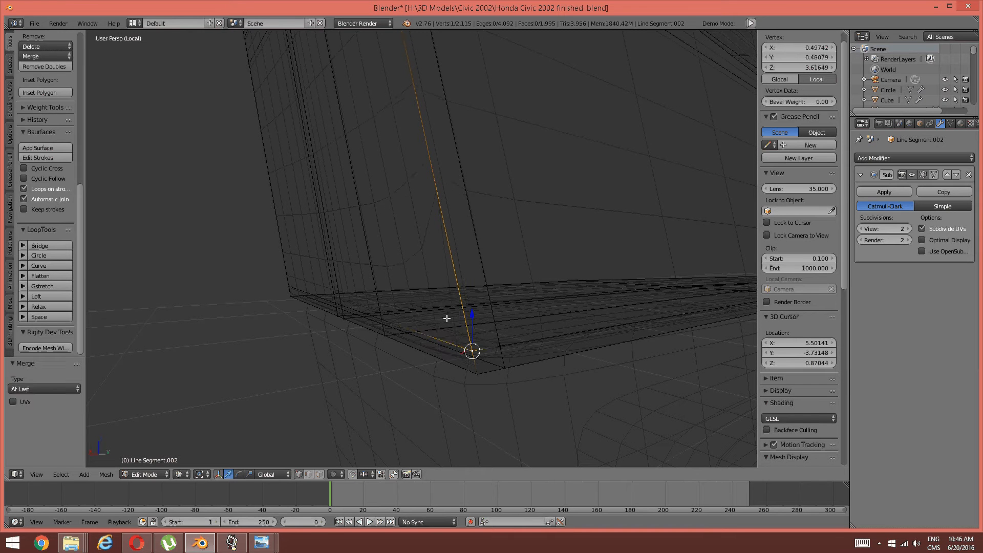
{"action": "key", "text": "ctrl+z"}
{"action": "key", "text": "alt+m"}
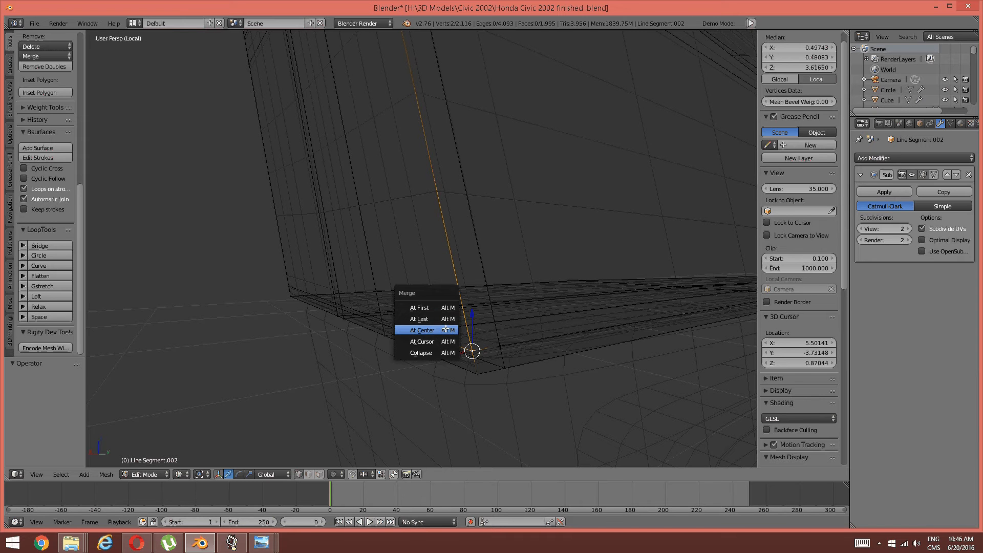
{"action": "left_click", "coordinate": [445, 329]}
{"action": "key", "text": "a"}
Step: Merge at centre the doubled corner vertices on the two lower of the side face's four lengthwise edge lines
{"action": "middle_click_drag", "start_coordinate": [460, 226], "coordinate": [472, 267], "text": "shift"}
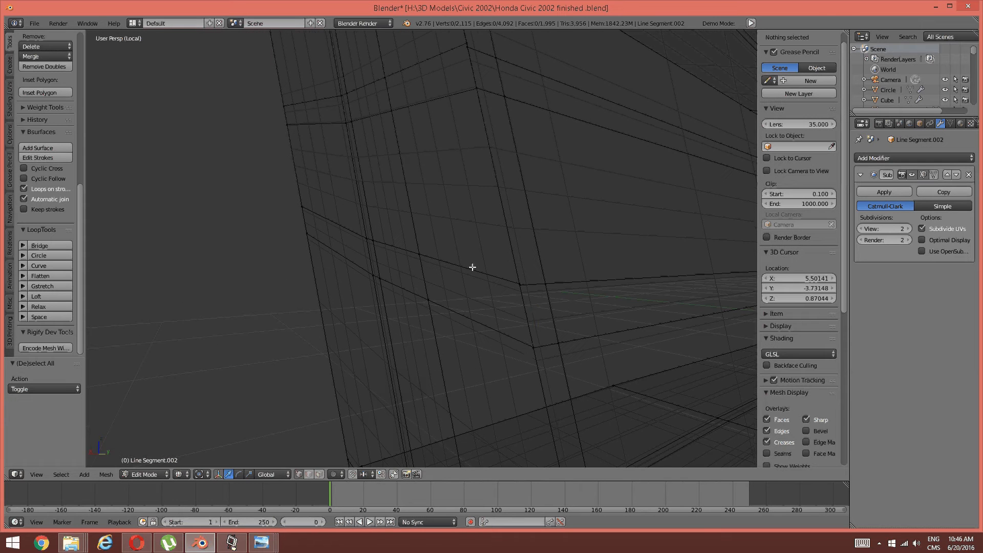
{"action": "right_click", "coordinate": [534, 348]}
{"action": "right_click", "coordinate": [531, 349], "text": "shift"}
{"action": "key", "text": "alt+m"}
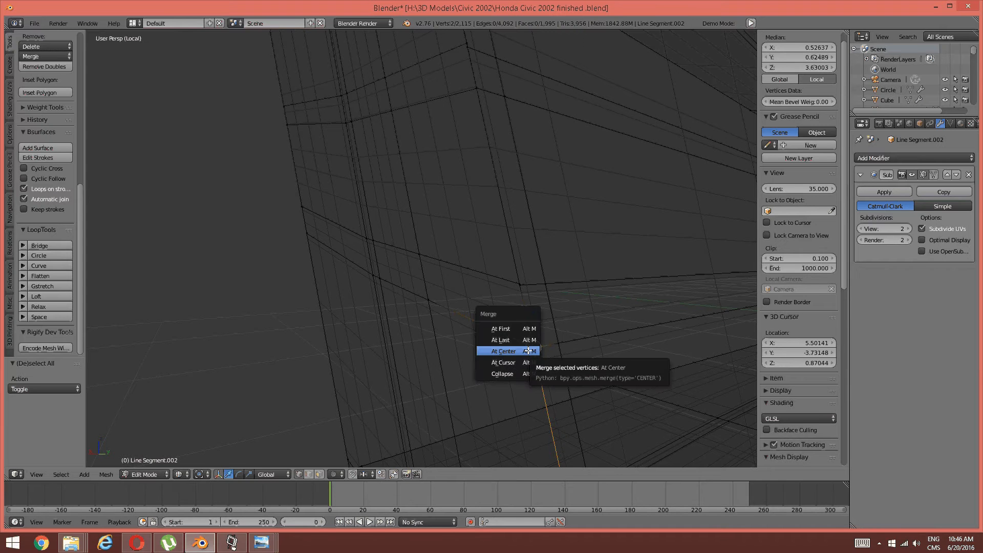
{"action": "left_click", "coordinate": [528, 351]}
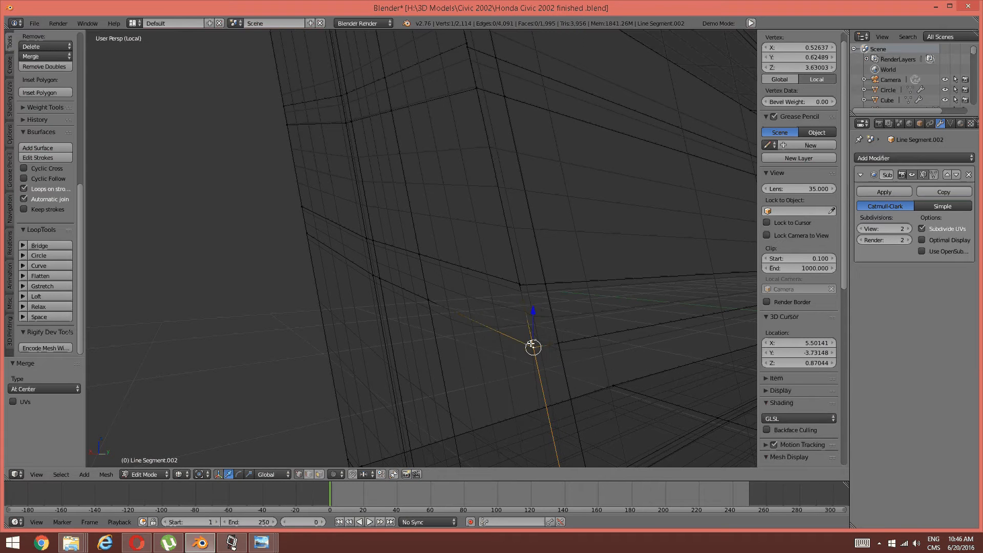
{"action": "key", "text": "a"}
{"action": "right_click", "coordinate": [520, 282]}
{"action": "right_click", "coordinate": [522, 286], "text": "shift"}
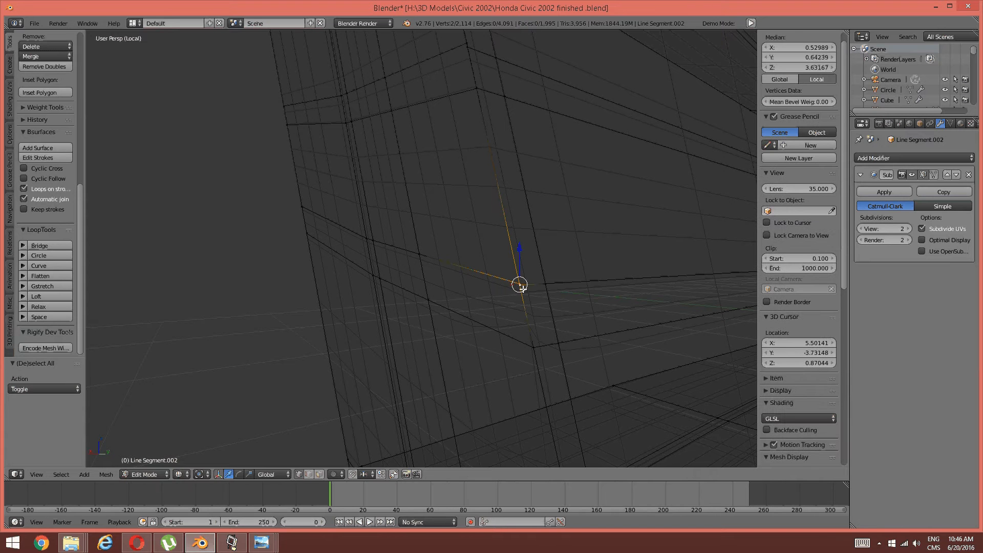
{"action": "key", "text": "alt+m"}
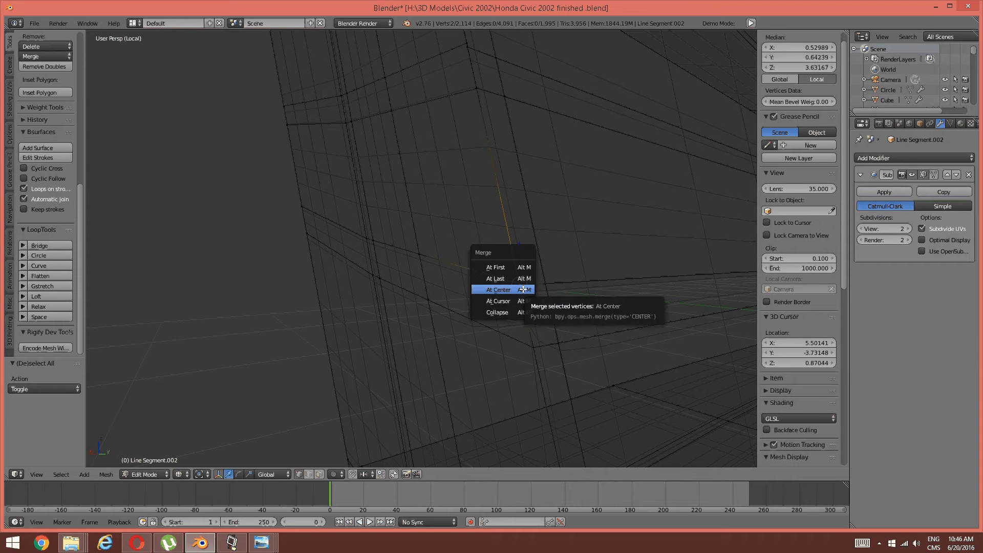
{"action": "left_click", "coordinate": [520, 291]}
Step: Merge at centre the doubled corner vertices on the two upper of the side face's four lengthwise edge lines
{"action": "mouse_move", "coordinate": [470, 178]}
{"action": "middle_mouse_down", "text": "shift"}
{"action": "mouse_move", "coordinate": [474, 210]}
{"action": "mouse_move", "coordinate": [472, 185]}
{"action": "middle_mouse_up", "text": "shift"}
{"action": "right_click", "coordinate": [540, 287]}
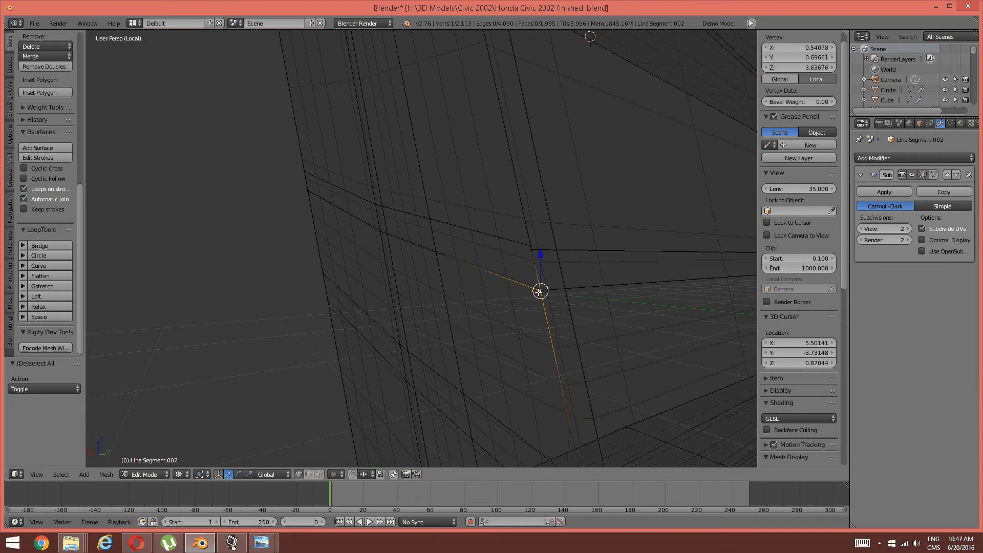
{"action": "right_click", "coordinate": [540, 287], "text": "shift"}
{"action": "key", "text": "alt+m"}
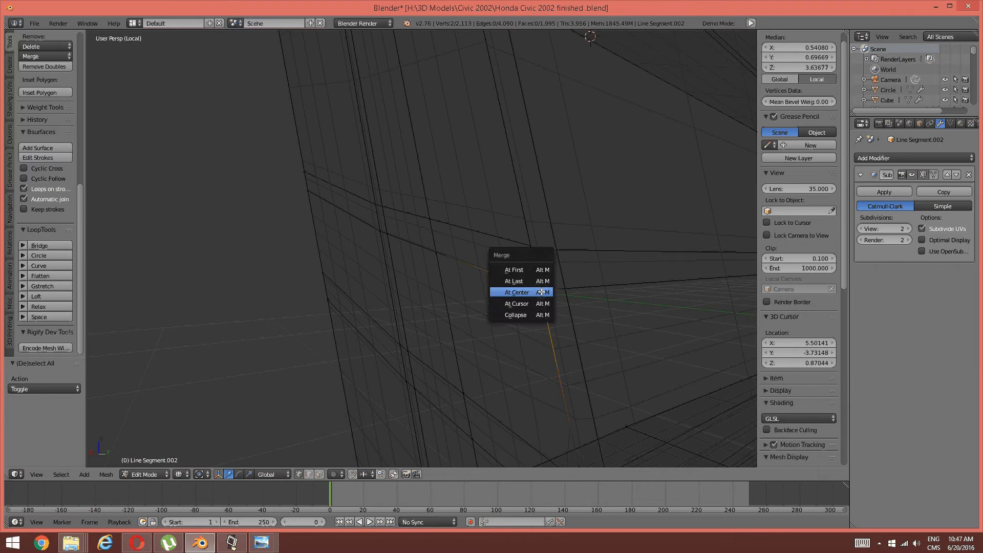
{"action": "left_click", "coordinate": [542, 292]}
{"action": "right_click", "coordinate": [530, 245]}
{"action": "right_click", "coordinate": [536, 256], "text": "shift"}
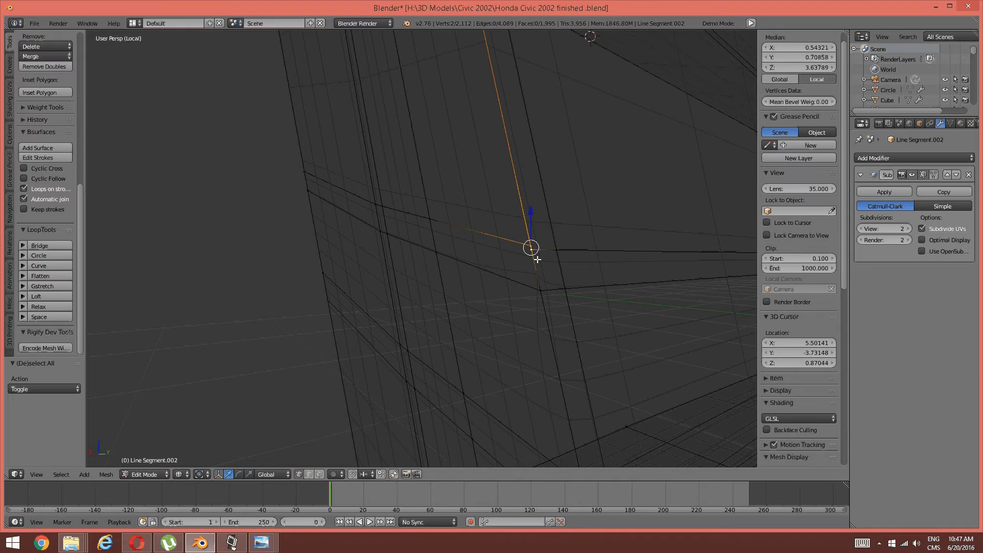
{"action": "key", "text": "alt+m"}
{"action": "left_click", "coordinate": [537, 260]}
{"action": "key", "text": "a"}
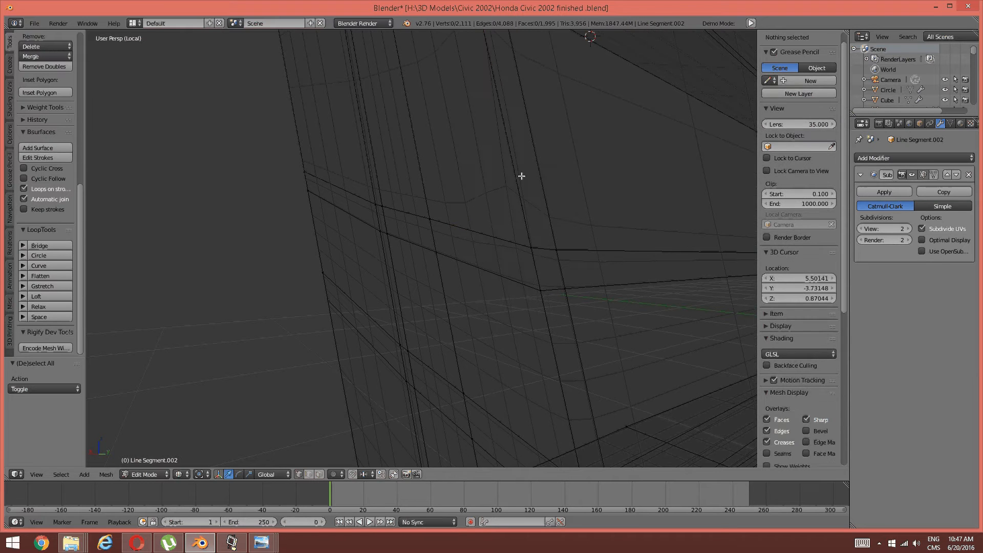
Step: Merge at centre the doubled corner vertices where the end cap's topmost loop meets the side face
{"action": "middle_click_drag", "start_coordinate": [520, 174], "coordinate": [529, 235]}
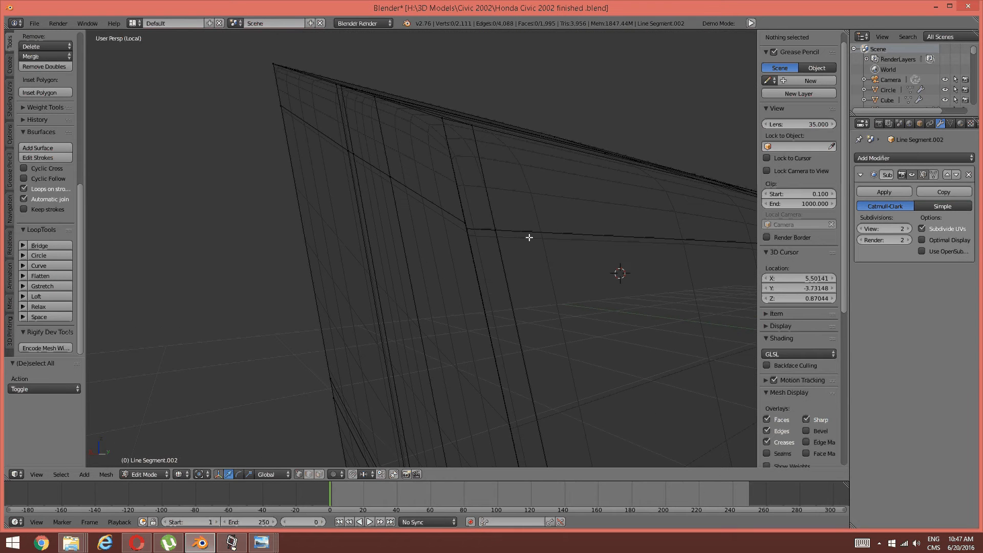
{"action": "right_click", "coordinate": [464, 226]}
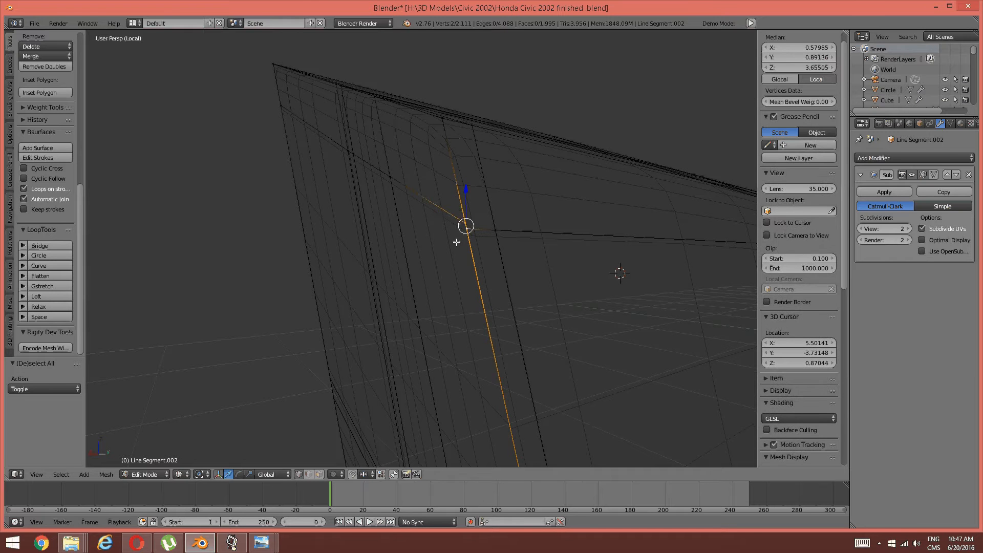
{"action": "key", "text": "alt+m"}
{"action": "left_click", "coordinate": [457, 242]}
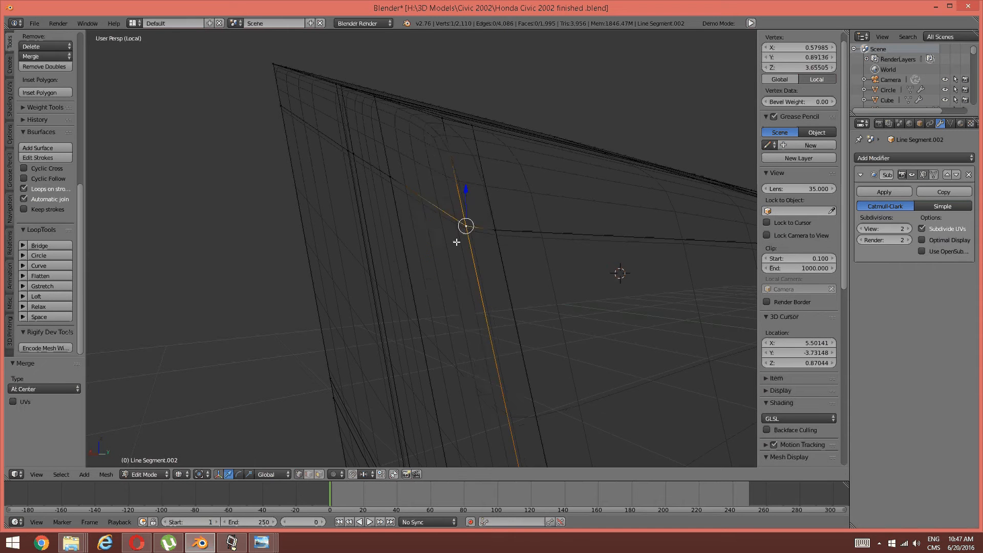
{"action": "key", "text": "a"}
Step: Return to solid shading and reveal the hidden parts of the door panel, leaving nothing selected
{"action": "middle_click_drag", "start_coordinate": [456, 237], "coordinate": [452, 279]}
{"action": "key", "text": "z"}
{"action": "left_click", "coordinate": [456, 350]}
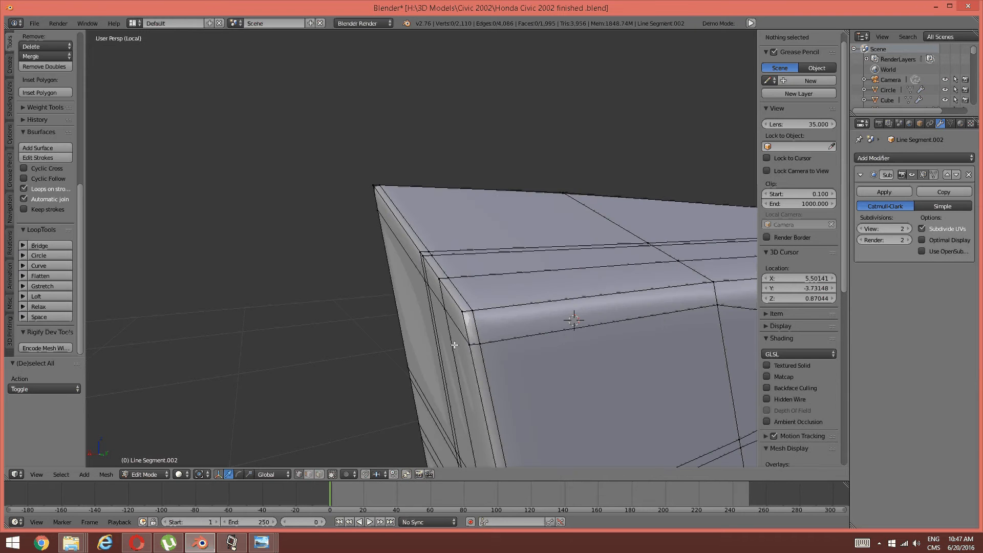
{"action": "middle_click_drag", "start_coordinate": [456, 350], "coordinate": [454, 293]}
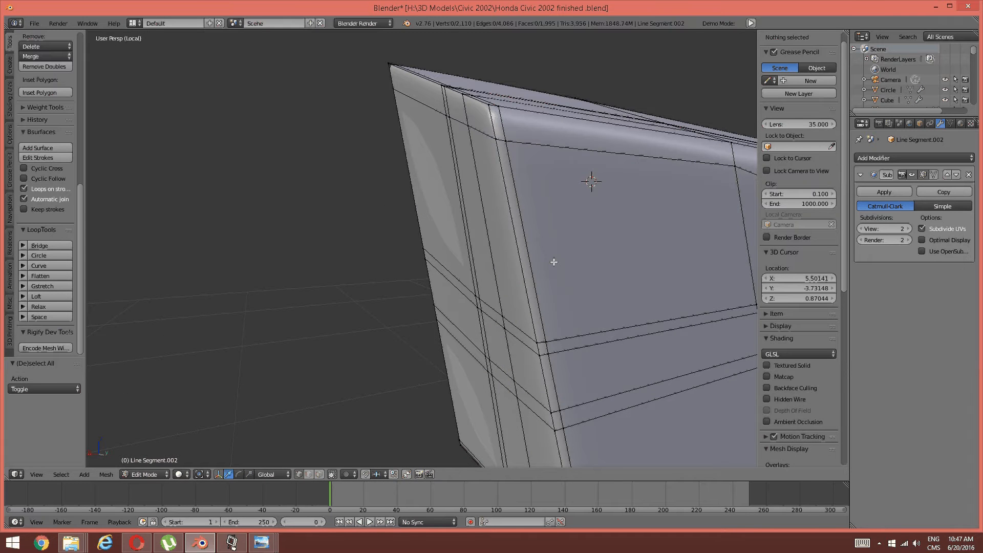
{"action": "middle_click_drag", "start_coordinate": [554, 261], "coordinate": [210, 223]}
{"action": "middle_click_drag", "start_coordinate": [374, 237], "coordinate": [352, 252]}
{"action": "key", "text": "alt+h"}
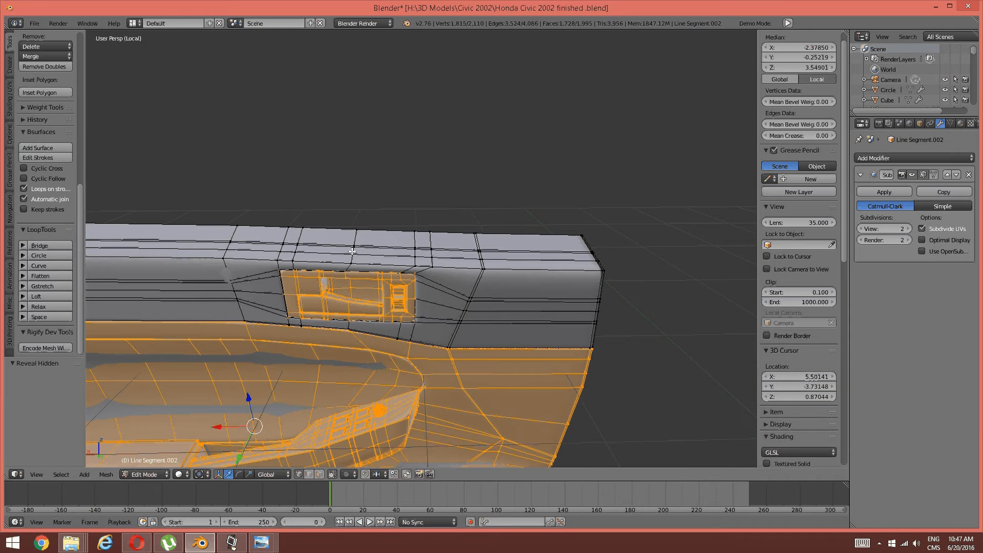
{"action": "key", "text": "a"}
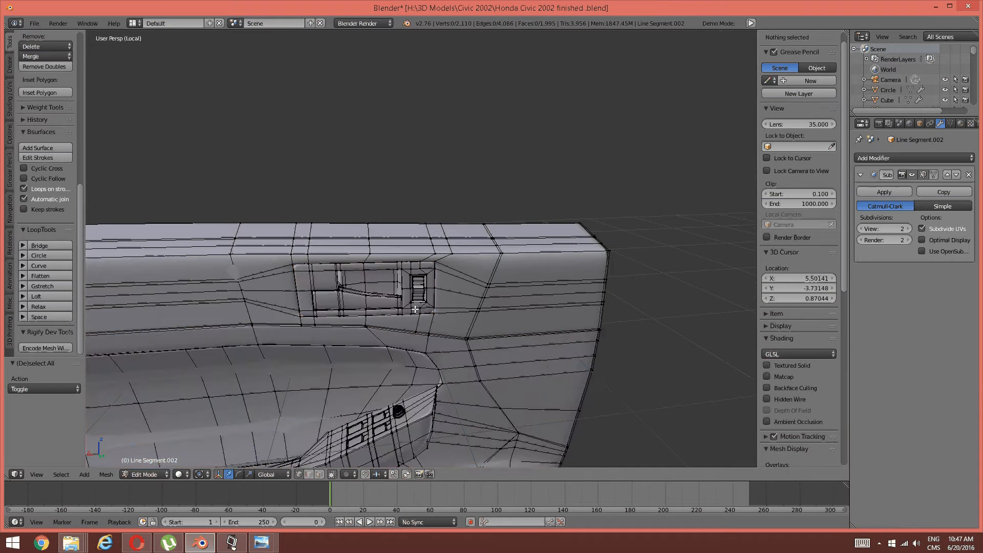
Step: Select all faces of the strip along the lower door pocket's bottom wall, grow the selection four times and delete the pocket's faces
{"action": "middle_click_drag", "start_coordinate": [416, 309], "coordinate": [340, 314]}
{"action": "scroll", "coordinate": [316, 298], "scroll_direction": "up", "scroll_amount": 10}
{"action": "key", "text": "ctrl+Tab"}
{"action": "left_click", "coordinate": [328, 357]}
{"action": "scroll", "coordinate": [339, 315], "scroll_direction": "up", "scroll_amount": 1}
{"action": "right_click", "coordinate": [338, 317]}
{"action": "right_click", "coordinate": [341, 335], "text": "shift"}
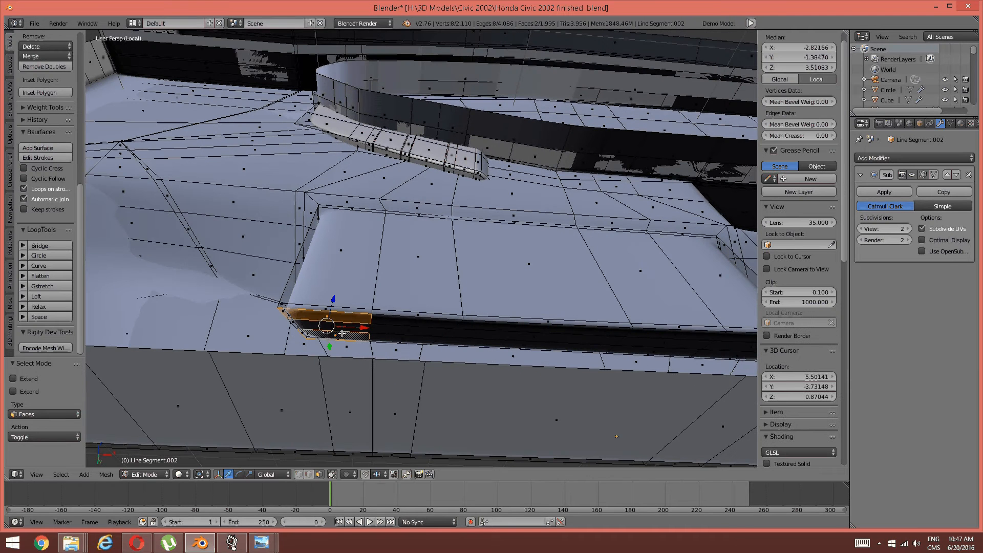
{"action": "right_click", "coordinate": [331, 327], "text": "shift"}
{"action": "right_click", "coordinate": [407, 330], "text": "shift"}
{"action": "right_click", "coordinate": [404, 338], "text": "shift"}
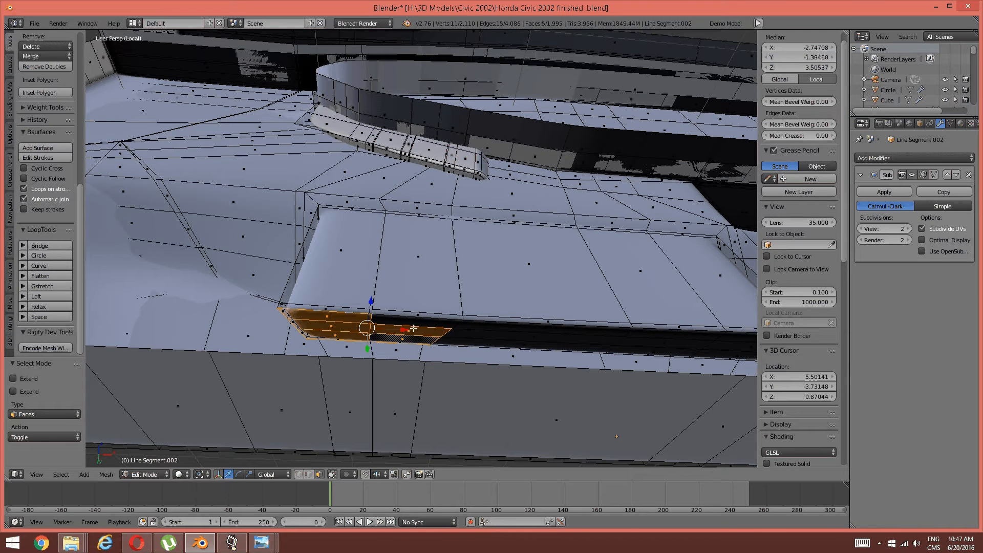
{"action": "right_click", "coordinate": [414, 321], "text": "shift"}
{"action": "middle_click_drag", "start_coordinate": [471, 301], "coordinate": [299, 294]}
{"action": "right_click", "coordinate": [320, 306], "text": "shift"}
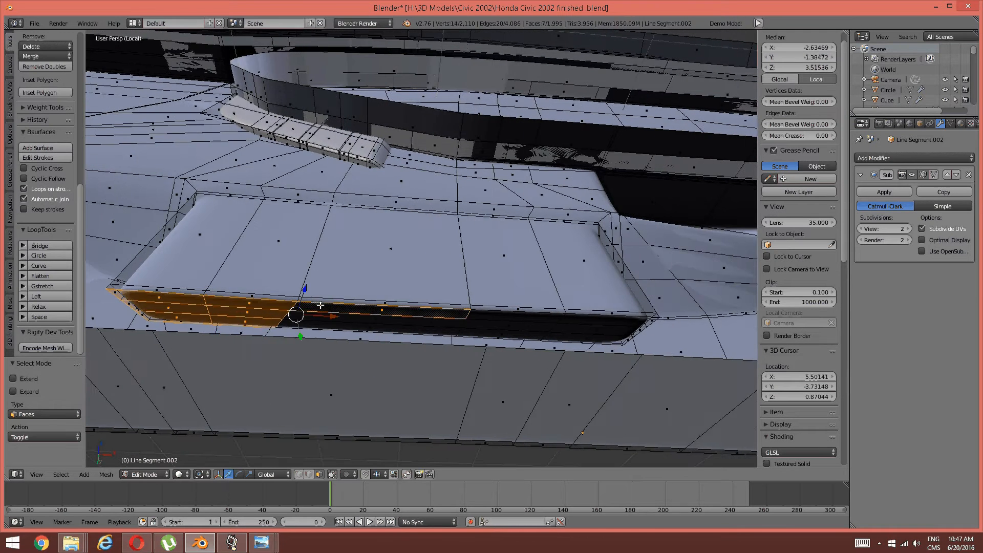
{"action": "right_click", "coordinate": [342, 320], "text": "shift"}
{"action": "right_click", "coordinate": [345, 320], "text": "shift"}
{"action": "right_click", "coordinate": [347, 322], "text": "shift"}
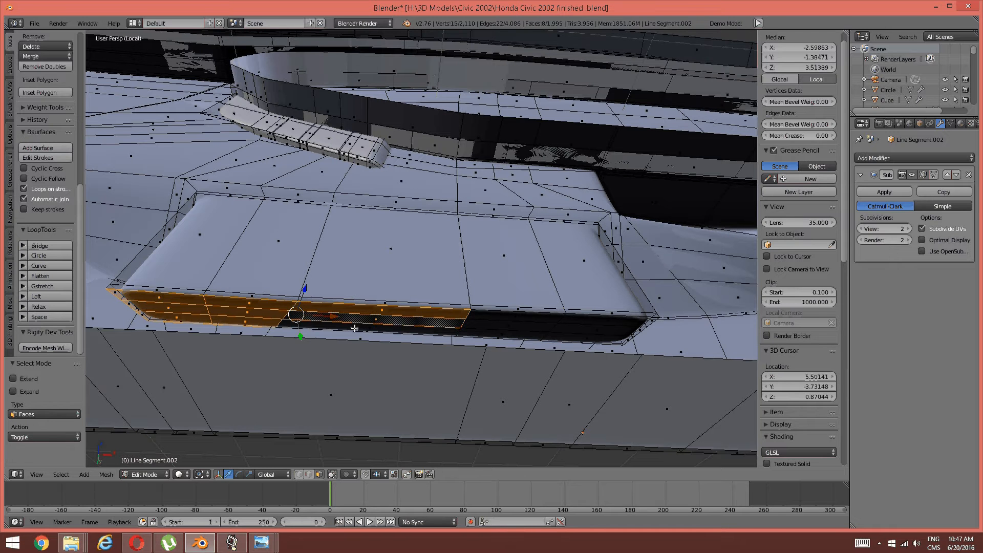
{"action": "right_click", "coordinate": [353, 328], "text": "shift"}
{"action": "middle_click_drag", "start_coordinate": [497, 304], "coordinate": [371, 291]}
{"action": "right_click", "coordinate": [373, 294], "text": "shift"}
{"action": "right_click", "coordinate": [382, 307], "text": "shift"}
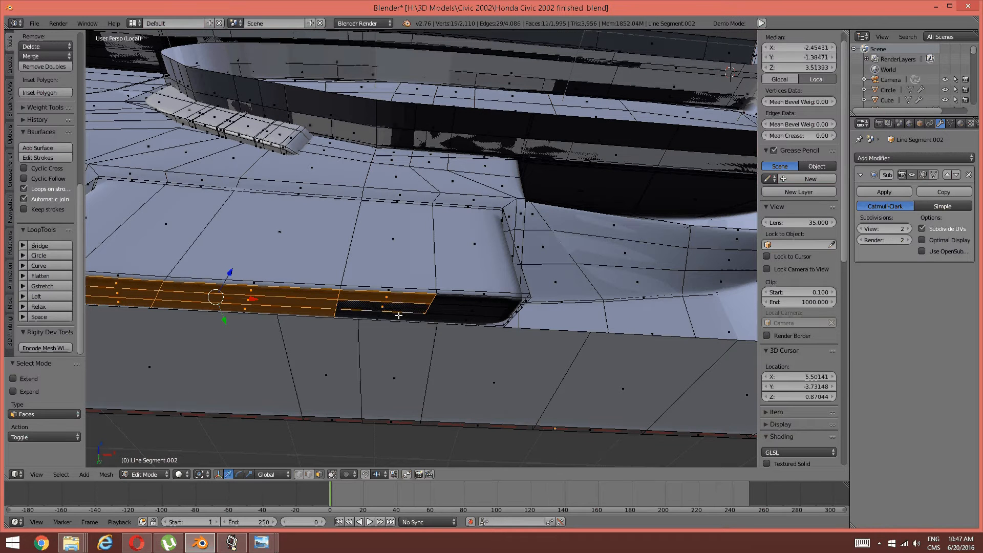
{"action": "right_click", "coordinate": [399, 316], "text": "shift"}
{"action": "right_click", "coordinate": [451, 315], "text": "shift"}
{"action": "right_click", "coordinate": [461, 307], "text": "shift"}
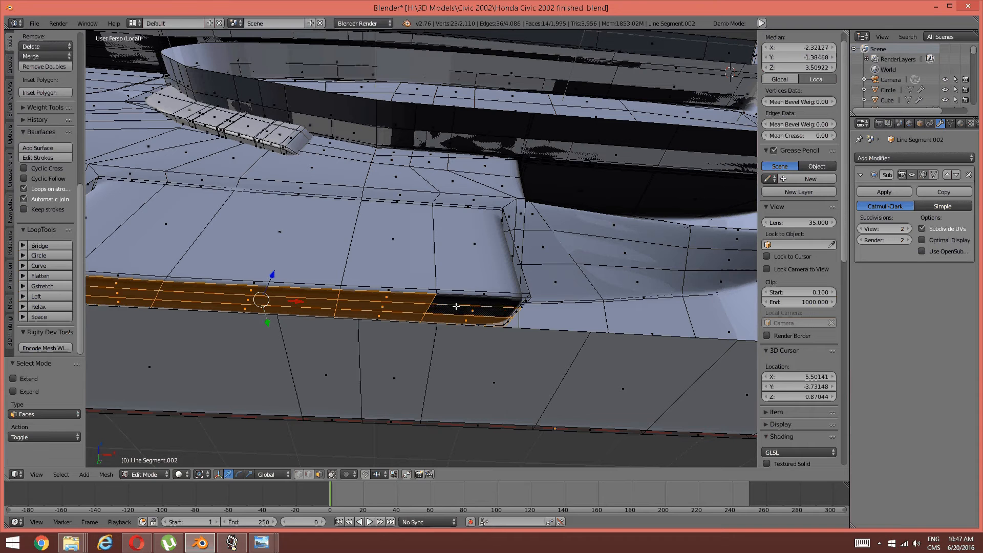
{"action": "right_click", "coordinate": [448, 300], "text": "shift"}
{"action": "middle_click_drag", "start_coordinate": [449, 300], "coordinate": [485, 356]}
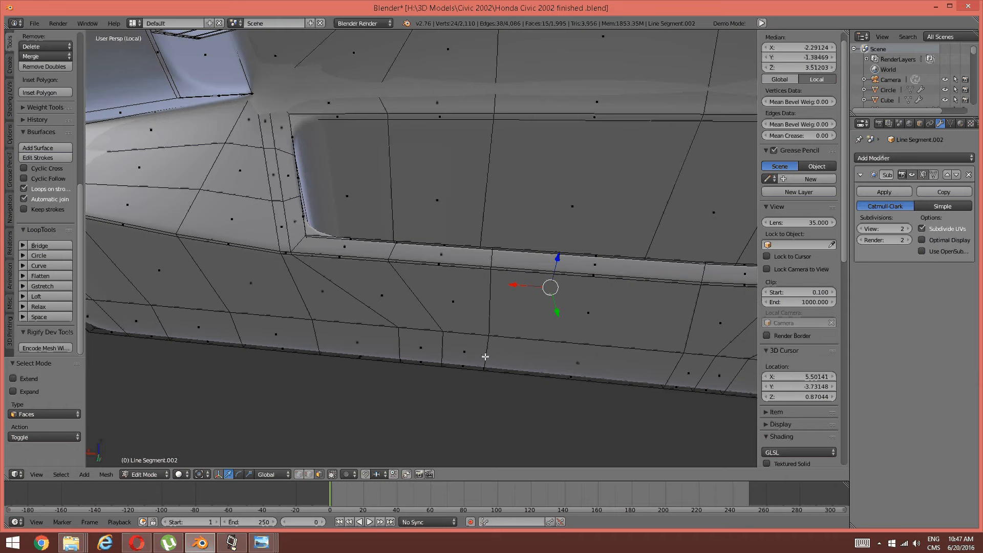
{"action": "key", "text": "ctrl+KP_Add"}
{"action": "key", "text": "ctrl+KP_Add"}
{"action": "key", "text": "ctrl+KP_Add"}
{"action": "key", "text": "ctrl+KP_Add"}
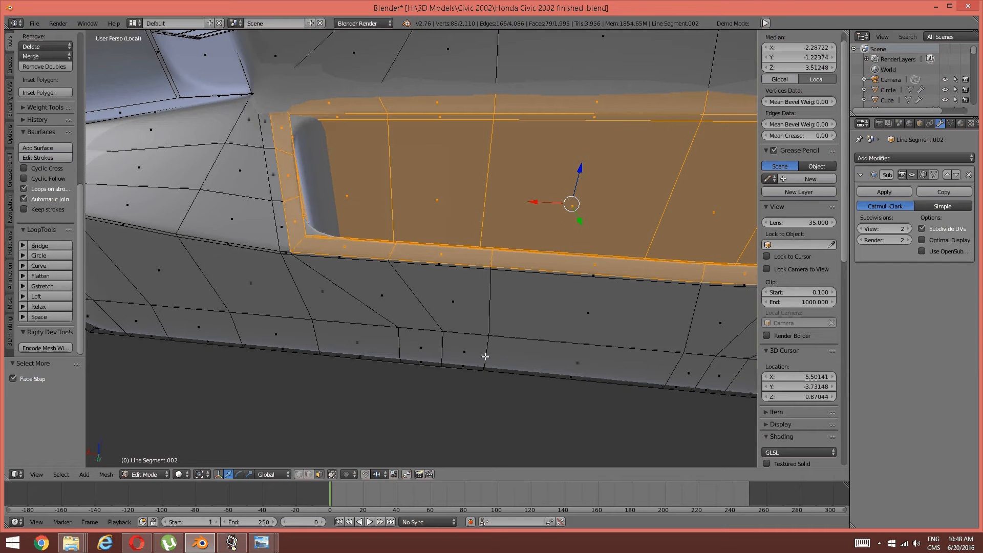
{"action": "key", "text": "x"}
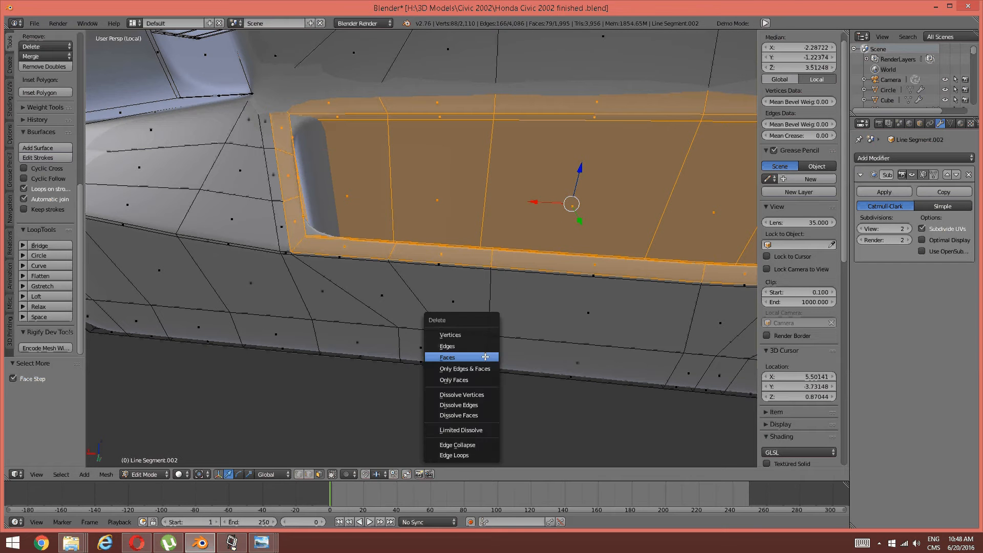
{"action": "left_click", "coordinate": [486, 356]}
Step: Bridge the five edges along the pocket opening's upper side with the five along its lower side to fill it with faces
{"action": "middle_click_drag", "start_coordinate": [486, 356], "coordinate": [405, 226]}
{"action": "key", "text": "ctrl+Tab"}
{"action": "left_click", "coordinate": [415, 215]}
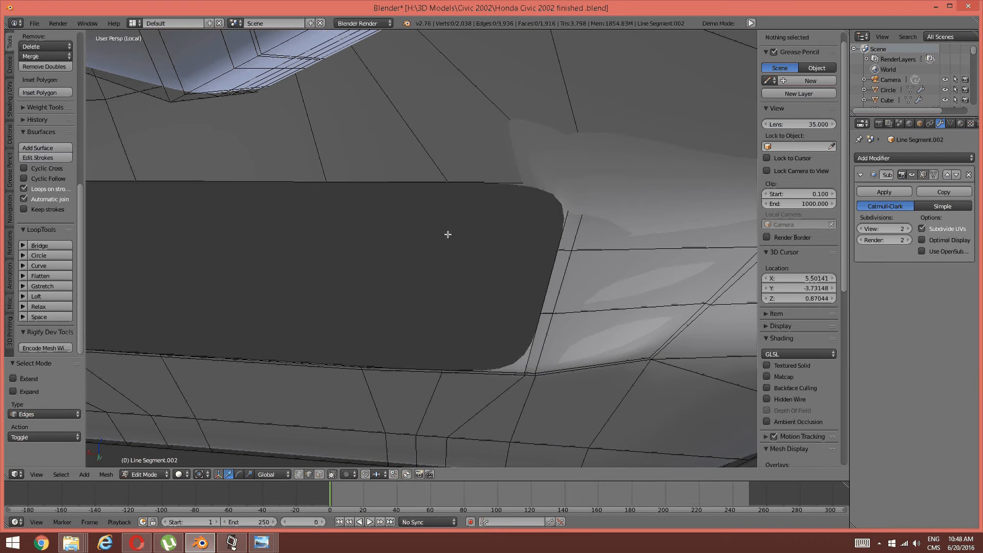
{"action": "right_click", "coordinate": [491, 197]}
{"action": "right_click", "coordinate": [457, 375], "text": "shift"}
{"action": "right_click", "coordinate": [405, 361], "text": "shift"}
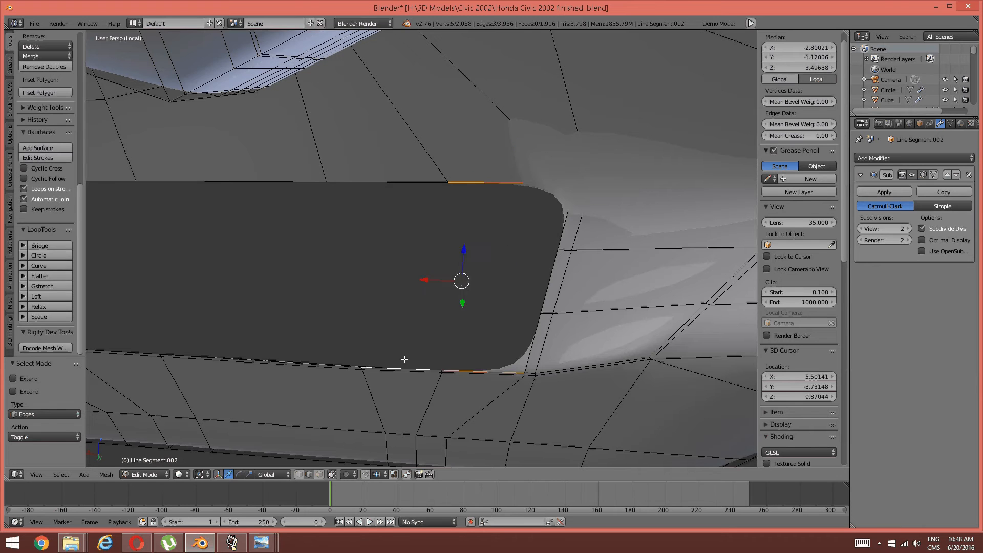
{"action": "middle_click_drag", "start_coordinate": [357, 340], "coordinate": [434, 342], "text": "shift"}
{"action": "right_click", "coordinate": [435, 344], "text": "shift"}
{"action": "middle_click_drag", "start_coordinate": [340, 331], "coordinate": [460, 336], "text": "shift"}
{"action": "right_click", "coordinate": [460, 338], "text": "shift"}
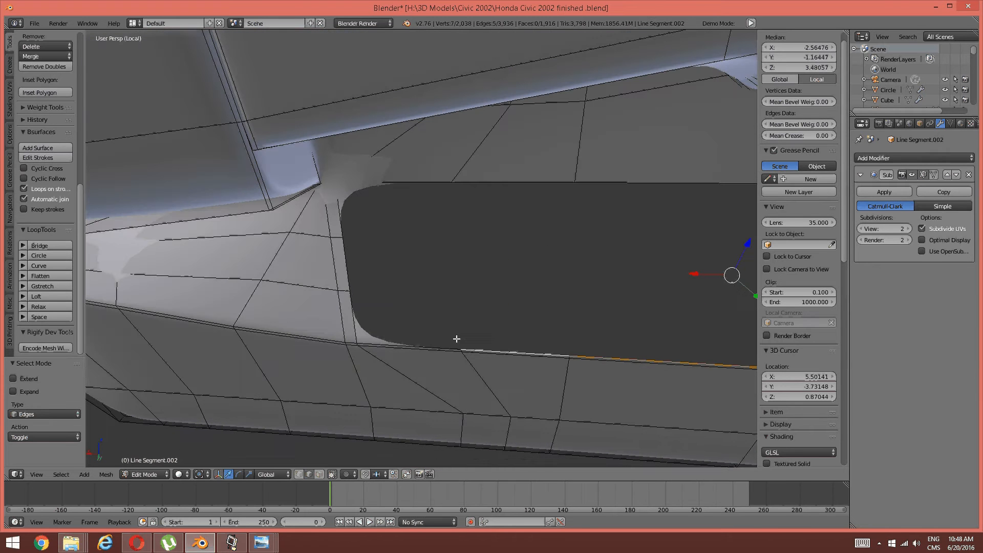
{"action": "right_click", "coordinate": [410, 330], "text": "shift"}
{"action": "right_click", "coordinate": [420, 175], "text": "shift"}
{"action": "right_click", "coordinate": [554, 182], "text": "shift"}
{"action": "right_click", "coordinate": [684, 189], "text": "shift"}
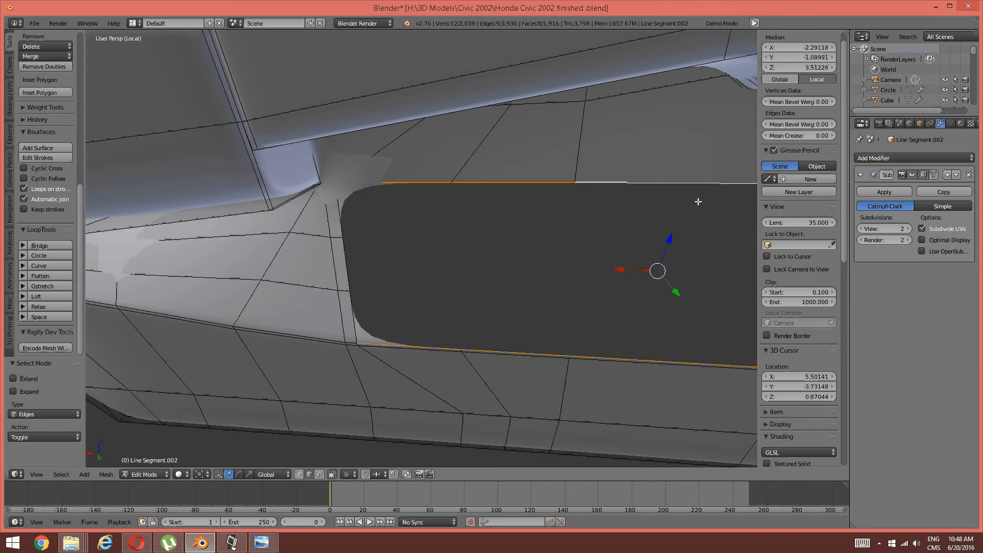
{"action": "middle_click_drag", "start_coordinate": [698, 202], "coordinate": [400, 184], "text": "shift"}
{"action": "right_click", "coordinate": [556, 172], "text": "shift"}
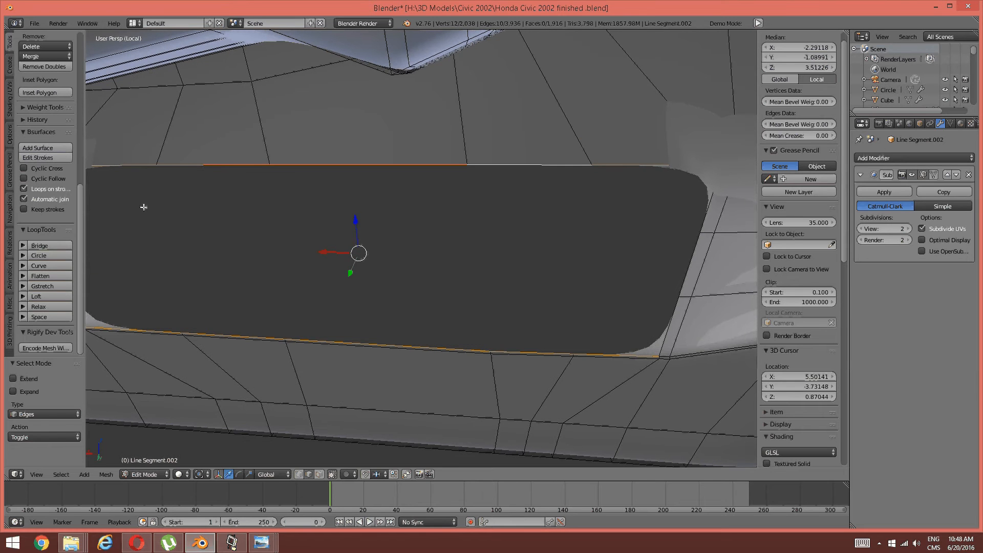
{"action": "left_click", "coordinate": [69, 246]}
Step: Add a lengthwise loop cut across the new bridged faces, slid down to line up with the neighbouring panel's lower edge line
{"action": "middle_click_drag", "start_coordinate": [391, 280], "coordinate": [289, 272], "text": "shift"}
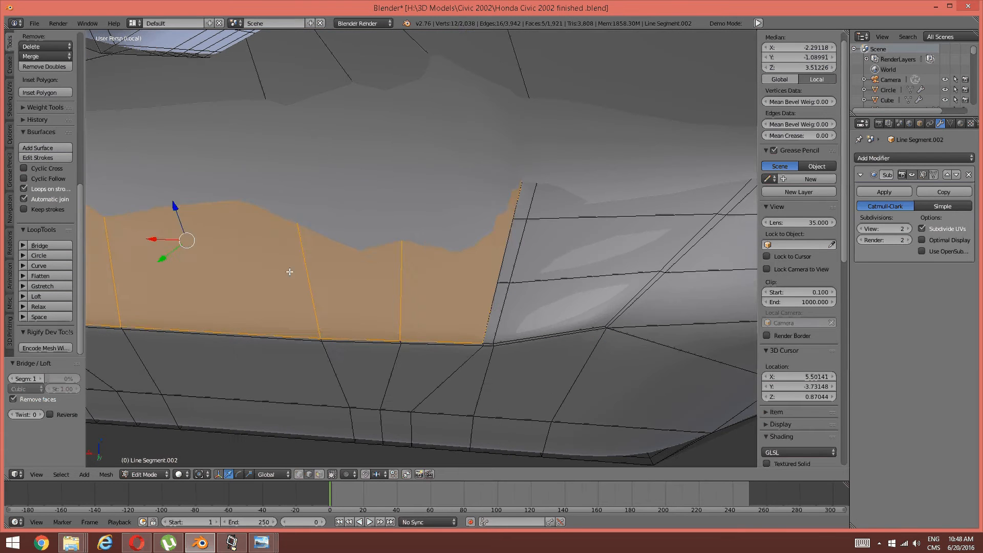
{"action": "key", "text": "a"}
{"action": "key", "text": "ctrl+r"}
{"action": "left_click", "coordinate": [327, 279]}
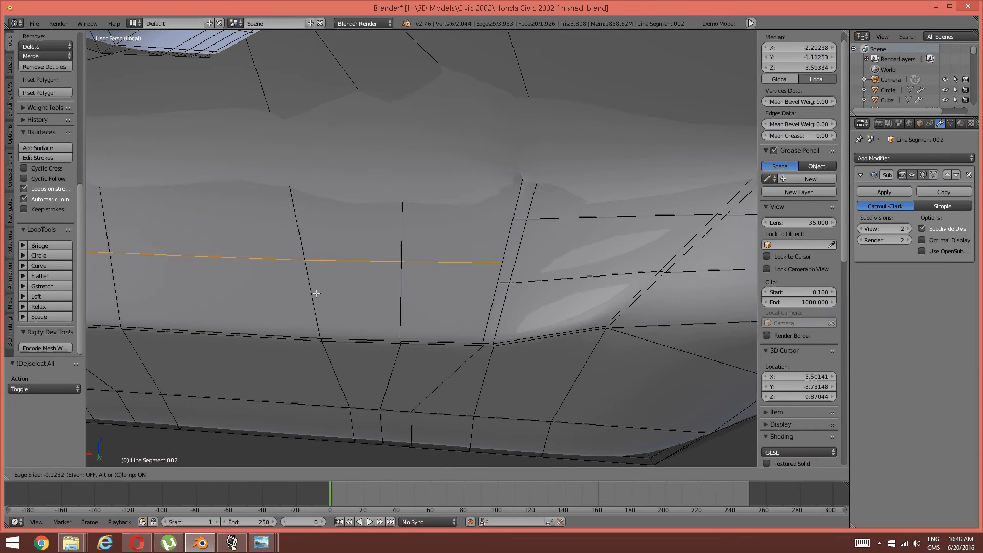
{"action": "left_click", "coordinate": [295, 316]}
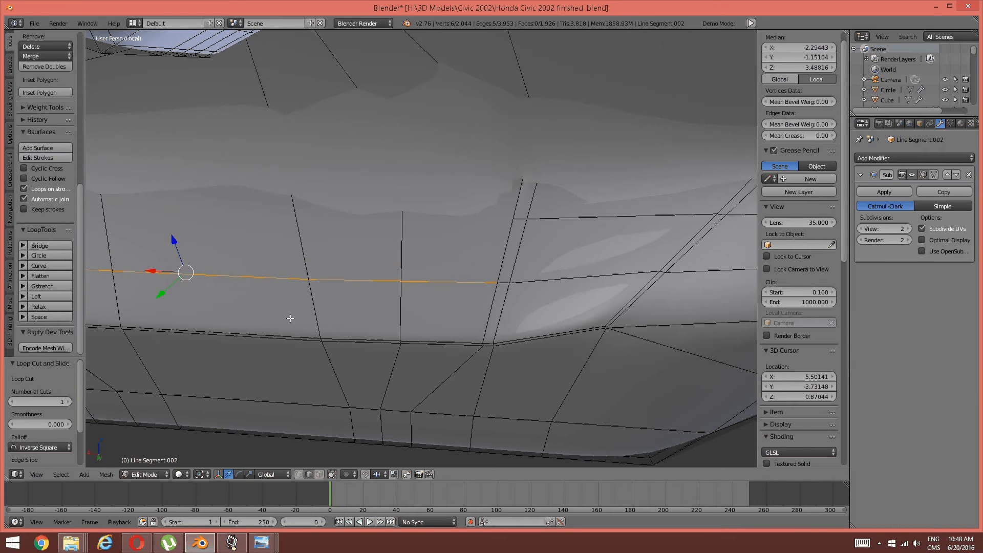
{"action": "key", "text": "a"}
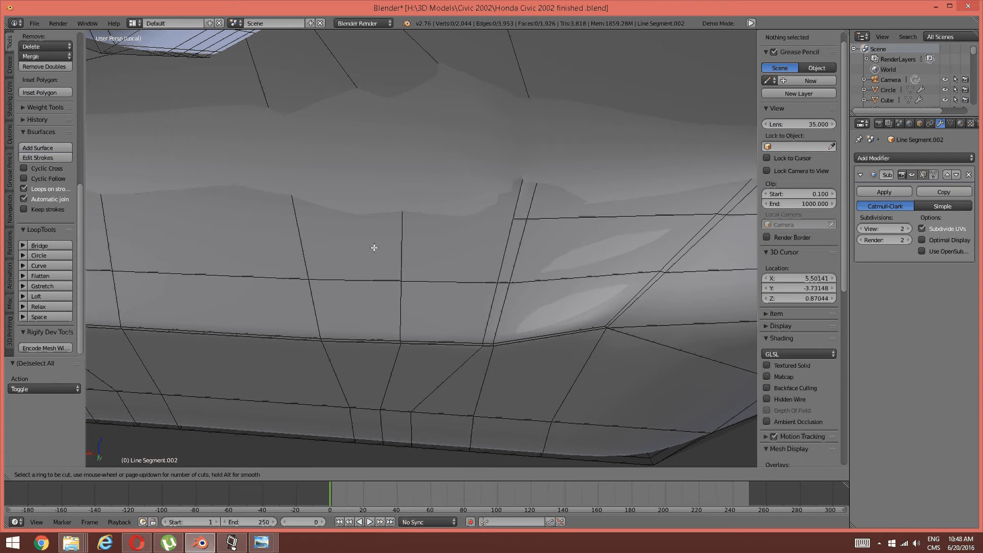
Step: Add another lengthwise loop cut above the first, level with the neighbouring panel's upper edge line
{"action": "key", "text": "ctrl+r"}
{"action": "left_click", "coordinate": [399, 235]}
{"action": "left_click", "coordinate": [394, 239]}
{"action": "key", "text": "a"}
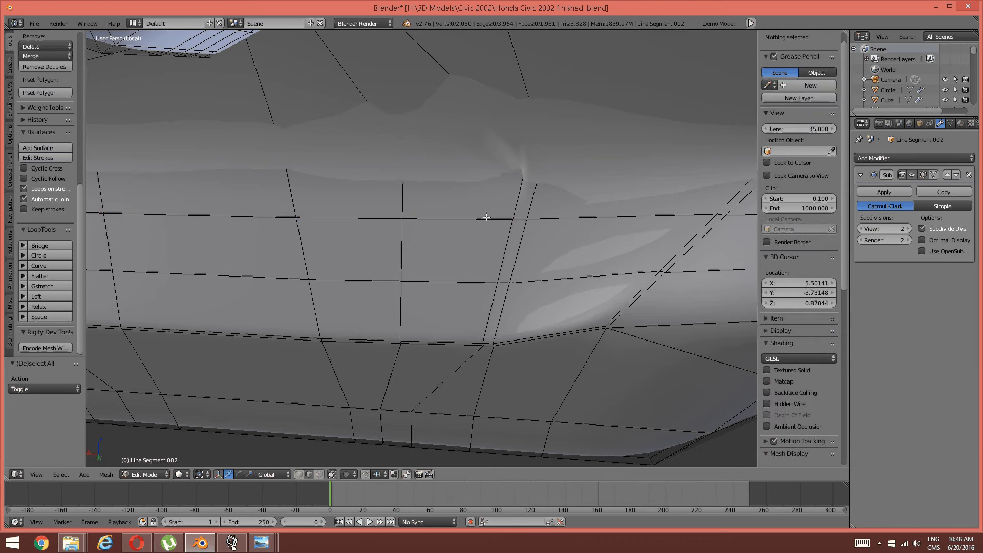
Step: In wireframe display with vertex selection, merge at centre the doubled vertices where the upper new loop meets the filled opening's negative-X end
{"action": "scroll", "coordinate": [492, 200], "scroll_direction": "up", "scroll_amount": 3}
{"action": "key", "text": "z"}
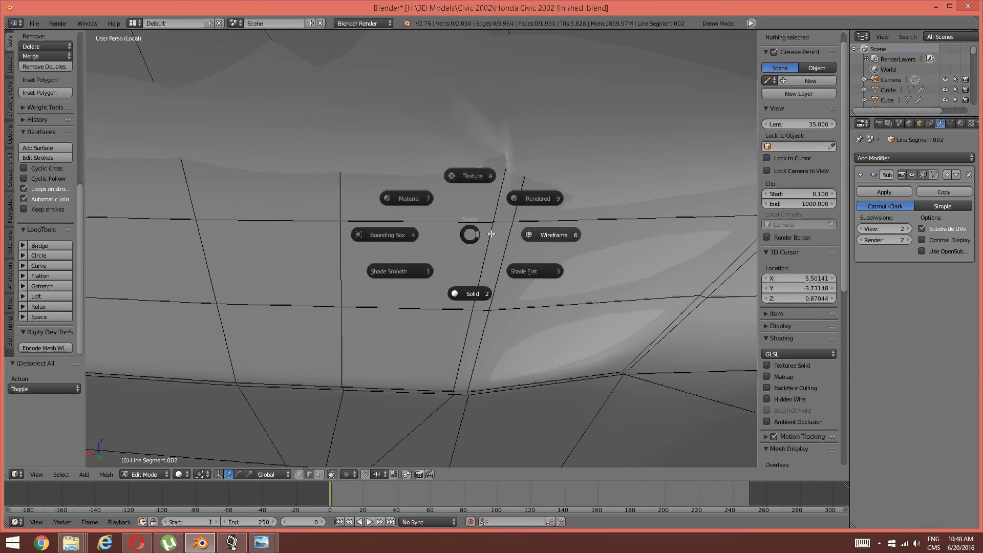
{"action": "left_click", "coordinate": [489, 228]}
{"action": "scroll", "coordinate": [492, 220], "scroll_direction": "down", "scroll_amount": 2}
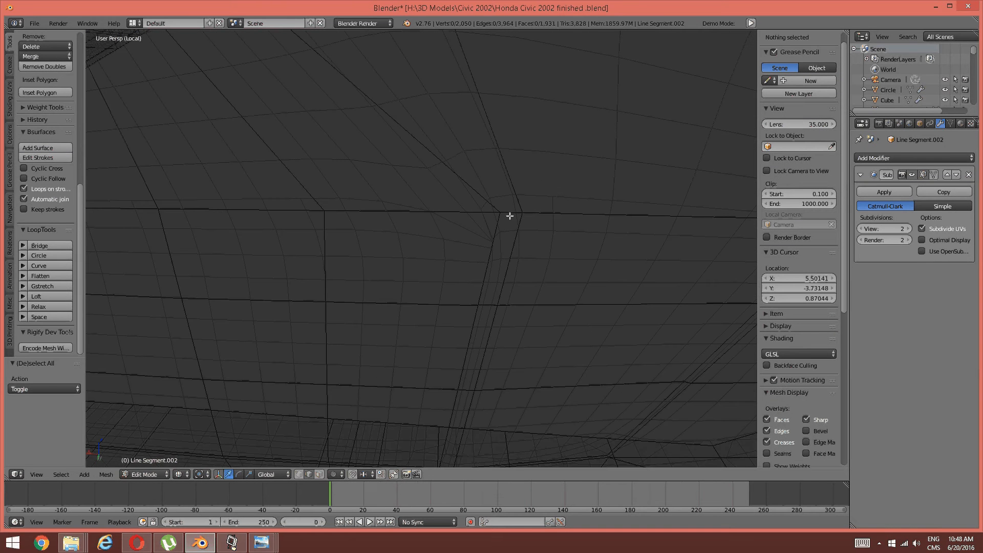
{"action": "scroll", "coordinate": [471, 279], "scroll_direction": "down", "scroll_amount": 1}
{"action": "scroll", "coordinate": [469, 277], "scroll_direction": "down", "scroll_amount": 1}
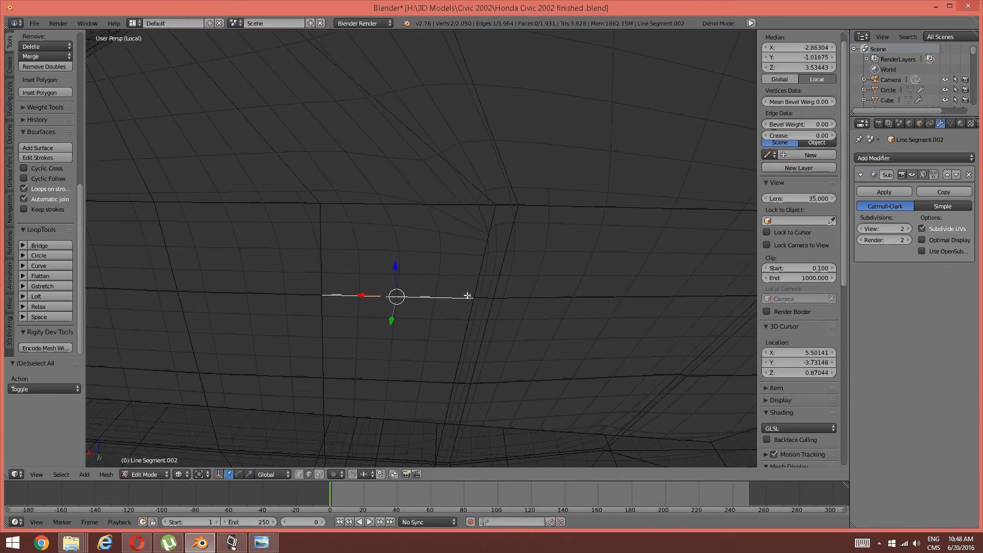
{"action": "key", "text": "ctrl+Tab"}
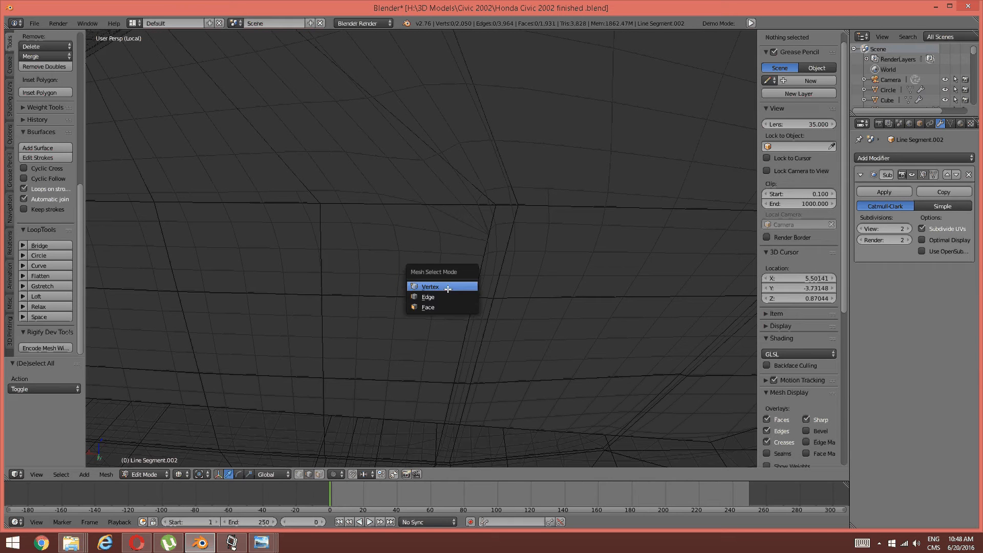
{"action": "left_click", "coordinate": [448, 287]}
{"action": "right_click", "coordinate": [453, 301]}
{"action": "middle_click_drag", "start_coordinate": [453, 301], "coordinate": [517, 281]}
{"action": "middle_click_drag", "start_coordinate": [583, 227], "coordinate": [441, 228], "text": "shift"}
{"action": "right_click", "coordinate": [462, 219], "text": "shift"}
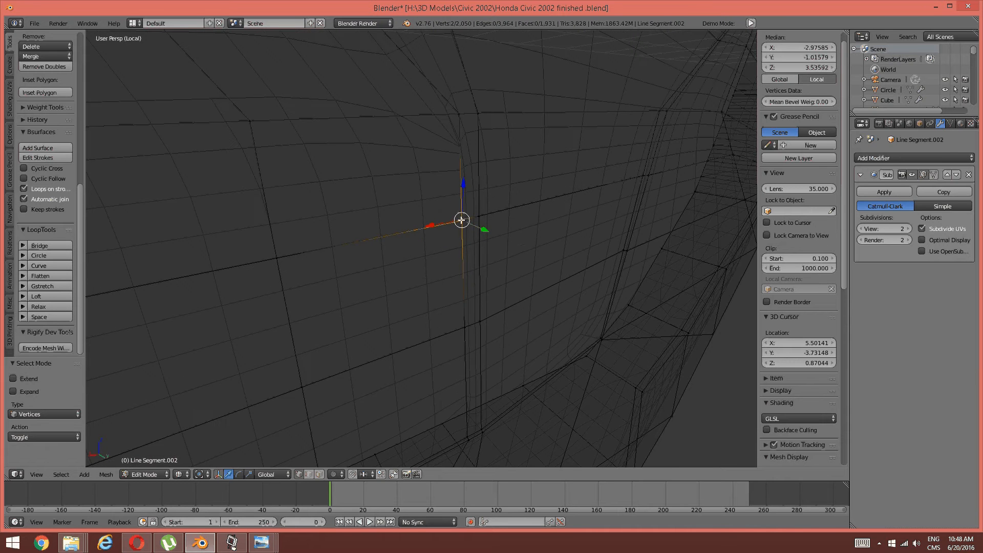
{"action": "key", "text": "alt+m"}
{"action": "left_click", "coordinate": [462, 220]}
{"action": "key", "text": "a"}
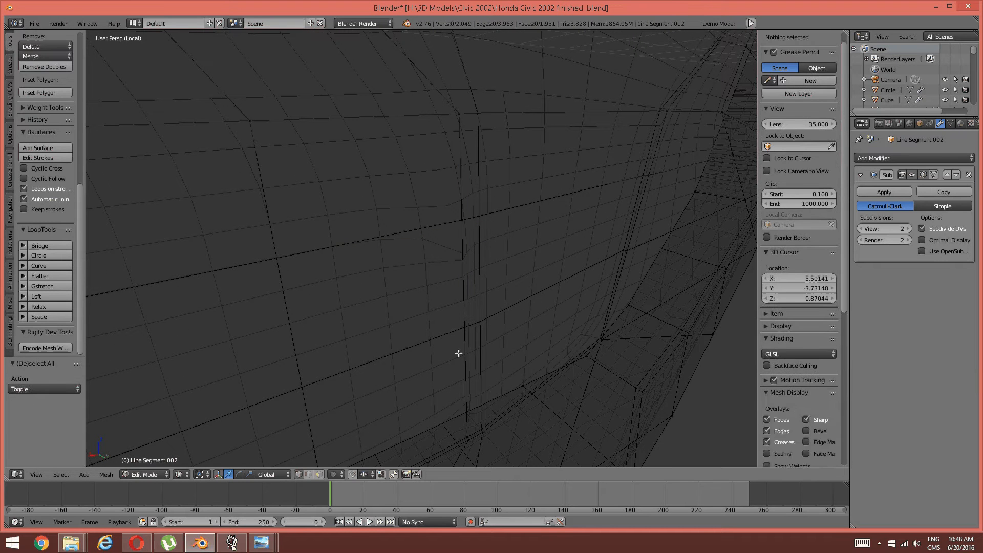
Step: Merge at centre the doubled vertices where the lower new loop meets that same end of the filled opening
{"action": "right_click", "coordinate": [463, 329]}
{"action": "right_click", "coordinate": [464, 328], "text": "shift"}
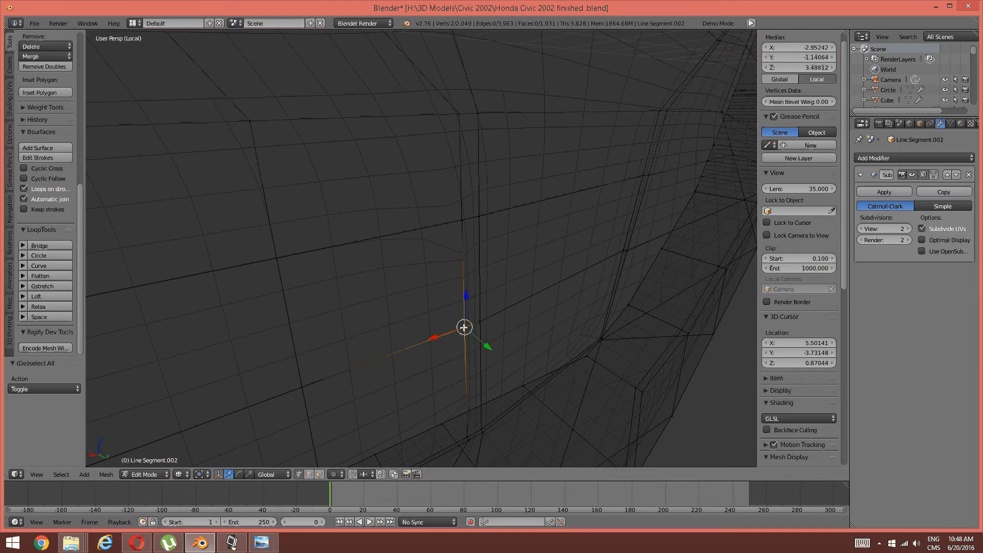
{"action": "key", "text": "alt+m"}
{"action": "left_click", "coordinate": [464, 327]}
{"action": "key", "text": "a"}
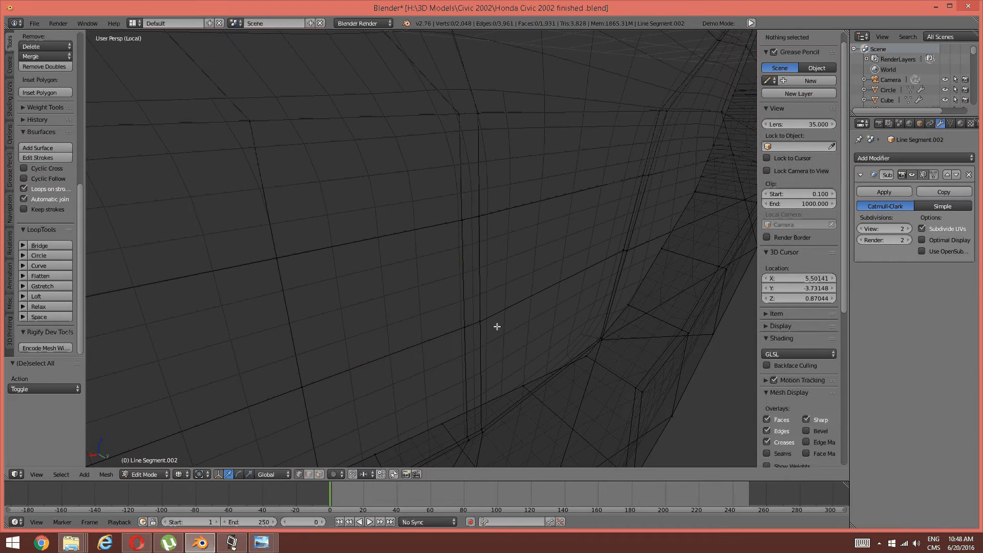
Step: Merge at centre the upper loop's doubled vertices at the opposite end, by the trim corner, and select the lower loop's doubled pair there
{"action": "middle_click_drag", "start_coordinate": [496, 324], "coordinate": [330, 281]}
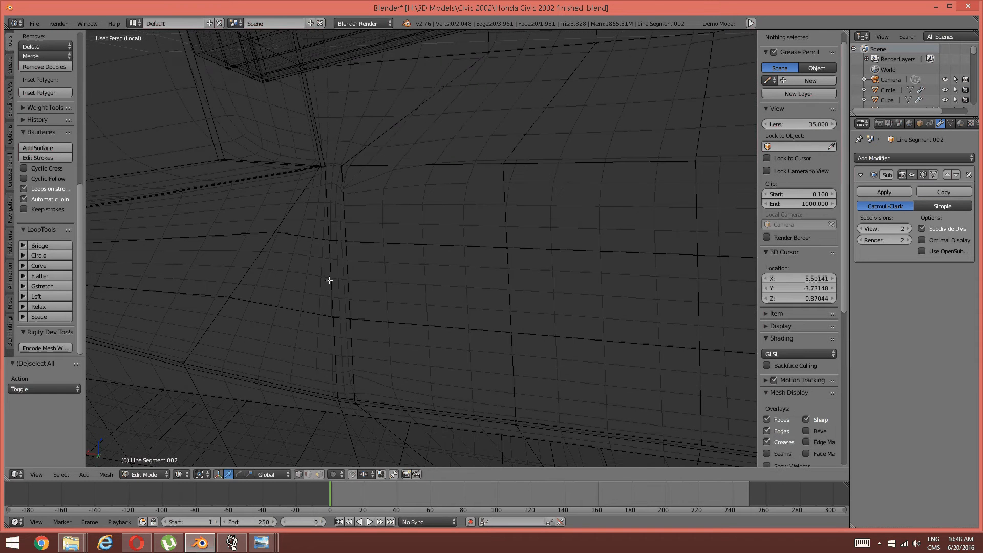
{"action": "scroll", "coordinate": [329, 280], "scroll_direction": "up", "scroll_amount": 1}
{"action": "right_click", "coordinate": [331, 242]}
{"action": "right_click", "coordinate": [331, 242], "text": "shift"}
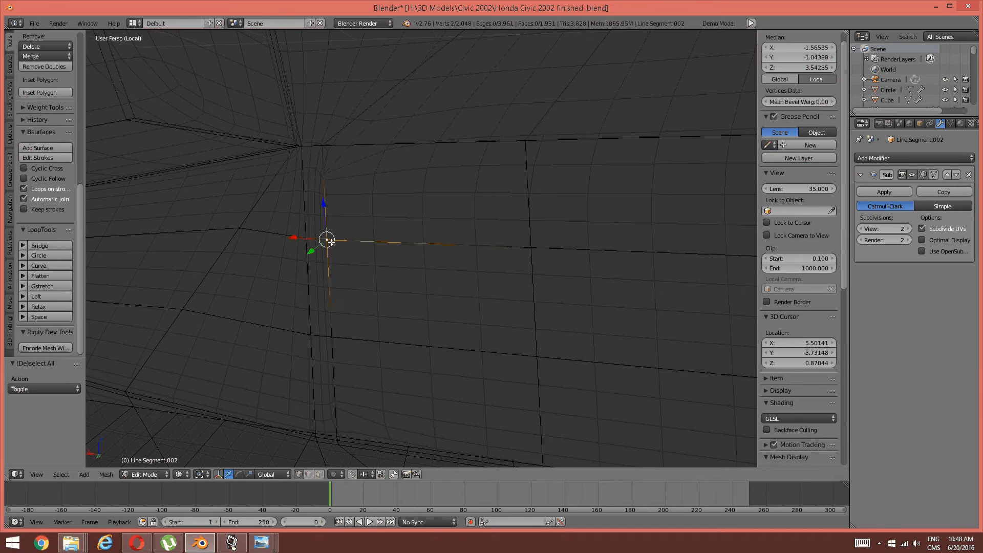
{"action": "key", "text": "alt+m"}
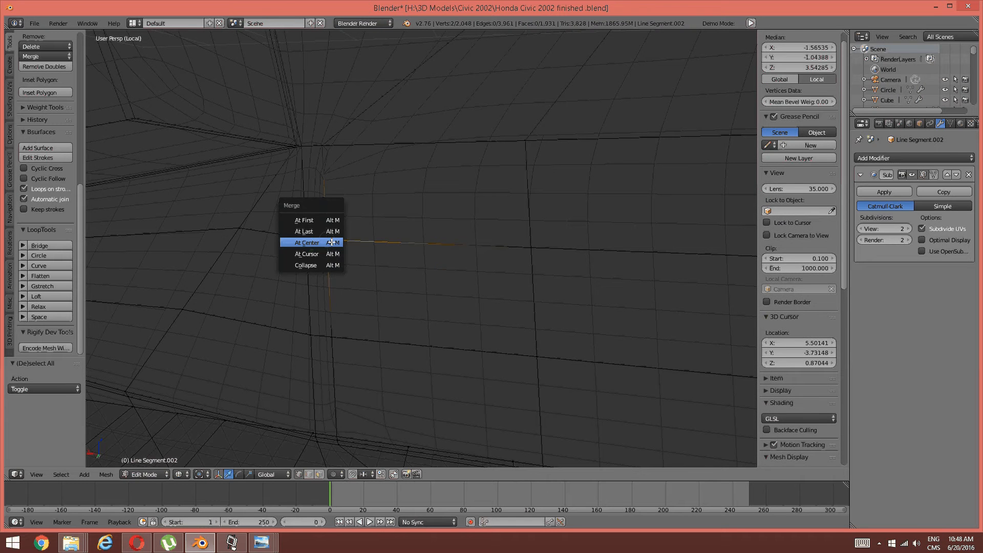
{"action": "left_click", "coordinate": [331, 244]}
{"action": "right_click", "coordinate": [330, 347], "text": "shift"}
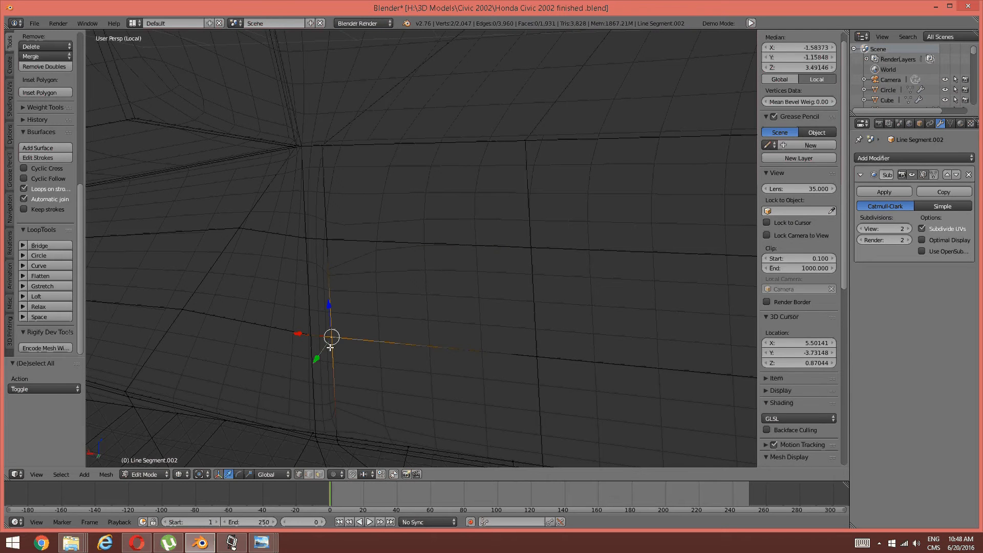
{"action": "key", "text": "alt+m"}
{"action": "left_click", "coordinate": [328, 360]}
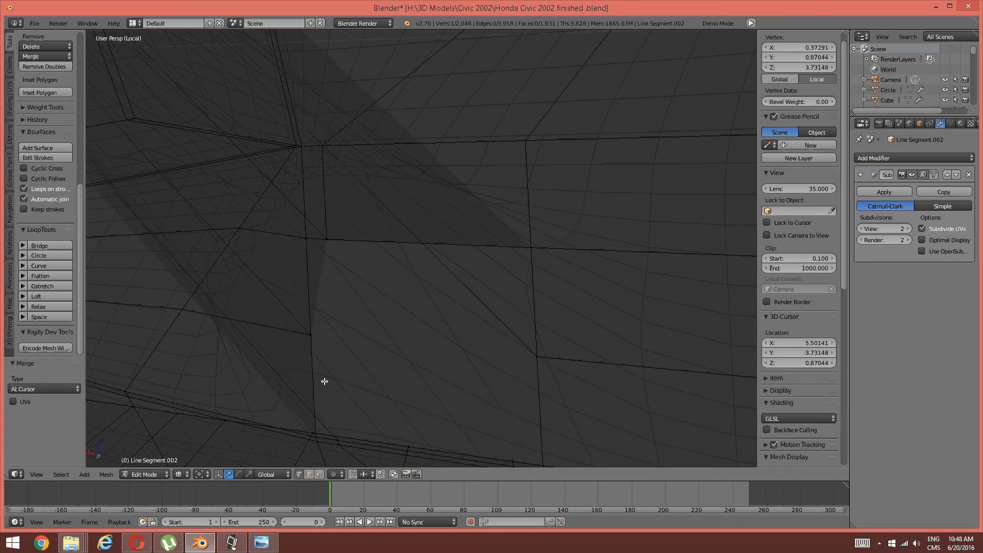
{"action": "key", "text": "ctrl+z"}
Step: Merge the selected lower-loop vertex pair at centre, clear the selection and return to solid shading
{"action": "key", "text": "alt+m"}
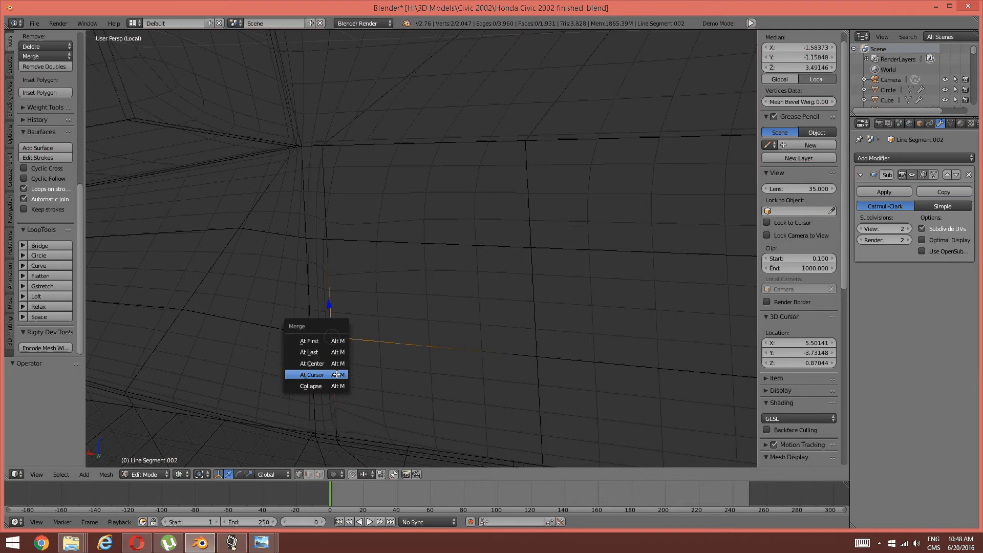
{"action": "left_click", "coordinate": [321, 365]}
{"action": "key", "text": "a"}
{"action": "scroll", "coordinate": [404, 293], "scroll_direction": "down", "scroll_amount": 6}
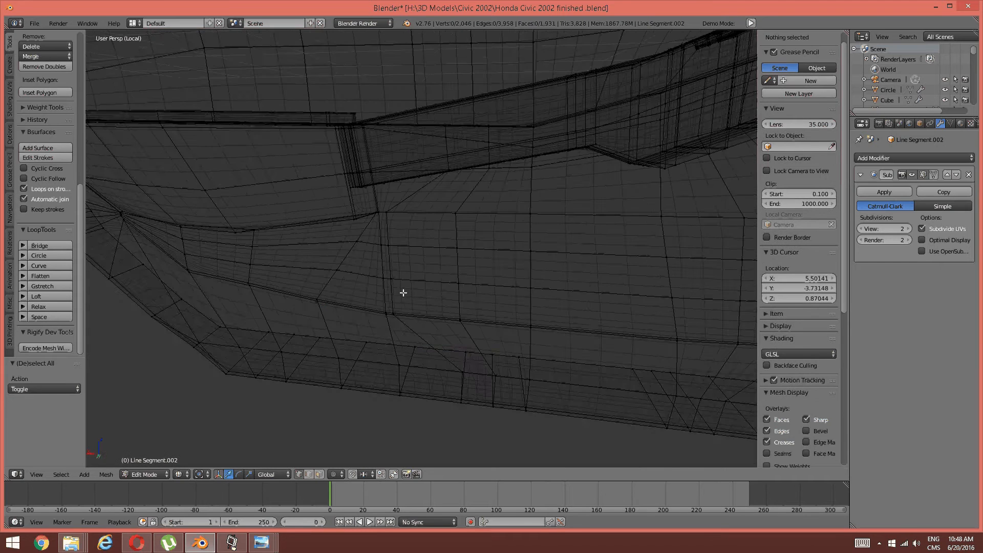
{"action": "middle_click_drag", "start_coordinate": [404, 293], "coordinate": [427, 292]}
{"action": "key", "text": "z"}
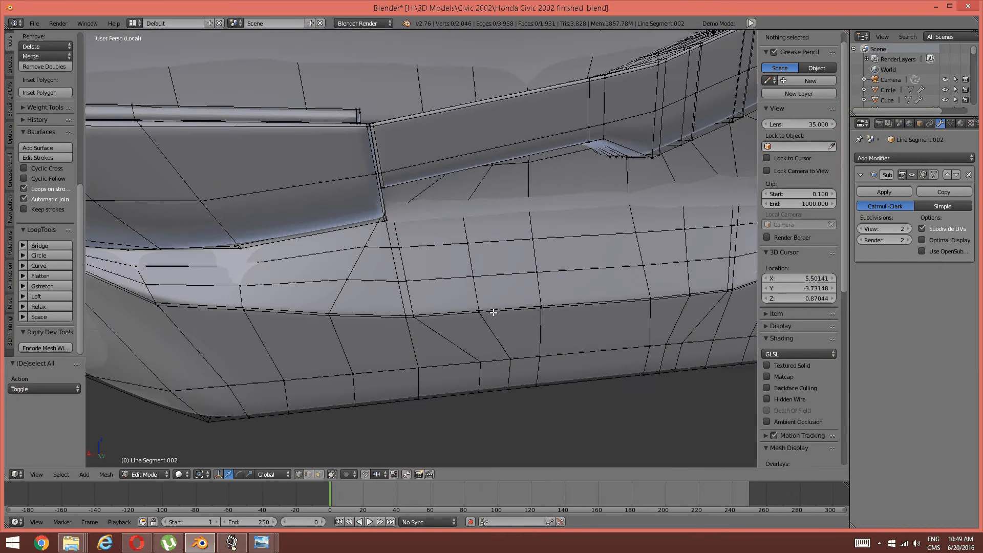
Step: Edge-slide the inner vertical edge line beside the trim corner toward the filled opening's middle by a factor of about 0.506
{"action": "middle_click_drag", "start_coordinate": [494, 312], "coordinate": [395, 271]}
{"action": "right_click", "coordinate": [396, 264], "text": "alt"}
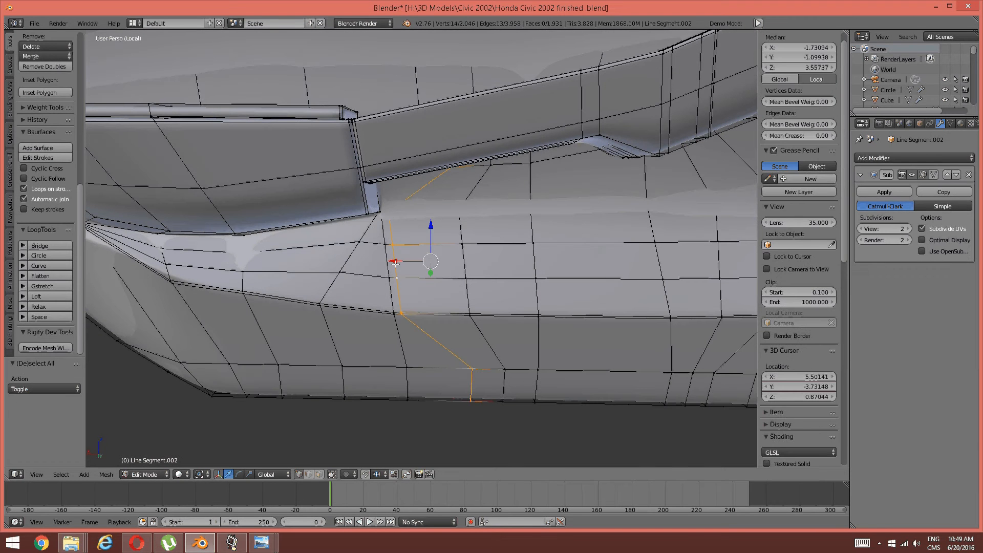
{"action": "key", "text": "a"}
{"action": "right_click", "coordinate": [391, 211]}
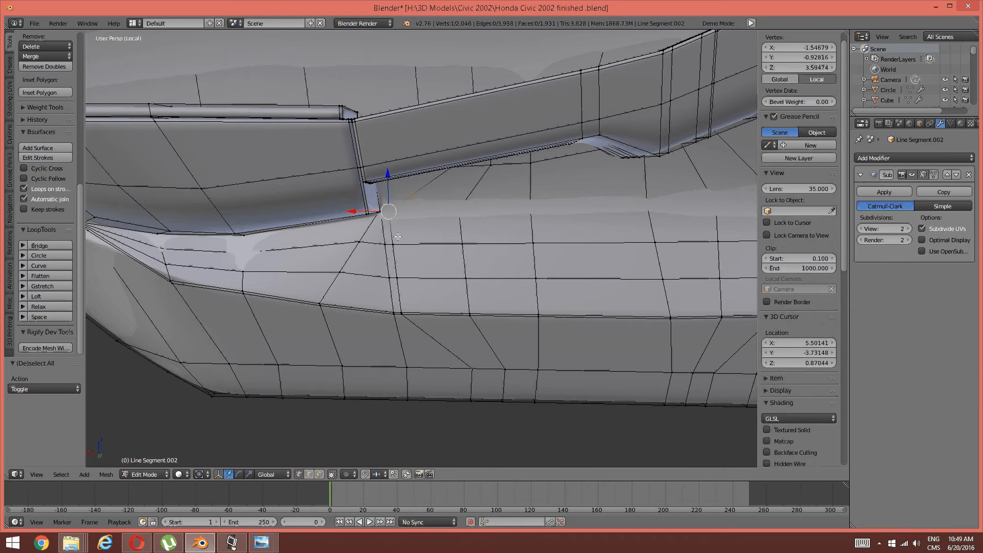
{"action": "right_click", "coordinate": [394, 244], "text": "shift"}
{"action": "right_click", "coordinate": [401, 273], "text": "shift"}
{"action": "right_click", "coordinate": [403, 311], "text": "shift"}
{"action": "right_click", "coordinate": [404, 317], "text": "shift"}
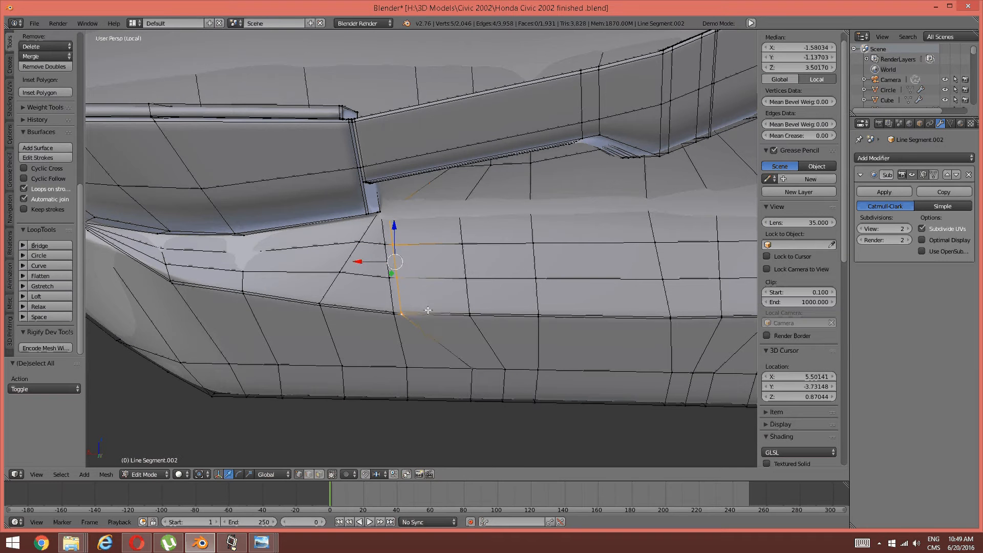
{"action": "key", "text": "ctrl+e"}
{"action": "left_click", "coordinate": [428, 310]}
{"action": "left_click", "coordinate": [460, 310]}
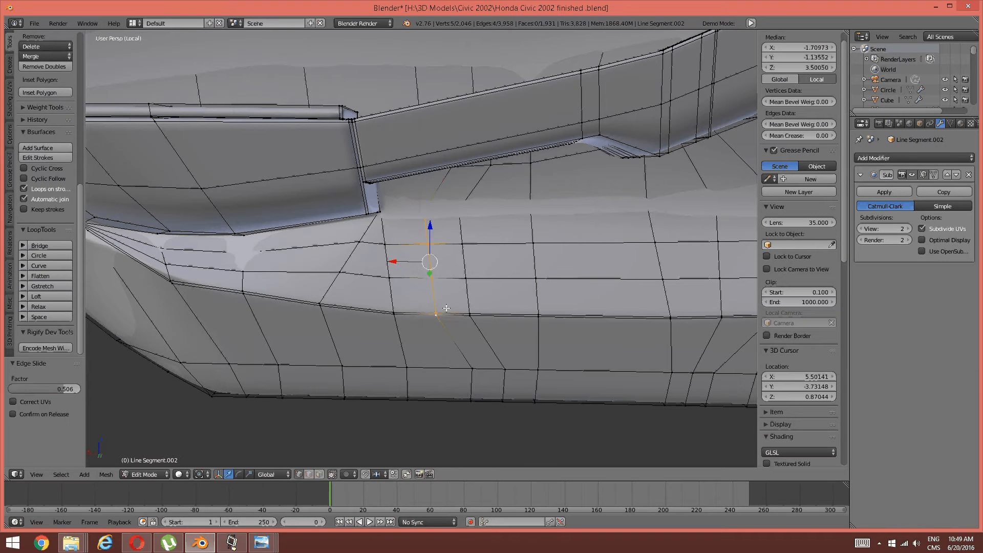
{"action": "key", "text": "a"}
Step: Edge-slide the second inner vertical edge line from the trim corner toward the filled opening's middle by a factor of about 0.24
{"action": "middle_click_drag", "start_coordinate": [588, 279], "coordinate": [571, 276], "text": "shift"}
{"action": "right_click", "coordinate": [451, 315]}
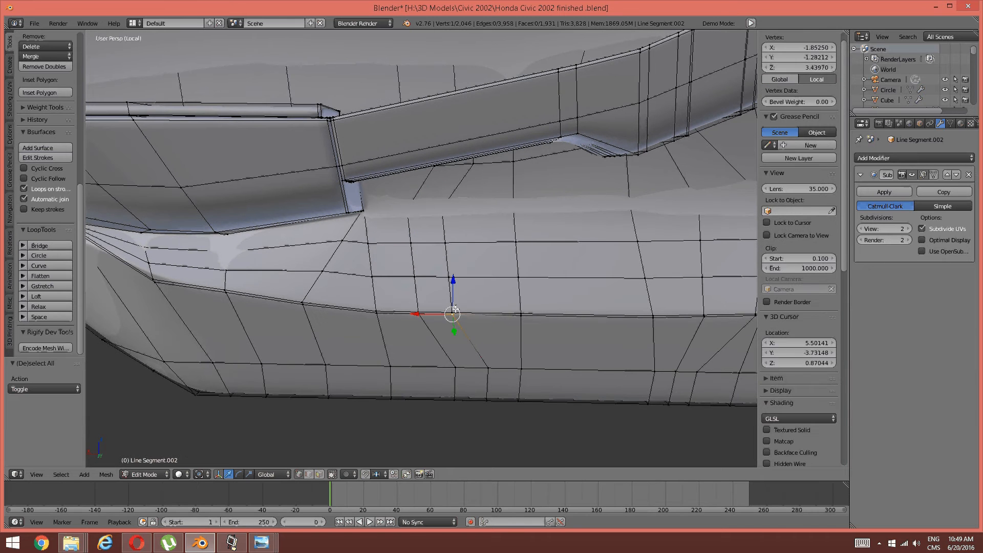
{"action": "right_click", "coordinate": [451, 310], "text": "shift"}
{"action": "right_click", "coordinate": [449, 278], "text": "shift"}
{"action": "right_click", "coordinate": [446, 244], "text": "shift"}
{"action": "right_click", "coordinate": [446, 222], "text": "shift"}
{"action": "right_click", "coordinate": [443, 203], "text": "shift"}
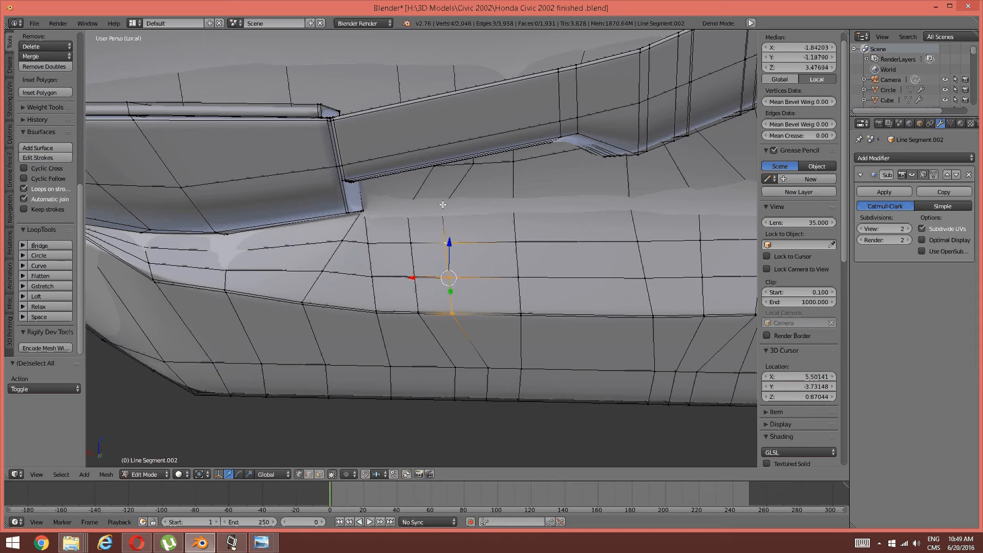
{"action": "right_click", "coordinate": [442, 199], "text": "shift"}
{"action": "key", "text": "ctrl+e"}
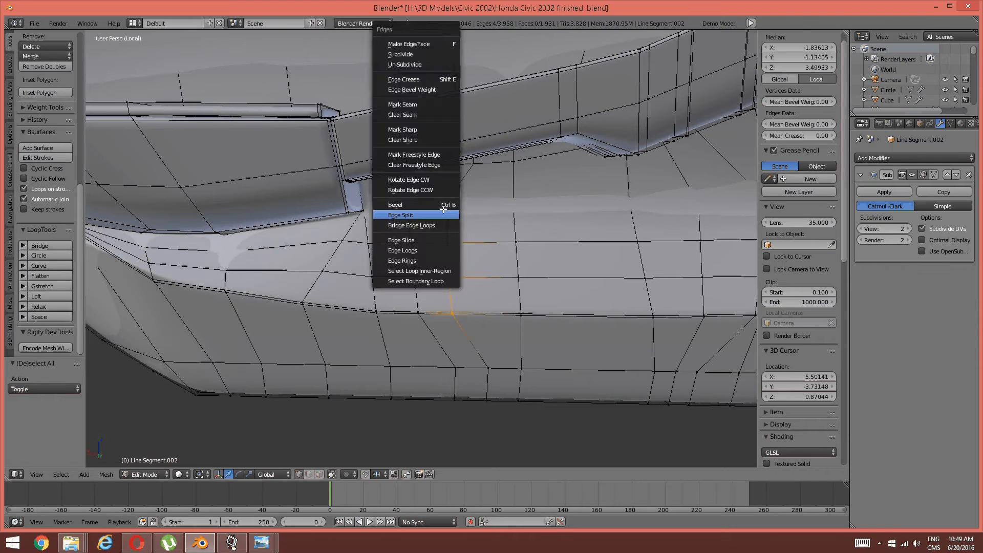
{"action": "left_click", "coordinate": [444, 211]}
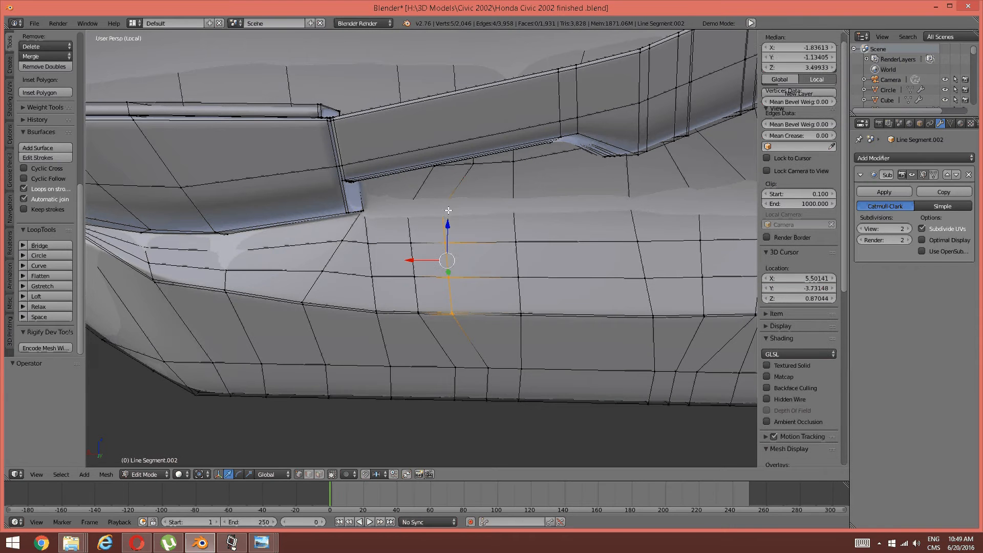
{"action": "key", "text": "ctrl+e"}
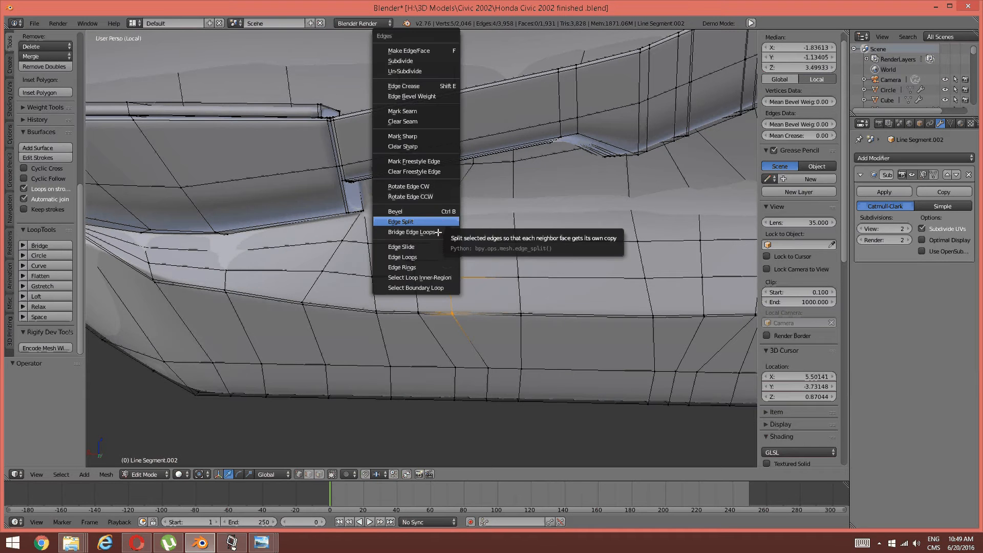
{"action": "left_click", "coordinate": [425, 247]}
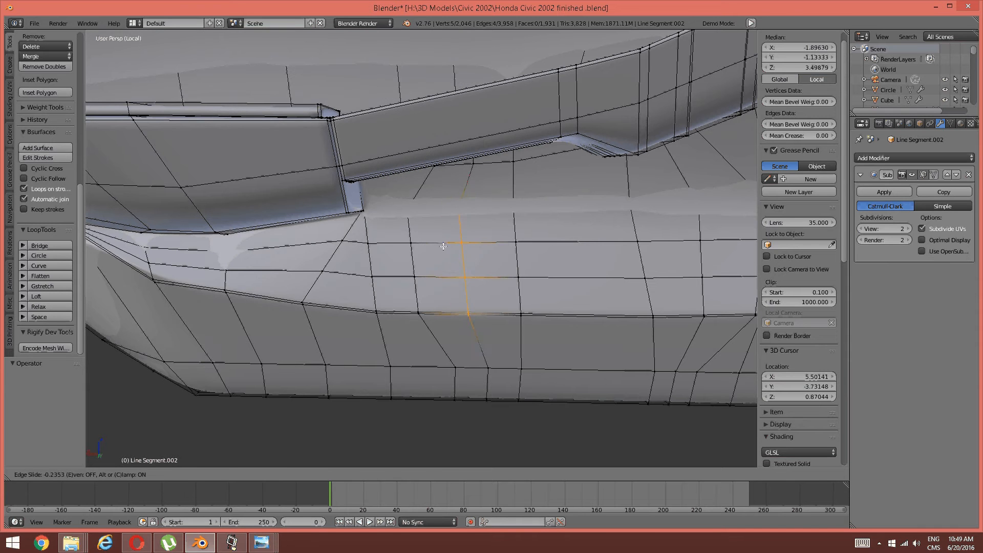
{"action": "left_click", "coordinate": [444, 247]}
{"action": "key", "text": "a"}
{"action": "middle_click_drag", "start_coordinate": [606, 288], "coordinate": [474, 288], "text": "shift"}
{"action": "right_click", "coordinate": [282, 299]}
{"action": "key", "text": "a"}
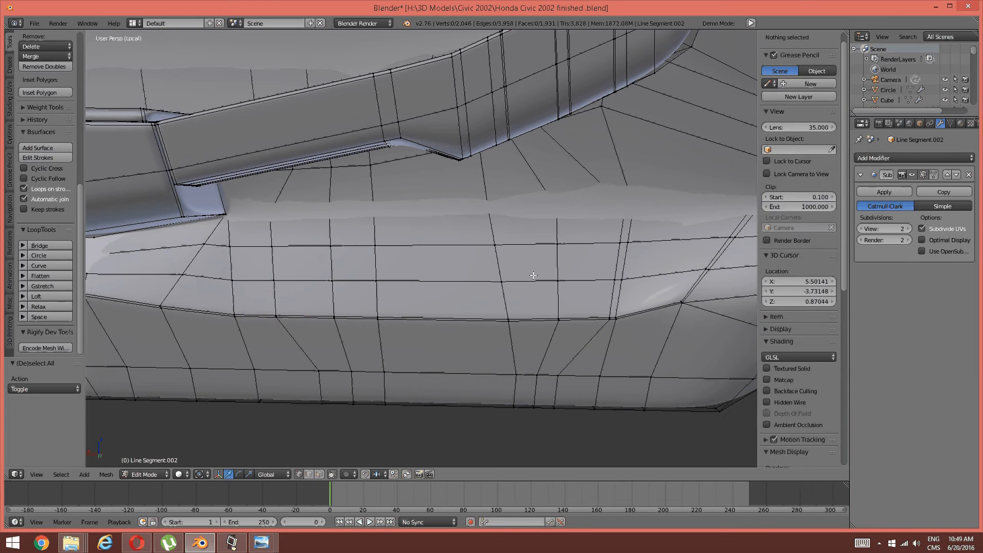
{"action": "middle_click_drag", "start_coordinate": [606, 275], "coordinate": [553, 302], "text": "shift"}
{"action": "right_click", "coordinate": [544, 316]}
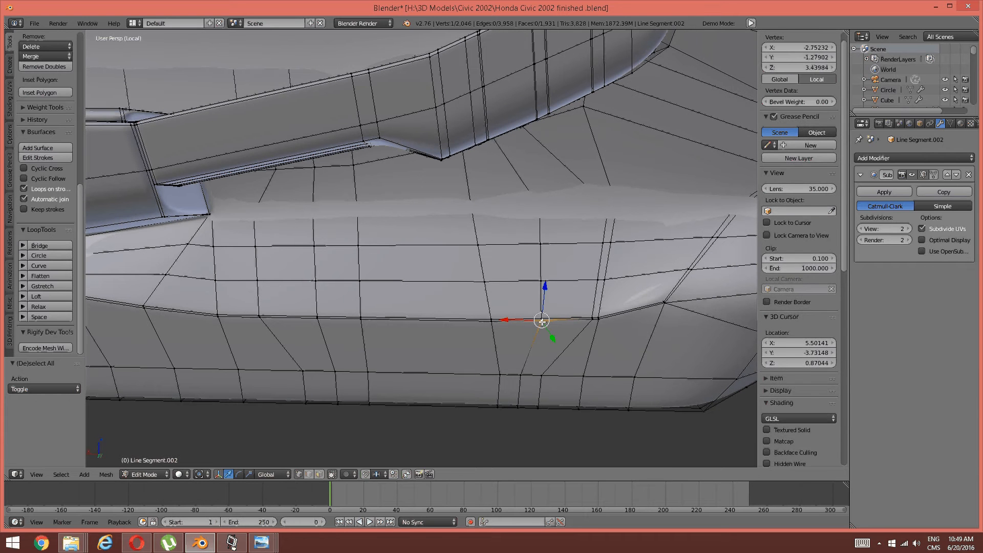
{"action": "key", "text": "a"}
Step: Edge-slide the inner line of the close vertical pair at the opening's far end toward the middle by a factor of about 0.452
{"action": "right_click", "coordinate": [591, 316]}
{"action": "right_click", "coordinate": [596, 281], "text": "shift"}
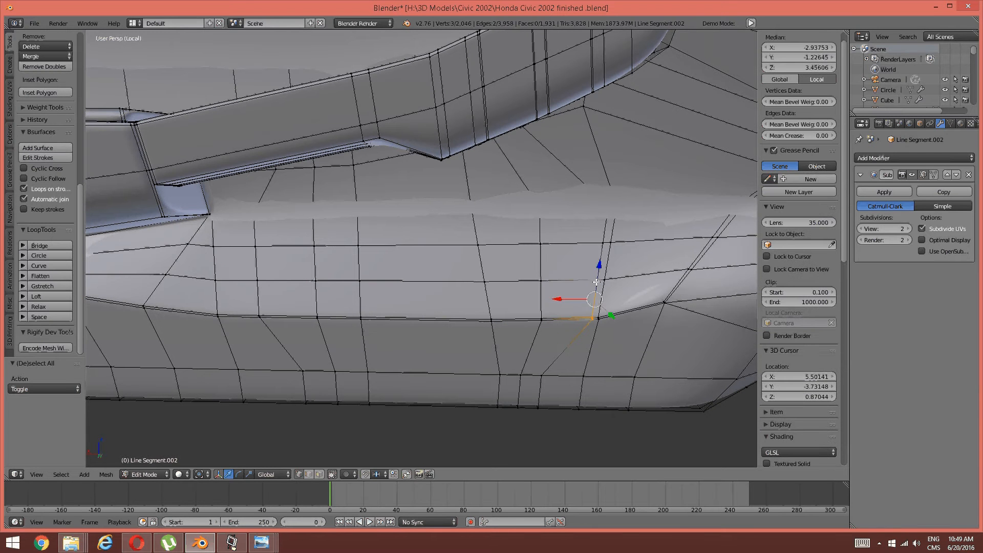
{"action": "right_click", "coordinate": [606, 221], "text": "shift"}
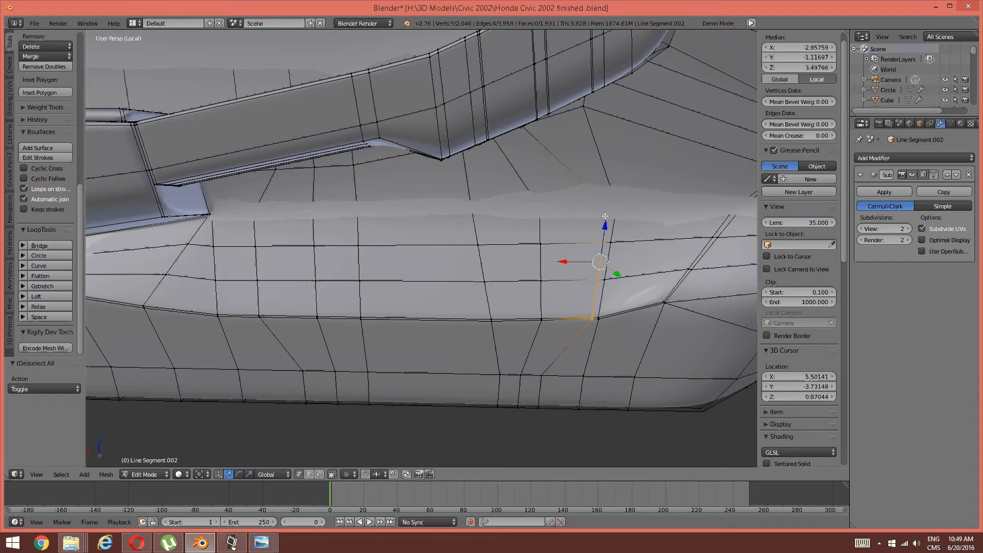
{"action": "key", "text": "ctrl+e"}
{"action": "left_click", "coordinate": [606, 216]}
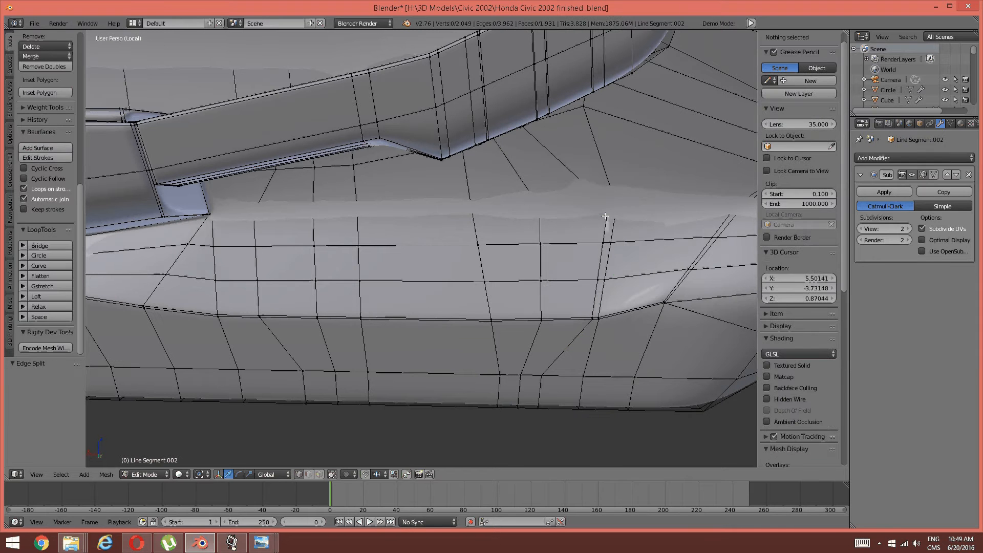
{"action": "key", "text": "ctrl+e"}
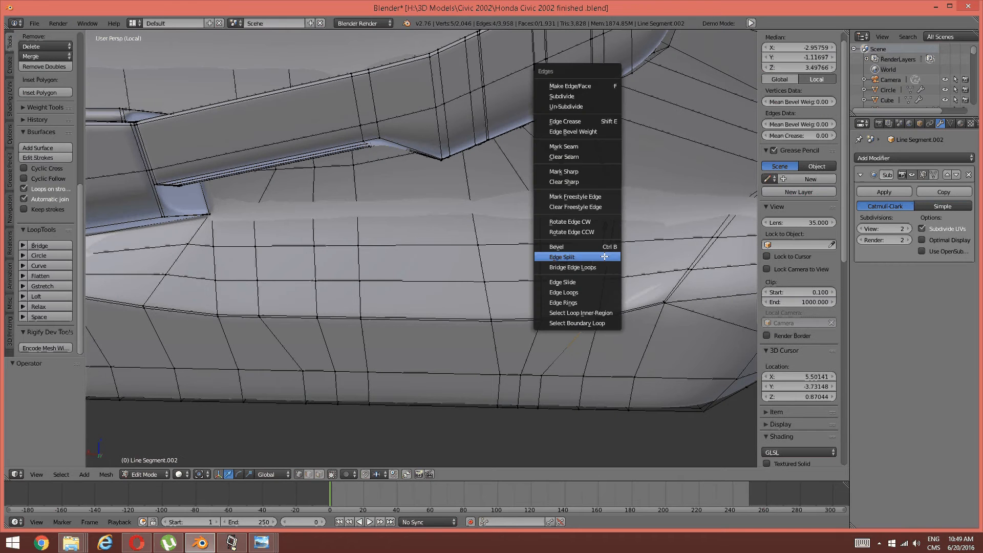
{"action": "left_click", "coordinate": [593, 282]}
{"action": "left_click", "coordinate": [657, 263]}
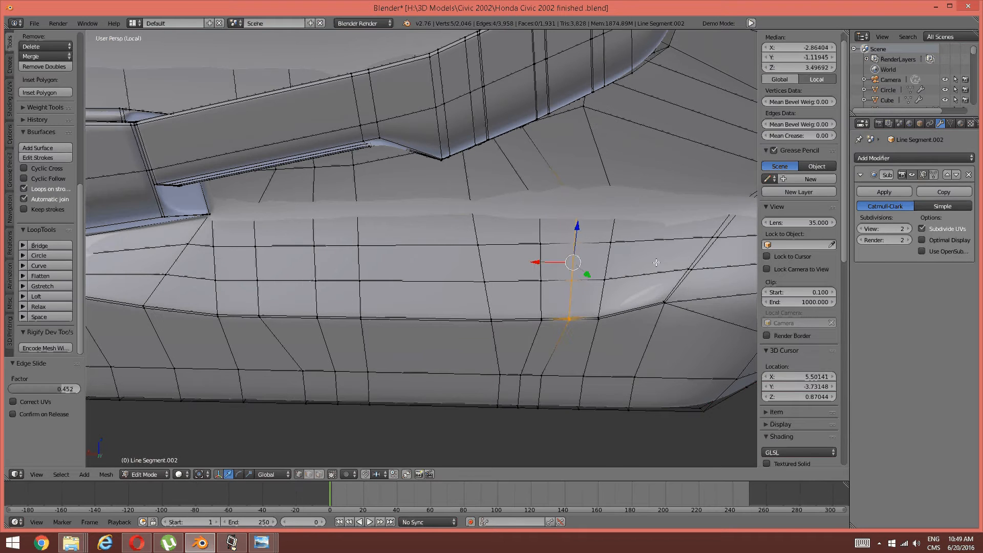
Step: Clear the selection and set the Subdivision Surface modifier's viewport level to 0
{"action": "key", "text": "a"}
{"action": "left_click", "coordinate": [862, 228]}
{"action": "left_click", "coordinate": [861, 229]}
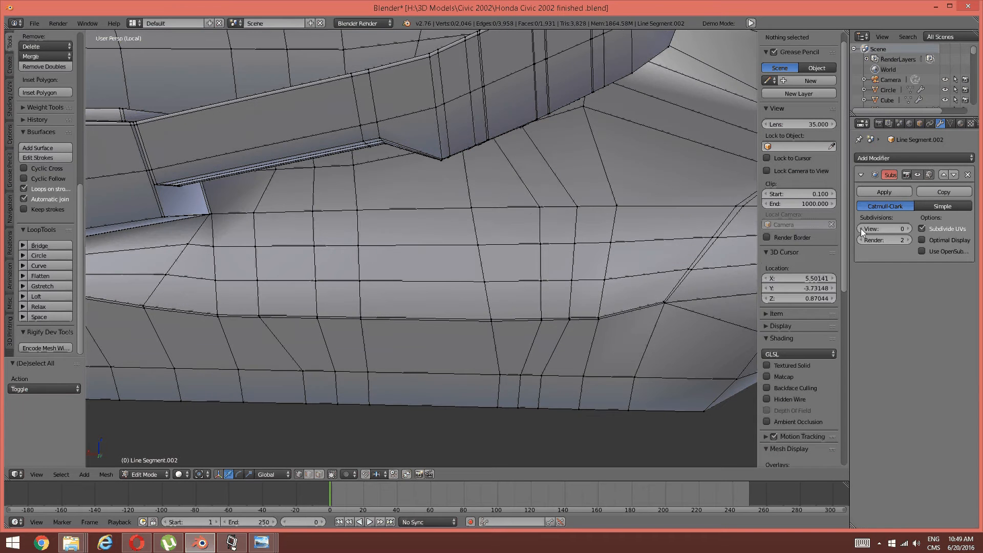
Step: Edge-slide the adjacent vertical line, one further in from the far end, toward the opening's middle by a factor of about 0.26
{"action": "right_click", "coordinate": [543, 206]}
{"action": "right_click", "coordinate": [541, 243], "text": "shift"}
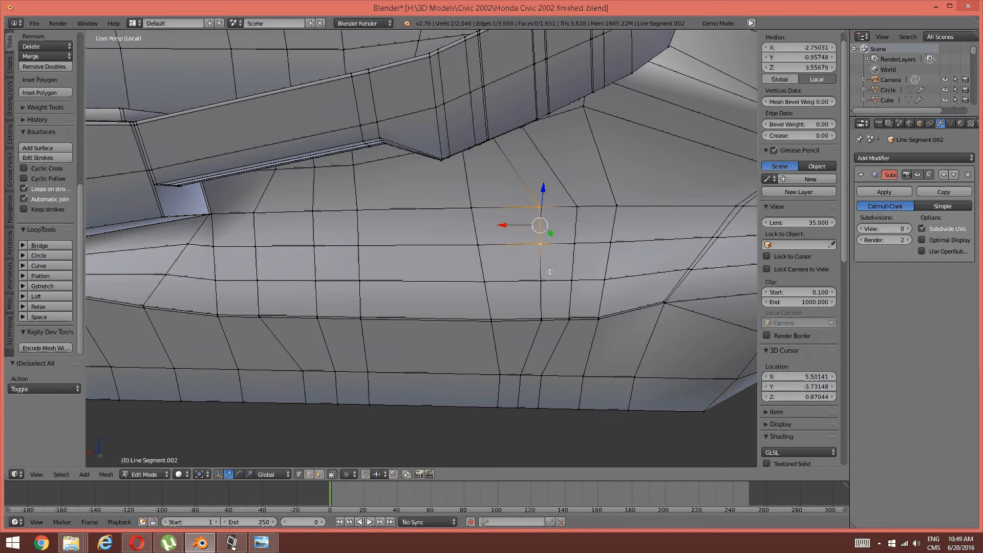
{"action": "right_click", "coordinate": [542, 280], "text": "shift"}
{"action": "right_click", "coordinate": [543, 310], "text": "shift"}
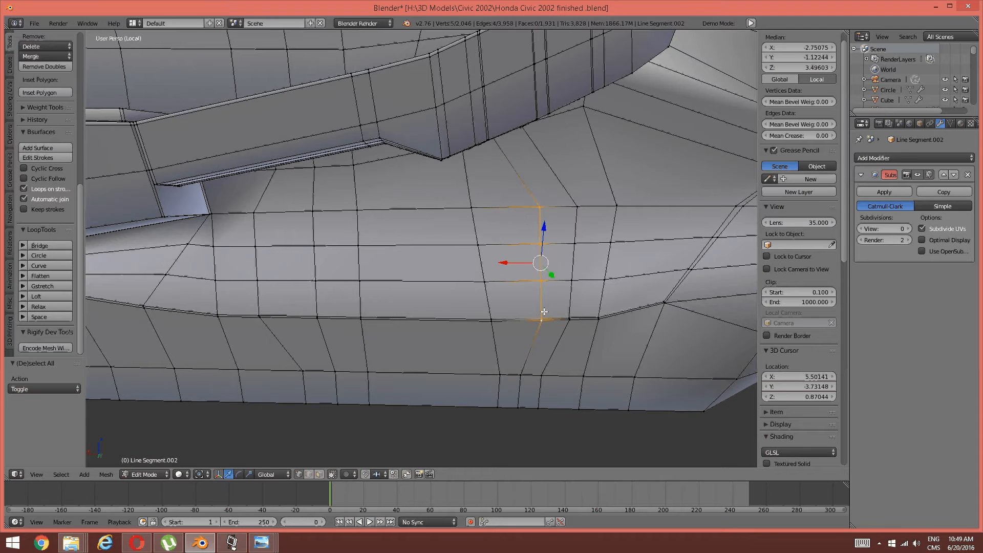
{"action": "key", "text": "ctrl+e"}
{"action": "left_click", "coordinate": [542, 312]}
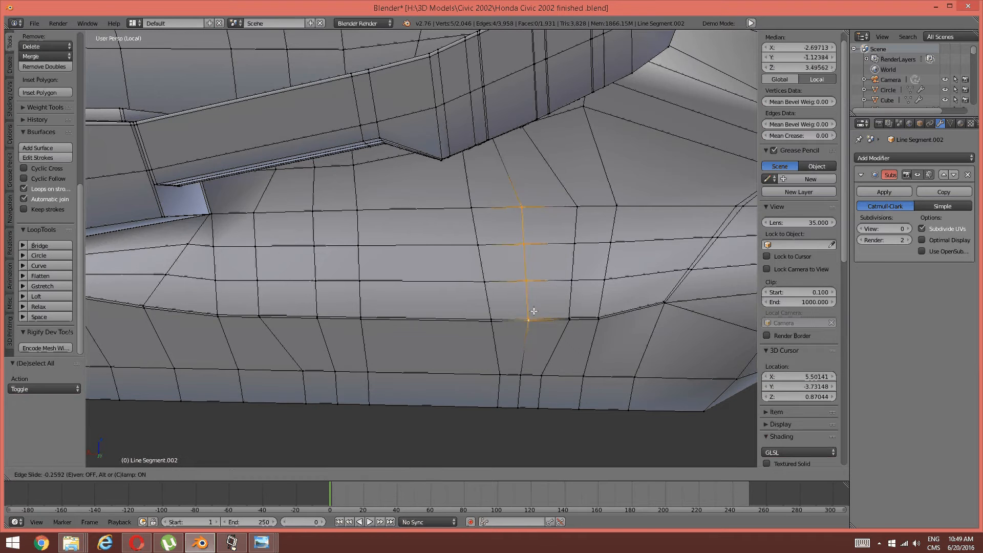
{"action": "left_click", "coordinate": [534, 311]}
{"action": "key", "text": "a"}
Step: Edge-slide the far end's outer repositioned vertical line slightly closer to the opening's middle to even out the spacing
{"action": "right_click", "coordinate": [572, 210]}
{"action": "right_click", "coordinate": [574, 239], "text": "shift"}
{"action": "right_click", "coordinate": [572, 279], "text": "shift"}
{"action": "right_click", "coordinate": [568, 312], "text": "shift"}
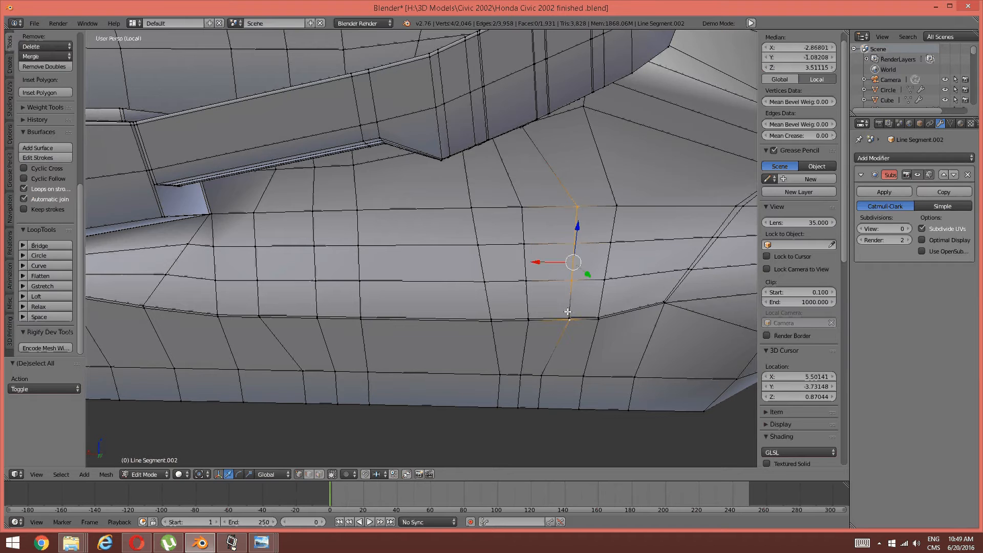
{"action": "right_click", "coordinate": [568, 312], "text": "shift"}
{"action": "key", "text": "ctrl+e"}
{"action": "left_click", "coordinate": [566, 310]}
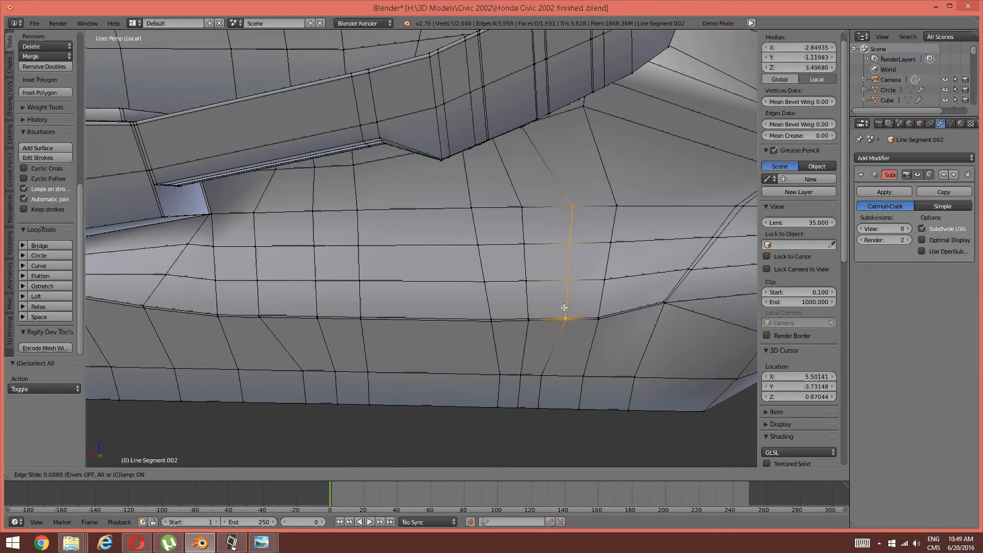
{"action": "left_click", "coordinate": [560, 306]}
{"action": "key", "text": "a"}
Step: Edge-slide the first inner vertical line beside the trim corner further toward the opening's middle by a factor of about 0.23
{"action": "middle_click_drag", "start_coordinate": [356, 306], "coordinate": [422, 300], "text": "shift"}
{"action": "right_click", "coordinate": [332, 212]}
{"action": "right_click", "coordinate": [333, 243], "text": "shift"}
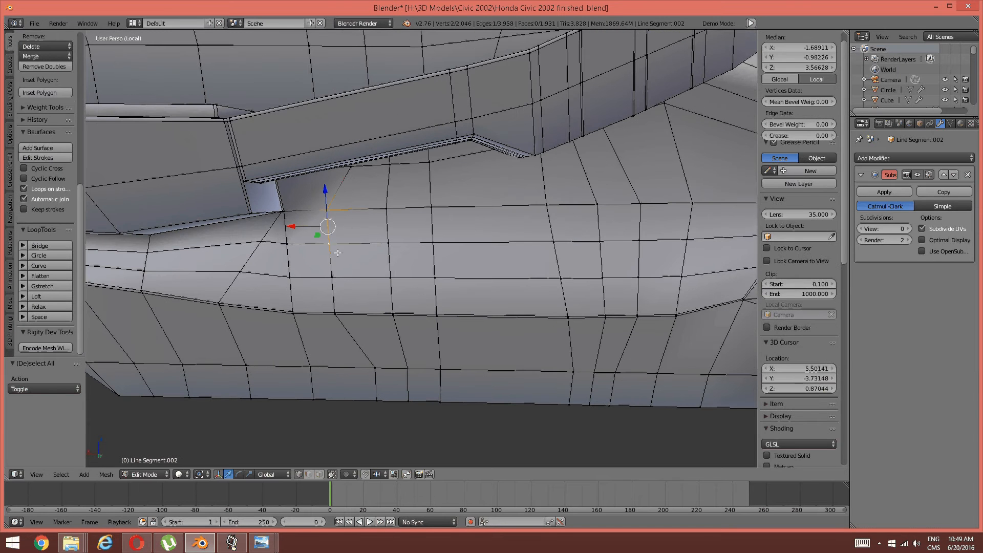
{"action": "right_click", "coordinate": [336, 279], "text": "shift"}
{"action": "right_click", "coordinate": [347, 307], "text": "shift"}
{"action": "right_click", "coordinate": [338, 320], "text": "shift"}
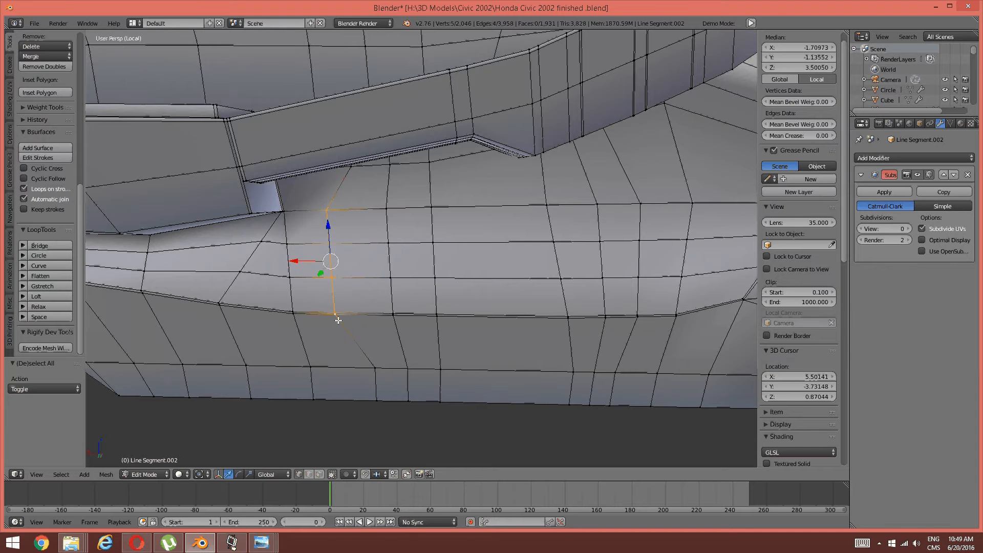
{"action": "key", "text": "ctrl+e"}
{"action": "left_click", "coordinate": [344, 311]}
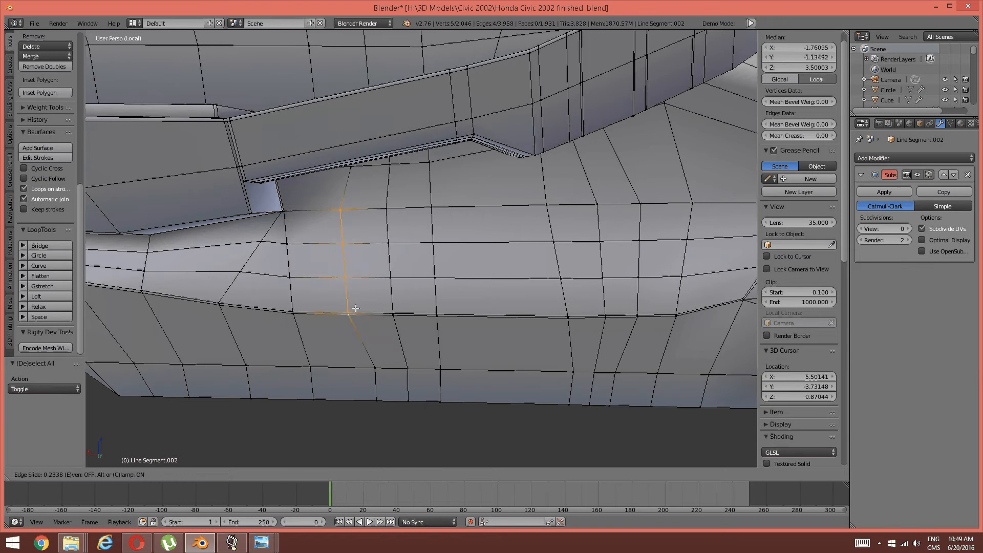
{"action": "left_click", "coordinate": [357, 307]}
{"action": "key", "text": "a"}
Step: View the whole door panel and compare it with the reference photos maxresdefault (4).jpg and maxresdefault (3).jpg
{"action": "middle_click_drag", "start_coordinate": [357, 307], "coordinate": [513, 186]}
{"action": "scroll", "coordinate": [481, 256], "scroll_direction": "down", "scroll_amount": 3}
{"action": "mouse_move", "coordinate": [277, 546]}
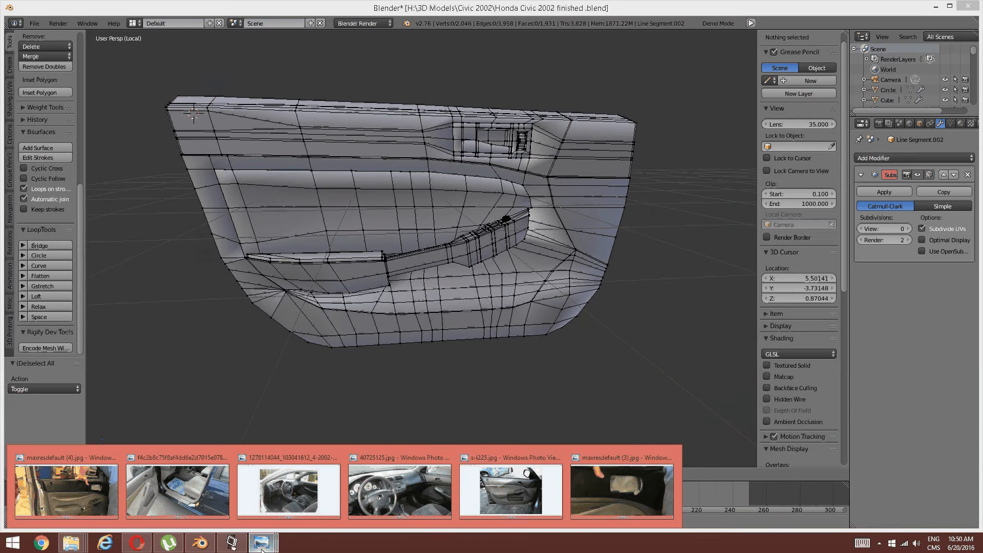
{"action": "mouse_move", "coordinate": [524, 494]}
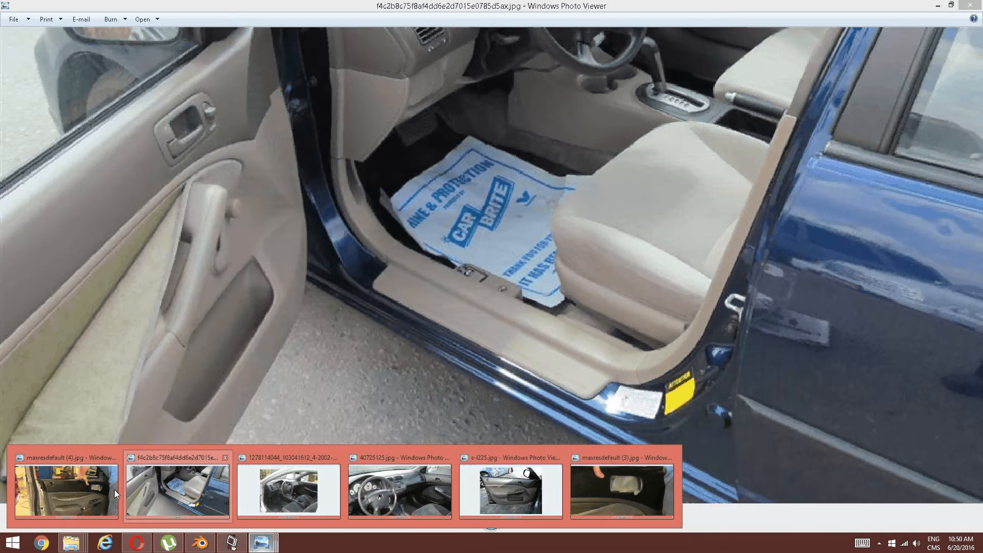
{"action": "left_click", "coordinate": [115, 490]}
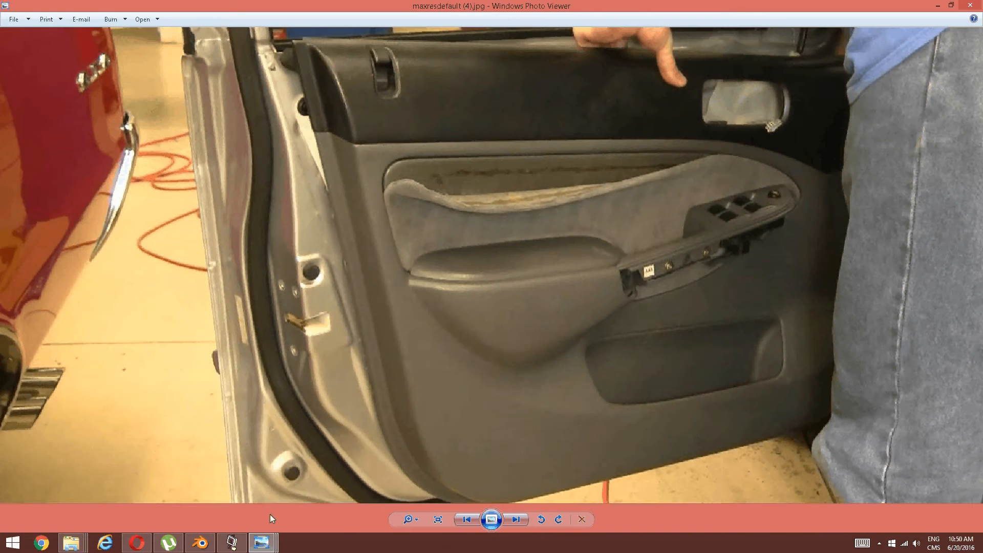
{"action": "left_click", "coordinate": [232, 543]}
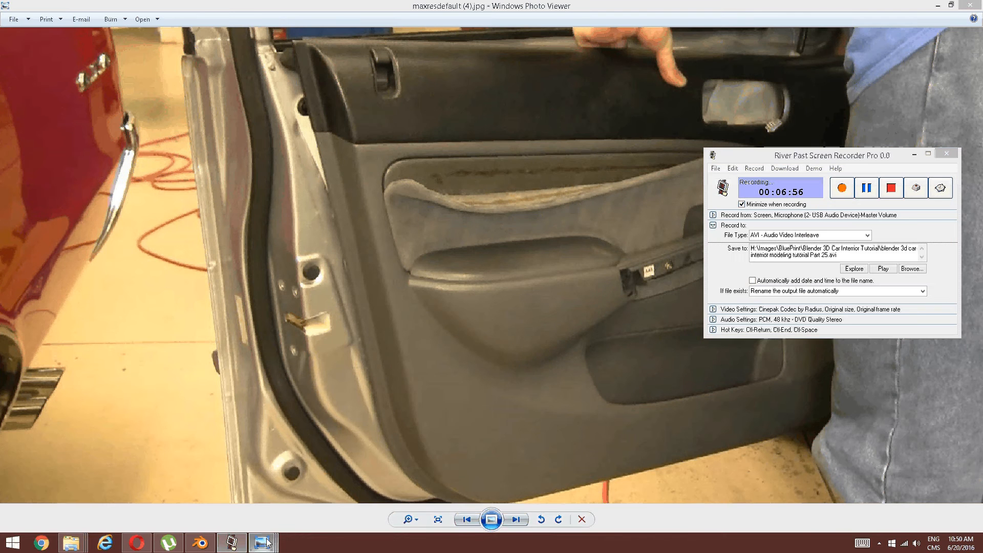
{"action": "mouse_move", "coordinate": [262, 543]}
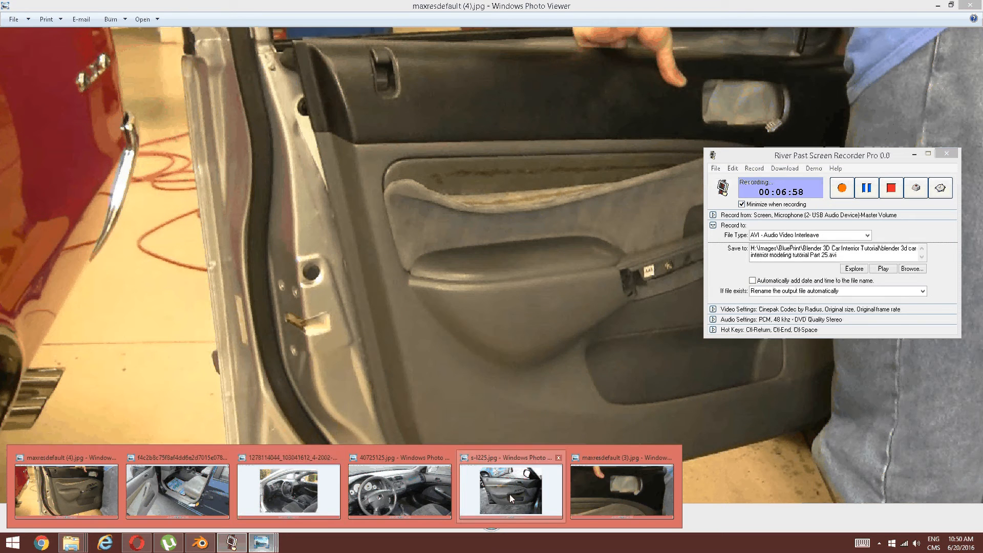
{"action": "left_click", "coordinate": [598, 484]}
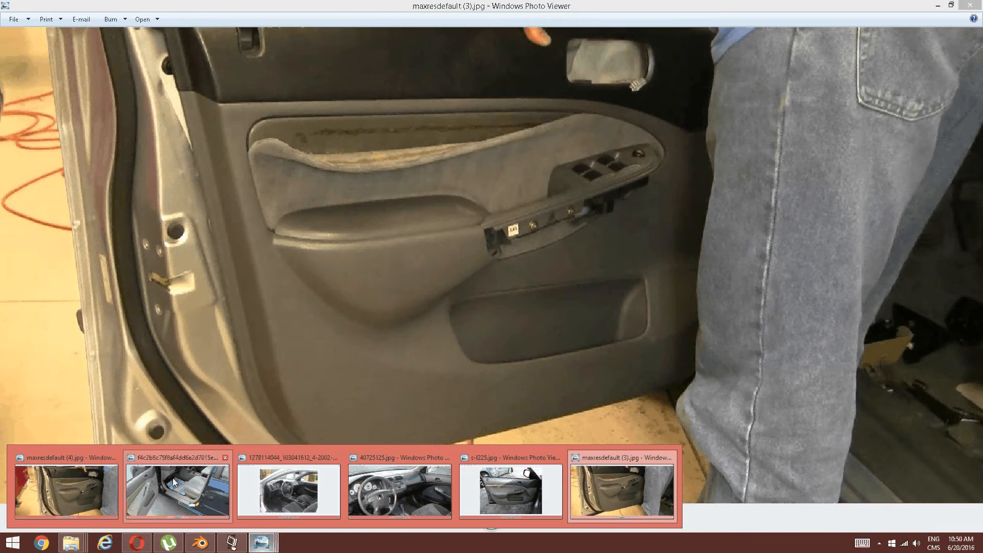
Step: Open maxresdefault (2).jpg from the Civic 2002 folder and examine the rear door panel's lower area
{"action": "mouse_move", "coordinate": [174, 521]}
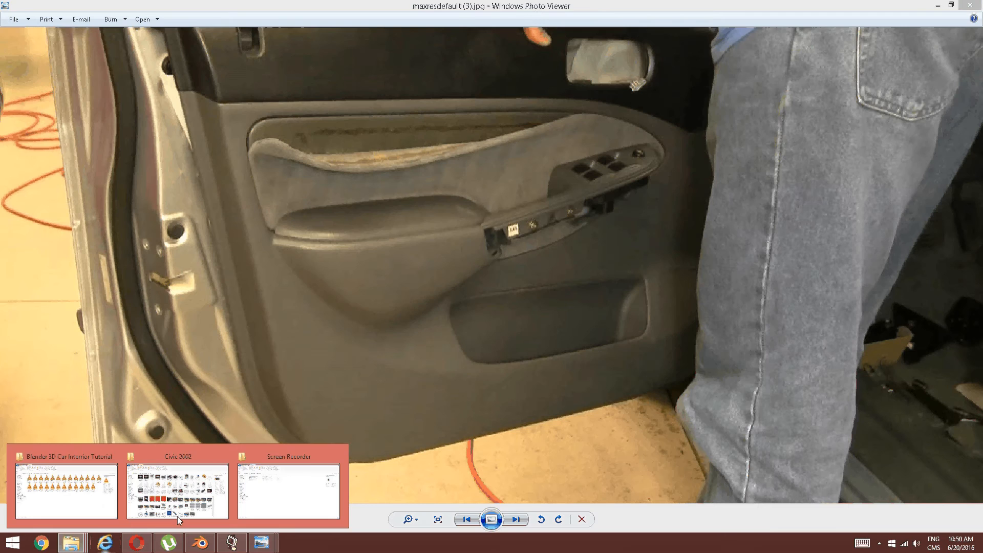
{"action": "left_click", "coordinate": [177, 516]}
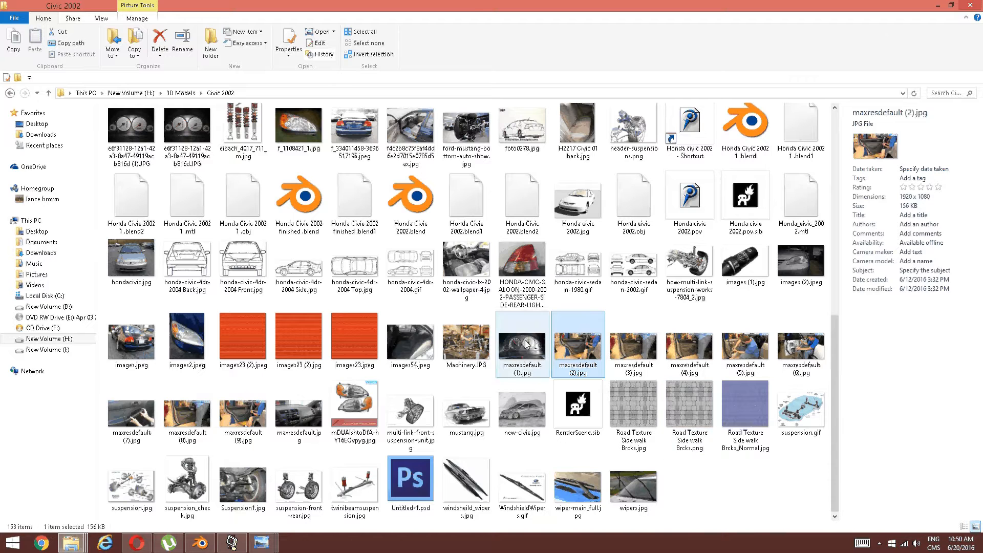
{"action": "double_click", "coordinate": [588, 352]}
{"action": "scroll", "coordinate": [385, 330], "scroll_direction": "up", "scroll_amount": 1}
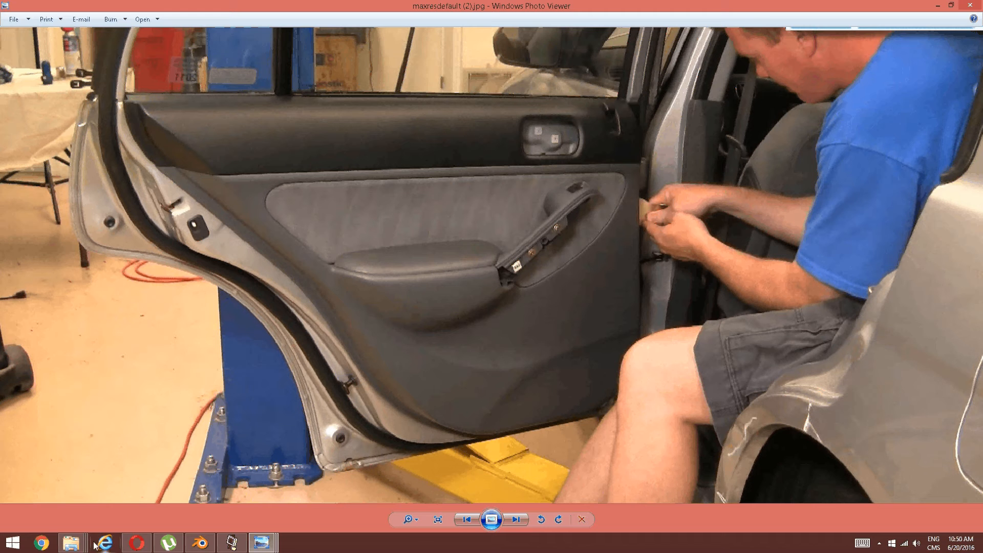
Step: Return to Blender and knife-cut a diagonal from the trim line vertex below the armrest pocket's corner down to the panel's bottom edge
{"action": "left_click", "coordinate": [232, 543]}
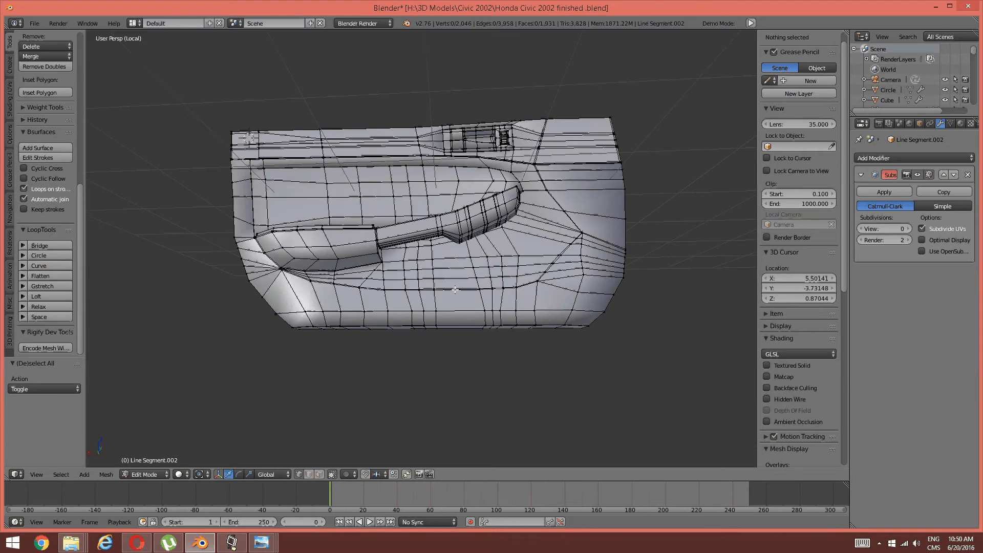
{"action": "scroll", "coordinate": [455, 290], "scroll_direction": "up", "scroll_amount": 5}
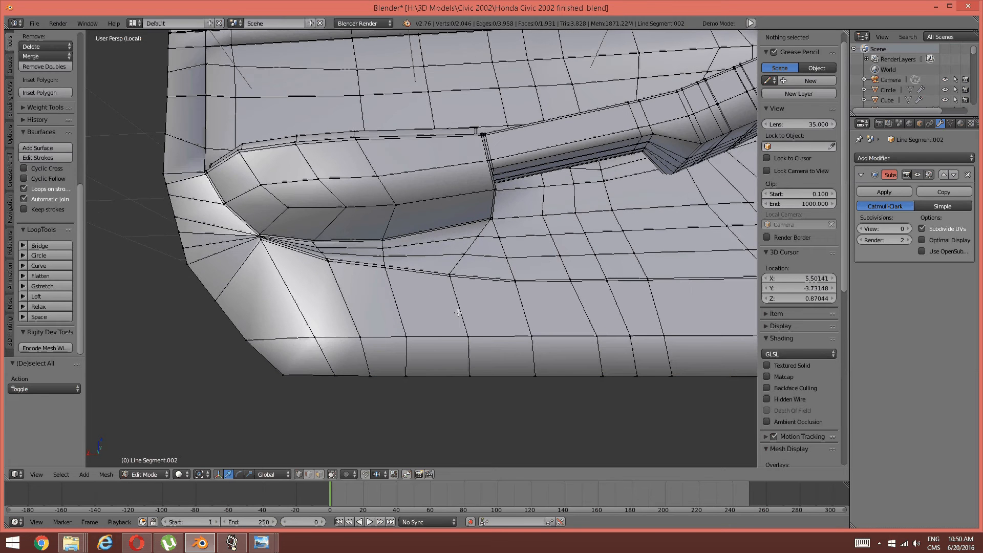
{"action": "middle_click_drag", "start_coordinate": [461, 328], "coordinate": [467, 265]}
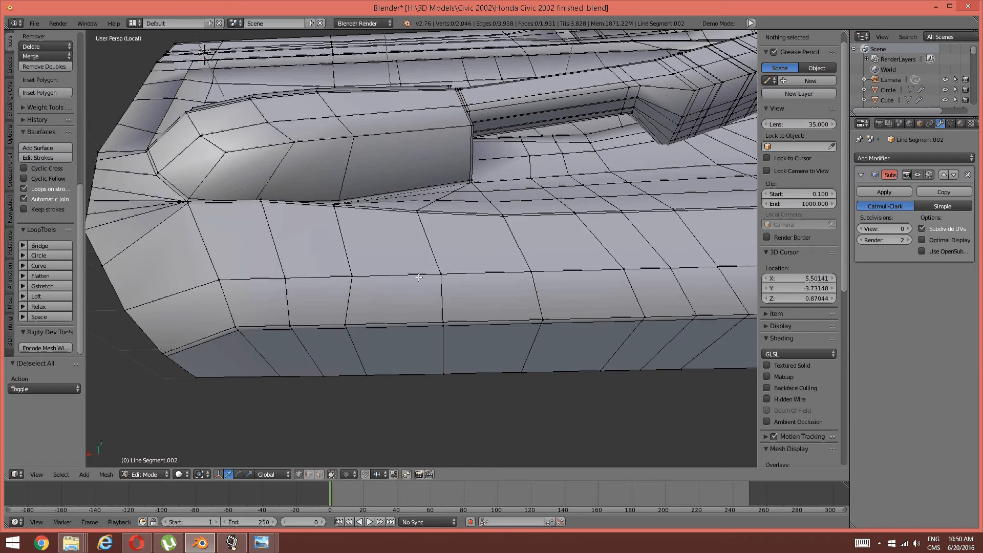
{"action": "key", "text": "k"}
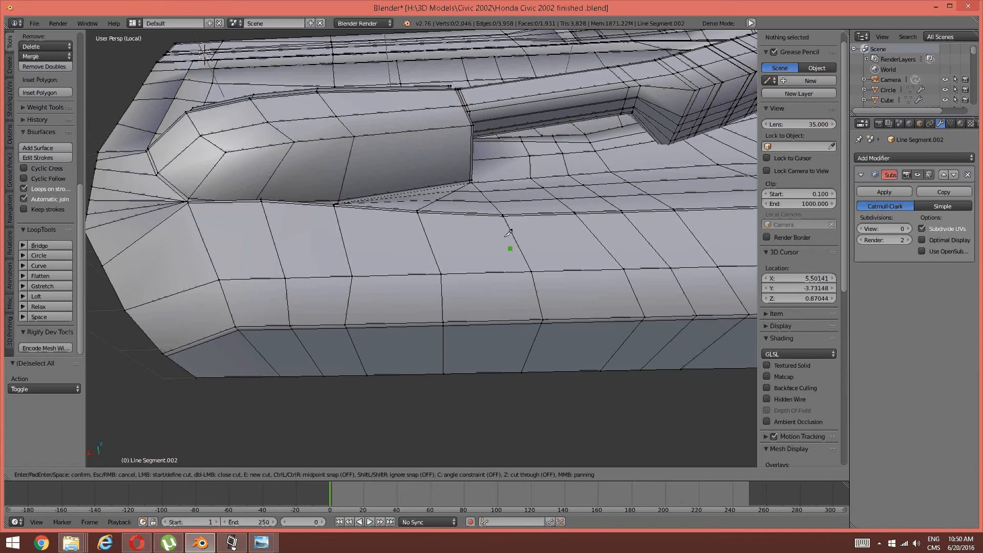
{"action": "left_click", "coordinate": [502, 217]}
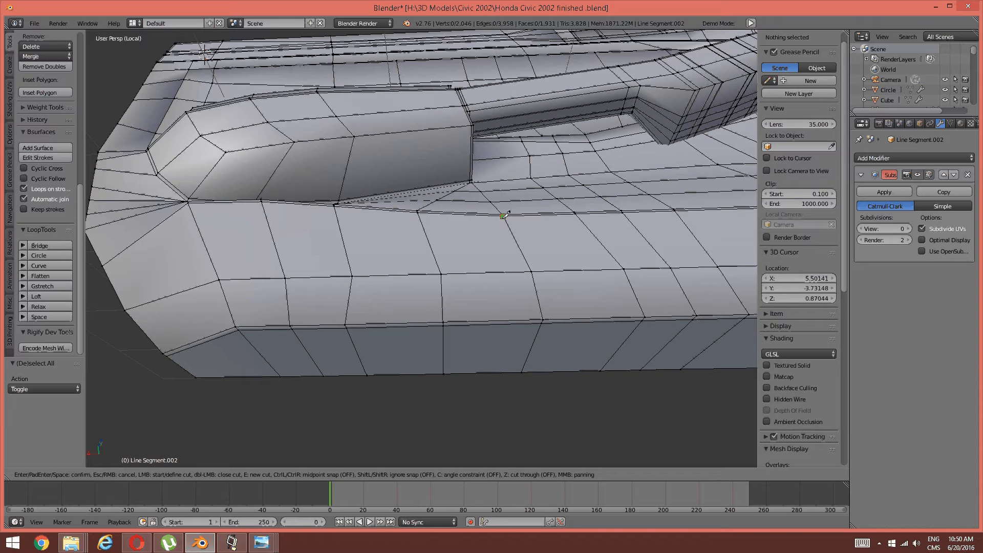
{"action": "left_click", "coordinate": [357, 271]}
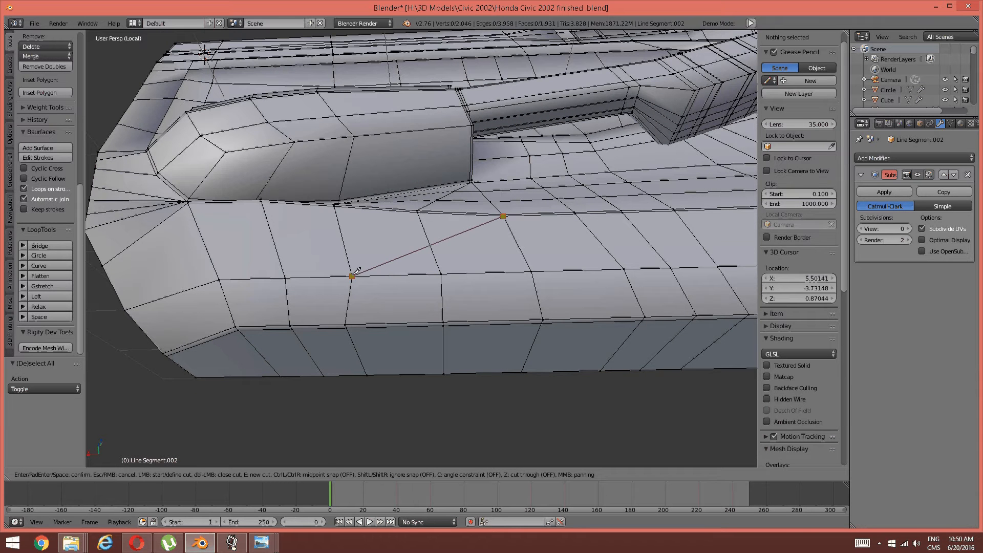
{"action": "left_click", "coordinate": [290, 325]}
{"action": "key", "text": "Return"}
Step: Knife-cut a second line closely alongside the diagonal, from the panel's underside edge across the lower border to the trim line corner
{"action": "scroll", "coordinate": [326, 253], "scroll_direction": "down", "scroll_amount": 3}
{"action": "scroll", "coordinate": [326, 253], "scroll_direction": "up", "scroll_amount": 5}
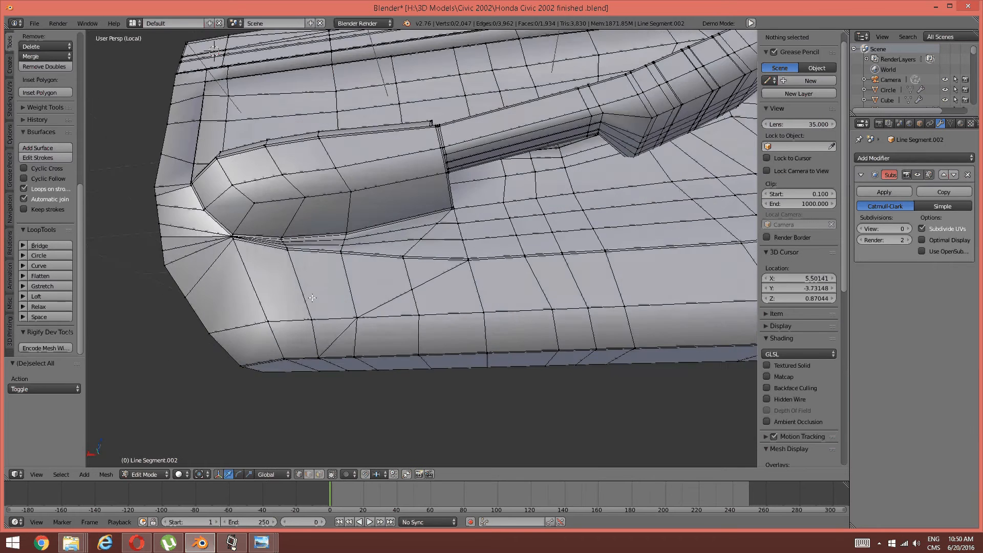
{"action": "middle_click_drag", "start_coordinate": [300, 298], "coordinate": [300, 297]}
{"action": "middle_click_drag", "start_coordinate": [503, 248], "coordinate": [392, 284]}
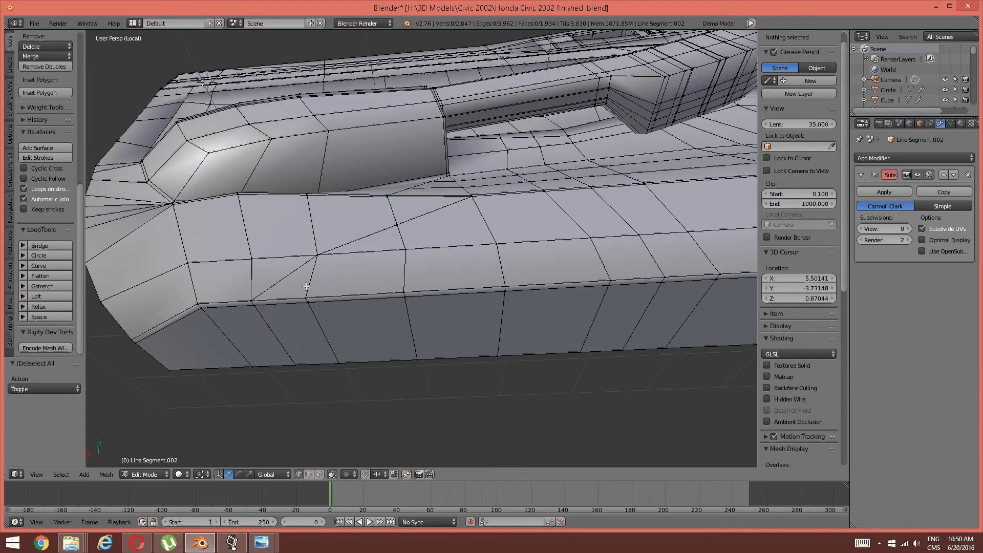
{"action": "middle_click_drag", "start_coordinate": [303, 289], "coordinate": [303, 292]}
{"action": "key", "text": "k"}
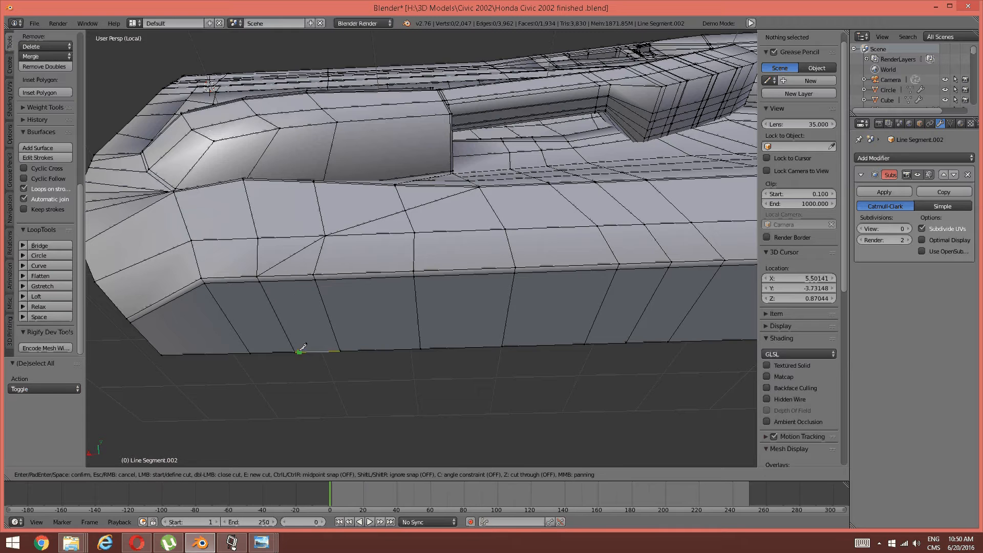
{"action": "scroll", "coordinate": [303, 354], "scroll_direction": "up", "scroll_amount": 3}
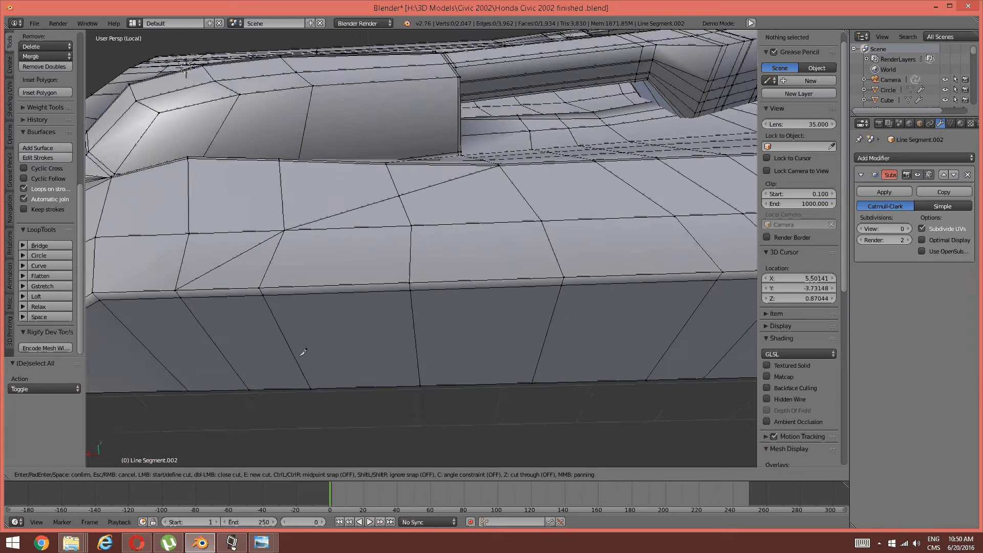
{"action": "scroll", "coordinate": [300, 356], "scroll_direction": "up", "scroll_amount": 3}
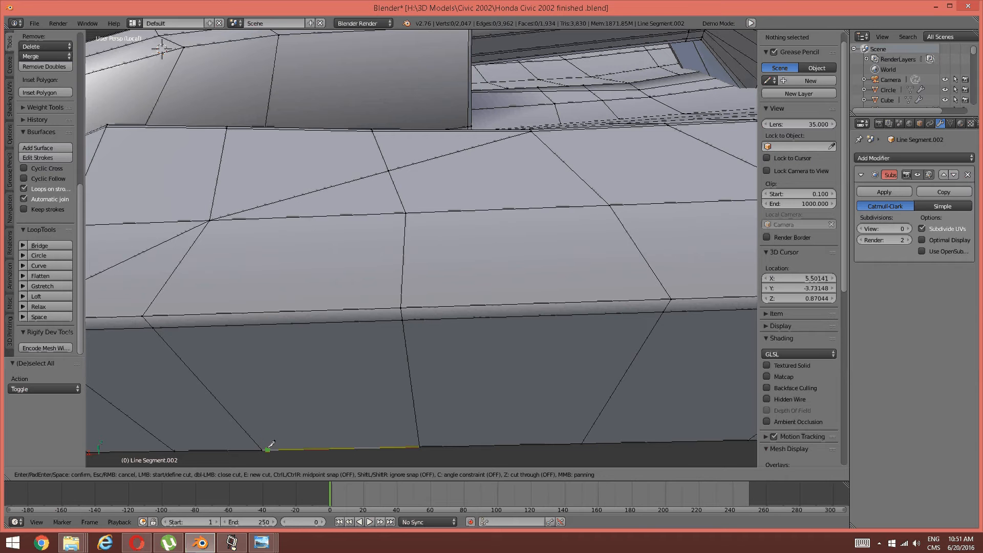
{"action": "left_click", "coordinate": [267, 450]}
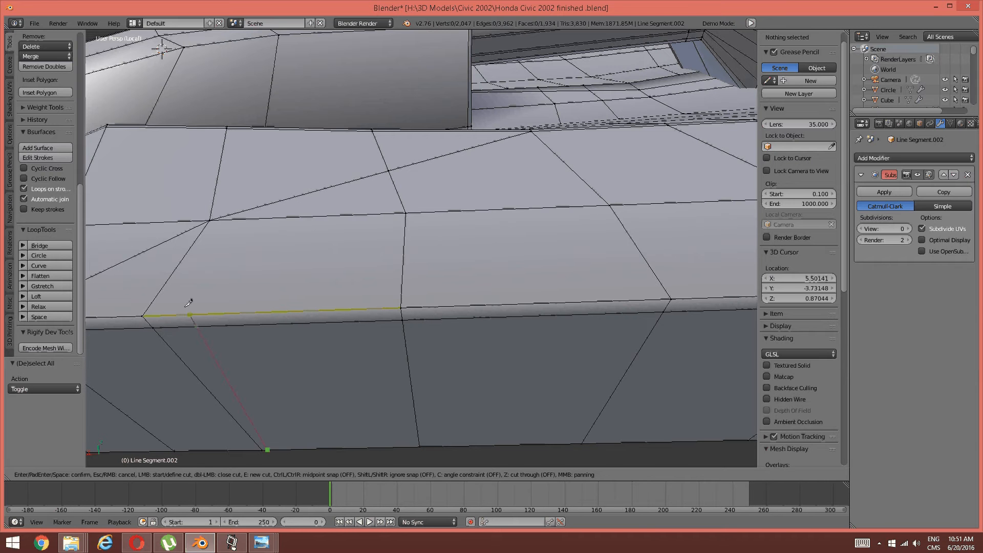
{"action": "left_click", "coordinate": [155, 311]}
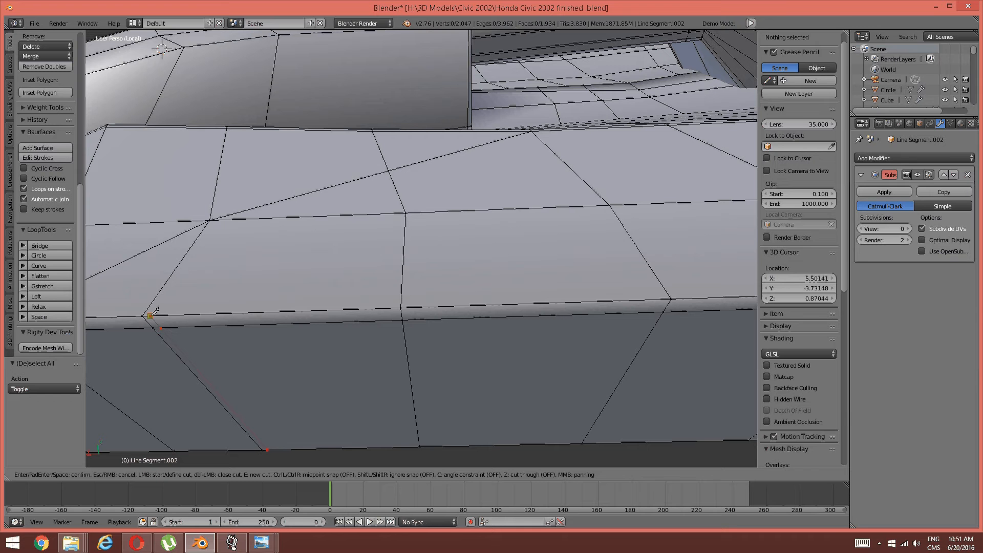
{"action": "left_click", "coordinate": [219, 220]}
{"action": "left_click", "coordinate": [390, 176]}
{"action": "middle_click_drag", "start_coordinate": [469, 160], "coordinate": [505, 268]}
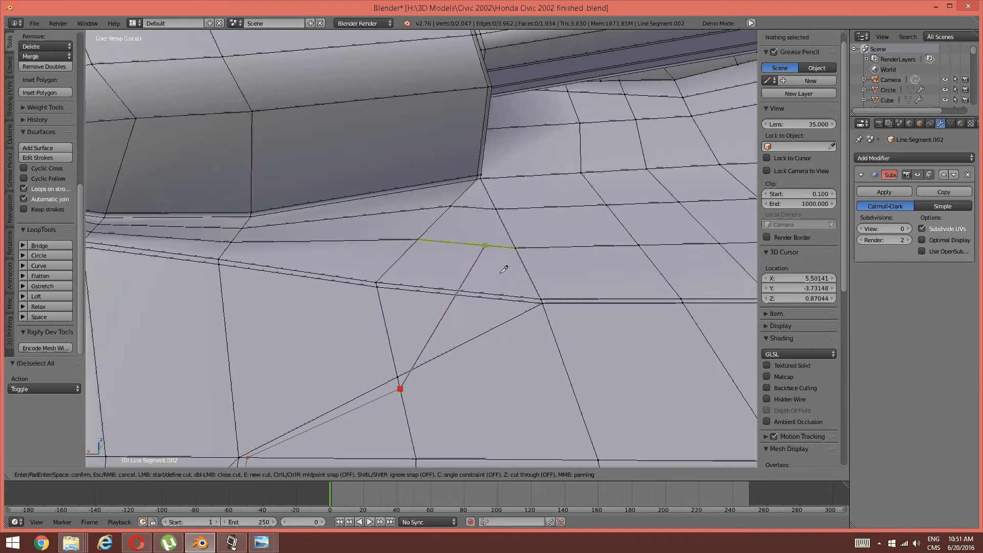
{"action": "left_click", "coordinate": [545, 306]}
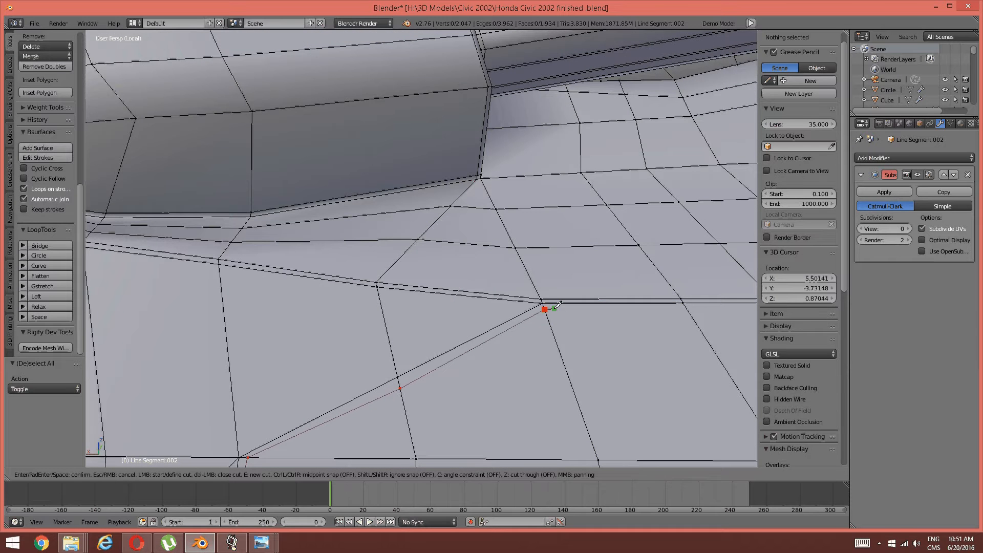
{"action": "left_click", "coordinate": [555, 303]}
{"action": "key", "text": "Return"}
Step: Try to merge the second cut's two neighbouring end vertices at the trim line corner
{"action": "key", "text": "a"}
{"action": "right_click", "coordinate": [546, 312]}
{"action": "right_click", "coordinate": [555, 306], "text": "shift"}
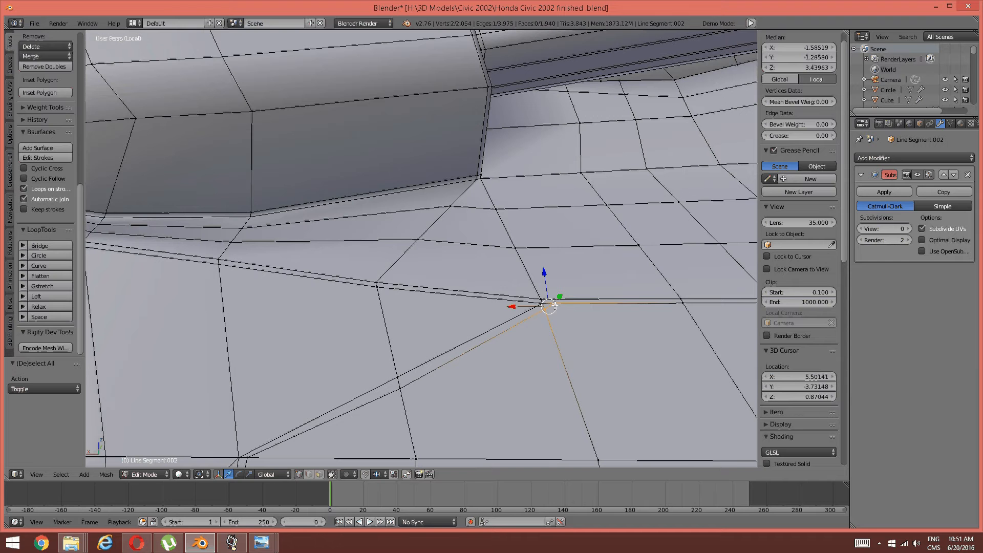
{"action": "key", "text": "alt+m"}
{"action": "left_click", "coordinate": [535, 292]}
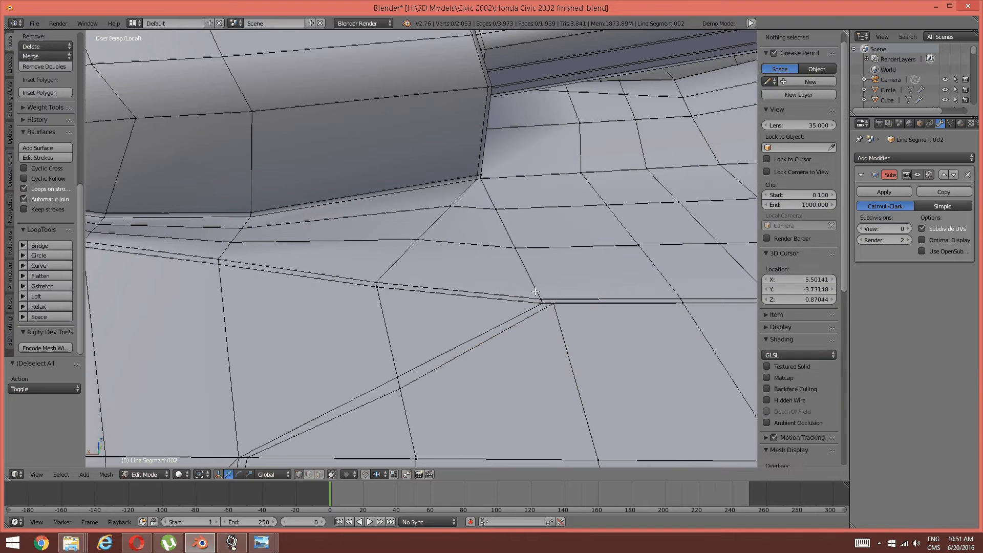
{"action": "scroll", "coordinate": [535, 292], "scroll_direction": "down", "scroll_amount": 5}
{"action": "middle_click_drag", "start_coordinate": [536, 292], "coordinate": [540, 330]}
{"action": "key", "text": "ctrl+z"}
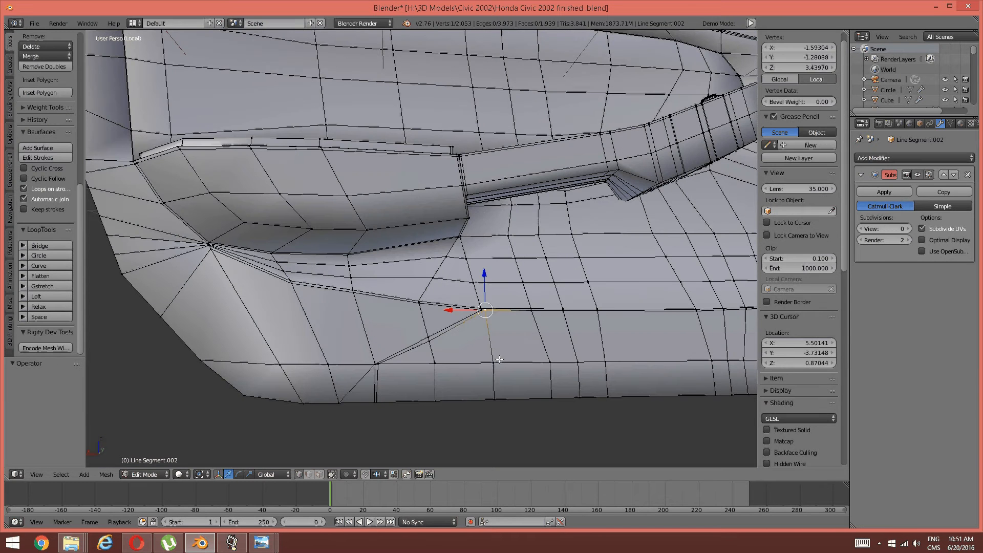
Step: Knife-cut a thin edge along the trim line from the second diagonal's end vertex to the next vertical line
{"action": "key", "text": "a"}
{"action": "scroll", "coordinate": [426, 219], "scroll_direction": "up", "scroll_amount": 8}
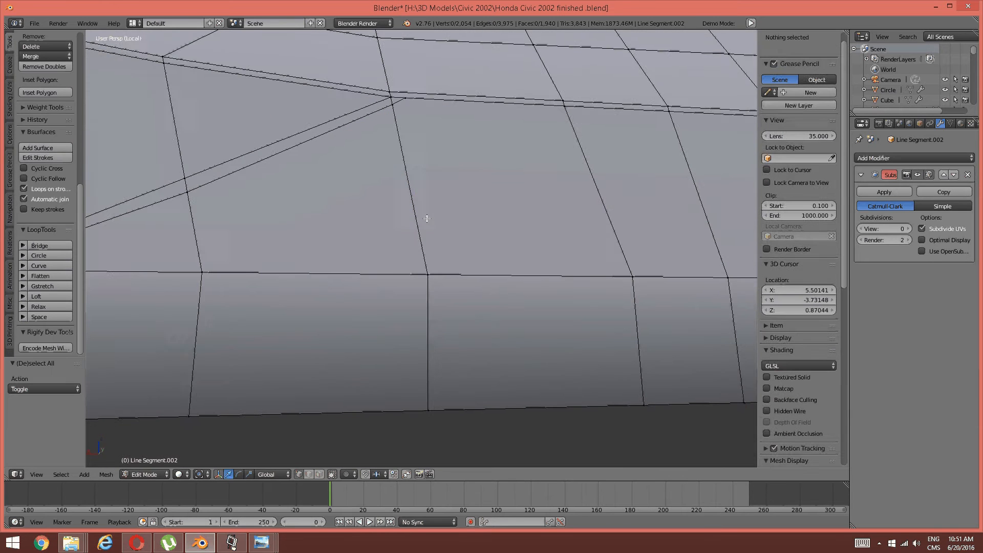
{"action": "middle_click_drag", "start_coordinate": [432, 200], "coordinate": [429, 233]}
{"action": "key", "text": "k"}
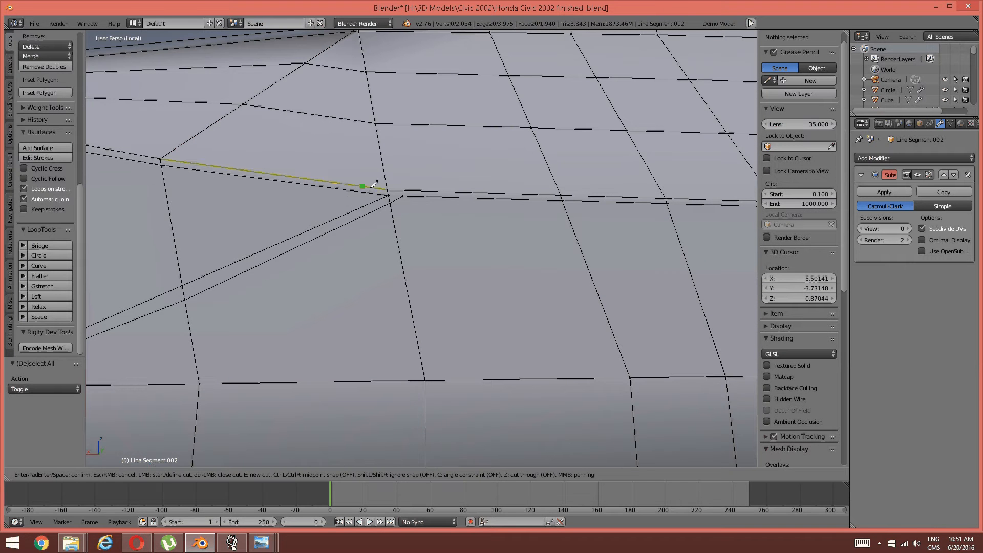
{"action": "left_click", "coordinate": [403, 195]}
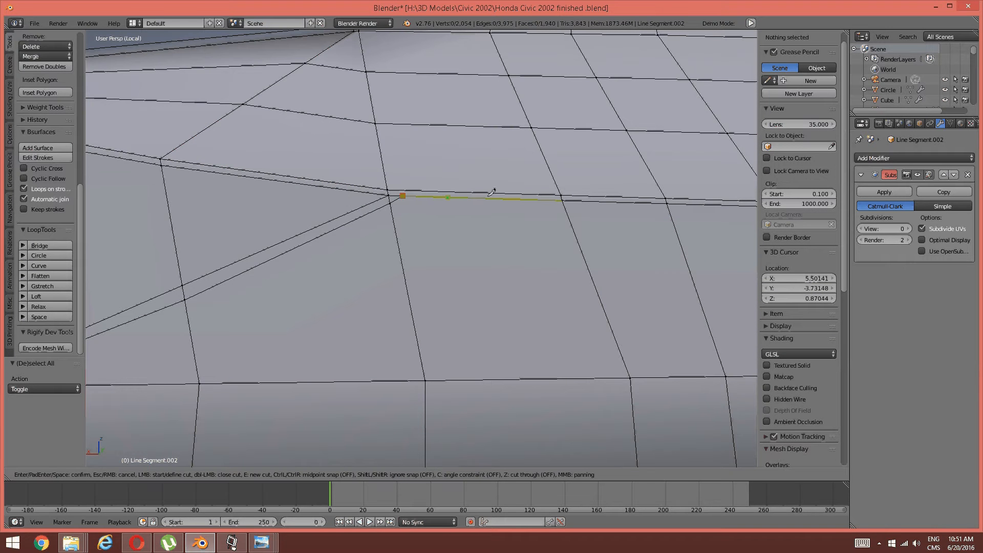
{"action": "left_click", "coordinate": [564, 195]}
{"action": "key", "text": "Return"}
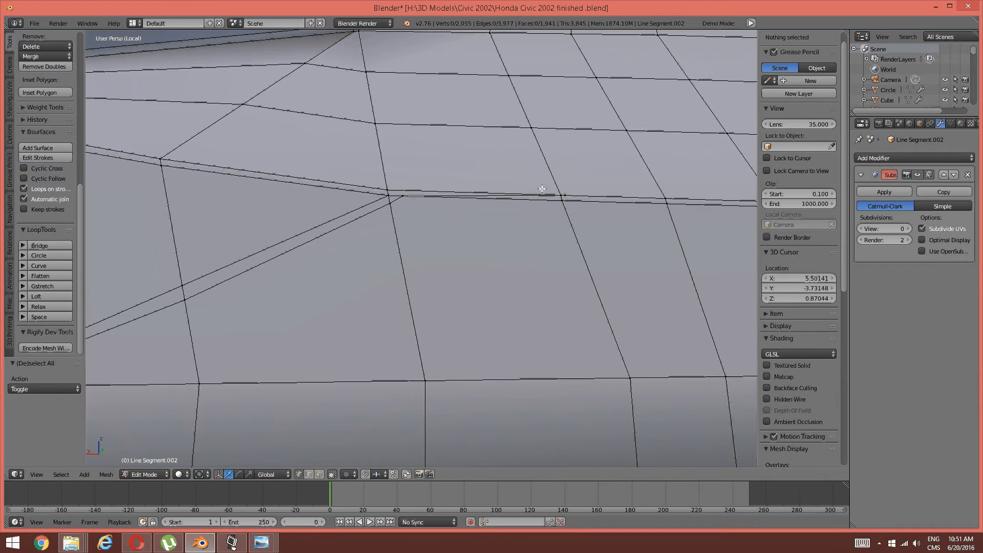
Step: Examine the vertices where the two diagonal cuts meet the trim line
{"action": "scroll", "coordinate": [483, 221], "scroll_direction": "down", "scroll_amount": 4}
{"action": "middle_click_drag", "start_coordinate": [483, 222], "coordinate": [476, 213]}
{"action": "scroll", "coordinate": [474, 214], "scroll_direction": "up", "scroll_amount": 2}
{"action": "right_click", "coordinate": [402, 155]}
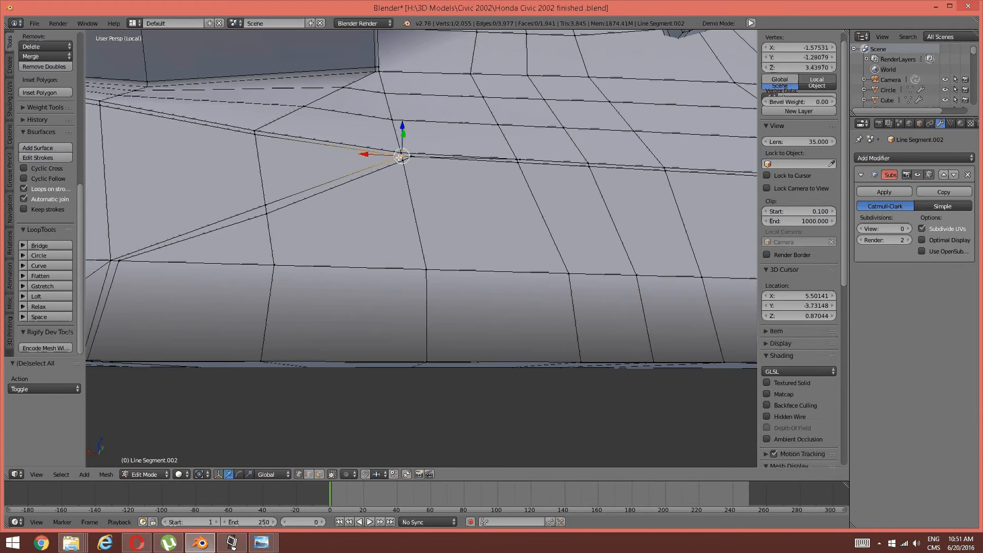
{"action": "right_click", "coordinate": [411, 158]}
{"action": "key", "text": "a"}
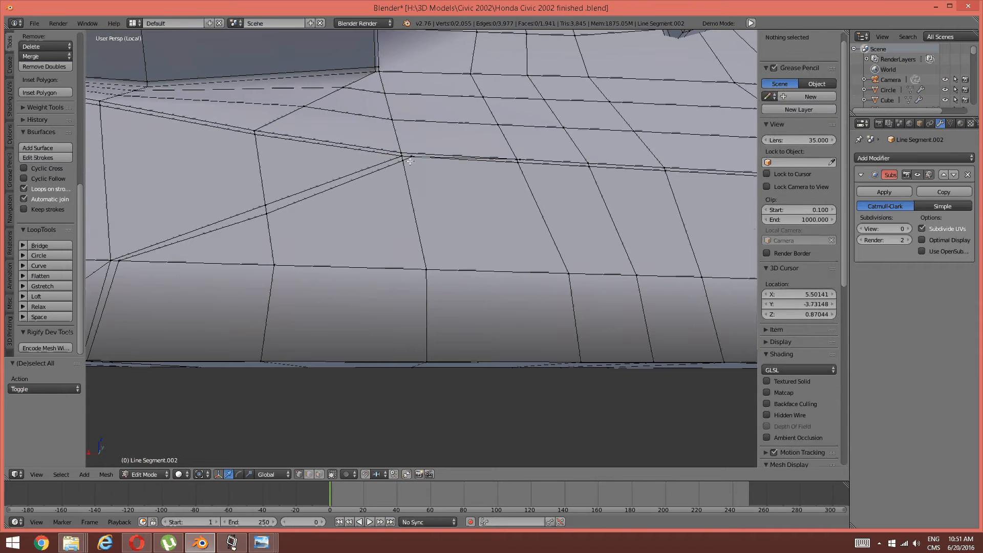
{"action": "key", "text": "a"}
{"action": "key", "text": "a"}
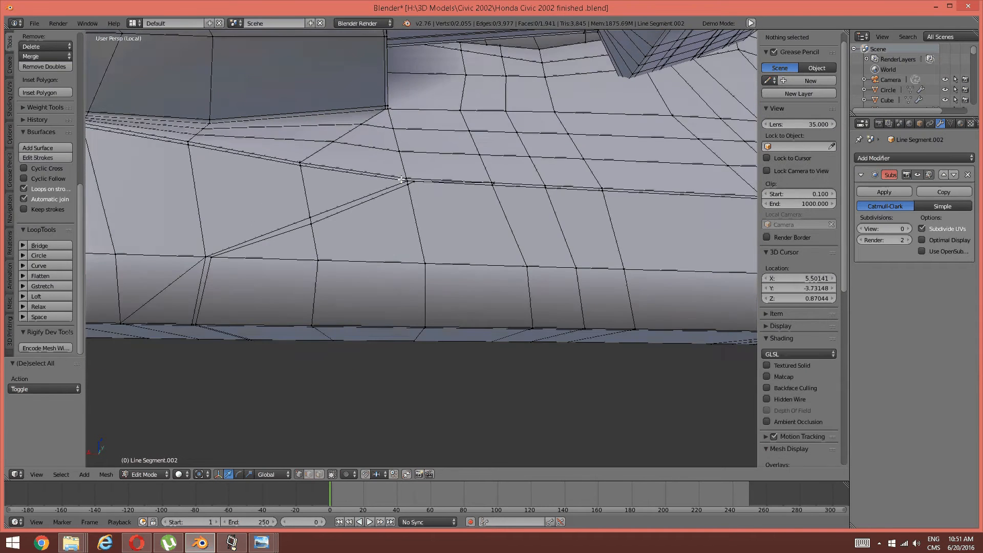
Step: Select the run of lower border faces and narrow edge faces beyond the diagonal cuts and move them -0.079 along Y
{"action": "middle_click_drag", "start_coordinate": [413, 164], "coordinate": [392, 177]}
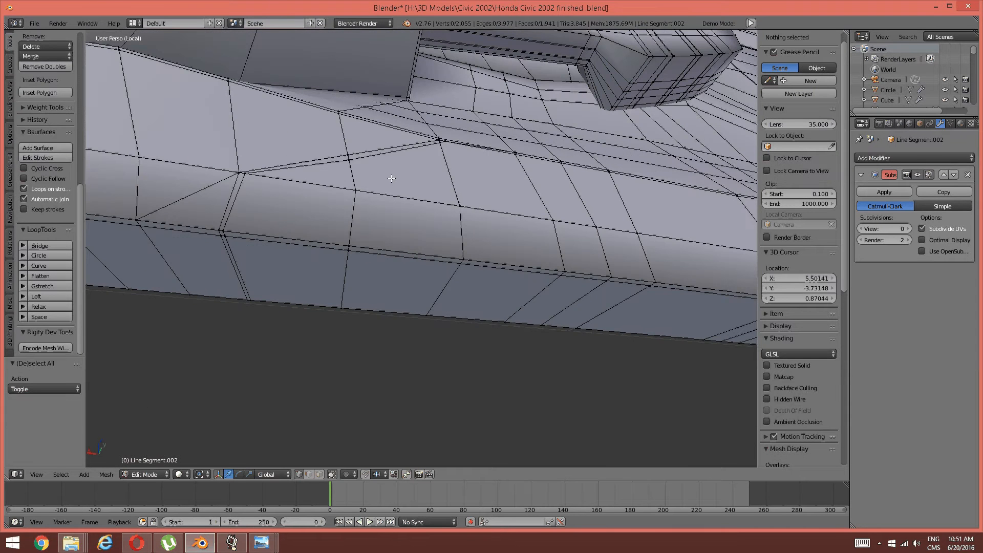
{"action": "key", "text": "ctrl+Tab"}
{"action": "left_click", "coordinate": [342, 197]}
{"action": "right_click", "coordinate": [348, 204]}
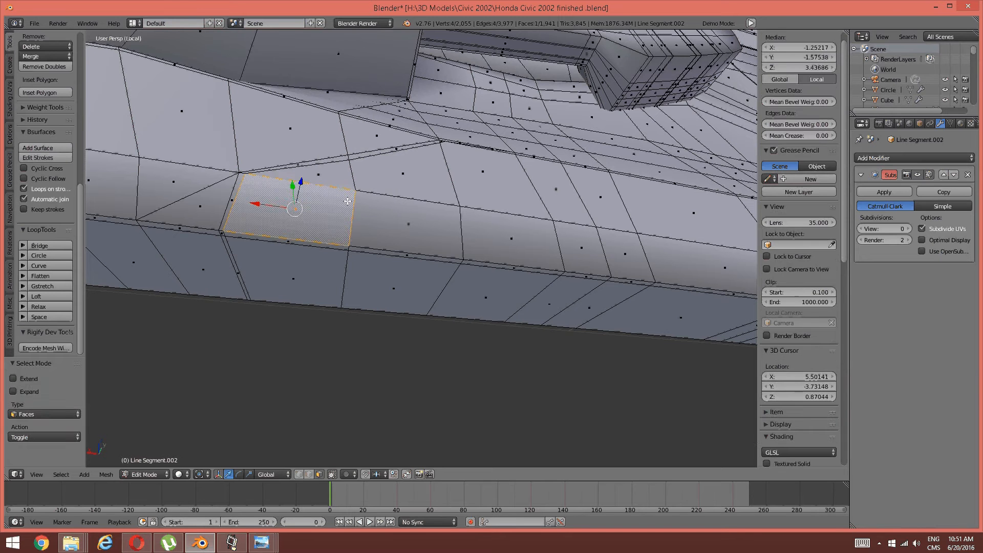
{"action": "key", "text": "a"}
{"action": "right_click", "coordinate": [386, 210]}
{"action": "middle_click_drag", "start_coordinate": [387, 210], "coordinate": [340, 172]}
{"action": "right_click", "coordinate": [361, 169], "text": "shift"}
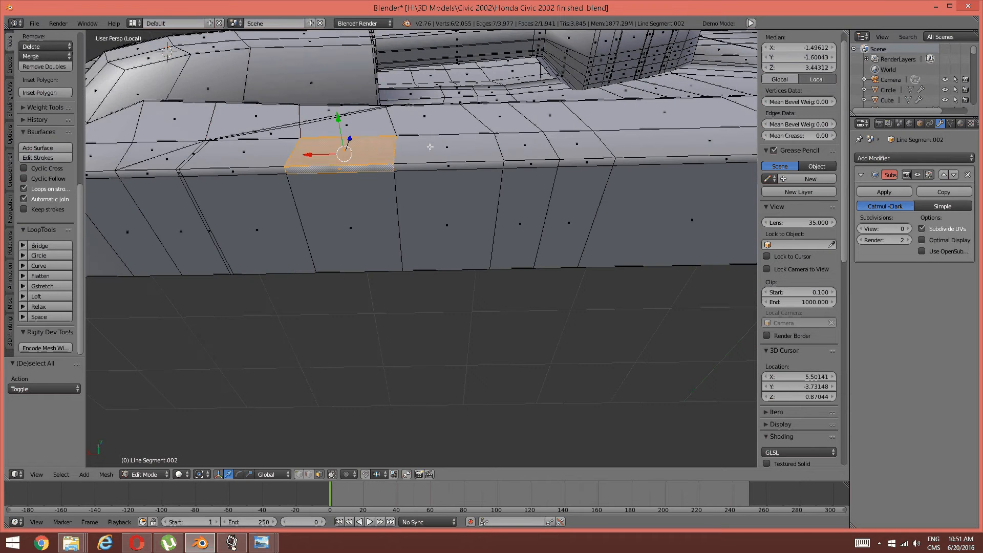
{"action": "right_click", "coordinate": [444, 165], "text": "shift"}
{"action": "right_click", "coordinate": [444, 167], "text": "shift"}
{"action": "middle_click_drag", "start_coordinate": [444, 167], "coordinate": [546, 260]}
{"action": "right_click", "coordinate": [388, 160], "text": "shift"}
{"action": "right_click", "coordinate": [390, 163], "text": "shift"}
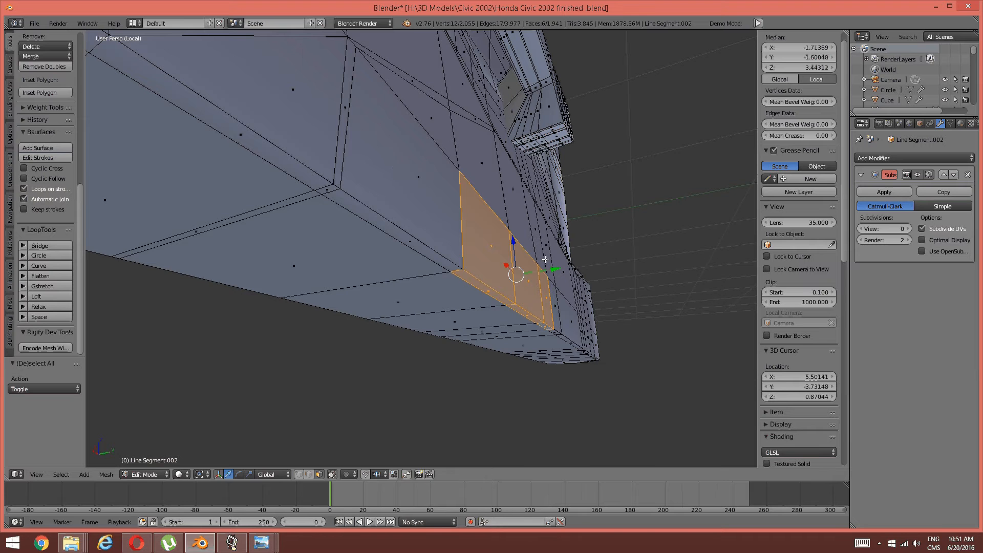
{"action": "left_click_drag", "start_coordinate": [560, 271], "coordinate": [522, 272]}
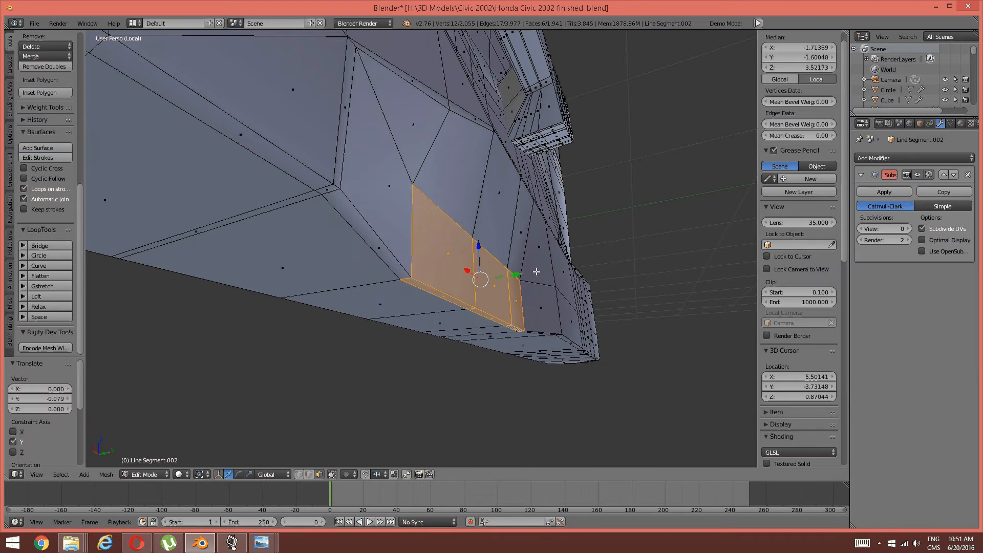
{"action": "middle_click_drag", "start_coordinate": [536, 272], "coordinate": [365, 218]}
{"action": "key", "text": "a"}
Step: Select the two connected edges at the end of the lower border's abrupt step and move them about -0.06 along Y
{"action": "key", "text": "ctrl+Tab"}
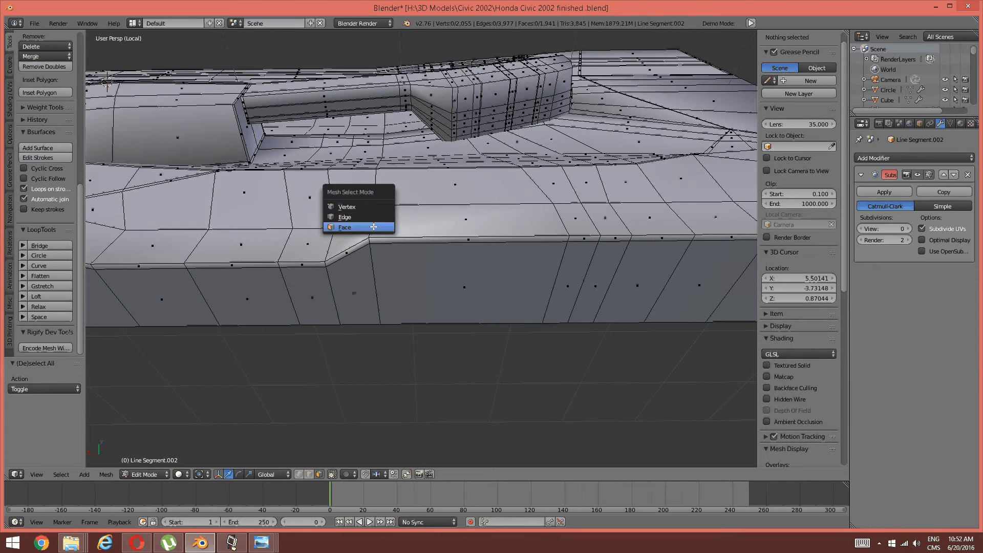
{"action": "left_click", "coordinate": [364, 218]}
{"action": "scroll", "coordinate": [364, 219], "scroll_direction": "up", "scroll_amount": 2}
{"action": "right_click", "coordinate": [361, 217]}
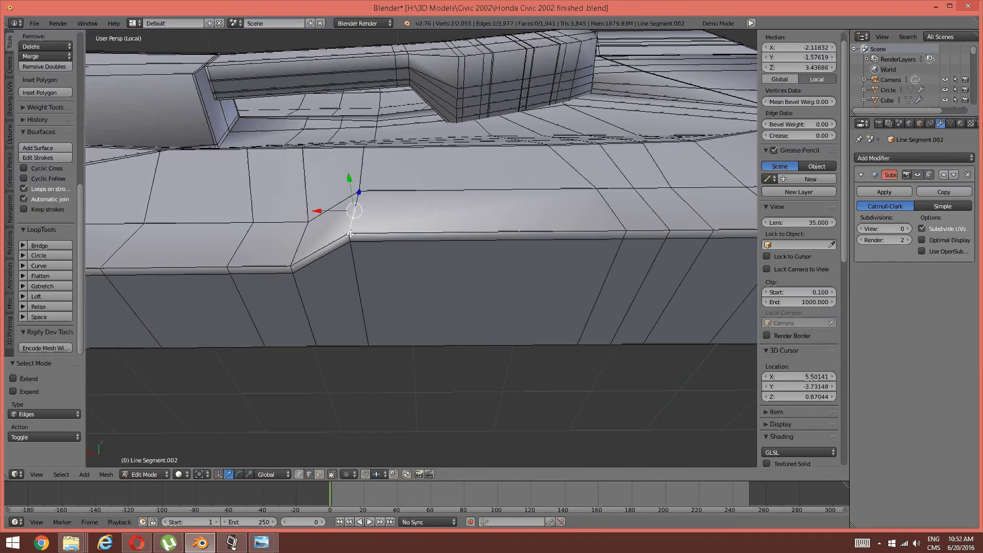
{"action": "right_click", "coordinate": [351, 234], "text": "shift"}
{"action": "key", "text": "g"}
{"action": "key", "text": "y"}
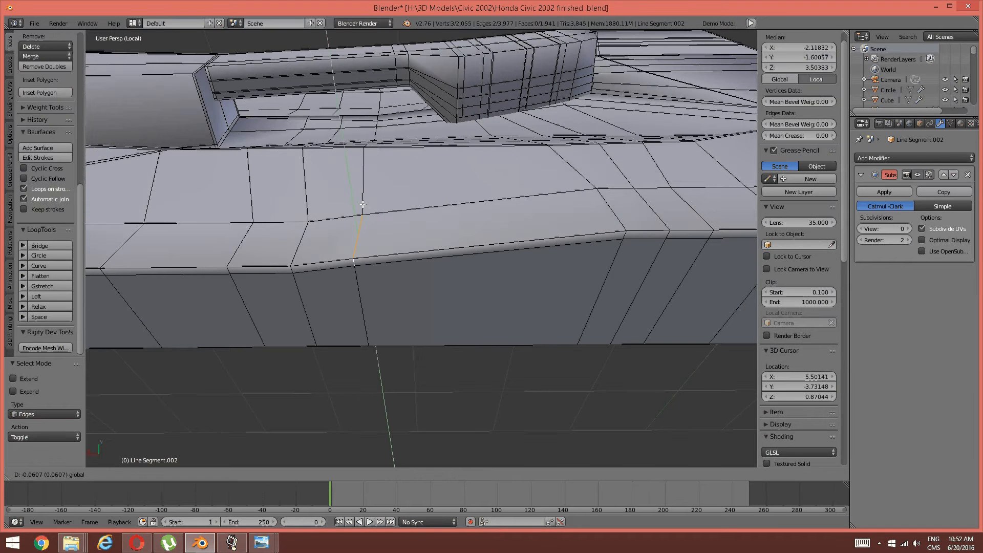
{"action": "left_click", "coordinate": [367, 207]}
{"action": "key", "text": "a"}
{"action": "middle_click_drag", "start_coordinate": [366, 207], "coordinate": [349, 192]}
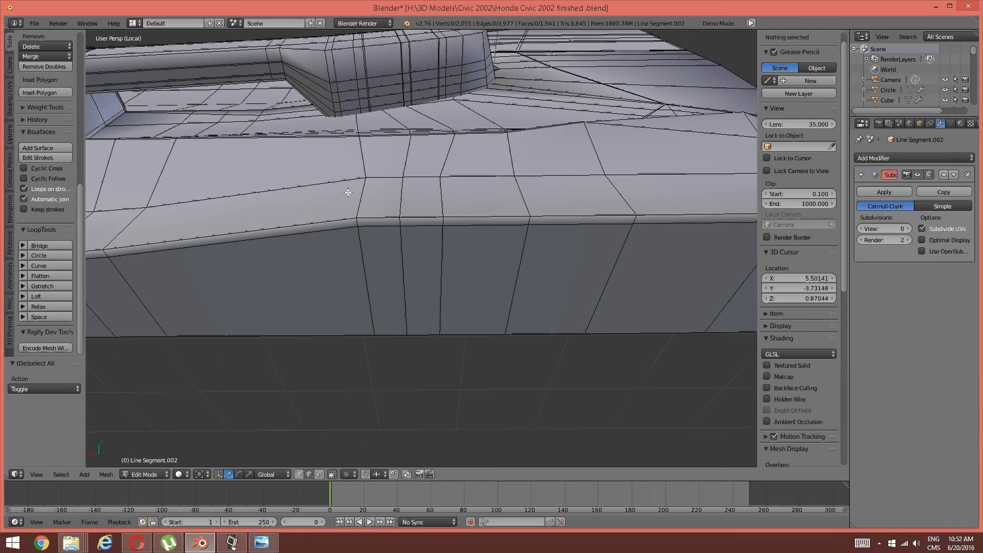
{"action": "key", "text": "ctrl+z"}
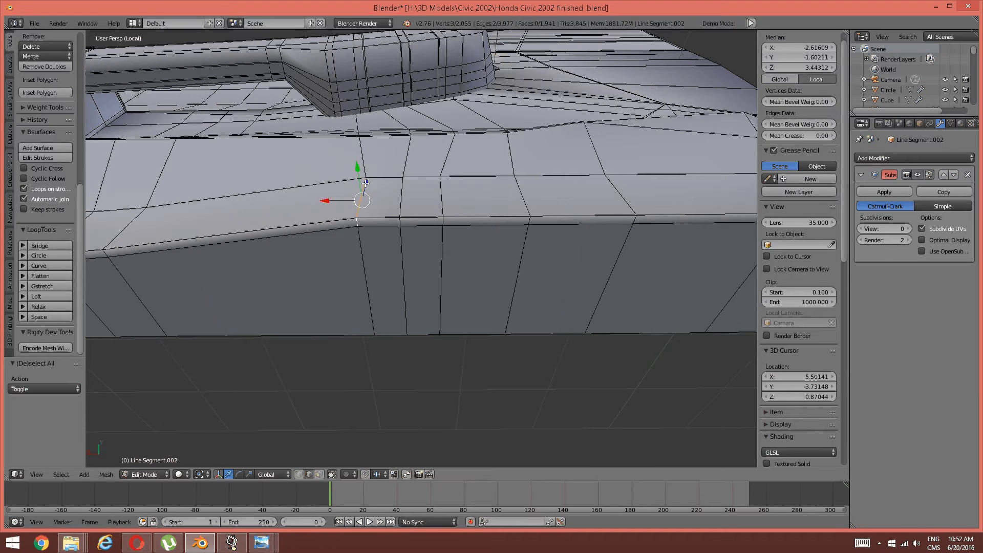
Step: Move the two connected edges at the bend of the lower border -0.020 along Y
{"action": "key", "text": "g"}
{"action": "key", "text": "y"}
{"action": "left_click", "coordinate": [355, 174]}
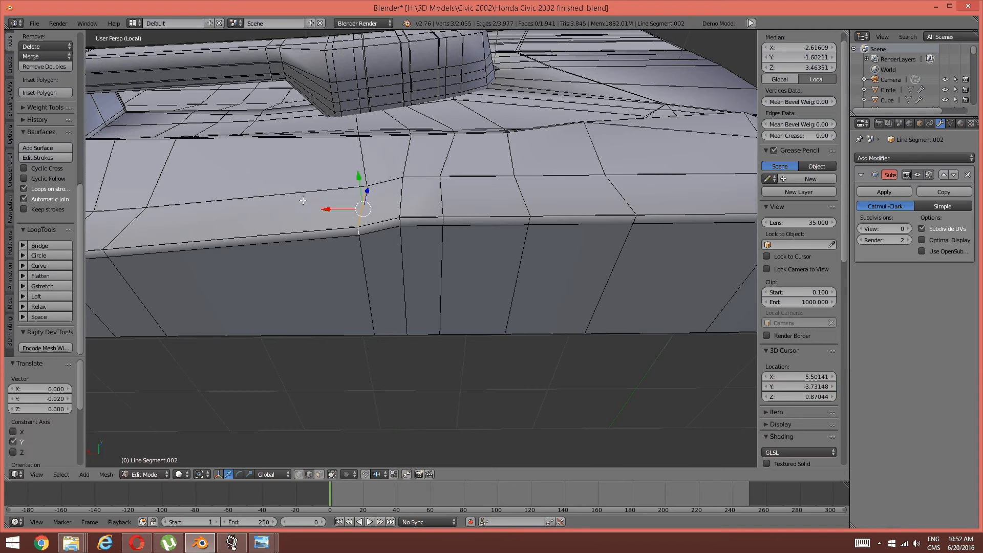
{"action": "middle_click_drag", "start_coordinate": [355, 175], "coordinate": [441, 167]}
{"action": "key", "text": "a"}
Step: Select the next two connected edges along the lower border and move them about -0.014 along Y
{"action": "right_click", "coordinate": [452, 173]}
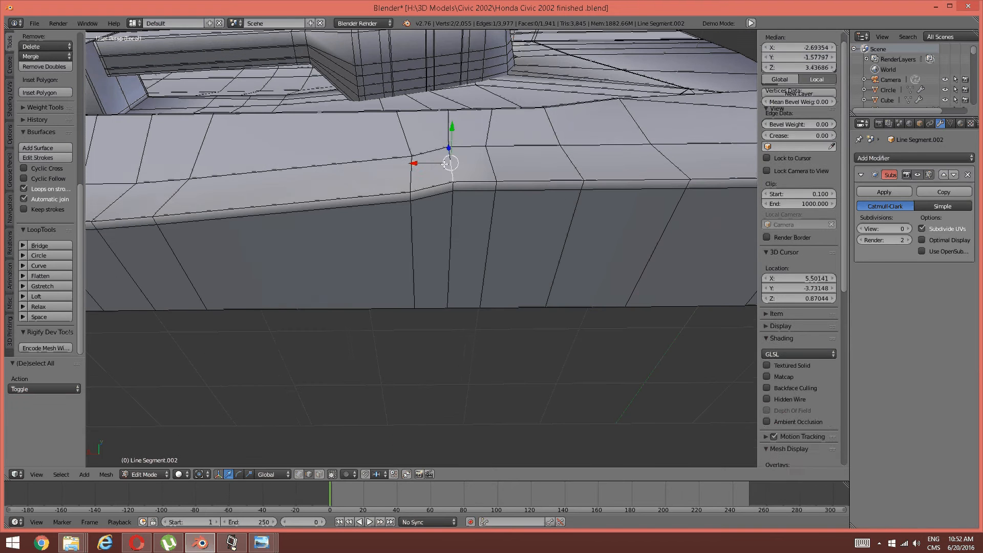
{"action": "right_click", "coordinate": [449, 134], "text": "shift"}
{"action": "key", "text": "g"}
{"action": "key", "text": "y"}
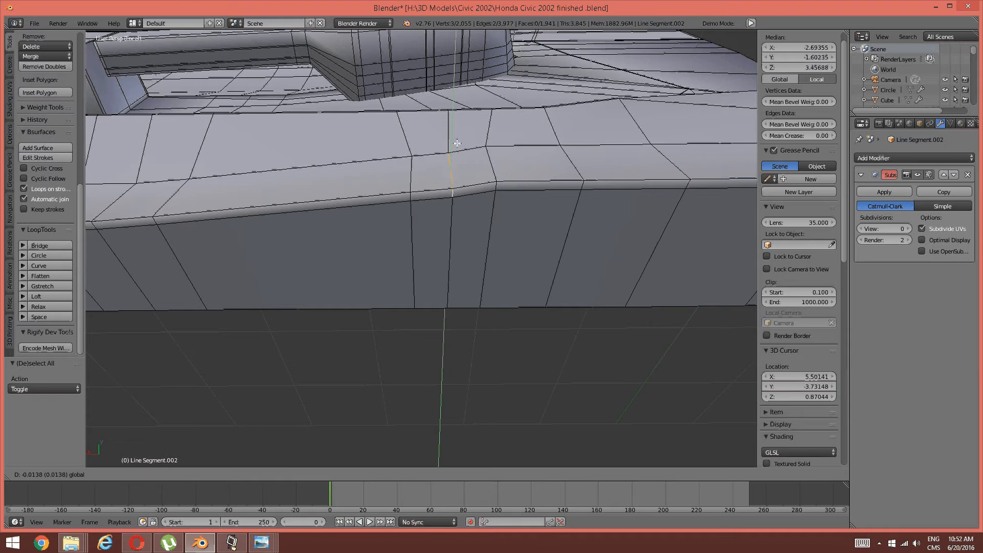
{"action": "left_click", "coordinate": [457, 143]}
{"action": "key", "text": "a"}
Step: Reselect those two connected edges in the middle of the bend and nudge them about 0.001 along Y
{"action": "middle_click_drag", "start_coordinate": [498, 148], "coordinate": [453, 148]}
{"action": "right_click", "coordinate": [436, 150]}
{"action": "right_click", "coordinate": [421, 178]}
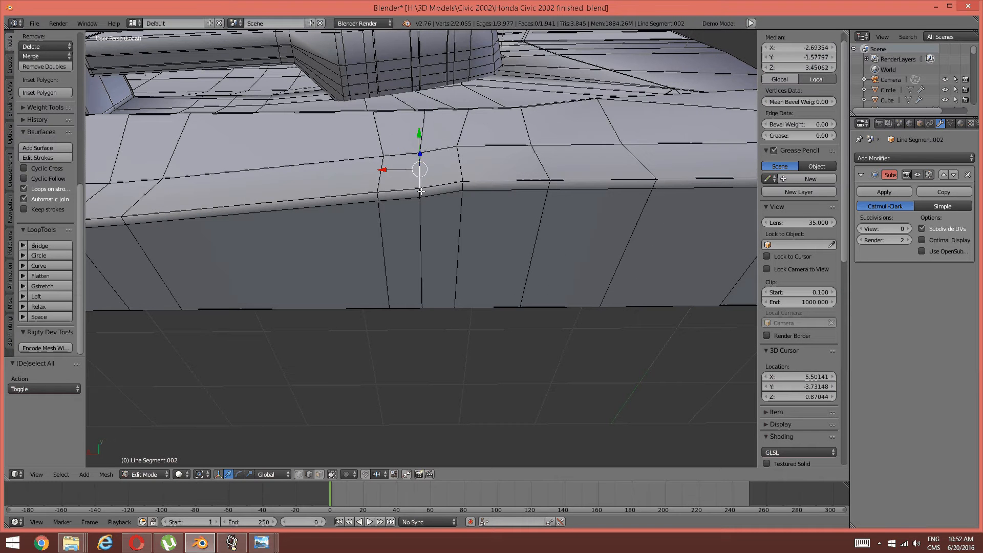
{"action": "right_click", "coordinate": [419, 150], "text": "shift"}
{"action": "key", "text": "g"}
{"action": "key", "text": "y"}
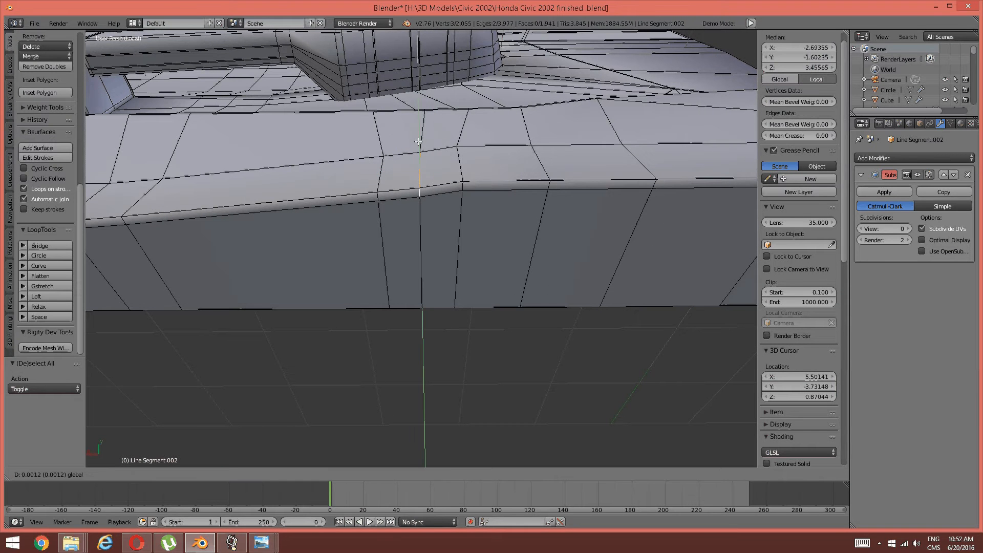
{"action": "left_click", "coordinate": [418, 142]}
{"action": "key", "text": "a"}
Step: Select the following two connected edges where the lower border levels out and move them about -0.008 along Y
{"action": "right_click", "coordinate": [461, 165]}
{"action": "right_click", "coordinate": [463, 185], "text": "shift"}
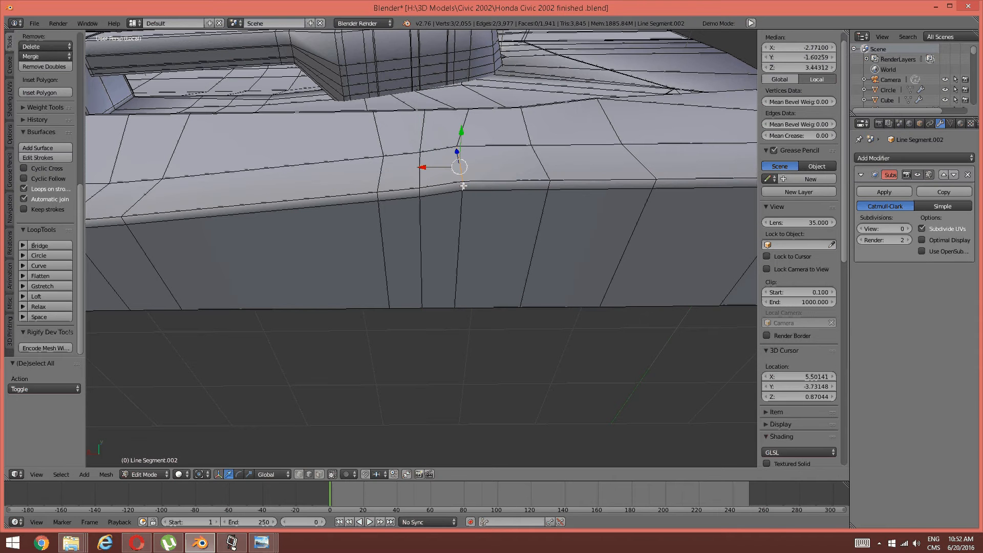
{"action": "key", "text": "g"}
{"action": "key", "text": "y"}
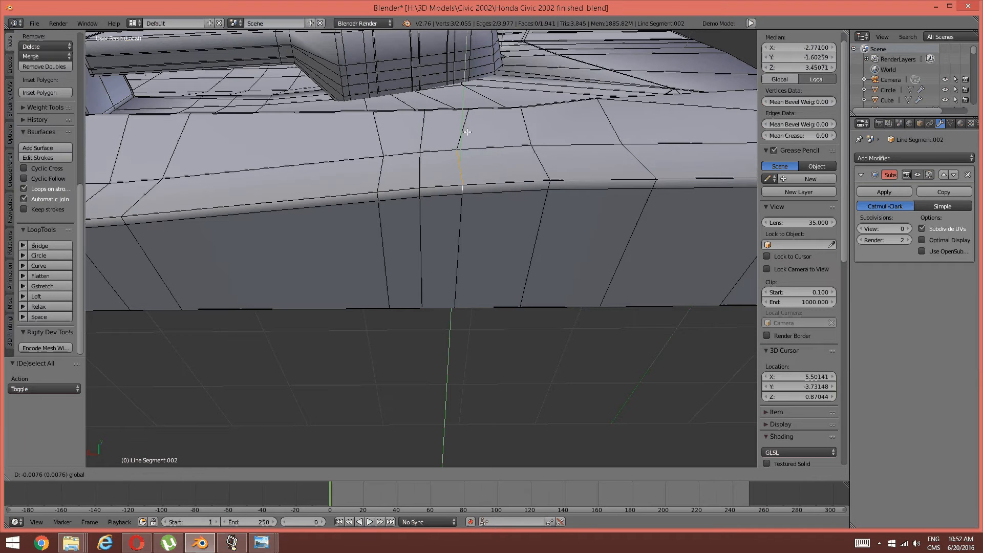
{"action": "left_click", "coordinate": [467, 132]}
{"action": "key", "text": "a"}
{"action": "middle_click_drag", "start_coordinate": [466, 132], "coordinate": [481, 244]}
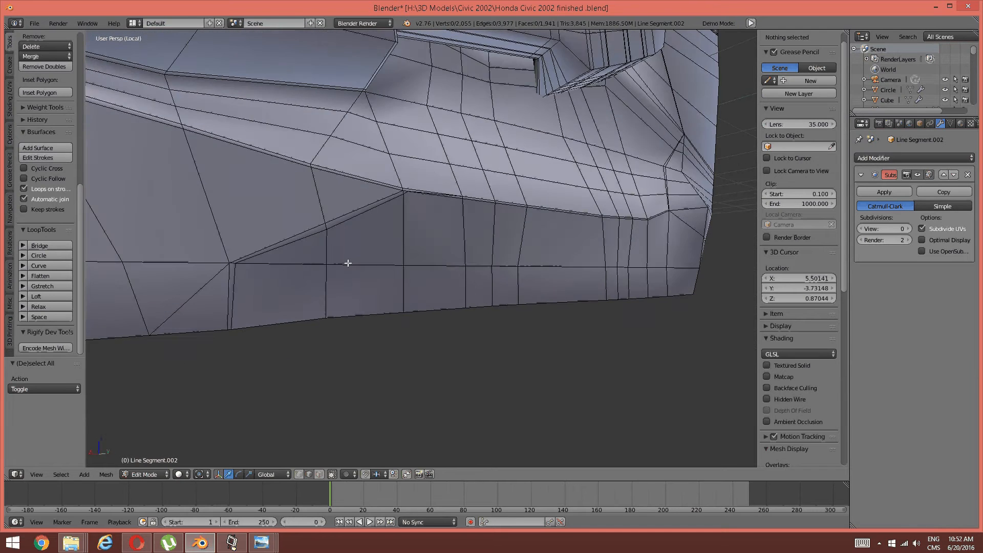
Step: In vertex select mode, slide the inner diagonal's middle vertex toward the parallel outer diagonal line
{"action": "scroll", "coordinate": [348, 263], "scroll_direction": "up", "scroll_amount": 2}
{"action": "mouse_move", "coordinate": [346, 263]}
{"action": "middle_mouse_down"}
{"action": "mouse_move", "coordinate": [367, 259]}
{"action": "mouse_move", "coordinate": [353, 259]}
{"action": "middle_mouse_up"}
{"action": "key", "text": "ctrl+Tab"}
{"action": "left_click", "coordinate": [342, 241]}
{"action": "right_click", "coordinate": [380, 210]}
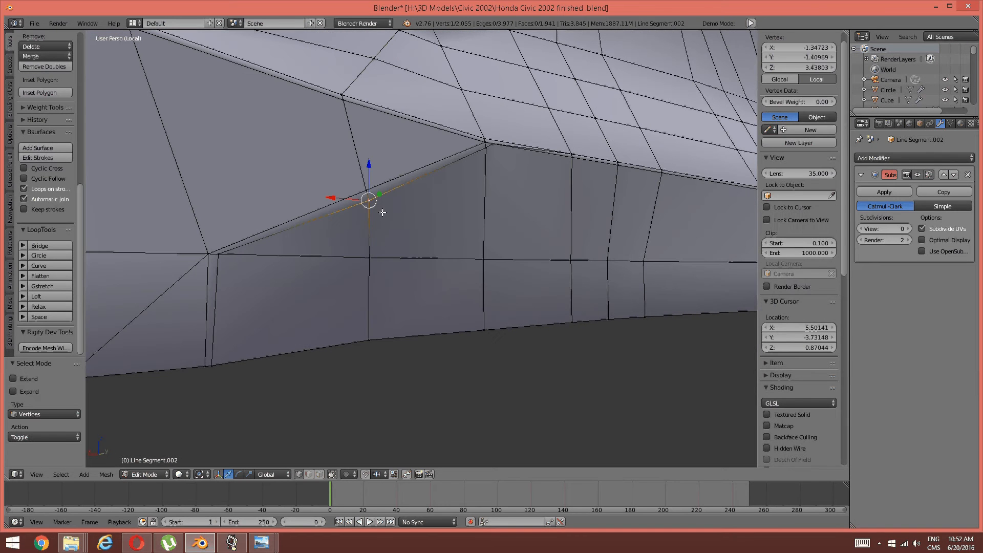
{"action": "key", "text": "g"}
{"action": "key", "text": "g"}
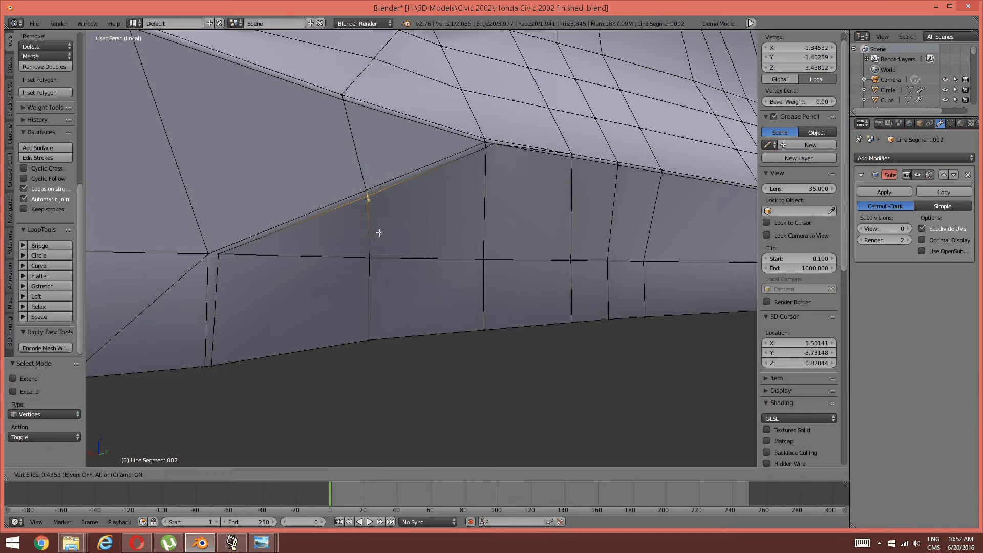
{"action": "left_click", "coordinate": [379, 232]}
{"action": "key", "text": "a"}
Step: Set the subdivision modifier's viewport level to 2
{"action": "scroll", "coordinate": [448, 195], "scroll_direction": "down", "scroll_amount": 3}
{"action": "middle_click_drag", "start_coordinate": [448, 196], "coordinate": [310, 254]}
{"action": "left_click", "coordinate": [910, 227]}
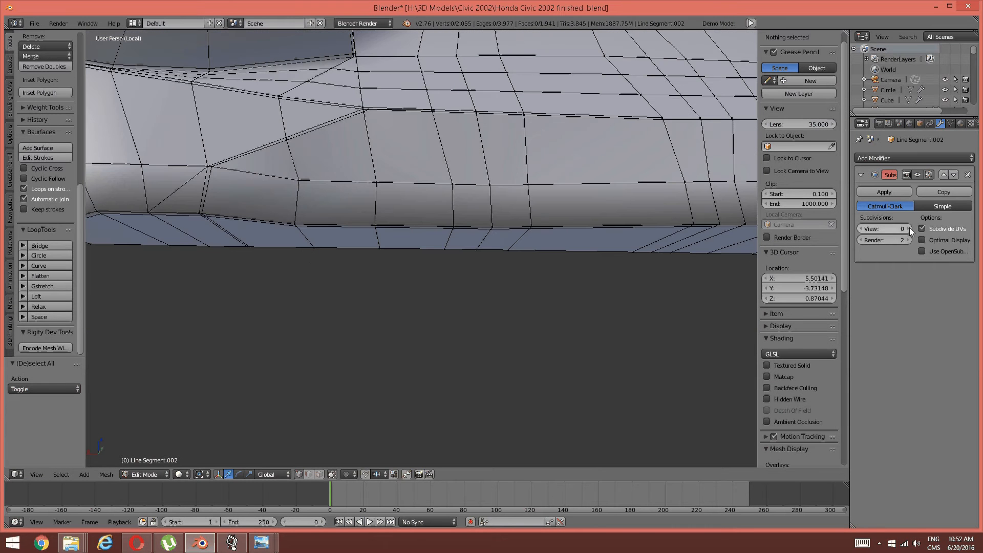
{"action": "left_click", "coordinate": [908, 227]}
{"action": "scroll", "coordinate": [261, 177], "scroll_direction": "down", "scroll_amount": 1}
{"action": "scroll", "coordinate": [261, 177], "scroll_direction": "up", "scroll_amount": 8}
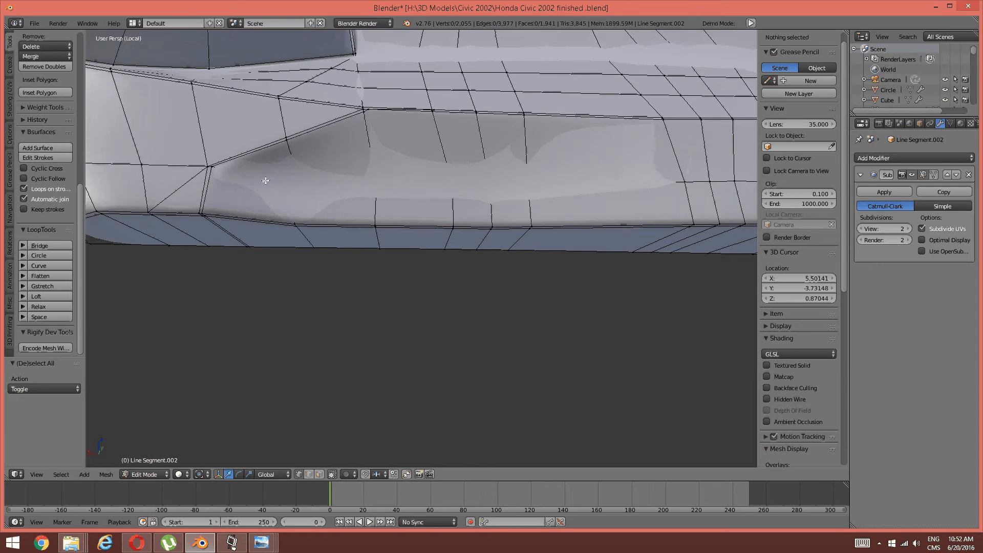
Step: Select the inner vertical edge run at the recess's end and edge-slide it toward the adjacent parallel edge line
{"action": "middle_click_drag", "start_coordinate": [339, 192], "coordinate": [400, 193]}
{"action": "scroll", "coordinate": [378, 191], "scroll_direction": "down", "scroll_amount": 3}
{"action": "scroll", "coordinate": [373, 191], "scroll_direction": "up", "scroll_amount": 4}
{"action": "scroll", "coordinate": [412, 165], "scroll_direction": "down", "scroll_amount": 2}
{"action": "scroll", "coordinate": [395, 133], "scroll_direction": "up", "scroll_amount": 2}
{"action": "right_click", "coordinate": [395, 132]}
{"action": "right_click", "coordinate": [389, 147], "text": "shift"}
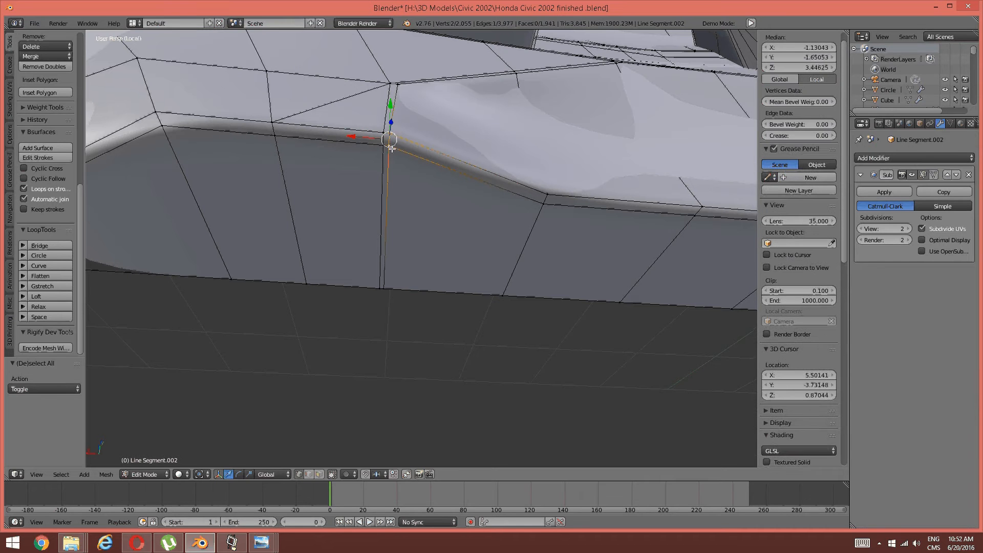
{"action": "right_click", "coordinate": [389, 272], "text": "shift"}
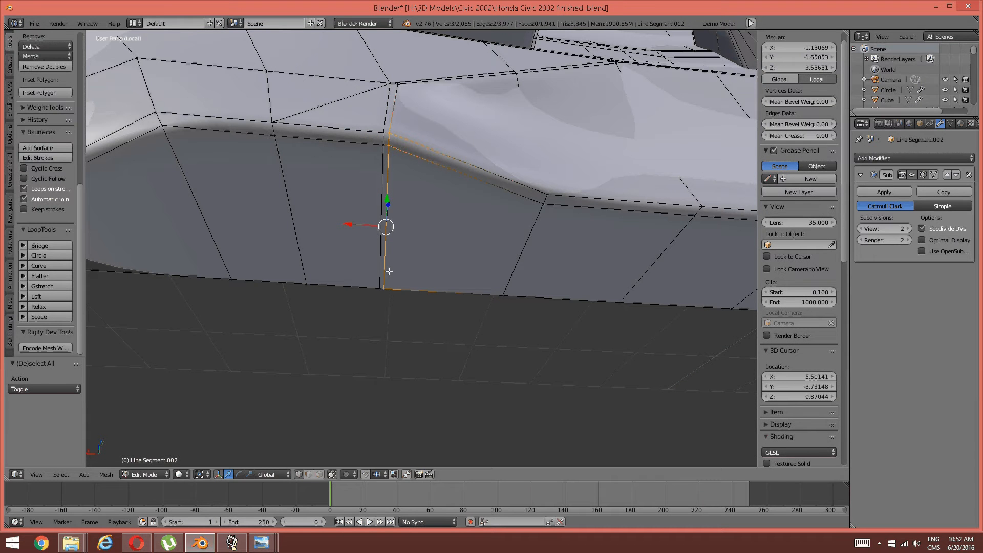
{"action": "right_click", "coordinate": [404, 90], "text": "shift"}
{"action": "key", "text": "ctrl+e"}
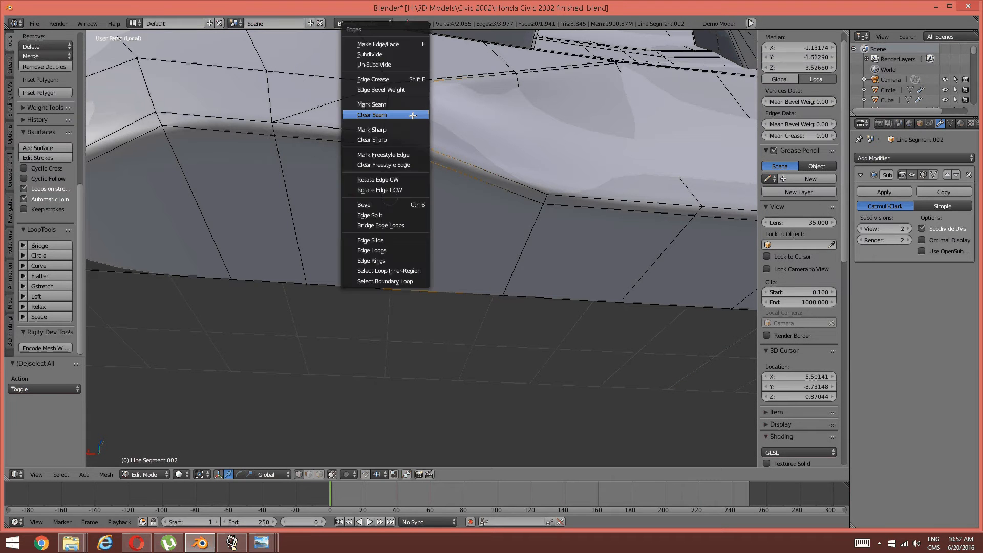
{"action": "left_click", "coordinate": [378, 239]}
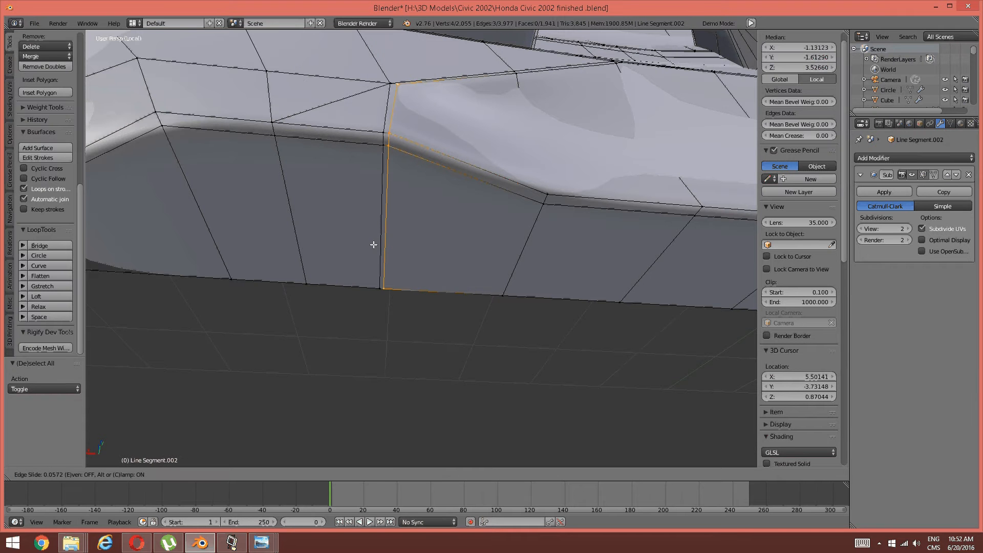
{"action": "left_click", "coordinate": [344, 251]}
{"action": "key", "text": "a"}
Step: Vertex-slide the inner diagonal's middle vertex closer to the outer diagonal line to tighten the crease
{"action": "middle_click_drag", "start_coordinate": [346, 250], "coordinate": [370, 338]}
{"action": "middle_click_drag", "start_coordinate": [458, 191], "coordinate": [446, 221]}
{"action": "key", "text": "a"}
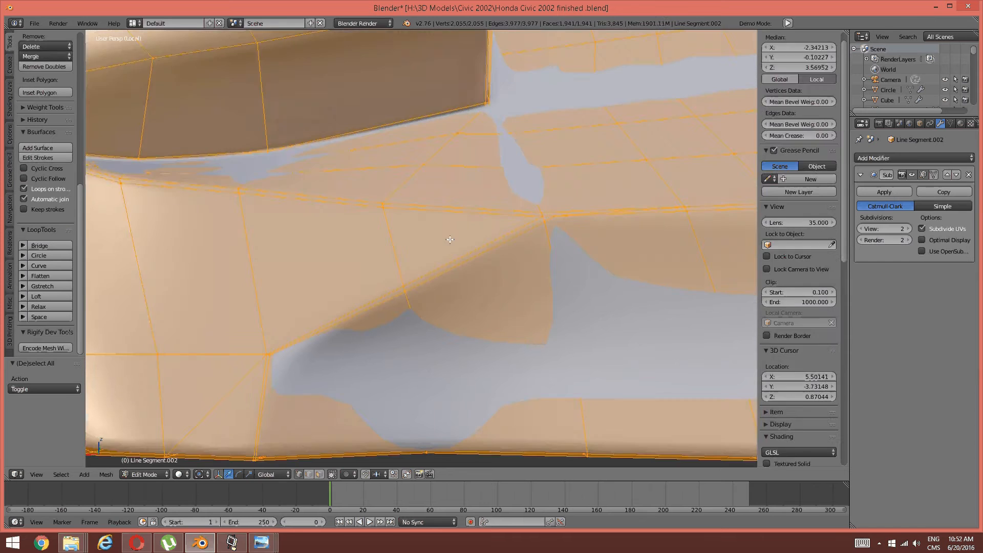
{"action": "key", "text": "a"}
{"action": "key", "text": "ctrl+Tab"}
{"action": "left_click", "coordinate": [404, 270]}
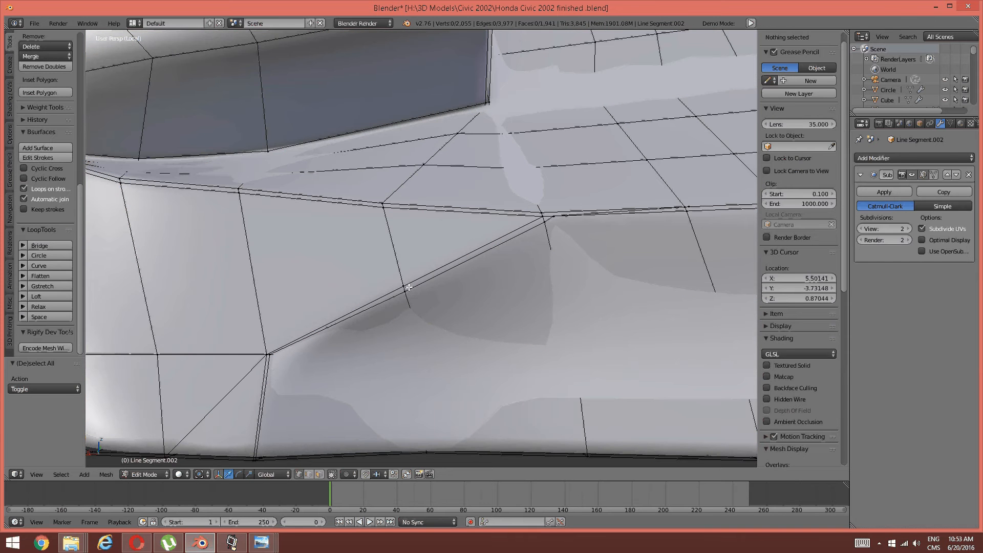
{"action": "right_click", "coordinate": [405, 292]}
{"action": "key", "text": "shift+v"}
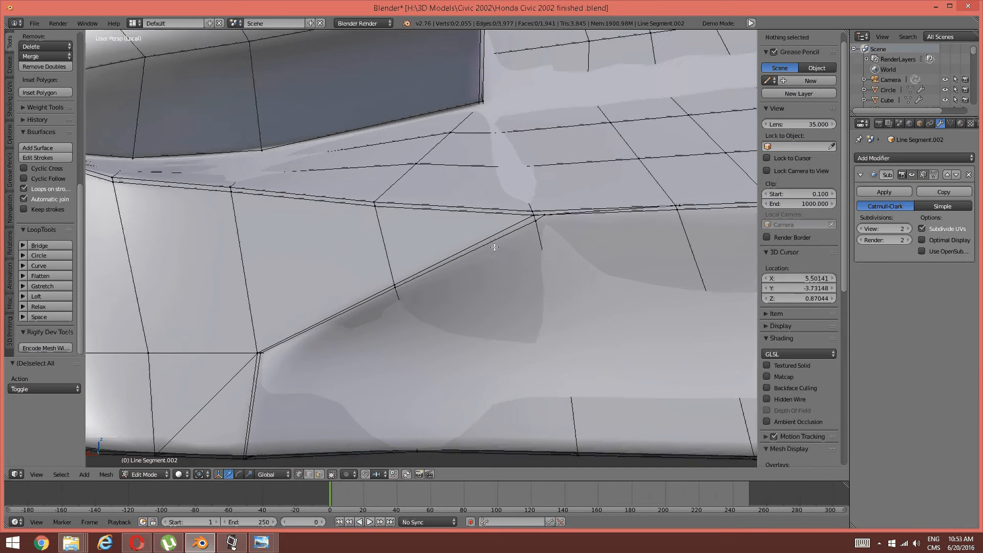
{"action": "left_click", "coordinate": [510, 227]}
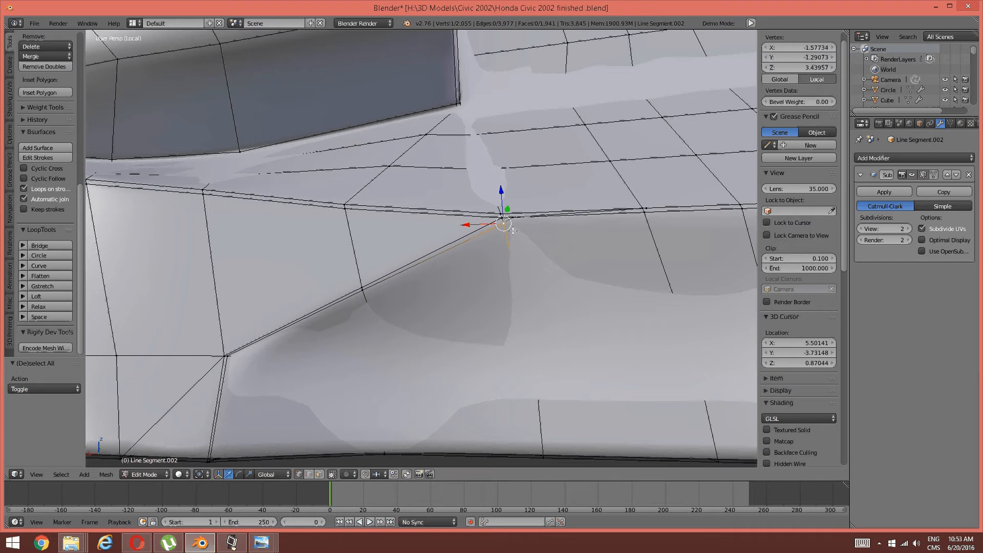
{"action": "key", "text": "a"}
{"action": "scroll", "coordinate": [528, 249], "scroll_direction": "down", "scroll_amount": 4}
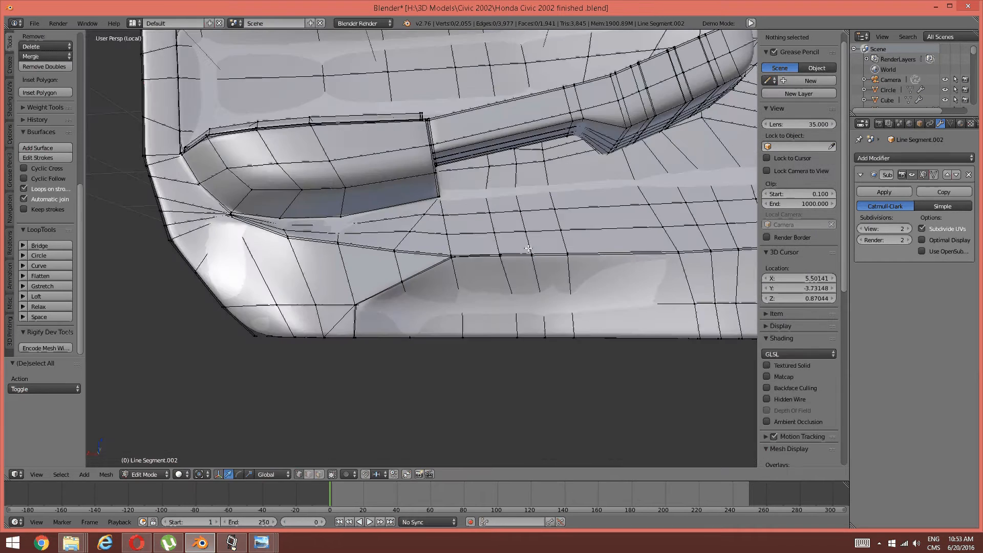
Step: Switch to Object Mode and examine the smoothed recess along the lower door panel
{"action": "scroll", "coordinate": [528, 249], "scroll_direction": "down", "scroll_amount": 2}
{"action": "middle_click_drag", "start_coordinate": [528, 249], "coordinate": [369, 266], "text": "shift"}
{"action": "scroll", "coordinate": [385, 246], "scroll_direction": "down", "scroll_amount": 1}
{"action": "key", "text": "Tab"}
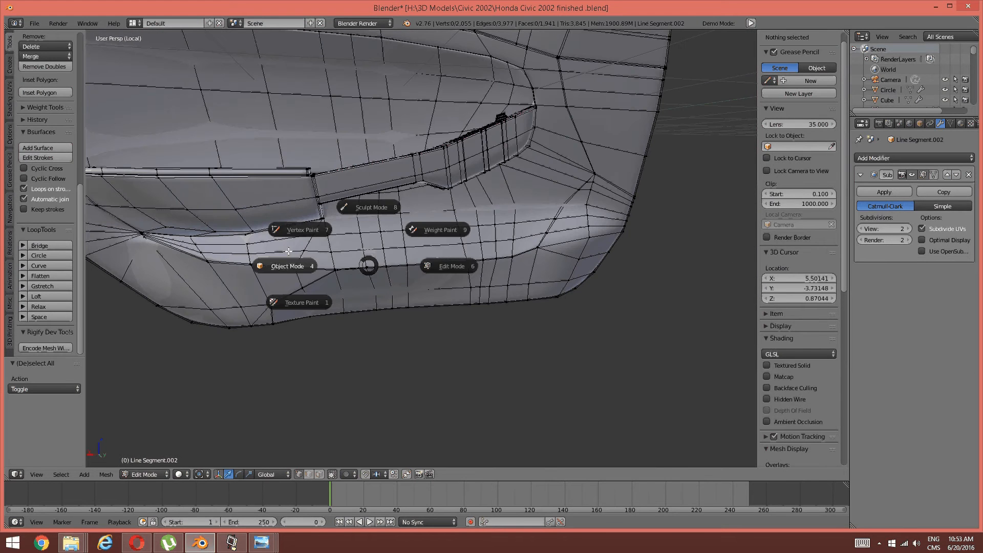
{"action": "left_click", "coordinate": [278, 271]}
{"action": "scroll", "coordinate": [300, 251], "scroll_direction": "down", "scroll_amount": 3}
{"action": "middle_click_drag", "start_coordinate": [300, 251], "coordinate": [285, 237]}
{"action": "scroll", "coordinate": [320, 270], "scroll_direction": "up", "scroll_amount": 5}
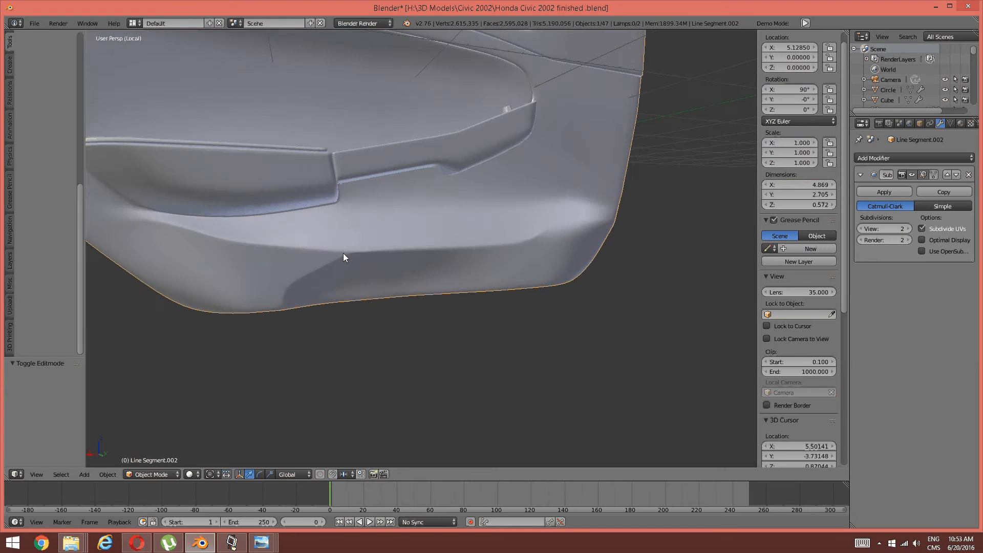
{"action": "middle_click_drag", "start_coordinate": [363, 267], "coordinate": [390, 287]}
Step: Open the reference photo maxresdefault (2).jpg in Windows Photo Viewer to compare the rear door panel, and return to Blender
{"action": "mouse_move", "coordinate": [266, 540]}
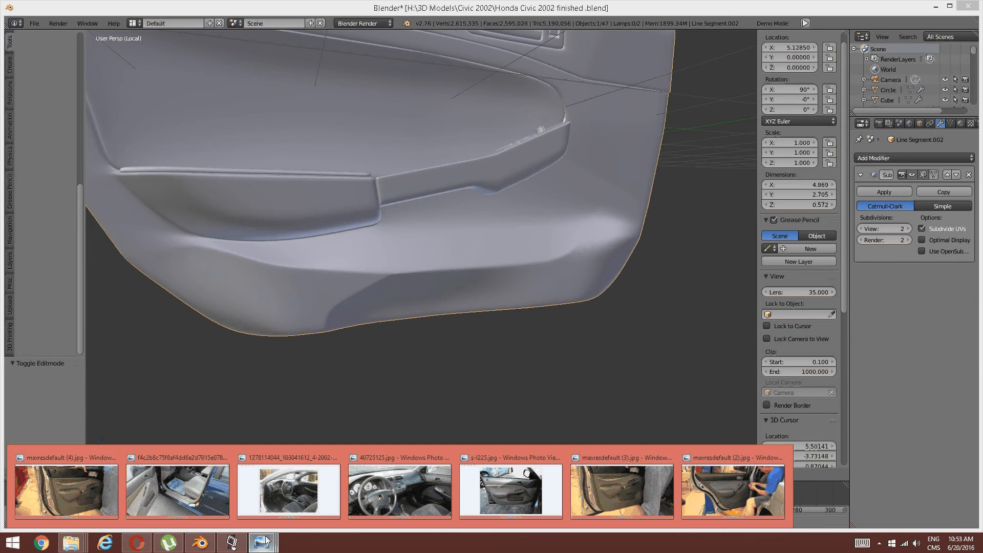
{"action": "left_click", "coordinate": [754, 499]}
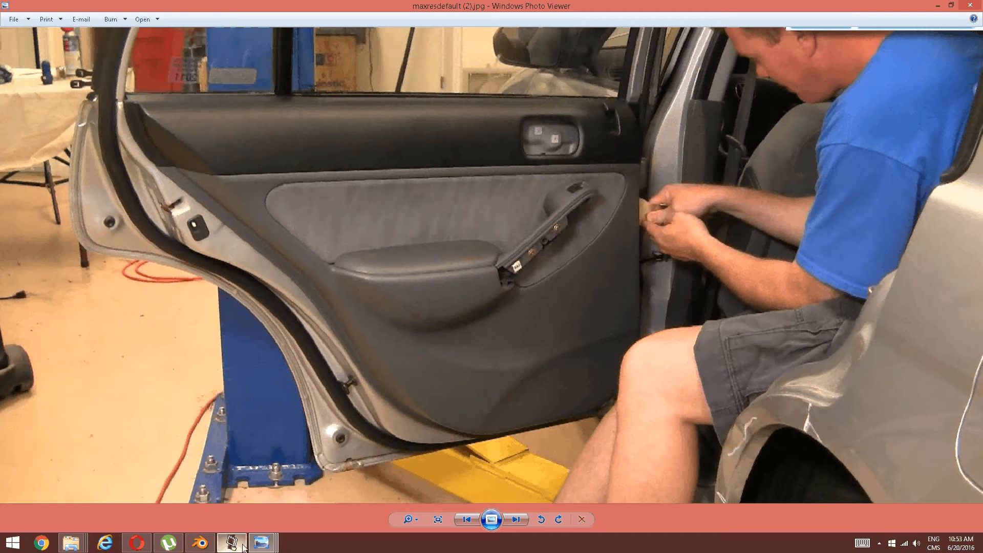
{"action": "left_click", "coordinate": [203, 545]}
Step: In Edit Mode, add a vertical loop cut across the upper panel's end section, slid close to the outer edge
{"action": "scroll", "coordinate": [501, 226], "scroll_direction": "down", "scroll_amount": 3}
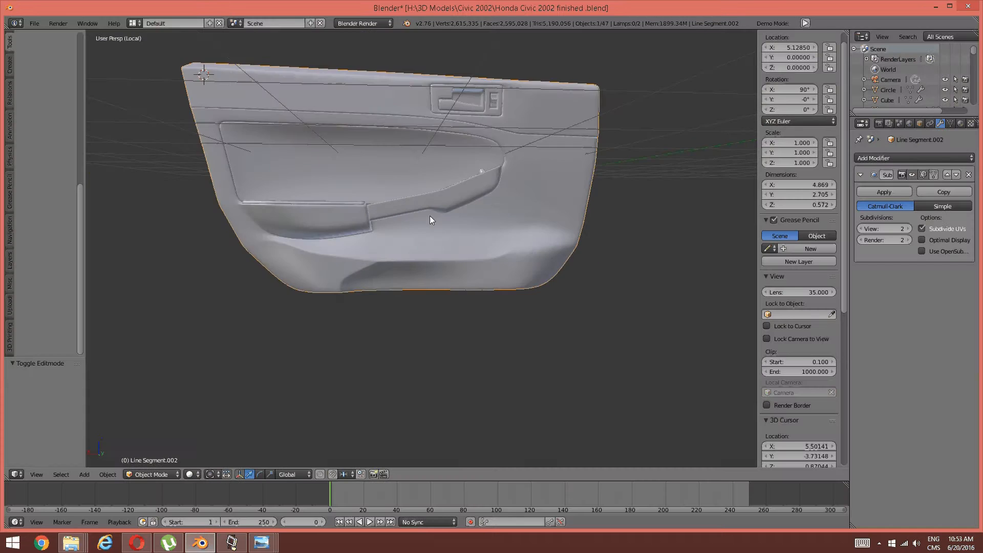
{"action": "middle_click_drag", "start_coordinate": [429, 217], "coordinate": [490, 223]}
{"action": "scroll", "coordinate": [404, 228], "scroll_direction": "up", "scroll_amount": 4}
{"action": "scroll", "coordinate": [491, 222], "scroll_direction": "down", "scroll_amount": 2}
{"action": "middle_click_drag", "start_coordinate": [558, 217], "coordinate": [463, 272], "text": "shift"}
{"action": "scroll", "coordinate": [515, 238], "scroll_direction": "up", "scroll_amount": 2}
{"action": "scroll", "coordinate": [475, 255], "scroll_direction": "up", "scroll_amount": 1}
{"action": "scroll", "coordinate": [476, 259], "scroll_direction": "down", "scroll_amount": 1}
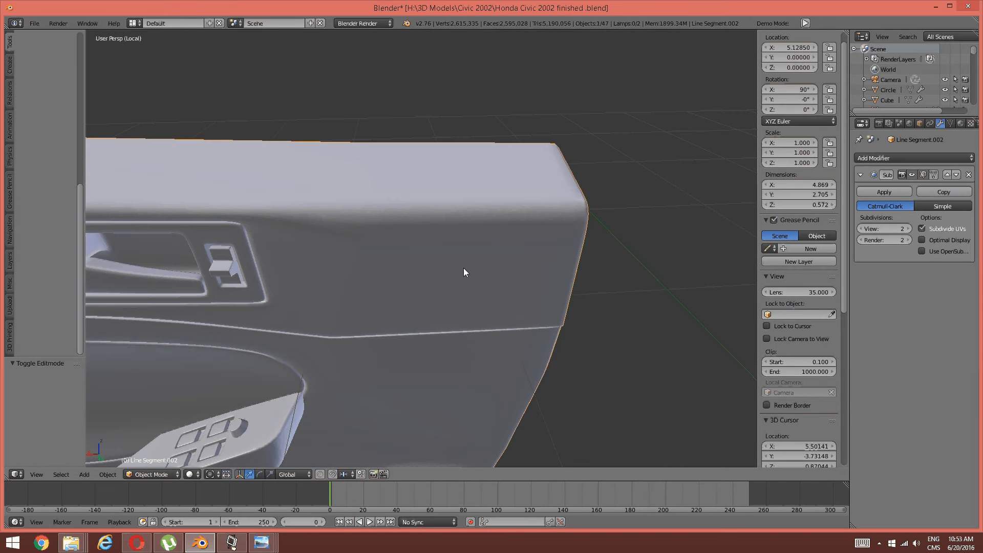
{"action": "key", "text": "Tab"}
{"action": "left_click", "coordinate": [505, 256]}
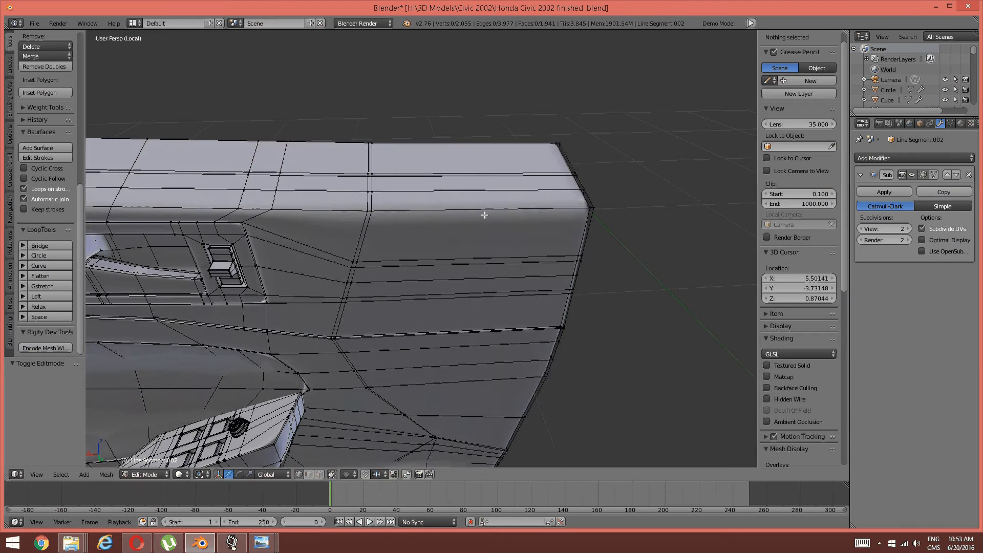
{"action": "key", "text": "ctrl+r"}
{"action": "left_click", "coordinate": [456, 216]}
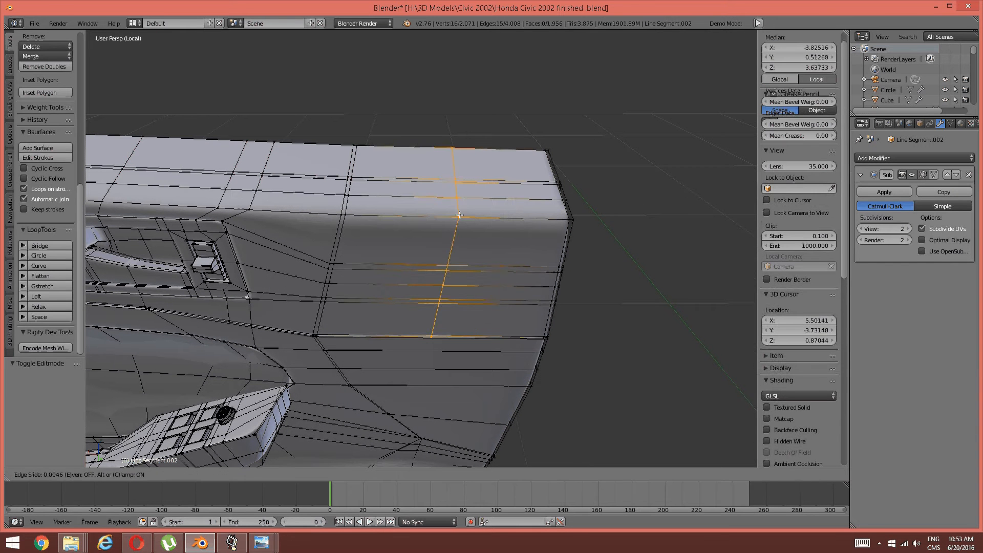
{"action": "left_click", "coordinate": [463, 217]}
{"action": "key", "text": "a"}
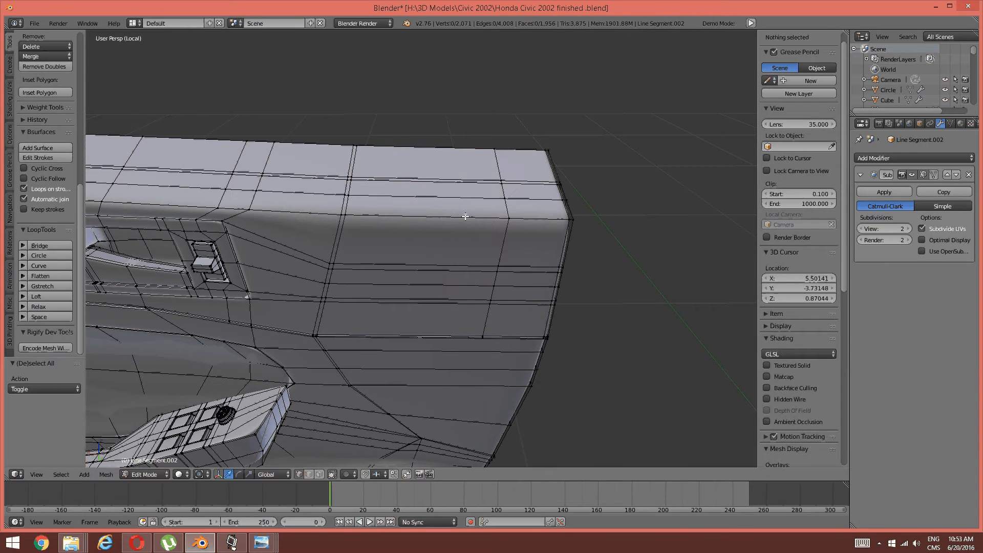
Step: Add a second vertical loop cut between the new loop and the existing vertical edge pair nearer the door handle
{"action": "key", "text": "ctrl+r"}
{"action": "left_click", "coordinate": [464, 215]}
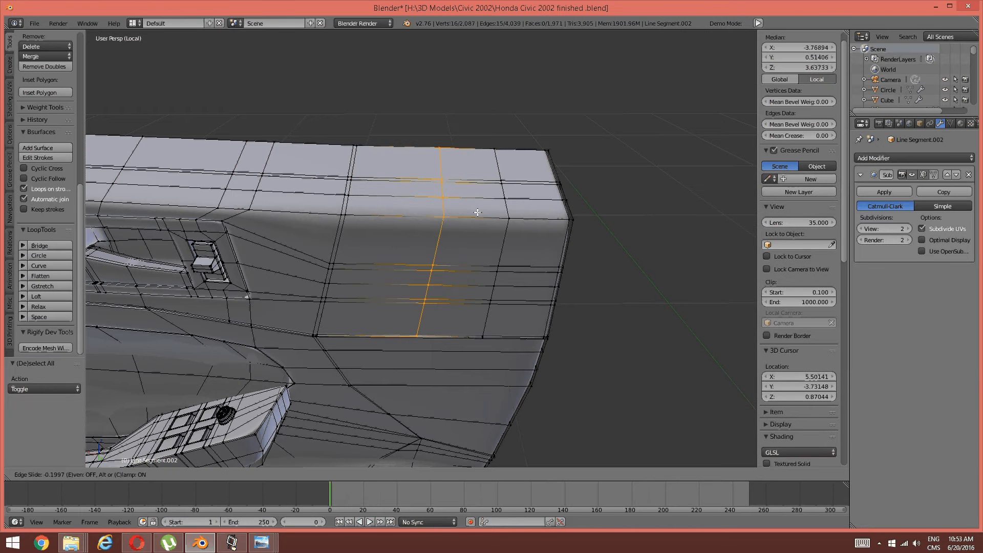
{"action": "left_click", "coordinate": [475, 214]}
{"action": "key", "text": "a"}
Step: Straighten the second new loop by scaling it to 0.158 along X
{"action": "middle_click_drag", "start_coordinate": [447, 268], "coordinate": [417, 226]}
{"action": "right_click", "coordinate": [448, 225], "text": "alt"}
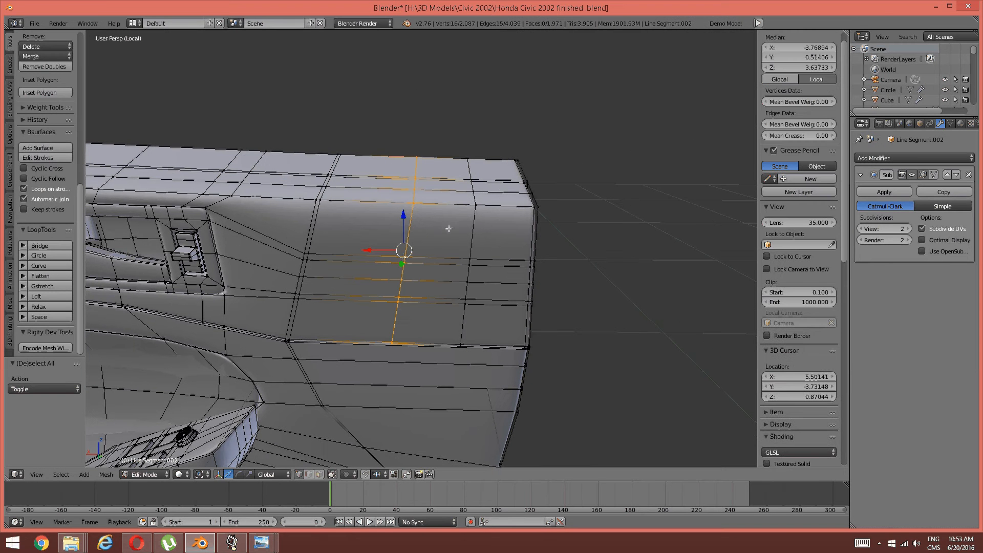
{"action": "left_click", "coordinate": [248, 476]}
{"action": "left_click_drag", "start_coordinate": [364, 252], "coordinate": [378, 246]}
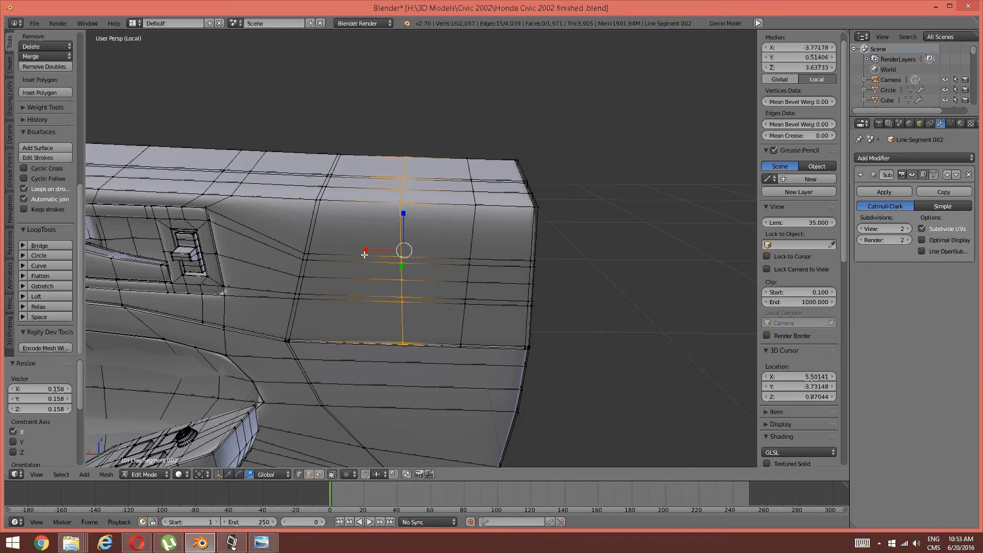
{"action": "key", "text": "a"}
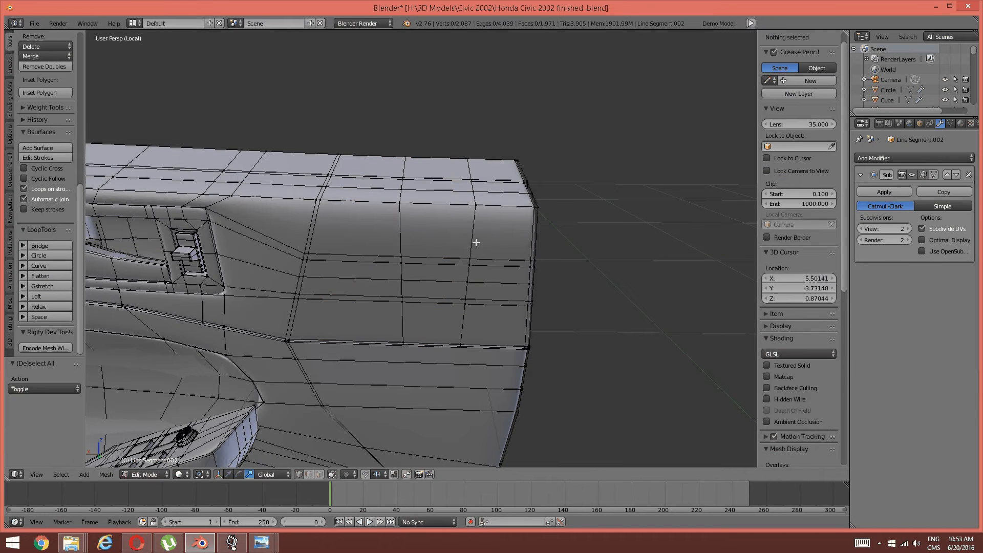
Step: Select the new loop nearest the panel's outer edge and scale it to 0.642 along X
{"action": "right_click", "coordinate": [470, 243], "text": "alt"}
{"action": "left_click_drag", "start_coordinate": [428, 252], "coordinate": [451, 253]}
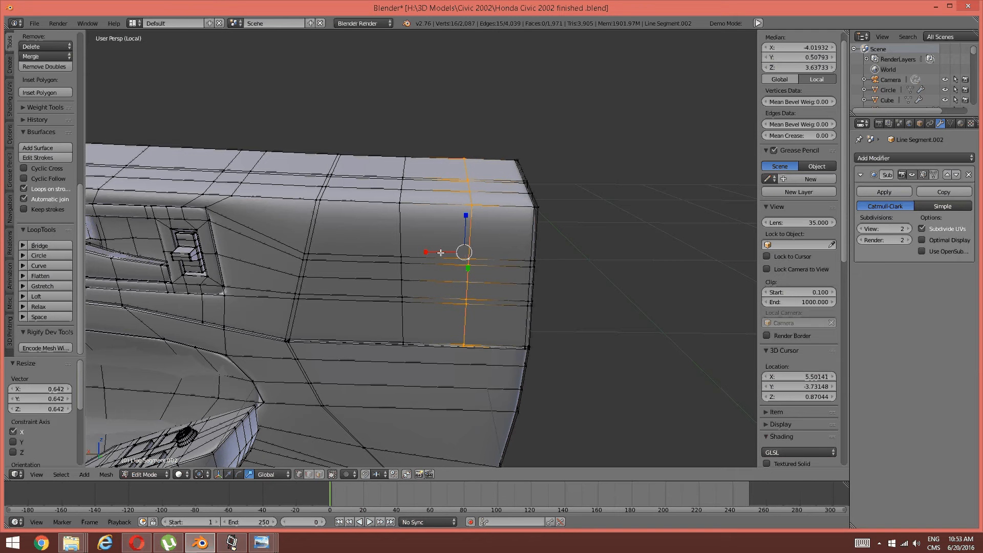
Step: Edge-slide the outer of the two new vertical loops closer to its neighbour nearer the door handle
{"action": "key", "text": "ctrl+e"}
{"action": "left_click", "coordinate": [442, 311]}
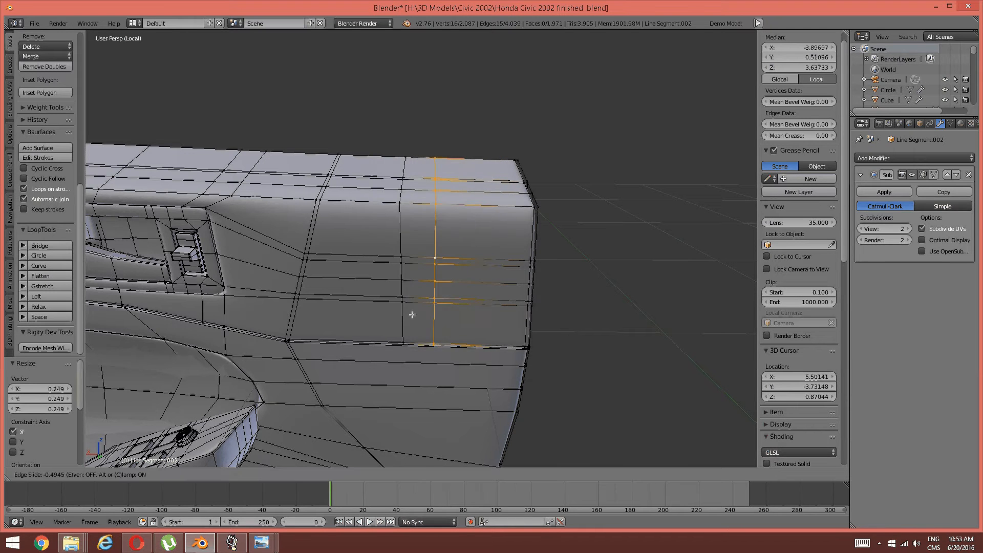
{"action": "left_click", "coordinate": [422, 312]}
{"action": "key", "text": "a"}
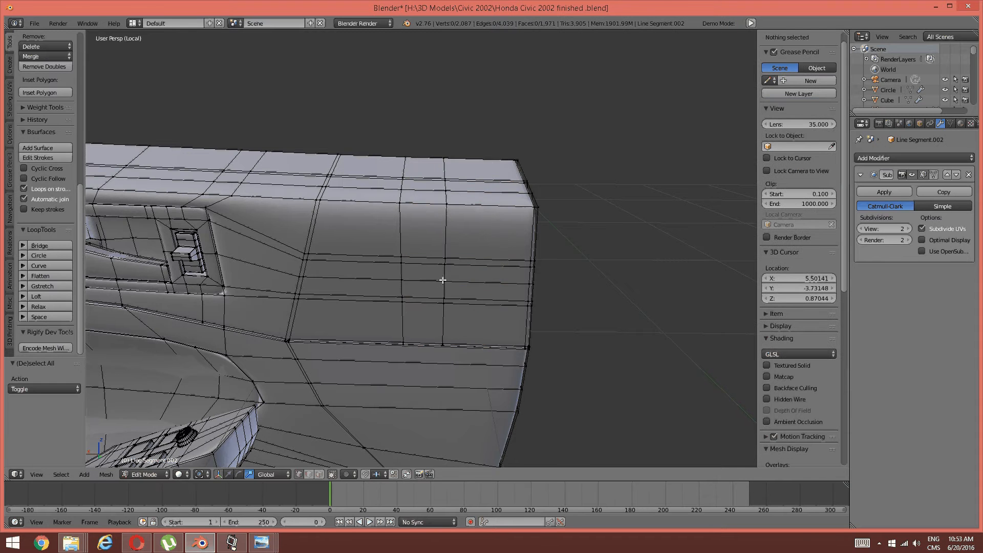
Step: In face select mode, delete the face on the rounded upper edge between the two new vertical loops
{"action": "mouse_move", "coordinate": [441, 279]}
{"action": "middle_mouse_down"}
{"action": "mouse_move", "coordinate": [449, 282]}
{"action": "mouse_move", "coordinate": [435, 292]}
{"action": "middle_mouse_up"}
{"action": "key", "text": "ctrl+Tab"}
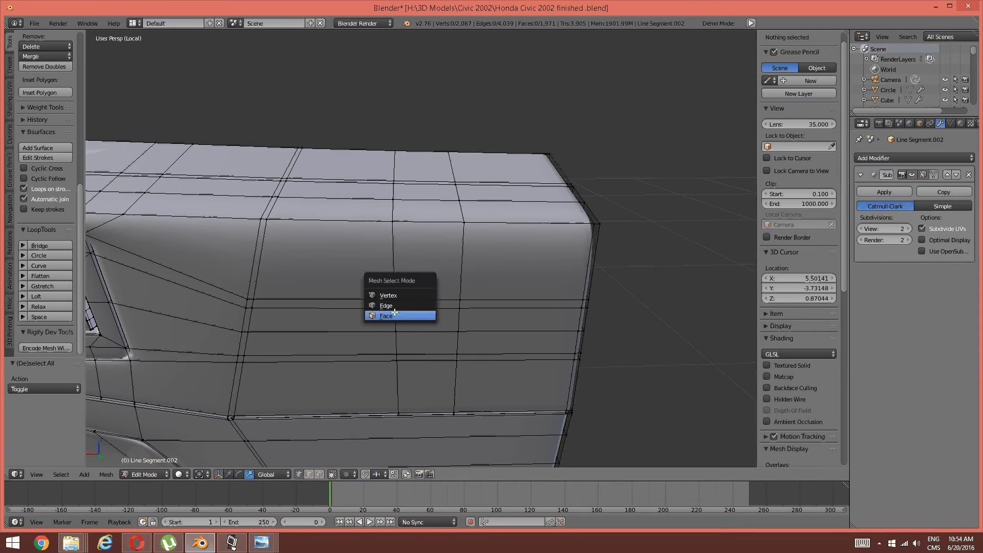
{"action": "left_click", "coordinate": [410, 314]}
{"action": "right_click", "coordinate": [410, 304]}
{"action": "right_click", "coordinate": [412, 271], "text": "shift"}
{"action": "right_click", "coordinate": [415, 214], "text": "shift"}
{"action": "middle_click_drag", "start_coordinate": [415, 215], "coordinate": [395, 244]}
{"action": "right_click", "coordinate": [395, 244]}
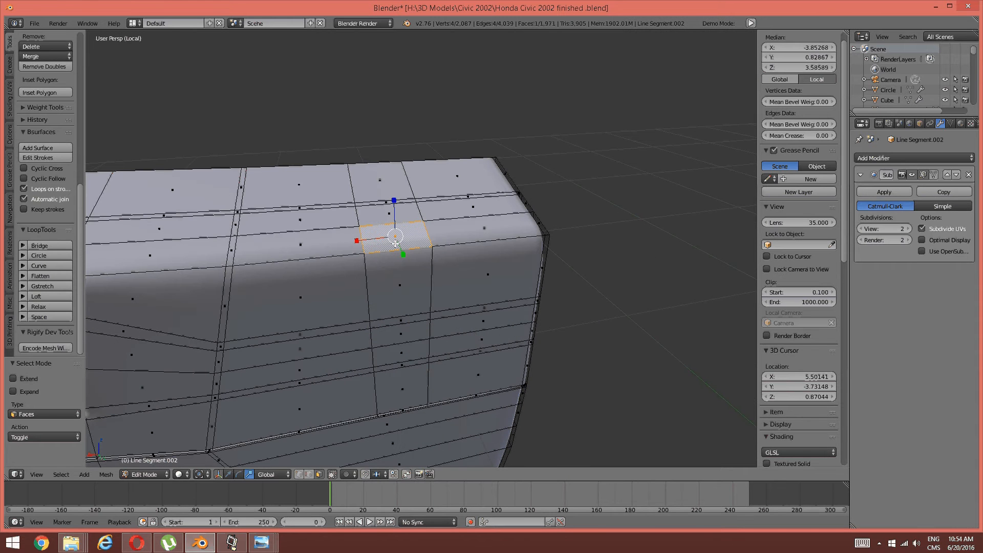
{"action": "key", "text": "x"}
{"action": "left_click", "coordinate": [396, 246]}
Step: Extrude the two faces directly below the hole inward by about 0.083 to form a notch
{"action": "right_click", "coordinate": [397, 281]}
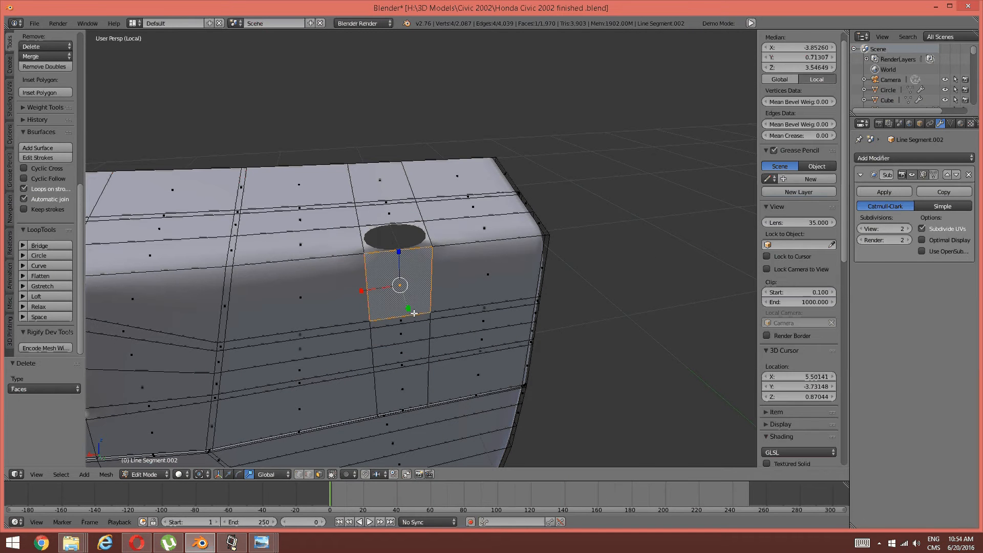
{"action": "right_click", "coordinate": [411, 316], "text": "shift"}
{"action": "middle_click_drag", "start_coordinate": [381, 291], "coordinate": [381, 327]}
{"action": "scroll", "coordinate": [373, 309], "scroll_direction": "up", "scroll_amount": 3}
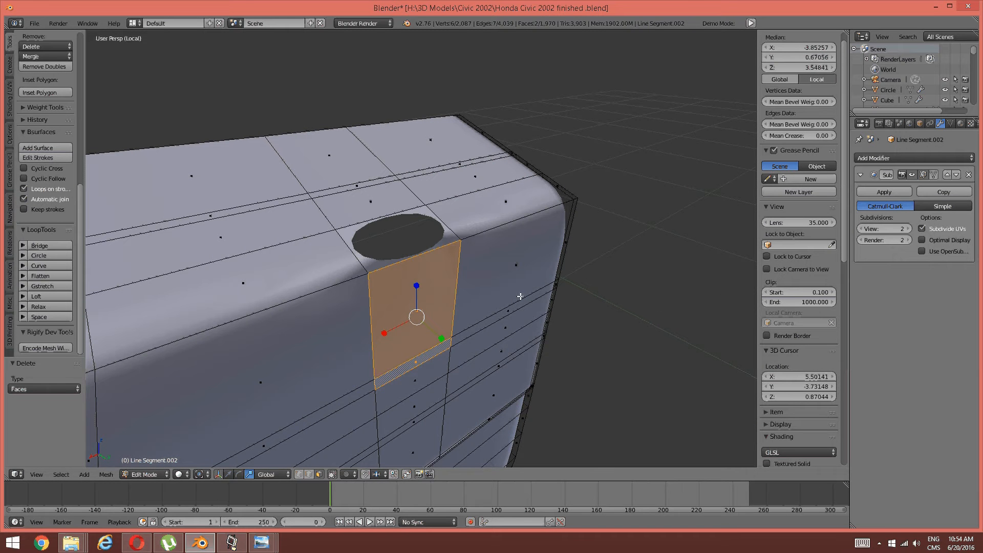
{"action": "key", "text": "e"}
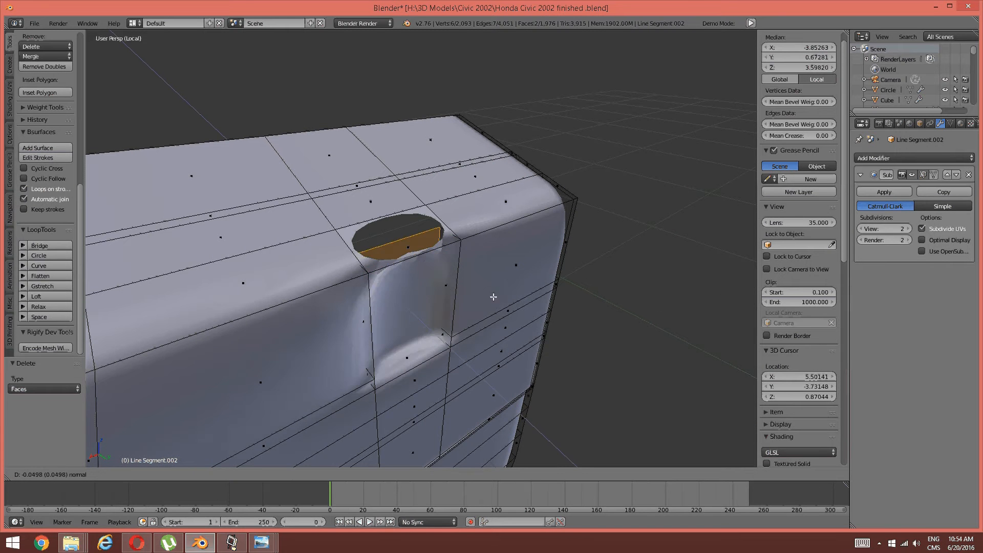
{"action": "left_click", "coordinate": [467, 291]}
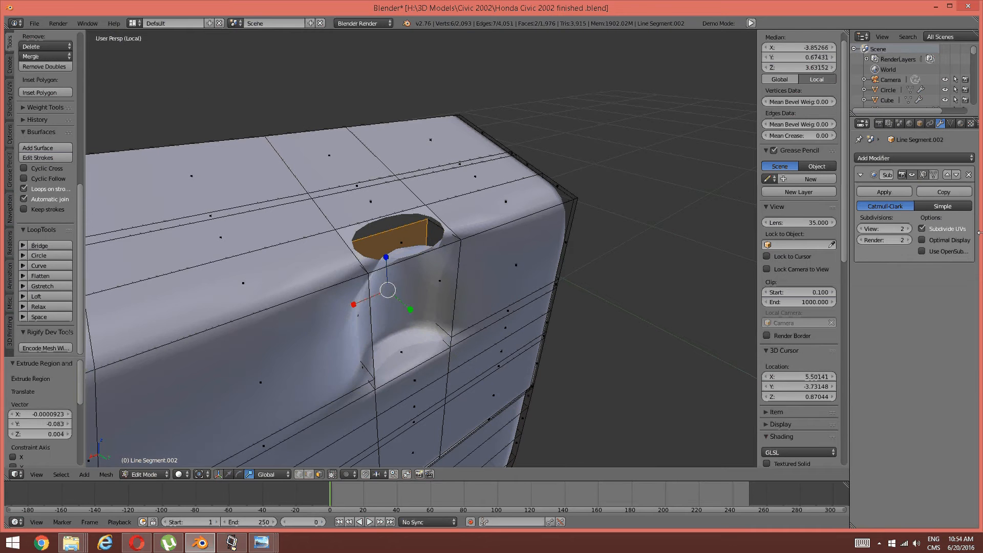
Step: Set the Subdivision Surface viewport level to 0 and delete the extruded face covering the notch's open upper side
{"action": "double_click", "coordinate": [862, 229]}
{"action": "middle_click_drag", "start_coordinate": [457, 280], "coordinate": [423, 278]}
{"action": "key", "text": "a"}
{"action": "right_click", "coordinate": [365, 256]}
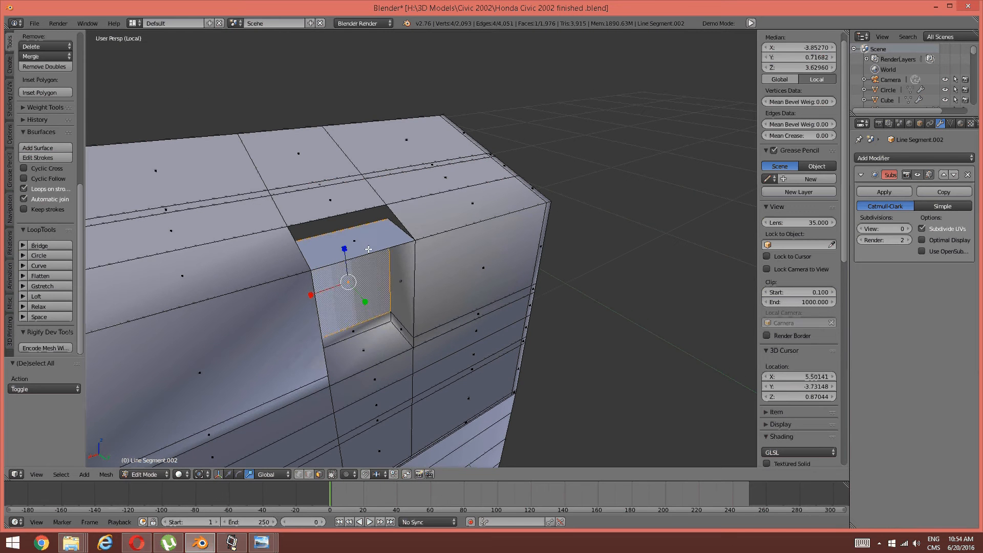
{"action": "key", "text": "x"}
{"action": "left_click", "coordinate": [367, 249]}
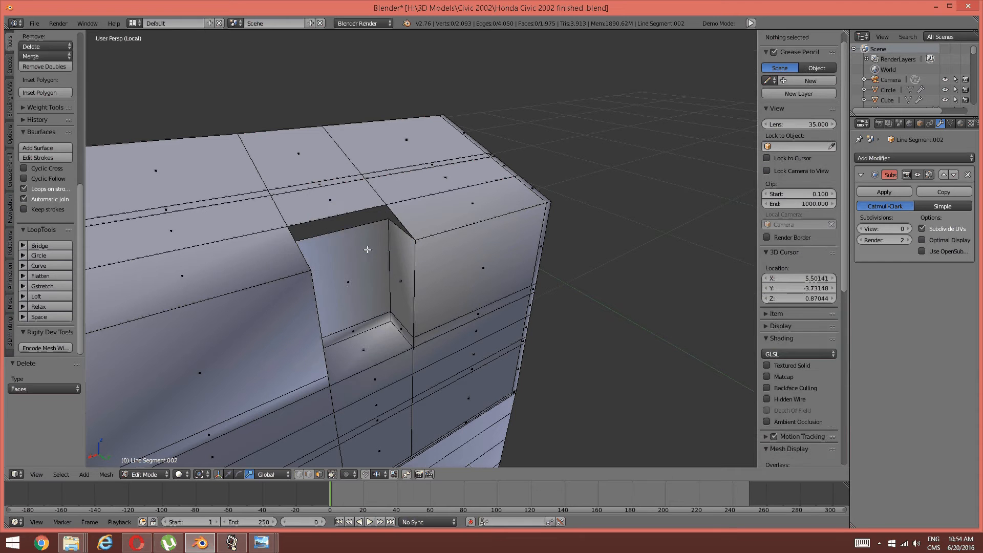
Step: In vertex select mode, merge the notch's rear upper corner vertex farther from the door handle into the adjacent hole corner
{"action": "key", "text": "ctrl+Tab"}
{"action": "left_click", "coordinate": [365, 229]}
{"action": "right_click", "coordinate": [390, 220]}
{"action": "right_click", "coordinate": [385, 208], "text": "shift"}
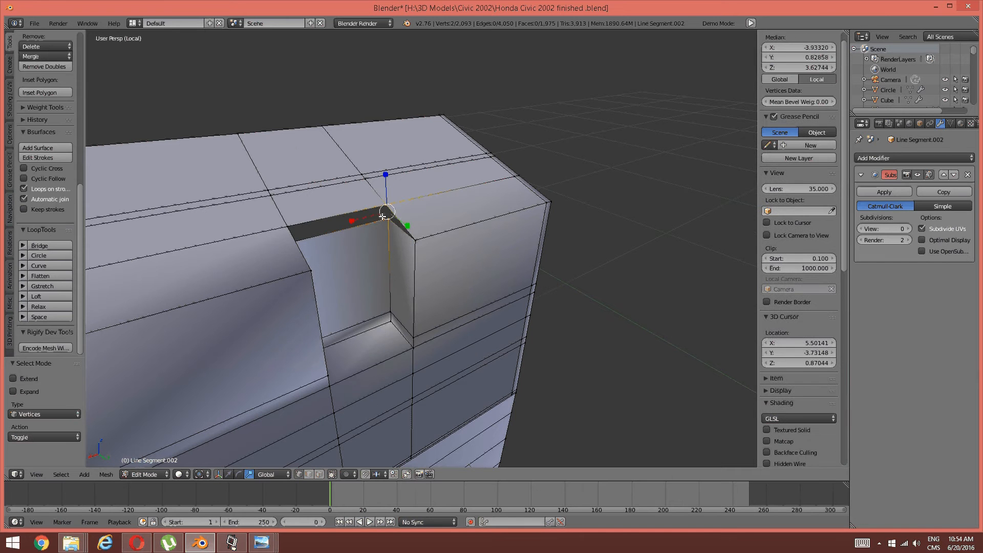
{"action": "key", "text": "alt+m"}
{"action": "left_click", "coordinate": [381, 217]}
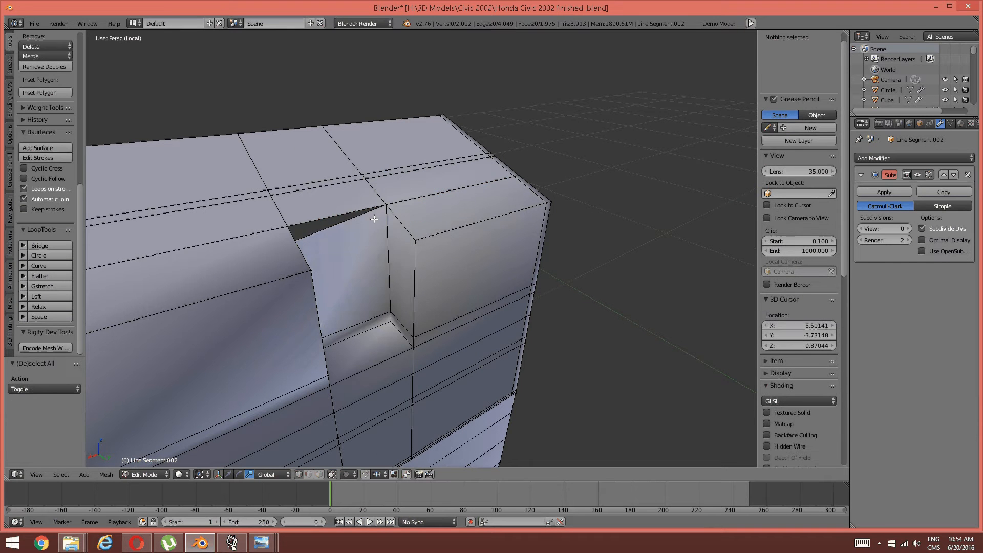
{"action": "key", "text": "a"}
Step: Merge the notch's rear upper corner vertex on the door handle side into the hole corner using At Last
{"action": "middle_click_drag", "start_coordinate": [382, 217], "coordinate": [226, 247]}
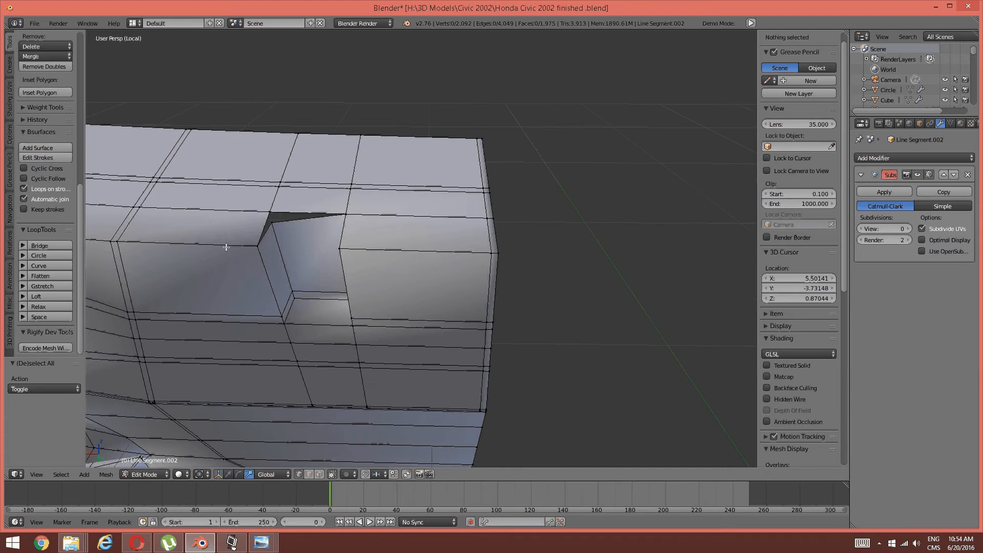
{"action": "right_click", "coordinate": [270, 226]}
{"action": "key", "text": "alt+m"}
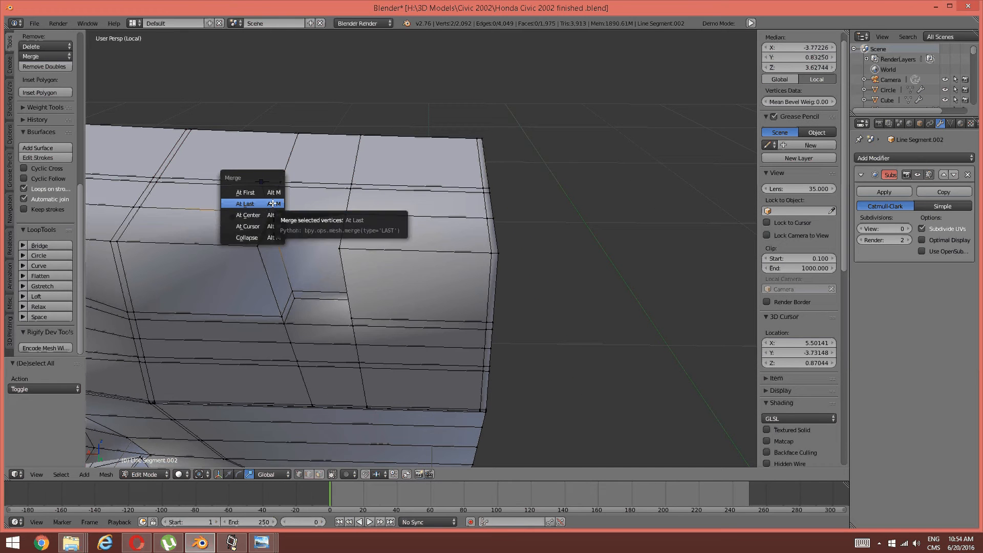
{"action": "left_click", "coordinate": [272, 204]}
{"action": "key", "text": "a"}
Step: Select the four vertices of the edge line just above the notch's floor and edge-slide them down toward the floor
{"action": "scroll", "coordinate": [268, 208], "scroll_direction": "up", "scroll_amount": 2}
{"action": "middle_click_drag", "start_coordinate": [268, 208], "coordinate": [274, 166]}
{"action": "middle_click_drag", "start_coordinate": [314, 36], "coordinate": [369, 169], "text": "shift"}
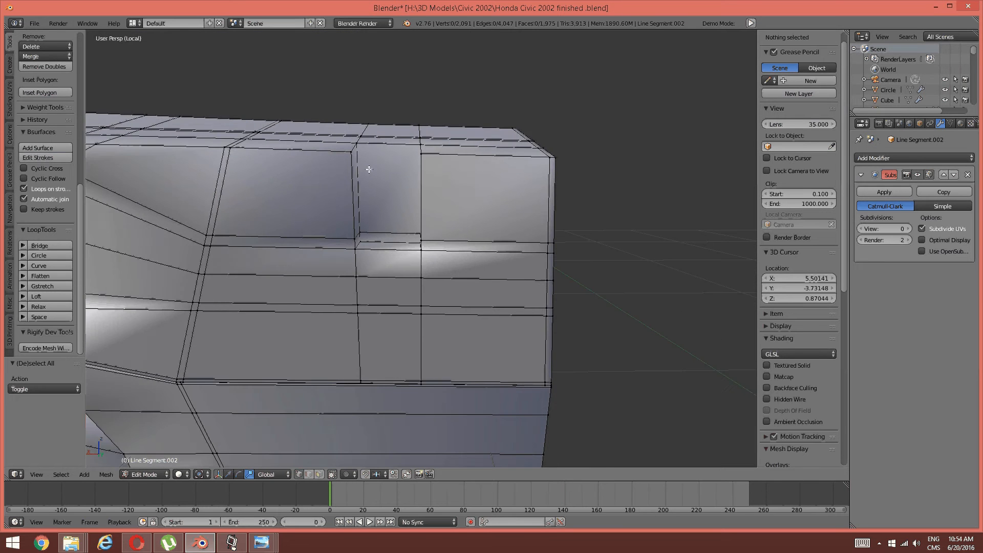
{"action": "scroll", "coordinate": [369, 170], "scroll_direction": "up", "scroll_amount": 2}
{"action": "right_click", "coordinate": [328, 237]}
{"action": "right_click", "coordinate": [331, 228], "text": "shift"}
{"action": "middle_click_drag", "start_coordinate": [397, 224], "coordinate": [476, 233]}
{"action": "right_click", "coordinate": [500, 224], "text": "shift"}
{"action": "right_click", "coordinate": [502, 224], "text": "shift"}
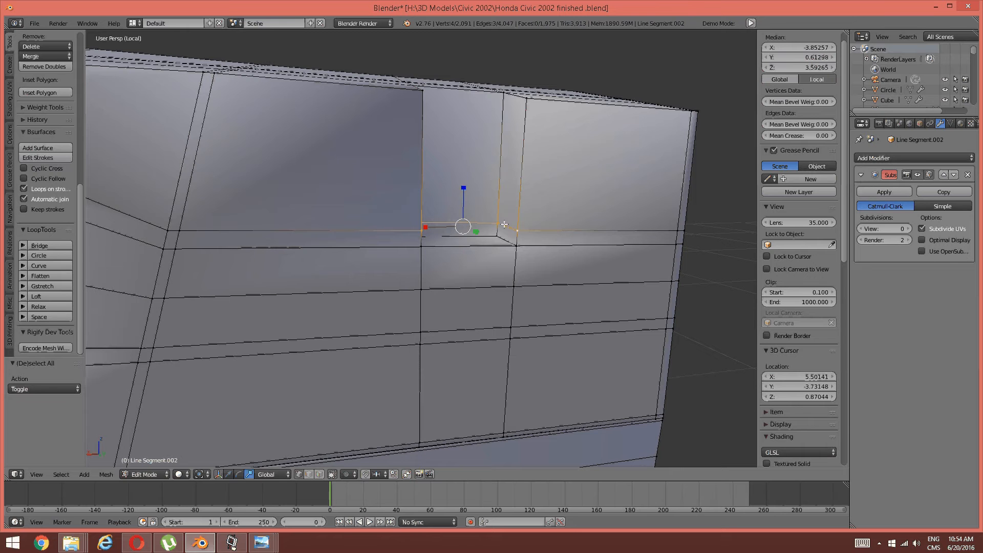
{"action": "key", "text": "ctrl+e"}
{"action": "left_click", "coordinate": [500, 226]}
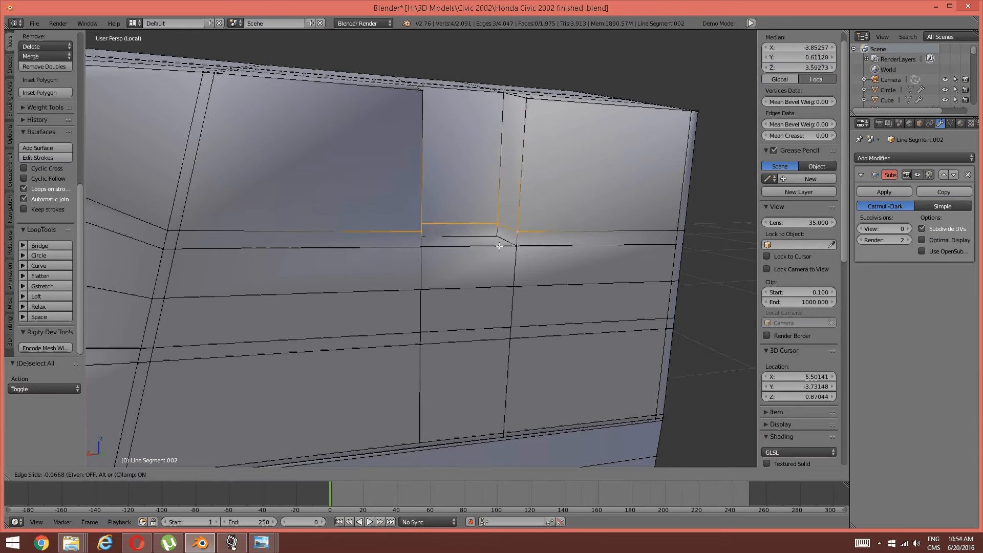
{"action": "key", "text": "a"}
Step: Add a centred horizontal loop cut across the panel end, passing through the notch's walls
{"action": "middle_click_drag", "start_coordinate": [527, 217], "coordinate": [378, 265]}
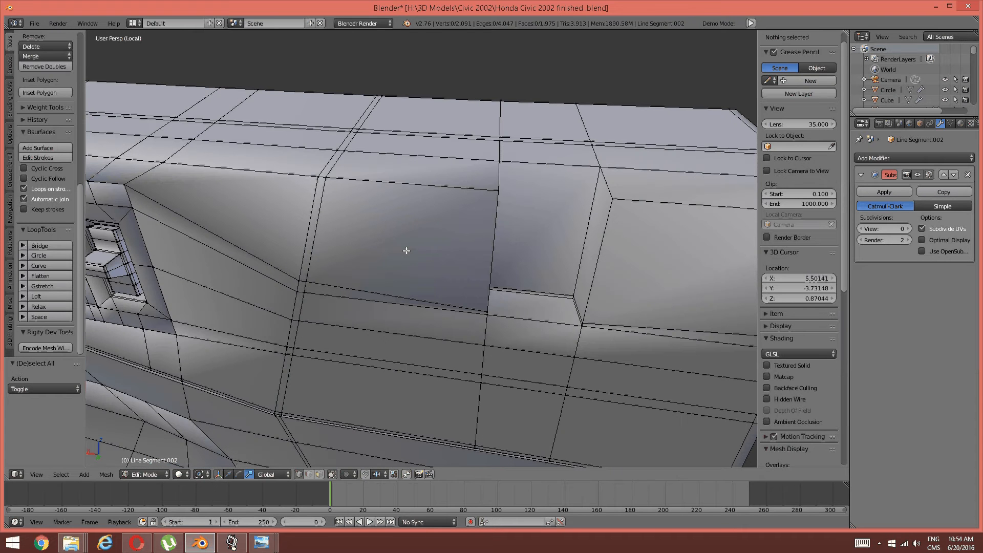
{"action": "key", "text": "ctrl+r"}
{"action": "left_click", "coordinate": [506, 248]}
{"action": "right_click", "coordinate": [488, 257]}
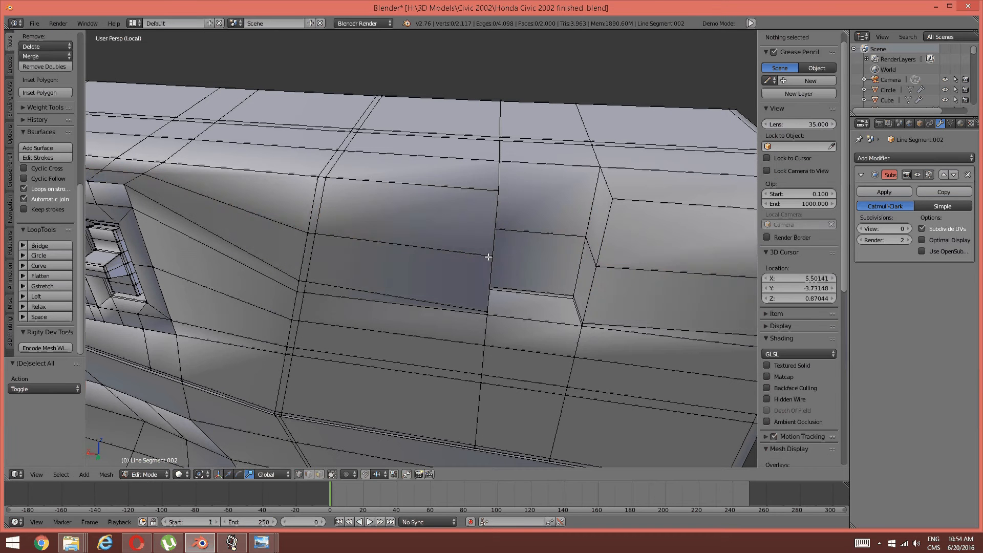
Step: Select the new loop's segment inside the notch and edge-slide it up close to the notch's upper edge
{"action": "middle_click_drag", "start_coordinate": [488, 257], "coordinate": [691, 213]}
{"action": "right_click", "coordinate": [377, 210]}
{"action": "right_click", "coordinate": [386, 206], "text": "shift"}
{"action": "right_click", "coordinate": [677, 213], "text": "ctrl"}
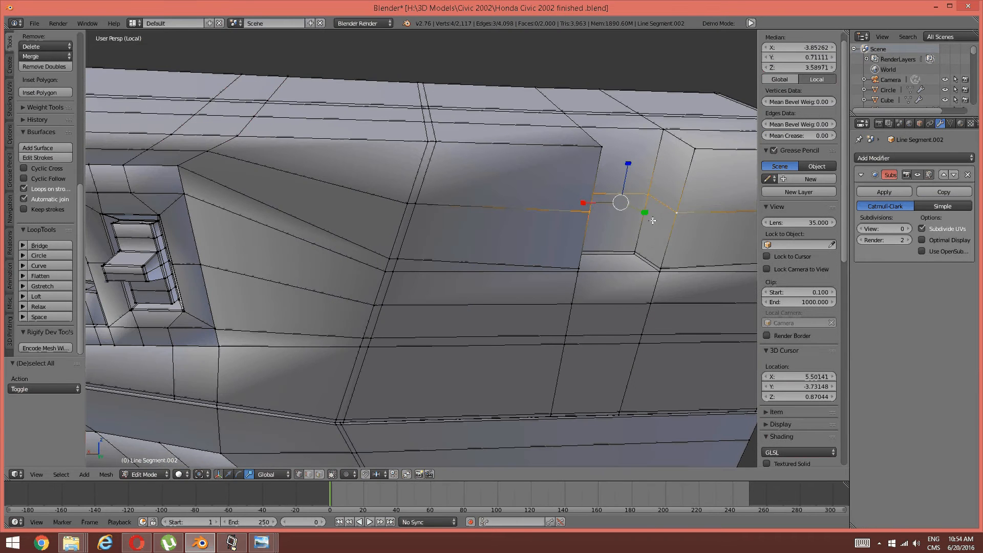
{"action": "key", "text": "ctrl+e"}
{"action": "left_click", "coordinate": [648, 240]}
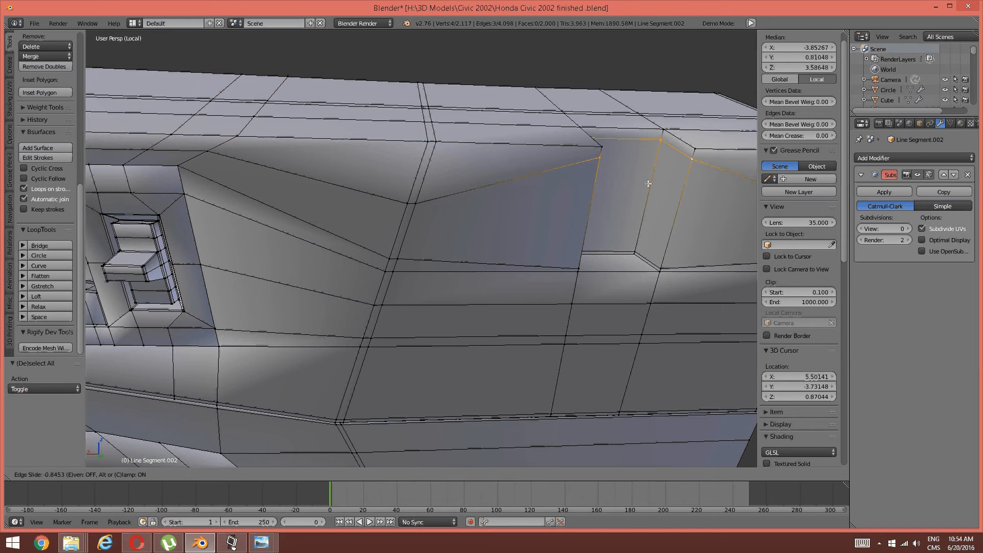
{"action": "left_click", "coordinate": [648, 183]}
{"action": "key", "text": "a"}
Step: Slide the segment's two front vertices, one on each side of the notch opening, slightly down along their edges
{"action": "middle_click_drag", "start_coordinate": [693, 169], "coordinate": [647, 173]}
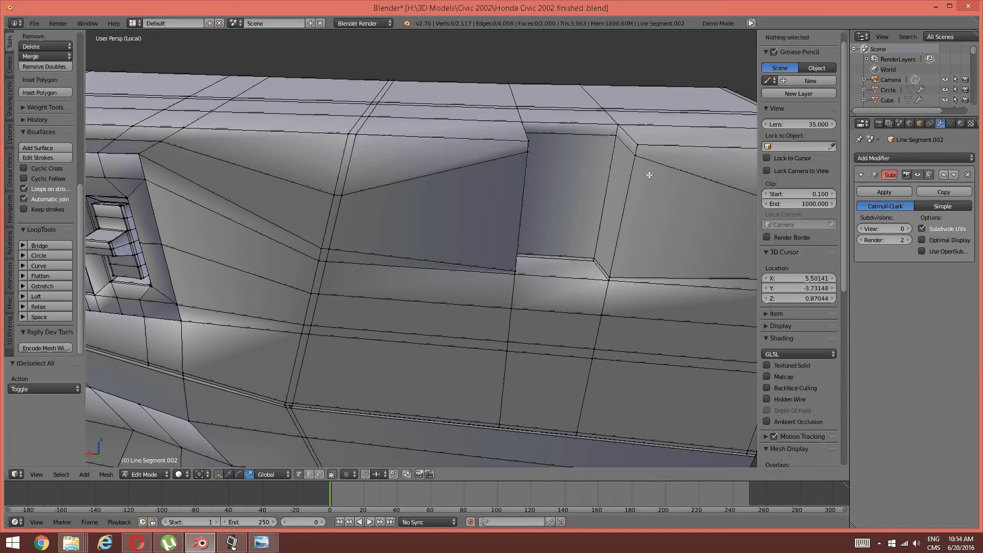
{"action": "right_click", "coordinate": [638, 158]}
{"action": "right_click", "coordinate": [528, 152], "text": "shift"}
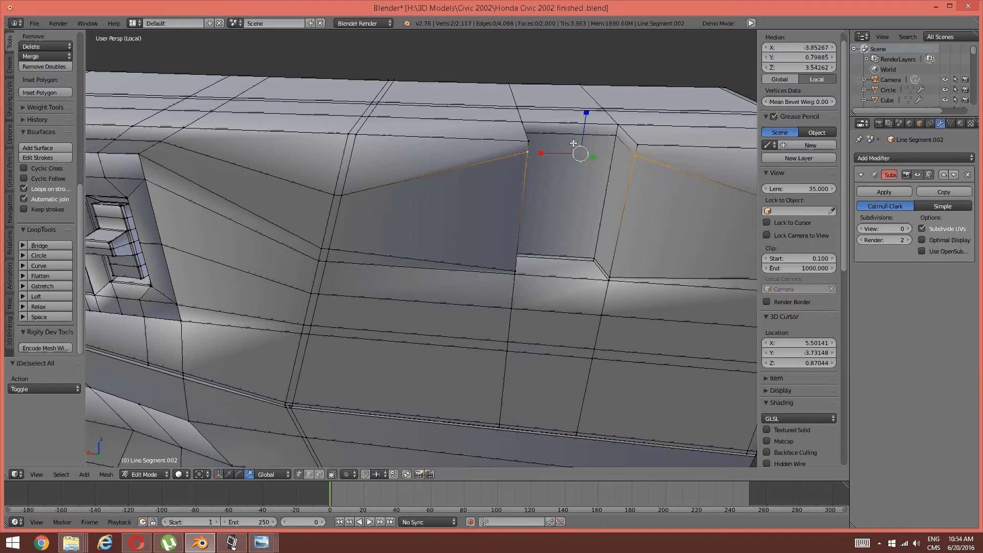
{"action": "key", "text": "shift+v"}
{"action": "left_click", "coordinate": [573, 160]}
{"action": "key", "text": "a"}
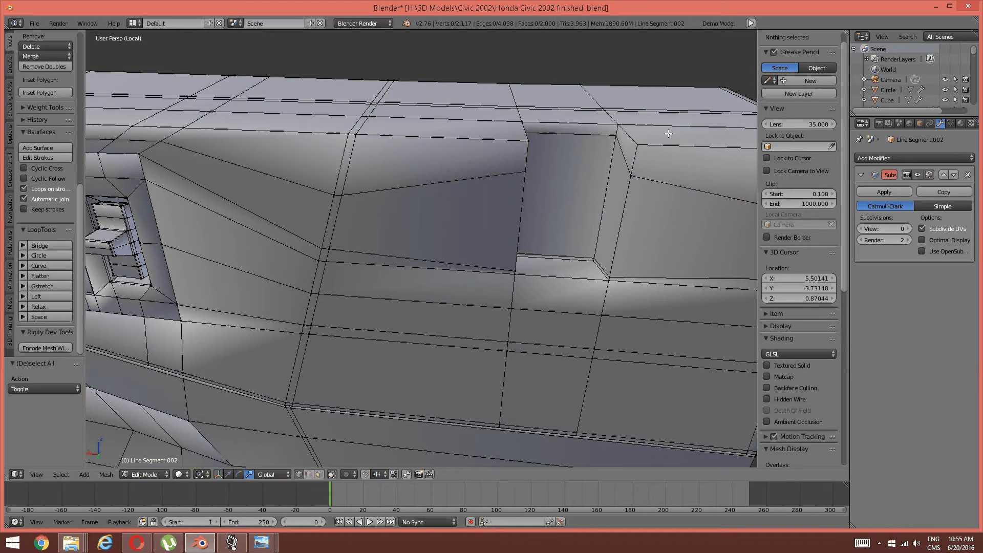
Step: Add a loop cut along the panel's rounded upper edge that runs through the notch's side walls and floor
{"action": "middle_click_drag", "start_coordinate": [668, 134], "coordinate": [441, 199]}
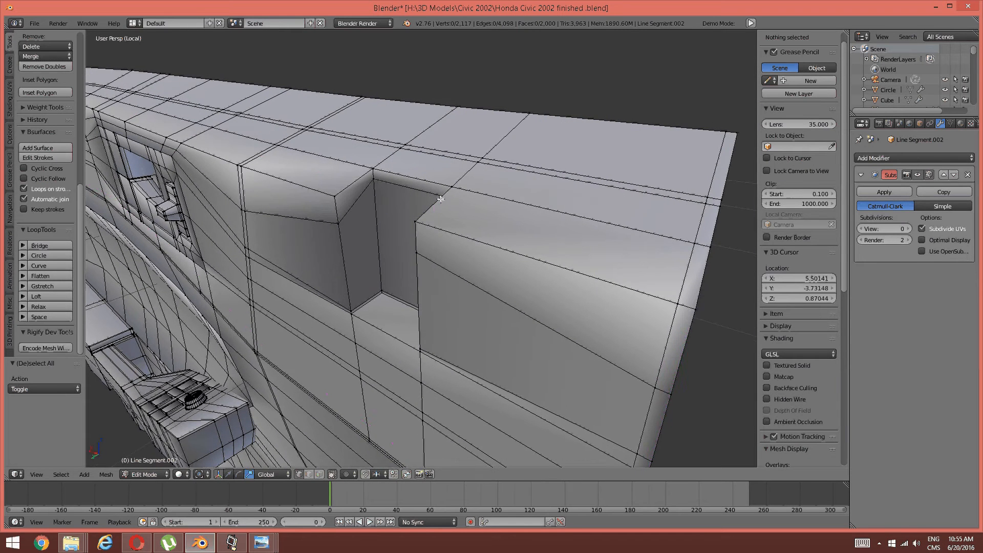
{"action": "key", "text": "ctrl+r"}
{"action": "left_click", "coordinate": [441, 199]}
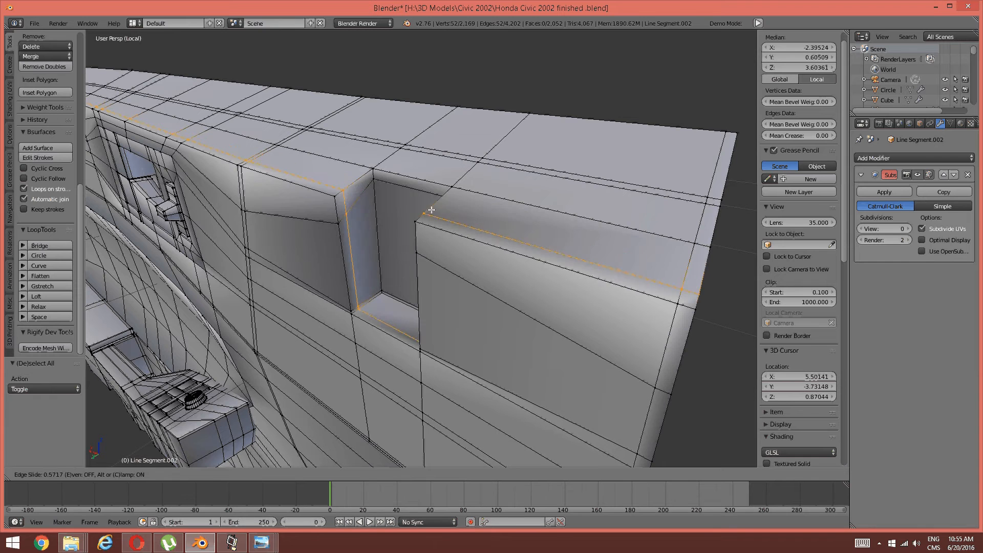
{"action": "left_click", "coordinate": [439, 199]}
Step: Select the new loop's segment across the notch's walls and floor and edge-slide it toward the notch's front rim
{"action": "middle_click_drag", "start_coordinate": [371, 287], "coordinate": [444, 311]}
{"action": "right_click", "coordinate": [396, 301]}
{"action": "right_click", "coordinate": [675, 283], "text": "shift"}
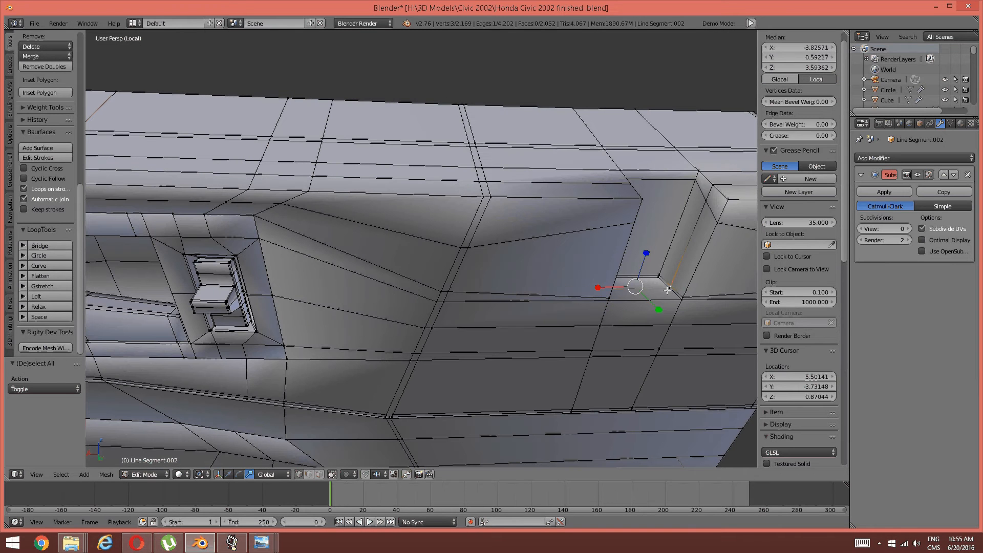
{"action": "right_click", "coordinate": [647, 287], "text": "shift"}
{"action": "middle_click_drag", "start_coordinate": [661, 277], "coordinate": [652, 277]}
{"action": "right_click", "coordinate": [663, 243], "text": "shift"}
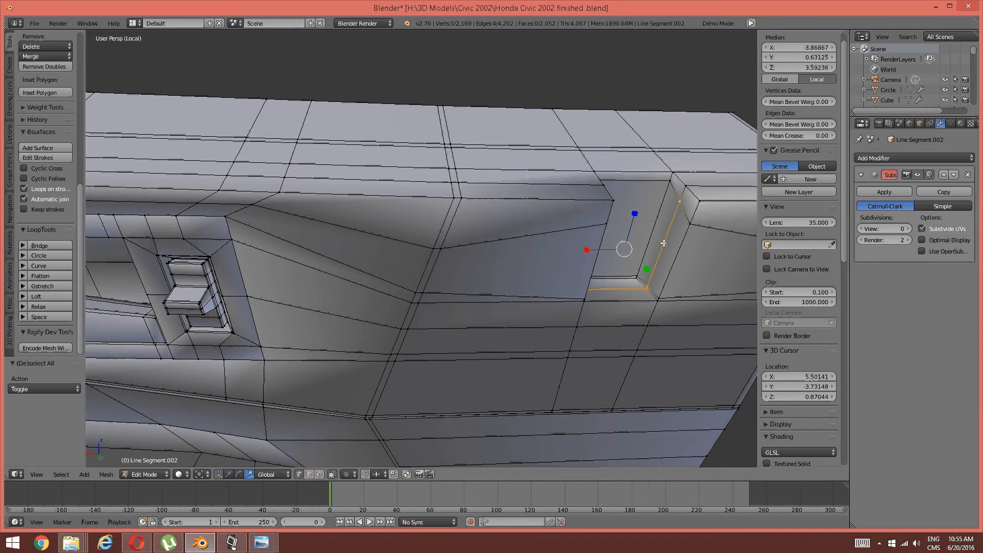
{"action": "key", "text": "ctrl+e"}
{"action": "left_click", "coordinate": [664, 243]}
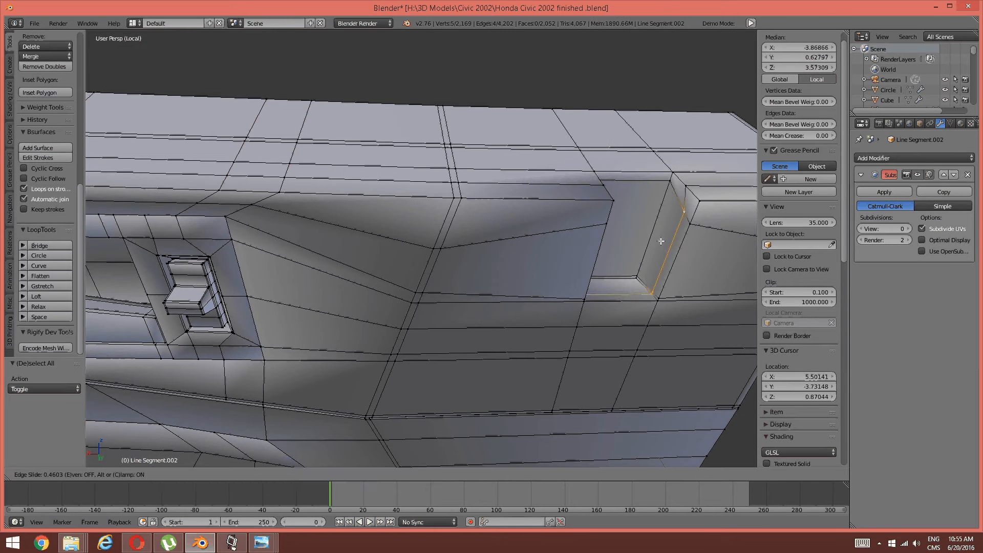
{"action": "left_click", "coordinate": [668, 244]}
{"action": "key", "text": "a"}
Step: Add another loop cut through the notch's side walls and floor, slid close to the notch's back wall
{"action": "middle_click_drag", "start_coordinate": [704, 225], "coordinate": [602, 254]}
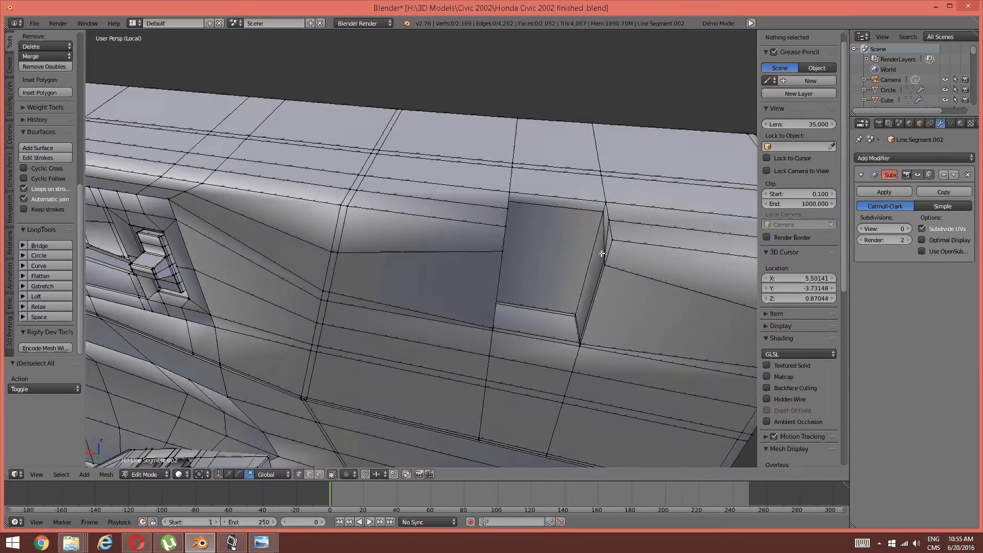
{"action": "key", "text": "ctrl+r"}
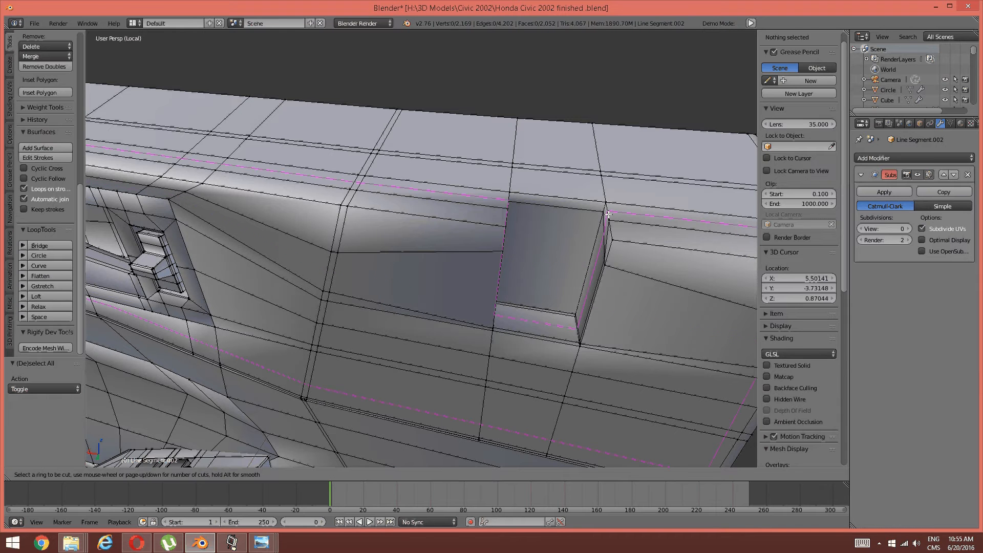
{"action": "left_click", "coordinate": [608, 214]}
{"action": "left_click", "coordinate": [613, 207]}
{"action": "key", "text": "a"}
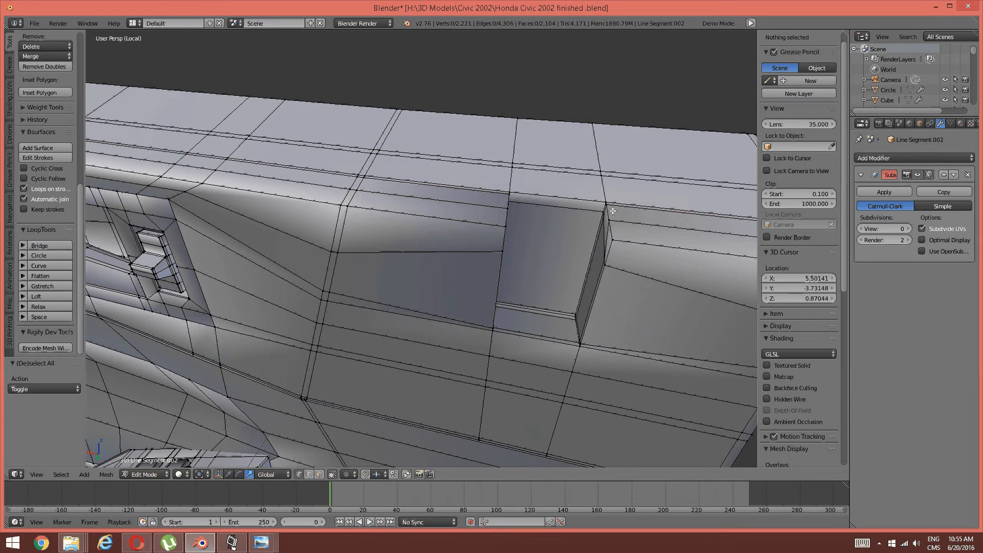
Step: Set the Subdivision Surface viewport level to 2
{"action": "middle_click_drag", "start_coordinate": [613, 207], "coordinate": [588, 213]}
{"action": "left_click", "coordinate": [910, 228]}
{"action": "left_click", "coordinate": [909, 228]}
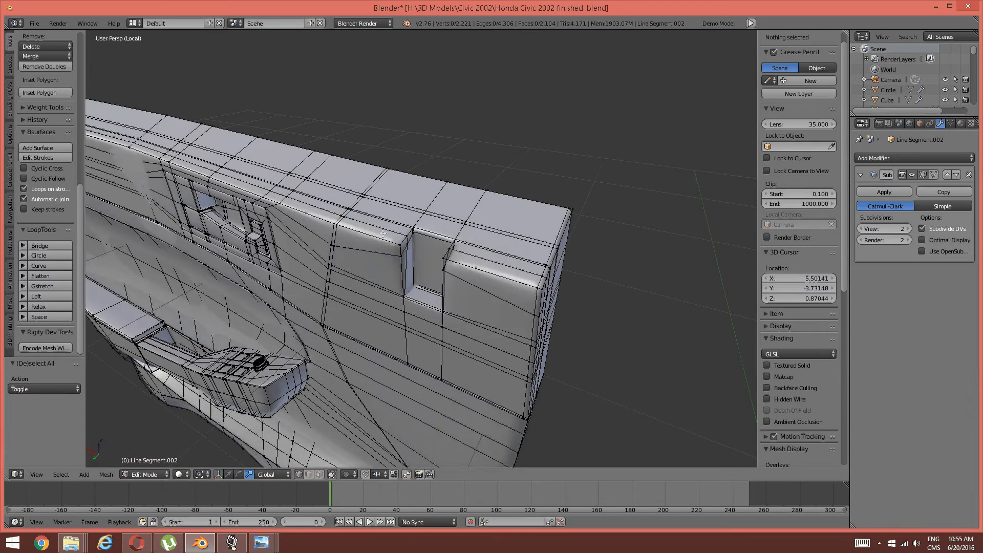
Step: Select the two rim vertices on opposite sides of the notch and slide them up toward the panel's upper edge
{"action": "scroll", "coordinate": [220, 341], "scroll_direction": "down", "scroll_amount": 3}
{"action": "middle_click_drag", "start_coordinate": [213, 345], "coordinate": [431, 273]}
{"action": "scroll", "coordinate": [467, 246], "scroll_direction": "up", "scroll_amount": 2}
{"action": "scroll", "coordinate": [431, 273], "scroll_direction": "up", "scroll_amount": 2}
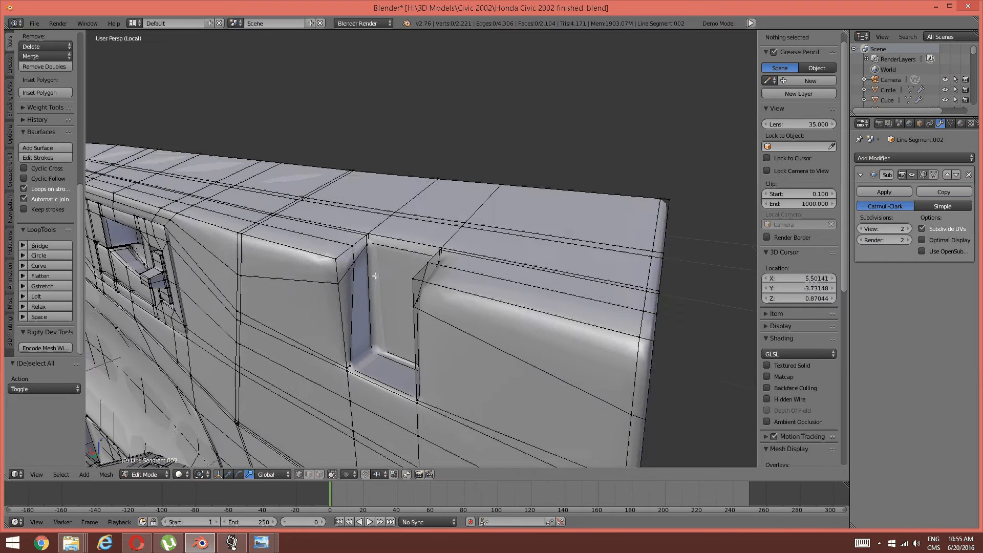
{"action": "right_click", "coordinate": [338, 282]}
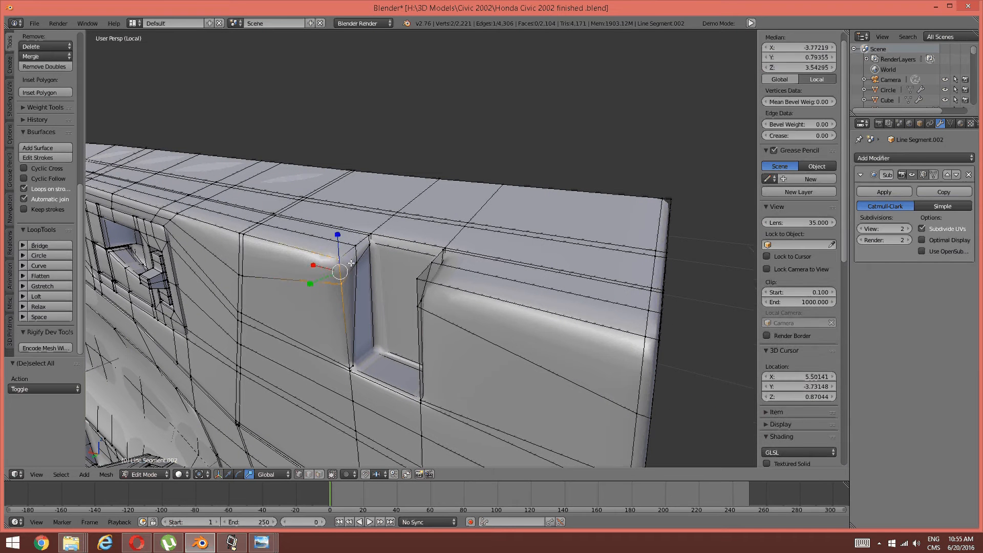
{"action": "right_click", "coordinate": [418, 303], "text": "shift"}
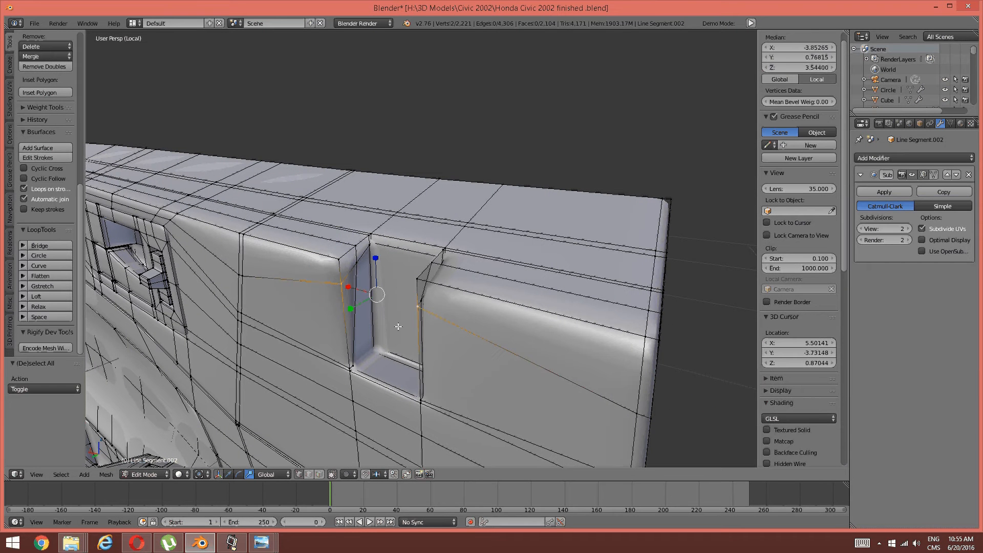
{"action": "key", "text": "a"}
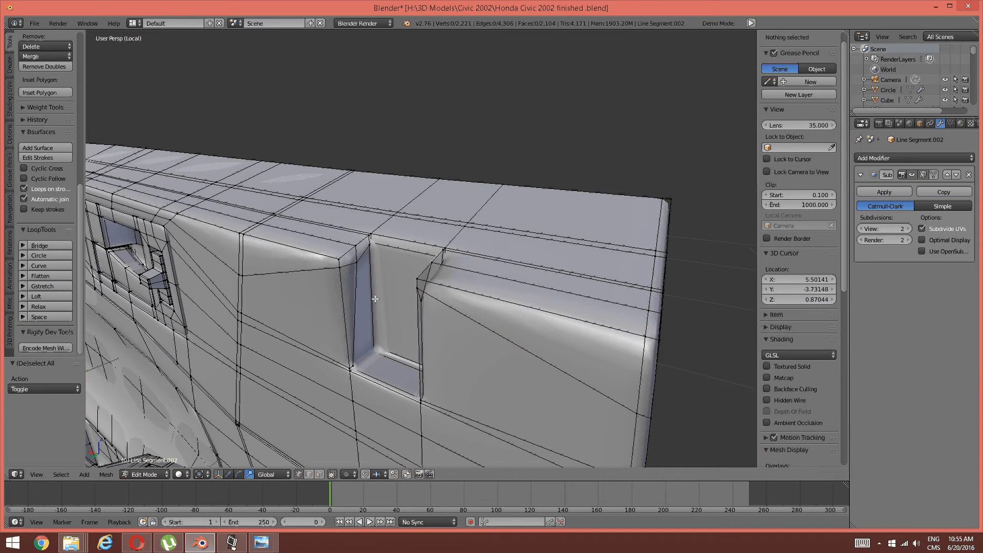
{"action": "right_click", "coordinate": [357, 269]}
{"action": "middle_click_drag", "start_coordinate": [378, 311], "coordinate": [446, 314]}
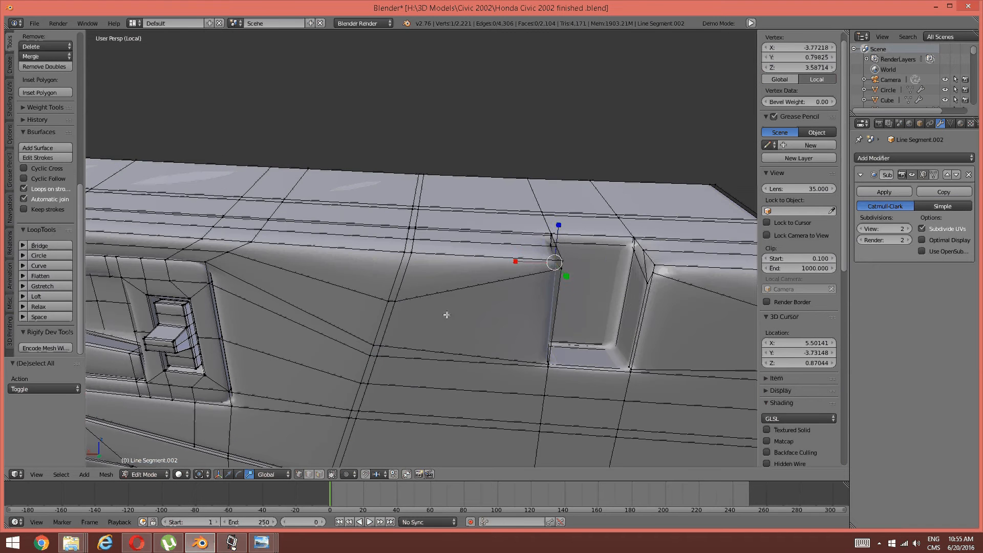
{"action": "right_click", "coordinate": [647, 282], "text": "shift"}
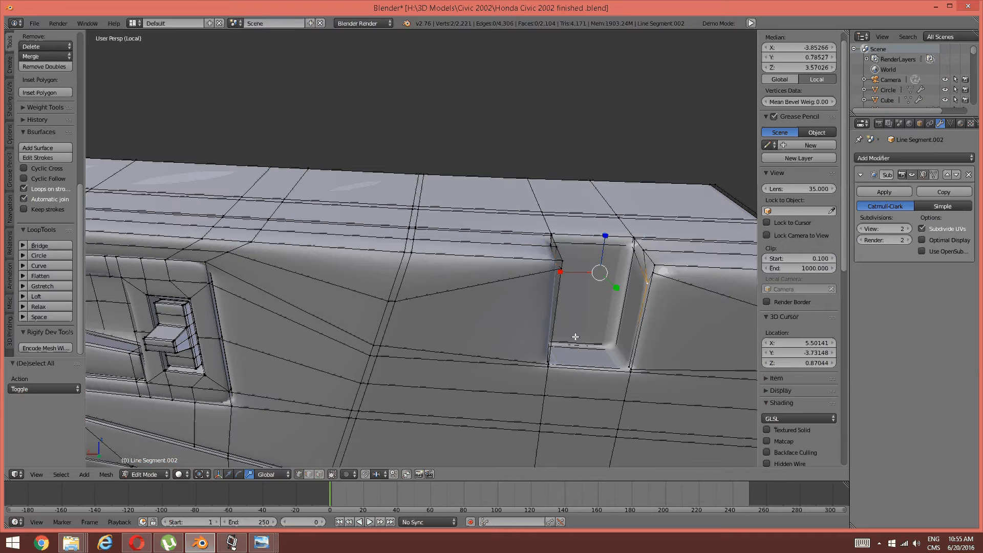
{"action": "key", "text": "shift+v"}
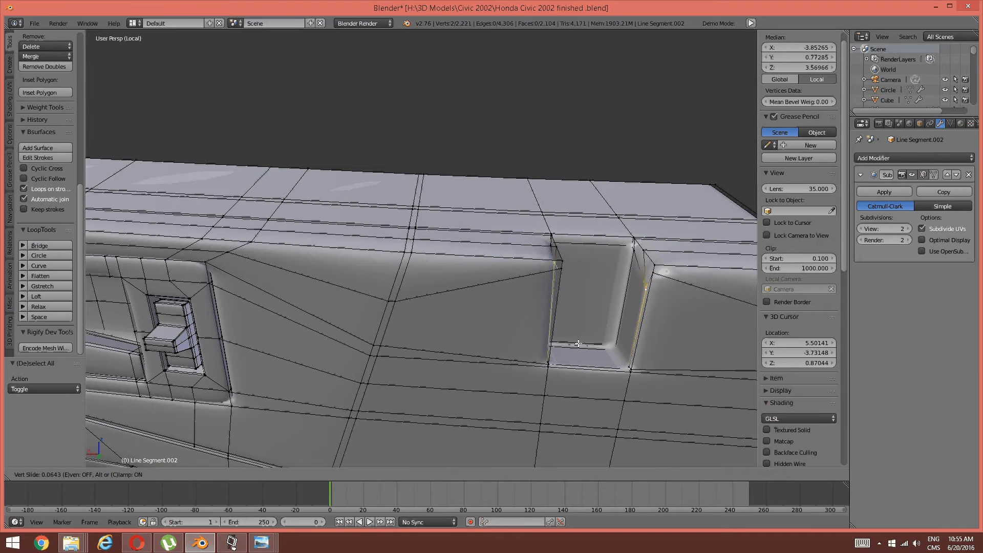
{"action": "left_click", "coordinate": [577, 307]}
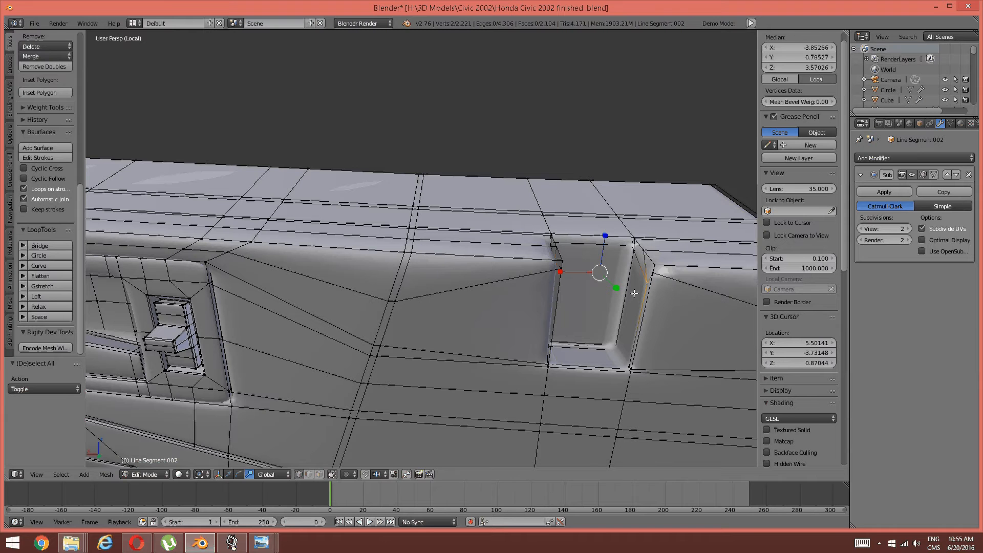
{"action": "key", "text": "shift+v"}
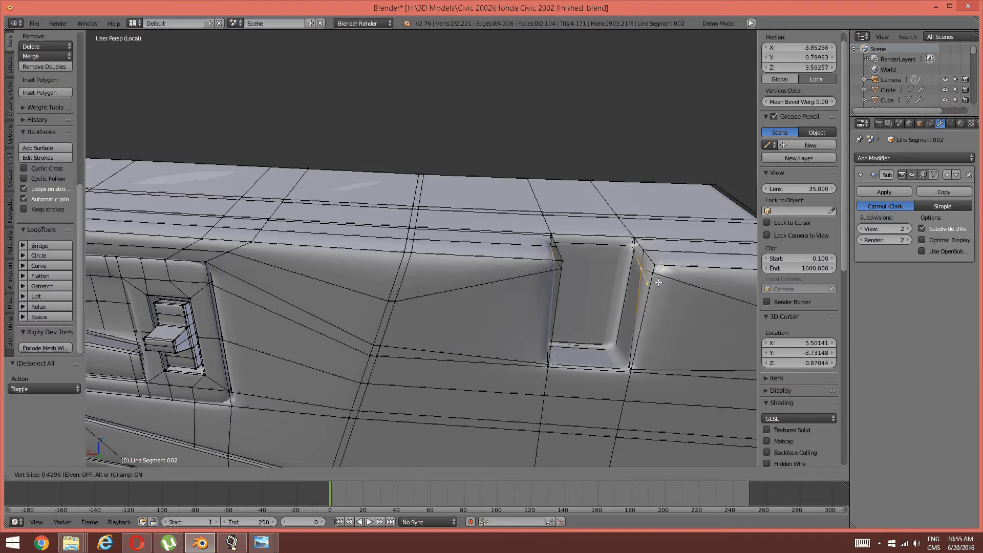
{"action": "left_click", "coordinate": [688, 276]}
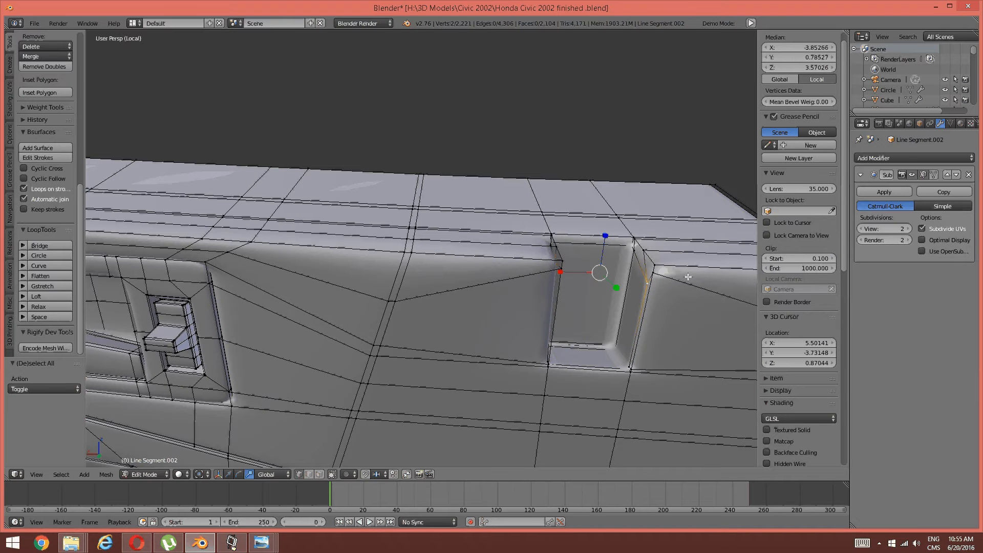
Step: Add a loop cut between the notch and the panel's near end, slid close to the notch's side wall
{"action": "middle_click_drag", "start_coordinate": [613, 309], "coordinate": [582, 266]}
{"action": "key", "text": "a"}
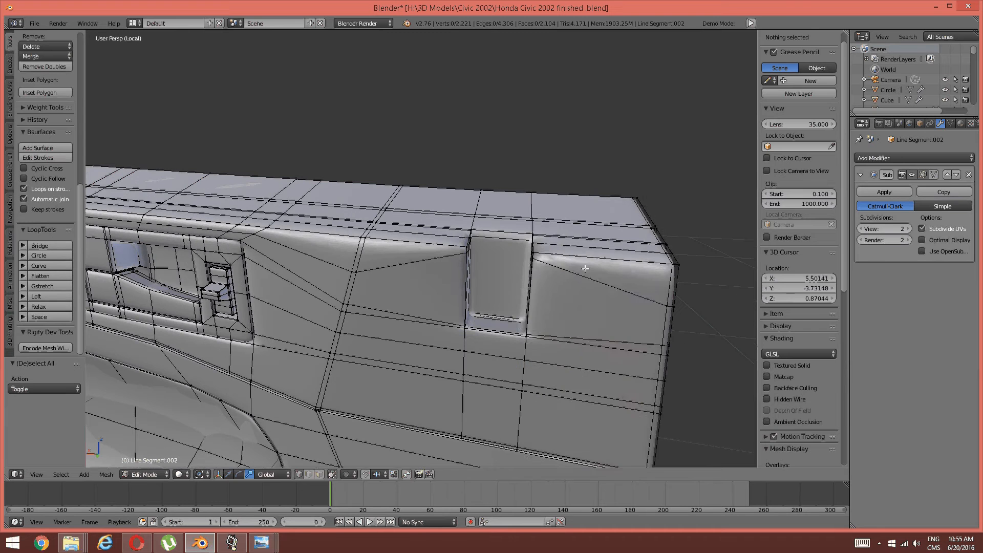
{"action": "key", "text": "ctrl+r"}
{"action": "left_click", "coordinate": [583, 264]}
{"action": "left_click", "coordinate": [540, 259]}
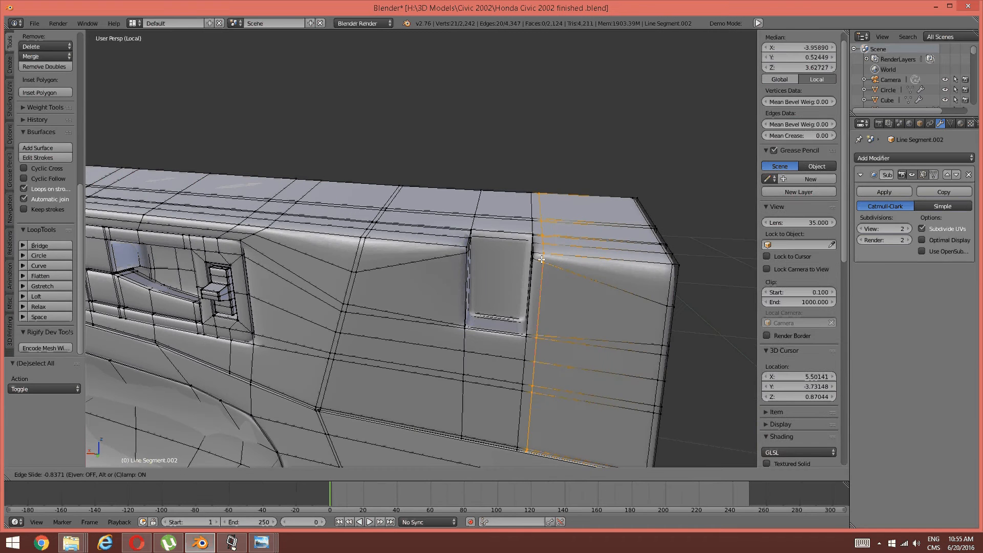
{"action": "key", "text": "a"}
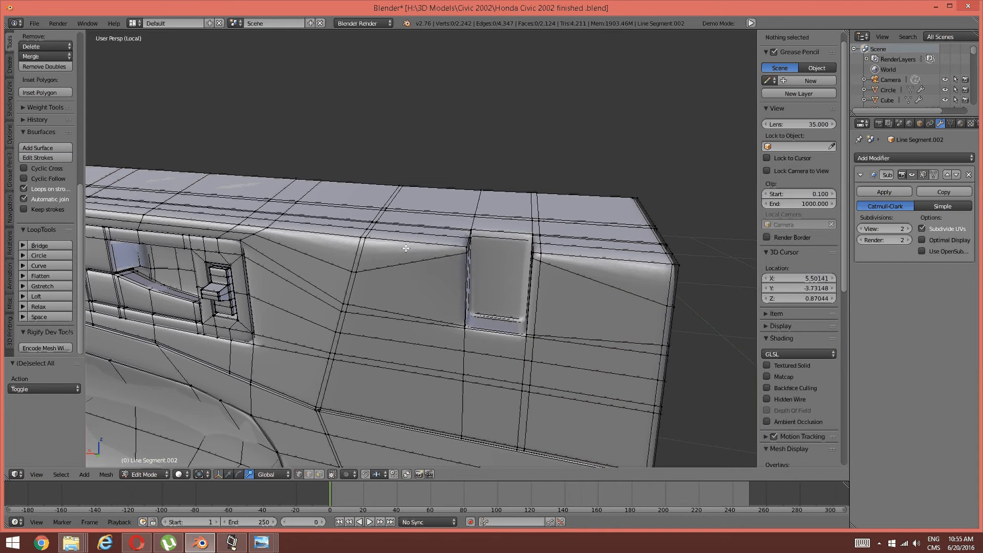
Step: Add a matching loop cut on the notch's other side, slid close to that side wall
{"action": "key", "text": "ctrl+r"}
{"action": "left_click", "coordinate": [451, 244]}
{"action": "left_click", "coordinate": [452, 244]}
{"action": "key", "text": "a"}
Step: Select the three faces of the notch's back wall in face mode and duplicate them in place
{"action": "middle_click_drag", "start_coordinate": [452, 244], "coordinate": [502, 284]}
{"action": "key", "text": "ctrl+Tab"}
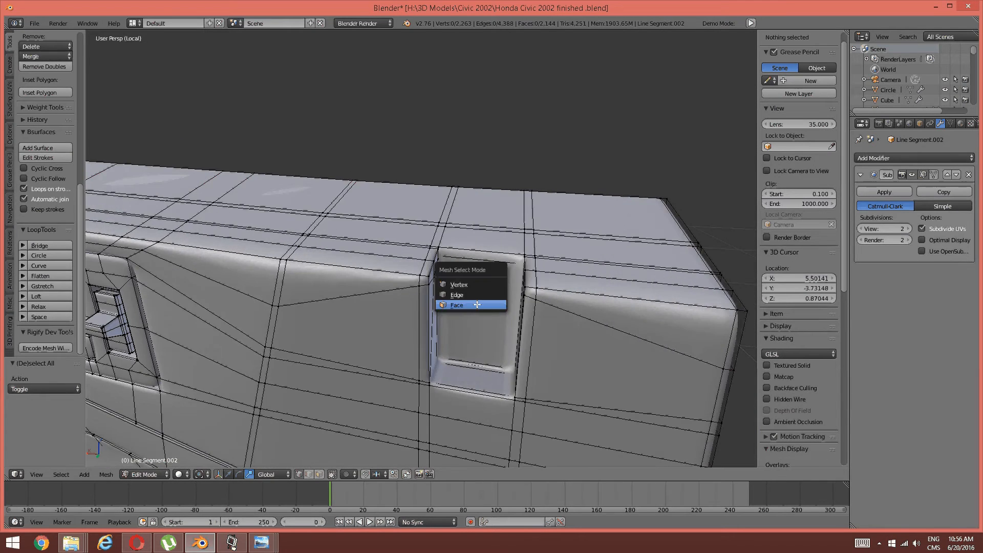
{"action": "left_click", "coordinate": [472, 305]}
{"action": "right_click", "coordinate": [479, 335]}
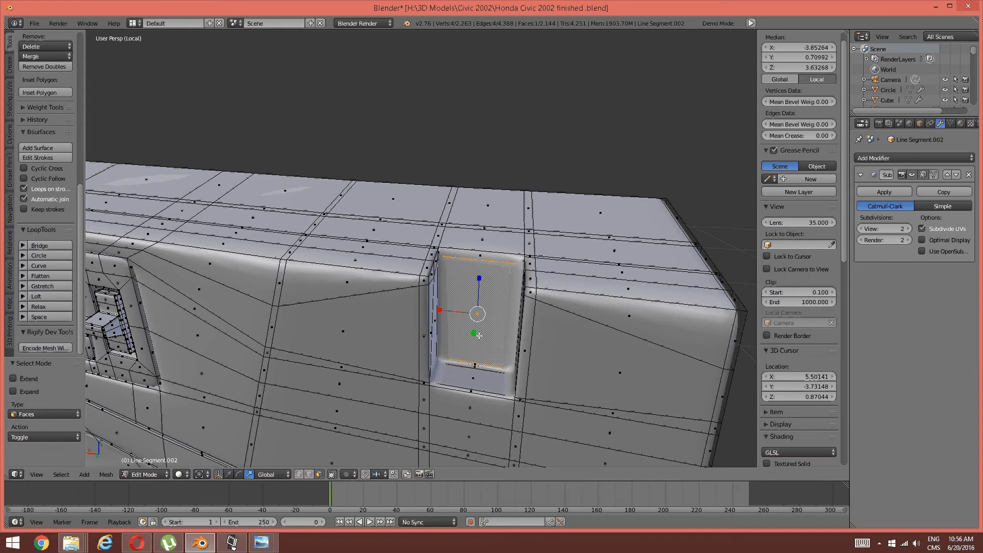
{"action": "right_click", "coordinate": [476, 366], "text": "shift"}
{"action": "right_click", "coordinate": [480, 256], "text": "shift"}
{"action": "middle_click_drag", "start_coordinate": [499, 283], "coordinate": [527, 281]}
{"action": "key", "text": "shift+d"}
{"action": "right_click", "coordinate": [561, 308]}
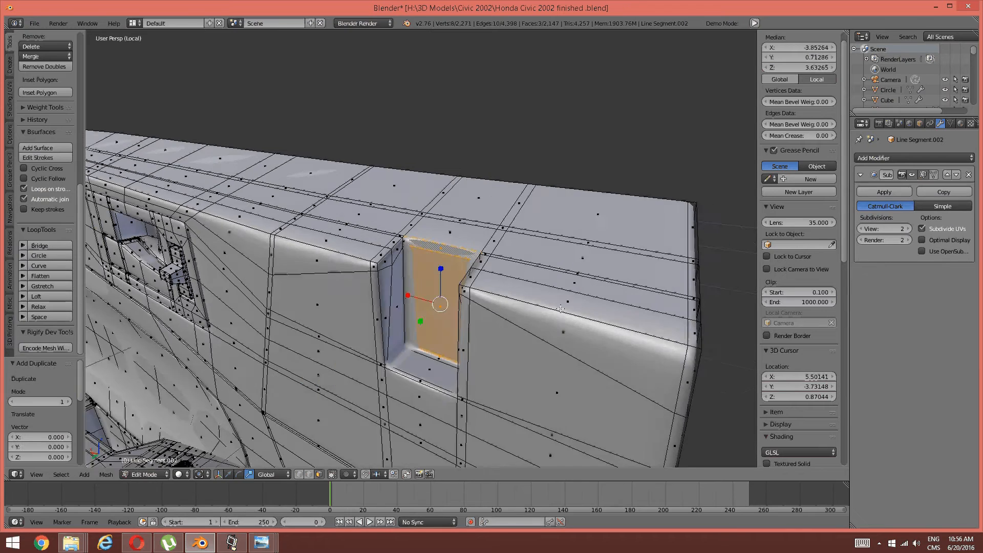
Step: Try to move the duplicated back-wall faces along the global Y axis toward the notch's front opening
{"action": "middle_click_drag", "start_coordinate": [561, 309], "coordinate": [530, 327]}
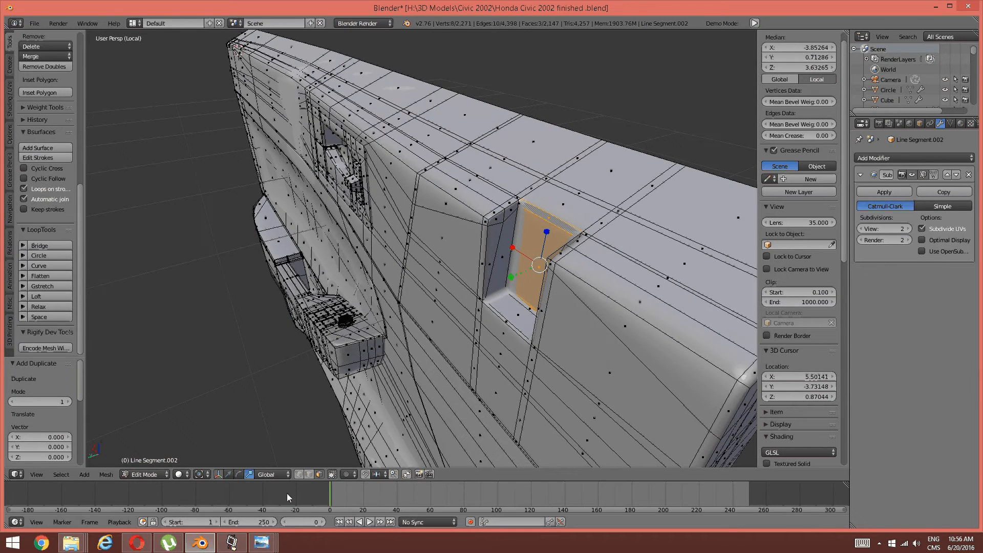
{"action": "left_click", "coordinate": [229, 475]}
{"action": "middle_click_drag", "start_coordinate": [497, 292], "coordinate": [457, 313]}
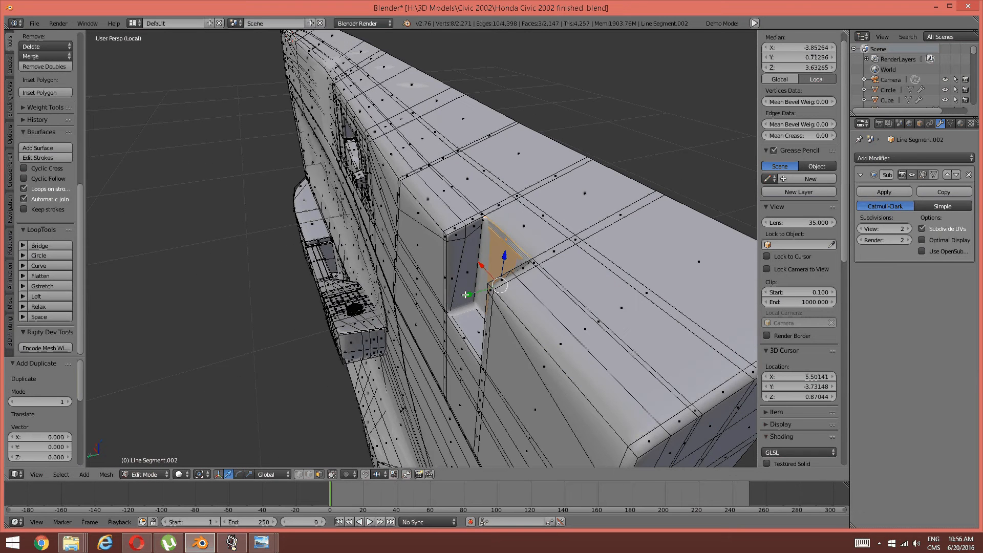
{"action": "key", "text": "g"}
{"action": "key", "text": "y"}
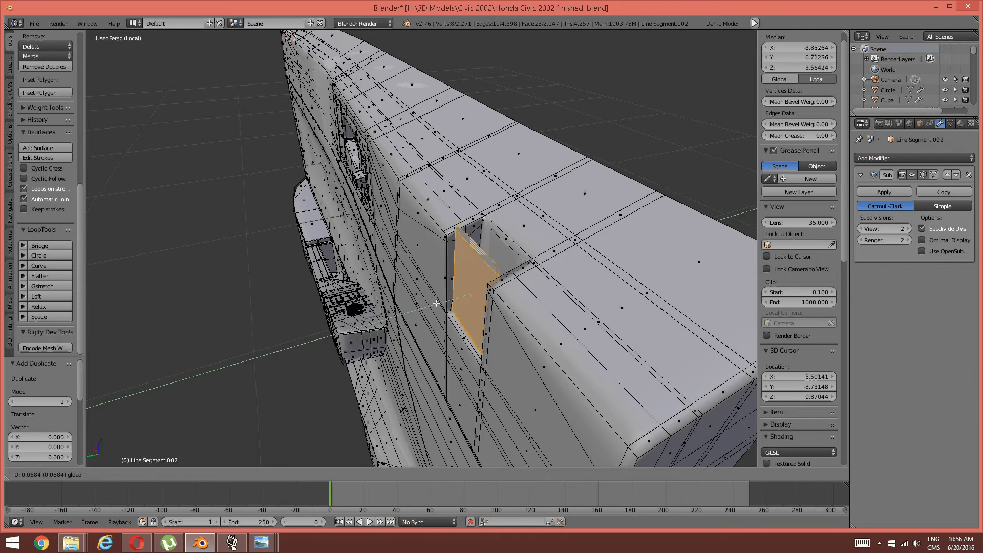
{"action": "left_click", "coordinate": [437, 303]}
Step: Extrude the duplicated back-wall faces about 0.05 toward the notch's opening to form a block
{"action": "middle_click_drag", "start_coordinate": [441, 303], "coordinate": [465, 302]}
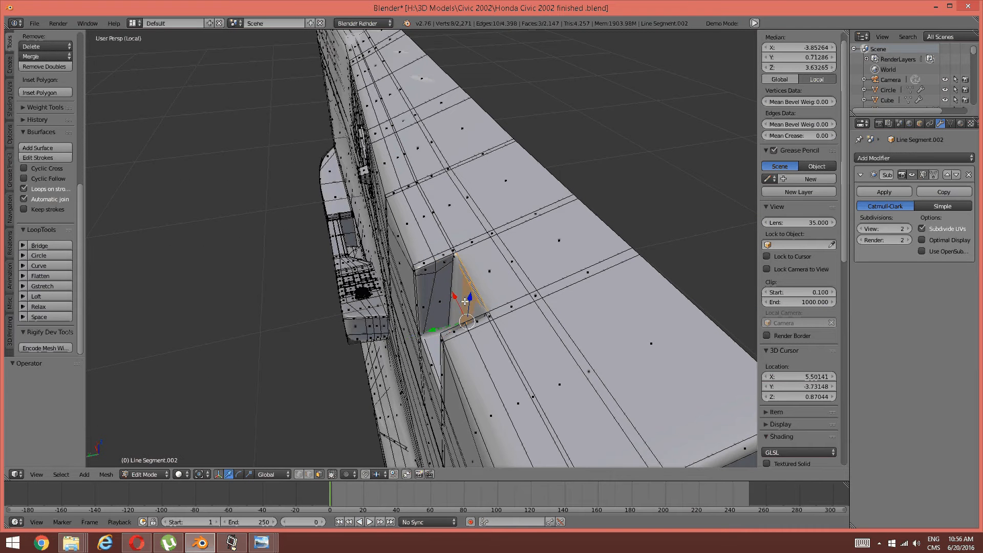
{"action": "key", "text": "e"}
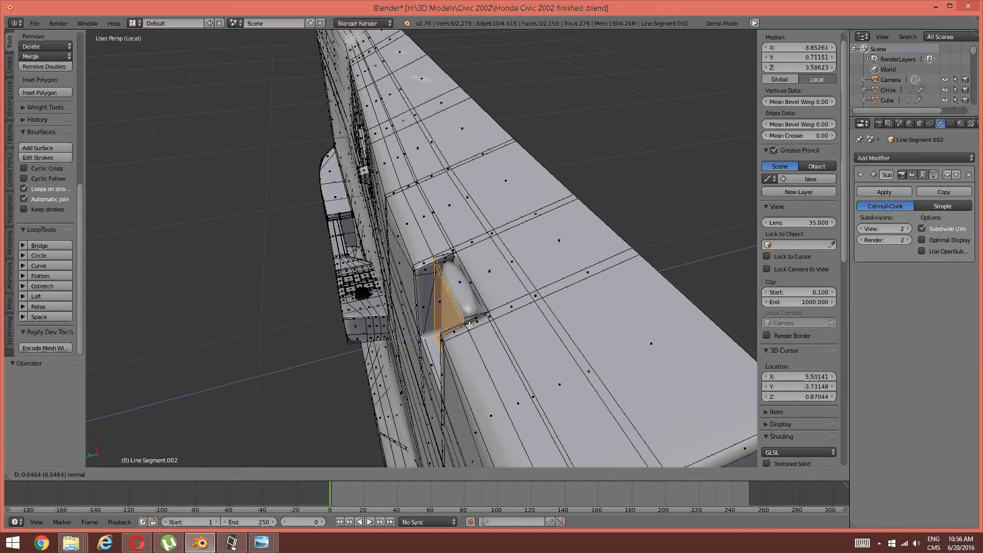
{"action": "left_click", "coordinate": [469, 325]}
{"action": "middle_click_drag", "start_coordinate": [468, 324], "coordinate": [460, 253]}
{"action": "key", "text": "a"}
Step: Select the narrow face along the block's upper front edge and lower it slightly along the Z axis
{"action": "right_click", "coordinate": [497, 271]}
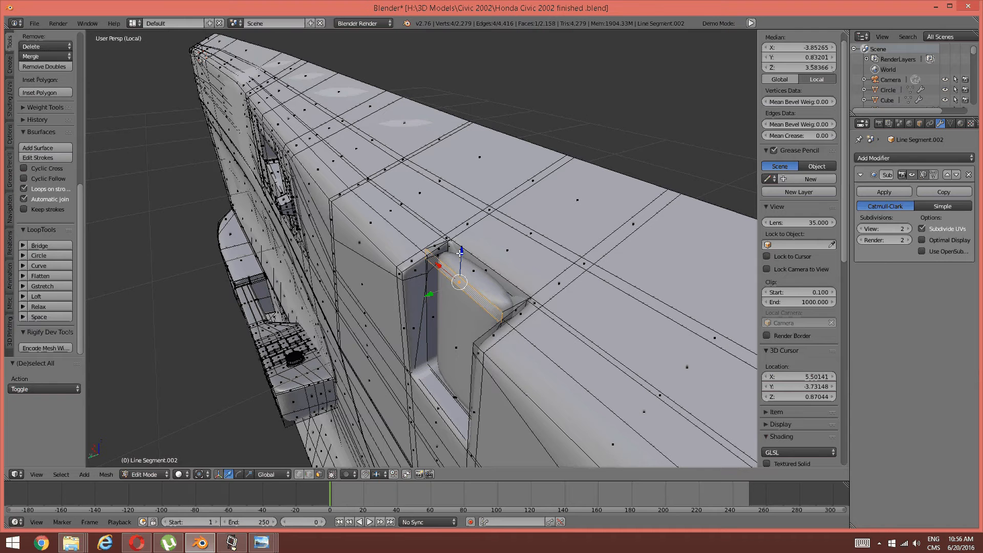
{"action": "left_click_drag", "start_coordinate": [460, 253], "coordinate": [461, 261]}
{"action": "key", "text": "a"}
Step: Add a horizontal loop cut around the block inside the notch, slid toward its upper part
{"action": "middle_click_drag", "start_coordinate": [461, 261], "coordinate": [541, 290]}
{"action": "key", "text": "ctrl+r"}
{"action": "left_click", "coordinate": [536, 318]}
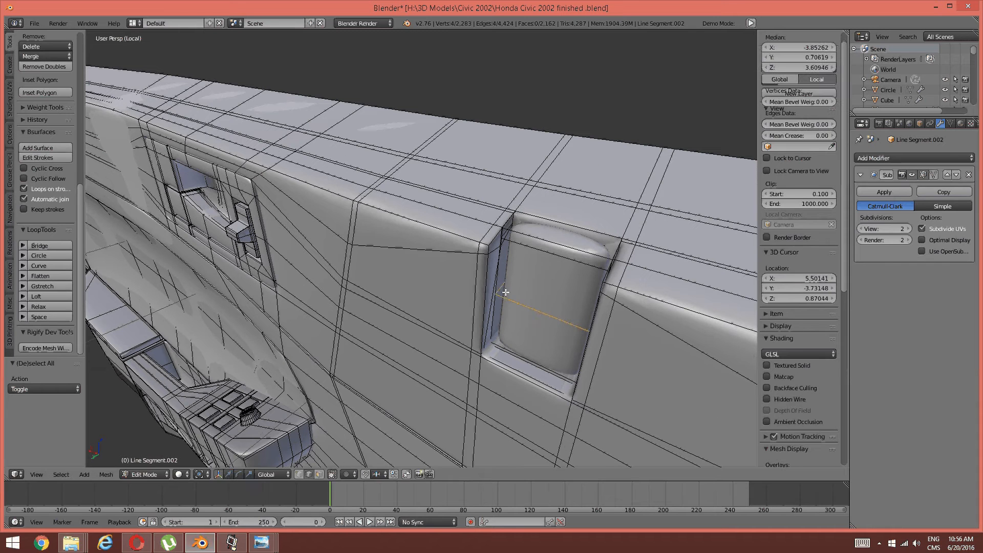
{"action": "left_click", "coordinate": [514, 284]}
{"action": "key", "text": "a"}
Step: Add a second horizontal loop cut around the block, above the previous one
{"action": "middle_click_drag", "start_coordinate": [515, 284], "coordinate": [500, 282]}
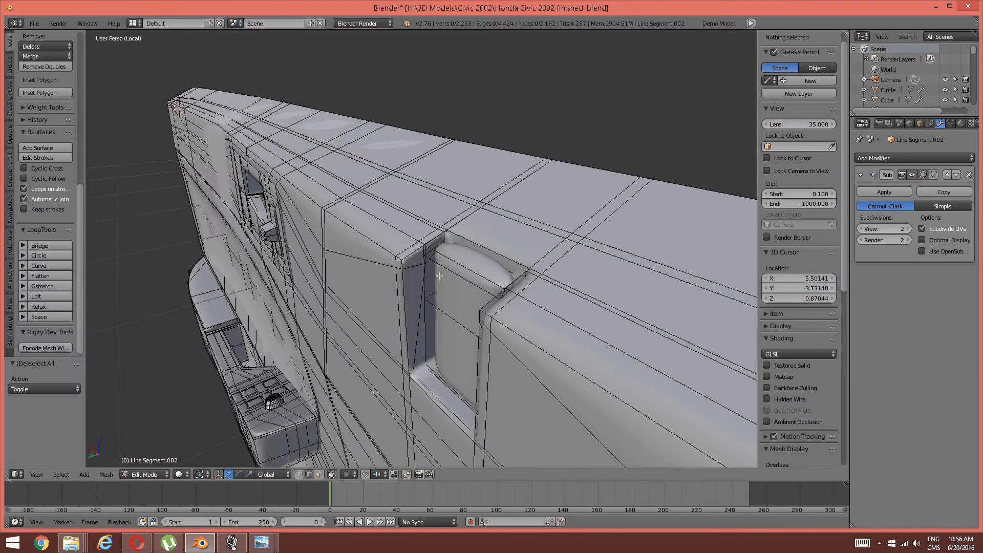
{"action": "key", "text": "ctrl+r"}
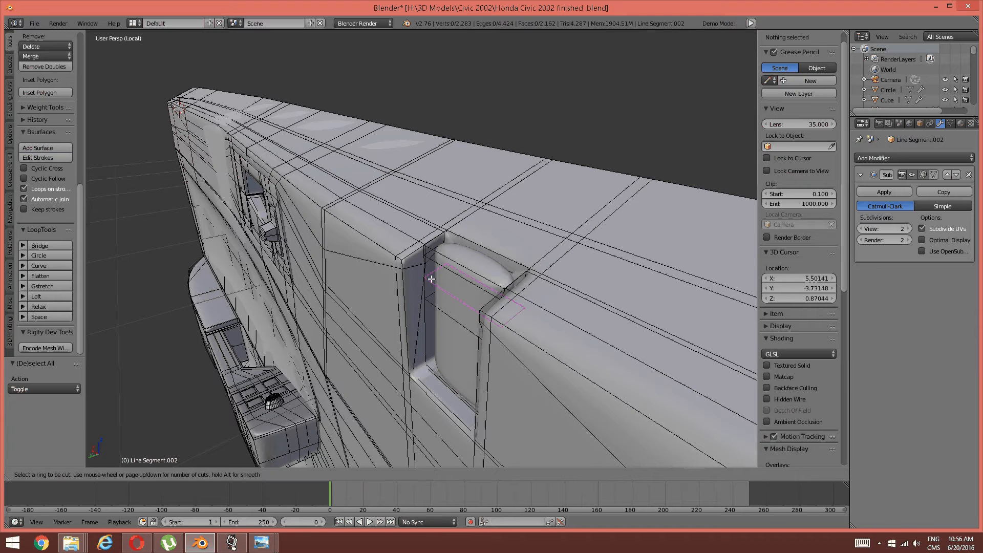
{"action": "left_click", "coordinate": [432, 279]}
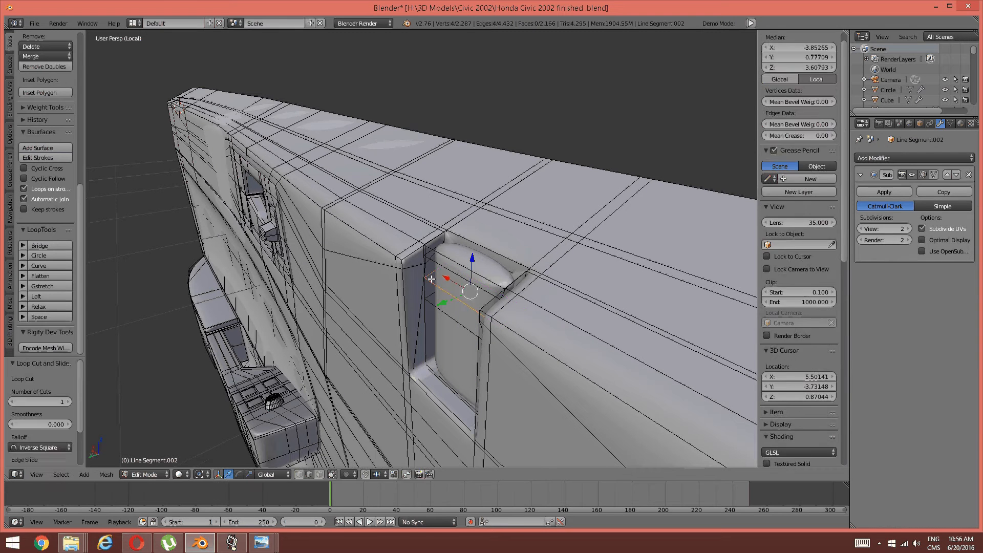
{"action": "middle_click_drag", "start_coordinate": [431, 278], "coordinate": [441, 277]}
Step: Select the three upper front faces of the block in face mode and extrude them outward by 0.04
{"action": "left_click", "coordinate": [437, 279]}
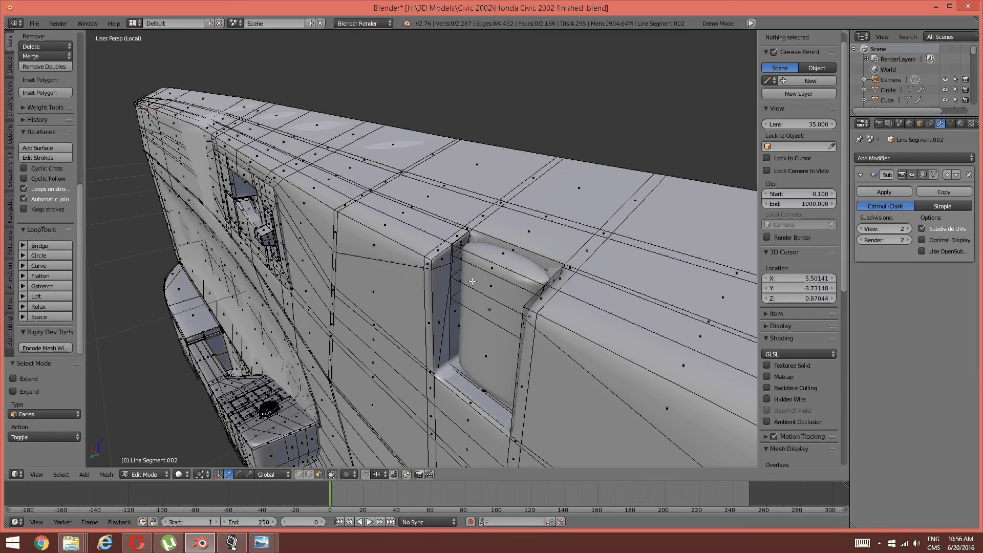
{"action": "left_click", "coordinate": [480, 300]}
{"action": "middle_click_drag", "start_coordinate": [480, 300], "coordinate": [482, 280]}
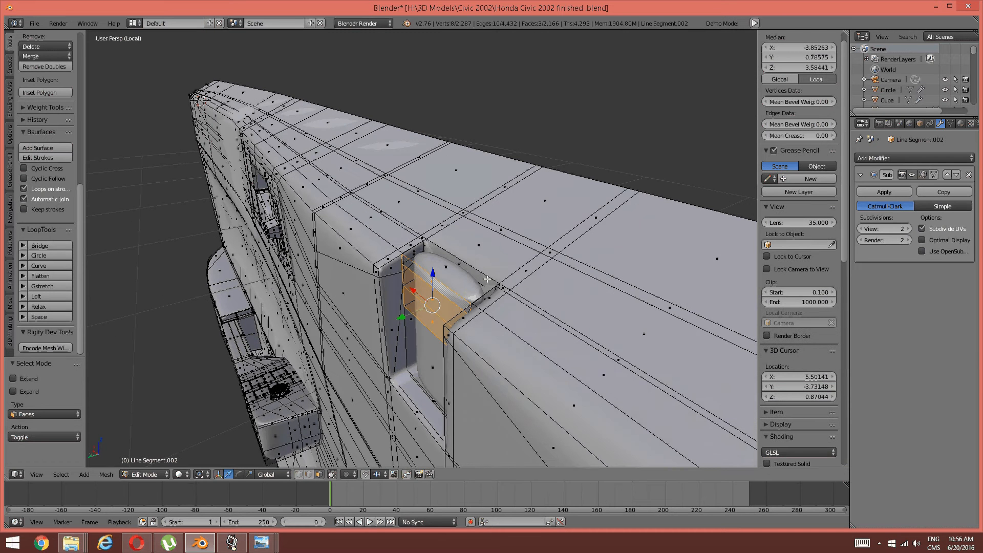
{"action": "key", "text": "e"}
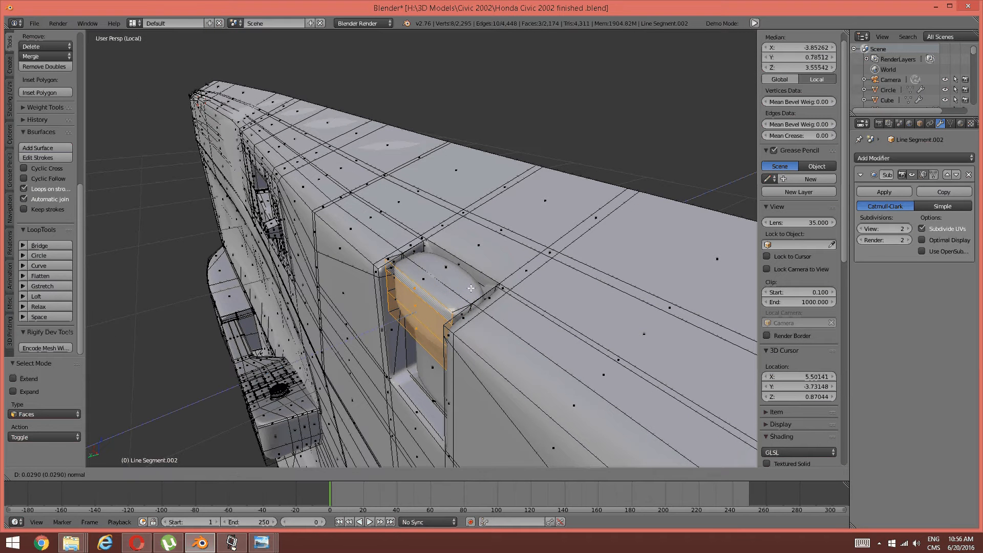
{"action": "left_click", "coordinate": [465, 292]}
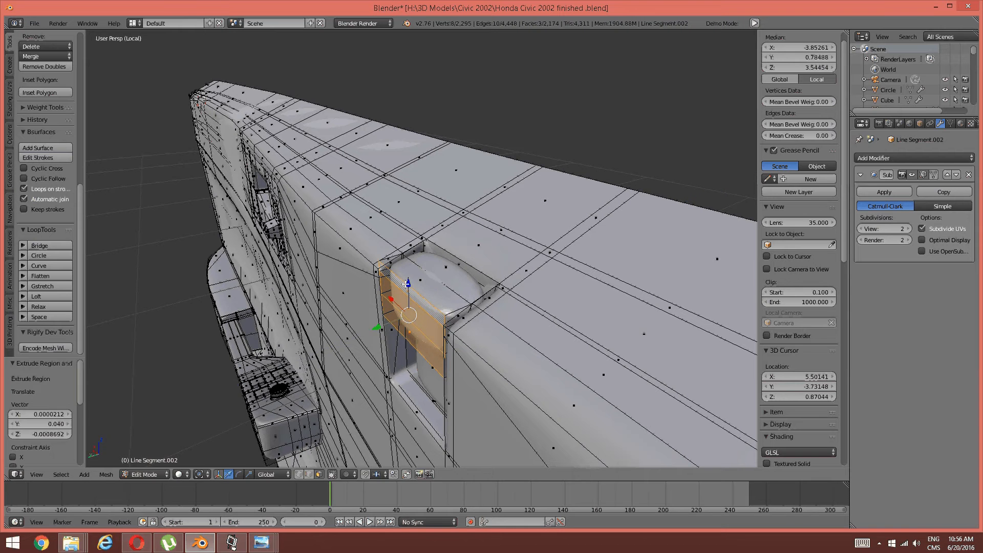
Step: Lower the extruded front faces by about 0.017 along the global Z axis
{"action": "key", "text": "g"}
{"action": "key", "text": "y"}
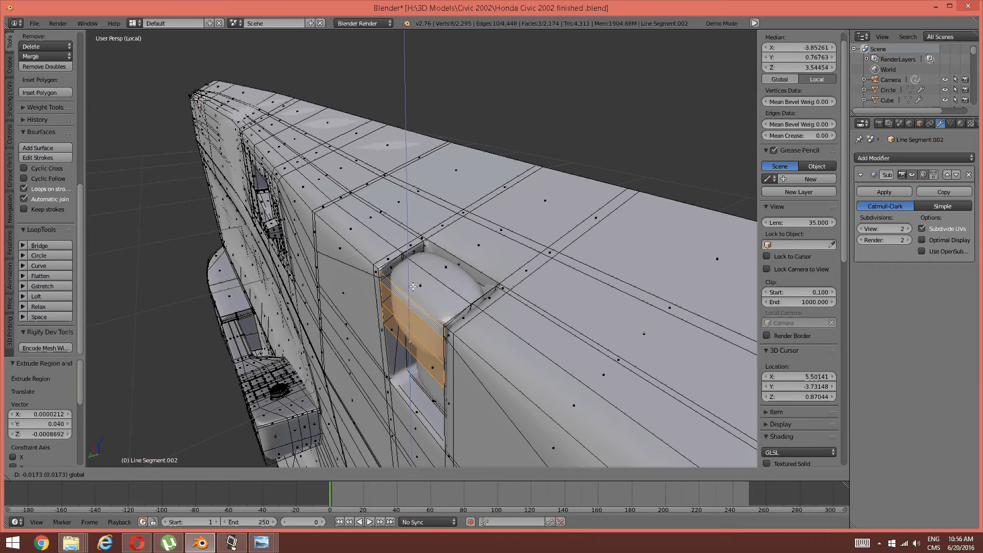
{"action": "left_click", "coordinate": [413, 287]}
{"action": "middle_click_drag", "start_coordinate": [413, 287], "coordinate": [430, 288]}
{"action": "key", "text": "a"}
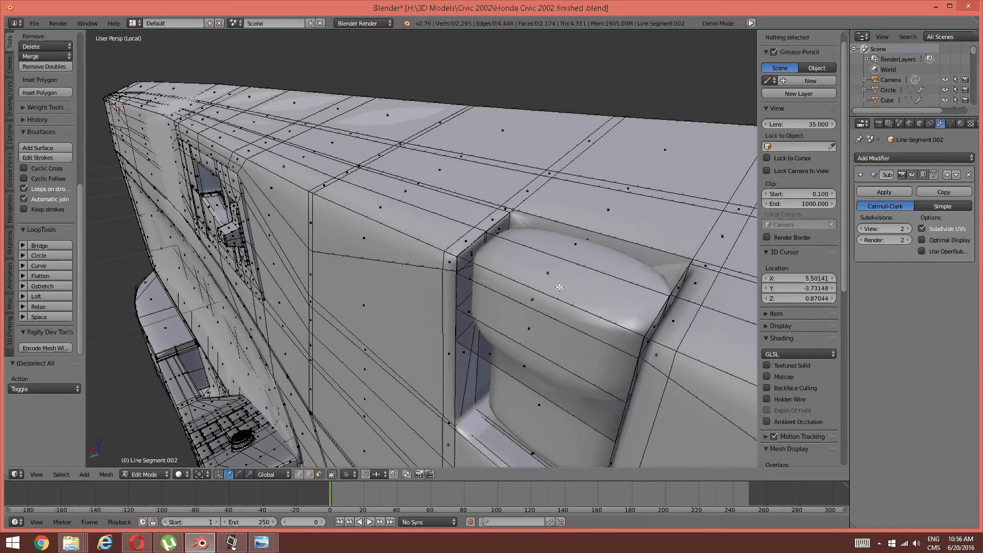
Step: Select the extruded block's upper front edge in edge mode and edge-slide it back by a factor of about 0.54
{"action": "key", "text": "ctrl+Tab"}
{"action": "left_click", "coordinate": [564, 284]}
{"action": "middle_click_drag", "start_coordinate": [564, 283], "coordinate": [513, 301]}
{"action": "right_click", "coordinate": [514, 302]}
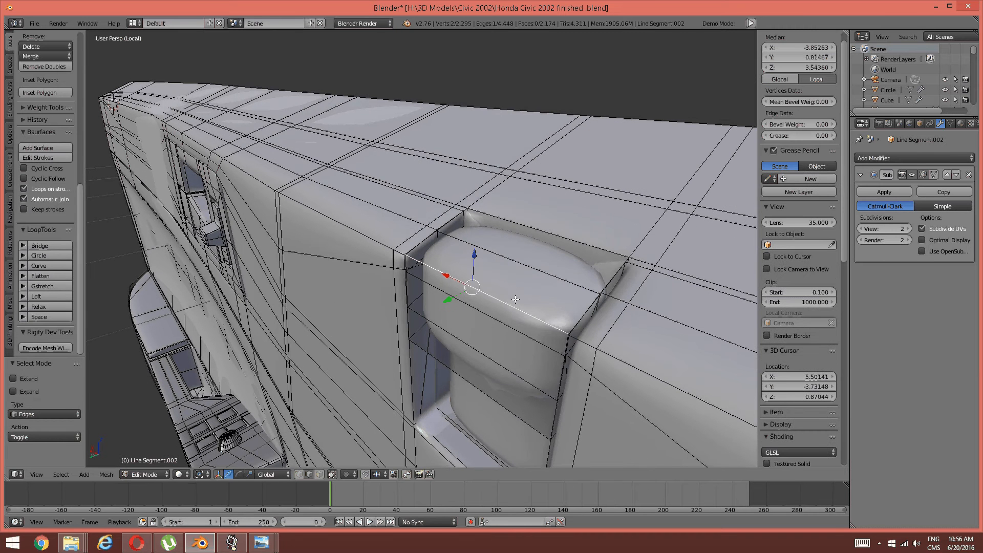
{"action": "key", "text": "ctrl+e"}
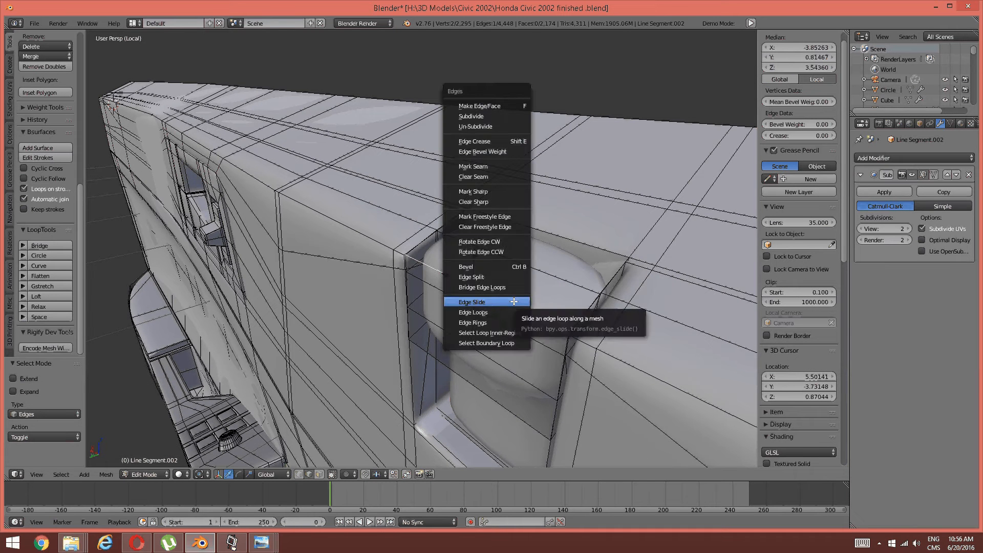
{"action": "left_click", "coordinate": [514, 302]}
{"action": "left_click", "coordinate": [486, 313]}
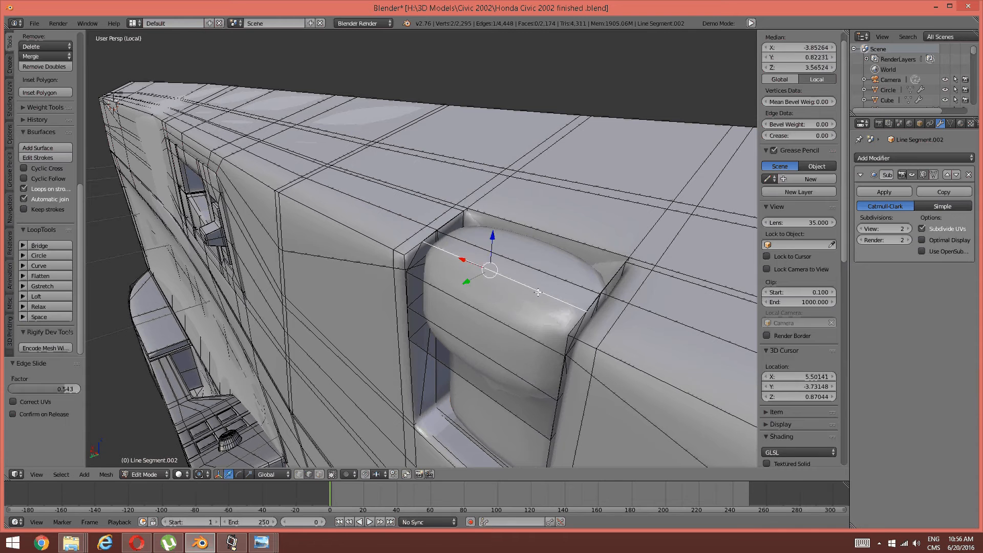
Step: Edge-slide the block's lower front edge slightly down its front face
{"action": "key", "text": "ctrl+e"}
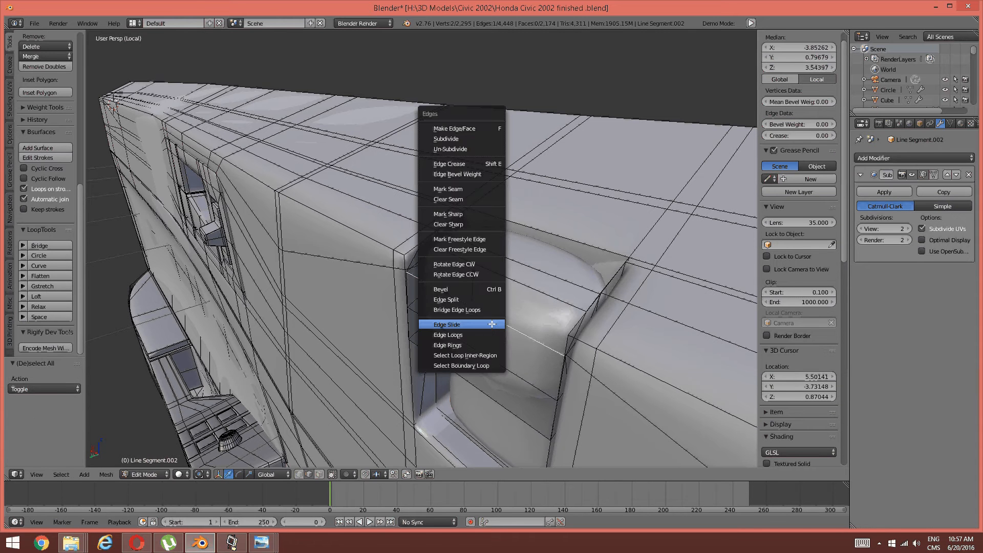
{"action": "left_click", "coordinate": [489, 323]}
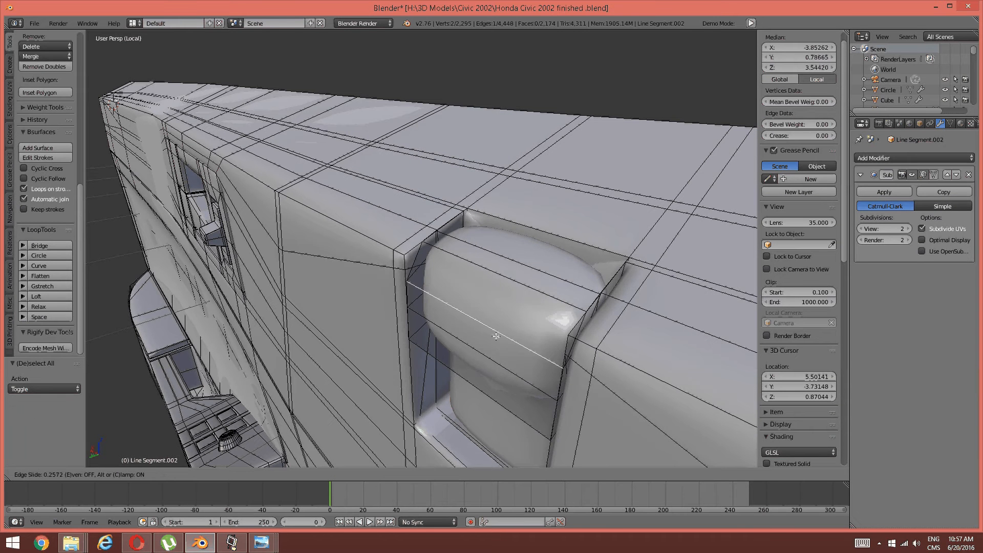
{"action": "left_click", "coordinate": [484, 334]}
{"action": "key", "text": "a"}
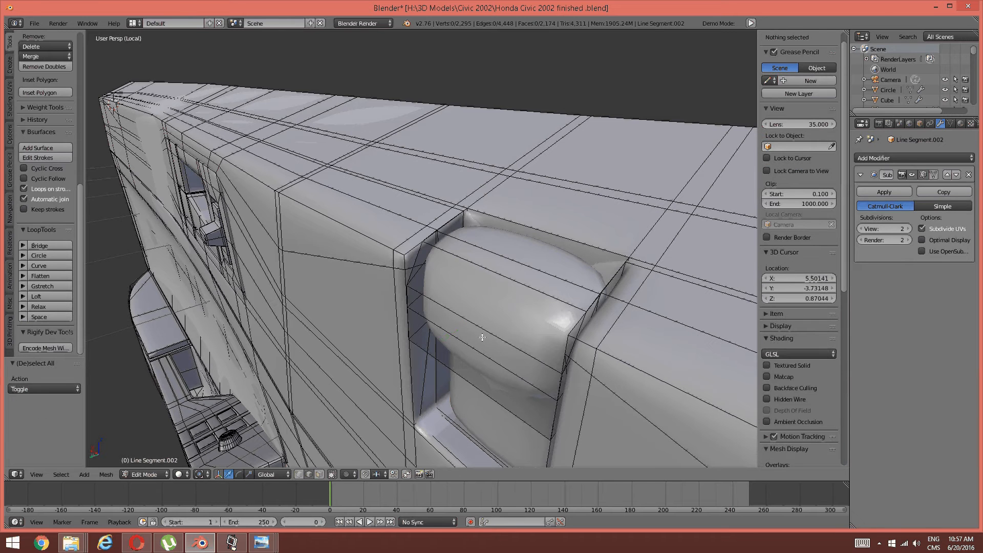
{"action": "key", "text": "ctrl+e"}
{"action": "left_click", "coordinate": [482, 337]}
{"action": "right_click", "coordinate": [484, 331]}
Step: Edge-slide the block's upper front edge slightly down the front by a factor of about -0.19
{"action": "key", "text": "a"}
{"action": "right_click", "coordinate": [495, 273]}
{"action": "key", "text": "ctrl+e"}
{"action": "left_click", "coordinate": [494, 272]}
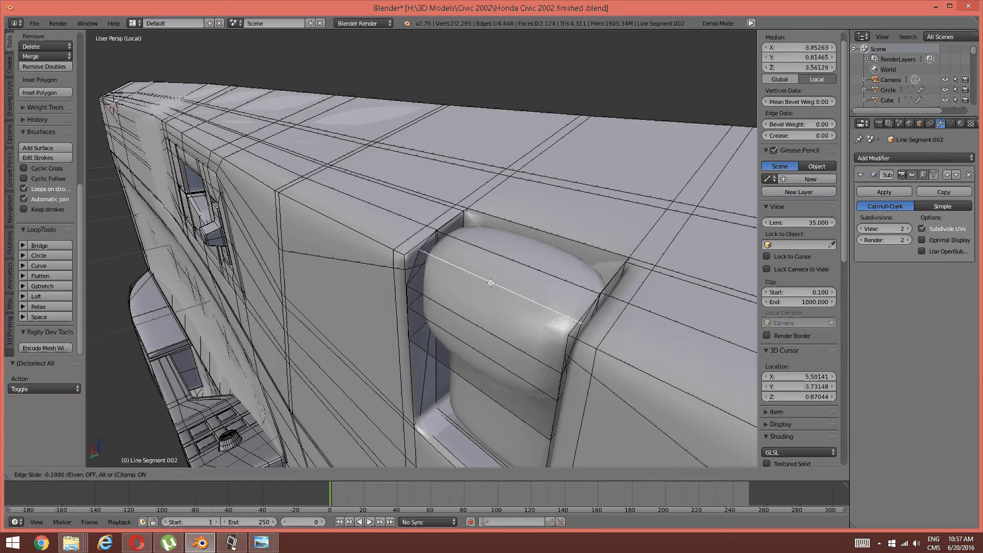
{"action": "left_click", "coordinate": [490, 286]}
{"action": "key", "text": "a"}
Step: Edge-slide the block's lower front edge back up in two passes, by factors of -0.053 and -0.230
{"action": "right_click", "coordinate": [486, 344]}
{"action": "right_click", "coordinate": [486, 328]}
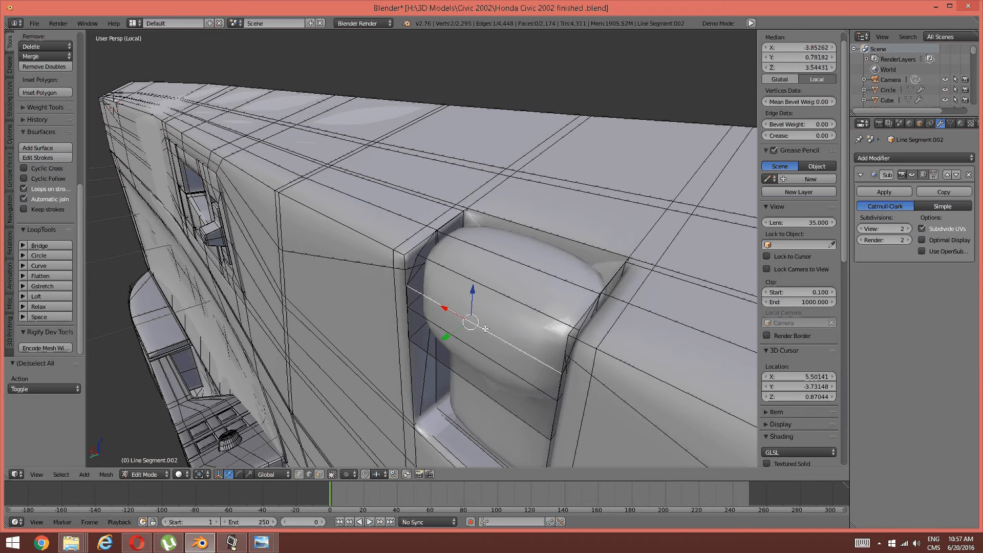
{"action": "key", "text": "ctrl+e"}
{"action": "left_click", "coordinate": [485, 325]}
{"action": "left_click", "coordinate": [490, 324]}
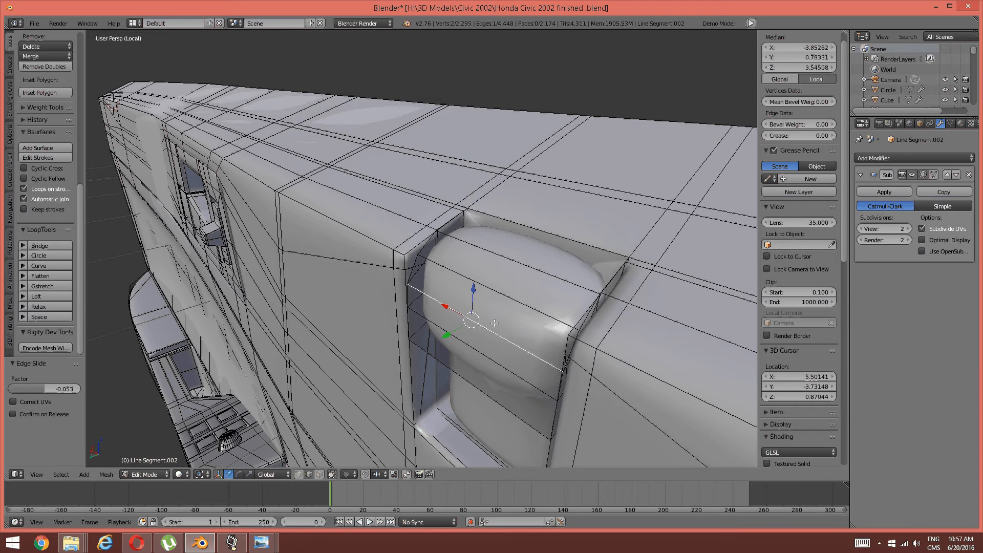
{"action": "key", "text": "ctrl+e"}
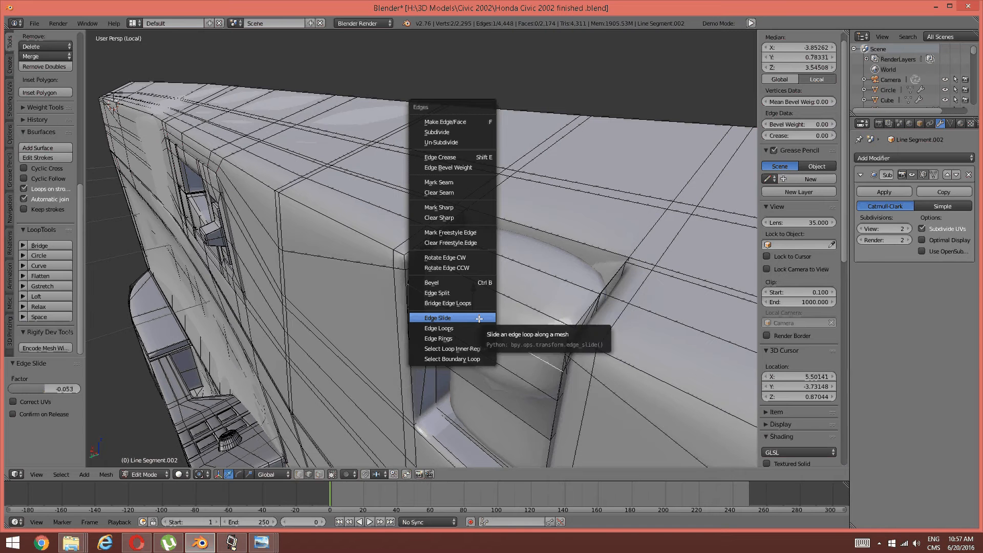
{"action": "left_click", "coordinate": [478, 319]}
{"action": "left_click", "coordinate": [479, 313]}
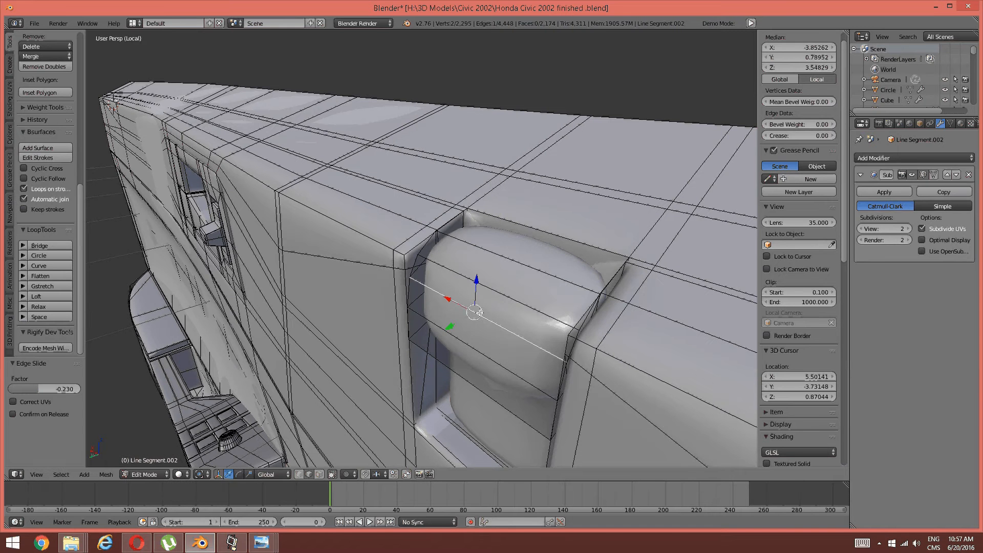
{"action": "key", "text": "a"}
{"action": "right_click", "coordinate": [472, 330]}
{"action": "key", "text": "a"}
Step: Add a vertical loop cut to the block, slid to about -0.95 against the side edge nearest the door handle
{"action": "scroll", "coordinate": [472, 330], "scroll_direction": "down", "scroll_amount": 3}
{"action": "middle_click_drag", "start_coordinate": [494, 345], "coordinate": [472, 275]}
{"action": "scroll", "coordinate": [574, 217], "scroll_direction": "up", "scroll_amount": 3}
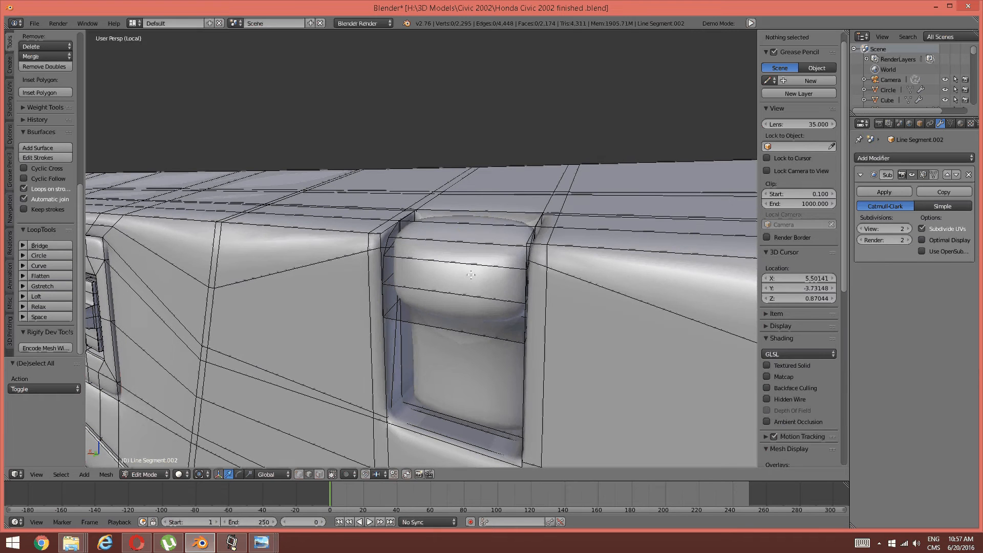
{"action": "key", "text": "ctrl+r"}
{"action": "left_click", "coordinate": [472, 275]}
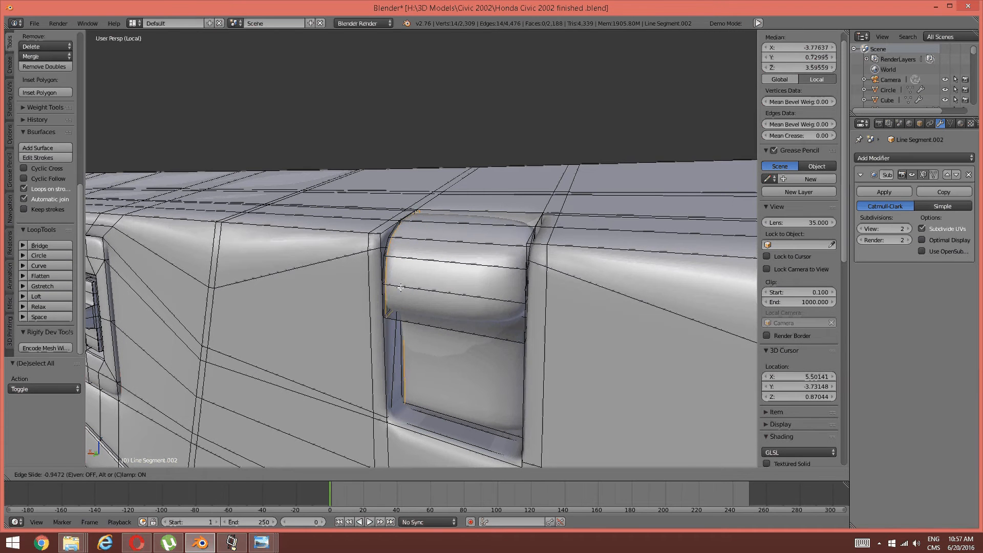
{"action": "left_click", "coordinate": [400, 288]}
{"action": "key", "text": "a"}
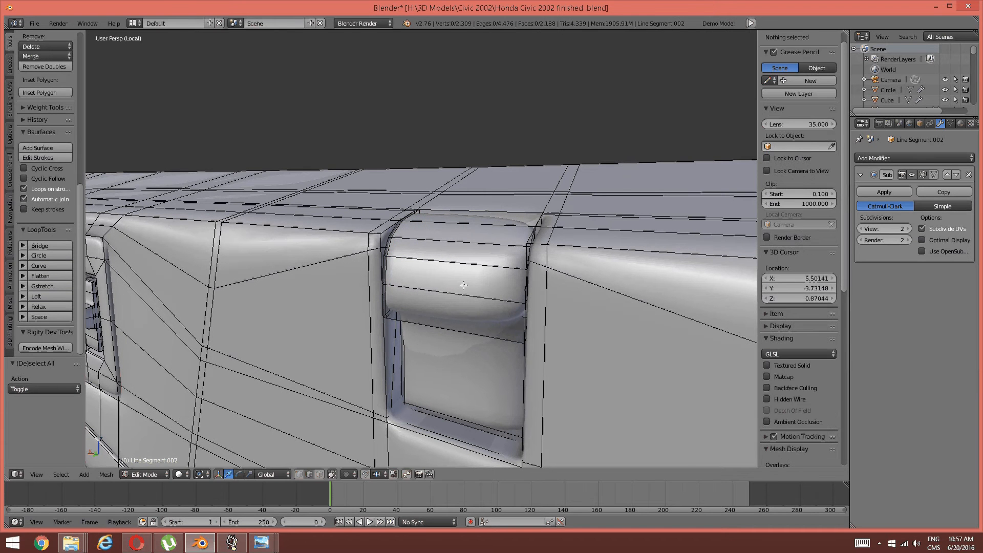
Step: Add a second vertical loop cut to the block, close to the side edge farthest from the door handle
{"action": "key", "text": "ctrl+r"}
{"action": "left_click", "coordinate": [464, 285]}
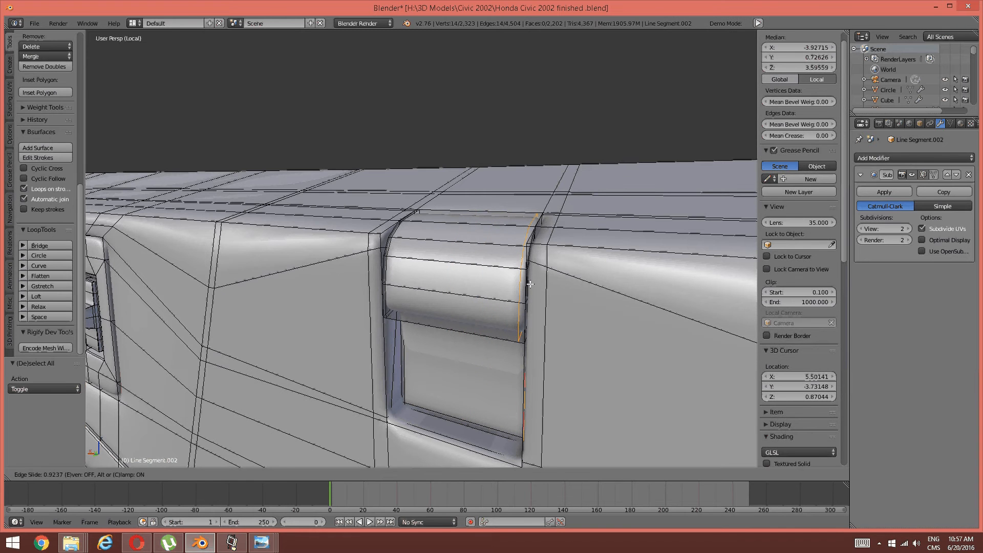
{"action": "left_click", "coordinate": [507, 302]}
{"action": "key", "text": "a"}
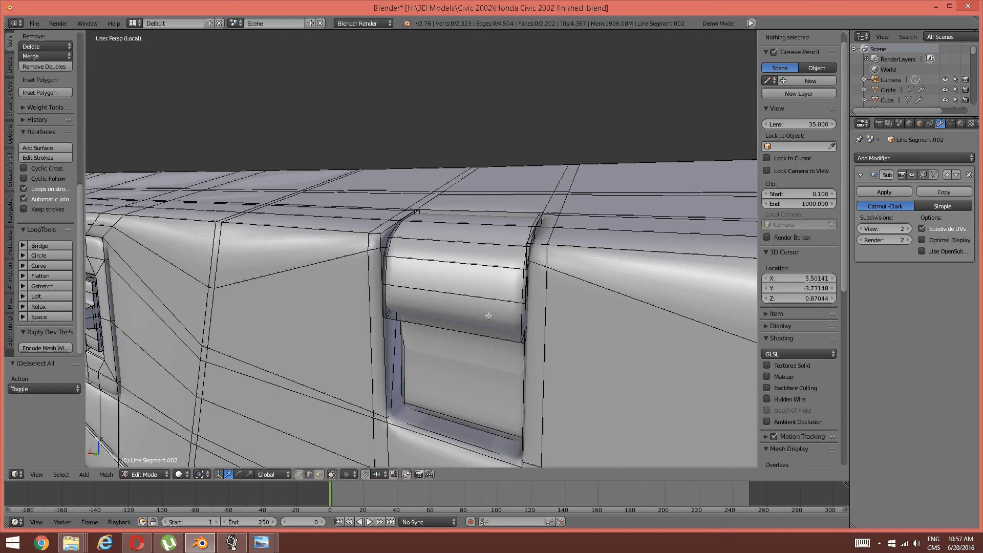
Step: Add a horizontal loop cut close to the bottom edge of the block's protruding upper part
{"action": "middle_click_drag", "start_coordinate": [489, 316], "coordinate": [471, 329]}
{"action": "key", "text": "ctrl+r"}
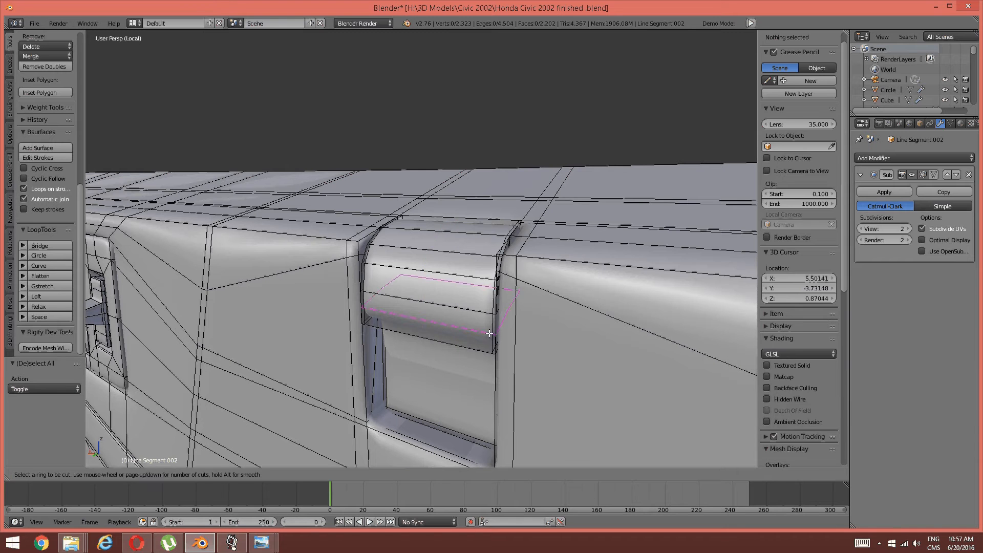
{"action": "left_click", "coordinate": [474, 331]}
{"action": "left_click", "coordinate": [491, 351]}
{"action": "key", "text": "a"}
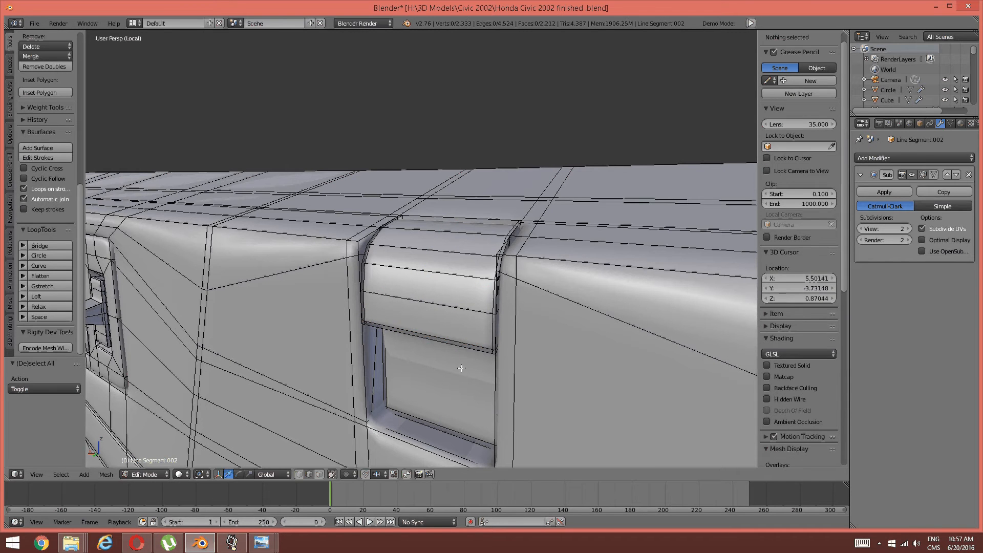
Step: Add a horizontal loop cut across the block's recessed lower face, slid by about 0.66 towards the protruding part above
{"action": "middle_click_drag", "start_coordinate": [479, 354], "coordinate": [461, 344]}
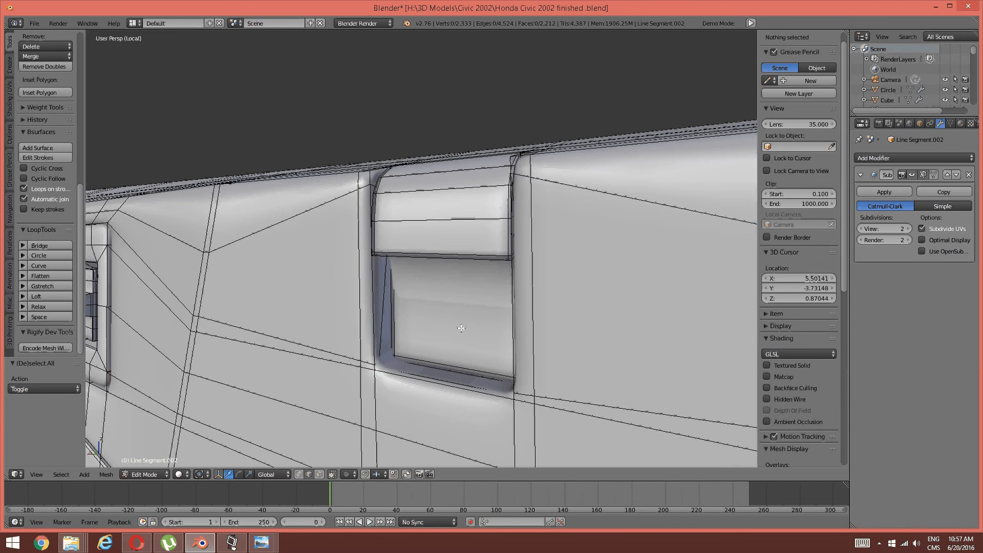
{"action": "key", "text": "ctrl+r"}
{"action": "left_click", "coordinate": [461, 320]}
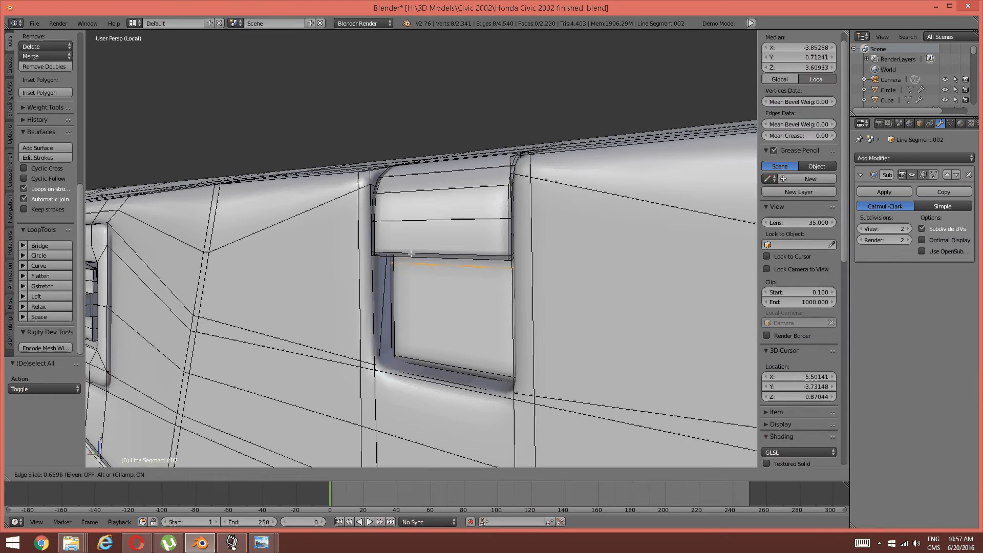
{"action": "left_click", "coordinate": [411, 254]}
{"action": "key", "text": "a"}
Step: Add a loop cut along the back edge of the block's top face and one further supporting loop cut
{"action": "middle_click_drag", "start_coordinate": [413, 257], "coordinate": [420, 303]}
{"action": "key", "text": "ctrl+r"}
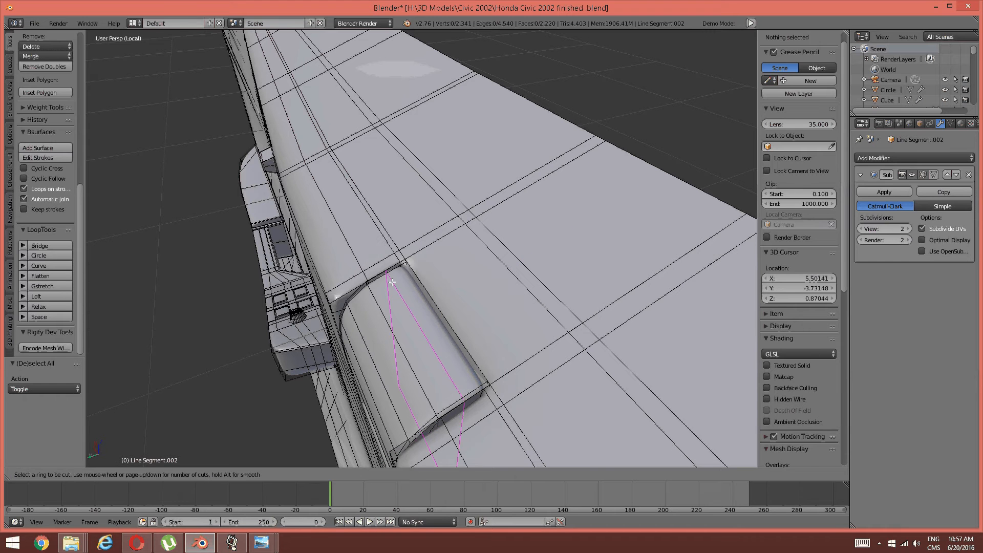
{"action": "left_click", "coordinate": [394, 279]}
{"action": "left_click", "coordinate": [408, 274]}
{"action": "key", "text": "a"}
{"action": "middle_click_drag", "start_coordinate": [408, 274], "coordinate": [433, 250]}
{"action": "scroll", "coordinate": [469, 255], "scroll_direction": "up", "scroll_amount": 3}
{"action": "key", "text": "ctrl+r"}
{"action": "left_click", "coordinate": [389, 257]}
{"action": "left_click", "coordinate": [389, 257]}
{"action": "key", "text": "a"}
Step: Compare the panel mesh at subdivision view levels 0 and 4, returning the view level to 2
{"action": "left_click", "coordinate": [864, 228]}
{"action": "left_click", "coordinate": [864, 228]}
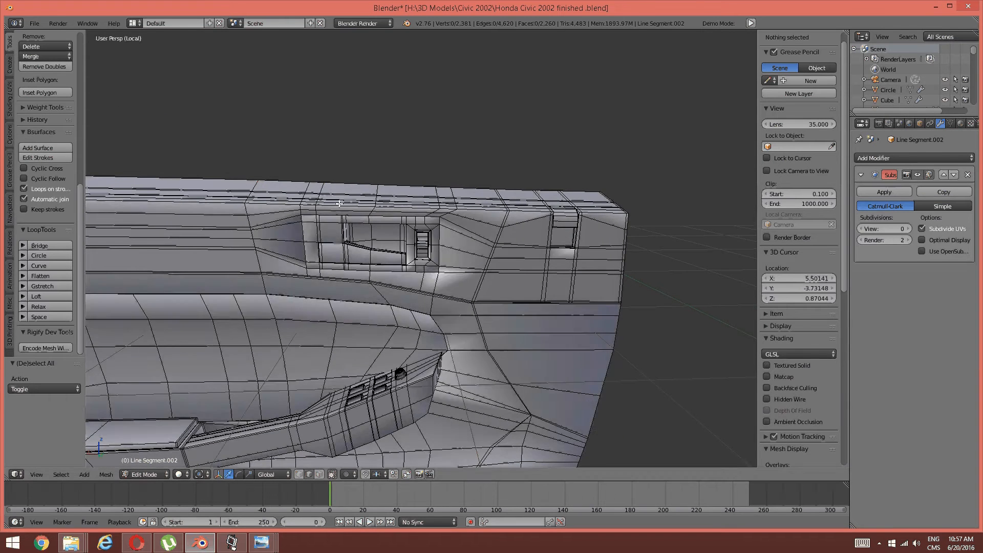
{"action": "scroll", "coordinate": [328, 247], "scroll_direction": "down", "scroll_amount": 3}
{"action": "middle_click_drag", "start_coordinate": [328, 247], "coordinate": [369, 251]}
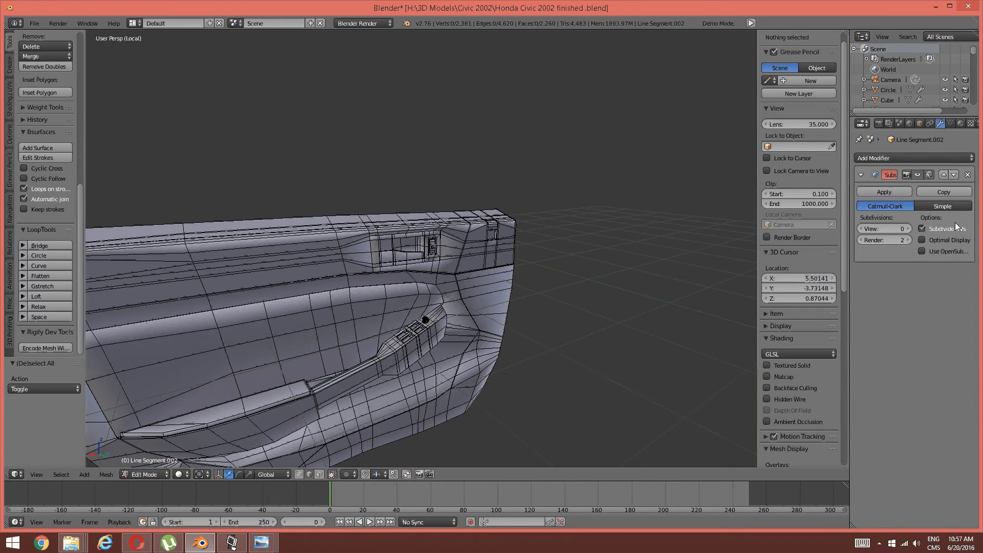
{"action": "left_click", "coordinate": [909, 229]}
{"action": "left_click", "coordinate": [909, 229]}
{"action": "left_click", "coordinate": [909, 228]}
{"action": "left_click", "coordinate": [909, 228]}
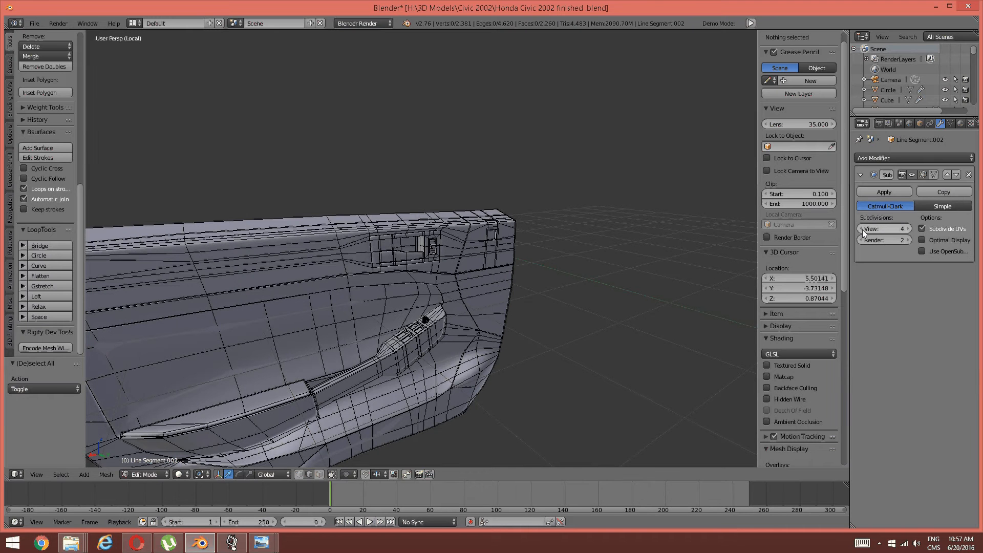
{"action": "left_click", "coordinate": [862, 229]}
{"action": "left_click", "coordinate": [863, 229]}
Step: Leave edit mode and inspect the smoothed door panel around the handle and the block in the notch
{"action": "middle_click_drag", "start_coordinate": [450, 281], "coordinate": [392, 278]}
{"action": "key", "text": "Tab"}
{"action": "left_click", "coordinate": [334, 299]}
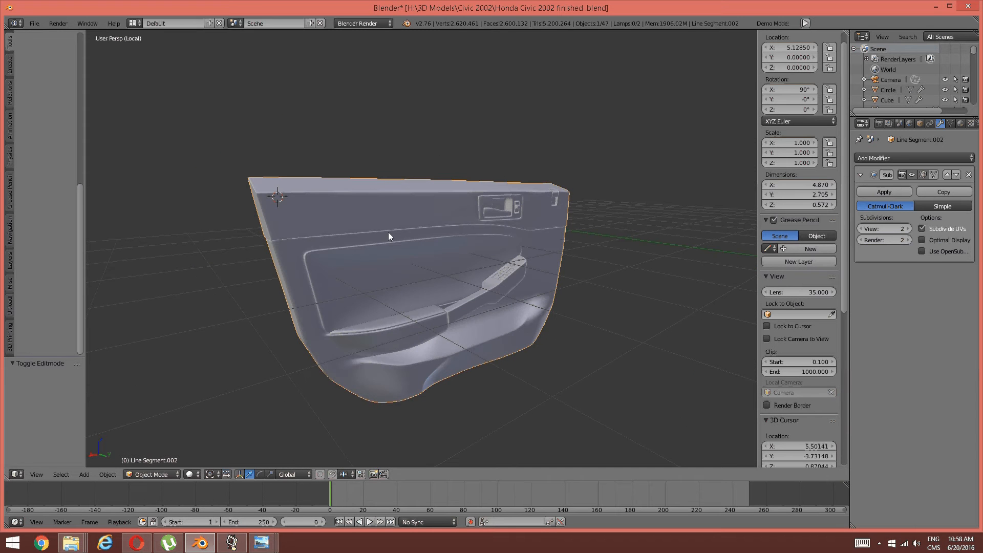
{"action": "middle_click_drag", "start_coordinate": [388, 237], "coordinate": [438, 219]}
{"action": "scroll", "coordinate": [401, 212], "scroll_direction": "up", "scroll_amount": 5}
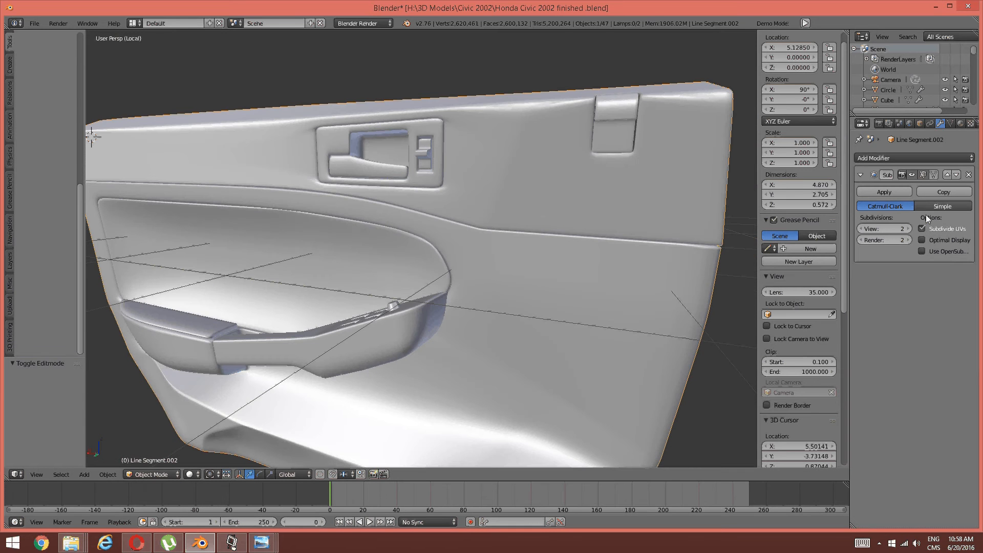
Step: Preview the whole door panel at subdivision view level 3, returning the view level to 2
{"action": "left_click", "coordinate": [909, 229]}
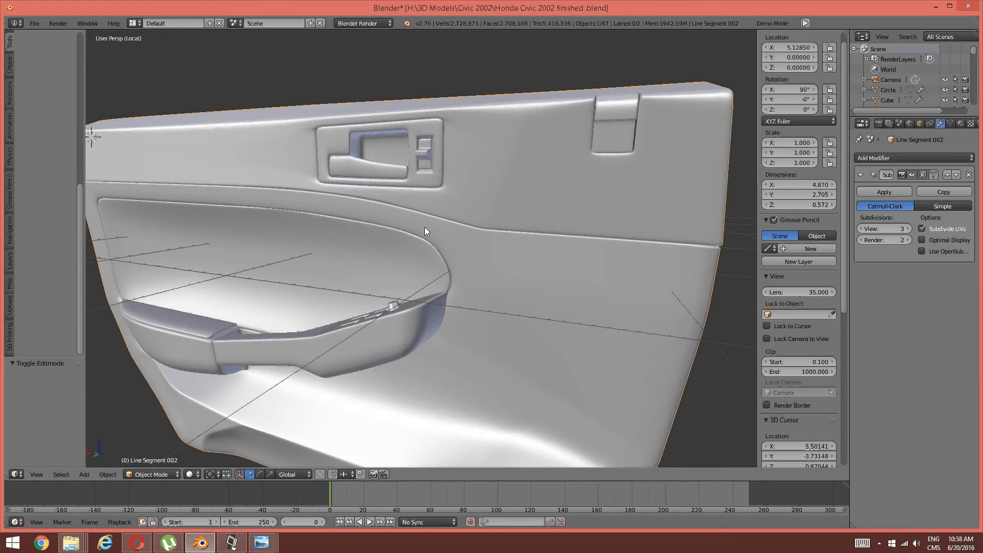
{"action": "middle_click_drag", "start_coordinate": [425, 229], "coordinate": [358, 196]}
{"action": "scroll", "coordinate": [316, 198], "scroll_direction": "down", "scroll_amount": 2}
{"action": "scroll", "coordinate": [357, 195], "scroll_direction": "down", "scroll_amount": 1}
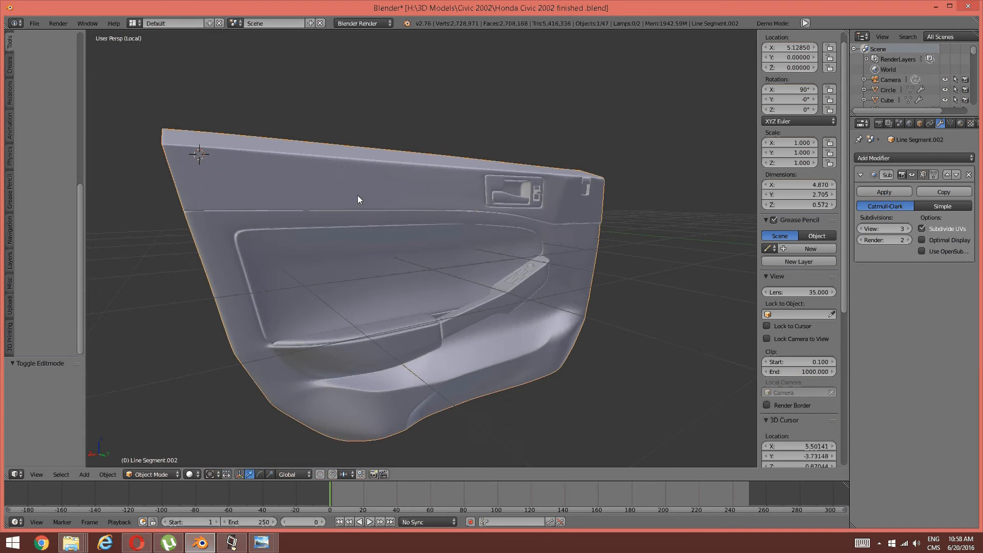
{"action": "left_click", "coordinate": [862, 229]}
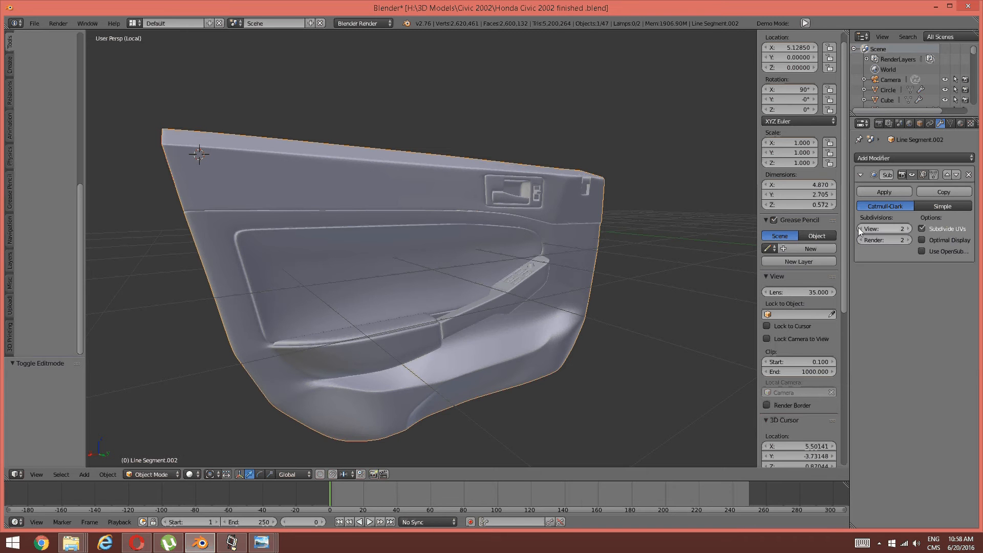
Step: Show the door panel in the back orthographic view and unhide the rear door behind it
{"action": "middle_click_drag", "start_coordinate": [569, 209], "coordinate": [437, 253]}
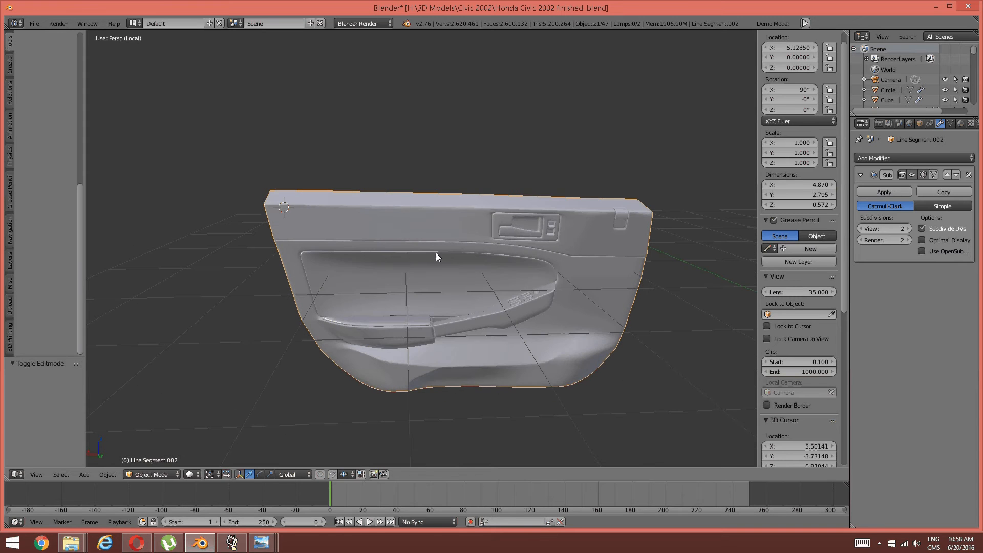
{"action": "key", "text": "KP_1"}
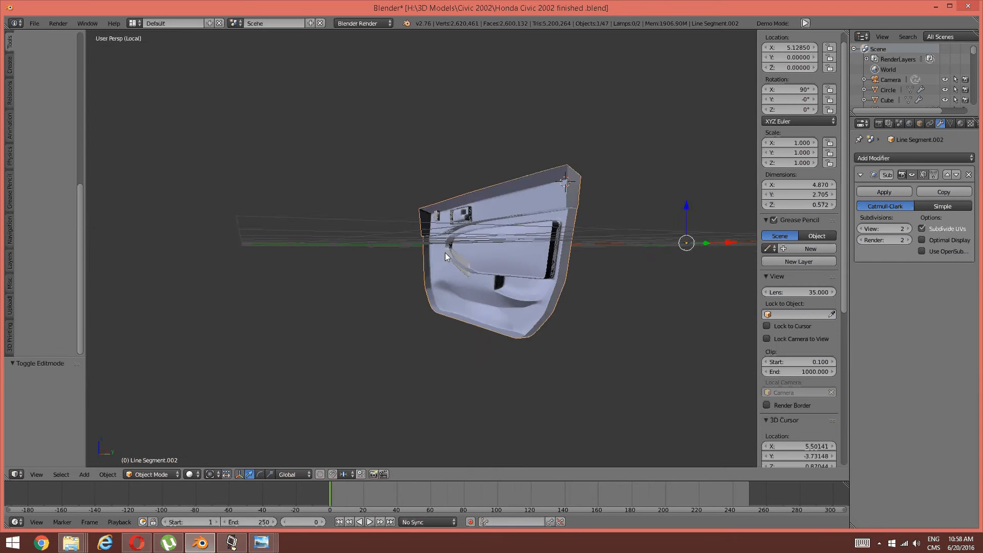
{"action": "key", "text": "KP_3"}
{"action": "key", "text": "KP_1"}
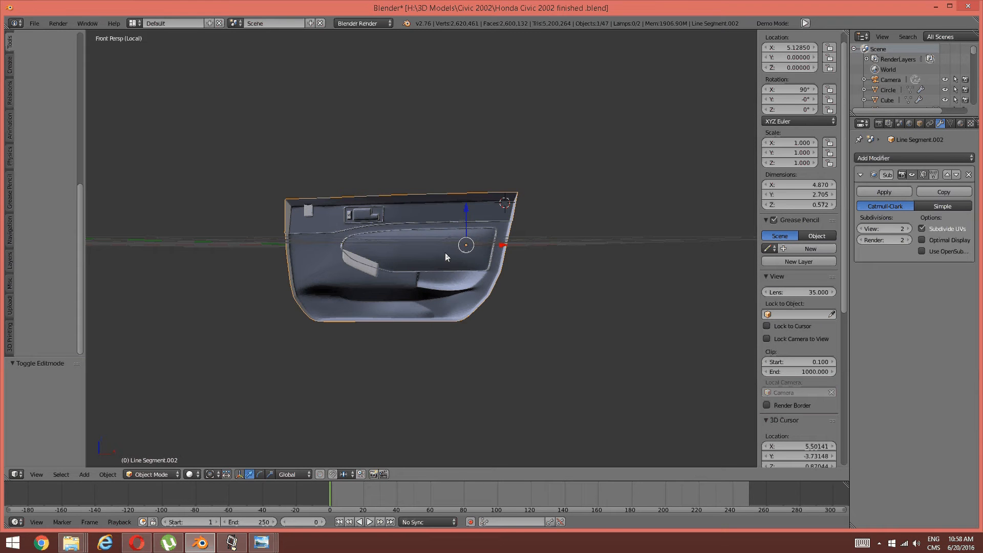
{"action": "key", "text": "KP_3"}
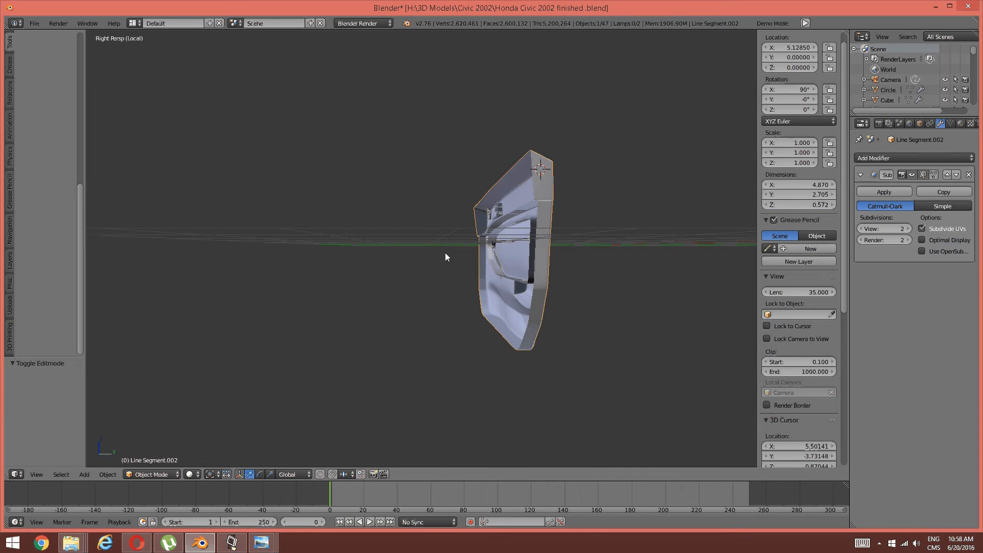
{"action": "key", "text": "KP_1"}
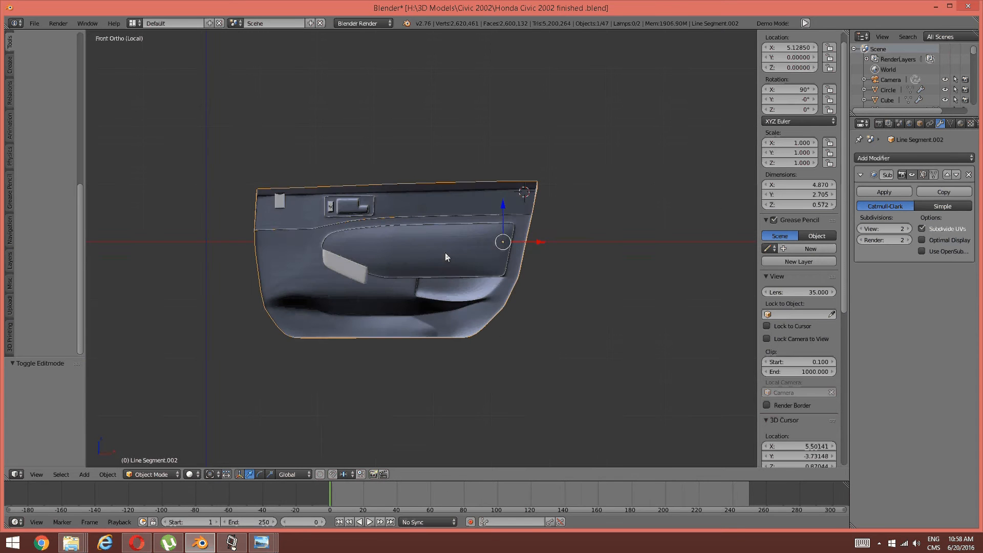
{"action": "key", "text": "ctrl+KP_1"}
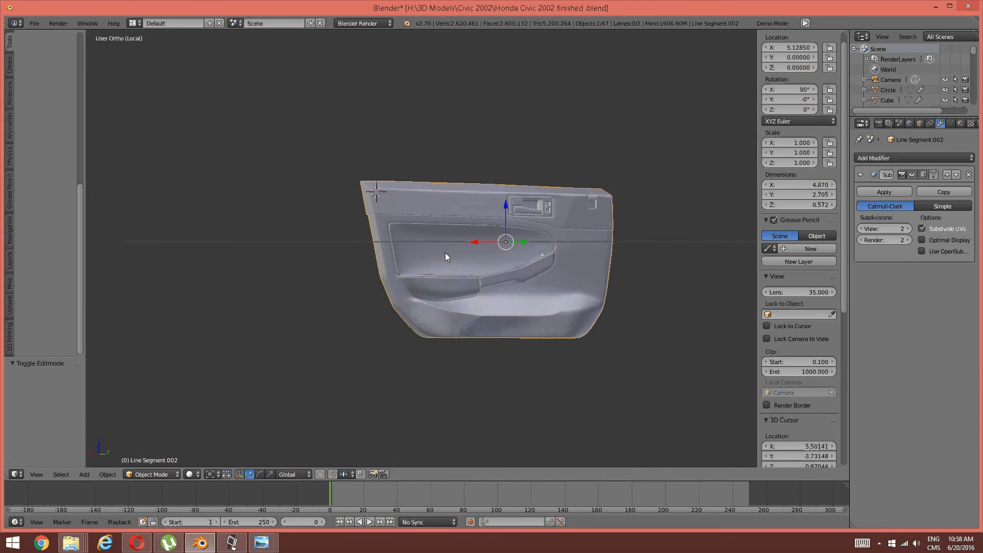
{"action": "scroll", "coordinate": [450, 223], "scroll_direction": "up", "scroll_amount": 2}
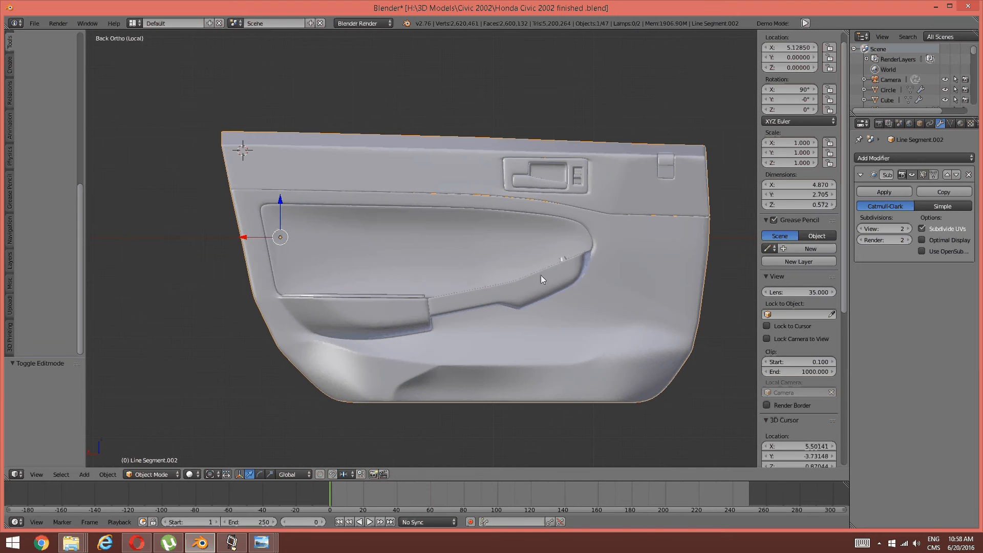
{"action": "key", "text": "alt+h"}
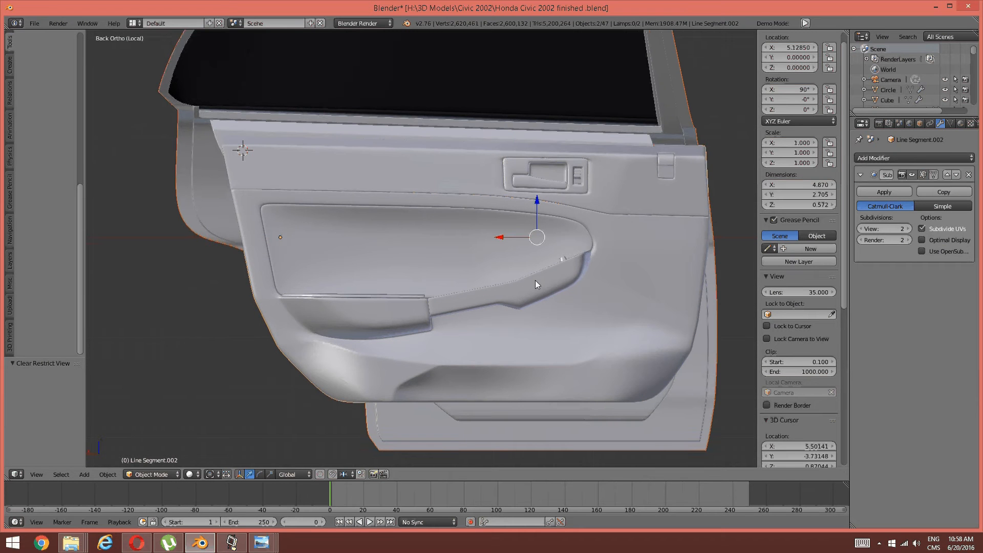
{"action": "middle_click_drag", "start_coordinate": [543, 261], "coordinate": [506, 275], "text": "shift"}
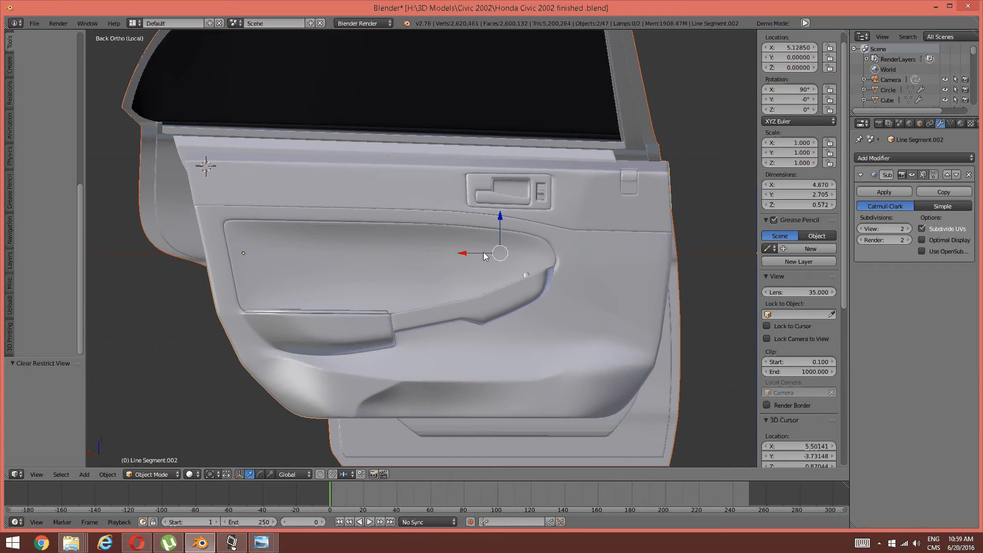
Step: Try to move the door panel and the rear door together by 0.266 along the X axis
{"action": "key", "text": "g"}
{"action": "key", "text": "x"}
{"action": "left_click", "coordinate": [437, 256]}
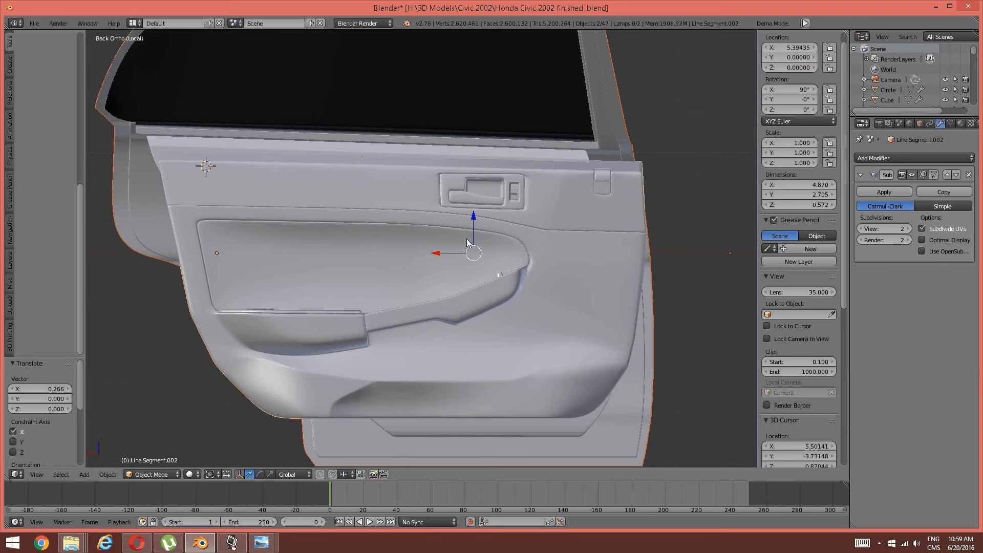
Step: Select the rear door object on its own
{"action": "right_click", "coordinate": [566, 200]}
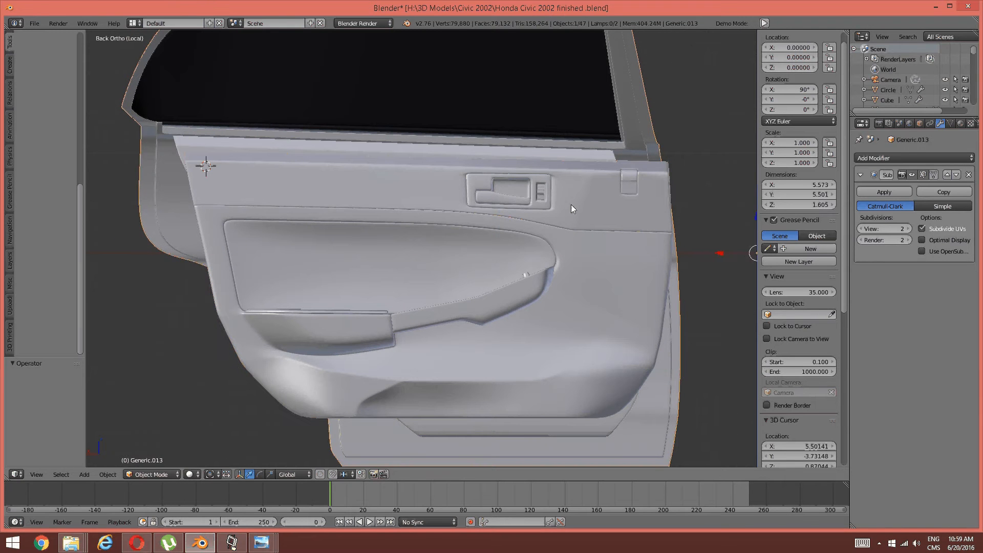
Step: Move the rear door's inner trim panel along X to about 5.670 and along Z to about 0.092
{"action": "right_click", "coordinate": [461, 207]}
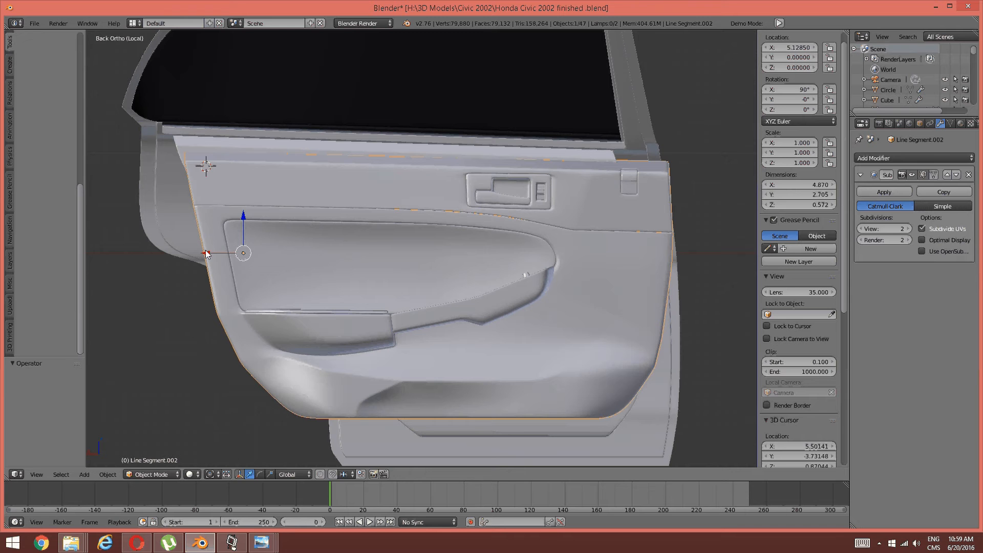
{"action": "left_click_drag", "start_coordinate": [206, 254], "coordinate": [151, 259]}
{"action": "left_click_drag", "start_coordinate": [189, 217], "coordinate": [184, 208]}
{"action": "middle_click_drag", "start_coordinate": [232, 232], "coordinate": [355, 207]}
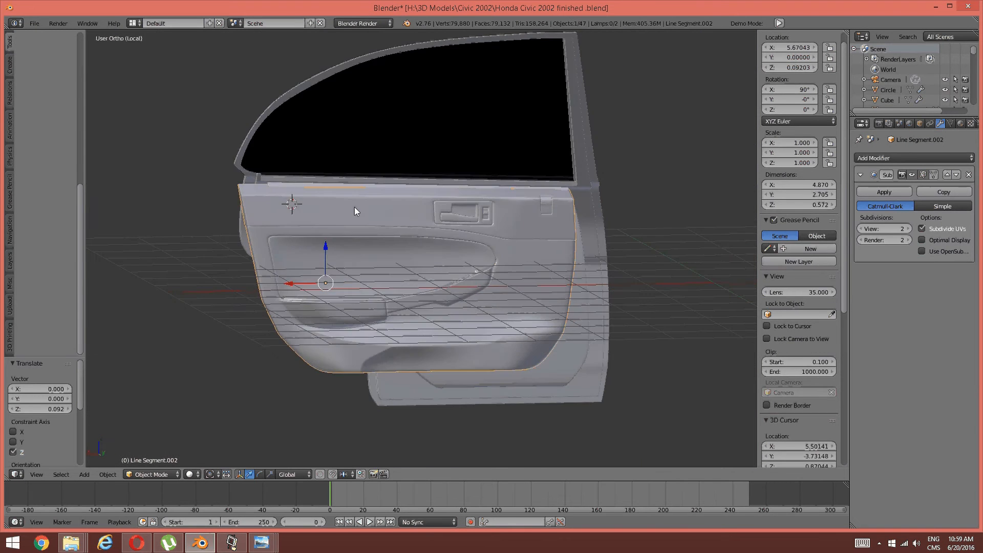
Step: Unhide all objects and leave local view to see the rear door panel inside the full car
{"action": "key", "text": "alt+h"}
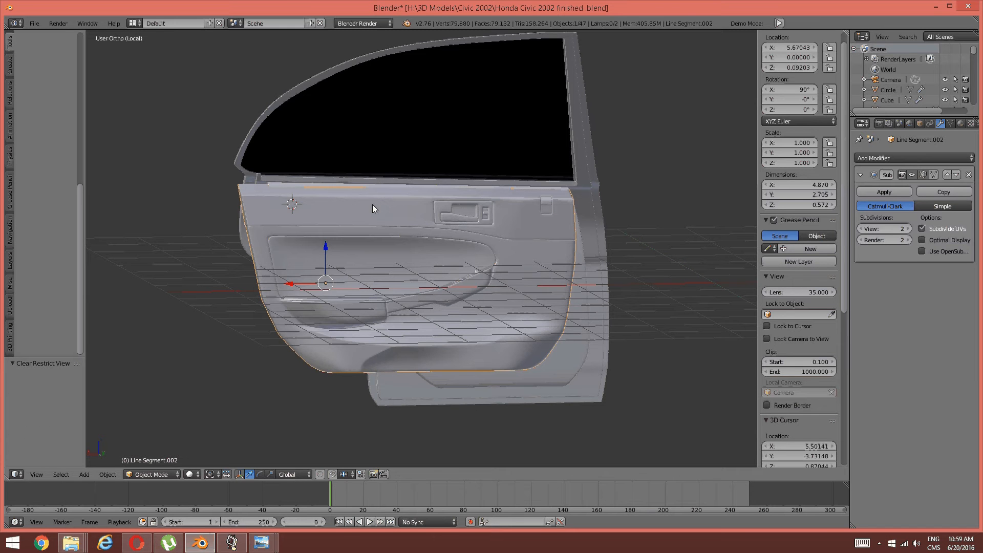
{"action": "key", "text": "KP_Divide"}
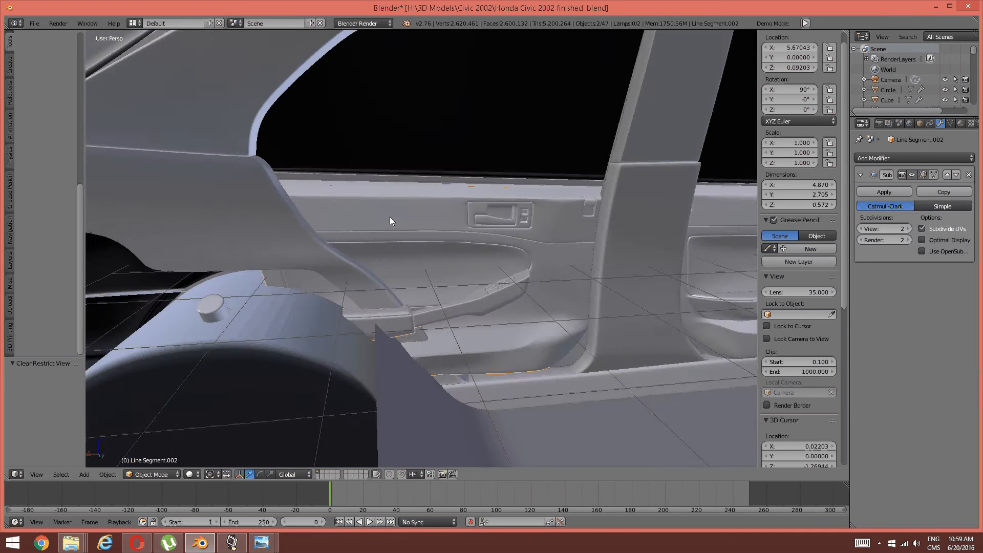
{"action": "middle_click_drag", "start_coordinate": [601, 193], "coordinate": [582, 209]}
{"action": "scroll", "coordinate": [582, 209], "scroll_direction": "up", "scroll_amount": 1}
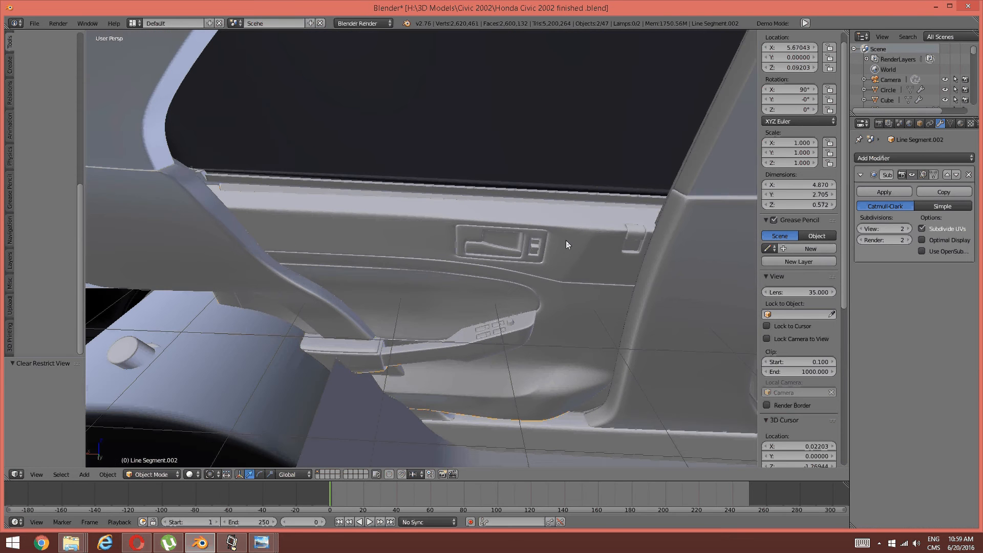
Step: Try moving the rear door shell about 0.071 along X, and undo the move
{"action": "right_click", "coordinate": [481, 257]}
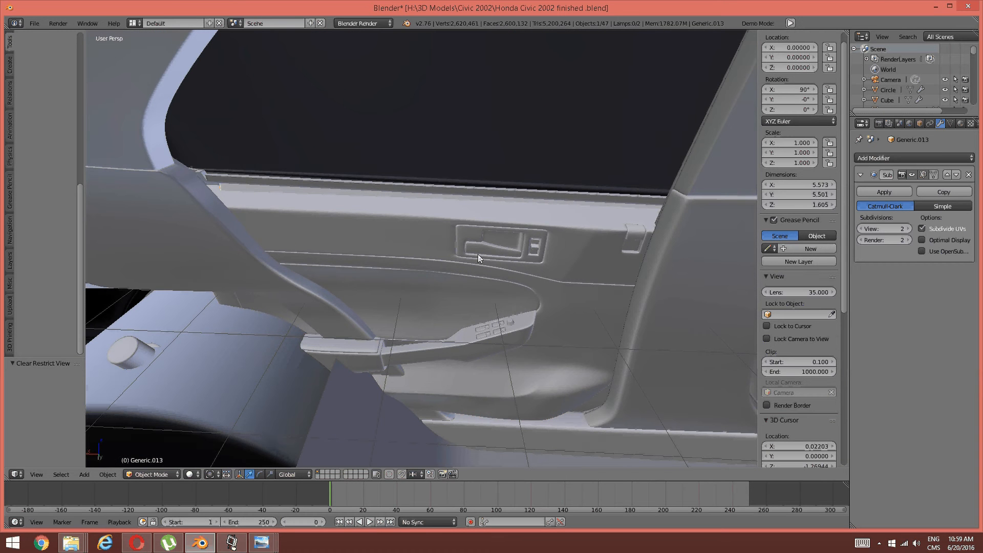
{"action": "scroll", "coordinate": [478, 254], "scroll_direction": "down", "scroll_amount": 1}
{"action": "scroll", "coordinate": [478, 254], "scroll_direction": "down", "scroll_amount": 1}
{"action": "scroll", "coordinate": [478, 254], "scroll_direction": "up", "scroll_amount": 1}
{"action": "middle_click_drag", "start_coordinate": [511, 292], "coordinate": [363, 206], "text": "shift"}
{"action": "scroll", "coordinate": [374, 203], "scroll_direction": "down", "scroll_amount": 1}
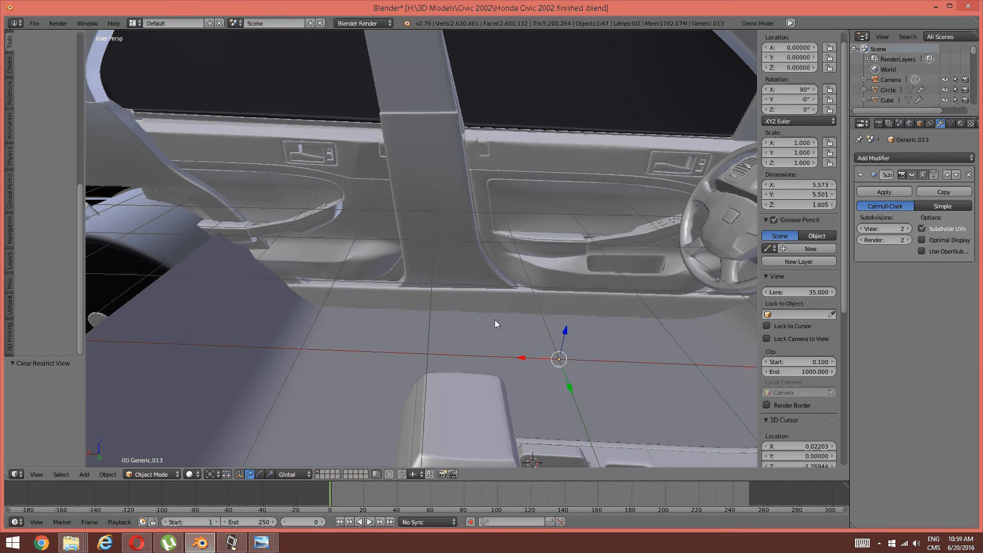
{"action": "left_click_drag", "start_coordinate": [525, 355], "coordinate": [515, 358]}
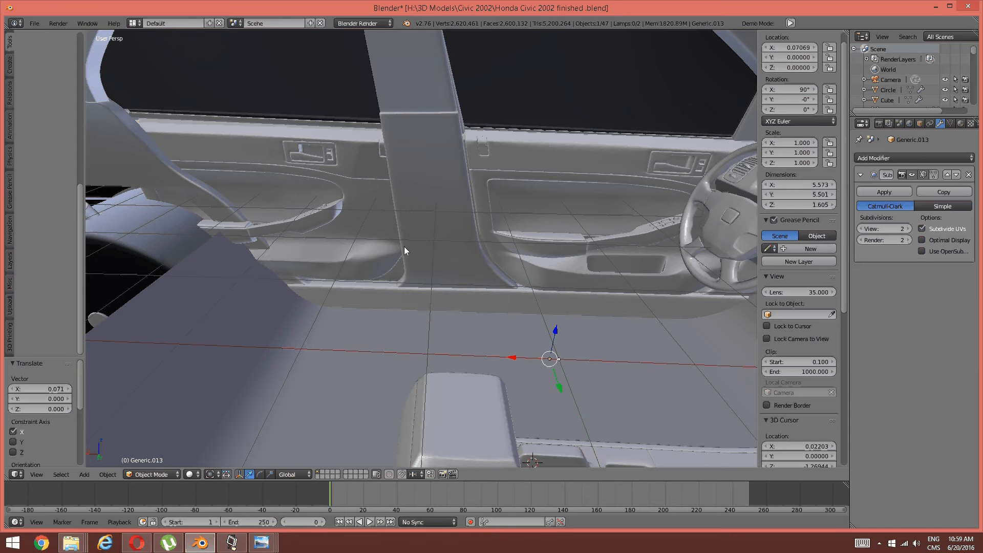
{"action": "key", "text": "ctrl+z"}
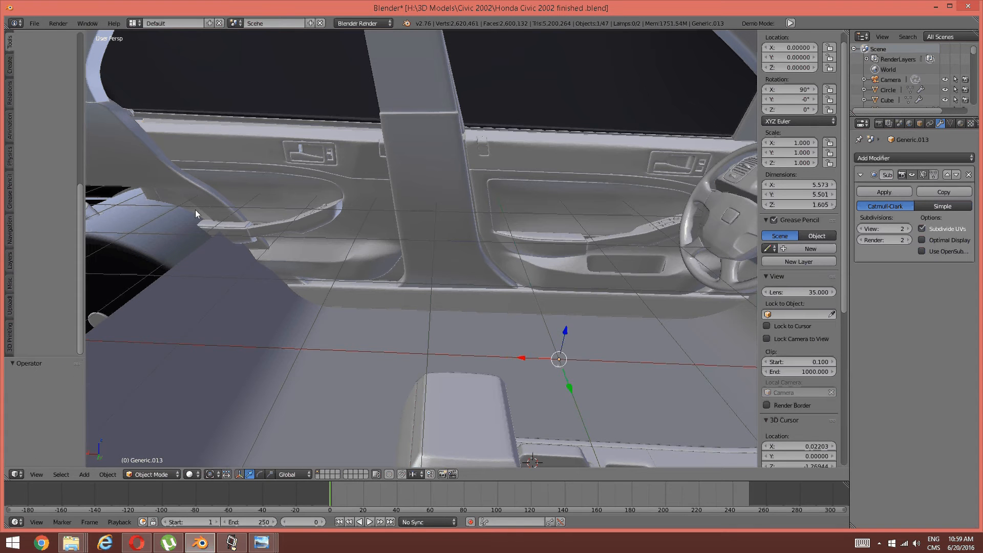
Step: Select only the rear door's inner trim panel and move it about 0.331 along X
{"action": "right_click", "coordinate": [213, 216]}
{"action": "middle_click_drag", "start_coordinate": [214, 216], "coordinate": [239, 207]}
{"action": "key", "text": "a"}
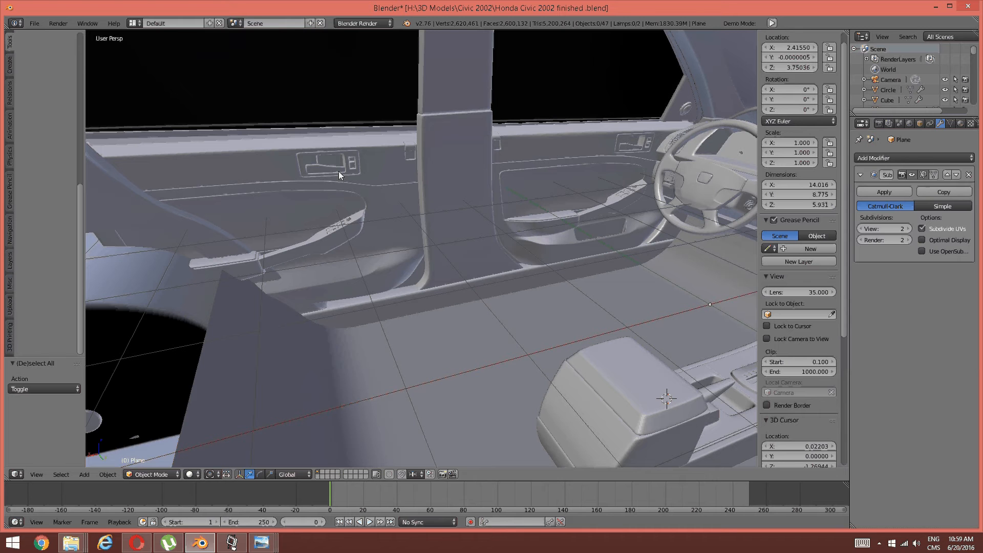
{"action": "right_click", "coordinate": [359, 195]}
{"action": "middle_click_drag", "start_coordinate": [360, 196], "coordinate": [354, 192]}
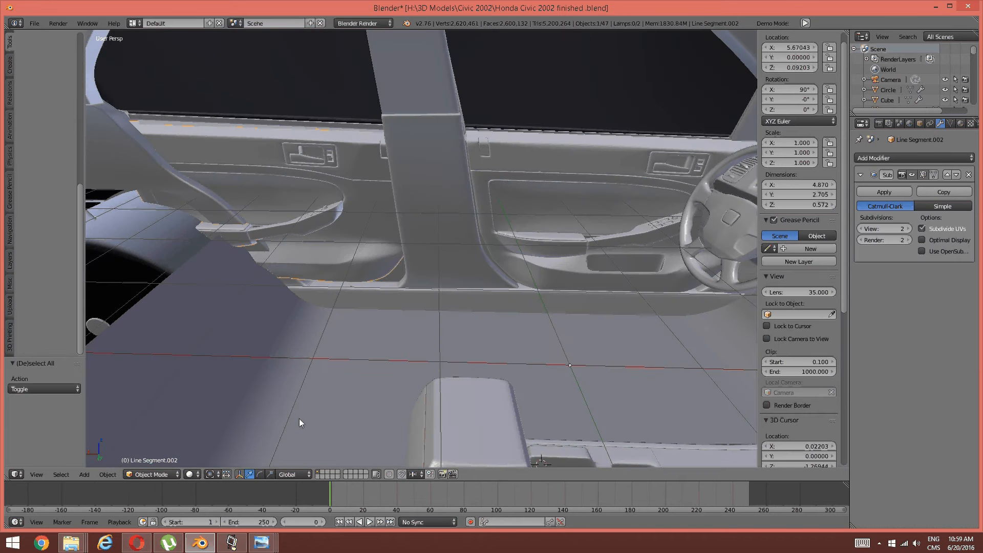
{"action": "middle_click_drag", "start_coordinate": [284, 403], "coordinate": [345, 268]}
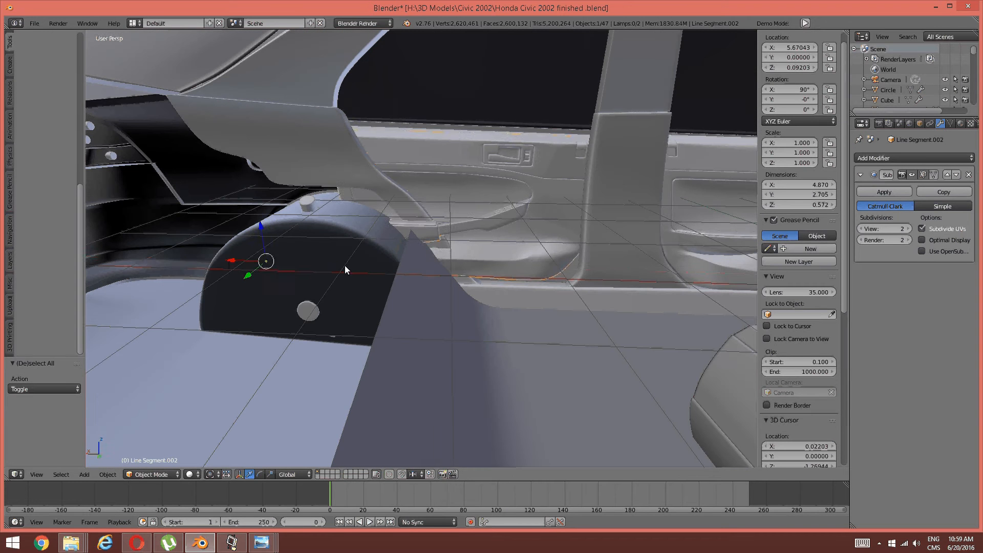
{"action": "left_click_drag", "start_coordinate": [232, 263], "coordinate": [196, 272]}
Step: Isolate the rear door trim panel, the rear door shell and the car body in local view
{"action": "middle_click_drag", "start_coordinate": [367, 204], "coordinate": [390, 214]}
{"action": "middle_click_drag", "start_coordinate": [469, 202], "coordinate": [384, 214], "text": "shift"}
{"action": "scroll", "coordinate": [391, 229], "scroll_direction": "up", "scroll_amount": 4}
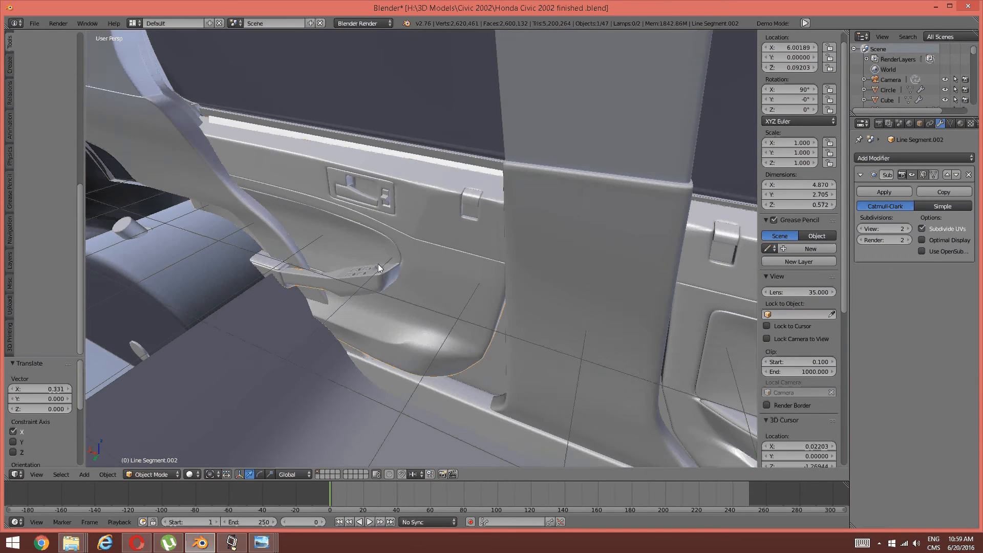
{"action": "scroll", "coordinate": [582, 226], "scroll_direction": "up", "scroll_amount": 3}
{"action": "middle_click_drag", "start_coordinate": [582, 227], "coordinate": [450, 363]}
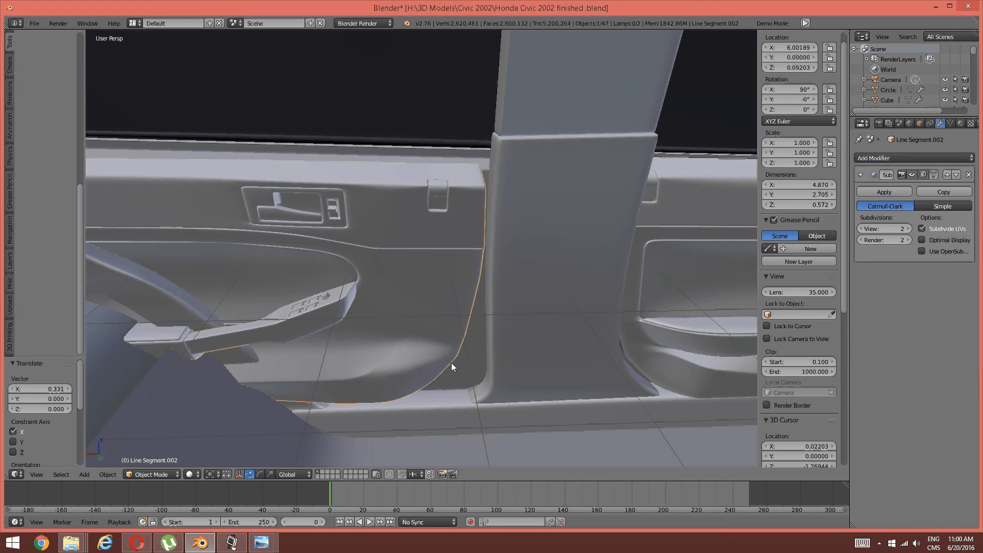
{"action": "right_click", "coordinate": [468, 369], "text": "shift"}
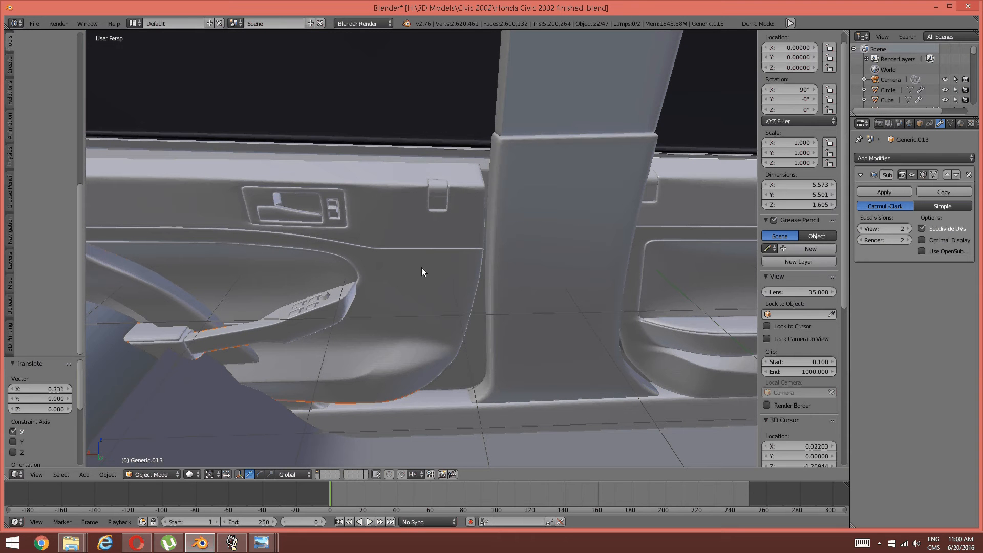
{"action": "right_click", "coordinate": [582, 298]}
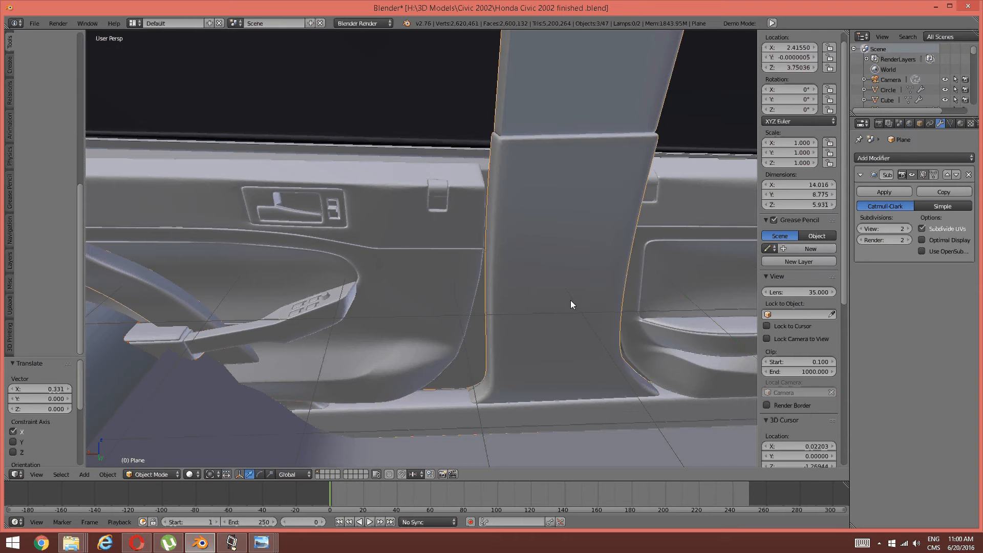
{"action": "key", "text": "KP_Divide"}
Step: Show the isolated parts in an orthographic back view framed on the rear door opening
{"action": "scroll", "coordinate": [545, 312], "scroll_direction": "up", "scroll_amount": 5}
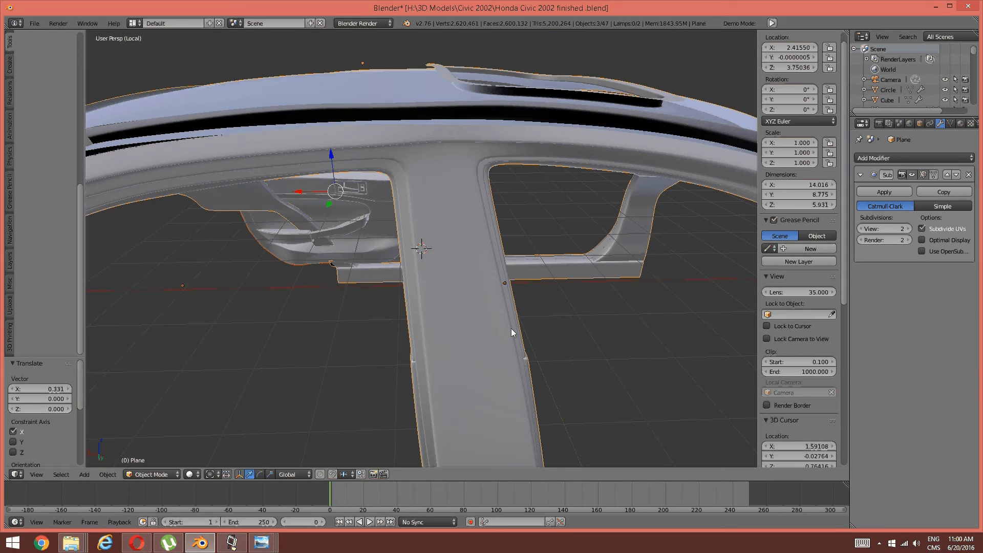
{"action": "scroll", "coordinate": [385, 256], "scroll_direction": "down", "scroll_amount": 3}
{"action": "key", "text": "KP_3"}
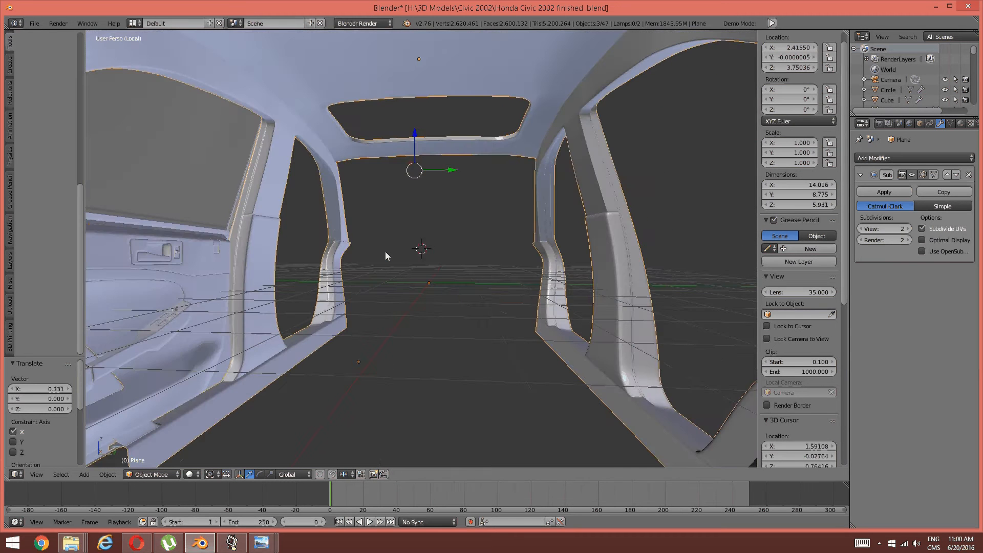
{"action": "key", "text": "KP_1"}
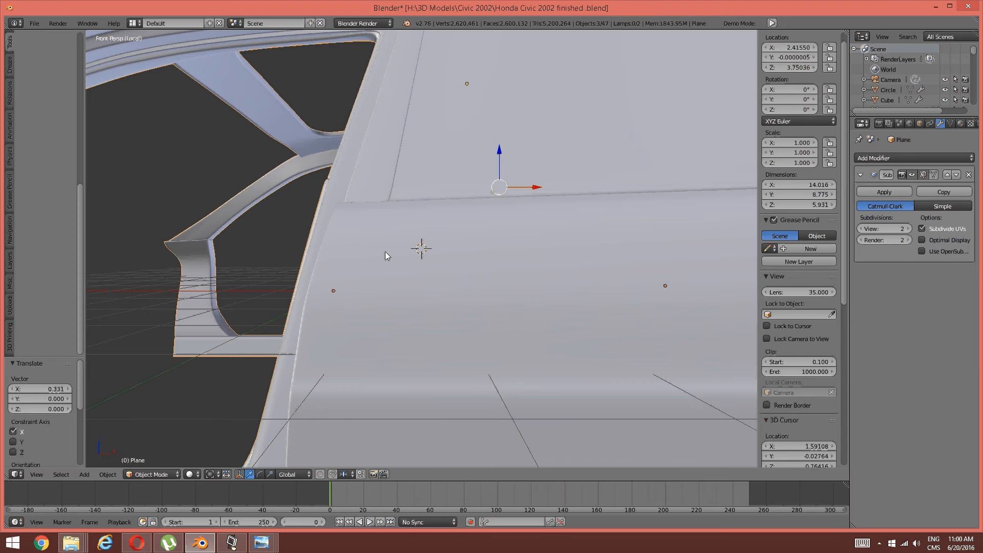
{"action": "key", "text": "KP_3"}
{"action": "key", "text": "KP_1"}
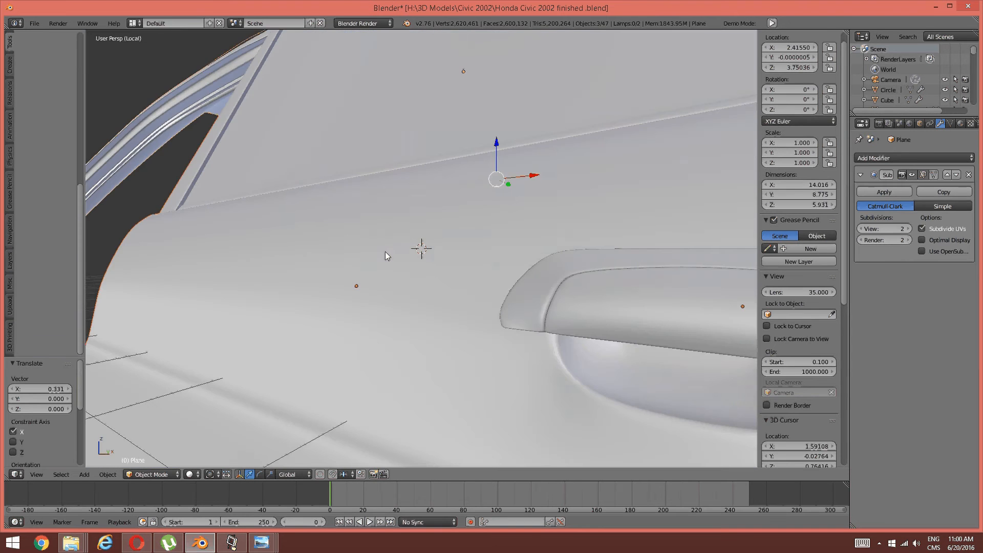
{"action": "key", "text": "ctrl+KP_1"}
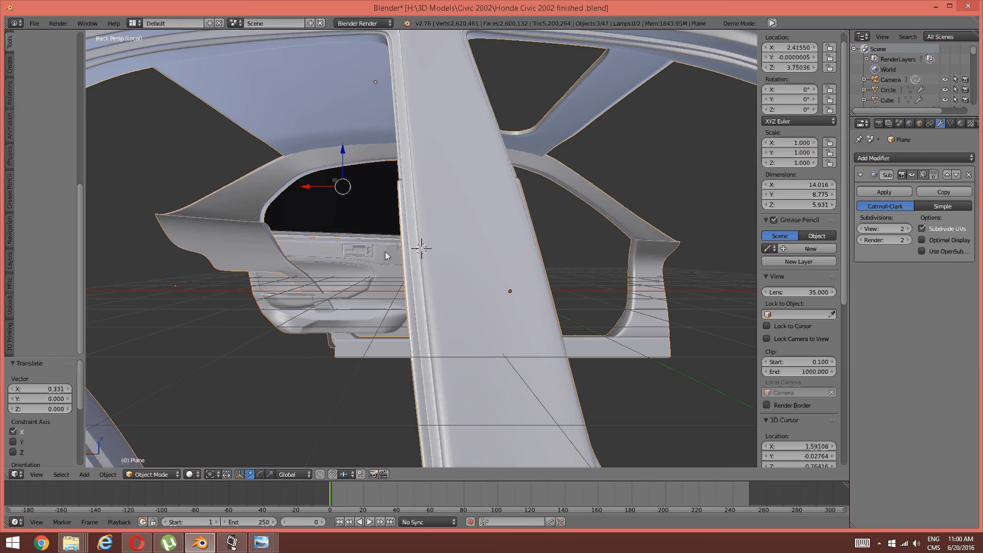
{"action": "key", "text": "KP_5"}
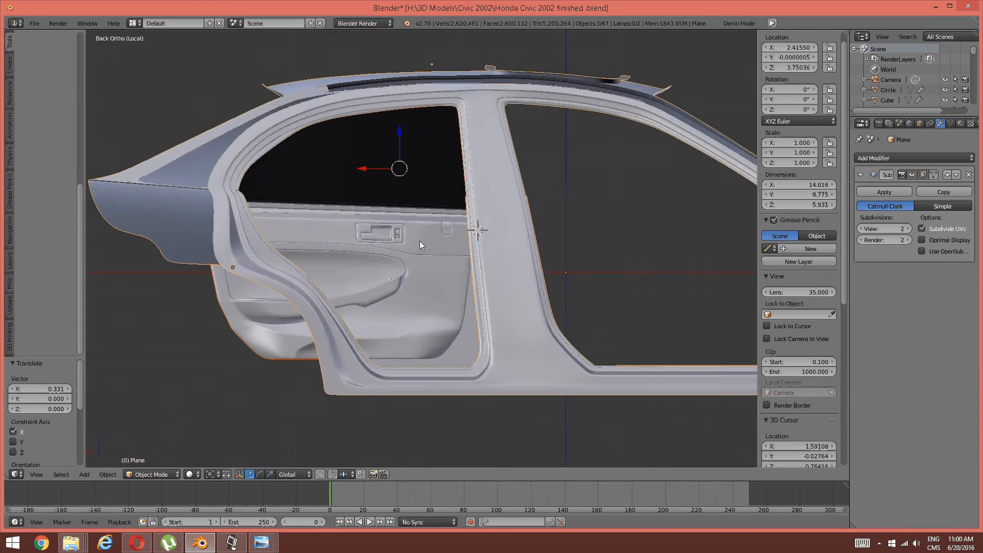
{"action": "scroll", "coordinate": [419, 240], "scroll_direction": "up", "scroll_amount": 3}
{"action": "scroll", "coordinate": [419, 226], "scroll_direction": "down", "scroll_amount": 2}
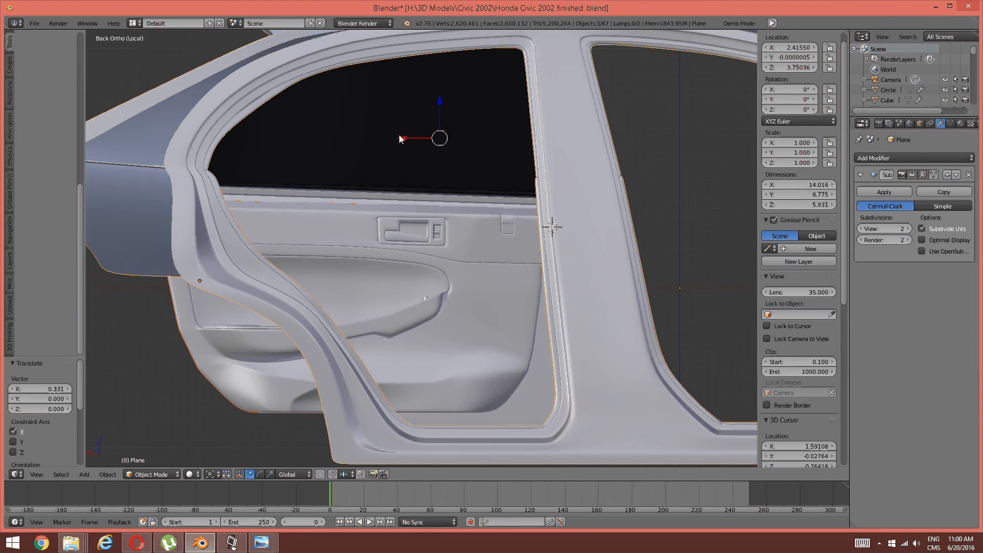
{"action": "key", "text": "g"}
{"action": "key", "text": "x"}
{"action": "right_click", "coordinate": [393, 145]}
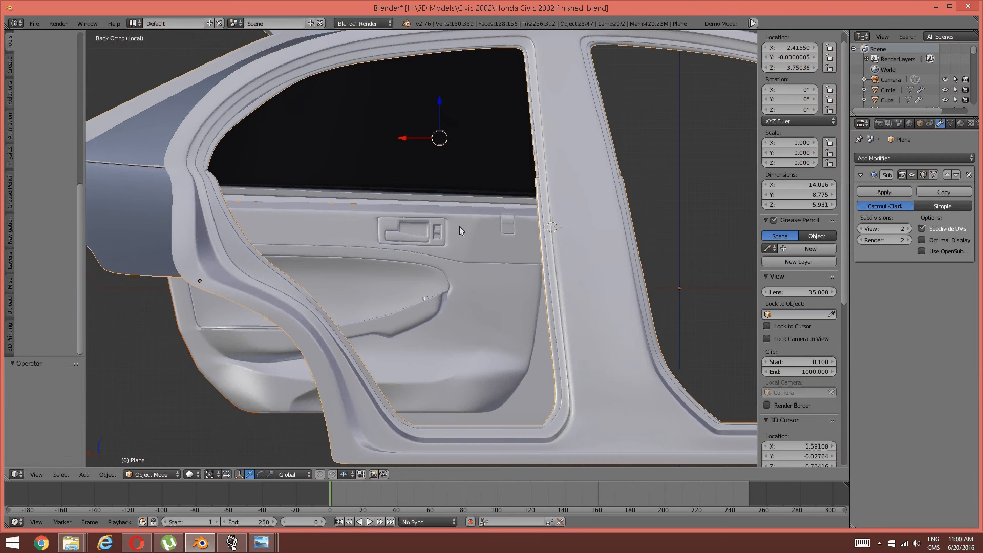
Step: Move the rear door trim panel about 0.038 along X and set its origin to its geometry
{"action": "right_click", "coordinate": [470, 224]}
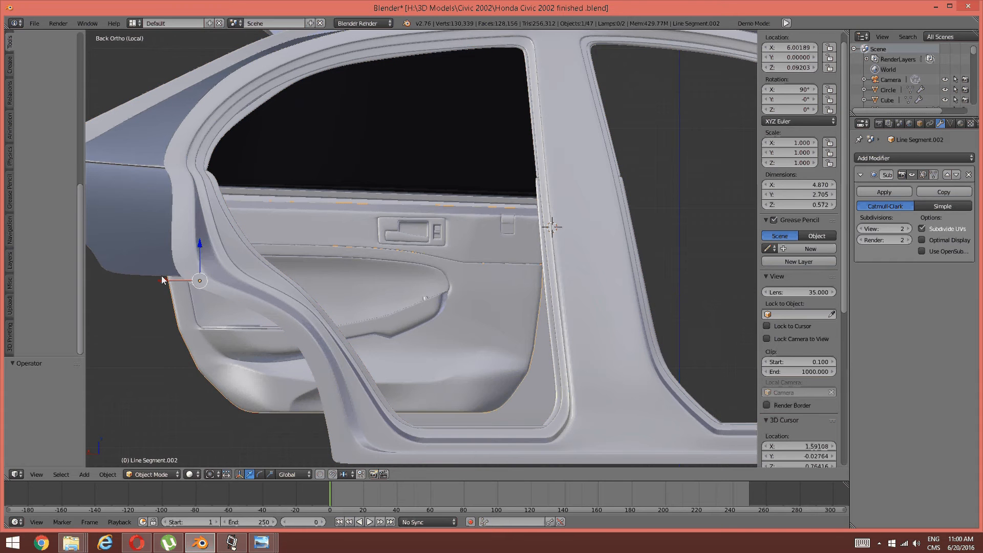
{"action": "left_click_drag", "start_coordinate": [162, 280], "coordinate": [160, 283]}
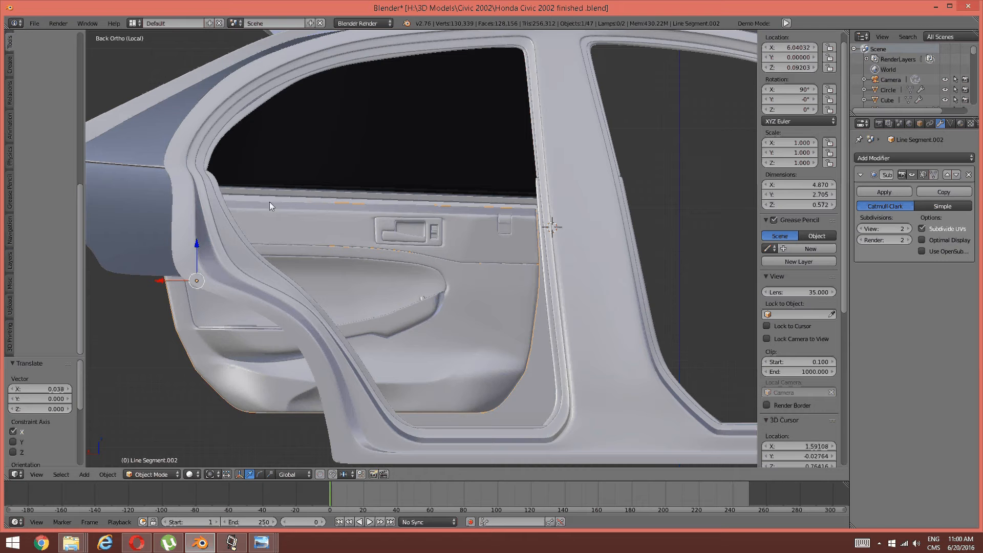
{"action": "left_click", "coordinate": [108, 474]}
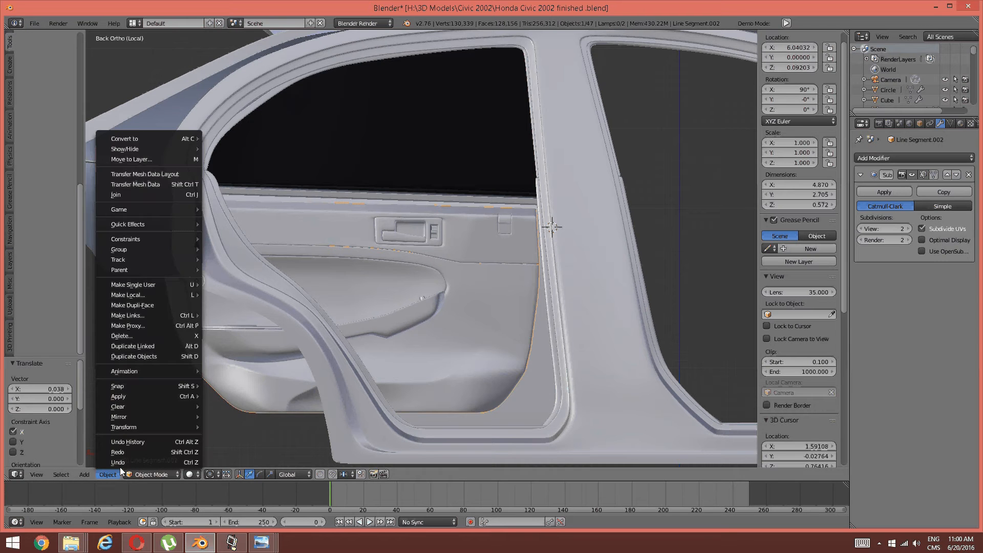
{"action": "mouse_move", "coordinate": [166, 427]}
{"action": "left_click", "coordinate": [260, 369]}
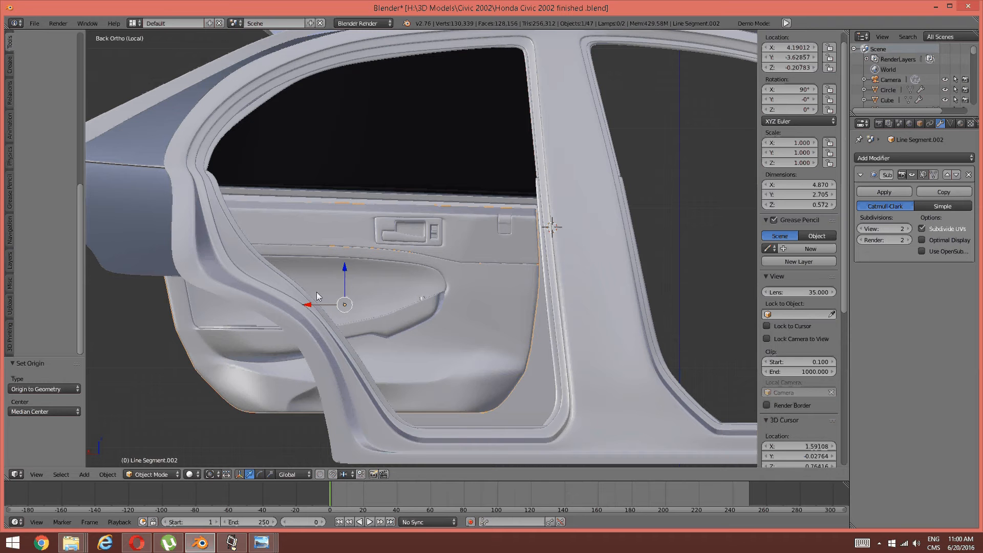
Step: Move the trim panel about -0.583 along X into the door opening and check its fit in wireframe and side view
{"action": "left_click_drag", "start_coordinate": [319, 305], "coordinate": [357, 319]}
{"action": "key", "text": "z"}
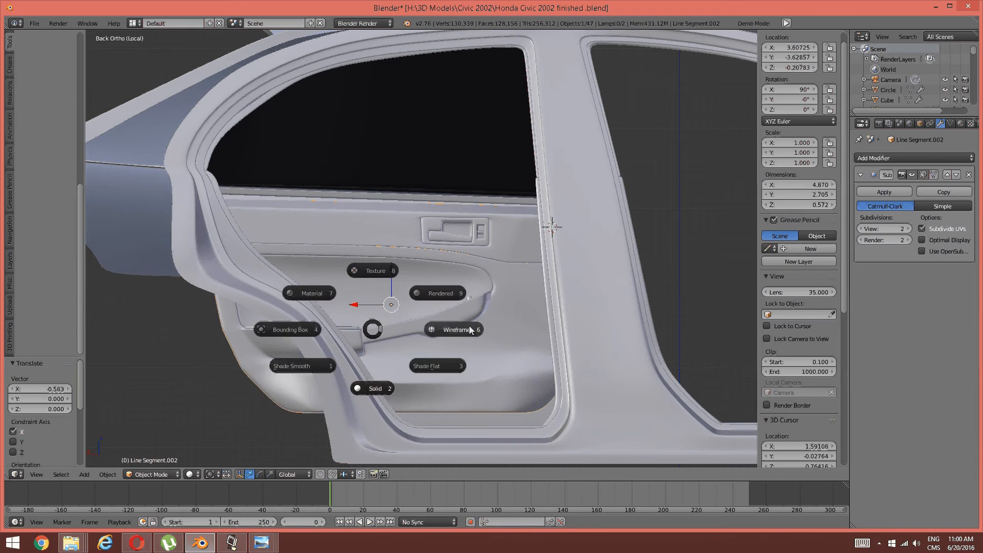
{"action": "left_click", "coordinate": [477, 335]}
{"action": "key", "text": "z"}
{"action": "left_click", "coordinate": [389, 382]}
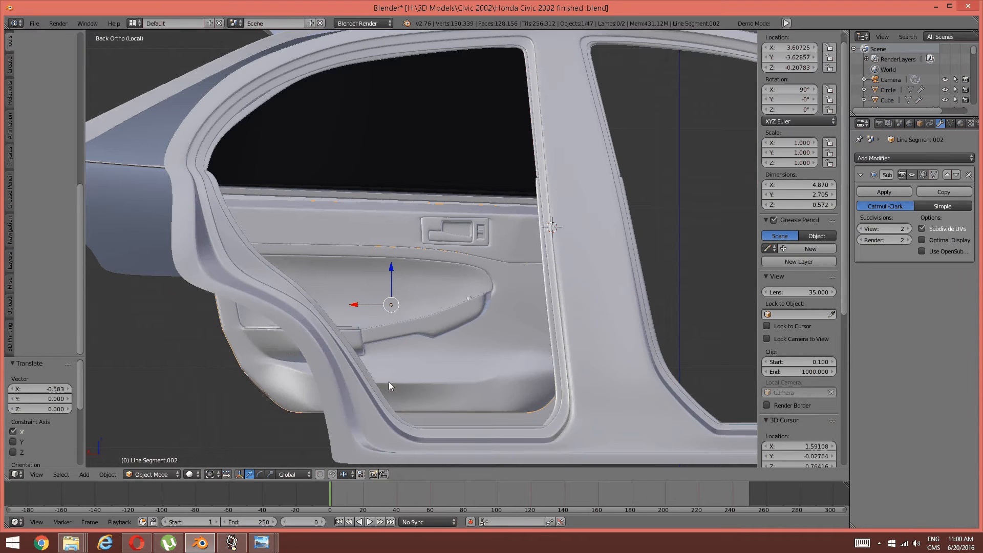
{"action": "middle_click_drag", "start_coordinate": [389, 382], "coordinate": [352, 248]}
{"action": "key", "text": "KP_3"}
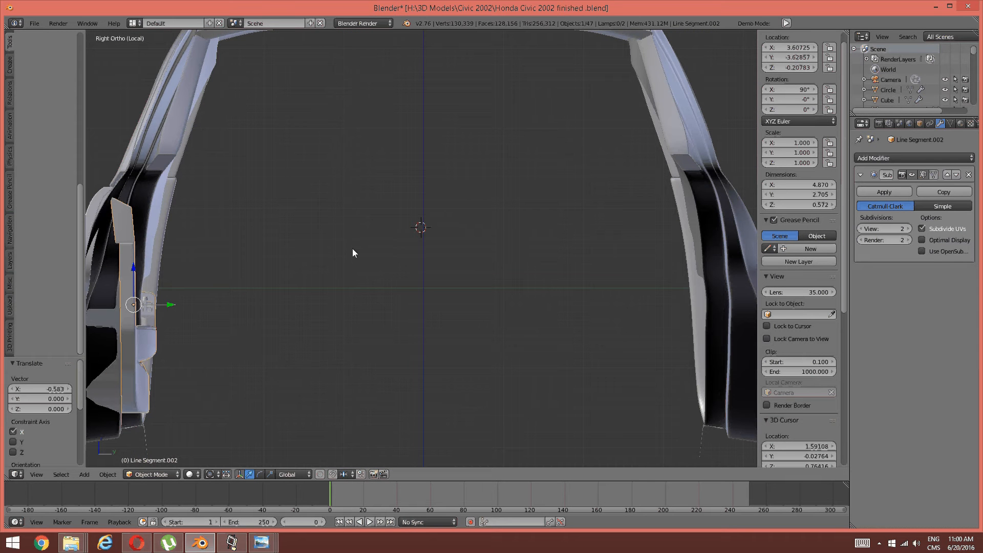
{"action": "key", "text": "ctrl+KP_1"}
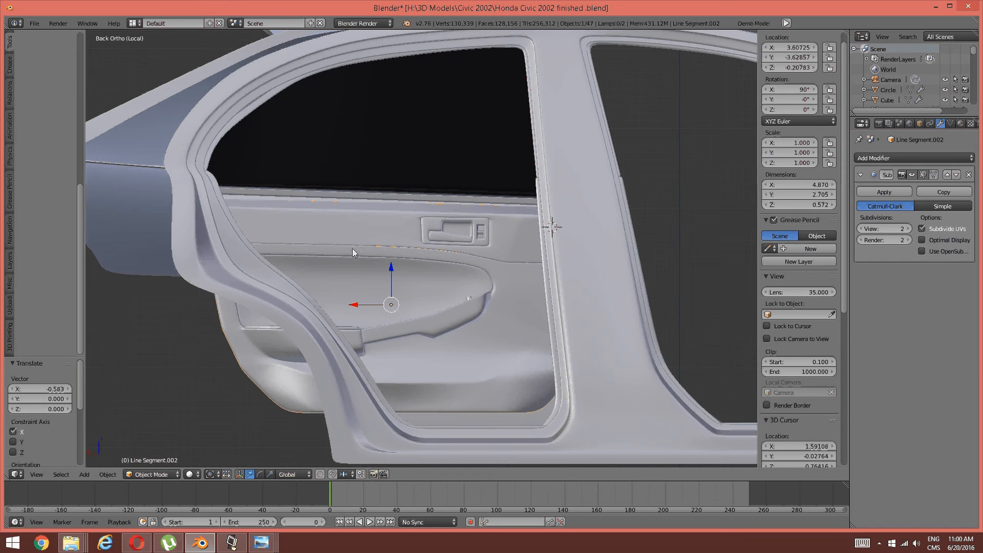
Step: Turn off Manipulate Center Points and scale the rear door trim panel along X to about 0.798
{"action": "middle_click_drag", "start_coordinate": [378, 236], "coordinate": [355, 233], "text": "shift"}
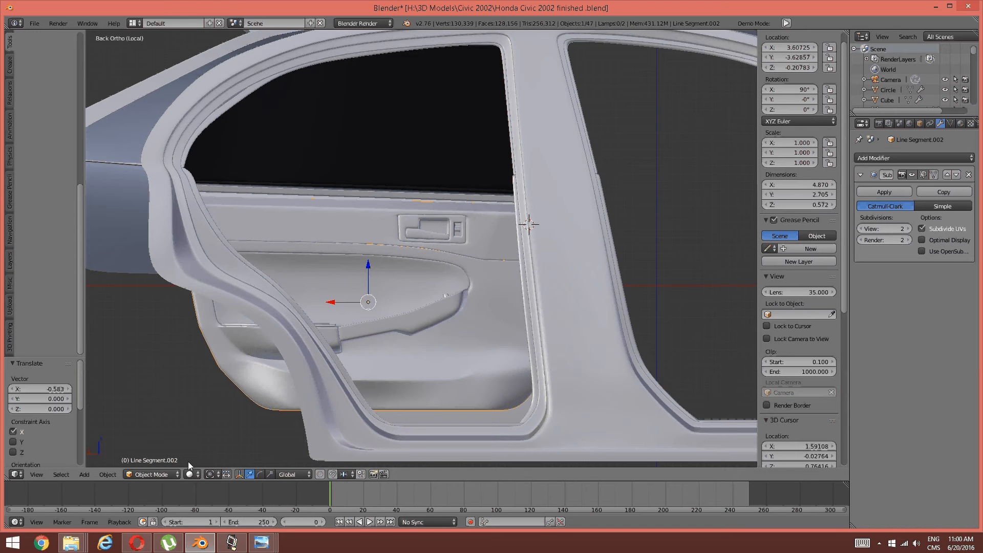
{"action": "left_click", "coordinate": [271, 475]}
{"action": "left_click_drag", "start_coordinate": [331, 304], "coordinate": [337, 302]}
{"action": "key", "text": "ctrl+z"}
{"action": "left_click", "coordinate": [226, 474]}
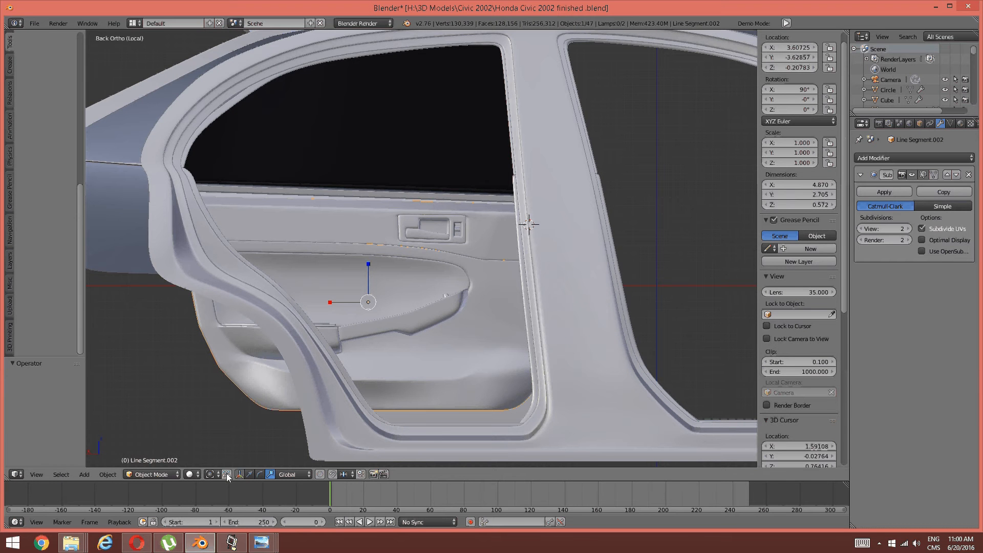
{"action": "left_click_drag", "start_coordinate": [329, 303], "coordinate": [336, 302]}
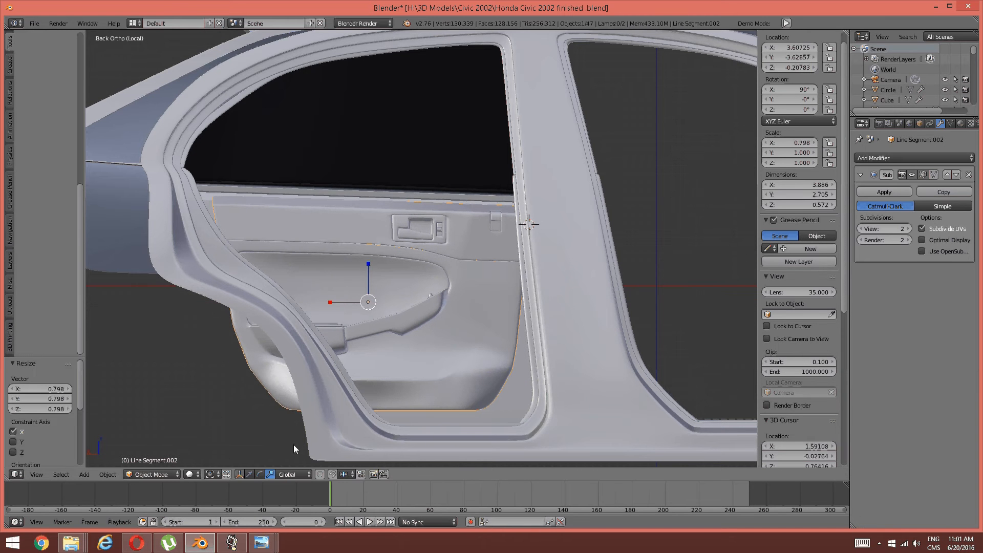
Step: Move the rear door trim panel about 0.102 along X and widen it to an X scale of about 0.819
{"action": "left_click", "coordinate": [250, 474]}
{"action": "left_click_drag", "start_coordinate": [331, 302], "coordinate": [321, 303]}
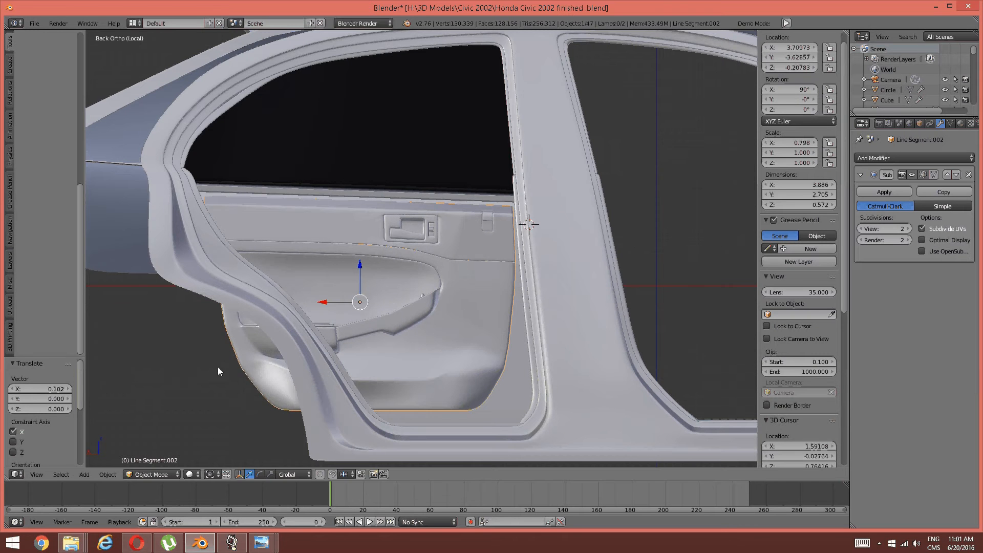
{"action": "left_click", "coordinate": [270, 475]}
{"action": "left_click_drag", "start_coordinate": [321, 302], "coordinate": [321, 303]}
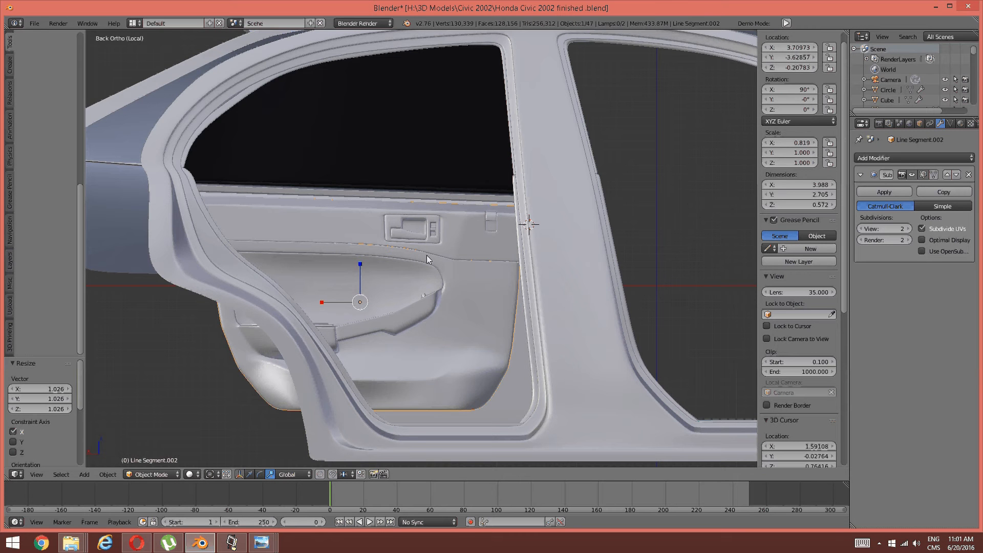
Step: Check the trim panel's fit from the side, and raise it about 0.076 along Z in the back view
{"action": "mouse_move", "coordinate": [397, 269]}
{"action": "middle_mouse_down"}
{"action": "mouse_move", "coordinate": [414, 260]}
{"action": "mouse_move", "coordinate": [382, 266]}
{"action": "middle_mouse_up"}
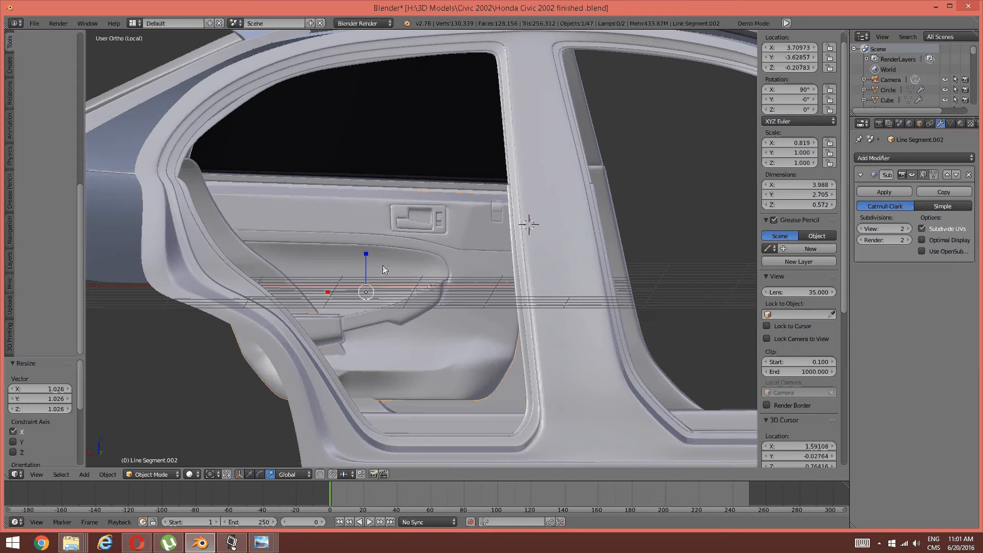
{"action": "key", "text": "KP_3"}
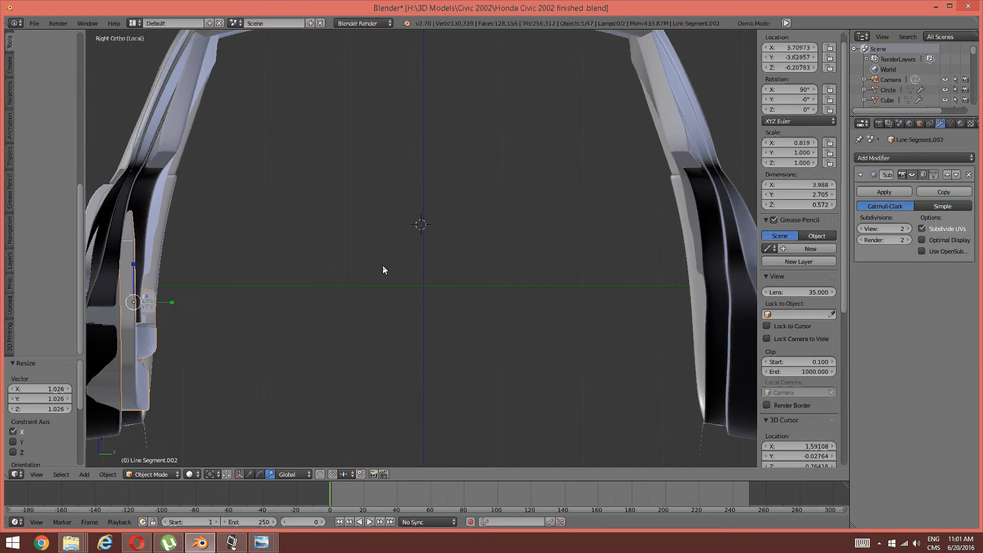
{"action": "middle_click_drag", "start_coordinate": [314, 175], "coordinate": [188, 188]}
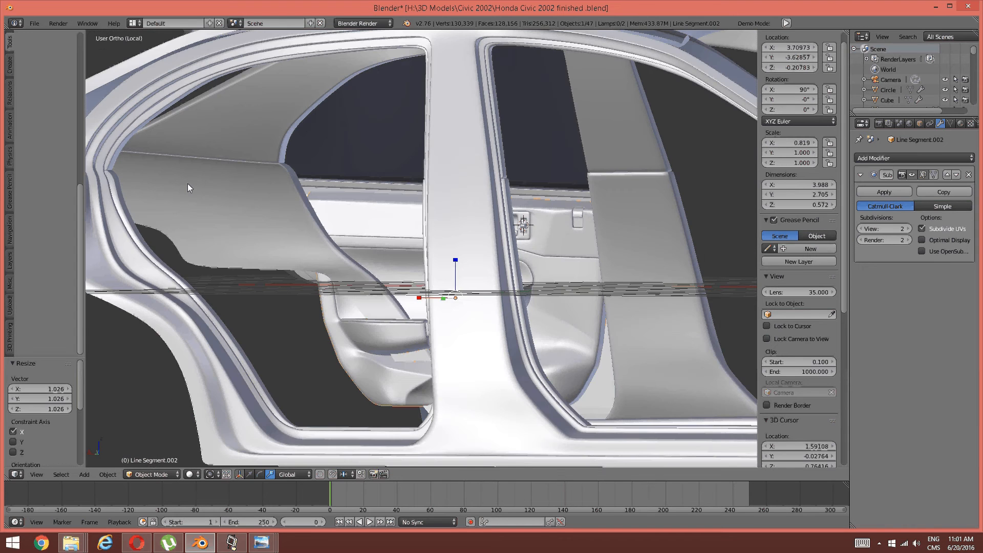
{"action": "key", "text": "ctrl+KP_1"}
{"action": "scroll", "coordinate": [224, 152], "scroll_direction": "up", "scroll_amount": 4}
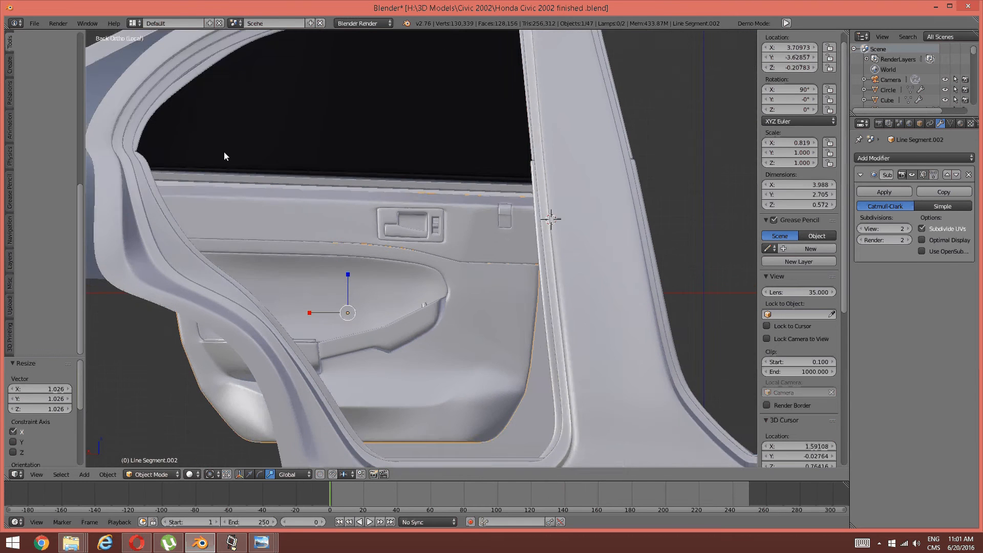
{"action": "scroll", "coordinate": [212, 157], "scroll_direction": "up", "scroll_amount": 1}
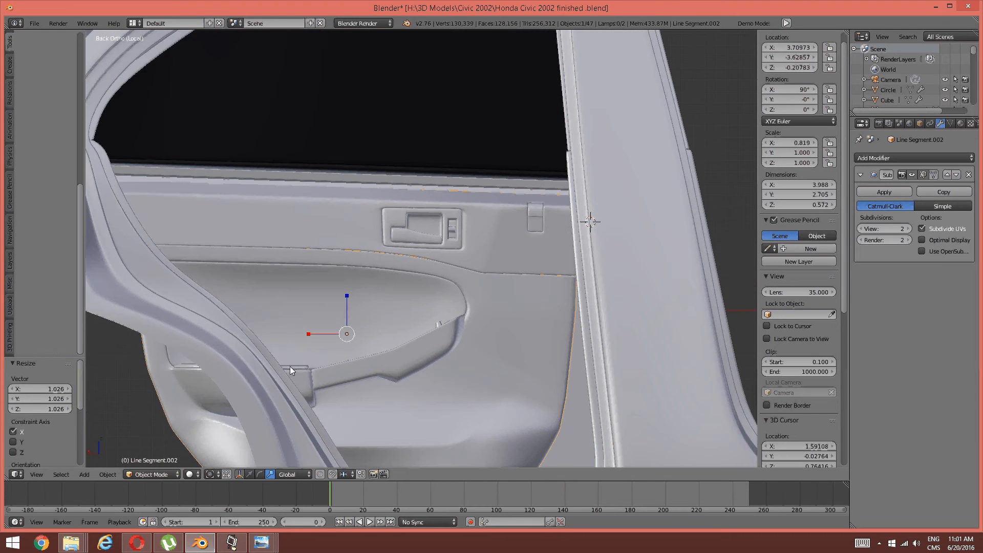
{"action": "left_click", "coordinate": [250, 474]}
{"action": "left_click_drag", "start_coordinate": [346, 298], "coordinate": [337, 288]}
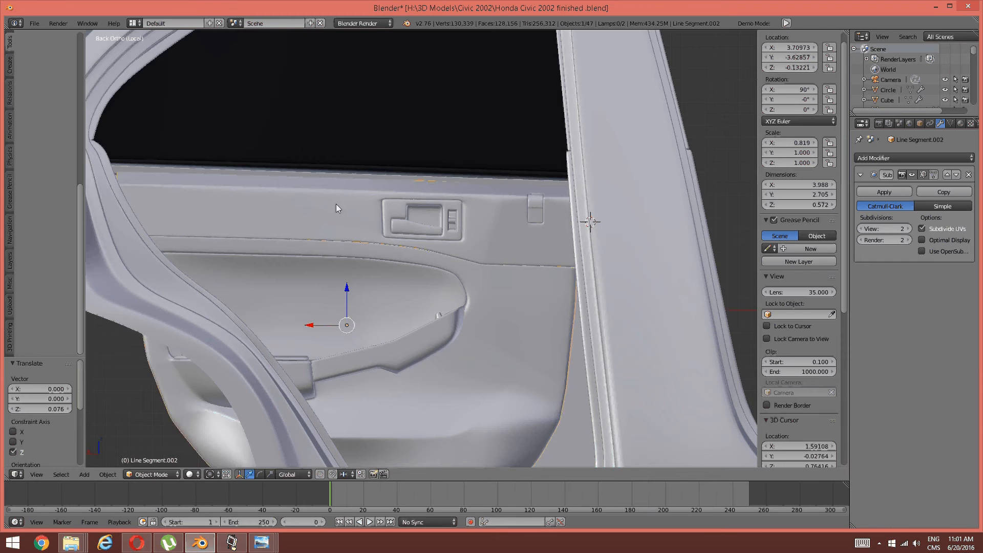
Step: Examine the fit of the trim panel's upper edge and sides against the rear door opening from several angles
{"action": "middle_click_drag", "start_coordinate": [336, 204], "coordinate": [414, 226], "text": "shift"}
{"action": "scroll", "coordinate": [425, 201], "scroll_direction": "up", "scroll_amount": 1}
{"action": "middle_click_drag", "start_coordinate": [410, 169], "coordinate": [428, 285], "text": "shift"}
{"action": "mouse_move", "coordinate": [428, 285]}
{"action": "middle_mouse_down"}
{"action": "mouse_move", "coordinate": [410, 262]}
{"action": "mouse_move", "coordinate": [421, 263]}
{"action": "mouse_move", "coordinate": [414, 300]}
{"action": "mouse_move", "coordinate": [414, 291]}
{"action": "middle_mouse_up"}
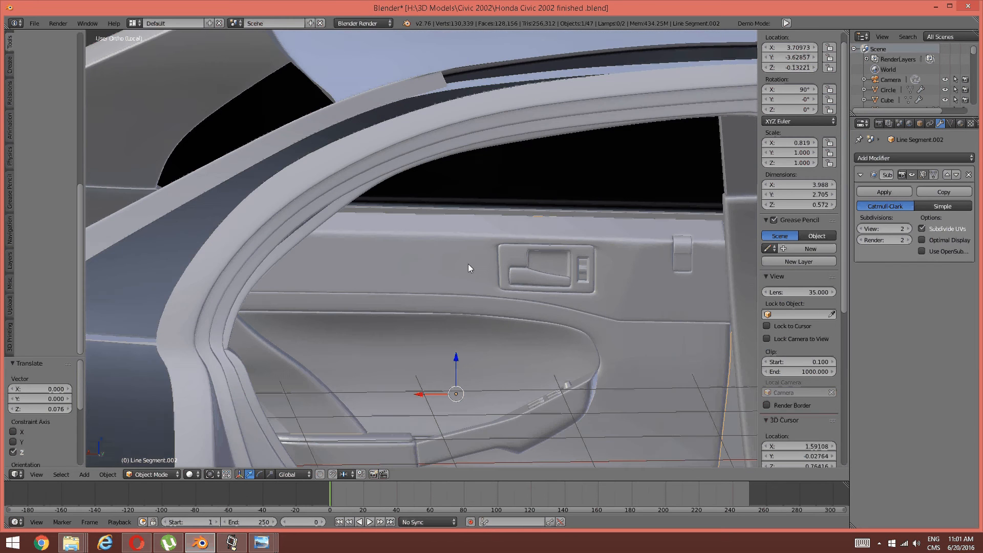
{"action": "scroll", "coordinate": [469, 264], "scroll_direction": "down", "scroll_amount": 2}
{"action": "middle_click_drag", "start_coordinate": [468, 263], "coordinate": [576, 342]}
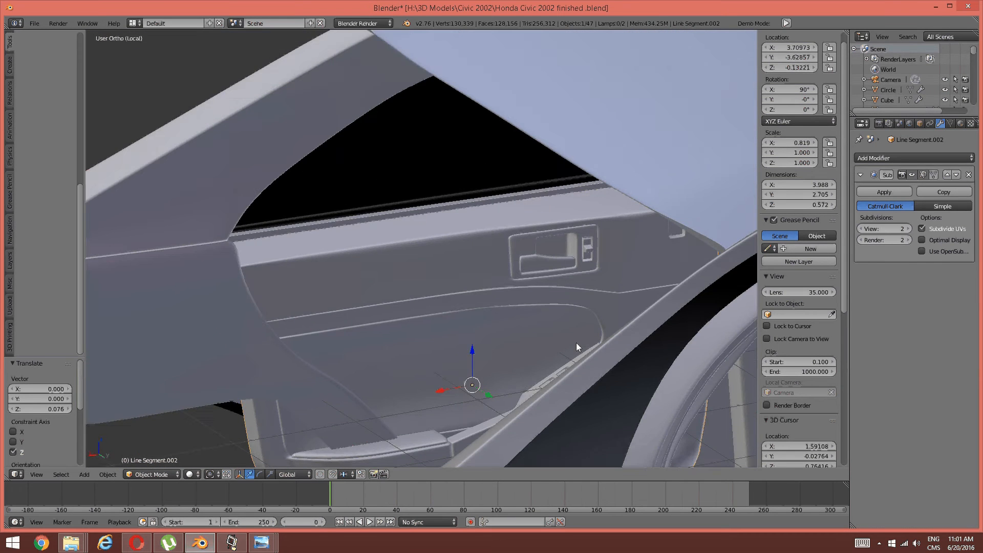
{"action": "scroll", "coordinate": [478, 343], "scroll_direction": "up", "scroll_amount": 1}
{"action": "scroll", "coordinate": [478, 343], "scroll_direction": "down", "scroll_amount": 5}
{"action": "middle_click_drag", "start_coordinate": [478, 344], "coordinate": [490, 311]}
{"action": "scroll", "coordinate": [429, 336], "scroll_direction": "up", "scroll_amount": 3}
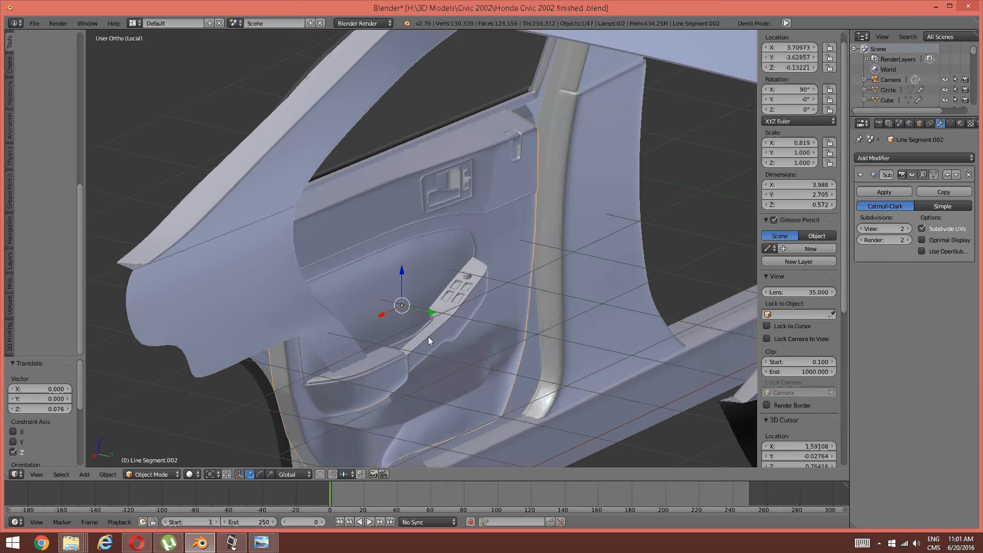
Step: Snap the 3D cursor to the selected trim panel and add a lattice object there
{"action": "middle_click_drag", "start_coordinate": [428, 337], "coordinate": [416, 347]}
{"action": "key", "text": "shift+s"}
{"action": "left_click", "coordinate": [447, 351]}
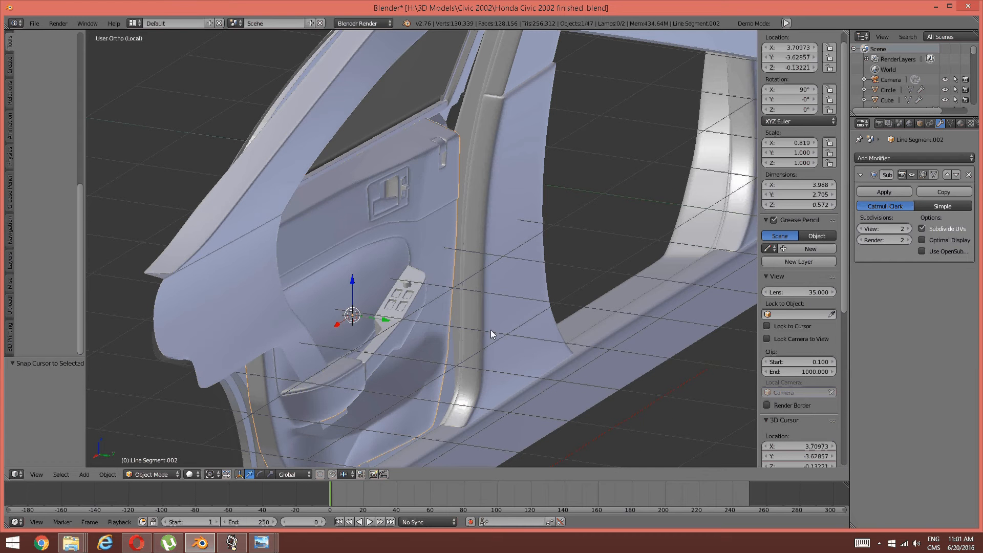
{"action": "scroll", "coordinate": [481, 435], "scroll_direction": "up", "scroll_amount": 4}
{"action": "middle_click_drag", "start_coordinate": [481, 435], "coordinate": [470, 304]}
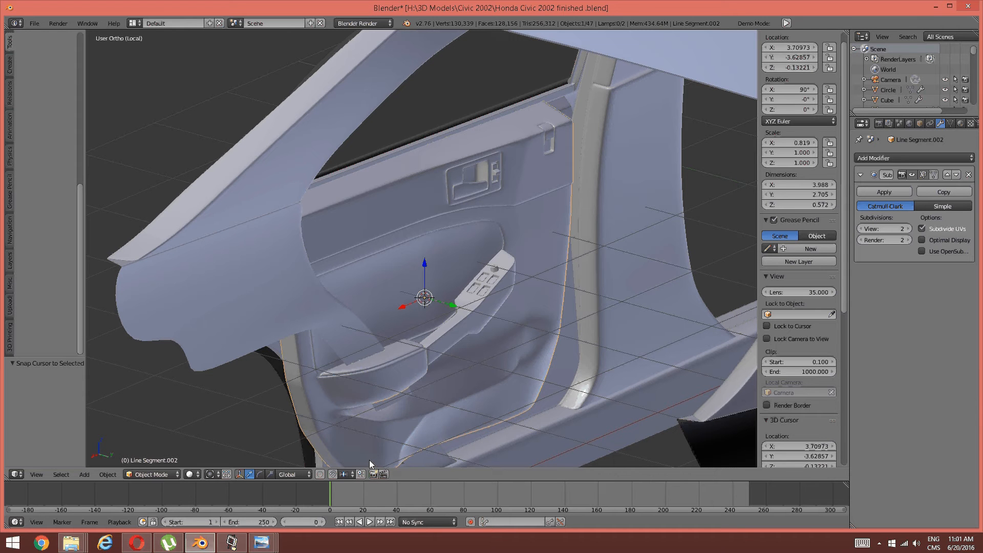
{"action": "key", "text": "space"}
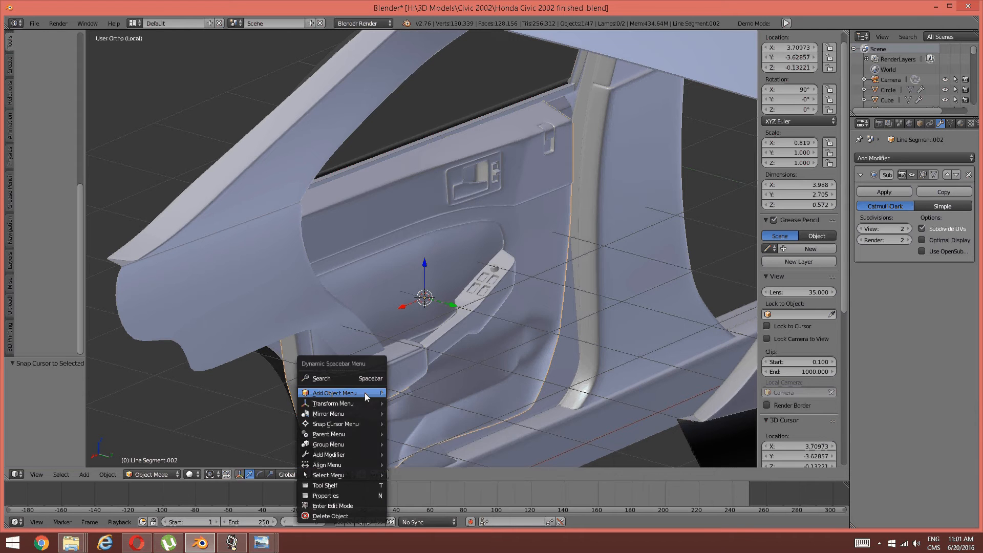
{"action": "mouse_move", "coordinate": [365, 392]}
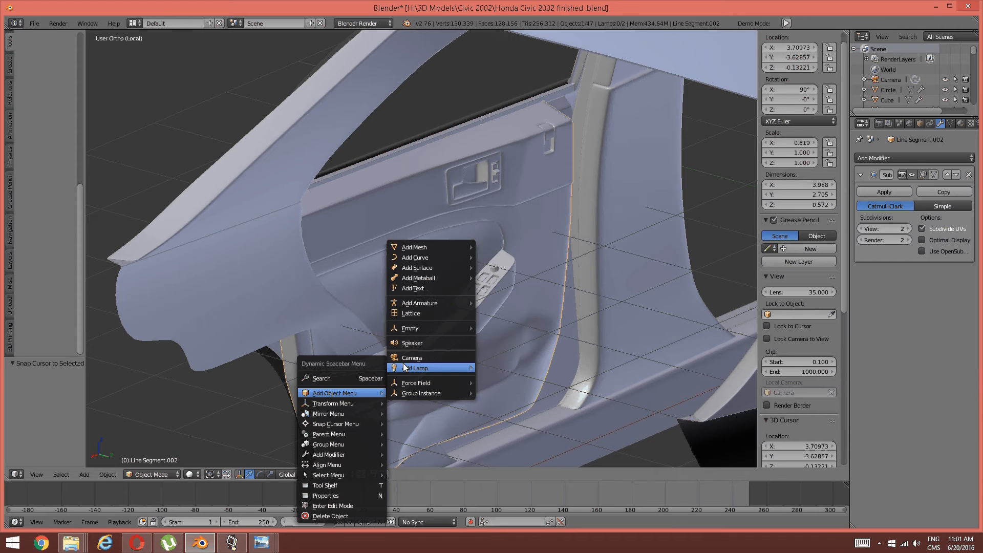
{"action": "left_click", "coordinate": [410, 311]}
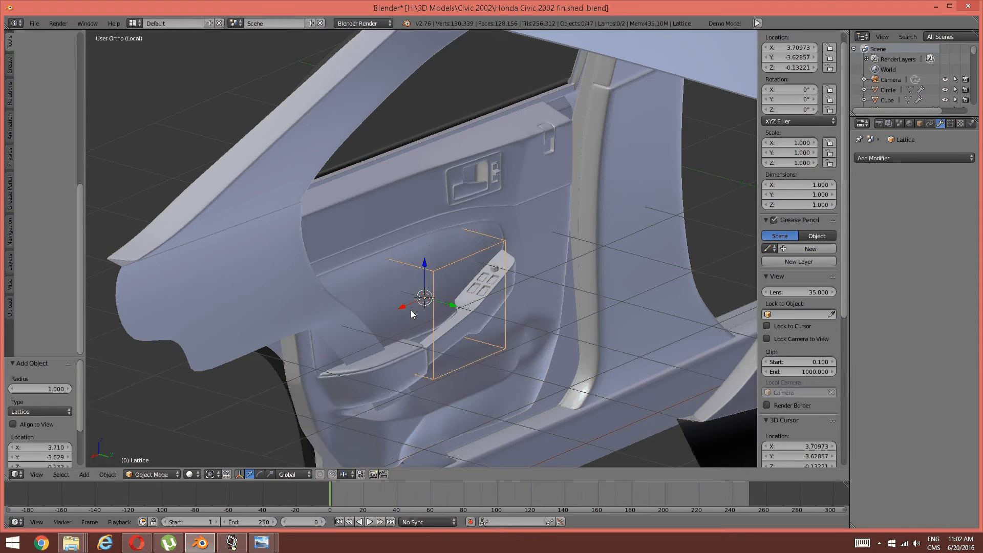
Step: Scale the lattice uniformly to about 2.837 and stretch it along X to about 4.164 to enclose the trim panel
{"action": "middle_click_drag", "start_coordinate": [411, 313], "coordinate": [432, 291]}
{"action": "key", "text": "KP_3"}
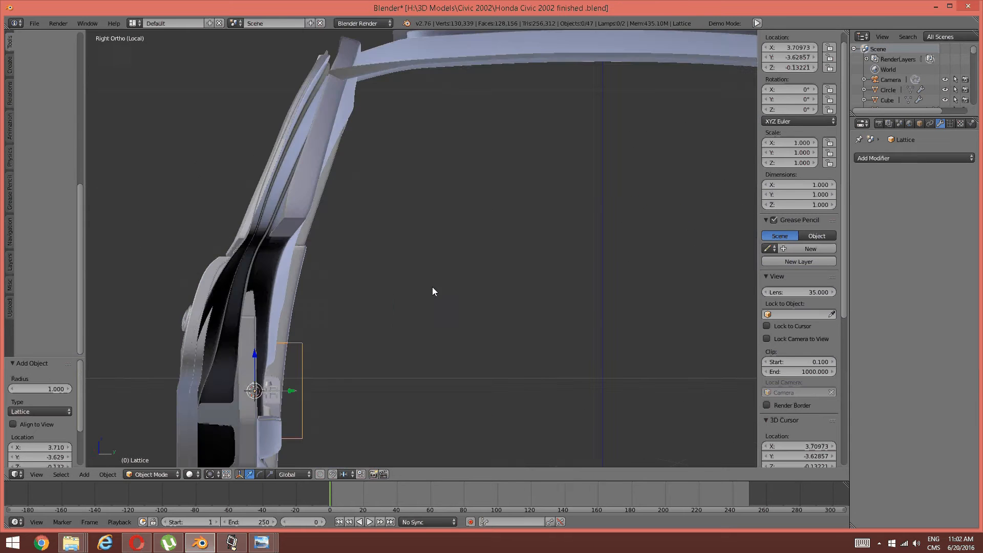
{"action": "key", "text": "ctrl+KP_1"}
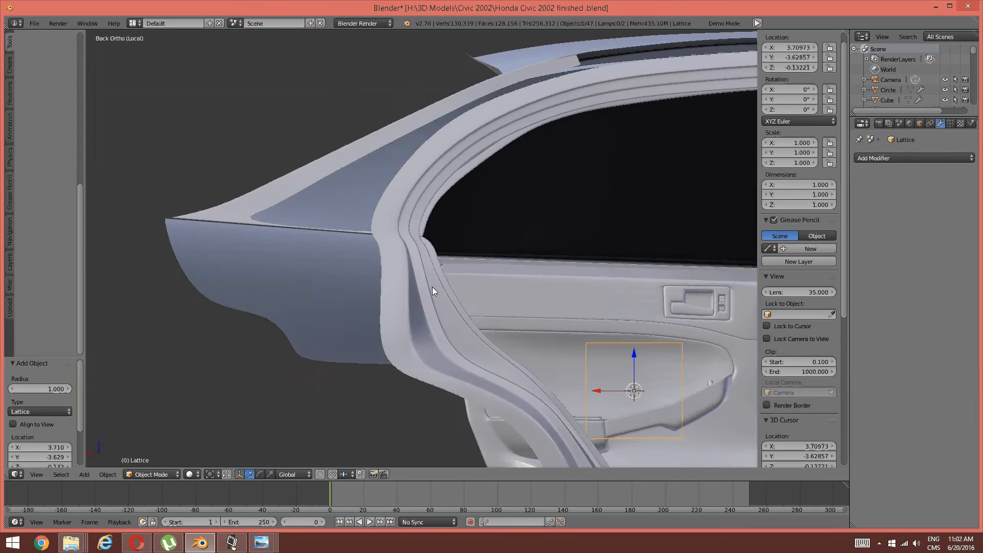
{"action": "middle_click_drag", "start_coordinate": [594, 333], "coordinate": [408, 259], "text": "shift"}
{"action": "scroll", "coordinate": [438, 253], "scroll_direction": "up", "scroll_amount": 1}
{"action": "key", "text": "s"}
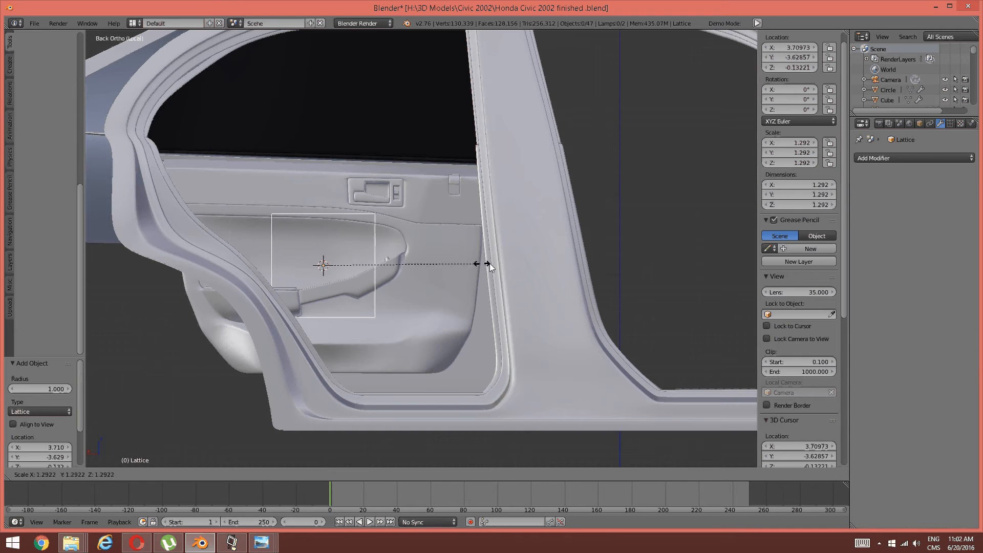
{"action": "left_click", "coordinate": [671, 238]}
{"action": "key", "text": "s"}
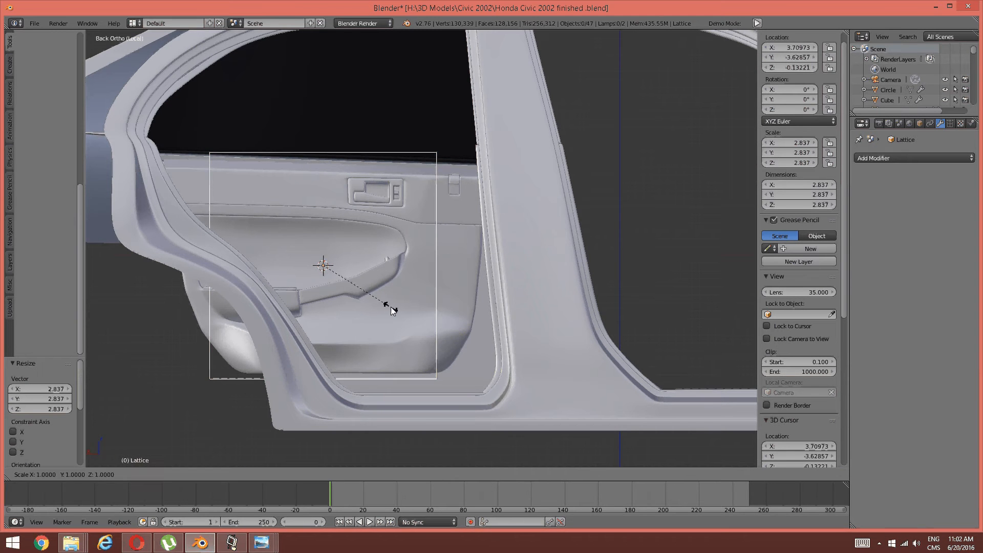
{"action": "key", "text": "x"}
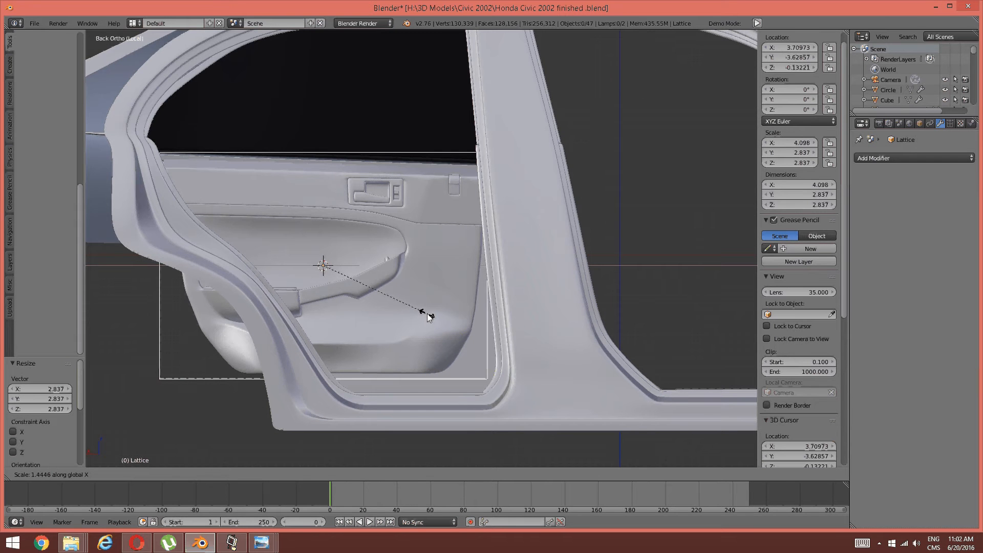
{"action": "left_click", "coordinate": [428, 314]}
Step: Thin the lattice along Y to a scale of about 0.660 around the trim panel
{"action": "middle_click_drag", "start_coordinate": [428, 314], "coordinate": [309, 358]}
{"action": "key", "text": "s"}
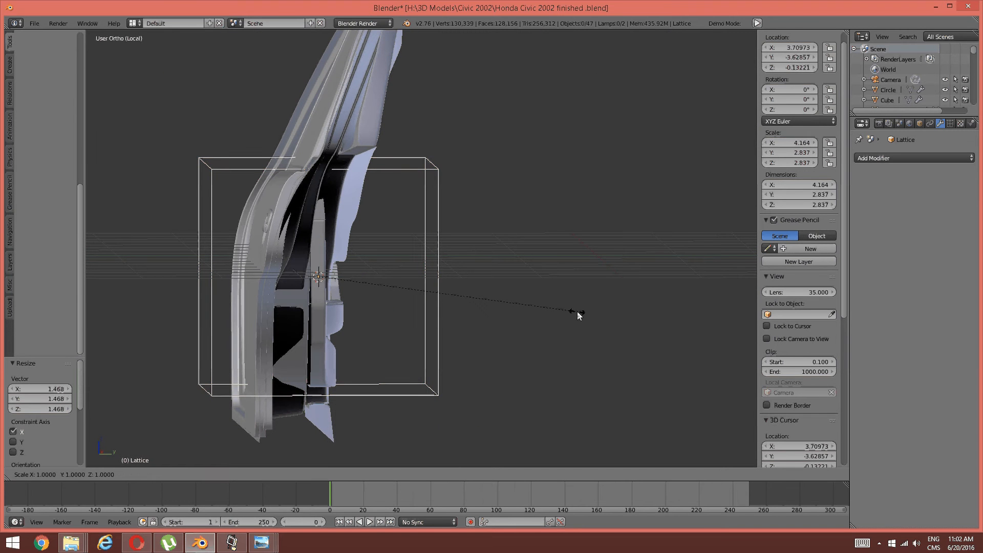
{"action": "key", "text": "y"}
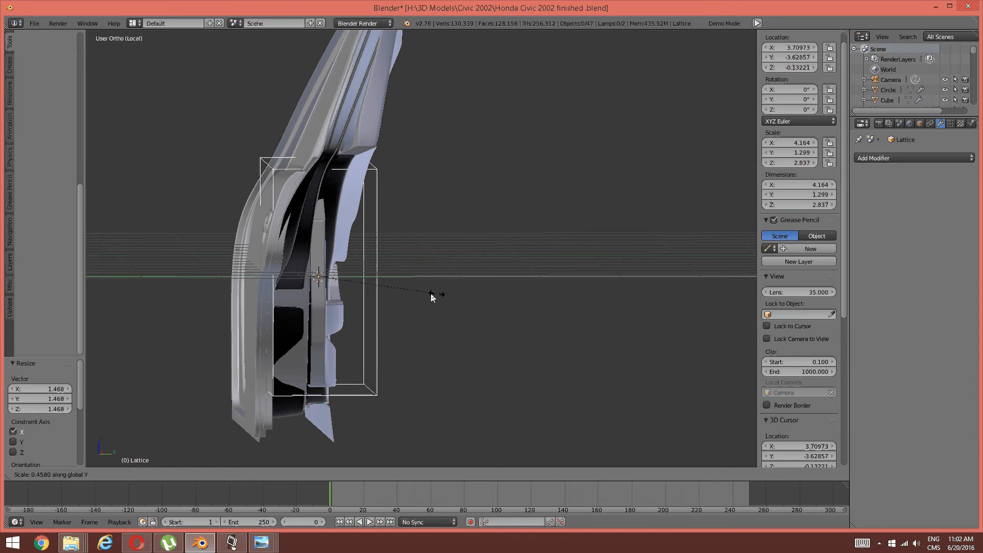
{"action": "left_click", "coordinate": [379, 290]}
Step: Set the lattice's U resolution to 5 divisions
{"action": "middle_click_drag", "start_coordinate": [382, 287], "coordinate": [310, 297]}
{"action": "scroll", "coordinate": [355, 297], "scroll_direction": "up", "scroll_amount": 3}
{"action": "middle_click_drag", "start_coordinate": [354, 260], "coordinate": [444, 204], "text": "shift"}
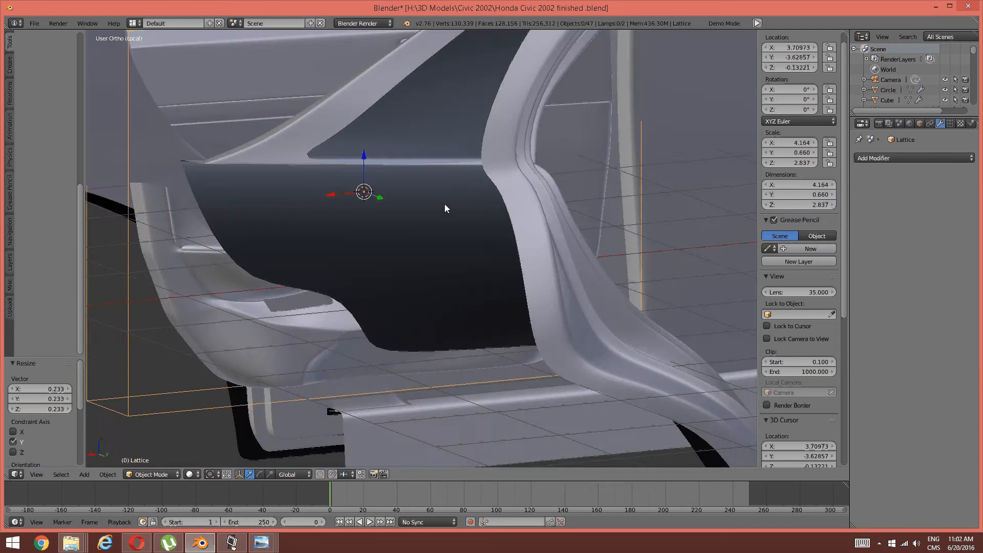
{"action": "middle_click_drag", "start_coordinate": [250, 218], "coordinate": [385, 287], "text": "shift"}
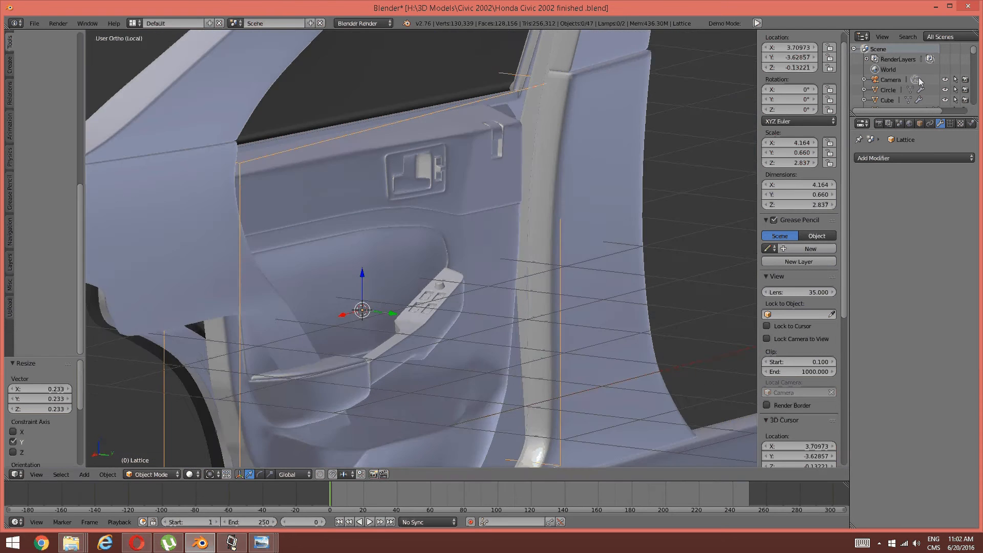
{"action": "left_click", "coordinate": [950, 123]}
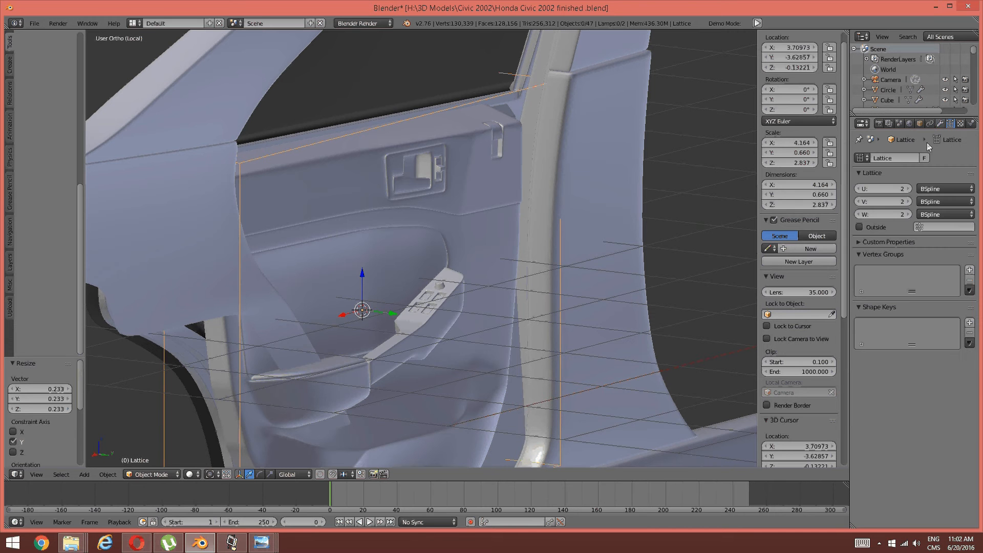
{"action": "left_click", "coordinate": [906, 189]}
{"action": "left_click", "coordinate": [906, 189]}
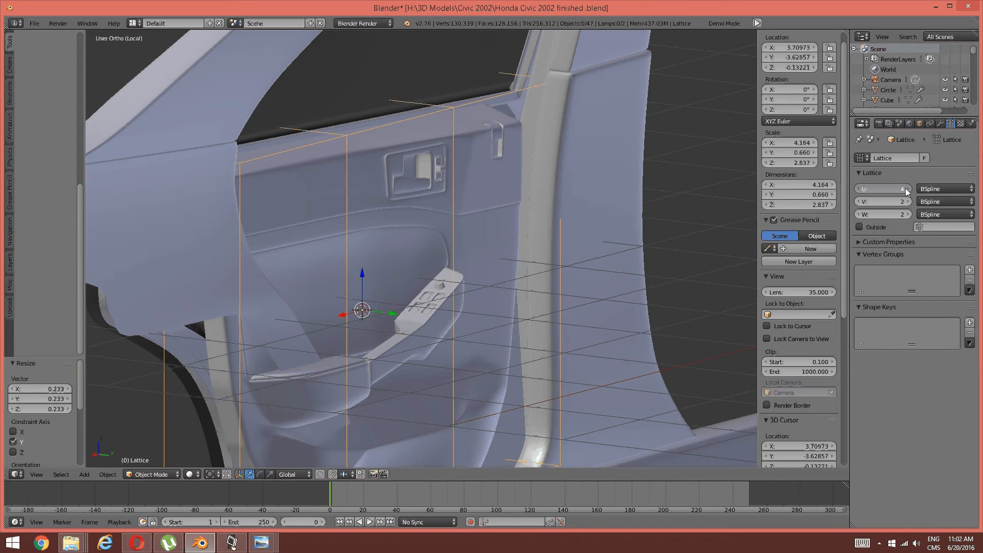
{"action": "left_click", "coordinate": [905, 189]}
{"action": "middle_click_drag", "start_coordinate": [407, 334], "coordinate": [469, 222], "text": "shift"}
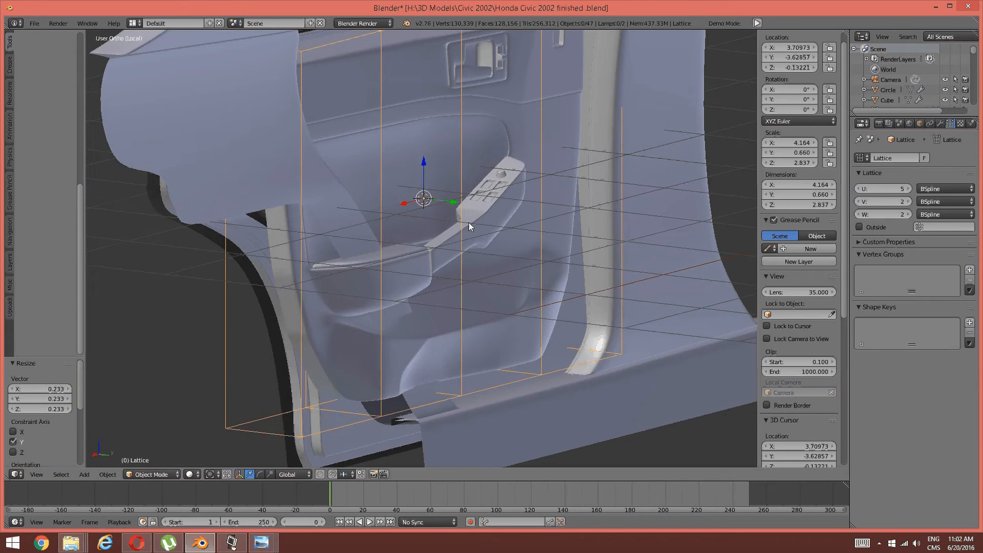
{"action": "left_click", "coordinate": [911, 200]}
{"action": "left_click", "coordinate": [910, 200]}
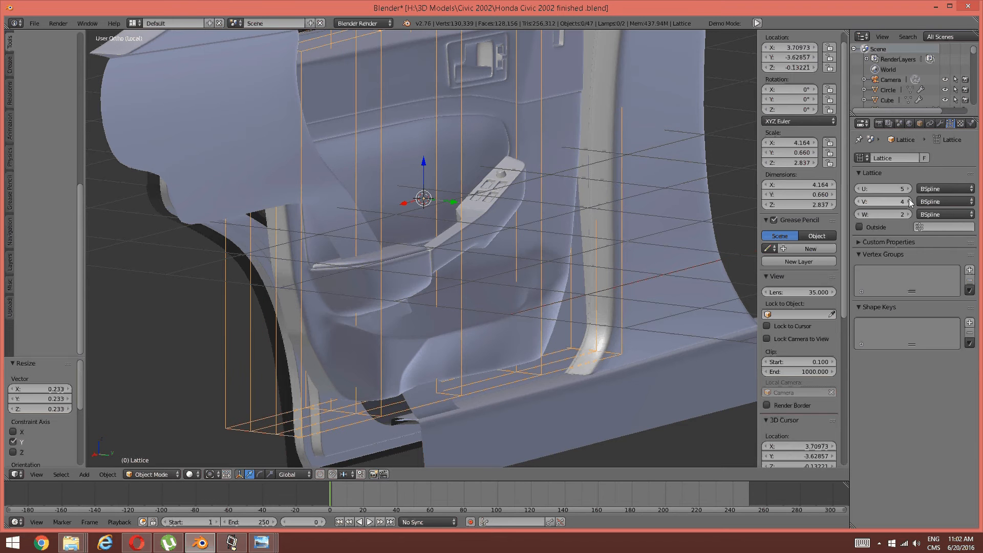
{"action": "left_click", "coordinate": [860, 202]}
{"action": "left_click", "coordinate": [859, 202]}
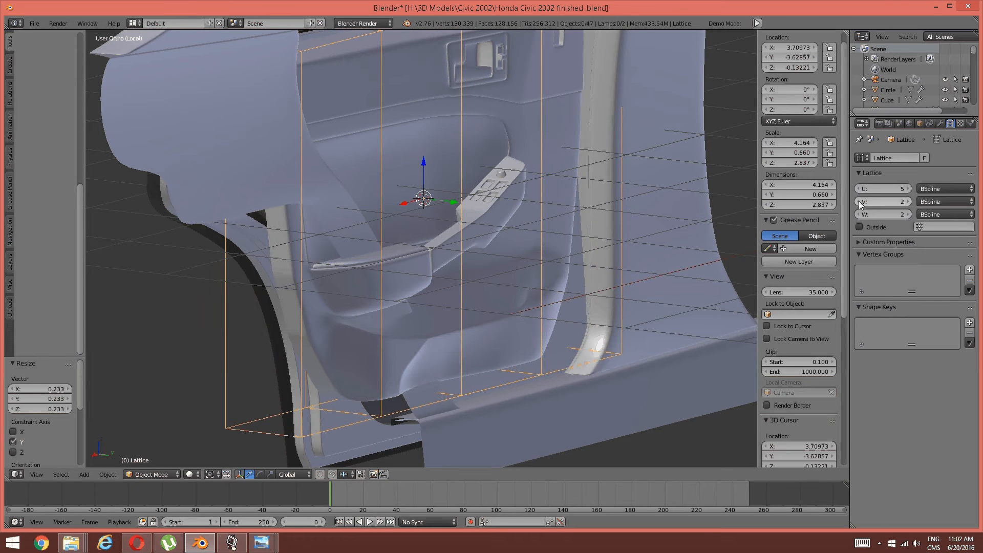
Step: Set the lattice's W resolution to 5 divisions
{"action": "left_click", "coordinate": [908, 213]}
{"action": "left_click", "coordinate": [908, 213]}
{"action": "left_click", "coordinate": [908, 213]}
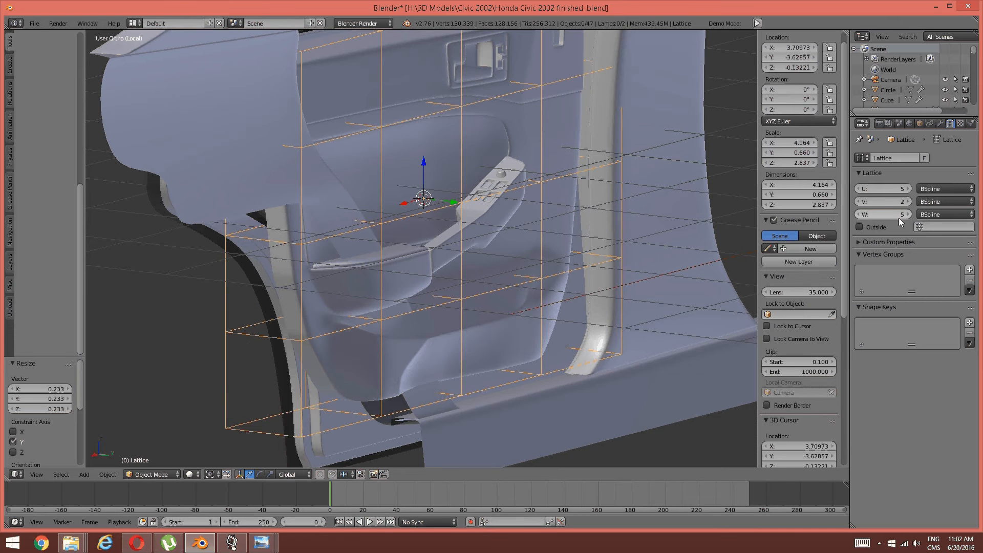
{"action": "left_click", "coordinate": [908, 214]}
{"action": "middle_click_drag", "start_coordinate": [691, 238], "coordinate": [439, 257]}
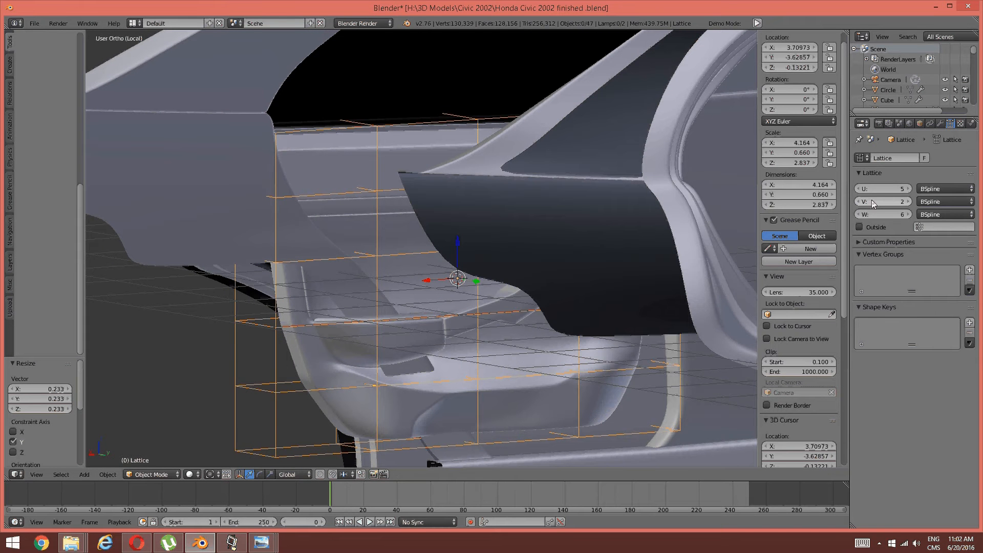
{"action": "left_click", "coordinate": [859, 214]}
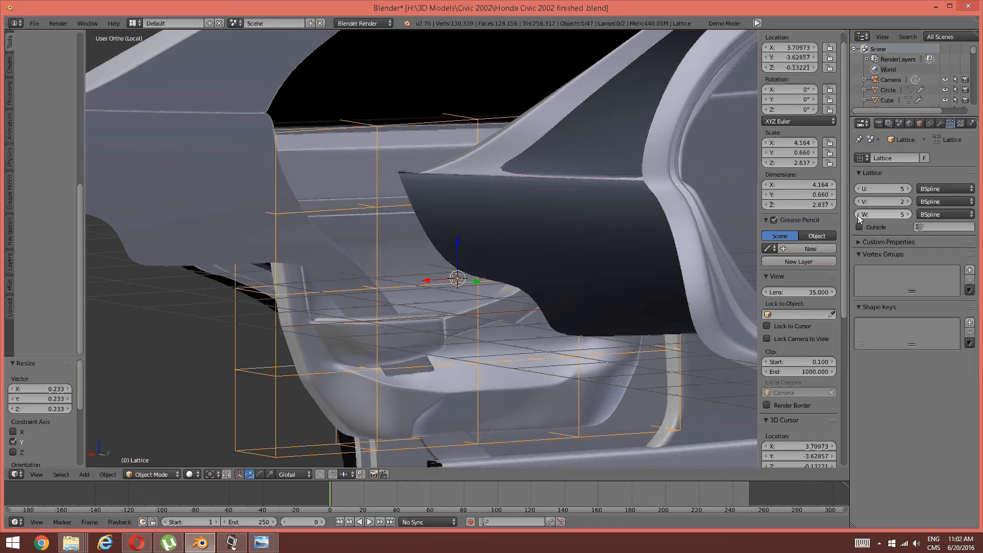
{"action": "middle_click_drag", "start_coordinate": [250, 392], "coordinate": [525, 261]}
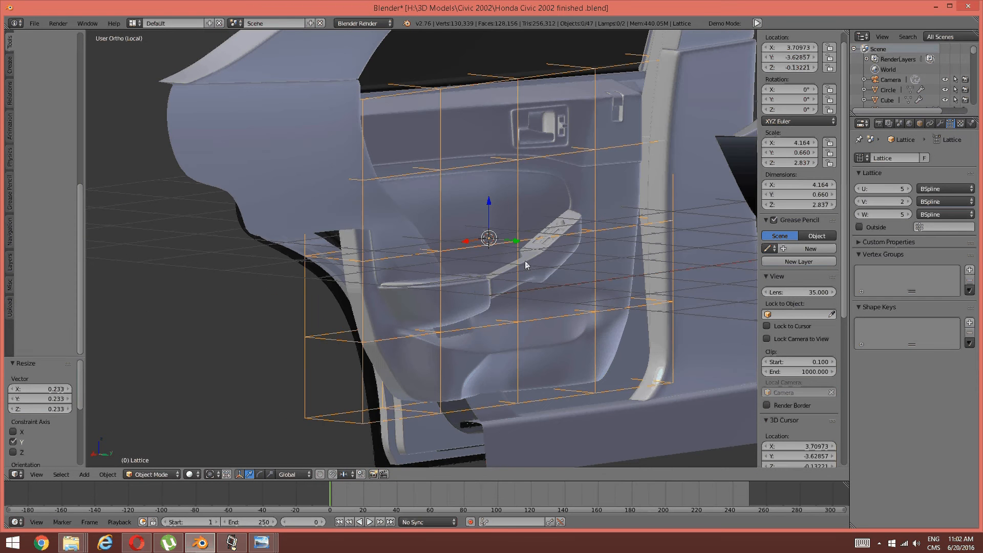
{"action": "right_click", "coordinate": [475, 291]}
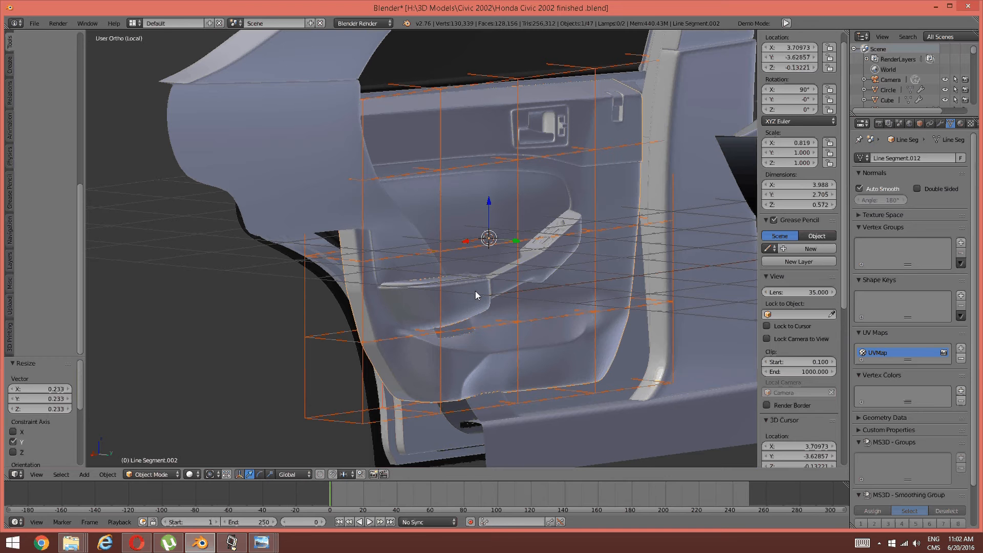
{"action": "key", "text": "alt+p"}
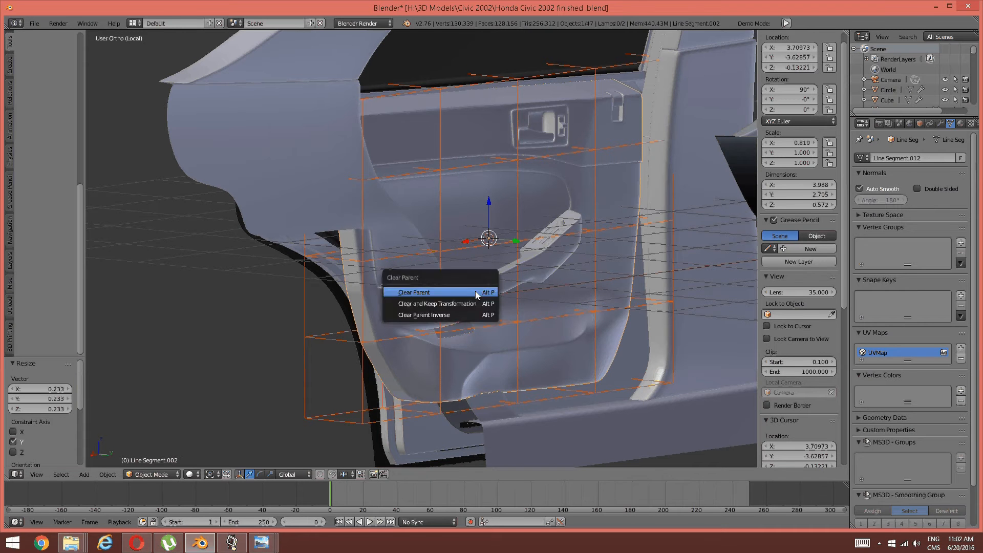
{"action": "key", "text": "Down"}
{"action": "key", "text": "Down"}
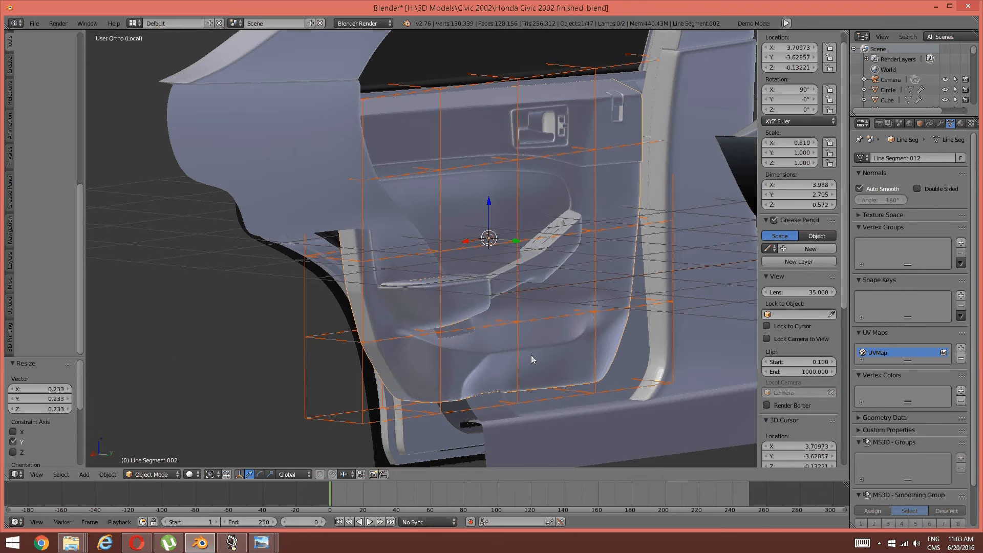
{"action": "key", "text": "ctrl+p"}
Step: Parent the rear door trim panel to the lattice with Lattice Deform and display the panel's modifiers
{"action": "right_click", "coordinate": [486, 352]}
{"action": "right_click", "coordinate": [500, 364]}
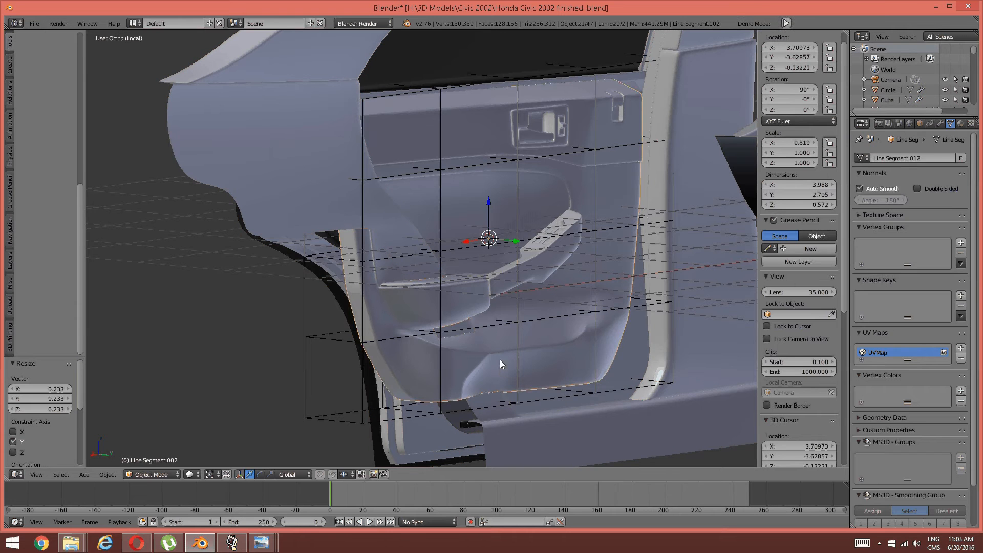
{"action": "right_click", "coordinate": [522, 322]}
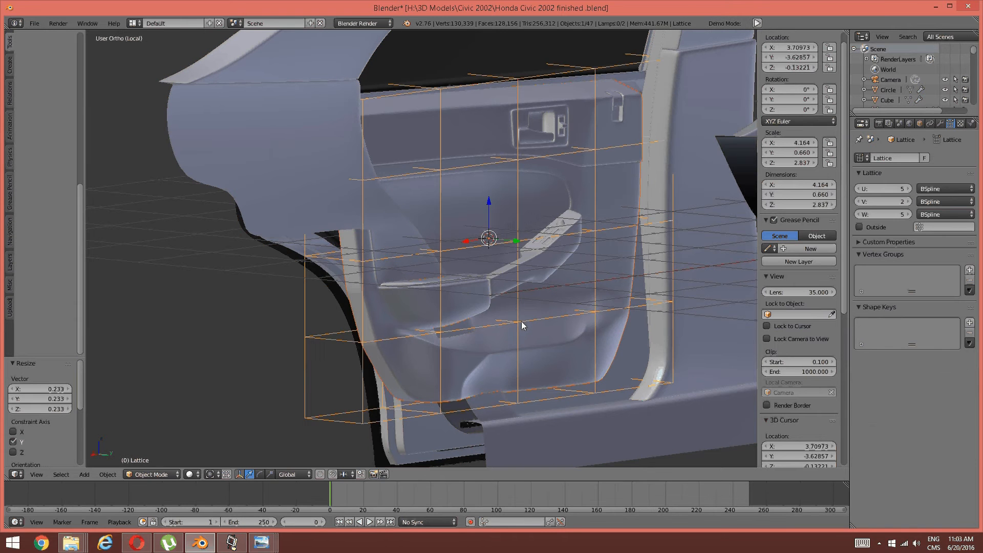
{"action": "key", "text": "ctrl+p"}
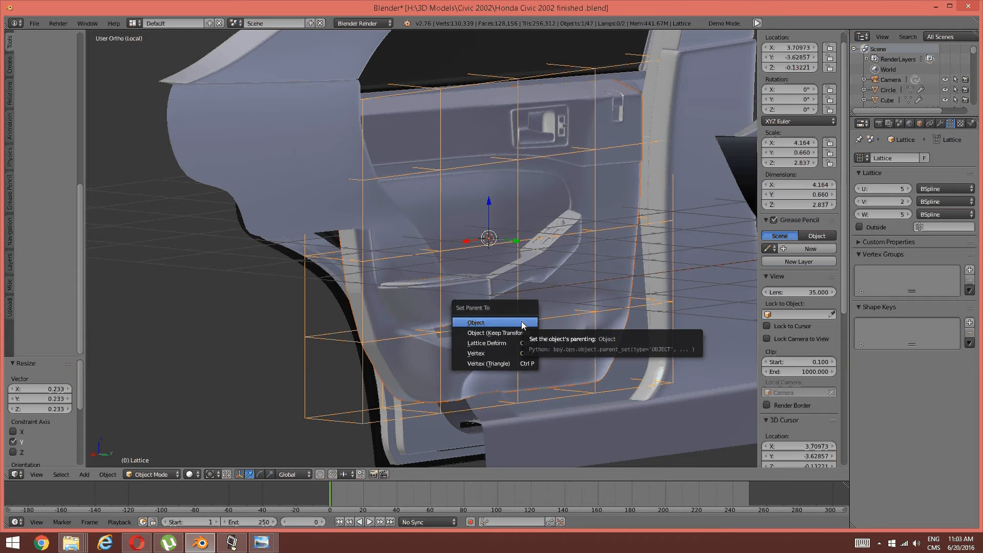
{"action": "left_click", "coordinate": [516, 343]}
{"action": "middle_click_drag", "start_coordinate": [515, 342], "coordinate": [518, 312]}
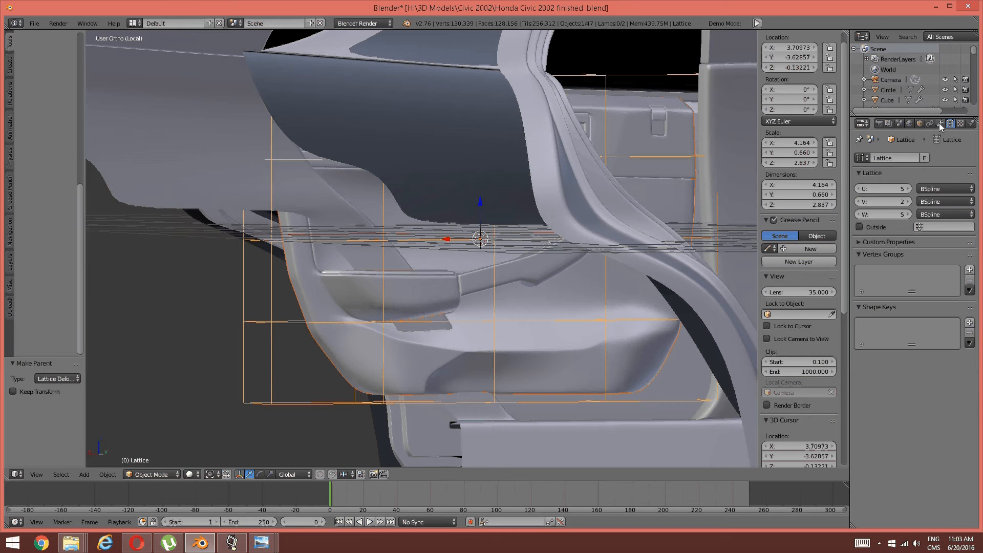
{"action": "left_click", "coordinate": [941, 124]}
{"action": "right_click_drag", "start_coordinate": [496, 351], "coordinate": [506, 345]}
{"action": "right_click", "coordinate": [531, 340]}
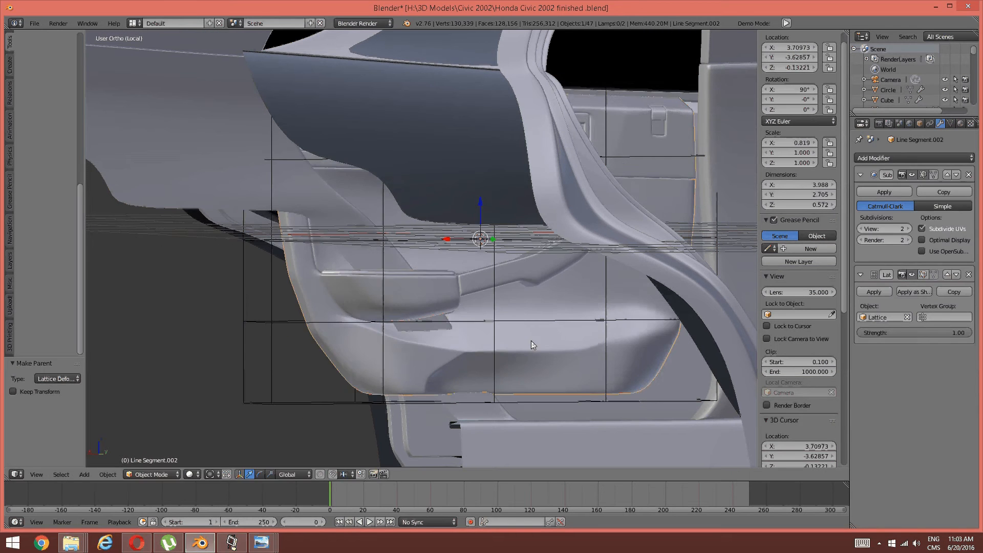
{"action": "middle_click_drag", "start_coordinate": [609, 311], "coordinate": [576, 314]}
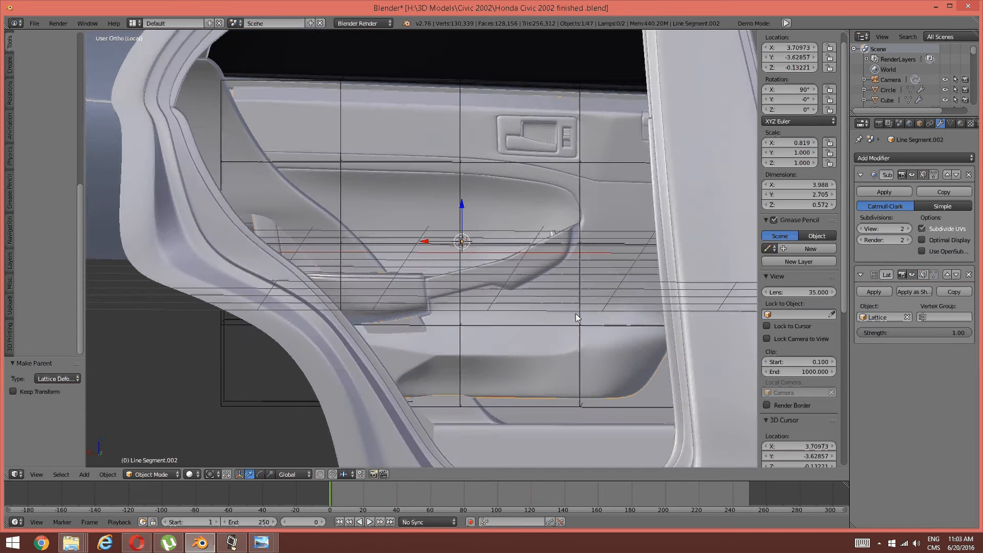
Step: Open the lattice for point editing in the back orthographic view
{"action": "key", "text": "KP_3"}
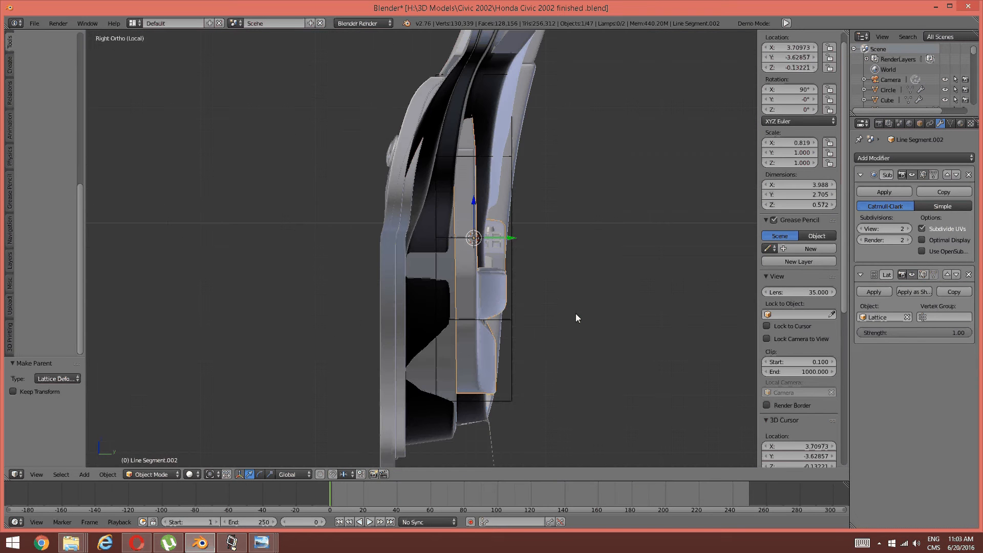
{"action": "key", "text": "KP_4"}
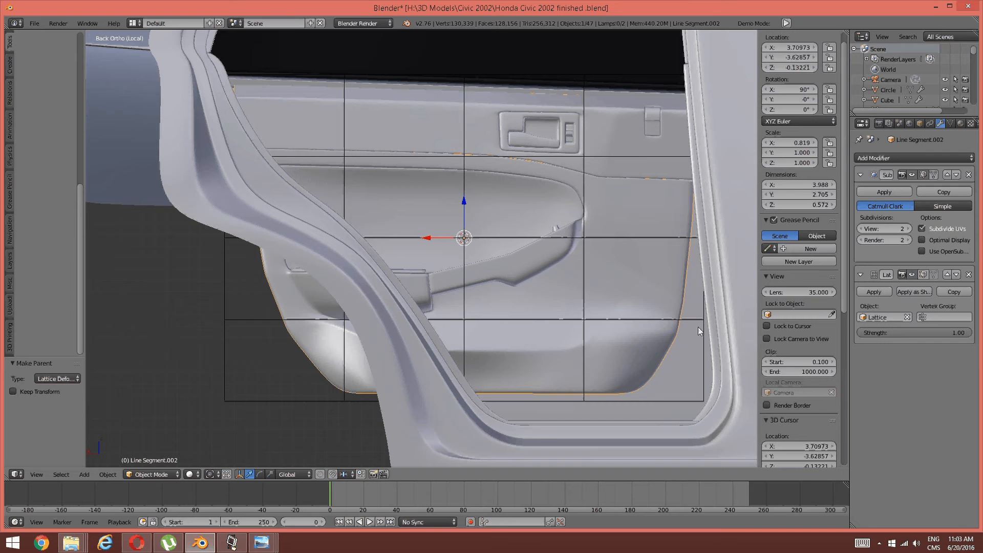
{"action": "scroll", "coordinate": [548, 291], "scroll_direction": "down", "scroll_amount": 1}
{"action": "middle_click_drag", "start_coordinate": [541, 288], "coordinate": [477, 304], "text": "shift"}
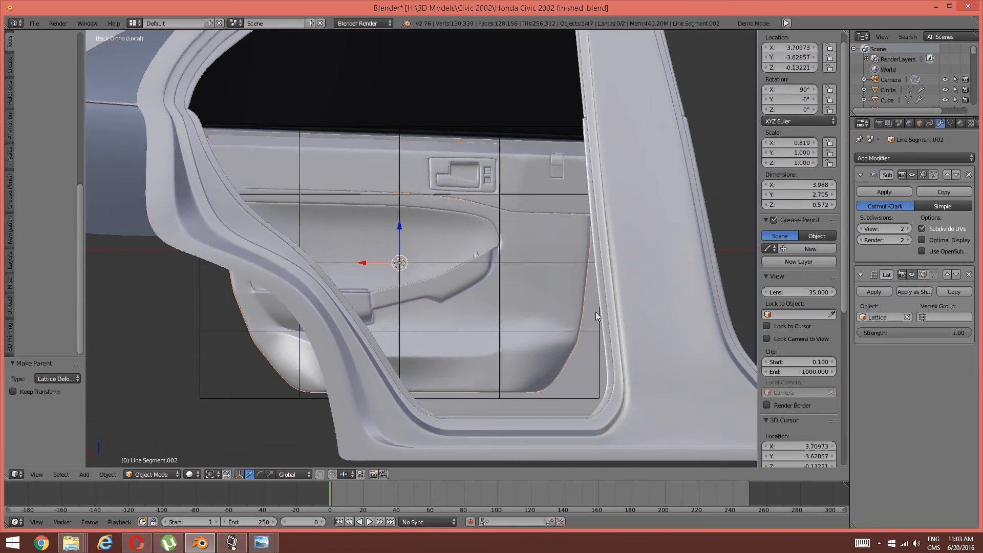
{"action": "right_click", "coordinate": [588, 337]}
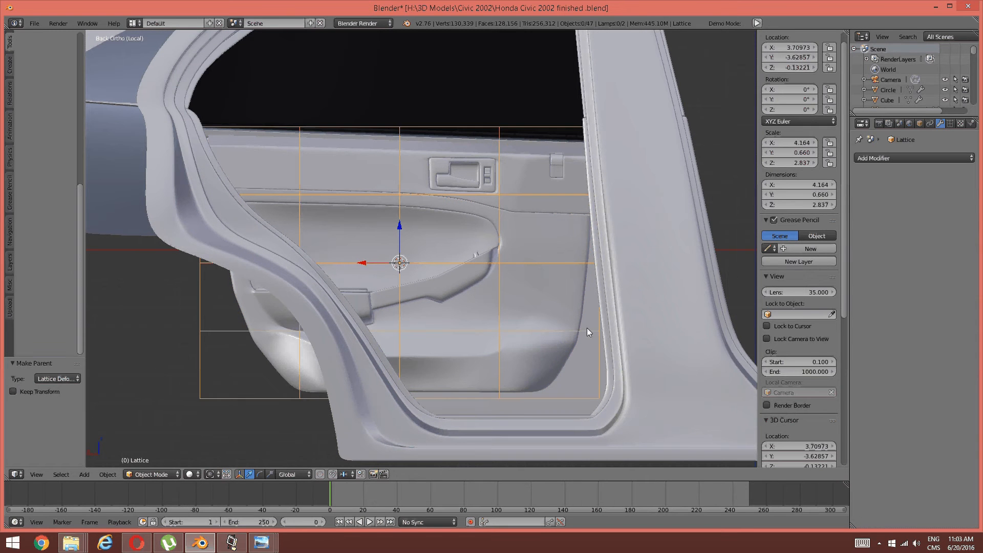
{"action": "key", "text": "Tab"}
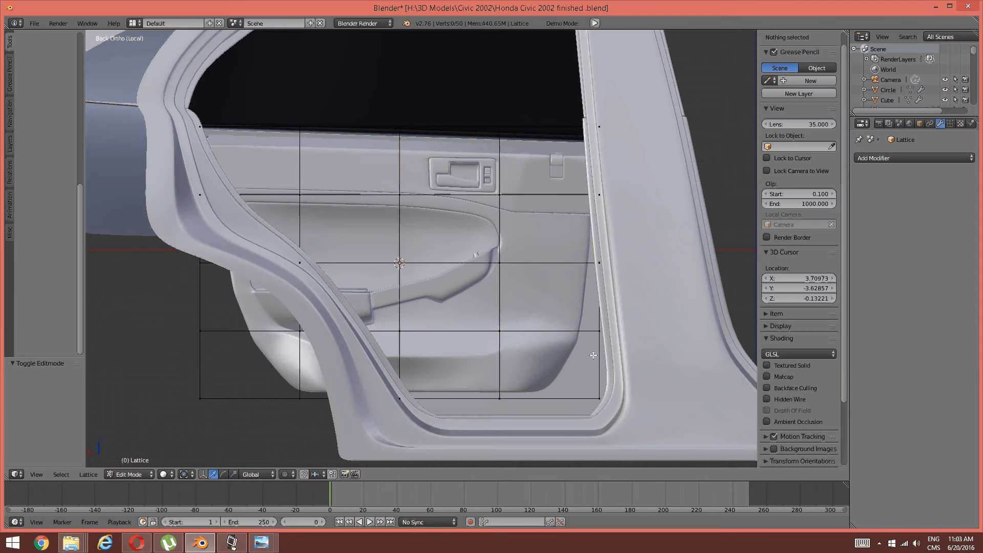
Step: Move the lattice's front-edge points in the middle row and the row below it forward to a local X of about -0.522
{"action": "key", "text": "c"}
{"action": "left_click", "coordinate": [598, 331]}
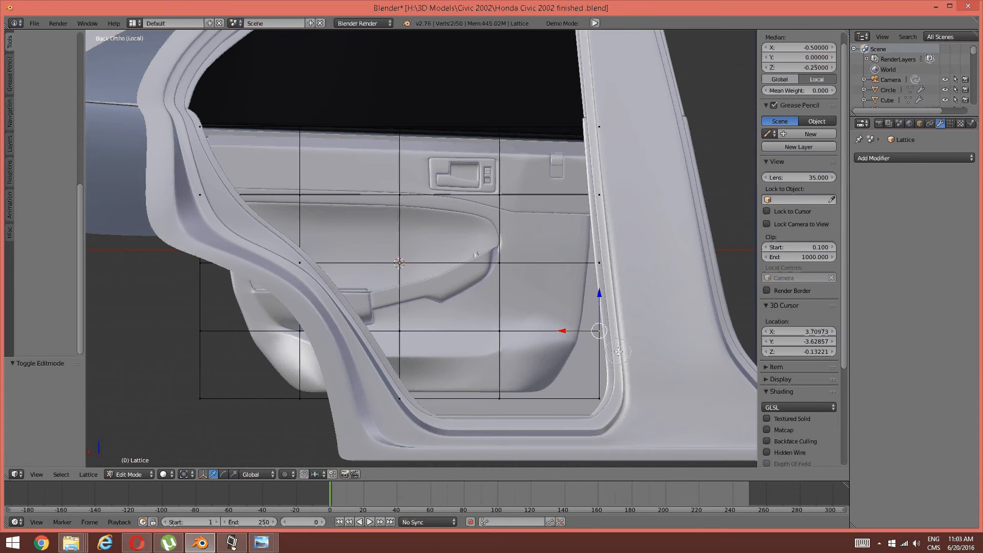
{"action": "left_click", "coordinate": [601, 265]}
{"action": "right_click", "coordinate": [600, 265]}
{"action": "key", "text": "g"}
{"action": "key", "text": "x"}
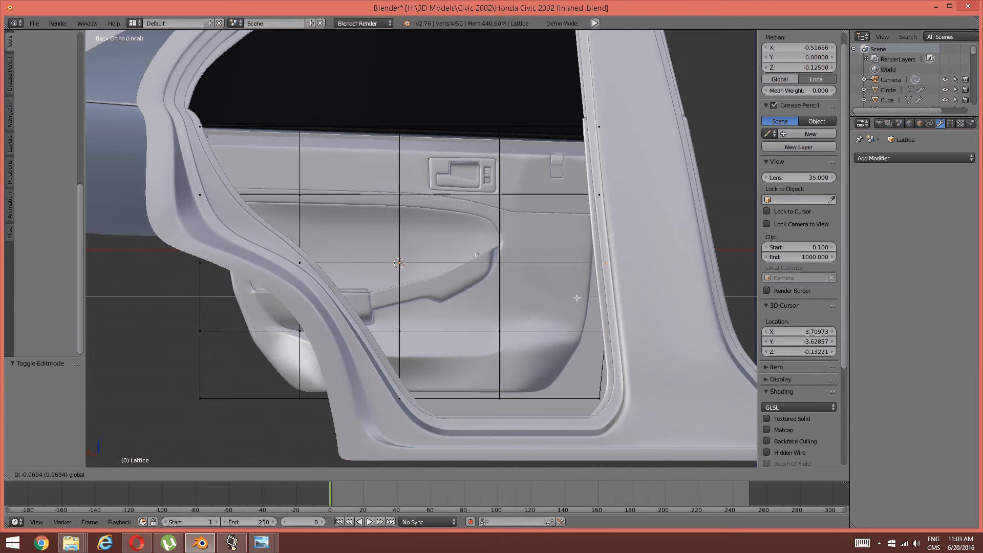
{"action": "left_click", "coordinate": [582, 299]}
{"action": "key", "text": "a"}
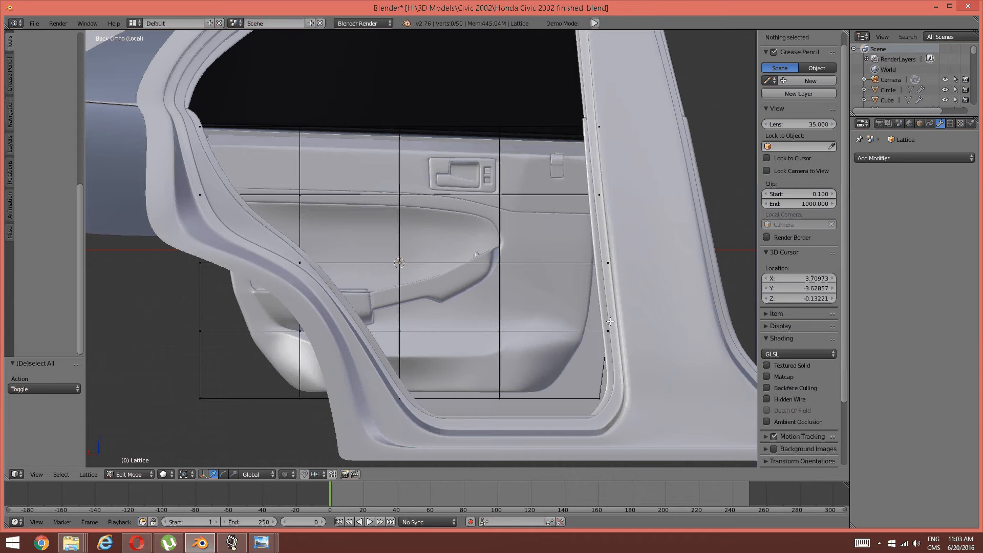
Step: Move only the front-edge point pair in the row above the bottom farther forward along X, beyond the door opening's edge
{"action": "key", "text": "c"}
{"action": "left_click", "coordinate": [610, 324]}
{"action": "right_click", "coordinate": [609, 326]}
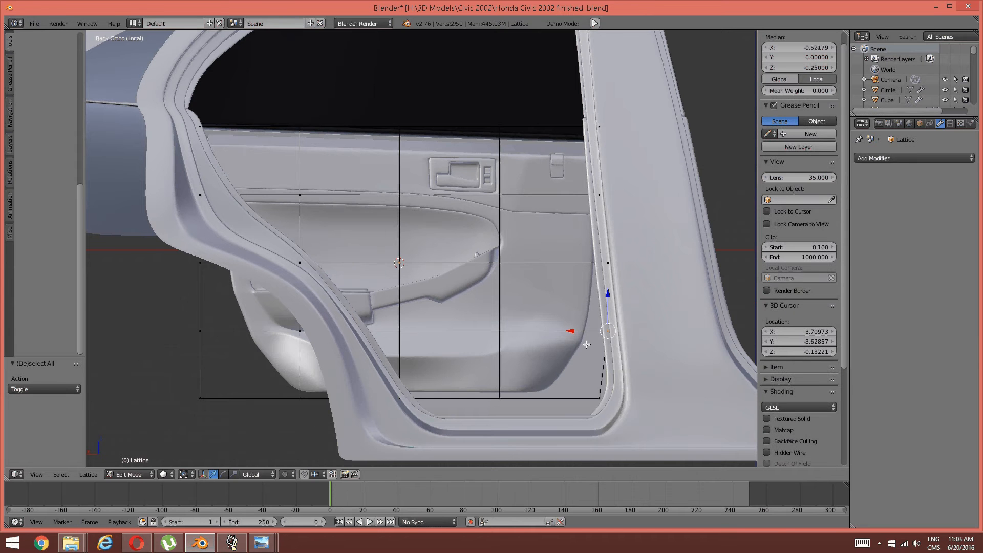
{"action": "left_click_drag", "start_coordinate": [572, 330], "coordinate": [610, 331]}
{"action": "key", "text": "a"}
Step: Move the lattice's bottom front corner points forward along X, farther out than the row above
{"action": "key", "text": "c"}
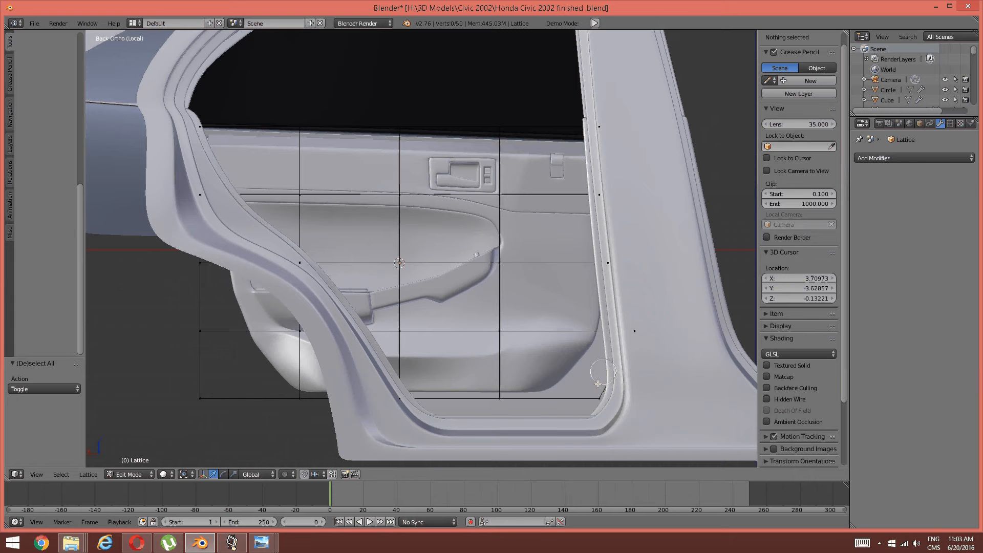
{"action": "left_click", "coordinate": [597, 394]}
{"action": "right_click", "coordinate": [595, 395]}
{"action": "left_click_drag", "start_coordinate": [565, 397], "coordinate": [630, 397]}
{"action": "key", "text": "a"}
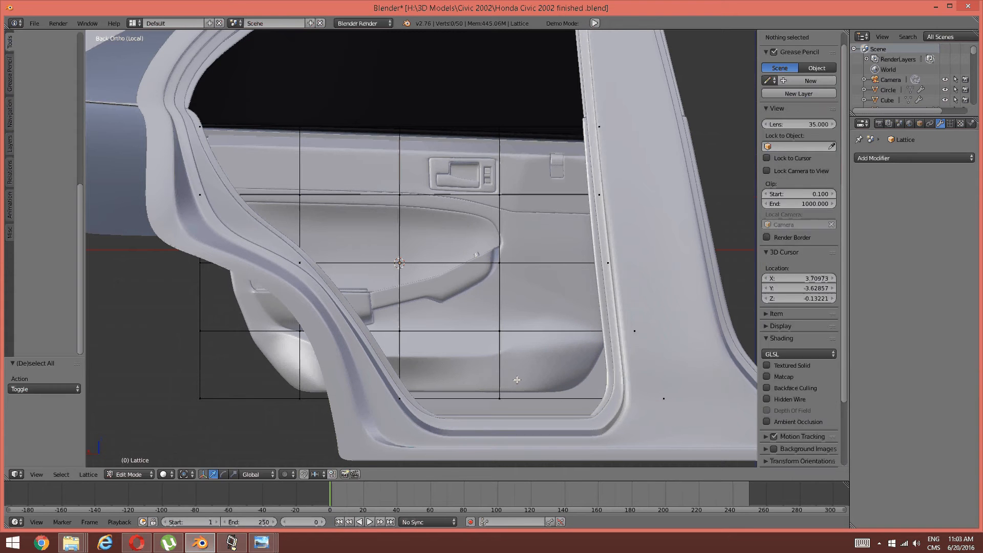
Step: Move the six bottom-row points of the three rear columns forward along X, bringing the middle pair to local X about 0.042
{"action": "middle_click_drag", "start_coordinate": [331, 390], "coordinate": [359, 374], "text": "shift"}
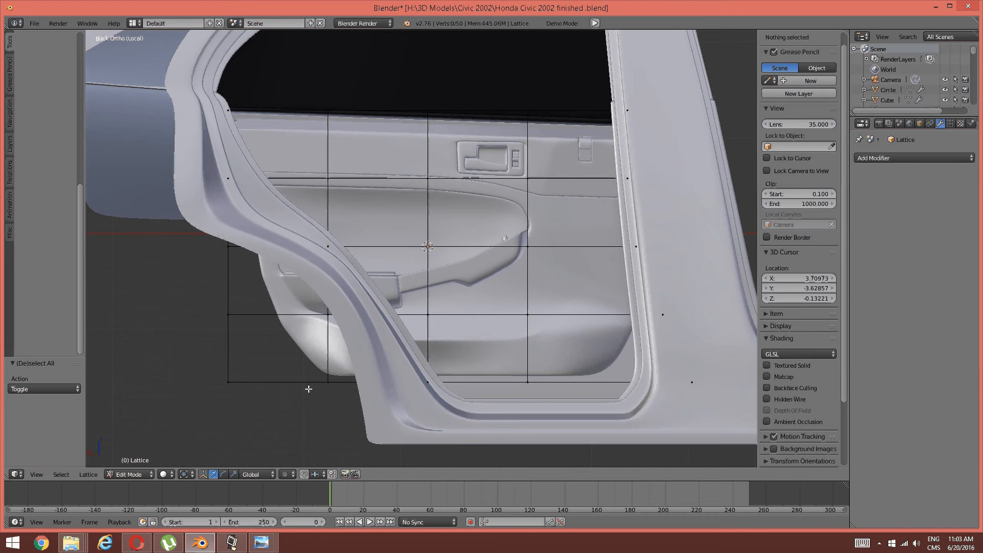
{"action": "key", "text": "c"}
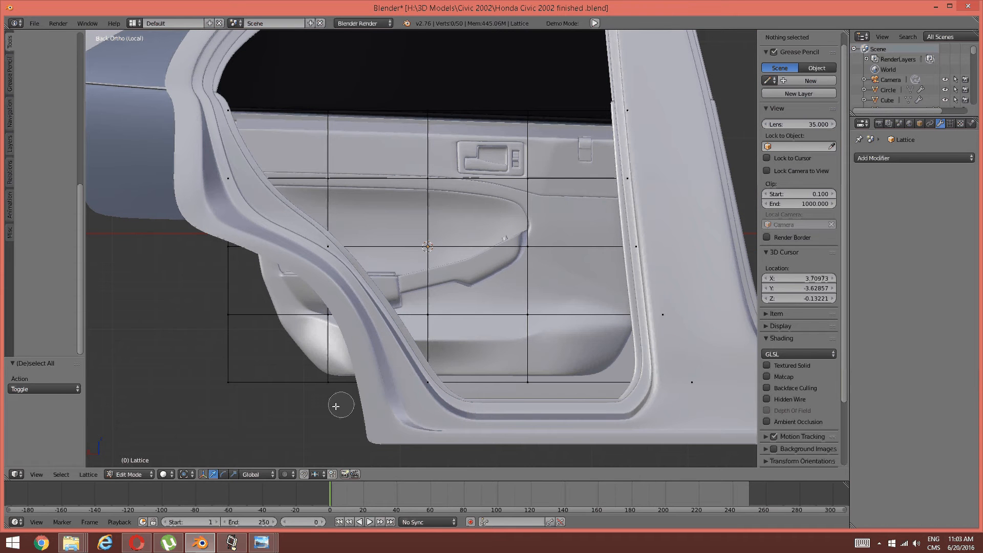
{"action": "left_click_drag", "start_coordinate": [242, 380], "coordinate": [449, 383]}
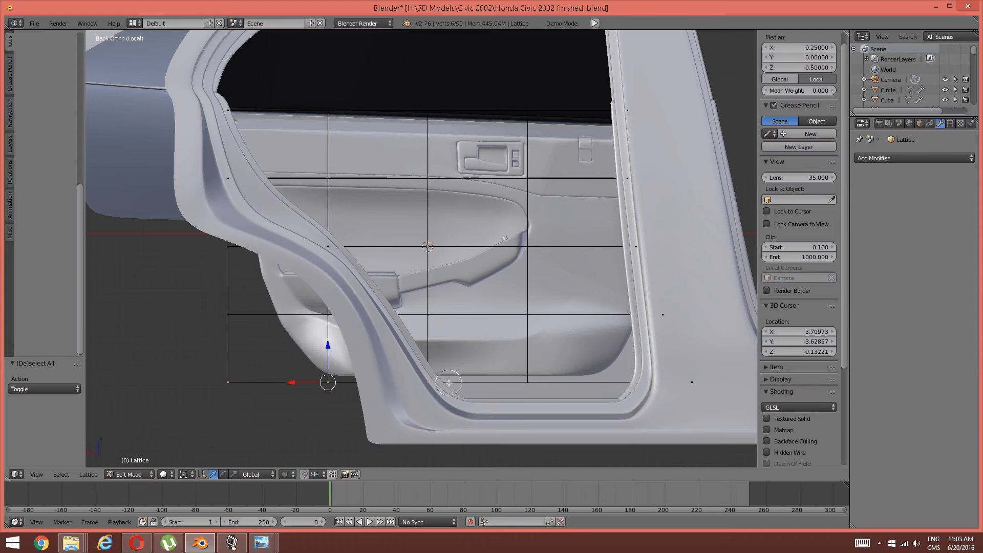
{"action": "right_click", "coordinate": [449, 382]}
{"action": "left_click_drag", "start_coordinate": [309, 382], "coordinate": [428, 387]}
{"action": "key", "text": "a"}
Step: Move the middle pair of those bottom-row points farther forward along X, close behind the pair ahead of it
{"action": "key", "text": "c"}
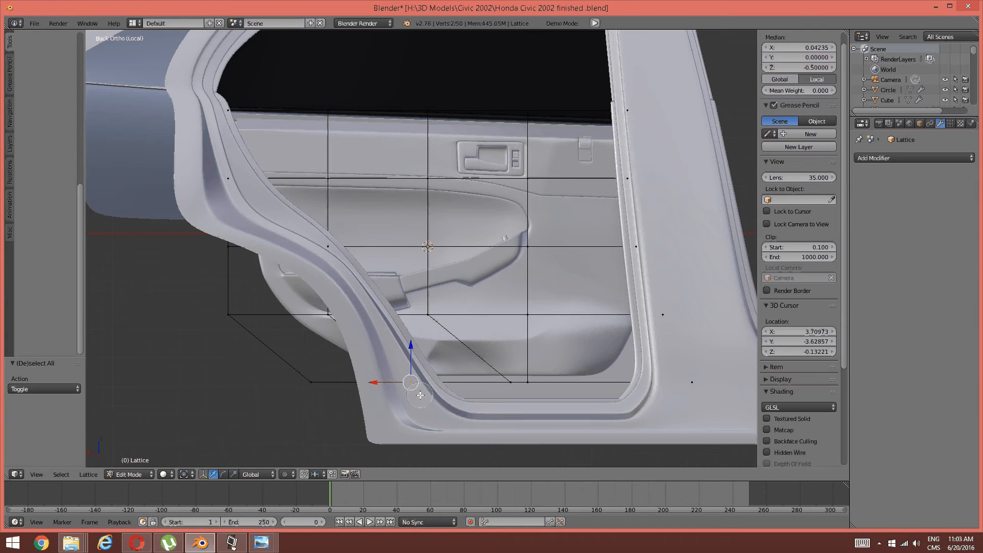
{"action": "right_click", "coordinate": [428, 387]}
{"action": "key", "text": "g"}
{"action": "key", "text": "x"}
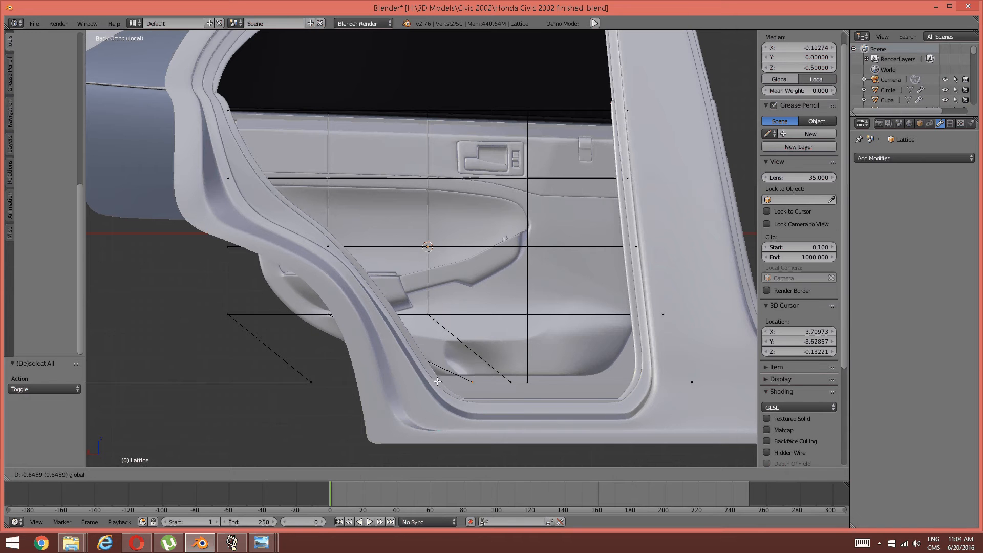
{"action": "left_click", "coordinate": [444, 381]}
Step: Move the rearmost bottom corner pair forward along X to just behind the neighbouring bottom-row pair
{"action": "right_click", "coordinate": [300, 374]}
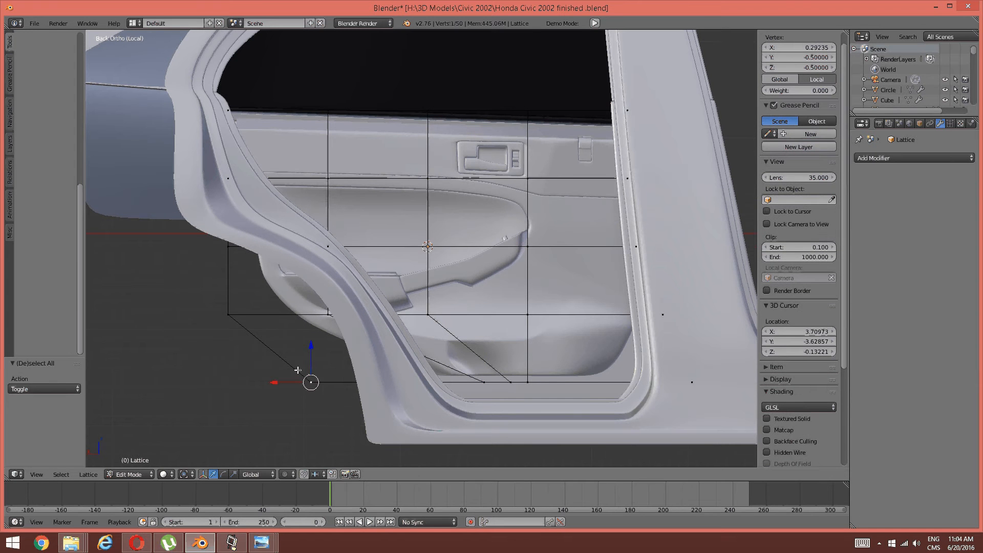
{"action": "right_click", "coordinate": [298, 372], "text": "shift"}
{"action": "key", "text": "g"}
{"action": "key", "text": "x"}
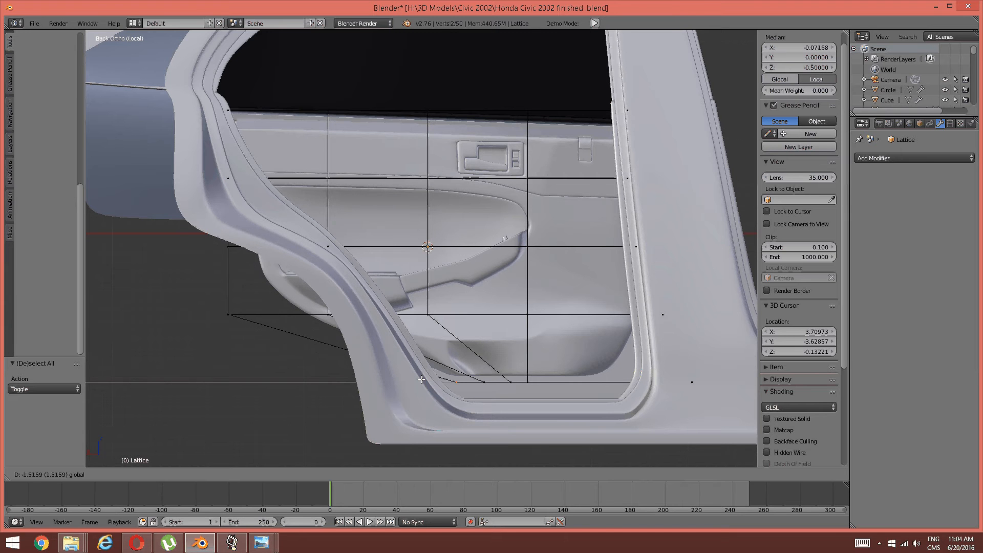
{"action": "left_click", "coordinate": [411, 376]}
{"action": "key", "text": "a"}
Step: Move the six points of the three rear columns in the row above the bottom about 0.8 forward along X
{"action": "key", "text": "c"}
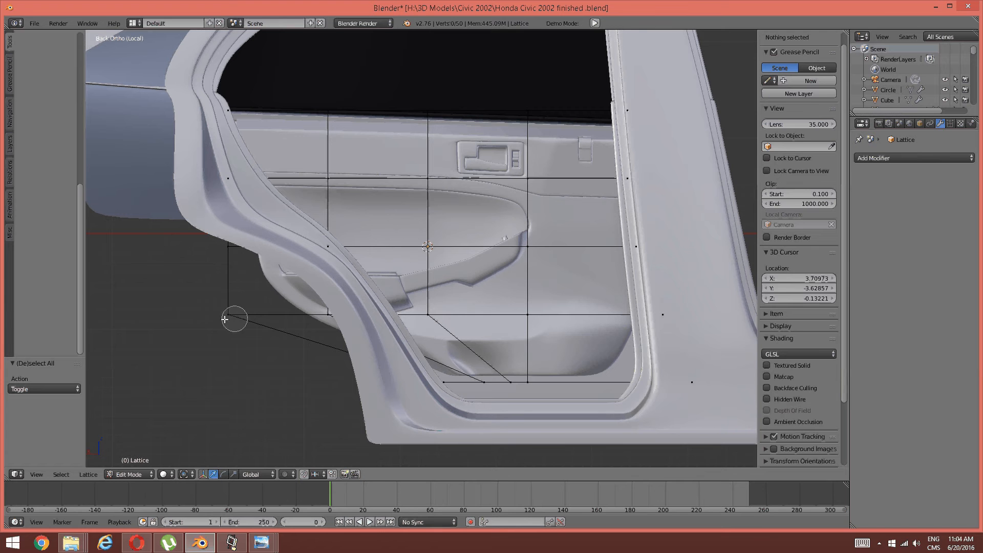
{"action": "left_click_drag", "start_coordinate": [230, 314], "coordinate": [328, 314]}
{"action": "key", "text": "Escape"}
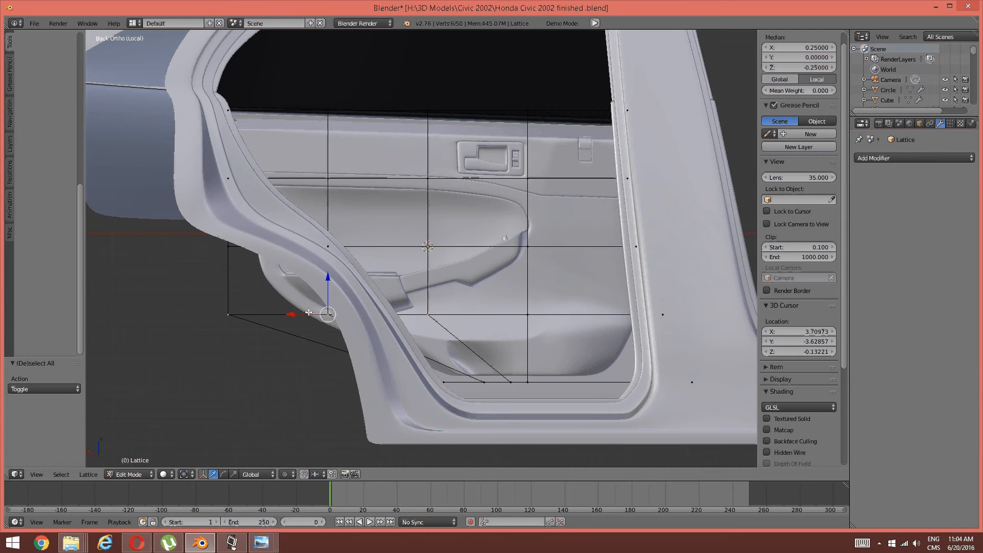
{"action": "key", "text": "g"}
{"action": "key", "text": "x"}
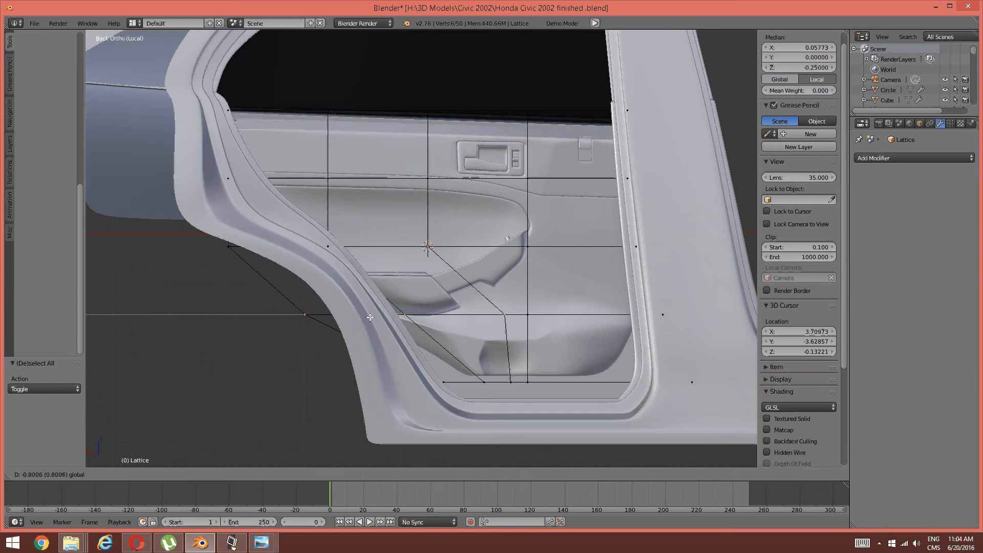
{"action": "left_click", "coordinate": [382, 313]}
{"action": "key", "text": "a"}
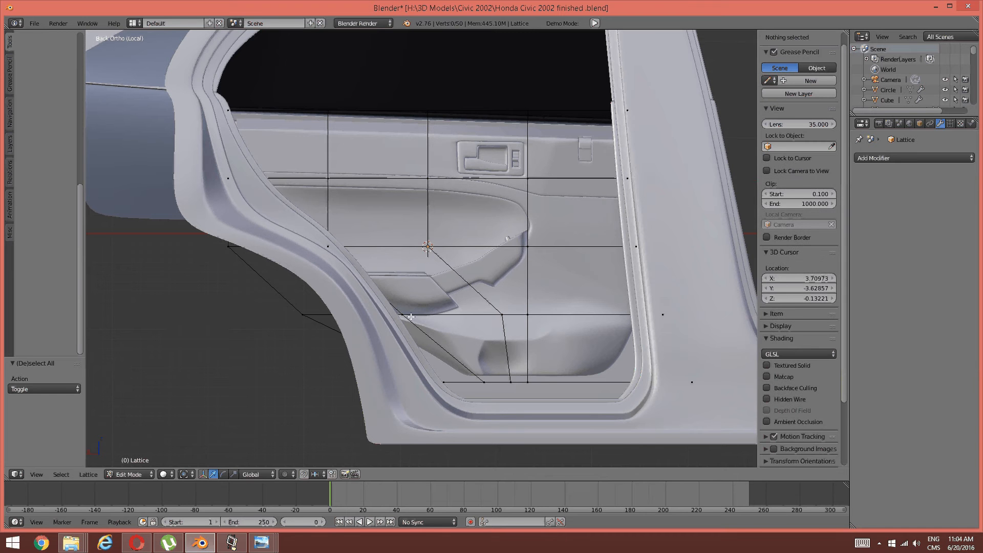
Step: Move the foremost pair of those six points back rearward along X by about 0.4
{"action": "key", "text": "b"}
{"action": "left_click_drag", "start_coordinate": [489, 302], "coordinate": [514, 328]}
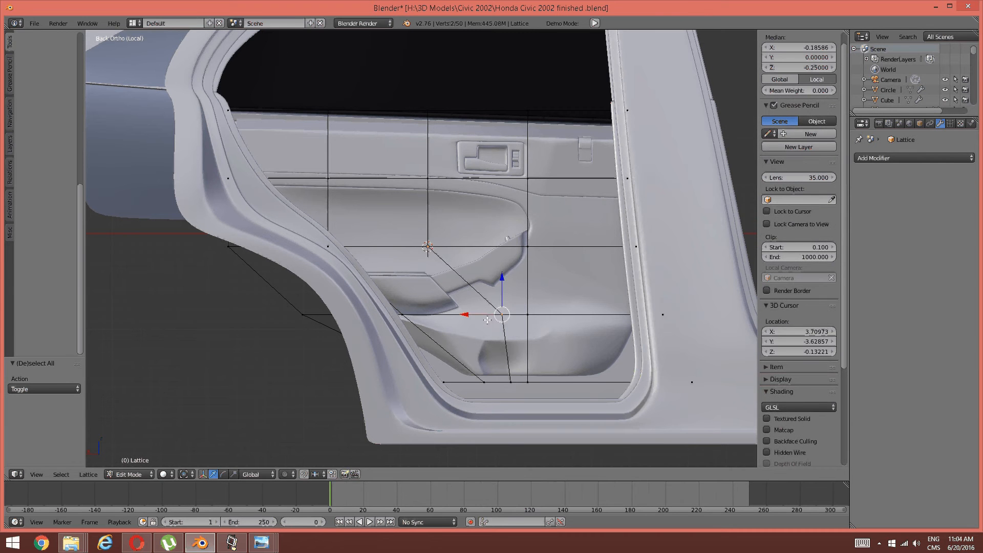
{"action": "key", "text": "g"}
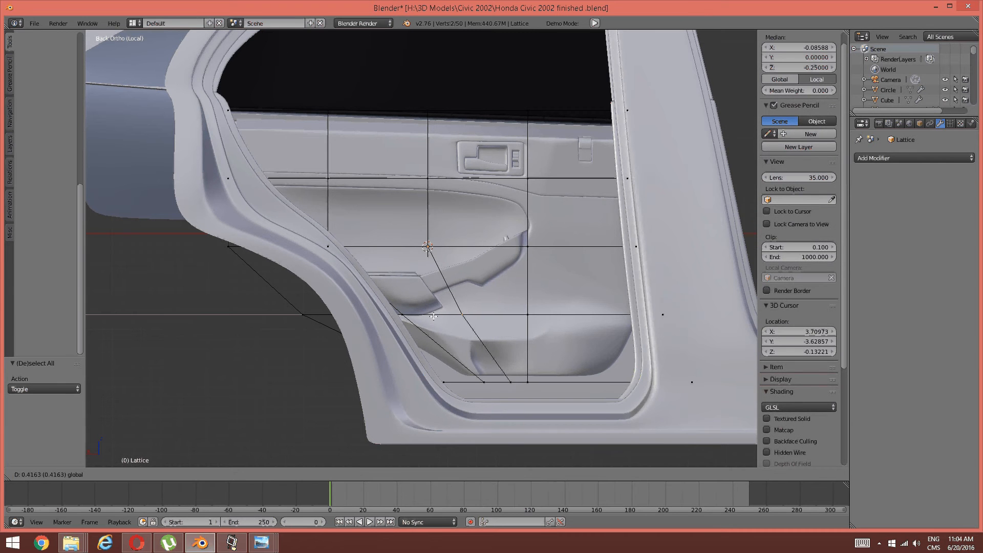
{"action": "left_click", "coordinate": [433, 316]}
{"action": "key", "text": "a"}
Step: Move the second-rearmost lattice pair in the row above the bottom about 0.3 forward along X
{"action": "key", "text": "b"}
{"action": "left_click_drag", "start_coordinate": [393, 300], "coordinate": [420, 324]}
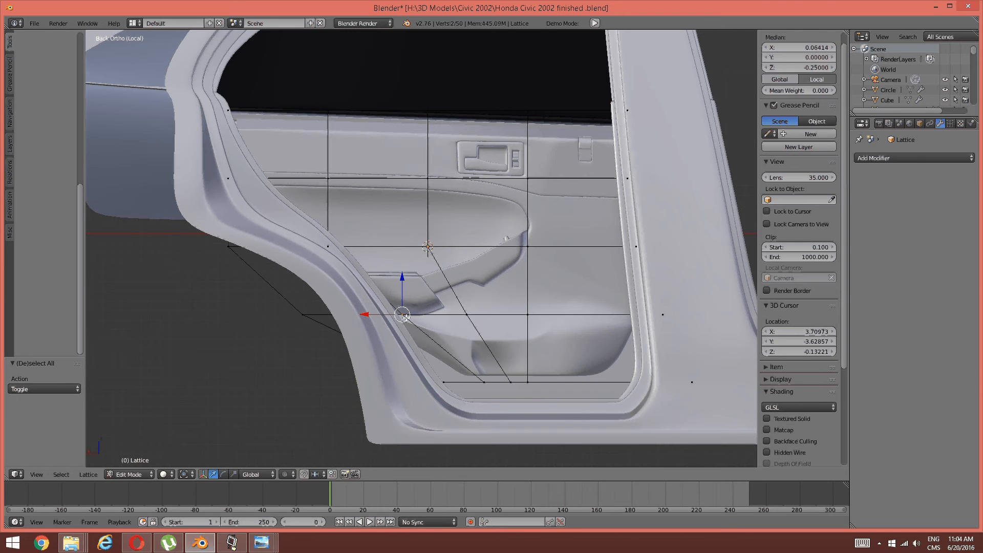
{"action": "key", "text": "g"}
{"action": "left_click", "coordinate": [388, 312]}
{"action": "key", "text": "a"}
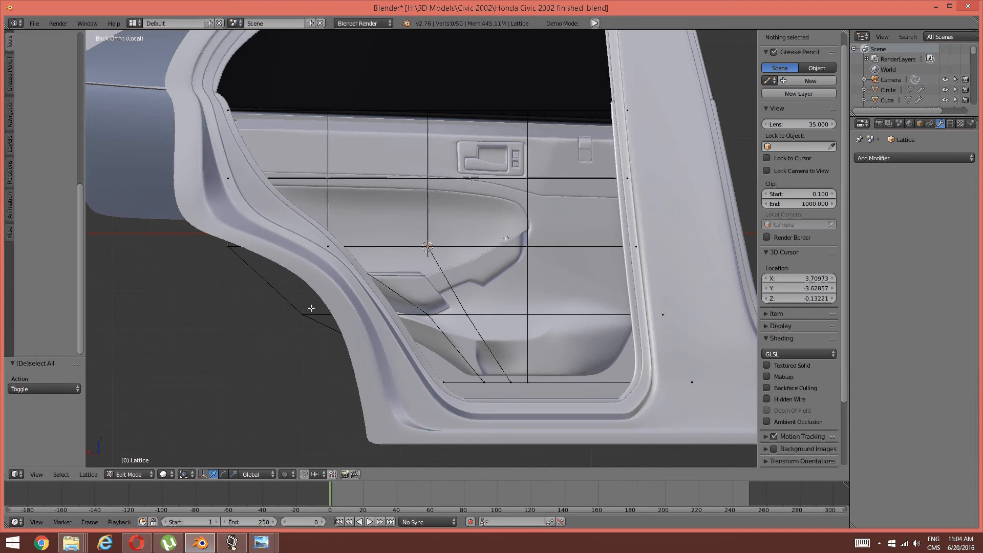
Step: Move the rearmost pair in the row above the bottom about 0.9 forward and the rear bottom corner pair about 1.8 rearward along X
{"action": "key", "text": "b"}
{"action": "left_click_drag", "start_coordinate": [310, 308], "coordinate": [367, 319]}
{"action": "key", "text": "a"}
{"action": "key", "text": "b"}
{"action": "left_click_drag", "start_coordinate": [434, 399], "coordinate": [224, 364]}
{"action": "key", "text": "a"}
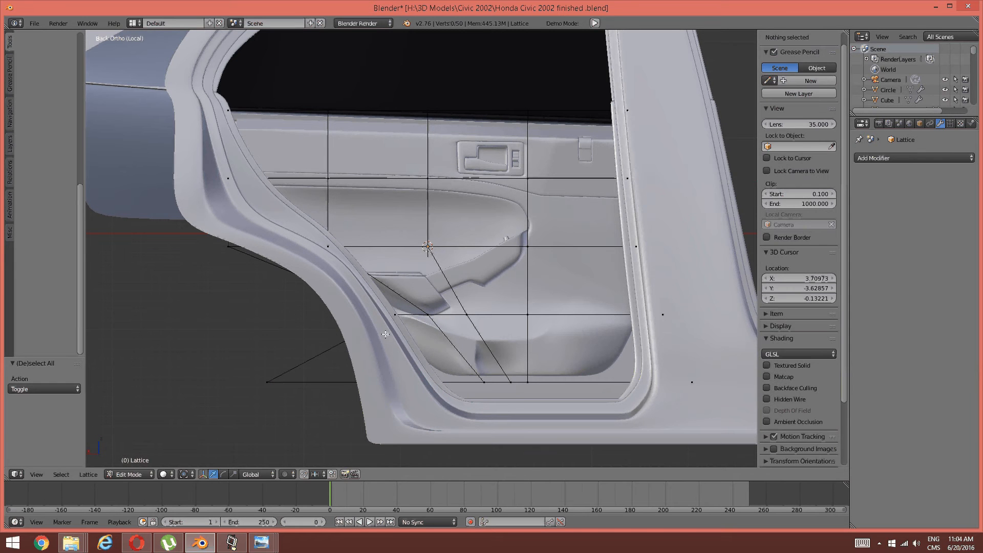
Step: Shift the rearmost pair above the bottom row and the second-rearmost bottom-row pair about 0.16 rearward along X
{"action": "key", "text": "b"}
{"action": "left_click_drag", "start_coordinate": [386, 335], "coordinate": [361, 314]}
{"action": "key", "text": "a"}
{"action": "right_click", "coordinate": [484, 382]}
{"action": "left_click_drag", "start_coordinate": [449, 380], "coordinate": [434, 381]}
{"action": "key", "text": "a"}
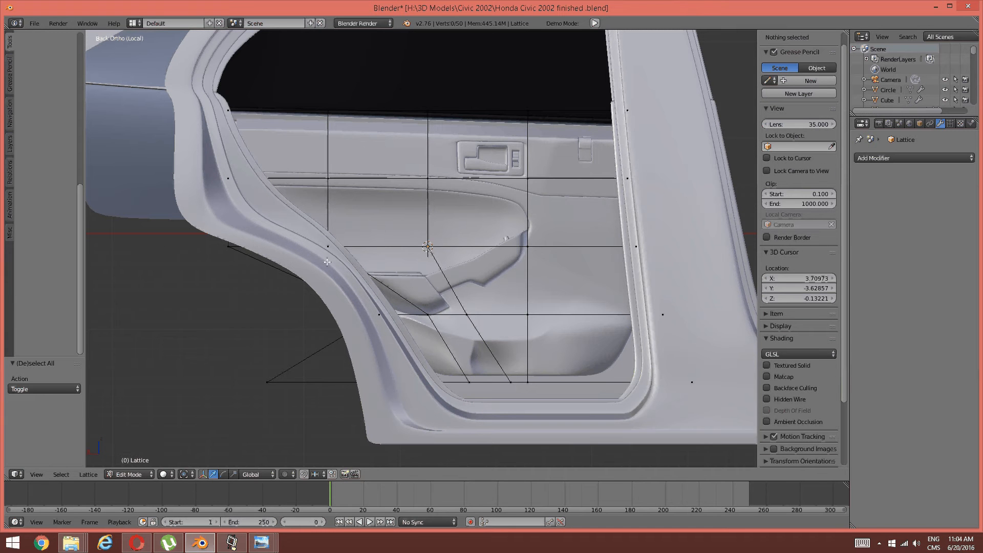
Step: Move the centre pair of the lattice's middle row about 0.3 forward along X
{"action": "middle_click_drag", "start_coordinate": [328, 264], "coordinate": [343, 289], "text": "shift"}
{"action": "key", "text": "c"}
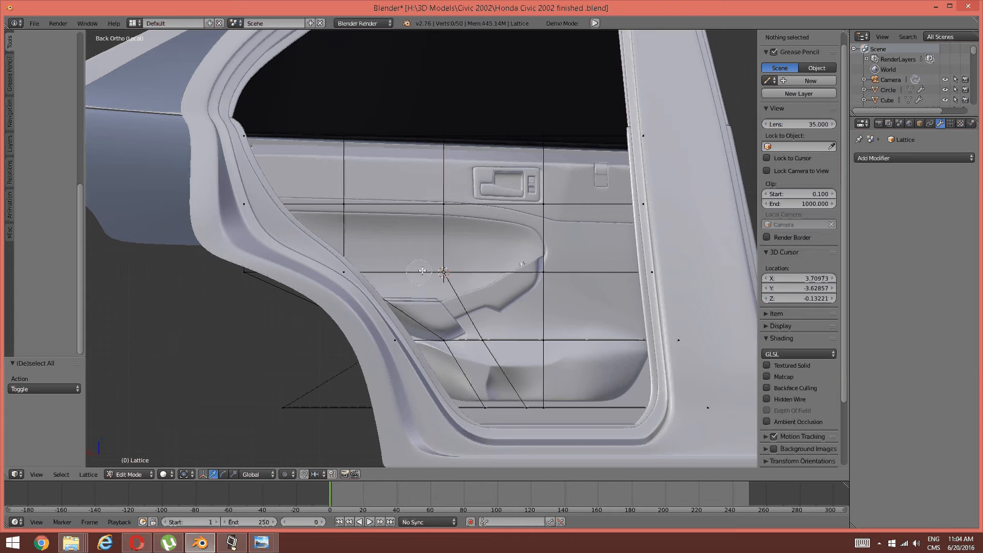
{"action": "left_click", "coordinate": [422, 271]}
{"action": "key", "text": "Escape"}
{"action": "key", "text": "g"}
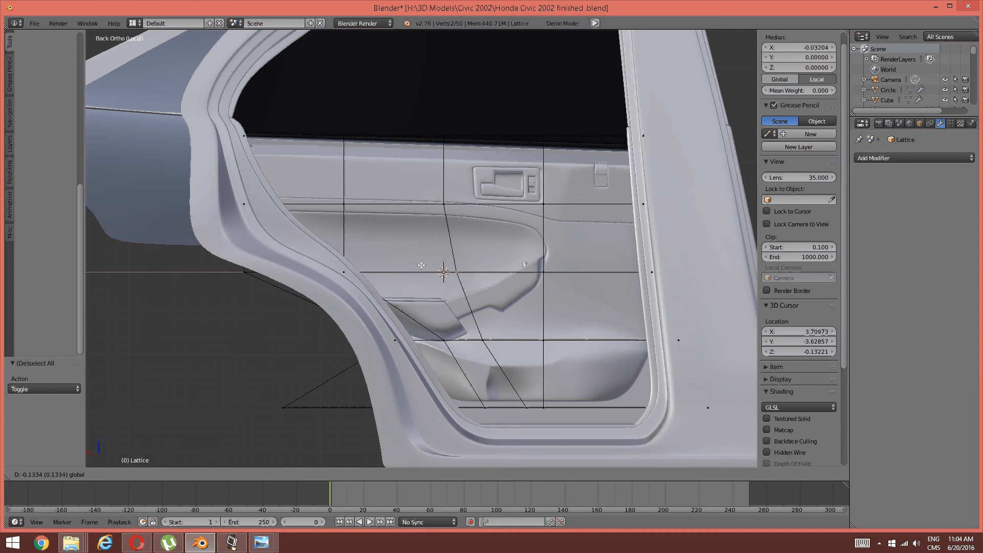
{"action": "left_click", "coordinate": [435, 265]}
{"action": "key", "text": "a"}
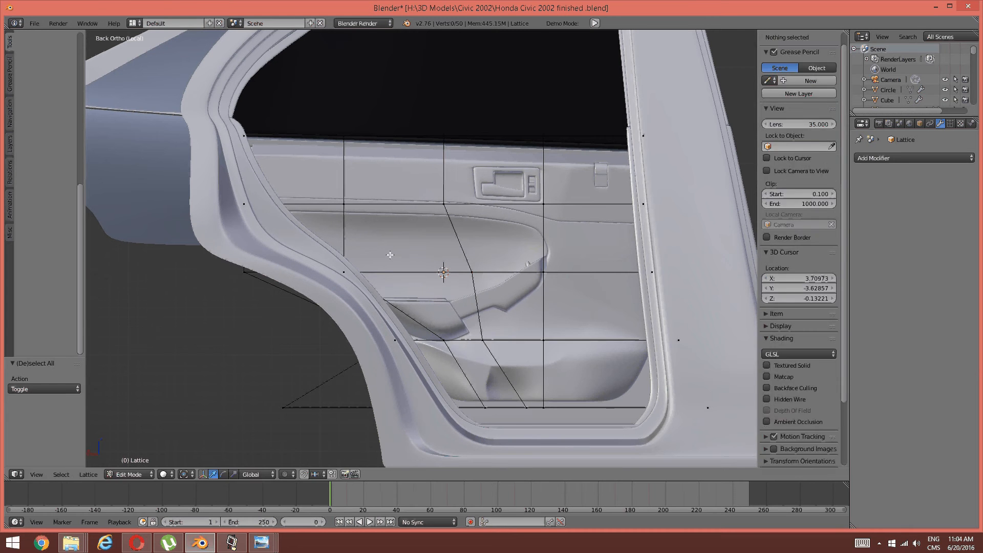
Step: Move the second-rearmost pair of the middle row about 0.66 forward along X
{"action": "right_click", "coordinate": [342, 270]}
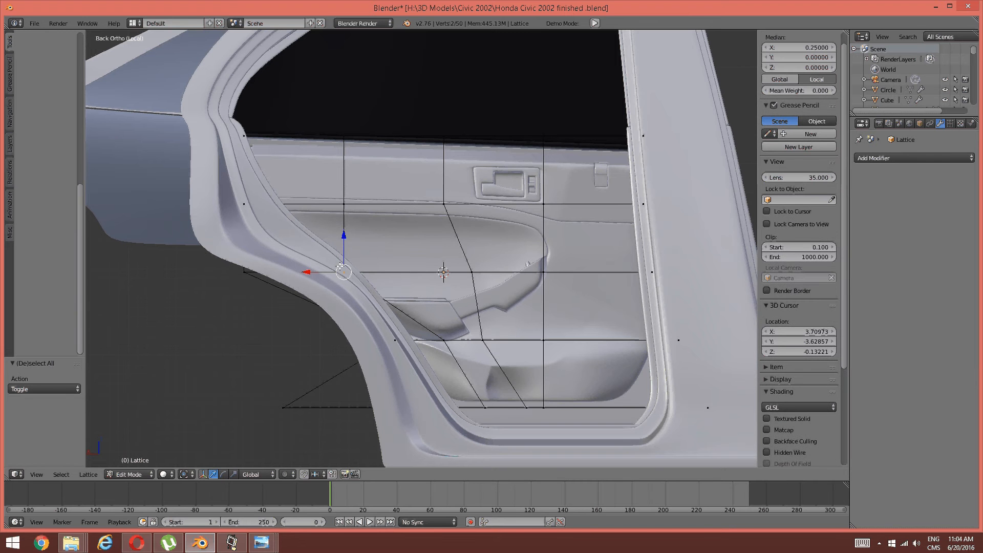
{"action": "left_click_drag", "start_coordinate": [318, 270], "coordinate": [371, 270]}
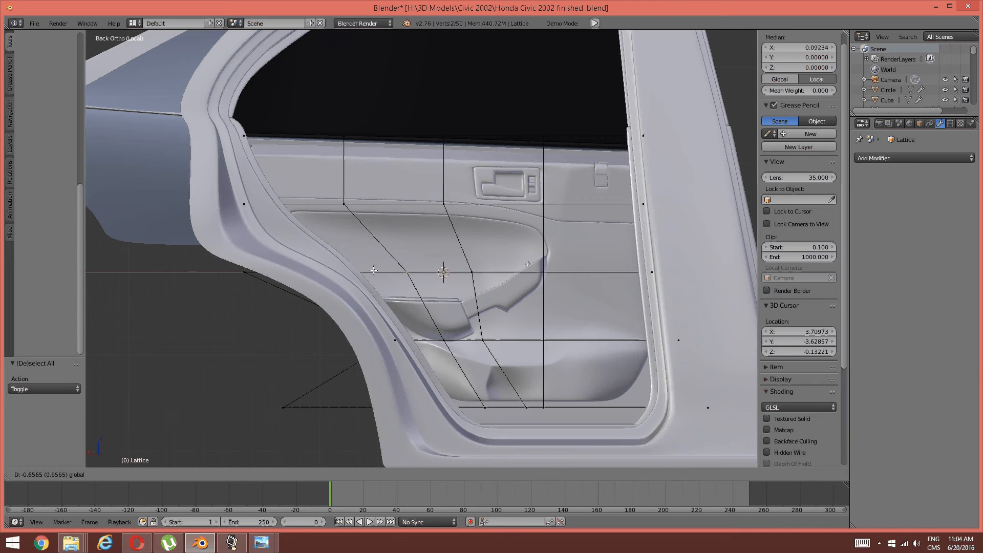
{"action": "key", "text": "a"}
Step: Move the rearmost pair of the middle row about 1.1 forward along X, onto the rear edge of the door opening
{"action": "key", "text": "c"}
{"action": "left_click", "coordinate": [241, 272]}
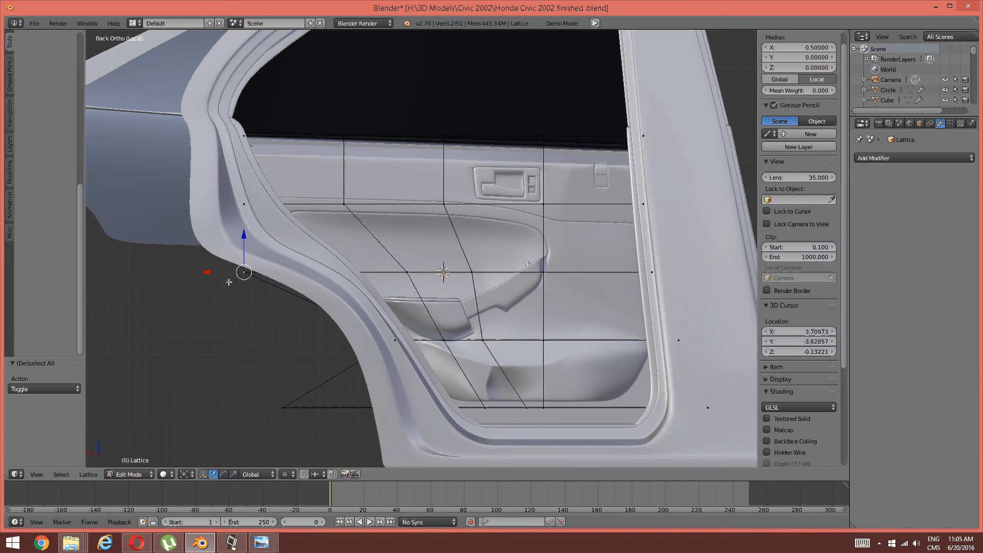
{"action": "key", "text": "Escape"}
{"action": "key", "text": "g"}
{"action": "key", "text": "x"}
{"action": "mouse_move", "coordinate": [302, 275]}
{"action": "left_mouse_down"}
{"action": "mouse_move", "coordinate": [331, 286]}
{"action": "mouse_move", "coordinate": [316, 281]}
{"action": "left_mouse_up"}
{"action": "key", "text": "a"}
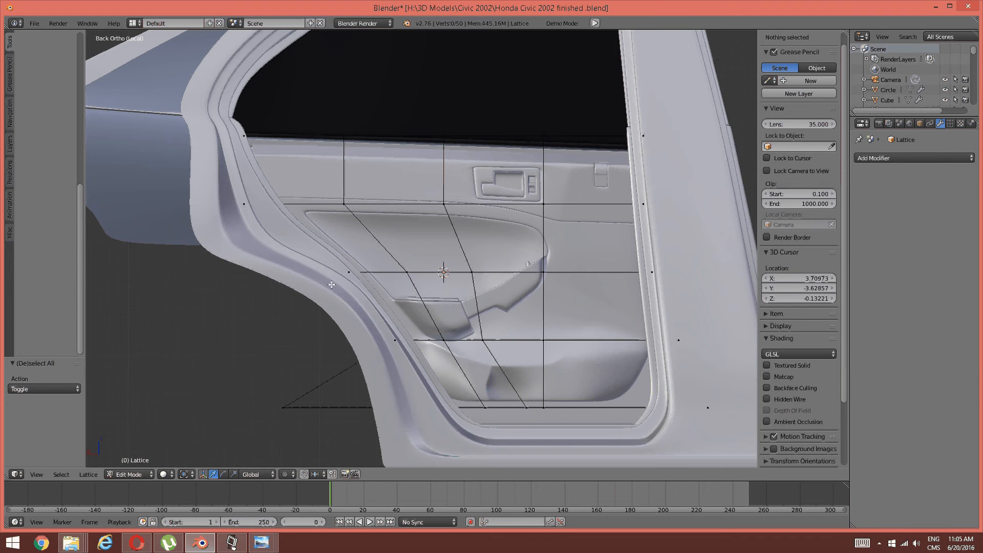
Step: Move the rearmost pair in the row above the middle 0.176 forward along X
{"action": "key", "text": "c"}
{"action": "left_click", "coordinate": [255, 207]}
{"action": "key", "text": "Escape"}
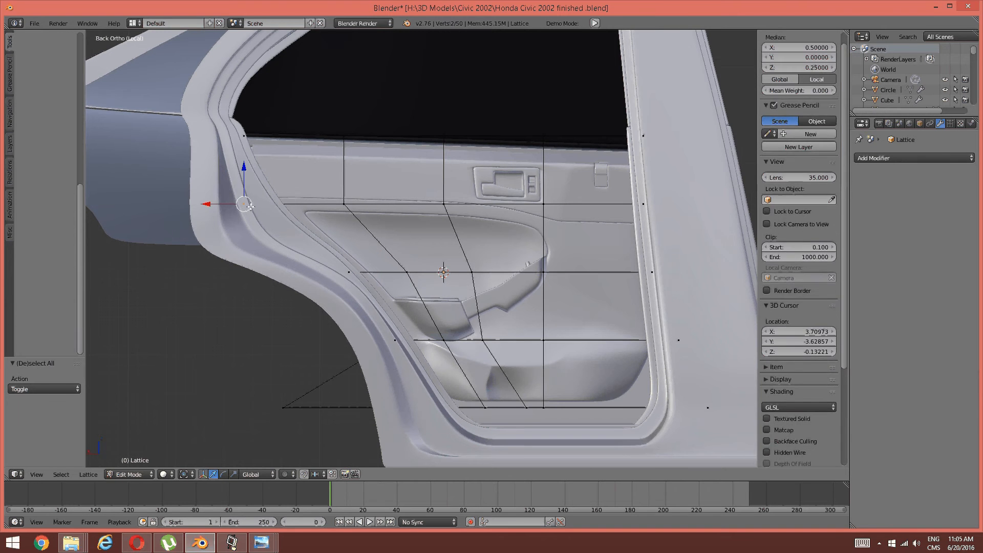
{"action": "mouse_move", "coordinate": [206, 203]}
{"action": "left_mouse_down"}
{"action": "mouse_move", "coordinate": [236, 198]}
{"action": "mouse_move", "coordinate": [218, 200]}
{"action": "left_mouse_up"}
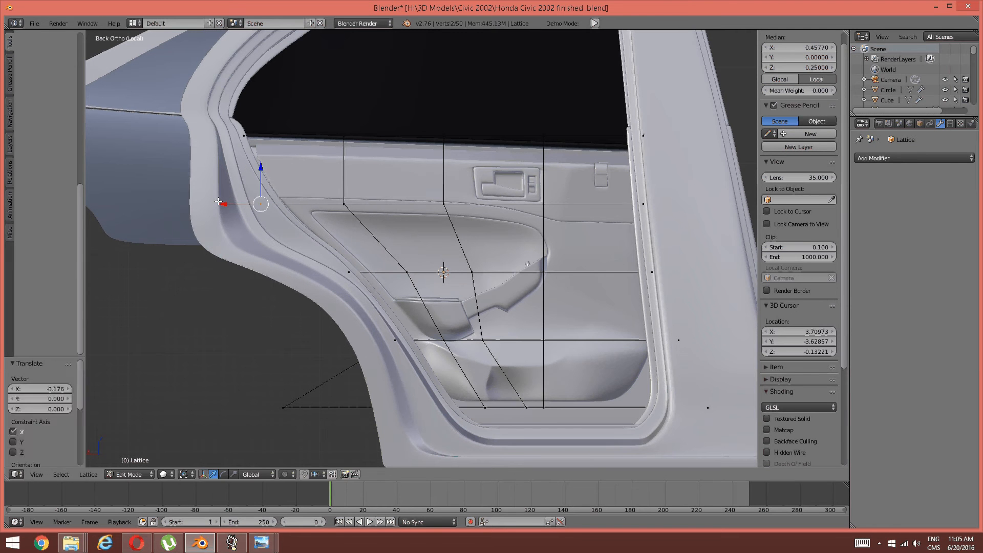
{"action": "key", "text": "a"}
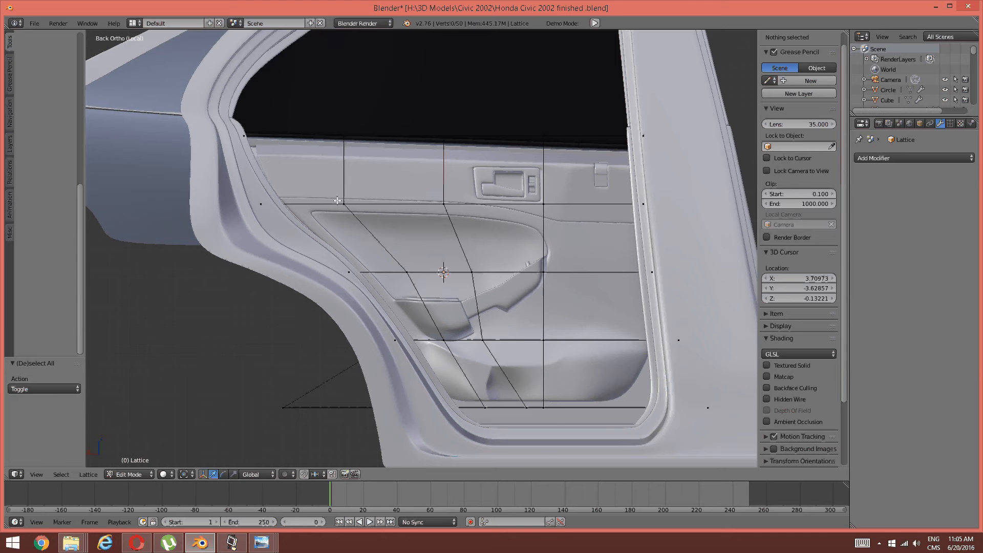
Step: In the row above the middle, nudge the second-rearmost pair slightly forward and the rearmost pair slightly rearward along X
{"action": "right_click", "coordinate": [344, 204]}
{"action": "mouse_move", "coordinate": [315, 202]}
{"action": "left_mouse_down"}
{"action": "mouse_move", "coordinate": [326, 202]}
{"action": "mouse_move", "coordinate": [315, 206]}
{"action": "left_mouse_up"}
{"action": "key", "text": "a"}
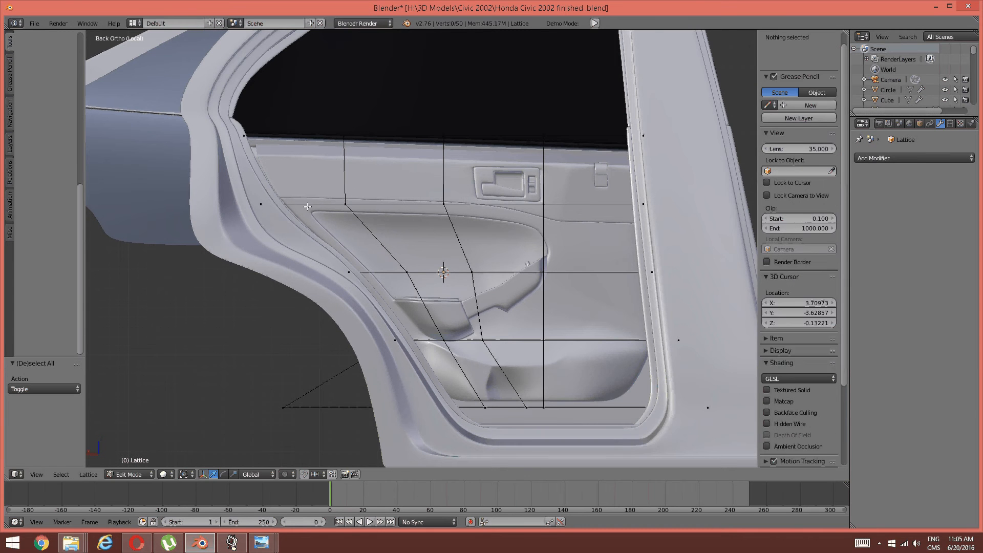
{"action": "right_click", "coordinate": [261, 205]}
{"action": "left_click_drag", "start_coordinate": [244, 208], "coordinate": [236, 208]}
{"action": "key", "text": "a"}
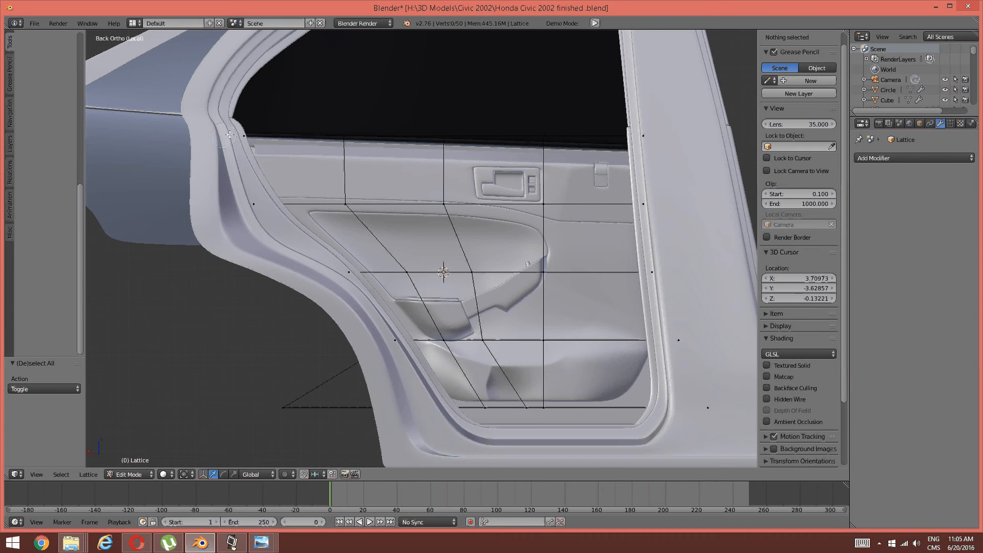
Step: Move the rear corner pair of the lattice's top row about 0.16 rearward along X
{"action": "right_click", "coordinate": [233, 136]}
{"action": "left_click_drag", "start_coordinate": [205, 137], "coordinate": [191, 138]}
{"action": "key", "text": "a"}
Step: Move the rear bottom corner pair of the lattice about 0.3 forward along X
{"action": "key", "text": "c"}
{"action": "left_click_drag", "start_coordinate": [304, 404], "coordinate": [271, 409]}
{"action": "right_click", "coordinate": [246, 411]}
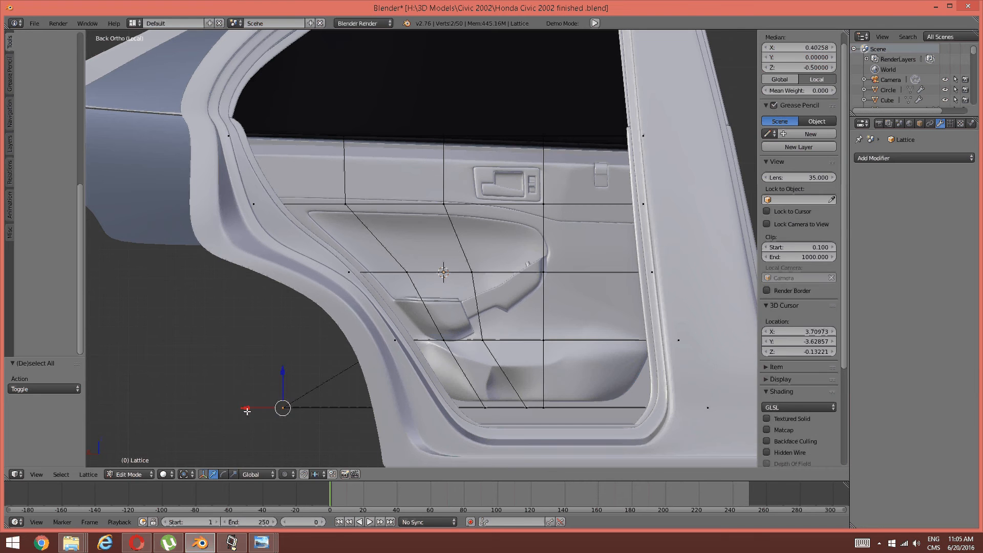
{"action": "key", "text": "g"}
{"action": "key", "text": "x"}
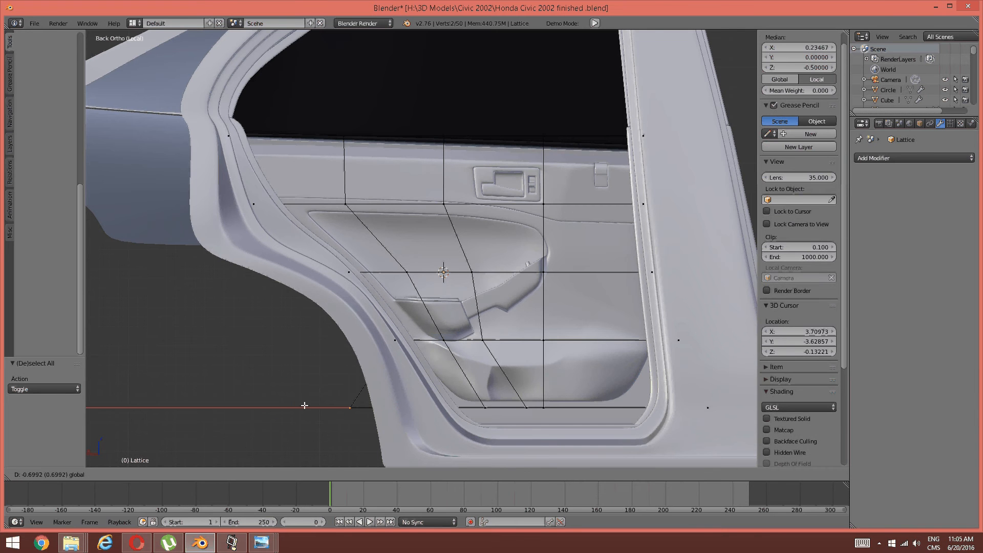
{"action": "left_click", "coordinate": [274, 404]}
{"action": "key", "text": "a"}
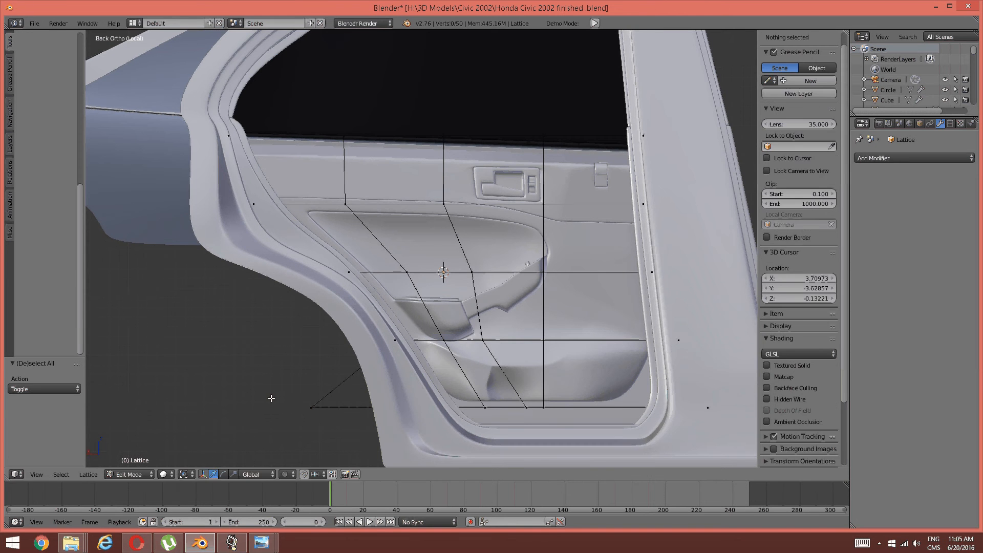
Step: Lower all ten bottom-row lattice points about 0.3 along Z so the trim reaches the sill of the door opening
{"action": "key", "text": "c"}
{"action": "left_click_drag", "start_coordinate": [307, 408], "coordinate": [705, 405]}
{"action": "right_click", "coordinate": [651, 377]}
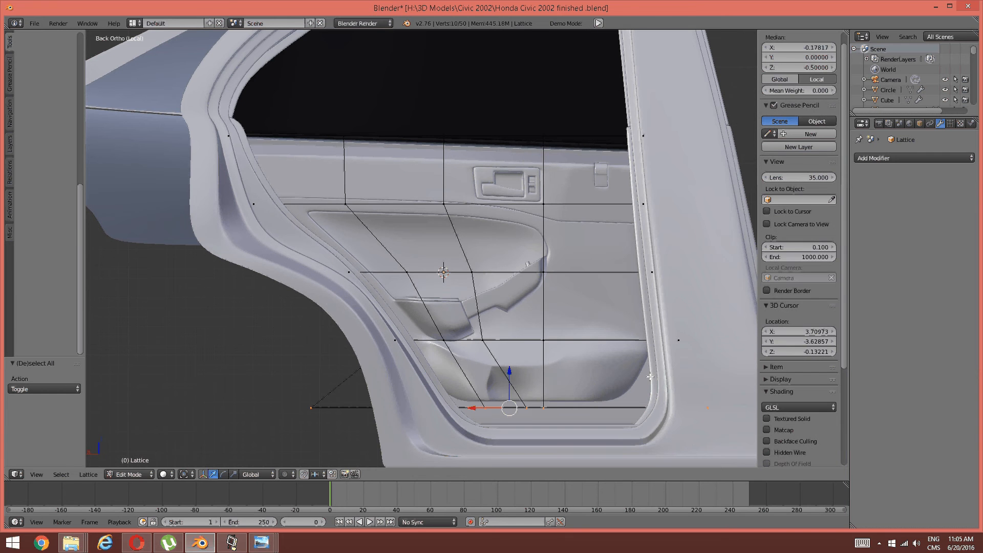
{"action": "left_click_drag", "start_coordinate": [509, 373], "coordinate": [505, 403]}
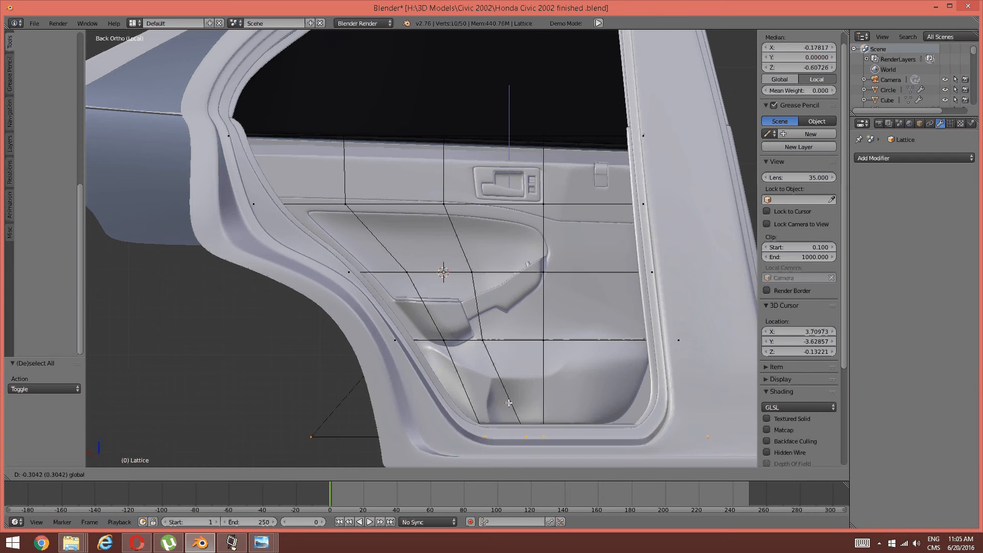
{"action": "left_click", "coordinate": [509, 403]}
{"action": "key", "text": "a"}
{"action": "middle_click_drag", "start_coordinate": [568, 410], "coordinate": [496, 387], "text": "shift"}
{"action": "key", "text": "a"}
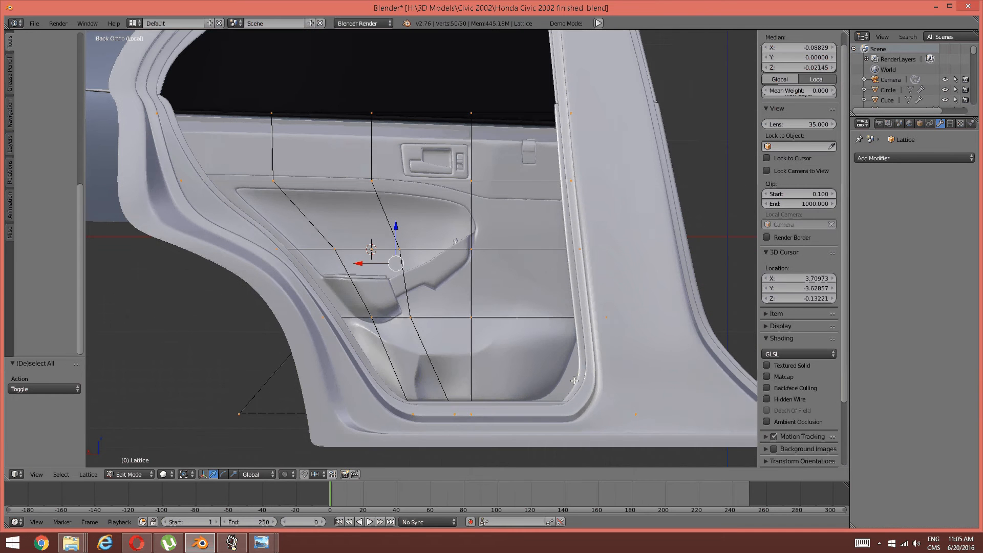
{"action": "key", "text": "a"}
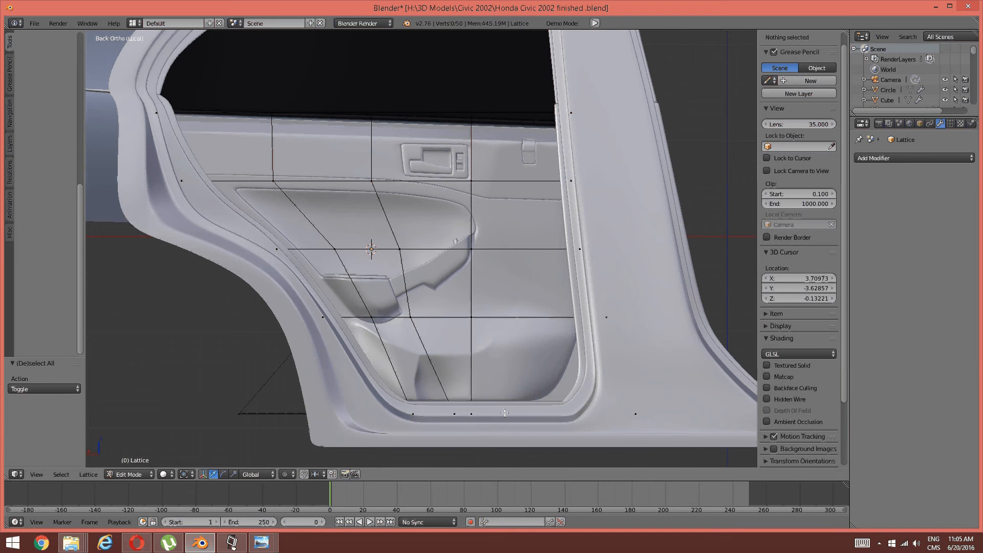
Step: In the bottom row, move the second-foremost pair about 0.57 forward and the foremost pair slightly rearward along X
{"action": "key", "text": "b"}
{"action": "left_click_drag", "start_coordinate": [490, 421], "coordinate": [590, 416]}
{"action": "key", "text": "a"}
Step: Lower all ten points in the row above the bottom slightly along Z, to a local Z of about -0.28
{"action": "key", "text": "c"}
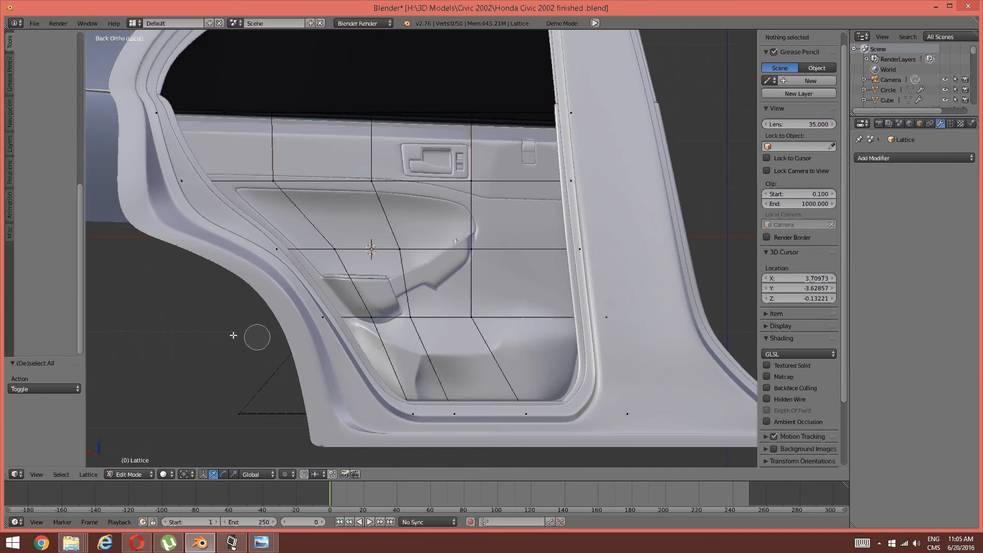
{"action": "left_click_drag", "start_coordinate": [320, 317], "coordinate": [624, 311]}
{"action": "right_click", "coordinate": [624, 310]}
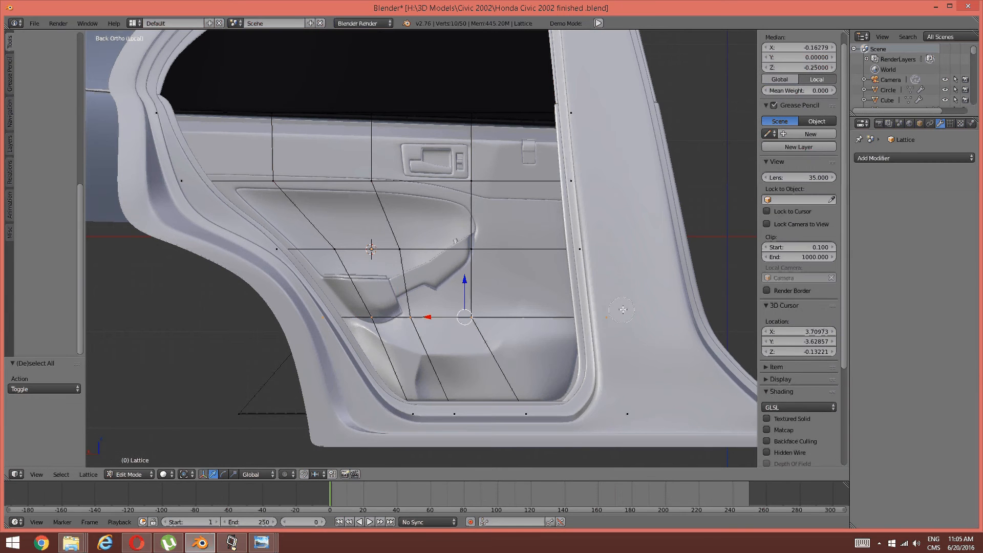
{"action": "left_click_drag", "start_coordinate": [464, 281], "coordinate": [461, 291]}
{"action": "key", "text": "a"}
Step: Move the second-foremost pair above the bottom row 0.262 forward along X, then shift it and the matching middle-row pair another 0.3 forward
{"action": "key", "text": "c"}
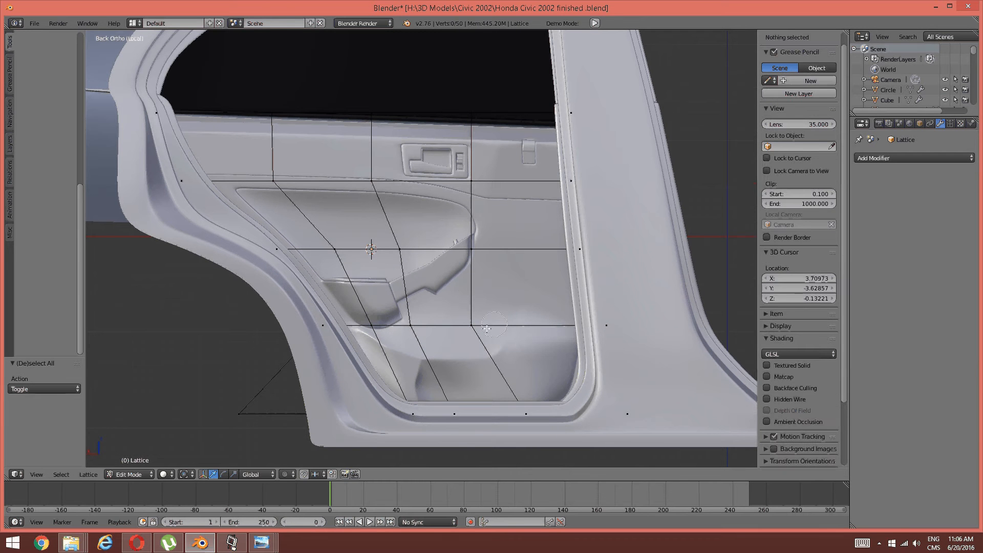
{"action": "left_click", "coordinate": [478, 328]}
{"action": "right_click", "coordinate": [469, 327]}
{"action": "left_click_drag", "start_coordinate": [441, 325], "coordinate": [465, 320]}
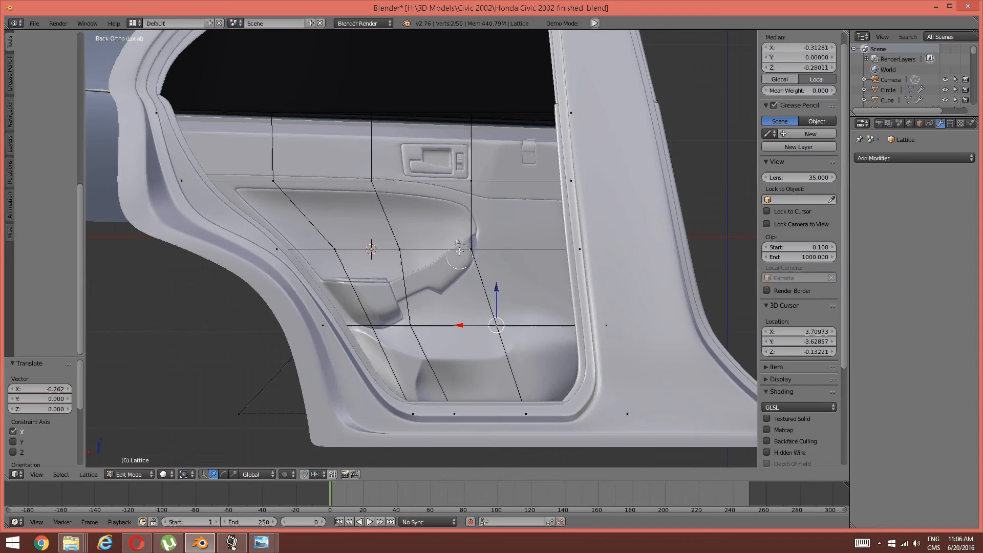
{"action": "right_click", "coordinate": [471, 250], "text": "shift"}
{"action": "left_click_drag", "start_coordinate": [448, 286], "coordinate": [482, 284]}
{"action": "key", "text": "a"}
Step: Nudge the second-foremost pair of the middle row slightly farther forward along X
{"action": "key", "text": "c"}
{"action": "left_click", "coordinate": [500, 250]}
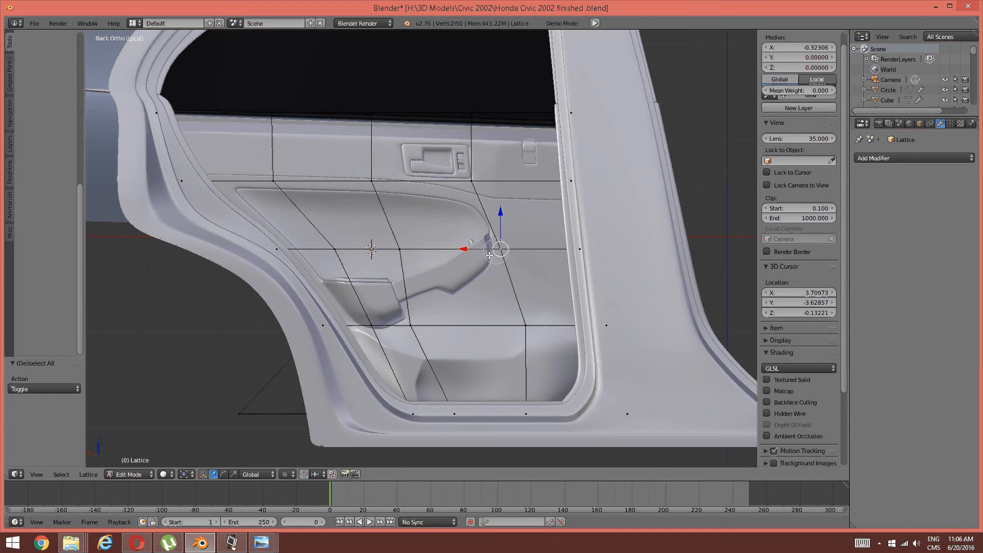
{"action": "right_click", "coordinate": [497, 250]}
{"action": "left_click_drag", "start_coordinate": [469, 248], "coordinate": [476, 248]}
{"action": "key", "text": "a"}
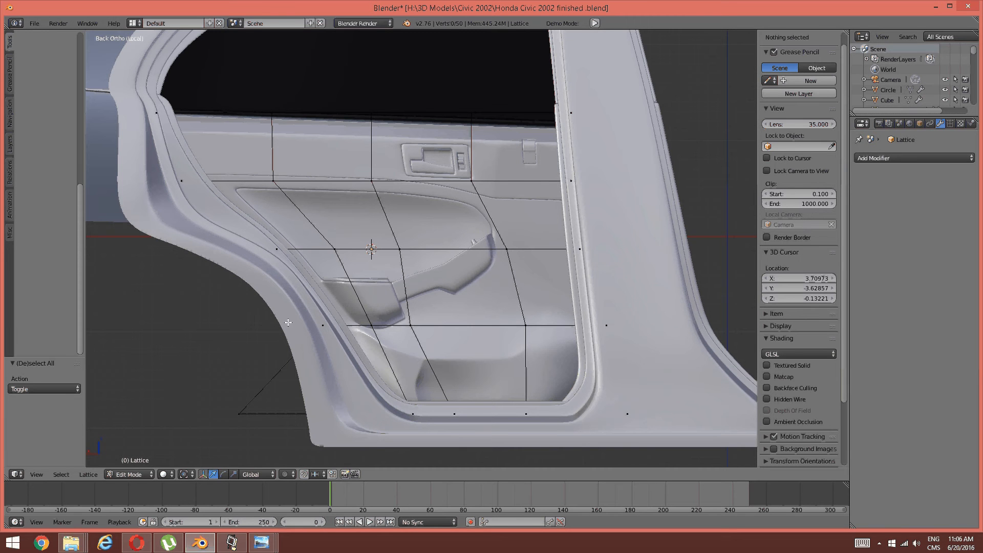
Step: Move the rear bottom corner pair about 0.84 farther forward along X, beneath the rearmost pair of the row above
{"action": "key", "text": "c"}
{"action": "left_click", "coordinate": [238, 425]}
{"action": "right_click", "coordinate": [233, 422]}
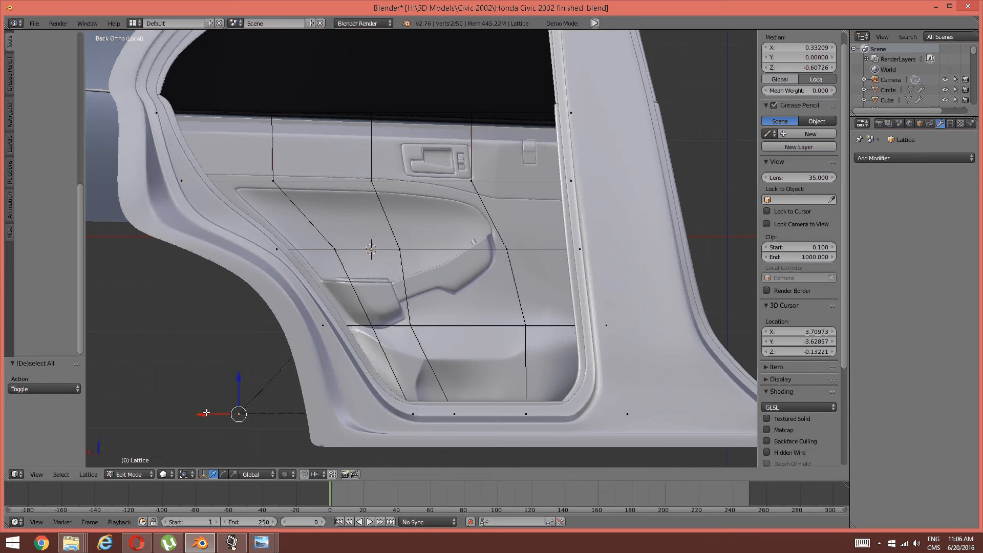
{"action": "key", "text": "g"}
{"action": "key", "text": "x"}
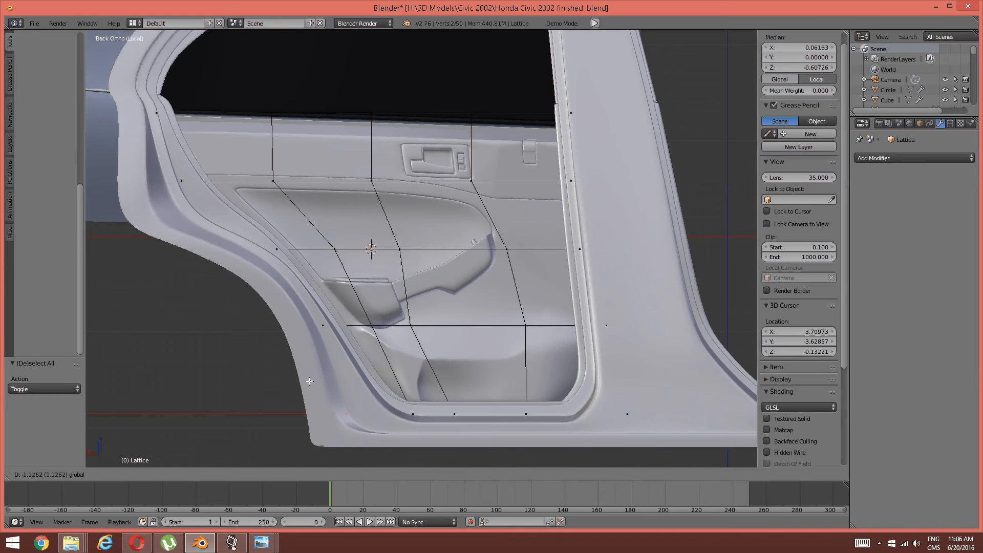
{"action": "left_click", "coordinate": [285, 384]}
{"action": "key", "text": "a"}
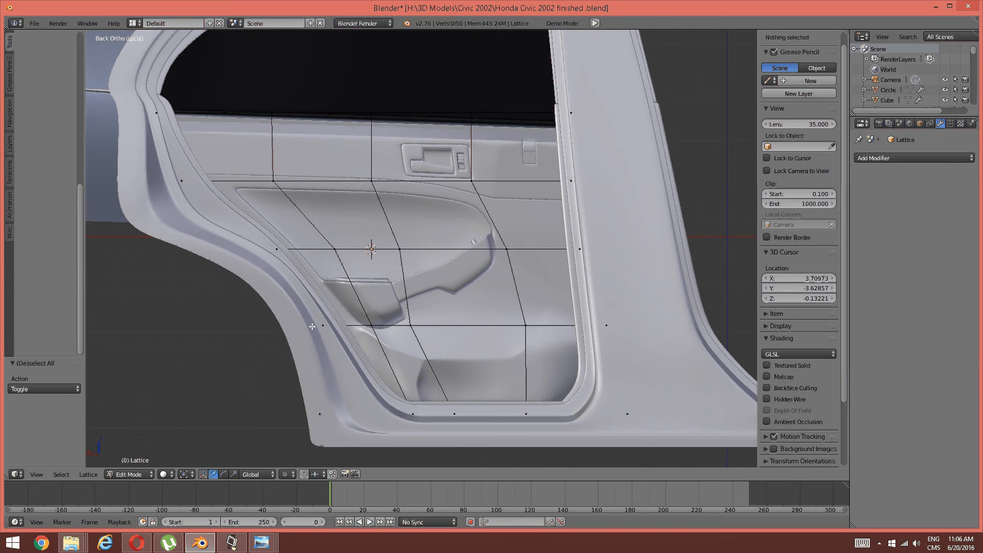
Step: Move the centre pair in the row above the bottom about 0.4 forward along X, nearly above the bottom-row centre pair
{"action": "key", "text": "c"}
{"action": "left_click", "coordinate": [411, 328]}
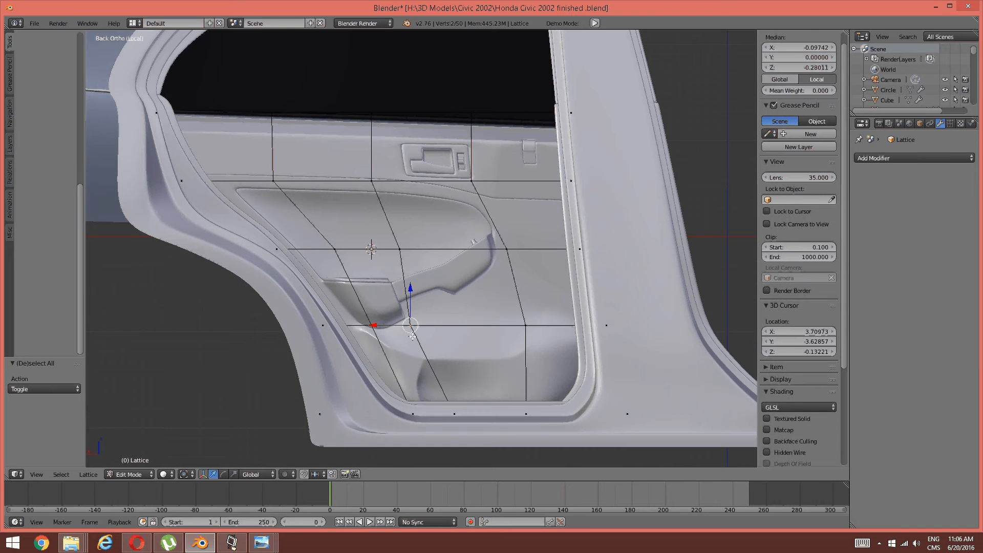
{"action": "key", "text": "g"}
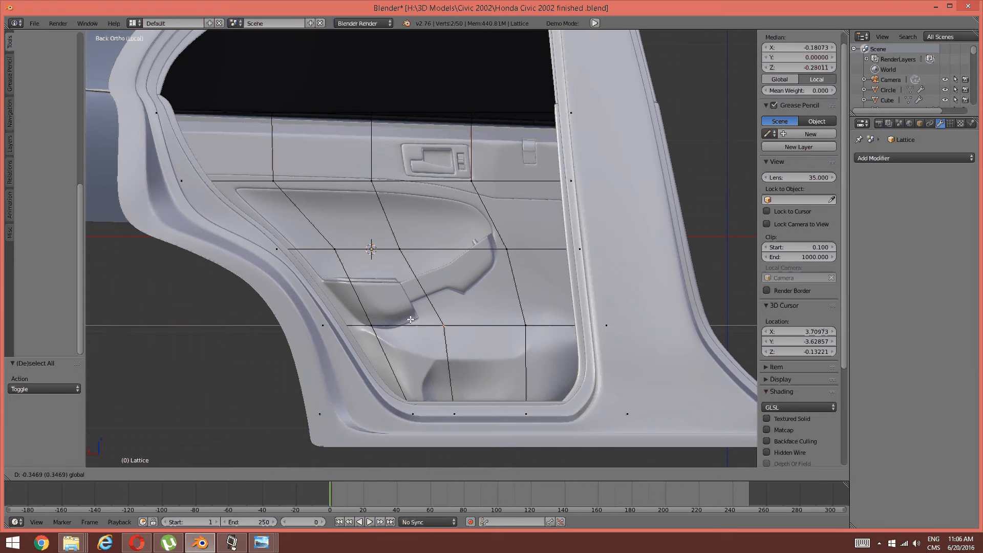
{"action": "left_click_drag", "start_coordinate": [414, 319], "coordinate": [416, 319]}
{"action": "key", "text": "a"}
{"action": "key", "text": "c"}
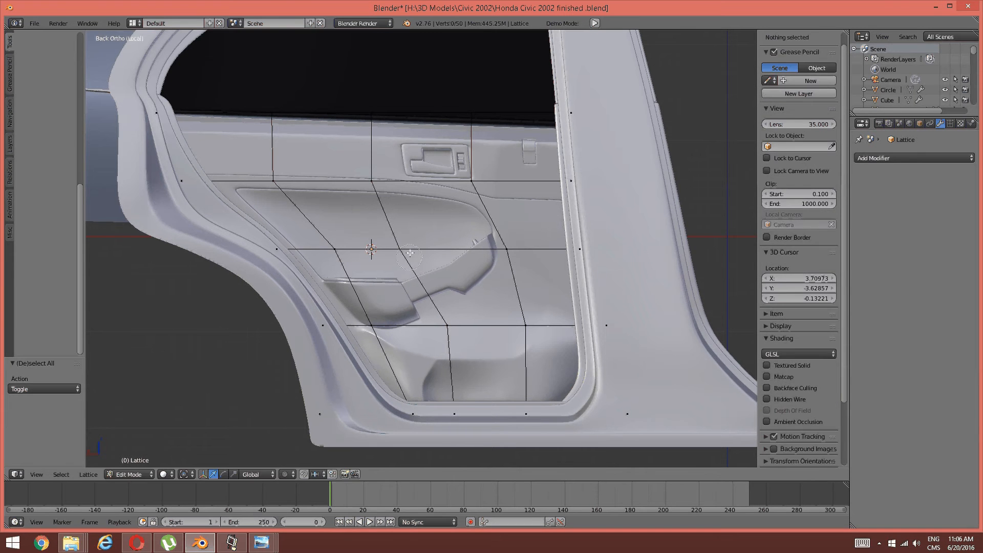
Step: Move the centre pair of lattice points in the middle row slightly forward along X
{"action": "left_click", "coordinate": [401, 248]}
{"action": "key", "text": "Escape"}
{"action": "key", "text": "g"}
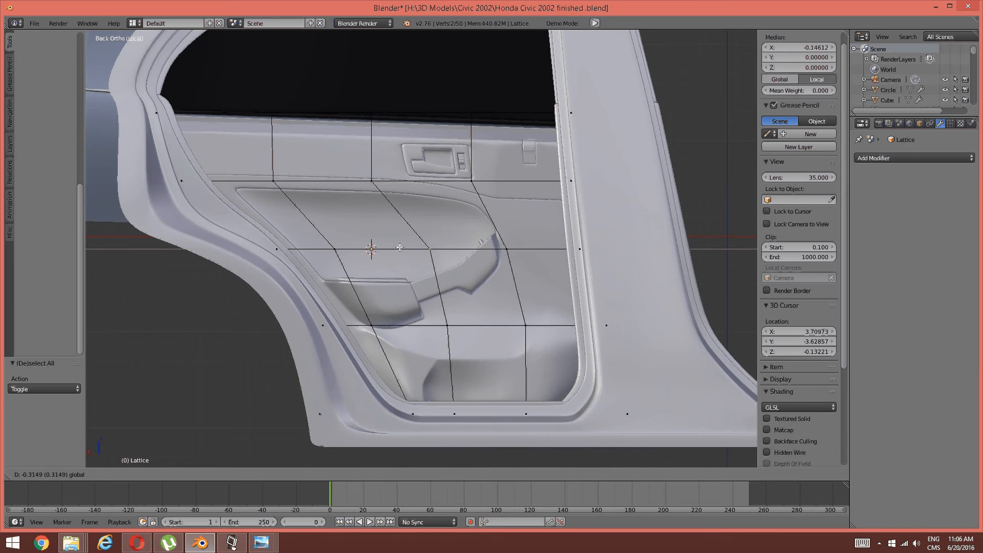
{"action": "left_click", "coordinate": [372, 249]}
{"action": "key", "text": "a"}
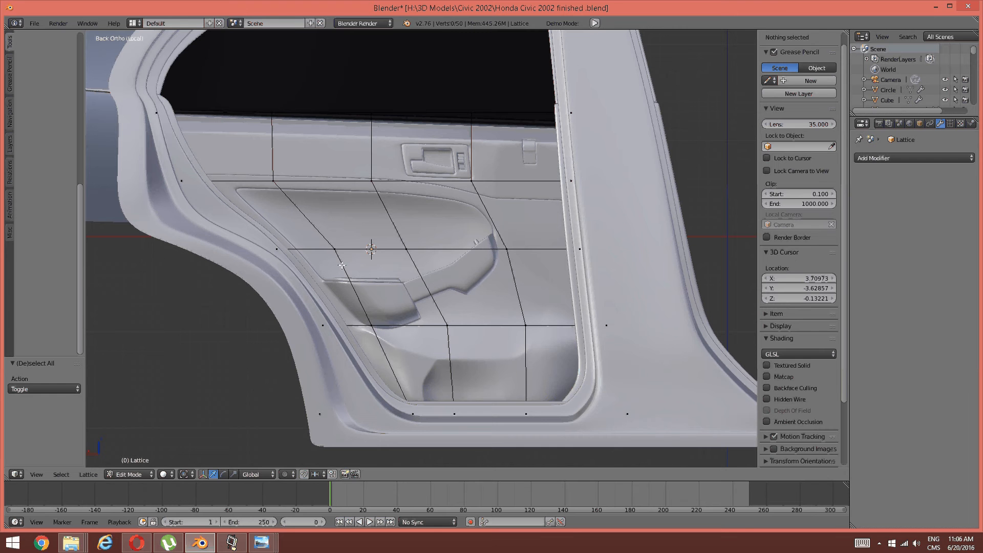
Step: Shift the second-rearmost pair in the row above the bottom slightly rearward along X
{"action": "key", "text": "c"}
{"action": "left_click", "coordinate": [372, 322]}
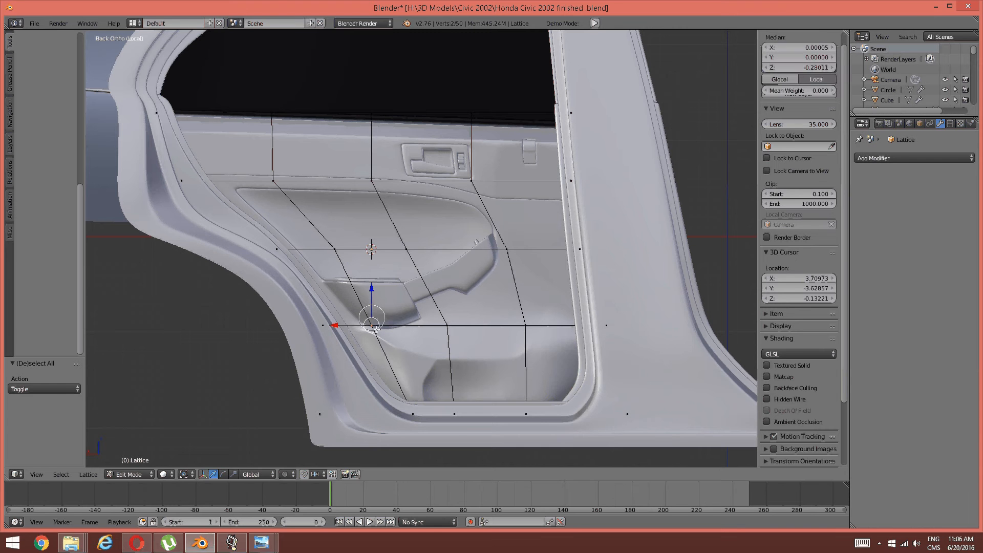
{"action": "key", "text": "Escape"}
{"action": "key", "text": "g"}
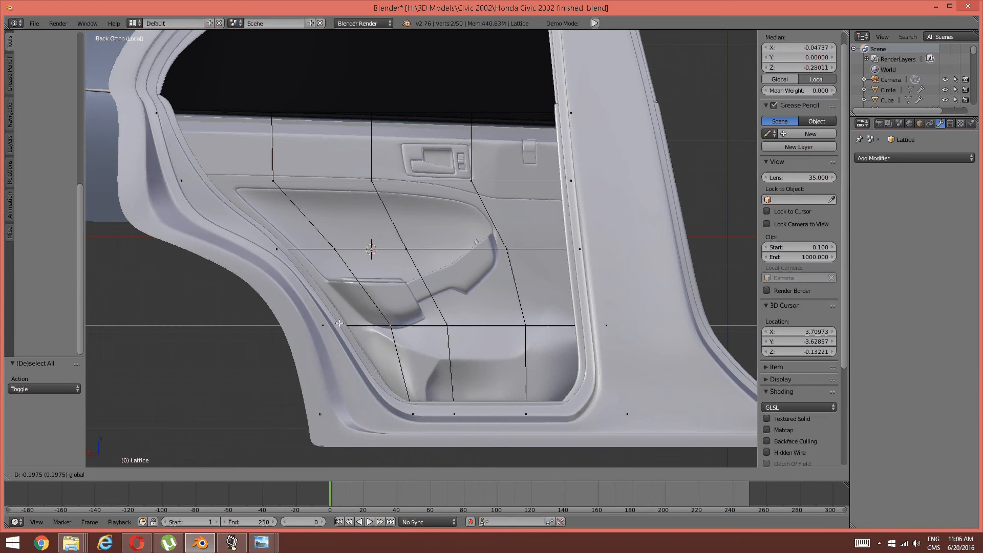
{"action": "left_click", "coordinate": [316, 323]}
{"action": "key", "text": "a"}
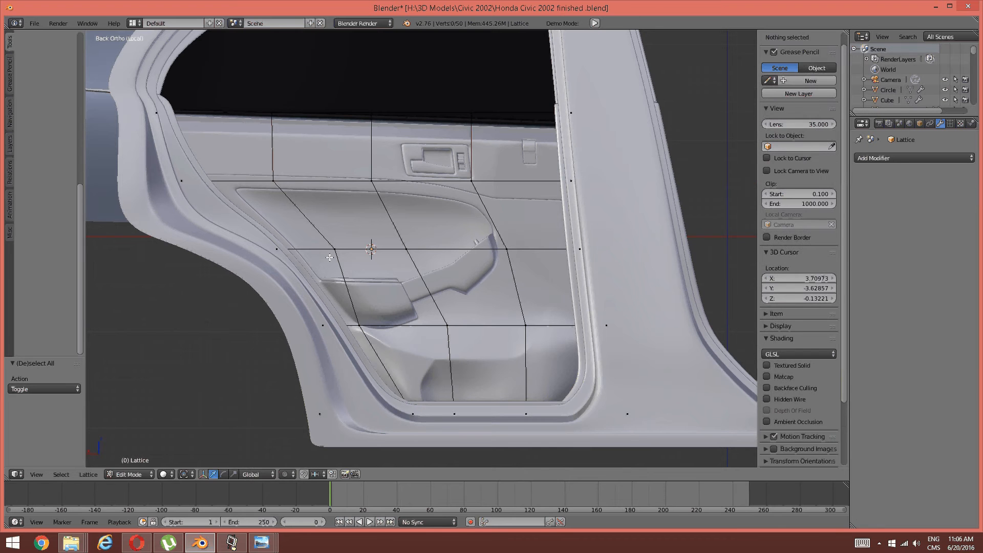
Step: Nudge the second-rearmost pair of the middle row slightly forward along X
{"action": "key", "text": "c"}
{"action": "left_click", "coordinate": [335, 248]}
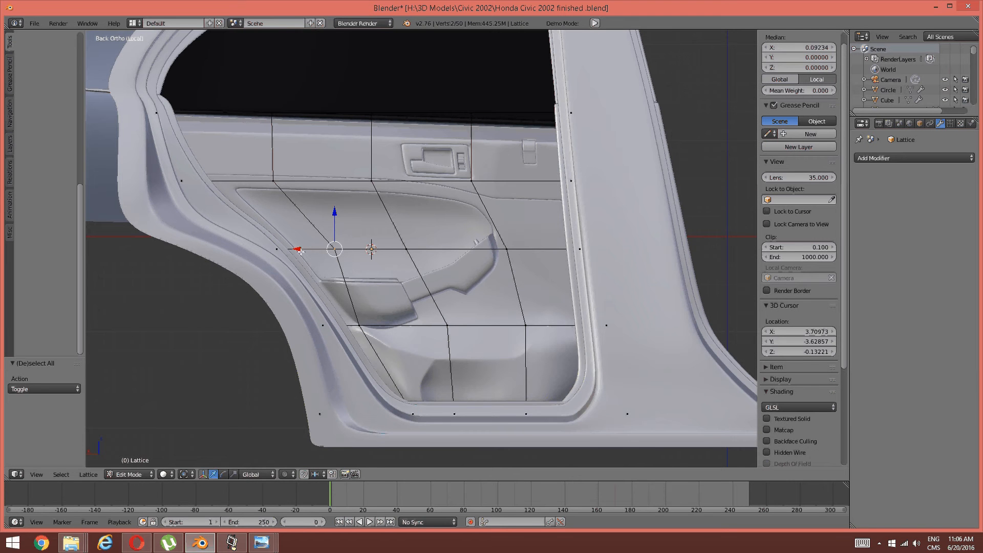
{"action": "key", "text": "g"}
{"action": "key", "text": "x"}
{"action": "left_click", "coordinate": [311, 251]}
{"action": "key", "text": "a"}
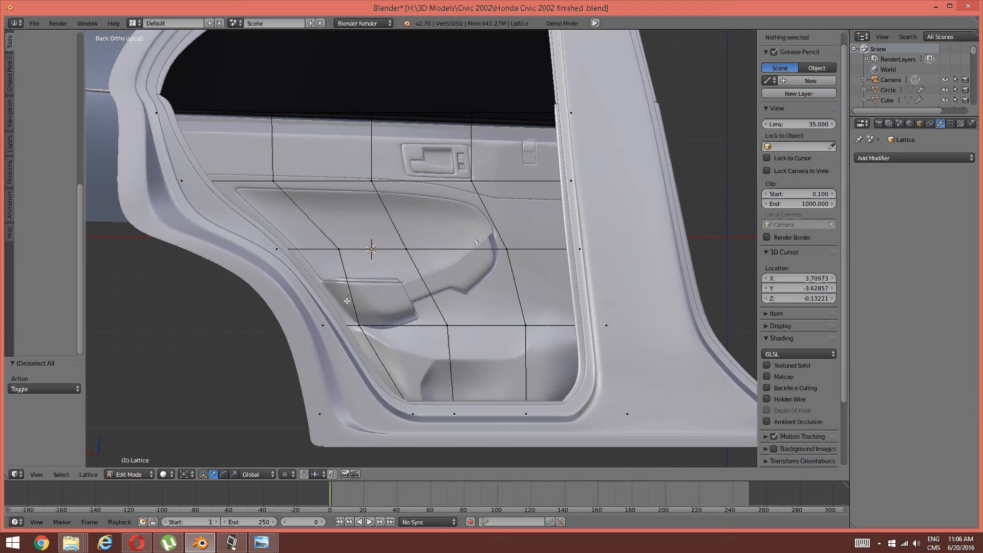
Step: Move the front top corner pair forward along X to a local X of about -0.573
{"action": "middle_click_drag", "start_coordinate": [345, 274], "coordinate": [394, 305]}
{"action": "scroll", "coordinate": [394, 304], "scroll_direction": "up", "scroll_amount": 8}
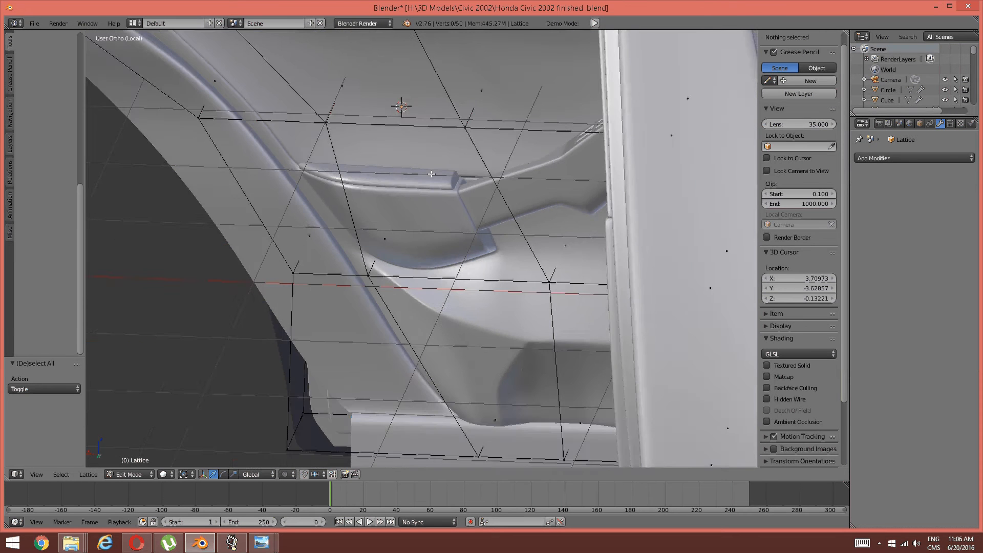
{"action": "middle_click_drag", "start_coordinate": [432, 174], "coordinate": [365, 312]}
{"action": "scroll", "coordinate": [429, 221], "scroll_direction": "down", "scroll_amount": 3}
{"action": "scroll", "coordinate": [424, 217], "scroll_direction": "up", "scroll_amount": 4}
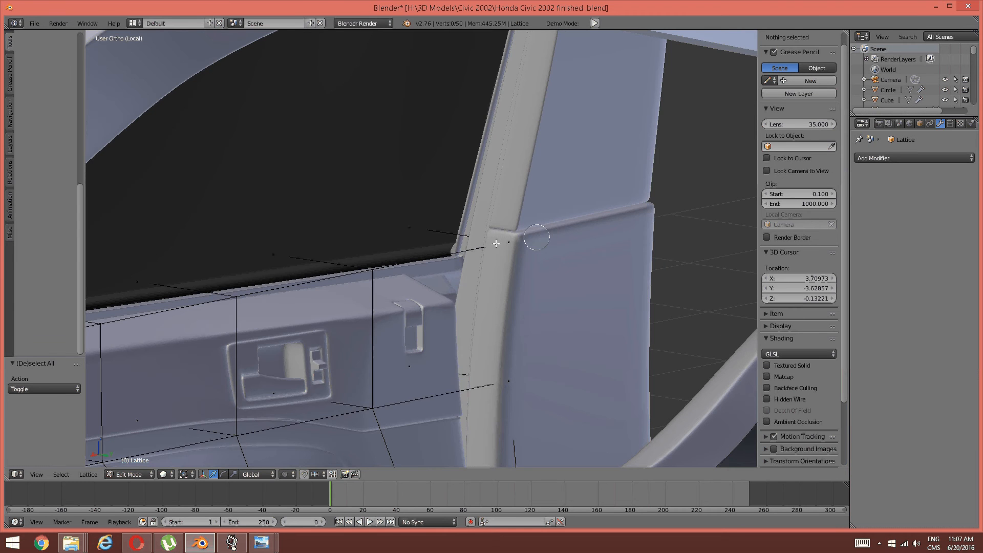
{"action": "right_click", "coordinate": [410, 227]}
{"action": "right_click", "coordinate": [515, 242], "text": "shift"}
{"action": "middle_click_drag", "start_coordinate": [516, 243], "coordinate": [439, 254]}
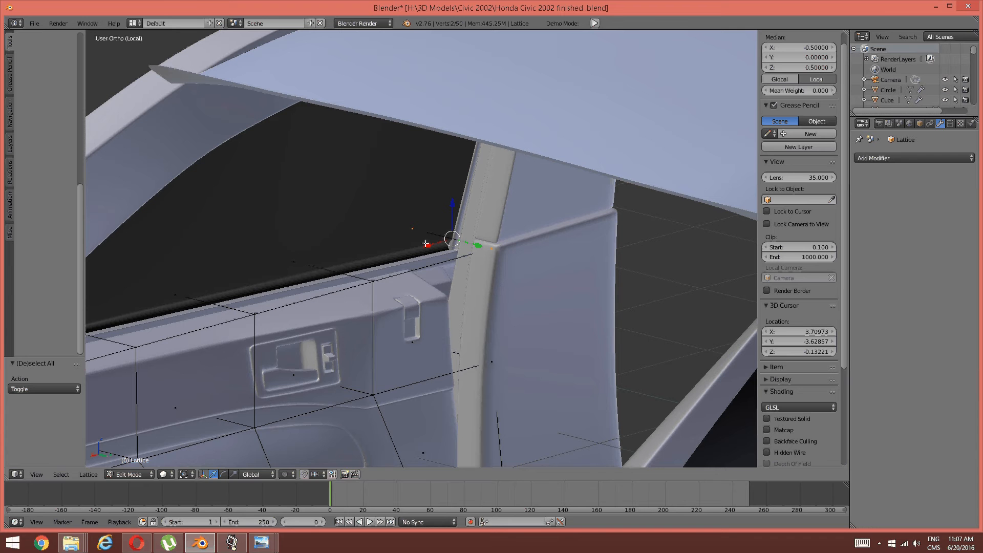
{"action": "left_click_drag", "start_coordinate": [426, 244], "coordinate": [458, 230]}
{"action": "key", "text": "a"}
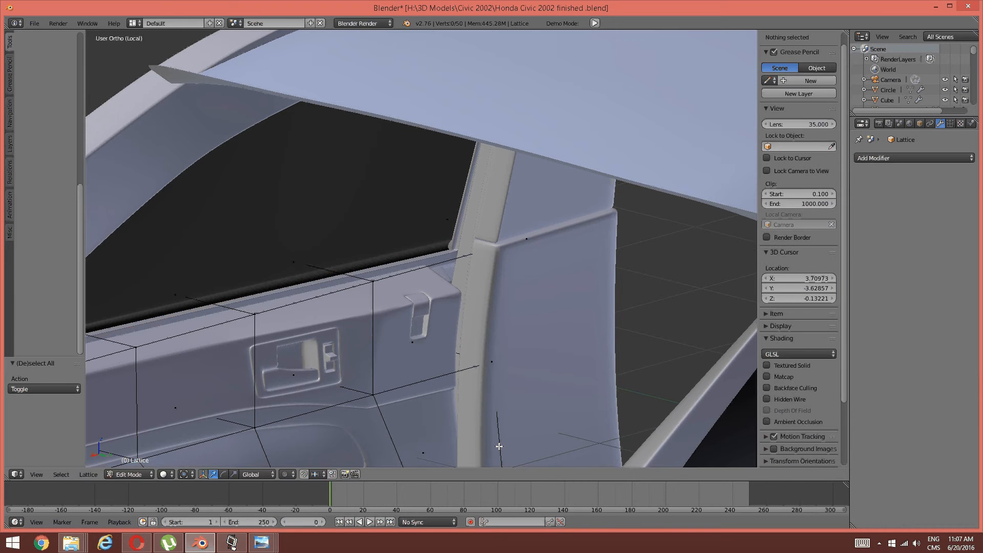
Step: Move the front pair in the second row from the top forward along X to a local X of about -0.522
{"action": "middle_click_drag", "start_coordinate": [497, 403], "coordinate": [504, 290], "text": "shift"}
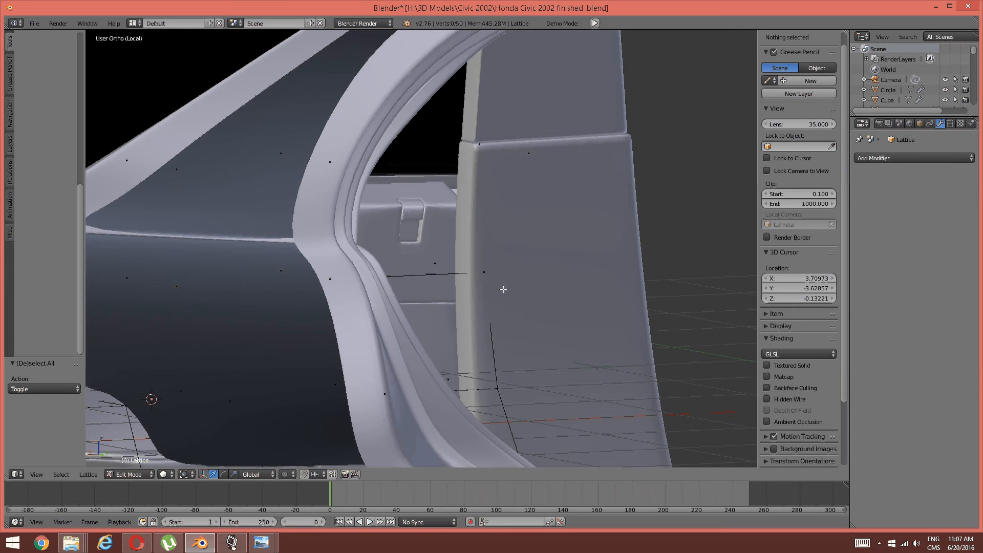
{"action": "right_click", "coordinate": [484, 272]}
{"action": "right_click", "coordinate": [435, 263], "text": "shift"}
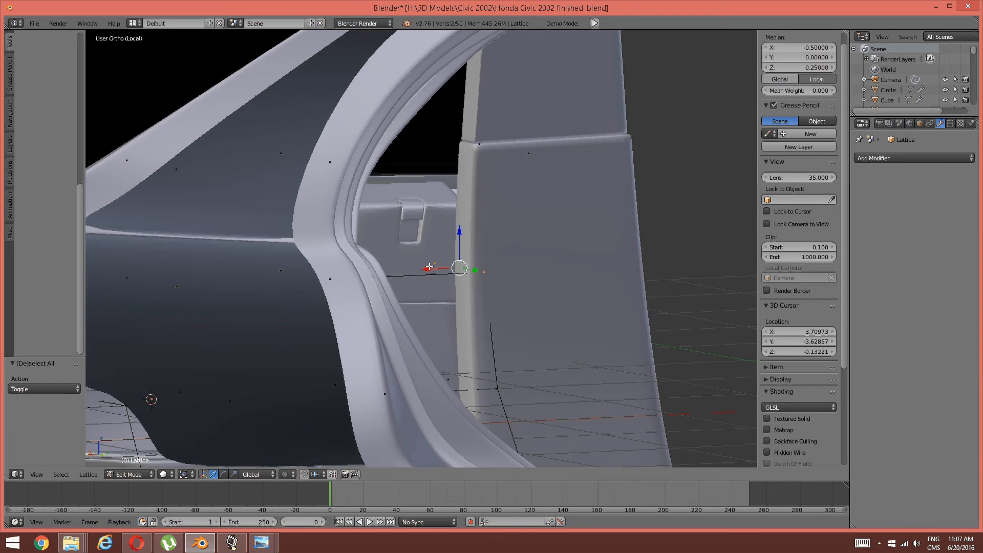
{"action": "key", "text": "g"}
{"action": "key", "text": "x"}
{"action": "left_click", "coordinate": [443, 269]}
{"action": "key", "text": "a"}
Step: Leave lattice editing and hide the body side frame that covers the rear door
{"action": "middle_click_drag", "start_coordinate": [443, 269], "coordinate": [395, 297]}
{"action": "key", "text": "Tab"}
{"action": "left_click", "coordinate": [305, 309]}
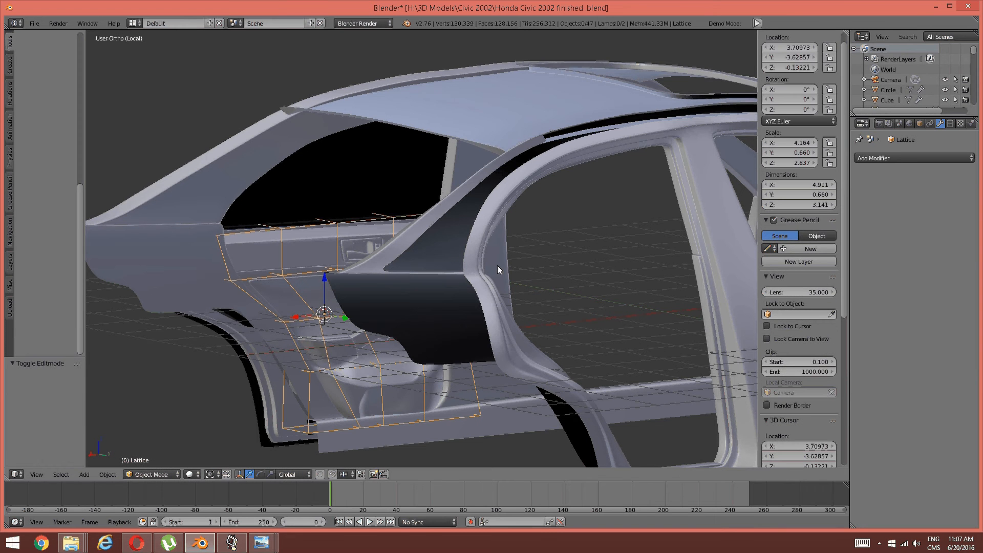
{"action": "right_click", "coordinate": [497, 265]}
{"action": "key", "text": "h"}
{"action": "middle_click_drag", "start_coordinate": [505, 261], "coordinate": [471, 254]}
{"action": "scroll", "coordinate": [417, 349], "scroll_direction": "up", "scroll_amount": 2}
Step: Resume editing the lattice and move the second-row front pair forward along X until it lies directly below the front top corner pair
{"action": "key", "text": "Tab"}
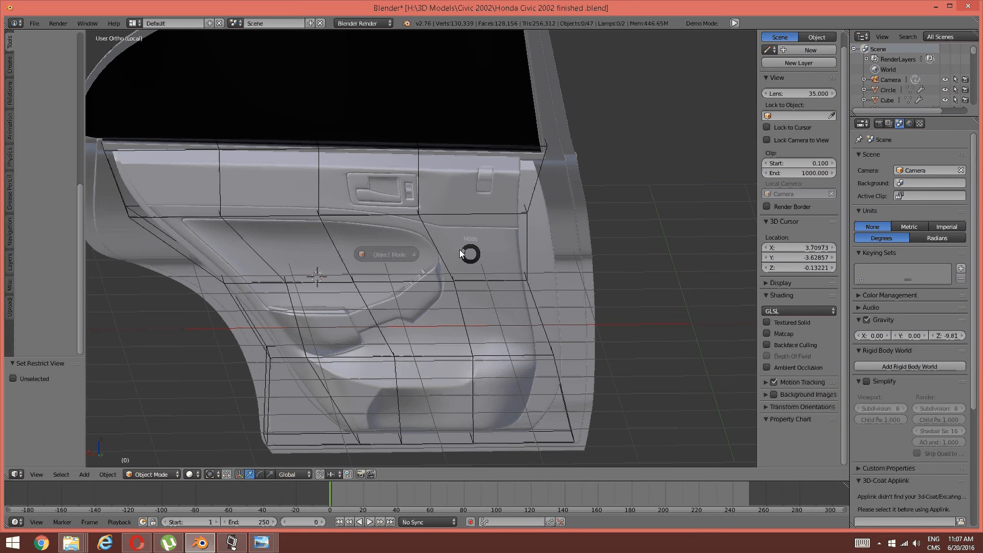
{"action": "right_click", "coordinate": [520, 211]}
{"action": "key", "text": "Tab"}
{"action": "right_click", "coordinate": [527, 214]}
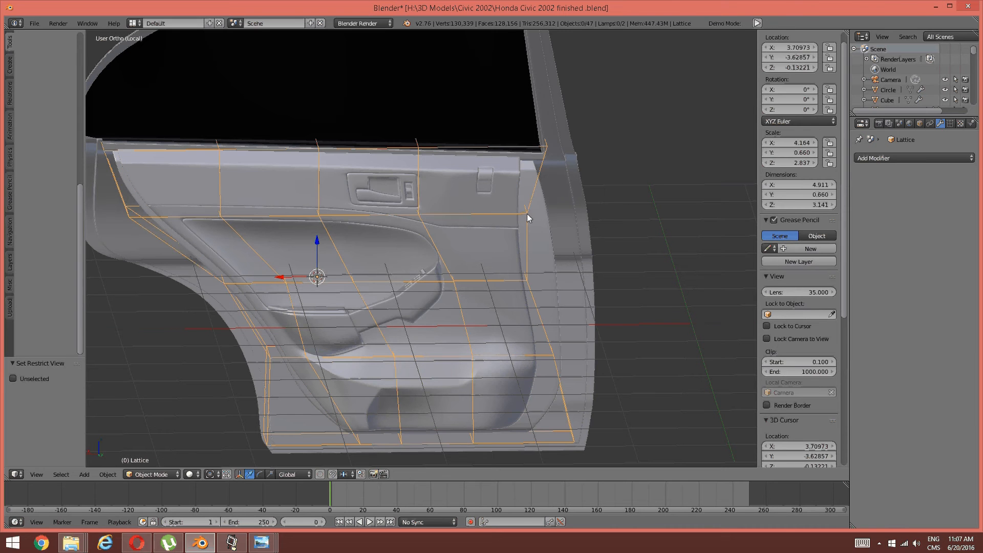
{"action": "key", "text": "Tab"}
{"action": "left_click", "coordinate": [591, 221]}
{"action": "middle_click_drag", "start_coordinate": [565, 223], "coordinate": [516, 217]}
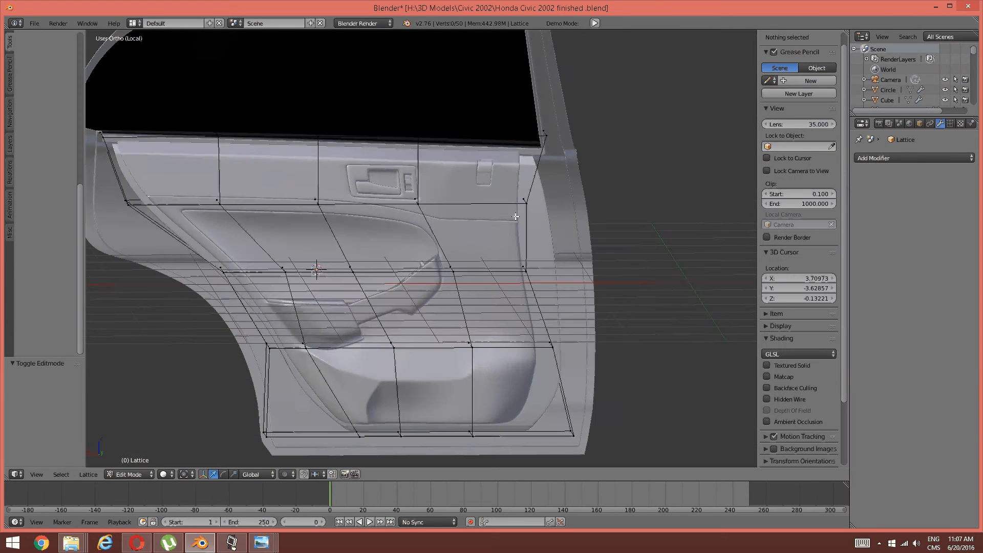
{"action": "right_click", "coordinate": [525, 200]}
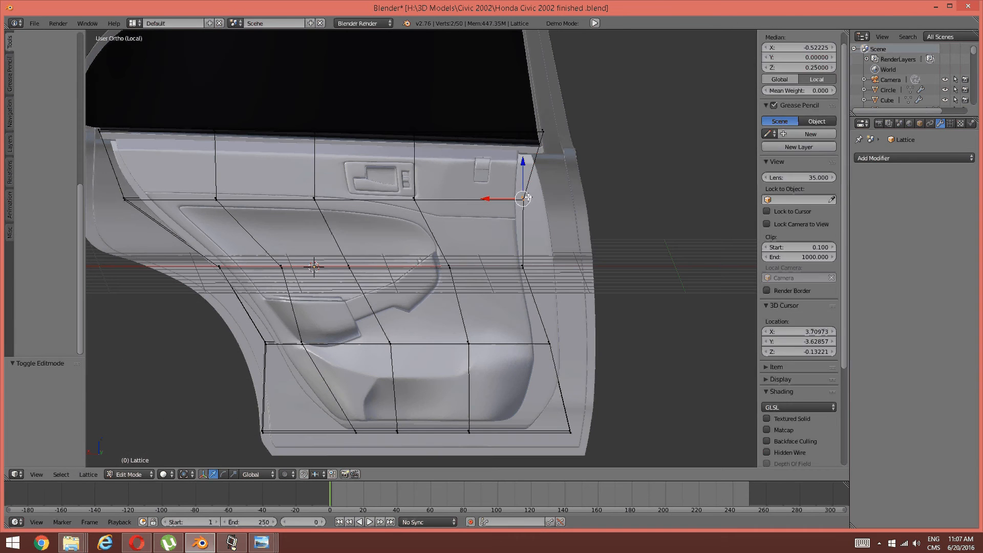
{"action": "left_click_drag", "start_coordinate": [496, 198], "coordinate": [518, 198]}
{"action": "key", "text": "a"}
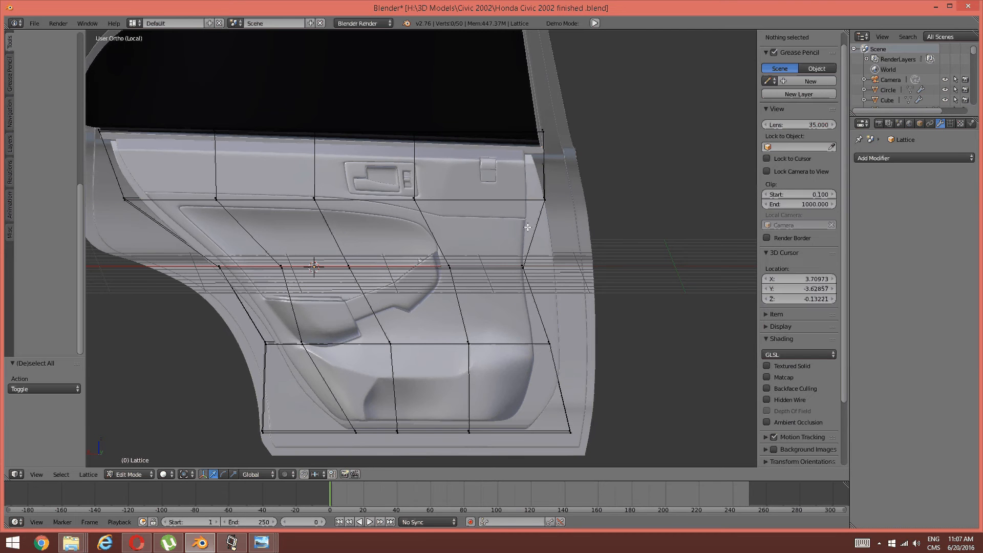
Step: Move the middle-row front pair forward along X in line with the pair above it, and nudge the second-row front pair to match
{"action": "right_click", "coordinate": [523, 266]}
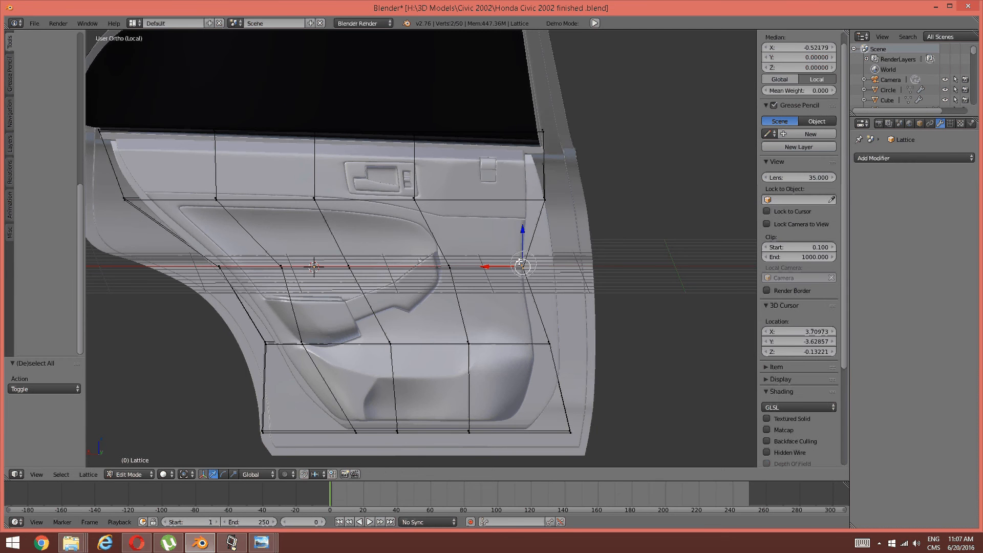
{"action": "left_click_drag", "start_coordinate": [492, 262], "coordinate": [510, 263]}
{"action": "key", "text": "a"}
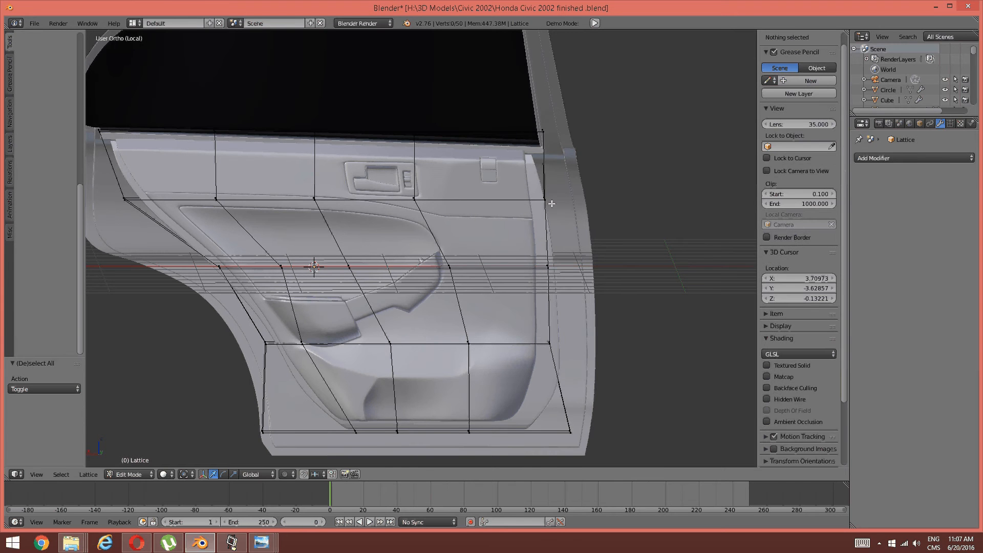
{"action": "key", "text": "c"}
{"action": "left_click", "coordinate": [552, 203]}
{"action": "key", "text": "Escape"}
{"action": "left_click_drag", "start_coordinate": [517, 199], "coordinate": [517, 200]}
{"action": "key", "text": "a"}
Step: Fine-tune the front top corner pair along X so it lines up with the front pairs below it
{"action": "key", "text": "c"}
{"action": "left_click", "coordinate": [540, 125]}
{"action": "key", "text": "Escape"}
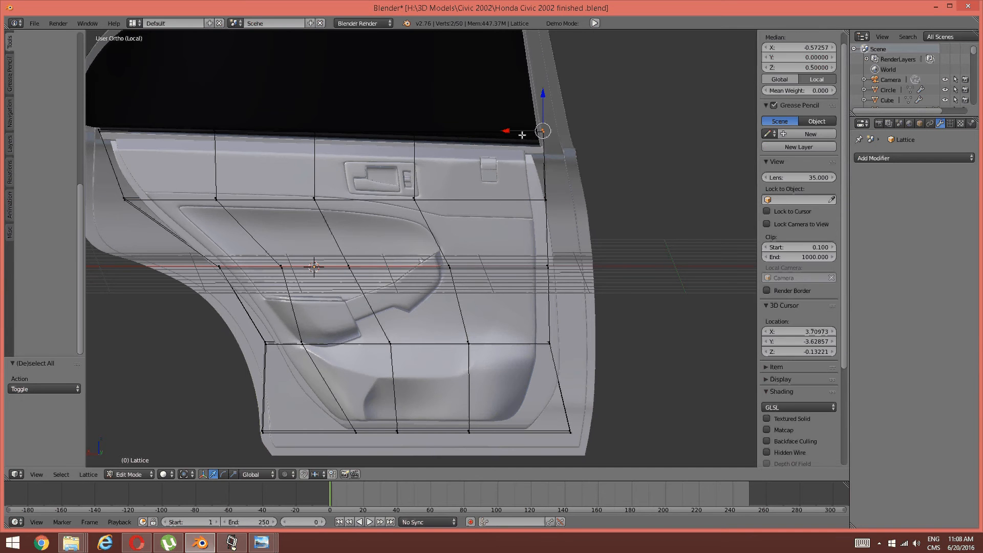
{"action": "left_click_drag", "start_coordinate": [507, 131], "coordinate": [509, 132]}
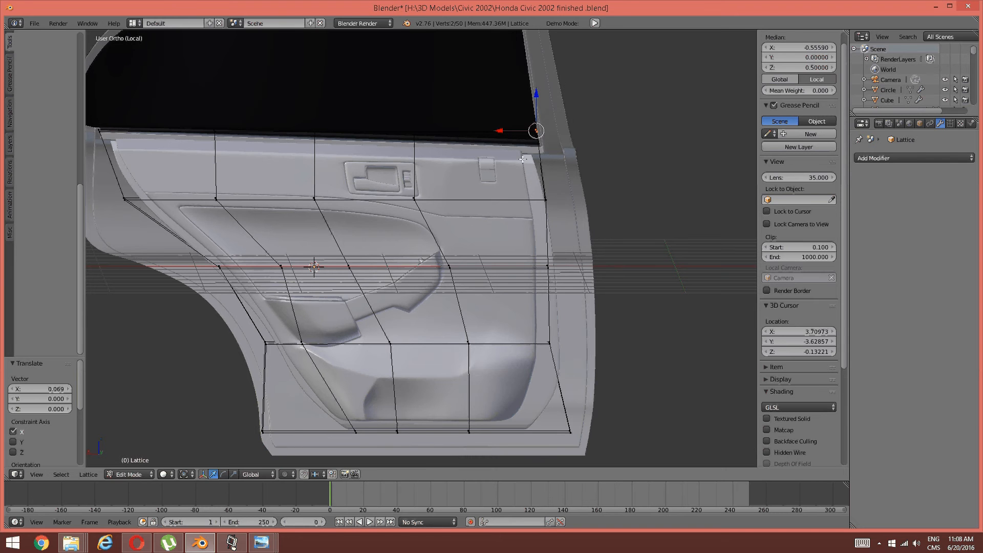
{"action": "key", "text": "a"}
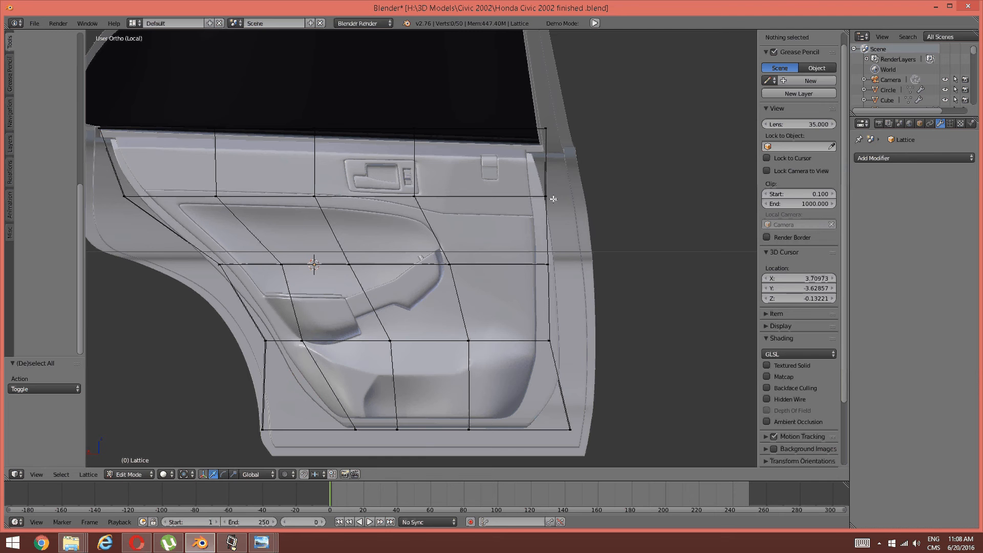
Step: Fine-tune the second-row front pair, and nudge the front pair above the bottom row slightly forward along X
{"action": "right_click", "coordinate": [546, 196]}
{"action": "left_click_drag", "start_coordinate": [514, 194], "coordinate": [514, 194]}
{"action": "key", "text": "a"}
{"action": "middle_click_drag", "start_coordinate": [538, 316], "coordinate": [544, 273], "text": "shift"}
{"action": "right_click", "coordinate": [570, 298]}
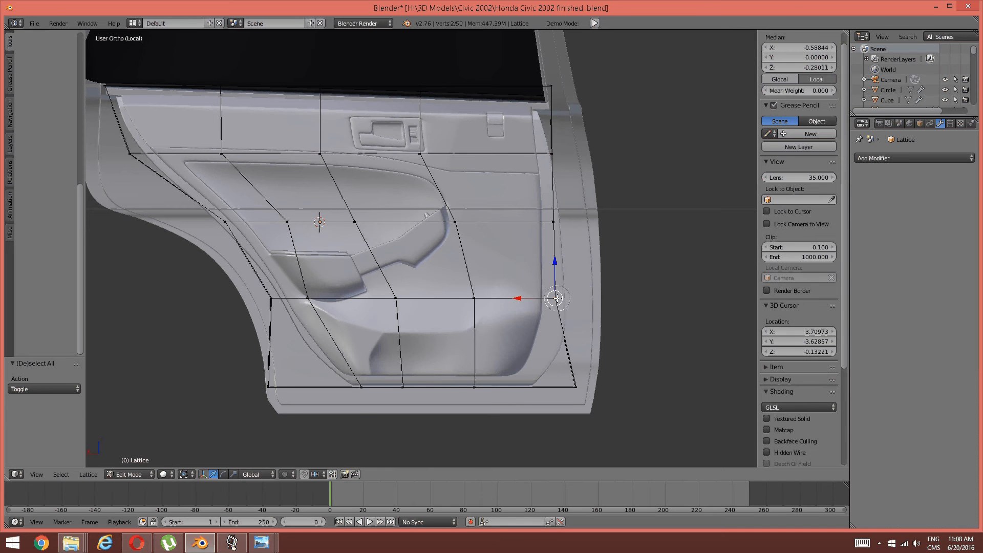
{"action": "left_click_drag", "start_coordinate": [534, 297], "coordinate": [536, 297]}
{"action": "key", "text": "a"}
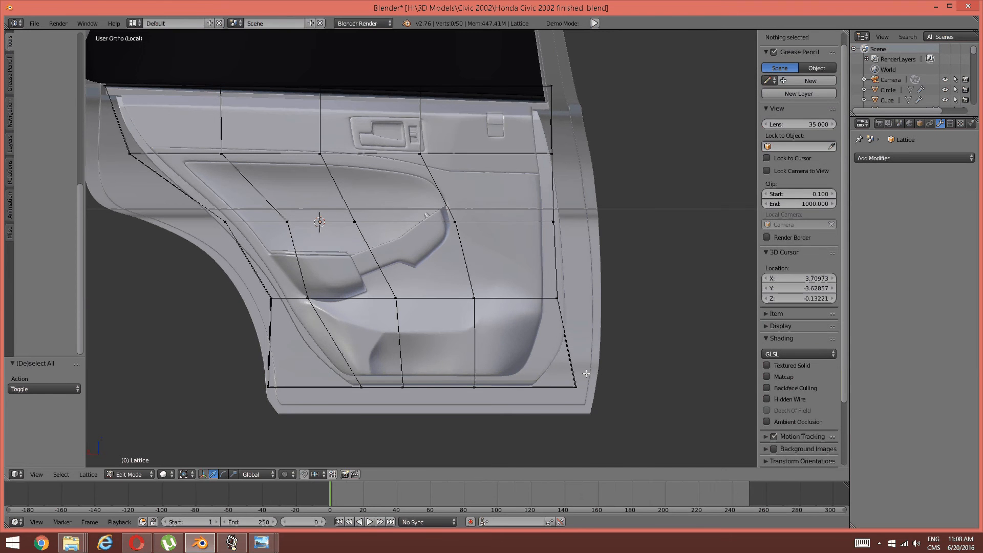
Step: Try to raise the front bottom corner pair along Z, and undo the move
{"action": "right_click", "coordinate": [576, 385]}
{"action": "left_click_drag", "start_coordinate": [576, 349], "coordinate": [577, 326]}
{"action": "key", "text": "ctrl+z"}
Step: Move the second-rearmost pair of the bottom row slightly forward along X
{"action": "middle_click_drag", "start_coordinate": [516, 334], "coordinate": [487, 233]}
{"action": "key", "text": "a"}
{"action": "scroll", "coordinate": [487, 233], "scroll_direction": "up", "scroll_amount": 2}
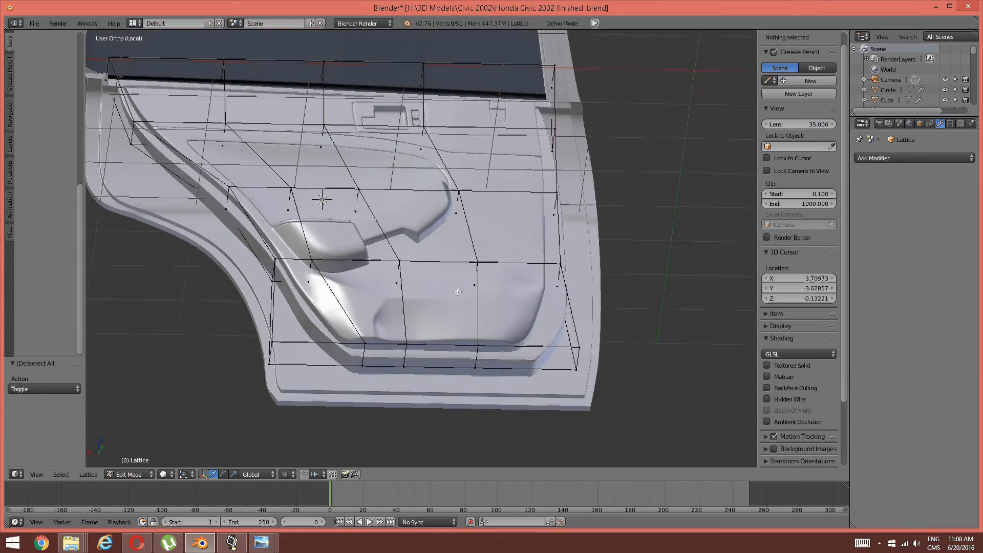
{"action": "key", "text": "a"}
{"action": "key", "text": "a"}
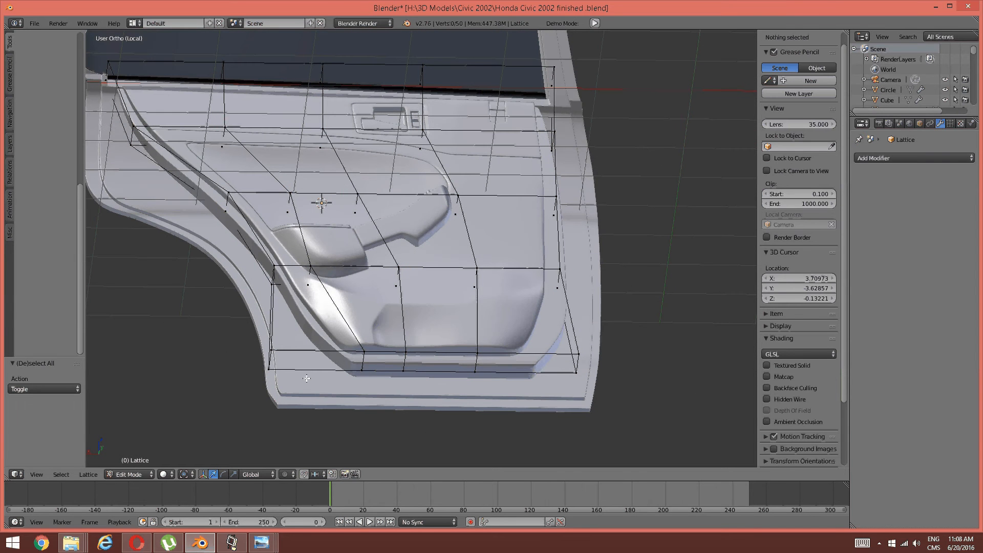
{"action": "left_click_drag", "start_coordinate": [342, 395], "coordinate": [351, 359], "text": "ctrl"}
{"action": "key", "text": "a"}
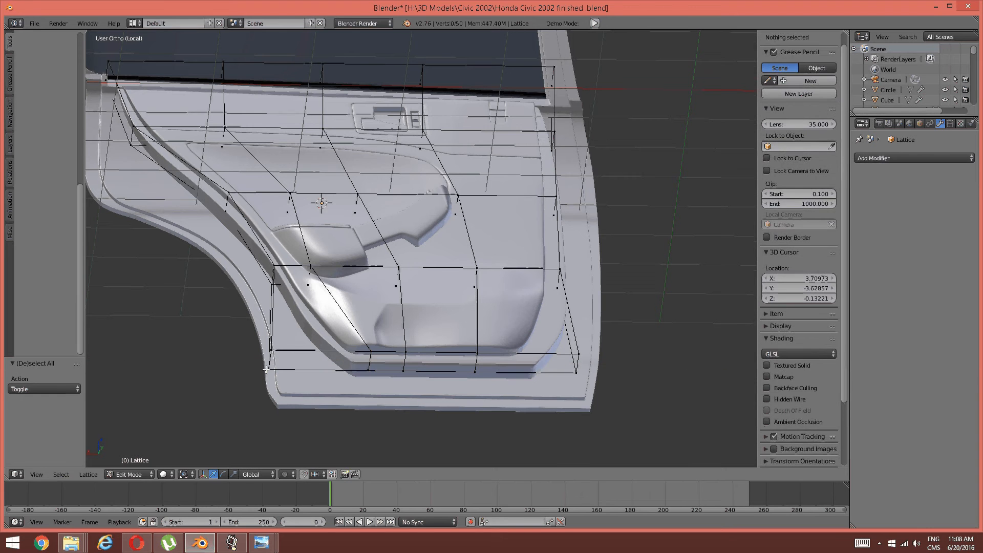
Step: Try to move the rear bottom corner pair forward along X
{"action": "key", "text": "c"}
{"action": "right_click", "coordinate": [266, 356]}
{"action": "mouse_move", "coordinate": [264, 371]}
{"action": "left_mouse_down"}
{"action": "mouse_move", "coordinate": [268, 355]}
{"action": "mouse_move", "coordinate": [257, 356]}
{"action": "left_mouse_up"}
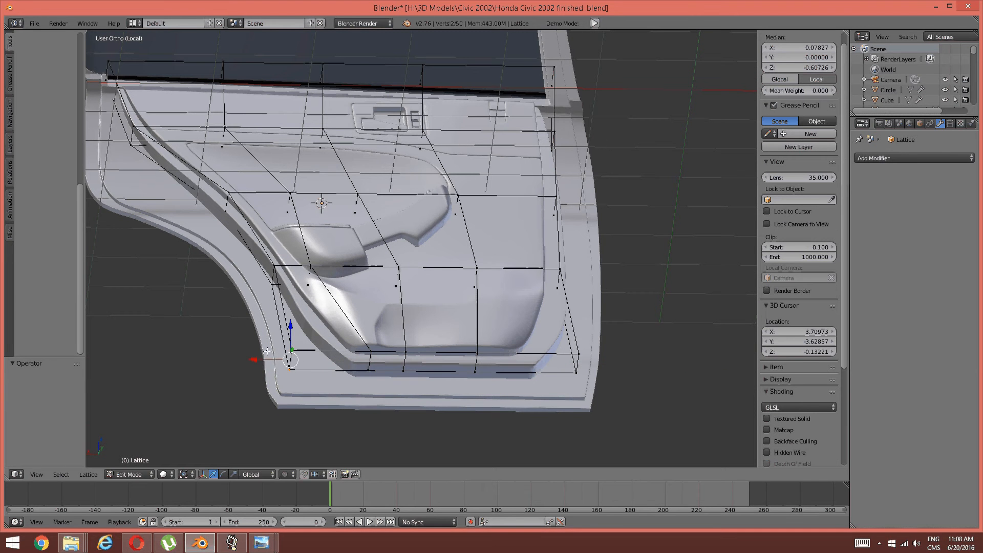
{"action": "key", "text": "a"}
Step: Select the three inner pairs of both the lattice's middle row and the row above the bottom, and move them about -0.107 along X
{"action": "middle_click_drag", "start_coordinate": [267, 352], "coordinate": [381, 284]}
{"action": "scroll", "coordinate": [405, 276], "scroll_direction": "up", "scroll_amount": 3}
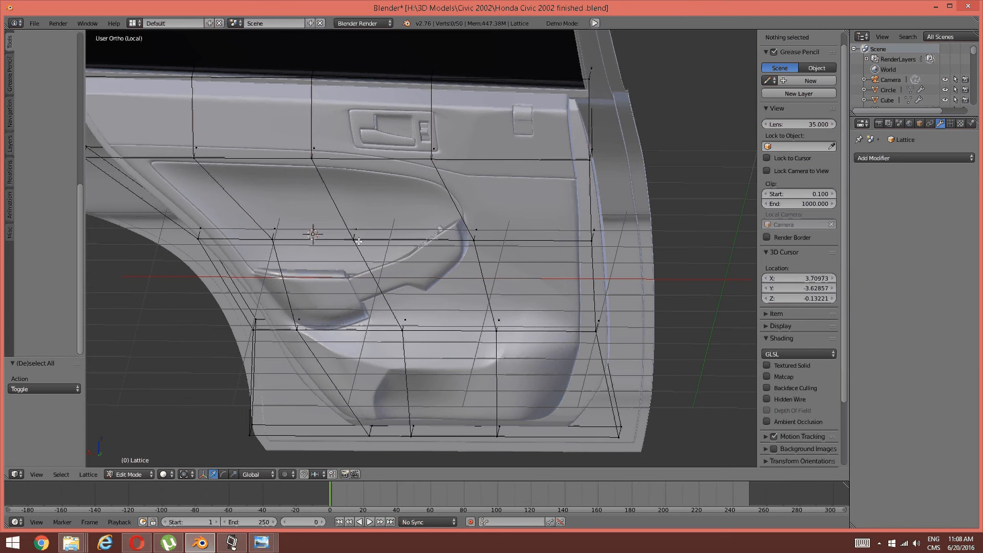
{"action": "key", "text": "c"}
{"action": "left_click", "coordinate": [273, 234]}
{"action": "right_click", "coordinate": [350, 244]}
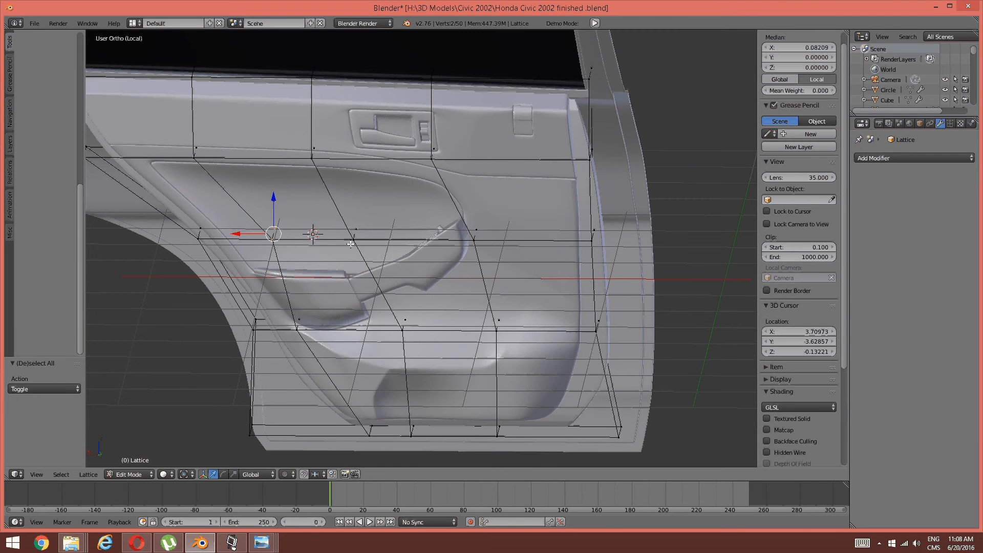
{"action": "key", "text": "c"}
{"action": "left_click", "coordinate": [298, 325]}
{"action": "left_click", "coordinate": [403, 325]}
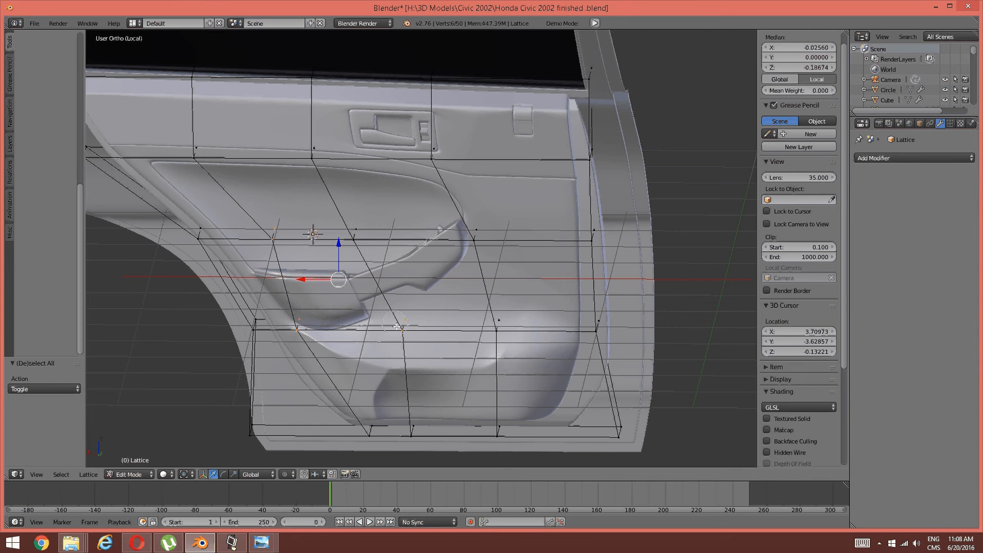
{"action": "left_click", "coordinate": [498, 326]}
{"action": "left_click", "coordinate": [475, 235]}
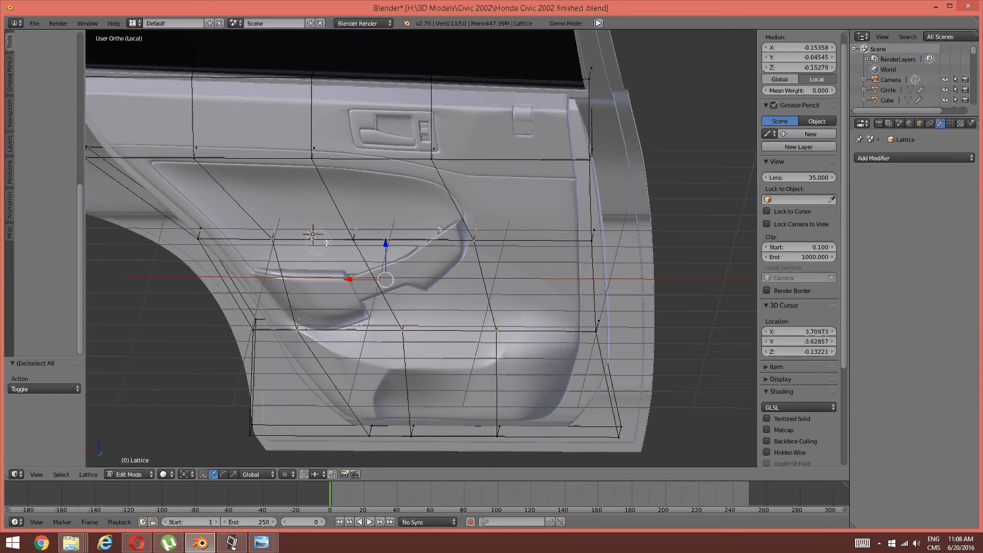
{"action": "left_click", "coordinate": [354, 235]}
{"action": "right_click", "coordinate": [354, 235]}
{"action": "key", "text": "g"}
{"action": "key", "text": "x"}
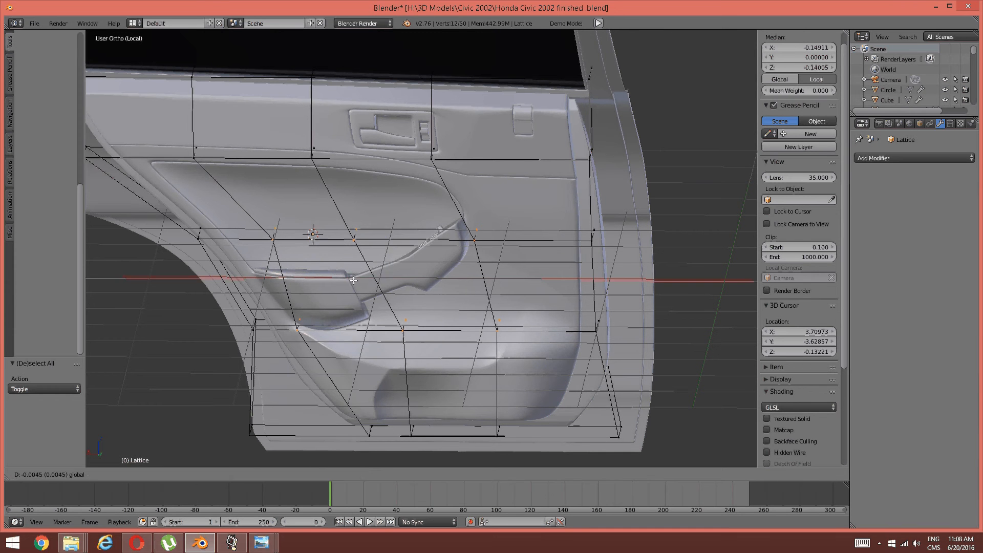
{"action": "left_click", "coordinate": [363, 280]}
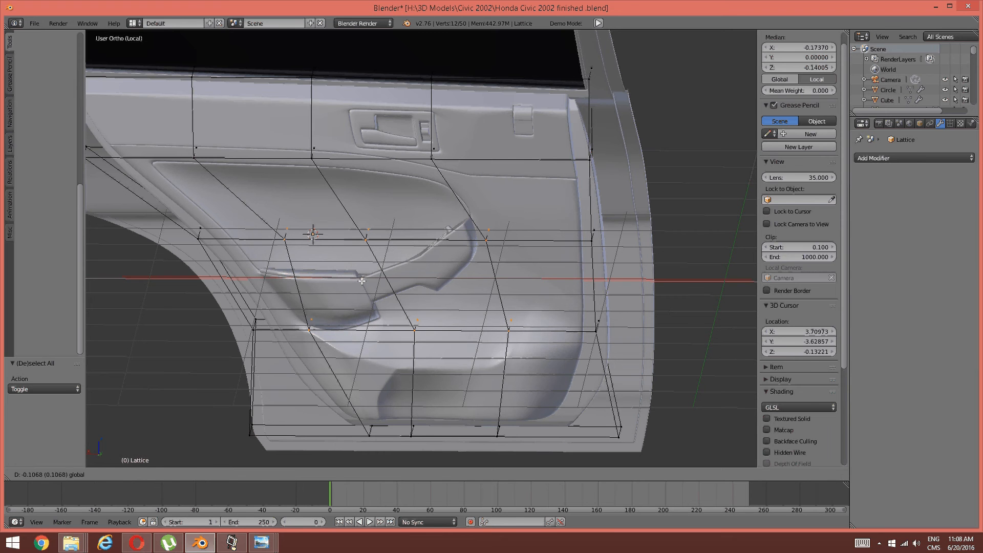
Step: Try to move the rearmost inner pair of the row above the bottom forward along X, and undo the move
{"action": "key", "text": "a"}
{"action": "key", "text": "c"}
{"action": "left_click", "coordinate": [313, 322]}
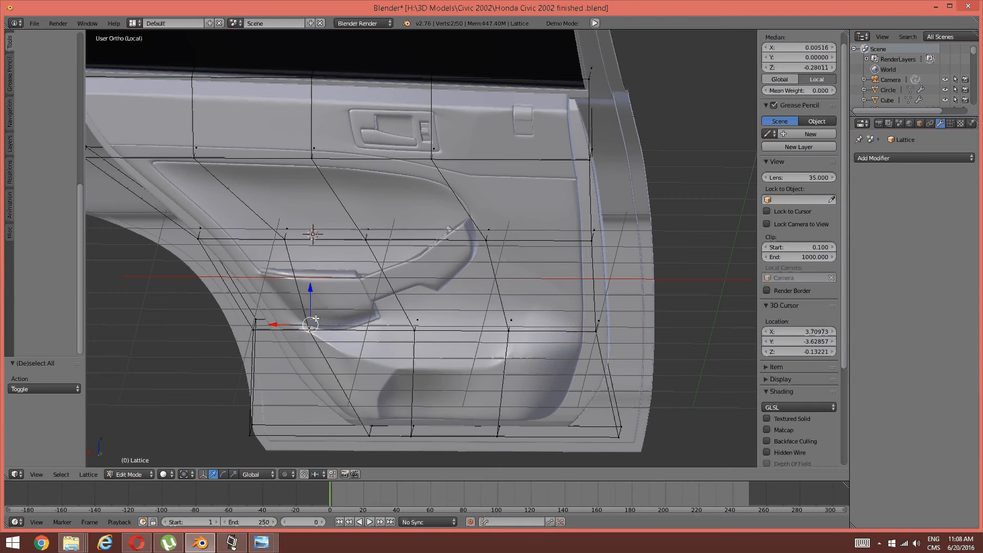
{"action": "left_click_drag", "start_coordinate": [276, 323], "coordinate": [297, 325]}
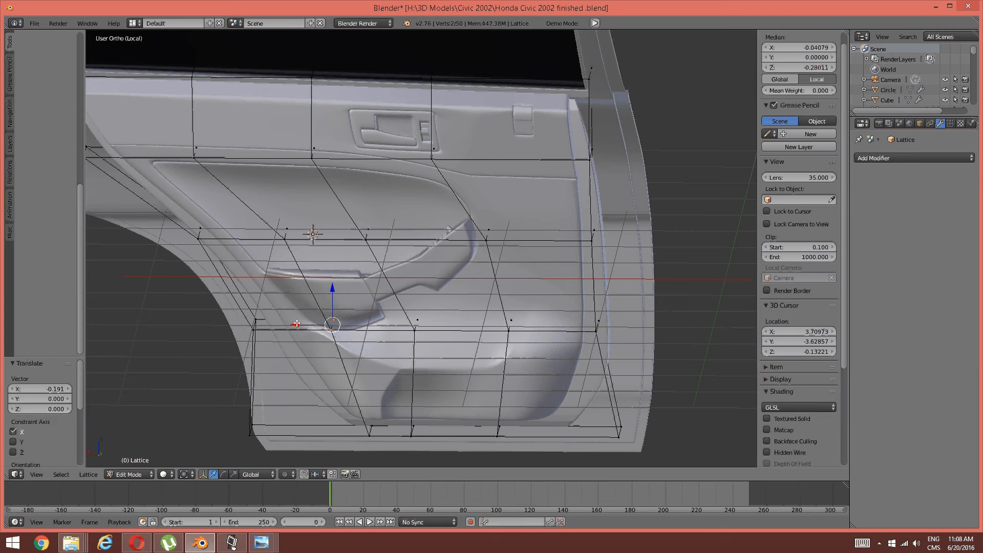
{"action": "key", "text": "ctrl+z"}
Step: In the row above the bottom, move the rearmost inner pair forward and the rear edge pair rearward along X
{"action": "key", "text": "a"}
{"action": "mouse_move", "coordinate": [297, 324]}
{"action": "middle_mouse_down"}
{"action": "mouse_move", "coordinate": [313, 301]}
{"action": "mouse_move", "coordinate": [287, 330]}
{"action": "middle_mouse_up"}
{"action": "right_click", "coordinate": [313, 302]}
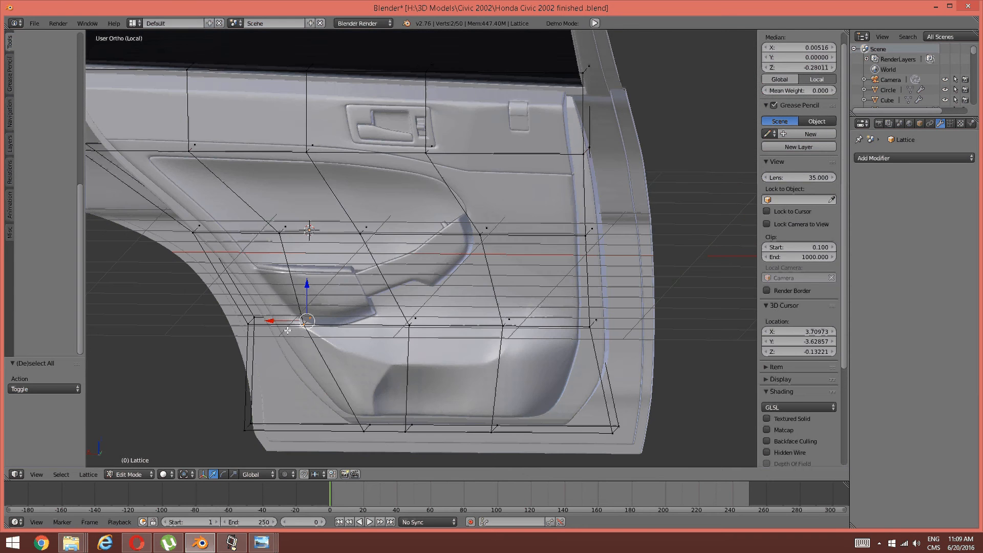
{"action": "left_click_drag", "start_coordinate": [288, 319], "coordinate": [198, 325]}
{"action": "middle_click_drag", "start_coordinate": [198, 325], "coordinate": [226, 313]}
{"action": "key", "text": "a"}
Step: Move the rear edge pair of the lattice's middle row slightly rearward
{"action": "middle_click_drag", "start_coordinate": [267, 274], "coordinate": [276, 290]}
{"action": "key", "text": "a"}
{"action": "key", "text": "a"}
{"action": "key", "text": "b"}
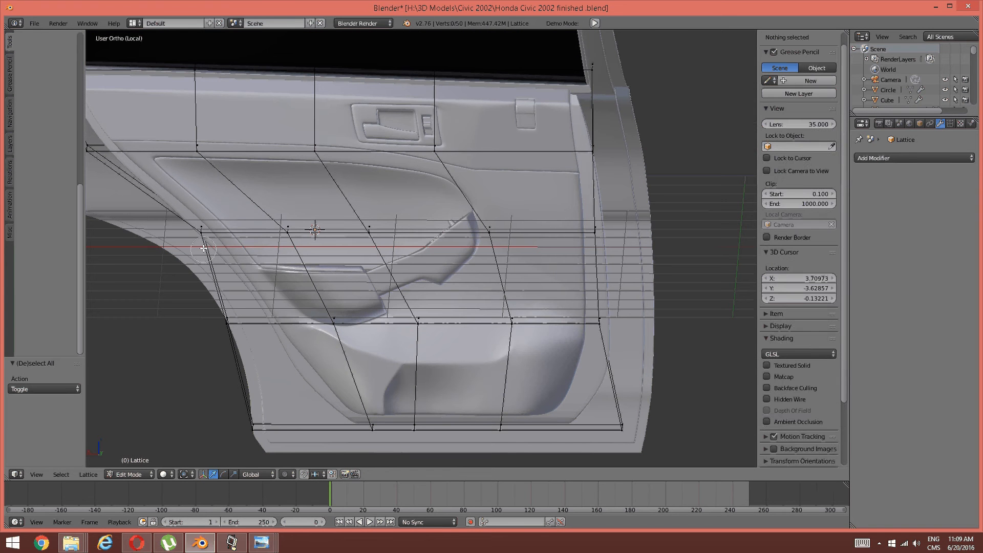
{"action": "left_click_drag", "start_coordinate": [187, 217], "coordinate": [157, 234]}
{"action": "left_click", "coordinate": [172, 234]}
{"action": "key", "text": "a"}
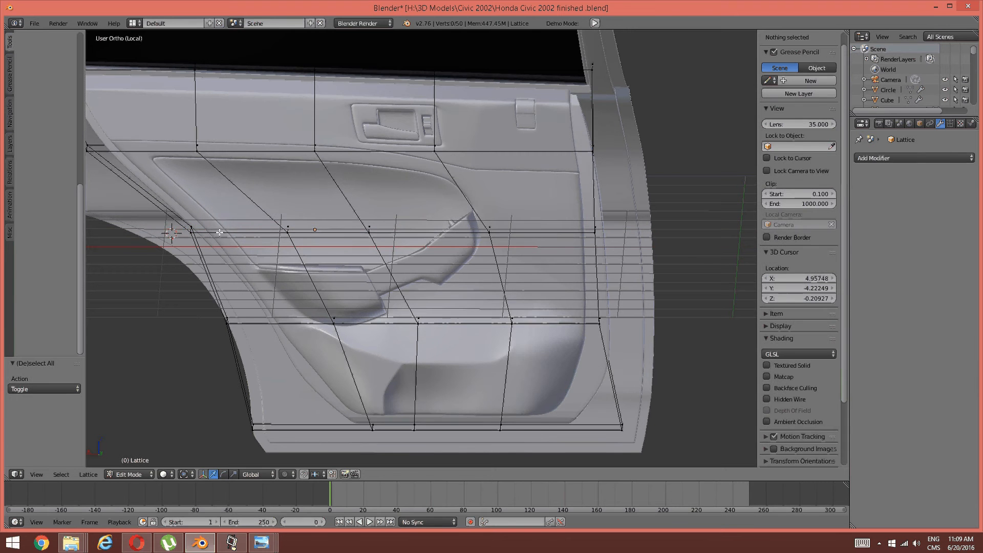
Step: Move the frontmost inner pairs of the middle row and the row above the bottom slightly forward together
{"action": "middle_click_drag", "start_coordinate": [169, 237], "coordinate": [339, 333]}
{"action": "scroll", "coordinate": [395, 300], "scroll_direction": "up", "scroll_amount": 1}
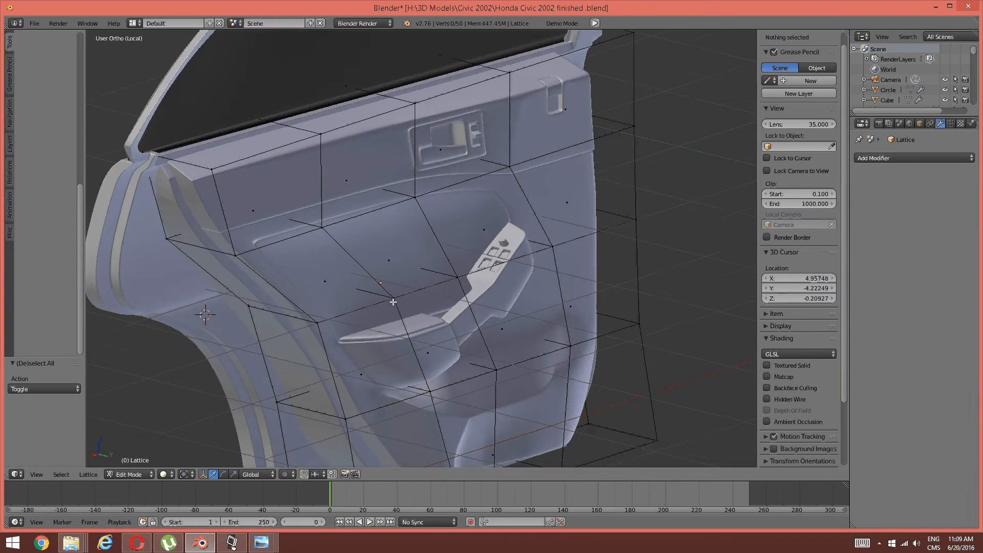
{"action": "middle_click_drag", "start_coordinate": [395, 300], "coordinate": [381, 268]}
{"action": "key", "text": "c"}
{"action": "left_click_drag", "start_coordinate": [455, 272], "coordinate": [461, 237]}
{"action": "right_click", "coordinate": [461, 237]}
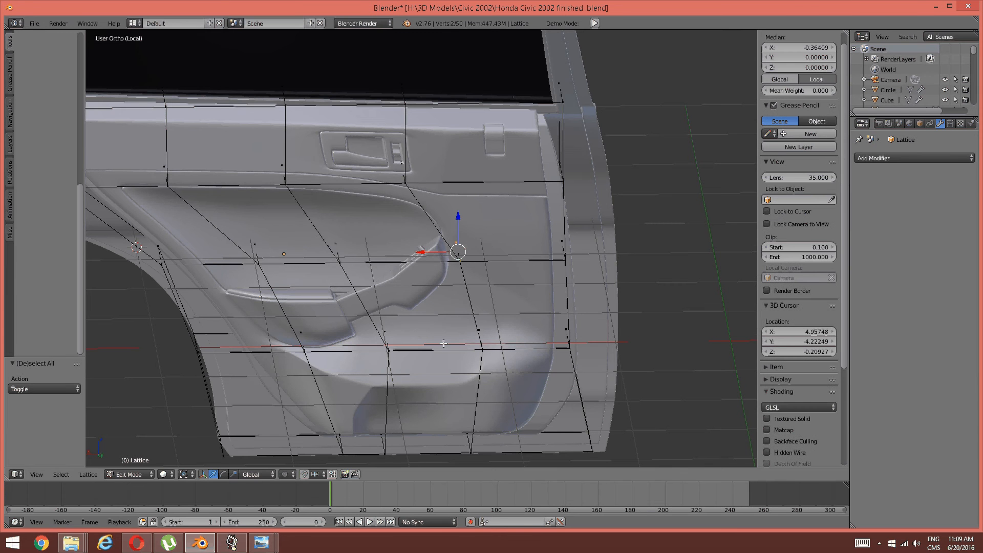
{"action": "middle_click_drag", "start_coordinate": [444, 344], "coordinate": [445, 327]}
{"action": "left_click", "coordinate": [479, 330]}
{"action": "right_click", "coordinate": [478, 330]}
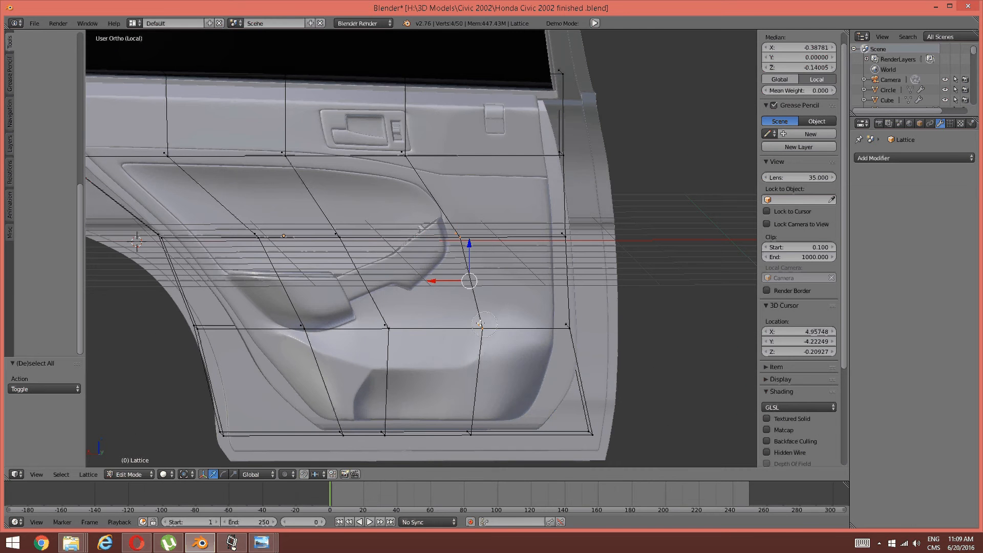
{"action": "mouse_move", "coordinate": [380, 243]}
{"action": "middle_mouse_down"}
{"action": "mouse_move", "coordinate": [433, 284]}
{"action": "mouse_move", "coordinate": [418, 268]}
{"action": "mouse_move", "coordinate": [432, 280]}
{"action": "mouse_move", "coordinate": [418, 282]}
{"action": "middle_mouse_up"}
{"action": "key", "text": "g"}
{"action": "left_click", "coordinate": [438, 291]}
{"action": "key", "text": "a"}
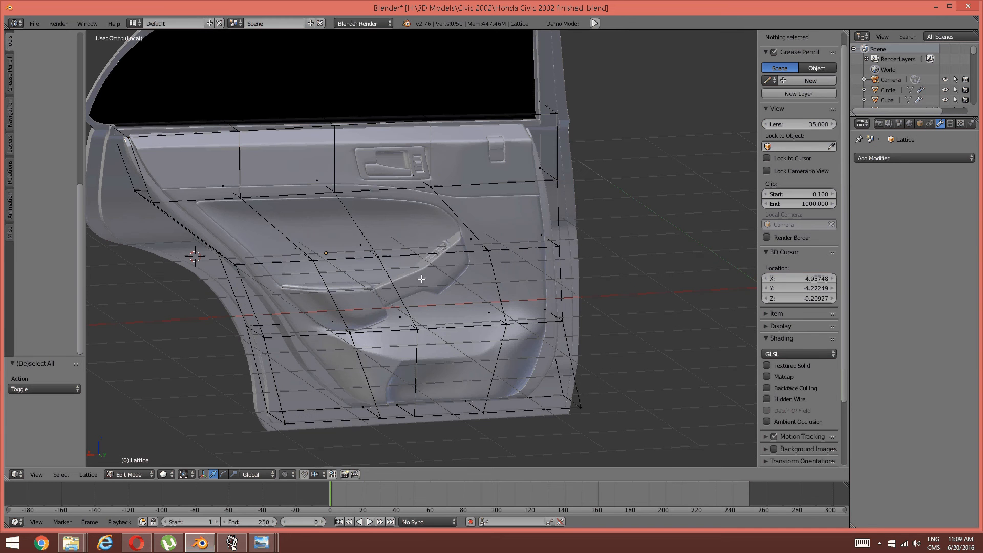
Step: Leave lattice editing and unhide the hidden car body parts
{"action": "key", "text": "Tab"}
{"action": "left_click", "coordinate": [351, 285]}
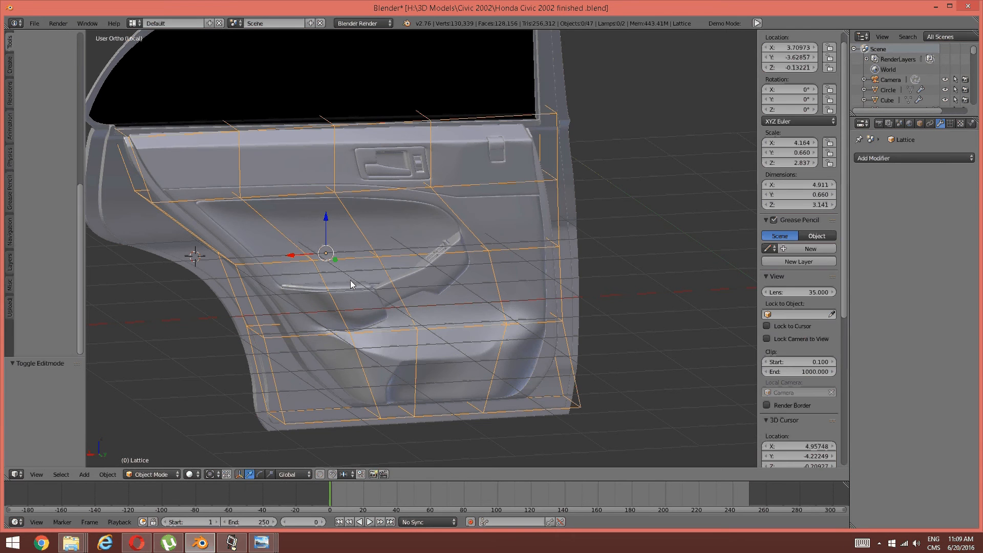
{"action": "key", "text": "alt+h"}
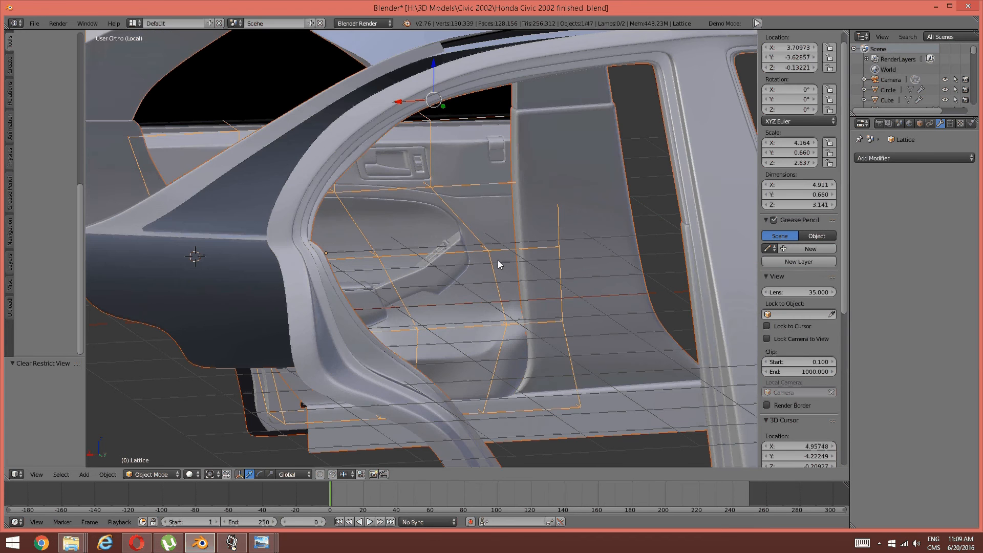
Step: Resume editing the lattice and raise the points of its bottom row about 0.037 along Z
{"action": "scroll", "coordinate": [497, 260], "scroll_direction": "up", "scroll_amount": 4}
{"action": "scroll", "coordinate": [457, 311], "scroll_direction": "up", "scroll_amount": 5}
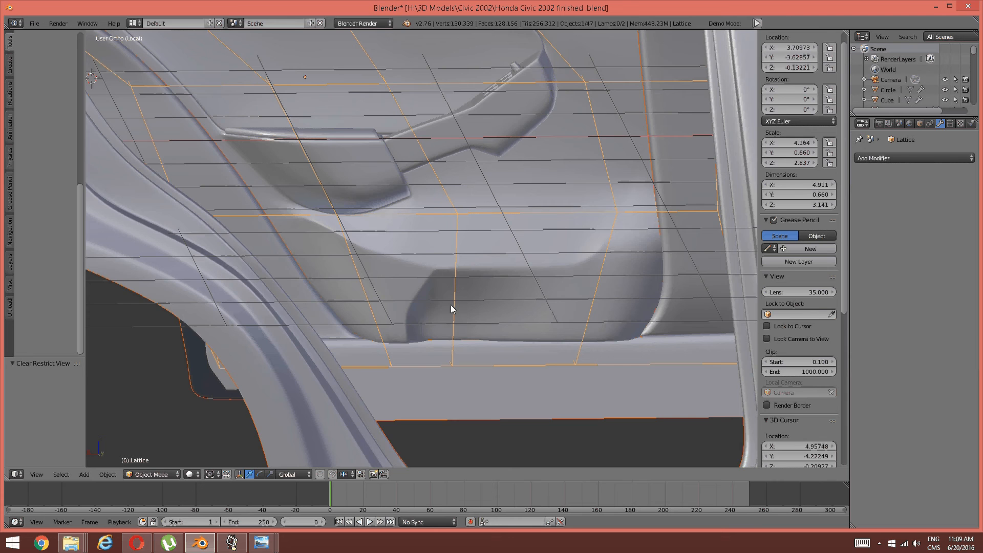
{"action": "scroll", "coordinate": [451, 305], "scroll_direction": "down", "scroll_amount": 1}
{"action": "middle_click_drag", "start_coordinate": [451, 305], "coordinate": [435, 267]}
{"action": "key", "text": "Tab"}
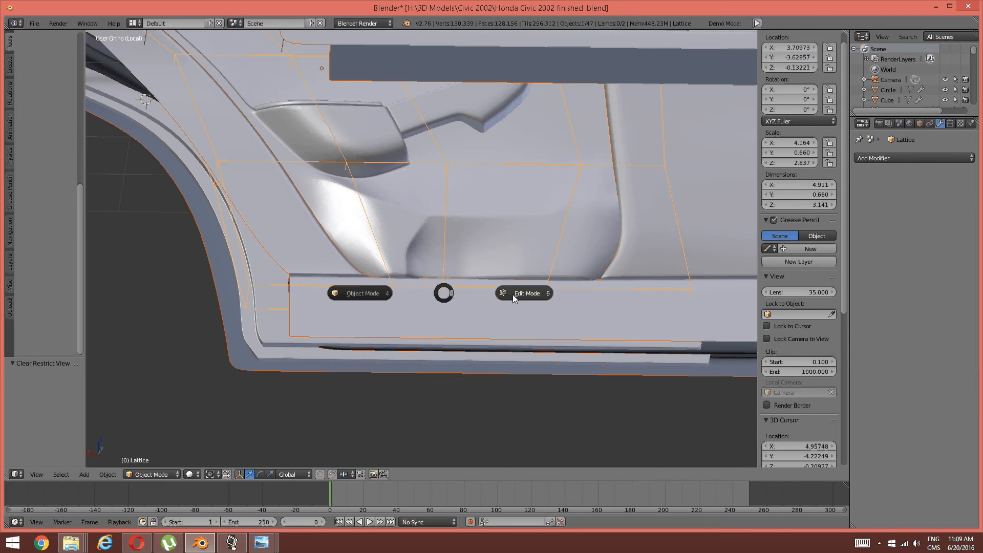
{"action": "left_click", "coordinate": [514, 295]}
{"action": "middle_click_drag", "start_coordinate": [487, 294], "coordinate": [386, 292]}
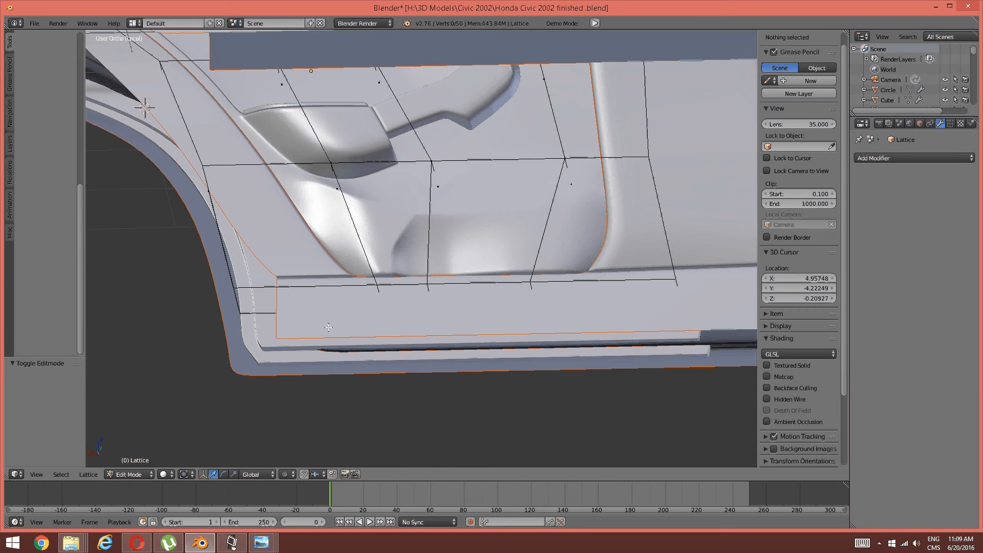
{"action": "mouse_move", "coordinate": [273, 338]}
{"action": "left_mouse_down"}
{"action": "mouse_move", "coordinate": [241, 294]}
{"action": "mouse_move", "coordinate": [444, 285]}
{"action": "mouse_move", "coordinate": [693, 294]}
{"action": "mouse_move", "coordinate": [679, 325]}
{"action": "left_mouse_up"}
{"action": "right_click", "coordinate": [680, 325]}
{"action": "middle_click_drag", "start_coordinate": [256, 227], "coordinate": [259, 241]}
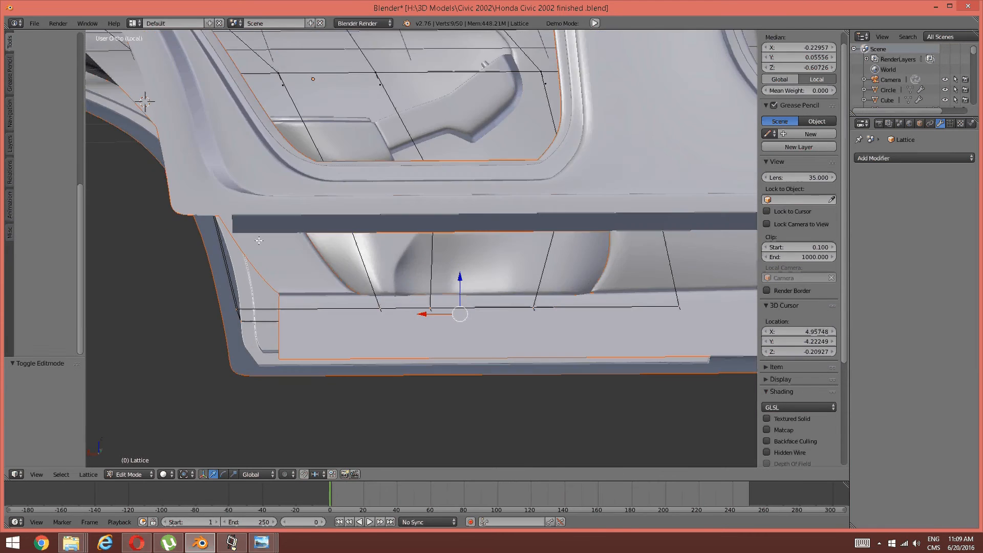
{"action": "key", "text": "g"}
{"action": "key", "text": "z"}
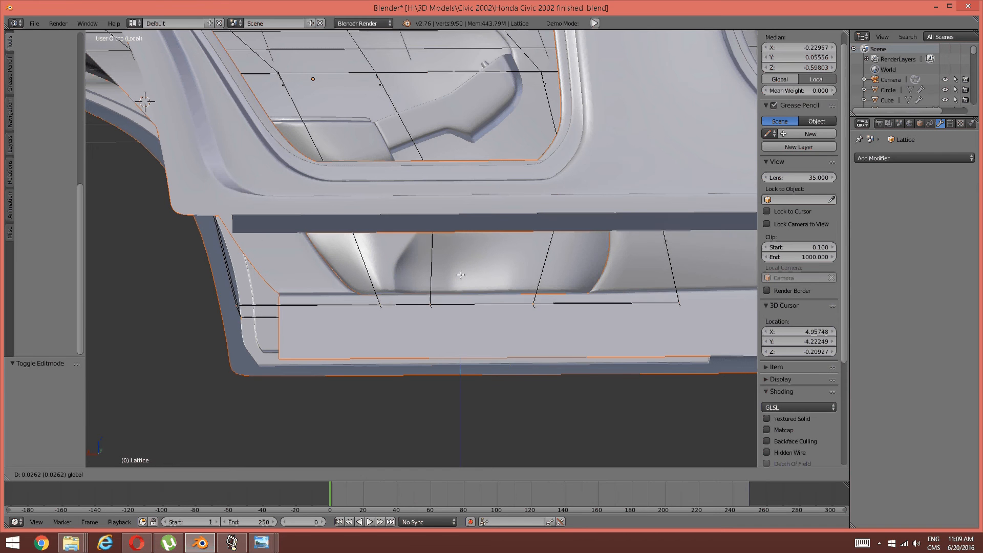
{"action": "left_click", "coordinate": [457, 275]}
{"action": "mouse_move", "coordinate": [458, 275]}
{"action": "middle_mouse_down"}
{"action": "mouse_move", "coordinate": [432, 292]}
{"action": "mouse_move", "coordinate": [439, 274]}
{"action": "middle_mouse_up"}
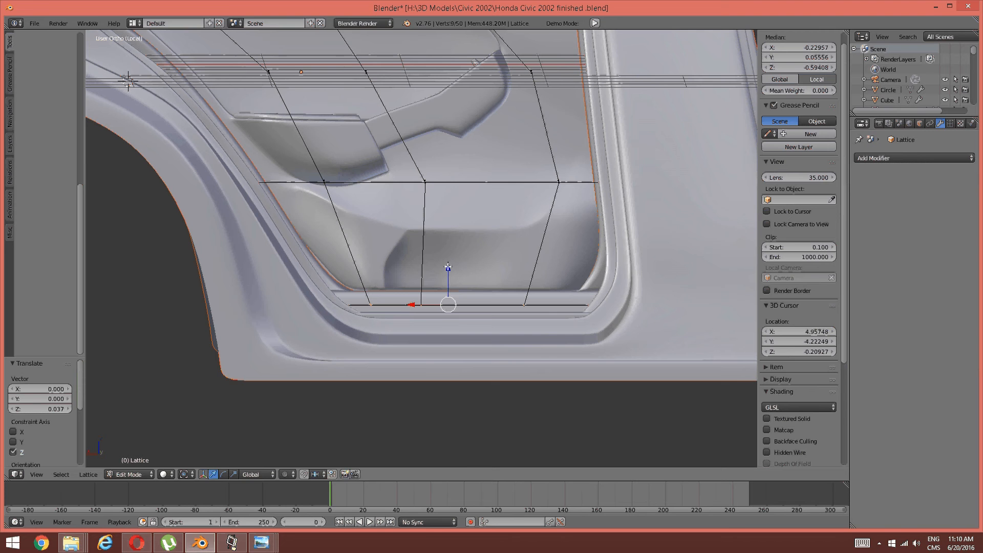
{"action": "left_click_drag", "start_coordinate": [448, 267], "coordinate": [440, 267]}
{"action": "key", "text": "a"}
Step: Raise the frontmost inner pair of the bottom row slightly along Z, and deselect all lattice points
{"action": "middle_click_drag", "start_coordinate": [446, 269], "coordinate": [529, 299]}
{"action": "key", "text": "a"}
{"action": "key", "text": "a"}
{"action": "key", "text": "c"}
{"action": "left_click", "coordinate": [531, 323]}
{"action": "right_click", "coordinate": [529, 323]}
{"action": "left_click_drag", "start_coordinate": [529, 299], "coordinate": [527, 280]}
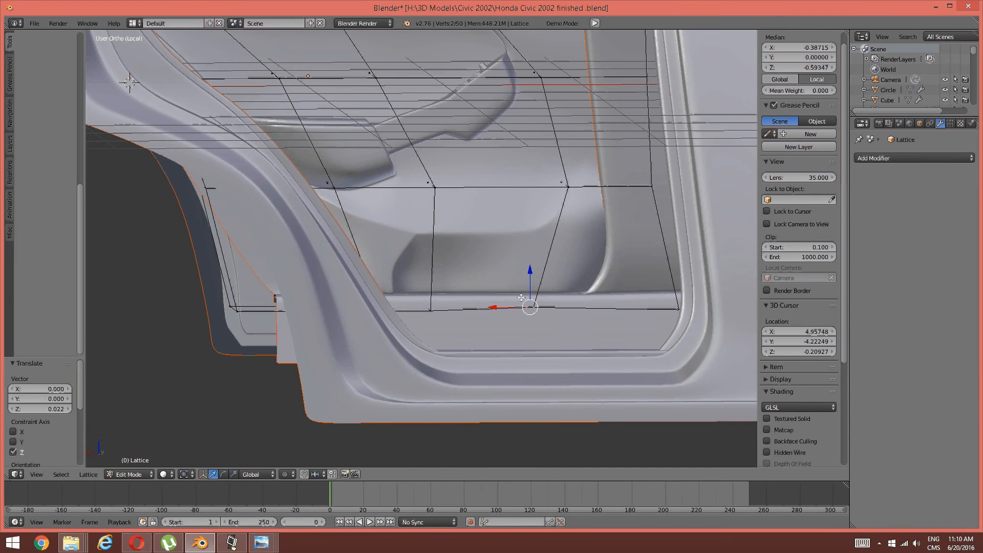
{"action": "middle_click_drag", "start_coordinate": [528, 280], "coordinate": [527, 254]}
{"action": "key", "text": "a"}
Step: Leave lattice editing and apply the Lattice modifier of the rear door's trim panel
{"action": "middle_click_drag", "start_coordinate": [537, 149], "coordinate": [498, 232], "text": "shift"}
{"action": "scroll", "coordinate": [523, 296], "scroll_direction": "up", "scroll_amount": 2}
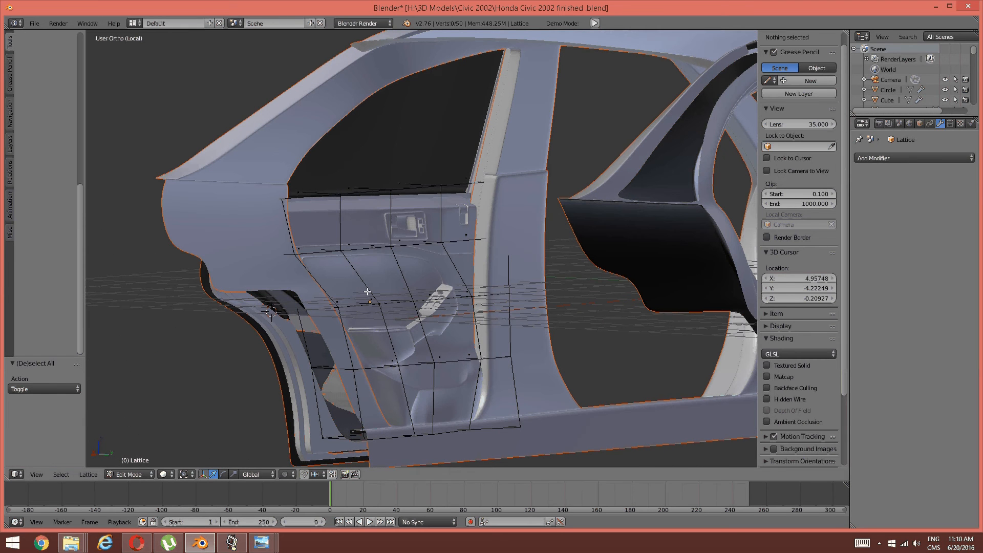
{"action": "right_click", "coordinate": [385, 247]}
{"action": "key", "text": "Tab"}
{"action": "left_click", "coordinate": [281, 235]}
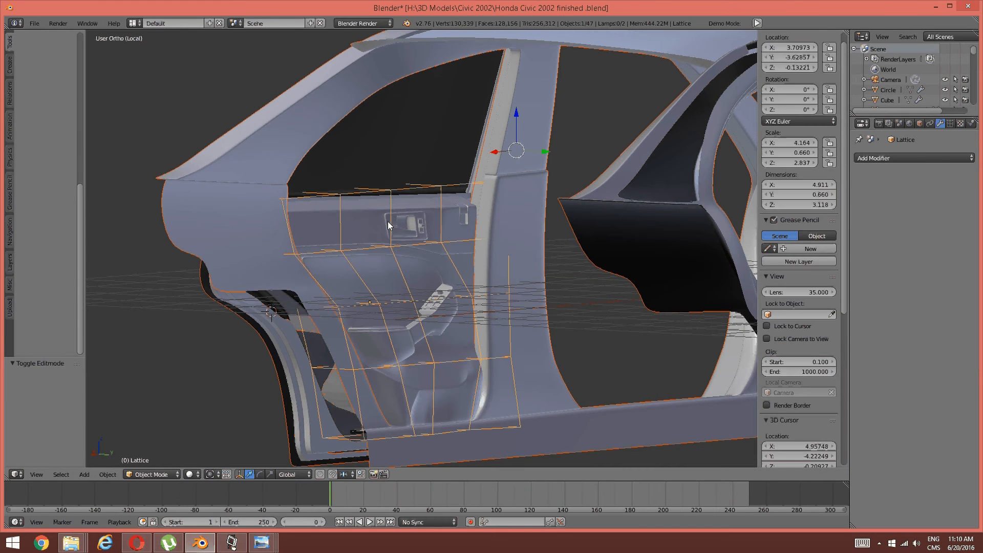
{"action": "right_click", "coordinate": [388, 226]}
{"action": "mouse_move", "coordinate": [374, 224]}
{"action": "middle_mouse_down"}
{"action": "mouse_move", "coordinate": [435, 237]}
{"action": "mouse_move", "coordinate": [333, 214]}
{"action": "mouse_move", "coordinate": [366, 229]}
{"action": "middle_mouse_up"}
{"action": "left_click", "coordinate": [874, 292]}
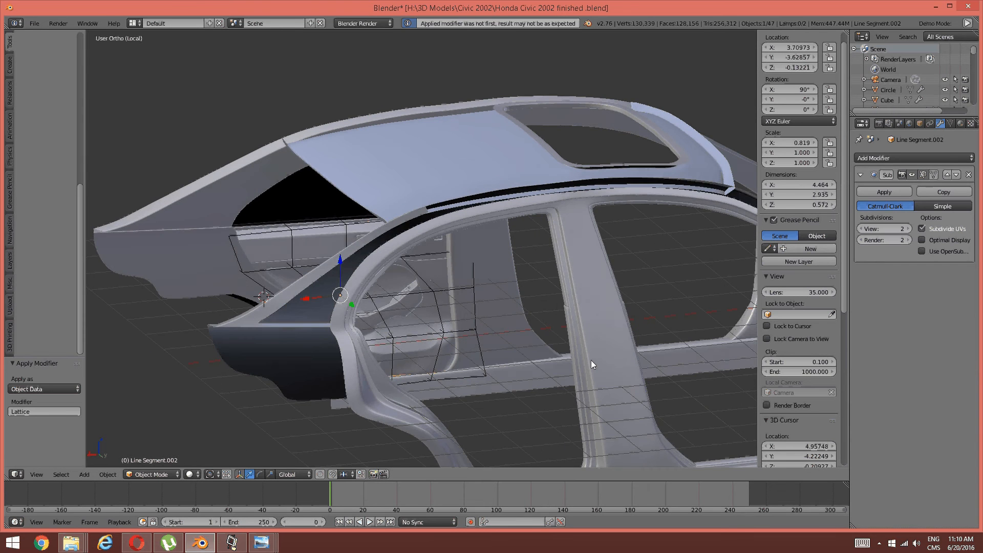
Step: Delete the lattice object around the rear door trim
{"action": "middle_click_drag", "start_coordinate": [462, 315], "coordinate": [420, 276]}
{"action": "right_click", "coordinate": [413, 245]}
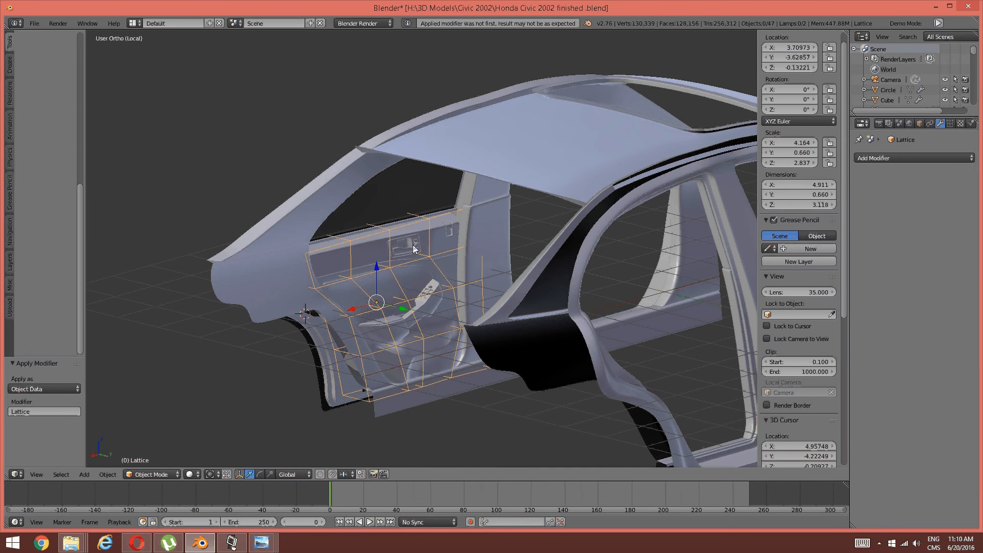
{"action": "key", "text": "x"}
{"action": "left_click", "coordinate": [435, 251]}
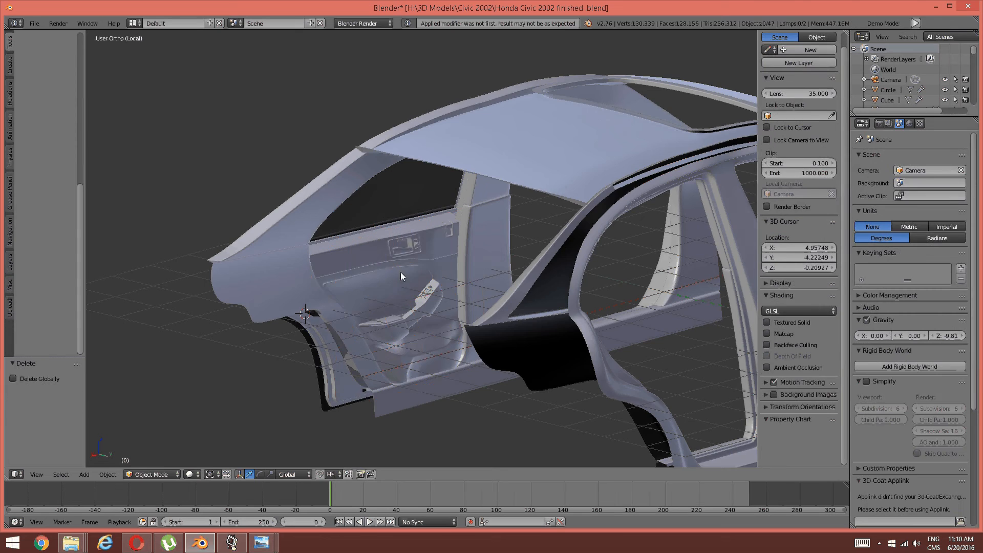
Step: Examine the deformed trim panel's mesh in Edit Mode, and return to Object Mode
{"action": "scroll", "coordinate": [416, 266], "scroll_direction": "up", "scroll_amount": 5}
{"action": "scroll", "coordinate": [461, 232], "scroll_direction": "up", "scroll_amount": 1}
{"action": "right_click", "coordinate": [462, 222]}
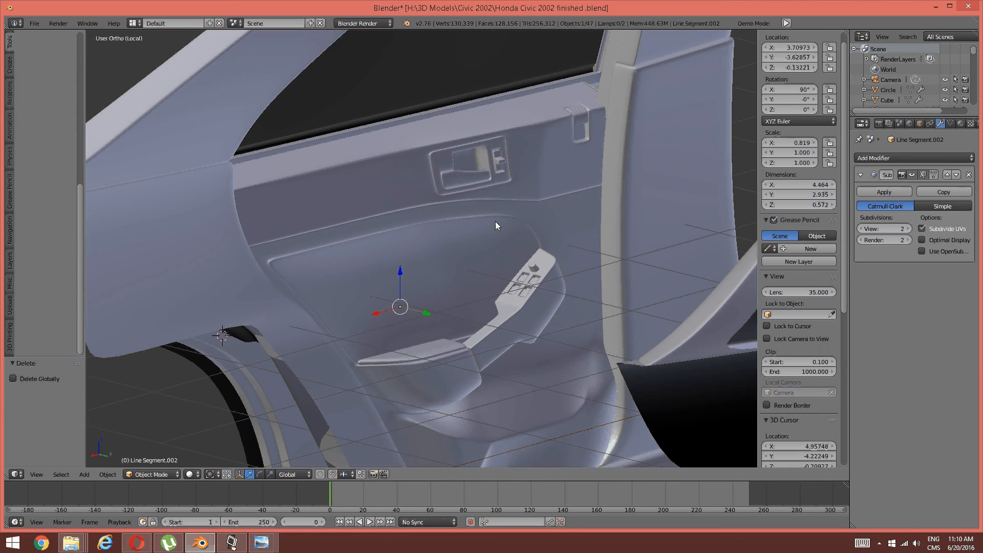
{"action": "key", "text": "Tab"}
{"action": "left_click", "coordinate": [515, 225]}
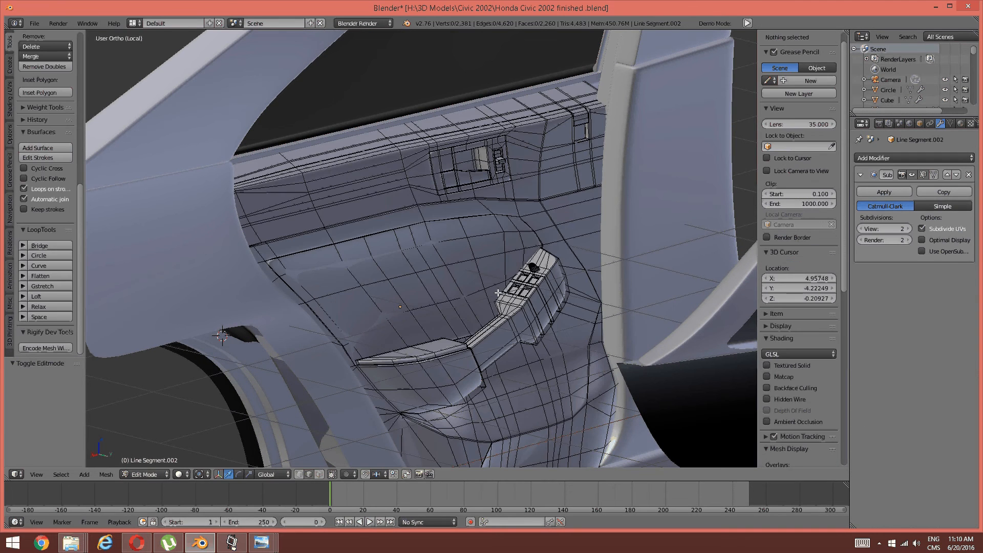
{"action": "middle_click_drag", "start_coordinate": [498, 293], "coordinate": [364, 268]}
{"action": "key", "text": "Tab"}
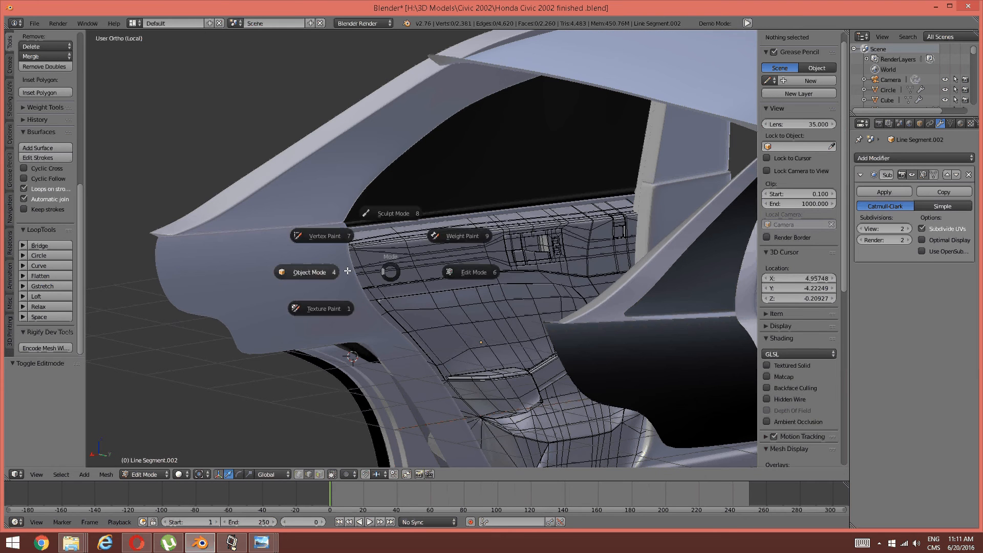
{"action": "left_click", "coordinate": [377, 262]}
Step: Add the car's side body frame to the selection, show the full car, and isolate the selected body parts in local view
{"action": "right_click", "coordinate": [387, 229], "text": "shift"}
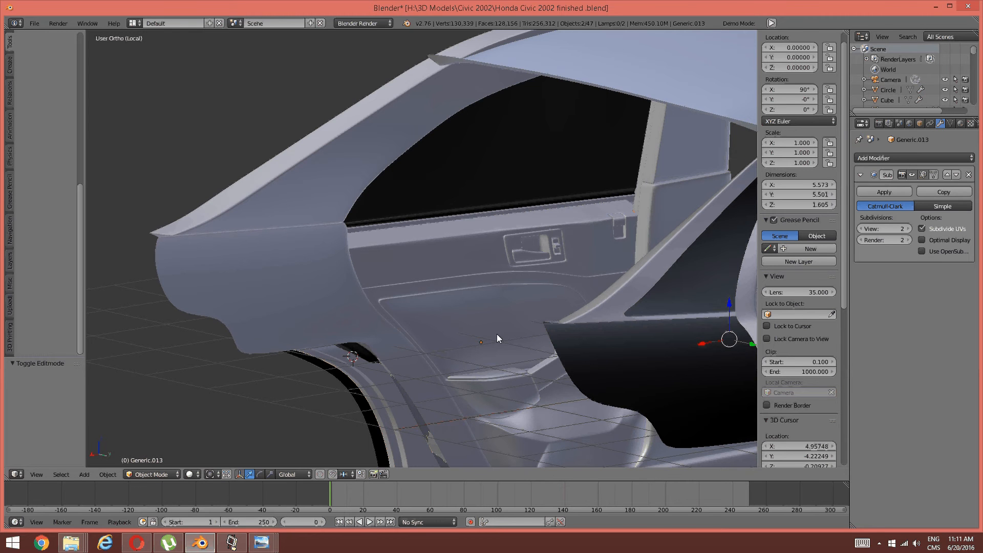
{"action": "key", "text": "KP_Divide"}
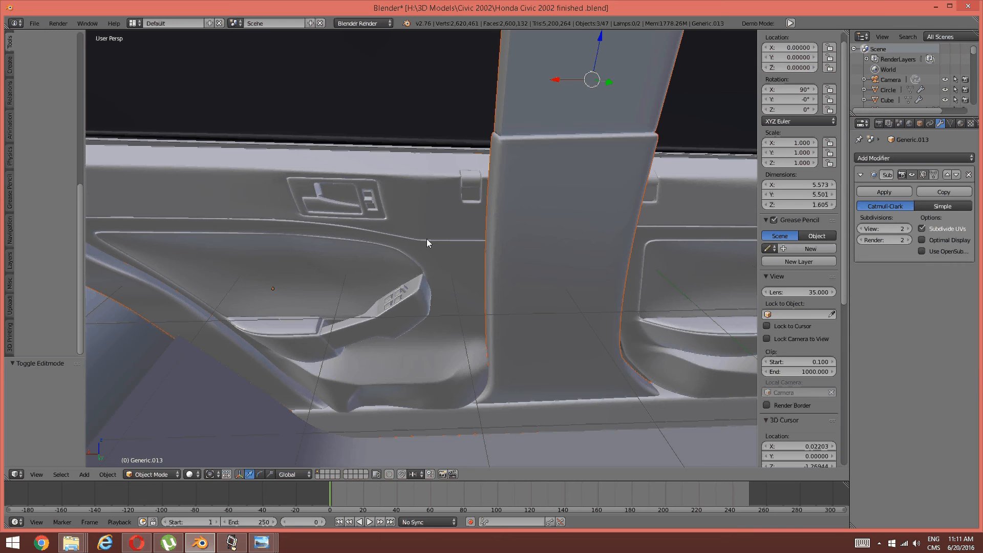
{"action": "key", "text": "KP_Divide"}
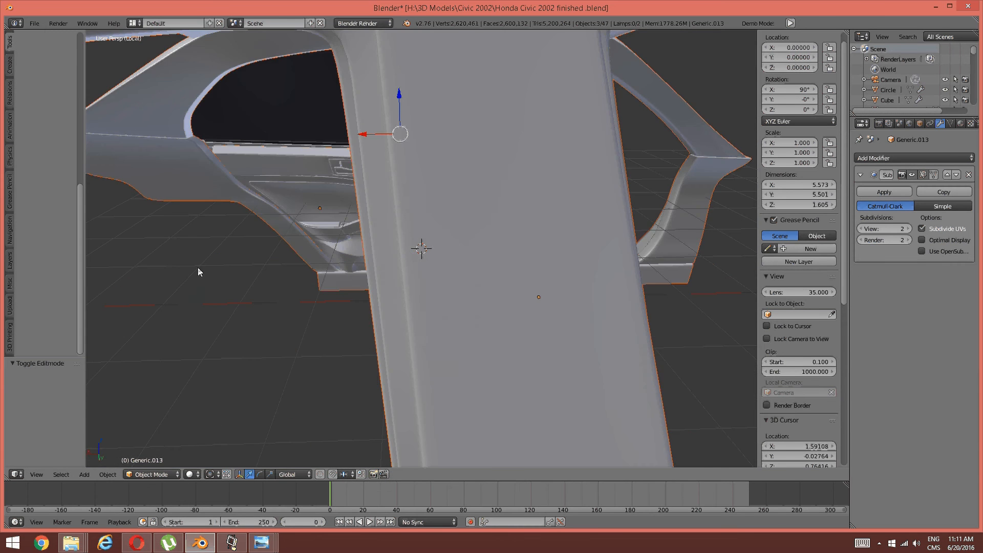
Step: Clear the selection and hide the car's side body frame in the local view
{"action": "middle_click_drag", "start_coordinate": [198, 267], "coordinate": [551, 244]}
{"action": "key", "text": "a"}
{"action": "right_click", "coordinate": [242, 306]}
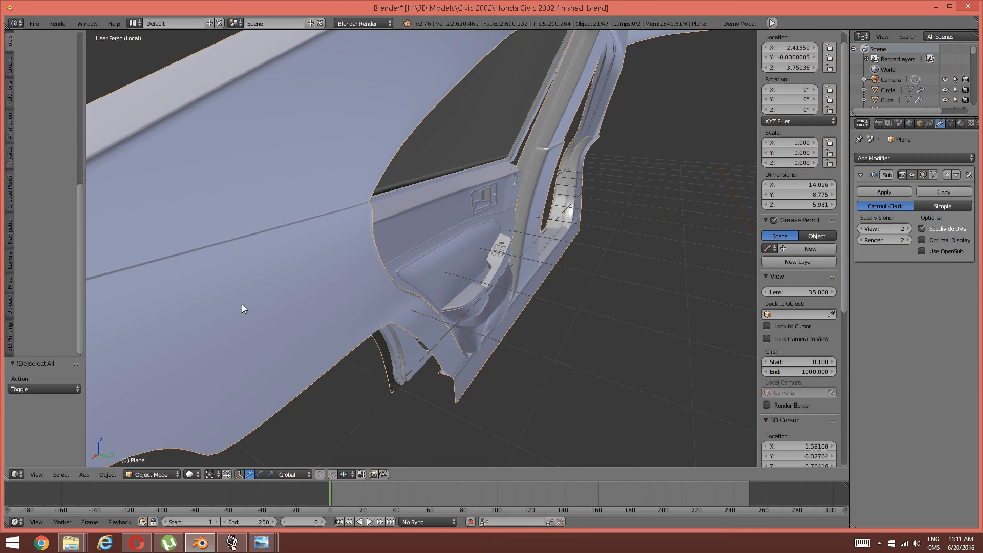
{"action": "key", "text": "h"}
{"action": "middle_click_drag", "start_coordinate": [322, 247], "coordinate": [341, 161]}
Step: Edit the rear door trim panel's mesh and move its selected border edges -0.066 along Y toward the door shell
{"action": "right_click", "coordinate": [433, 161]}
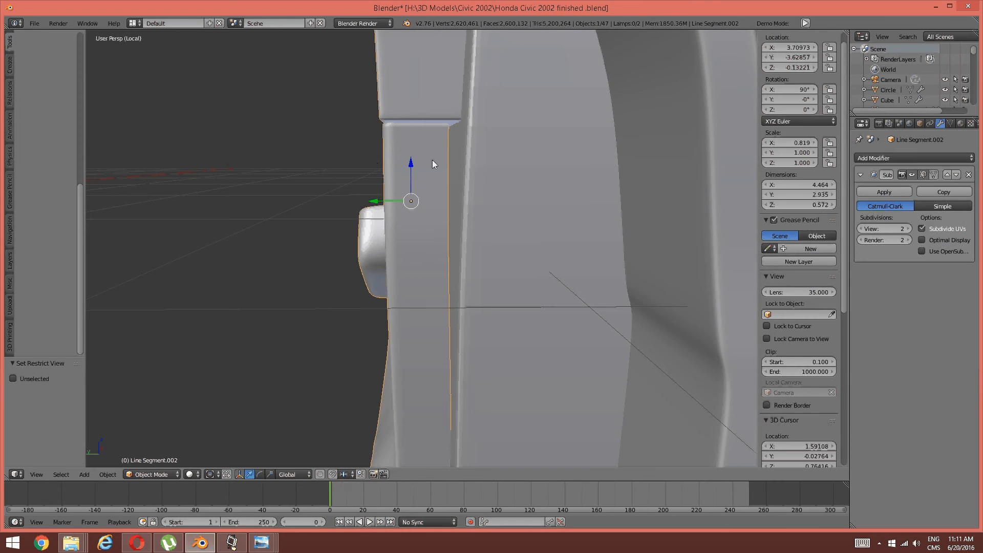
{"action": "key", "text": "Tab"}
{"action": "left_click", "coordinate": [477, 161]}
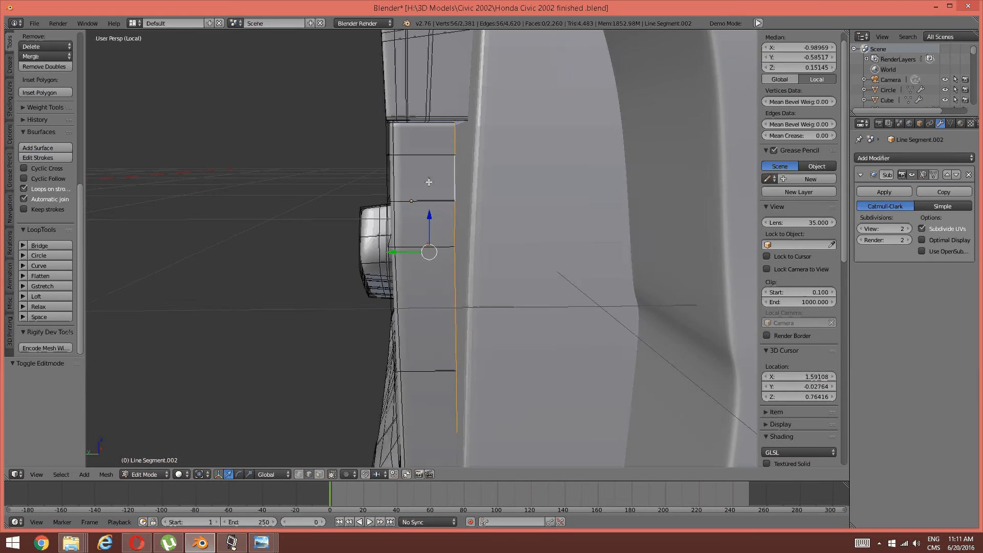
{"action": "mouse_move", "coordinate": [429, 182]}
{"action": "middle_mouse_down"}
{"action": "mouse_move", "coordinate": [405, 182]}
{"action": "mouse_move", "coordinate": [444, 183]}
{"action": "middle_mouse_up"}
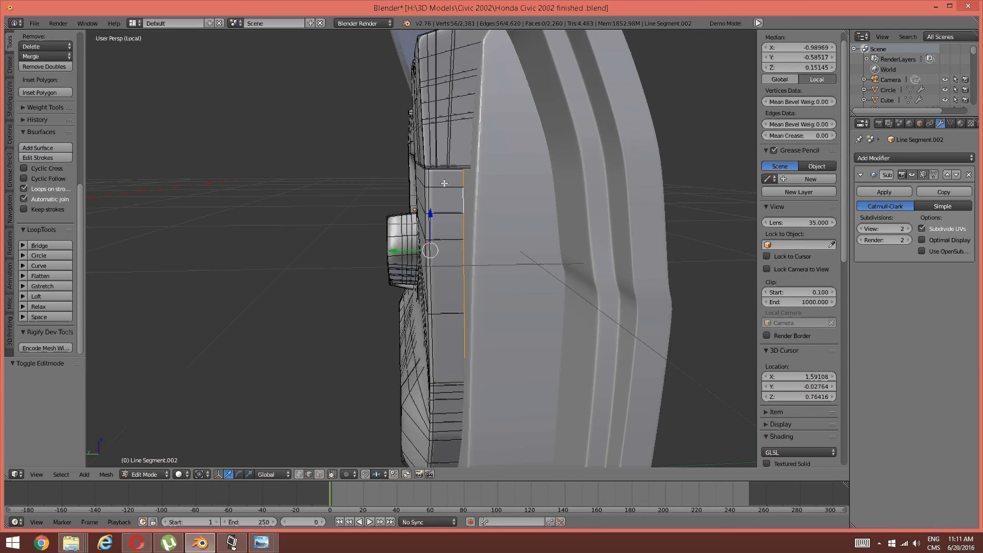
{"action": "left_click_drag", "start_coordinate": [401, 251], "coordinate": [400, 250]}
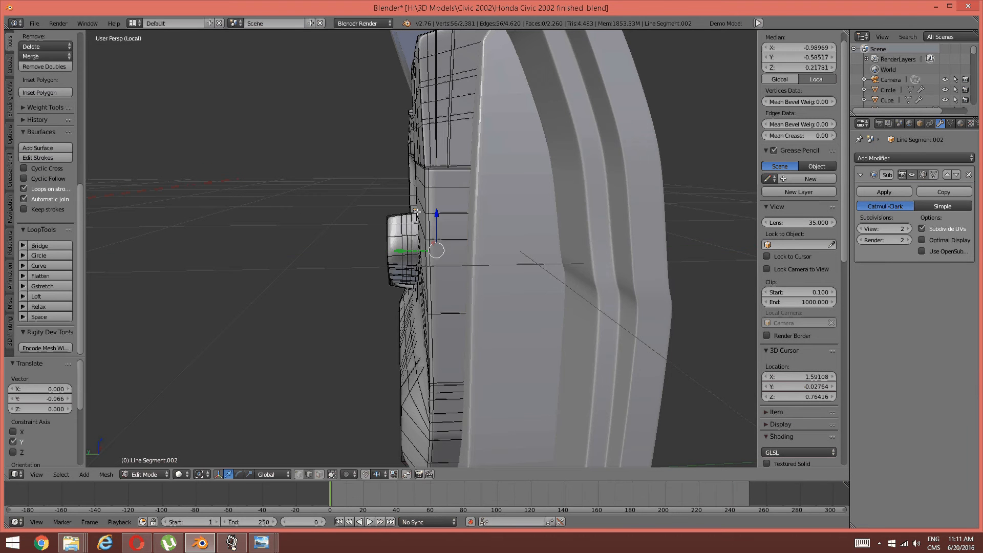
Step: Examine how the trim panel's moved border meets the door shell, in both wireframe and solid display
{"action": "mouse_move", "coordinate": [399, 250]}
{"action": "middle_mouse_down"}
{"action": "mouse_move", "coordinate": [422, 217]}
{"action": "mouse_move", "coordinate": [401, 226]}
{"action": "mouse_move", "coordinate": [432, 226]}
{"action": "mouse_move", "coordinate": [442, 200]}
{"action": "mouse_move", "coordinate": [496, 172]}
{"action": "mouse_move", "coordinate": [467, 140]}
{"action": "mouse_move", "coordinate": [492, 133]}
{"action": "mouse_move", "coordinate": [481, 62]}
{"action": "mouse_move", "coordinate": [514, 169]}
{"action": "mouse_move", "coordinate": [496, 152]}
{"action": "mouse_move", "coordinate": [484, 169]}
{"action": "mouse_move", "coordinate": [511, 196]}
{"action": "middle_mouse_up"}
{"action": "scroll", "coordinate": [492, 133], "scroll_direction": "down", "scroll_amount": 3}
{"action": "scroll", "coordinate": [496, 151], "scroll_direction": "down", "scroll_amount": 2}
{"action": "key", "text": "z"}
{"action": "left_click", "coordinate": [573, 205]}
{"action": "scroll", "coordinate": [579, 200], "scroll_direction": "up", "scroll_amount": 6}
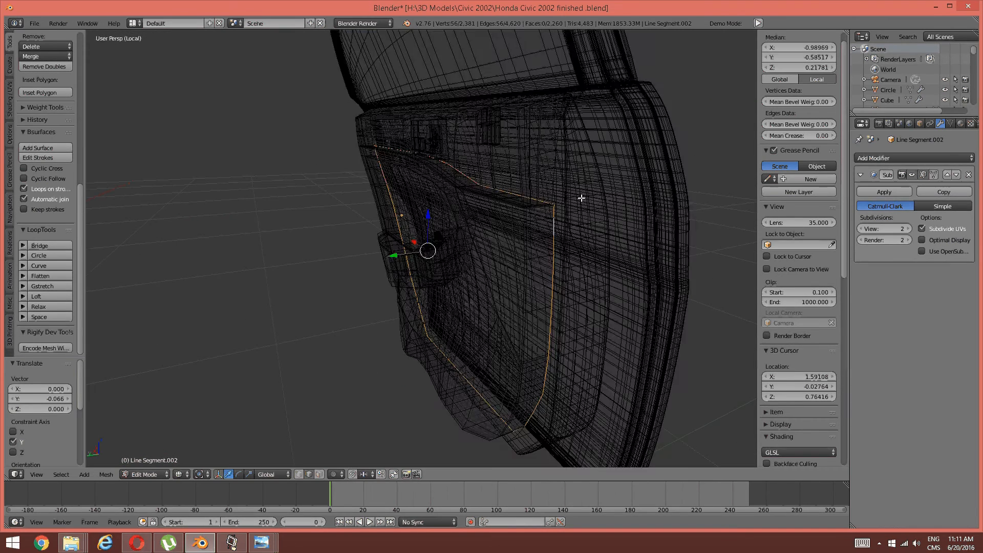
{"action": "middle_click_drag", "start_coordinate": [561, 201], "coordinate": [518, 219]}
{"action": "key", "text": "z"}
{"action": "left_click", "coordinate": [489, 229]}
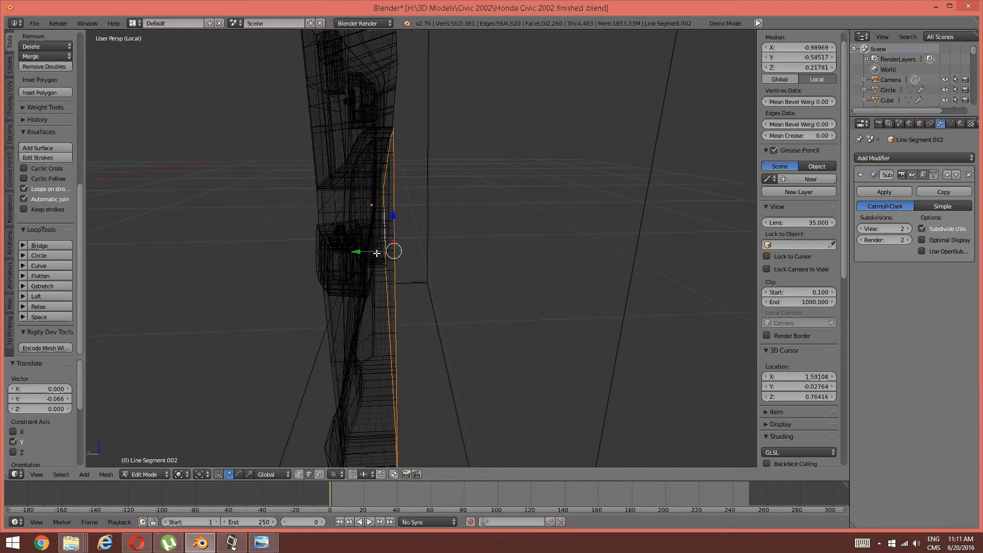
{"action": "key", "text": "z"}
{"action": "left_click", "coordinate": [380, 285]}
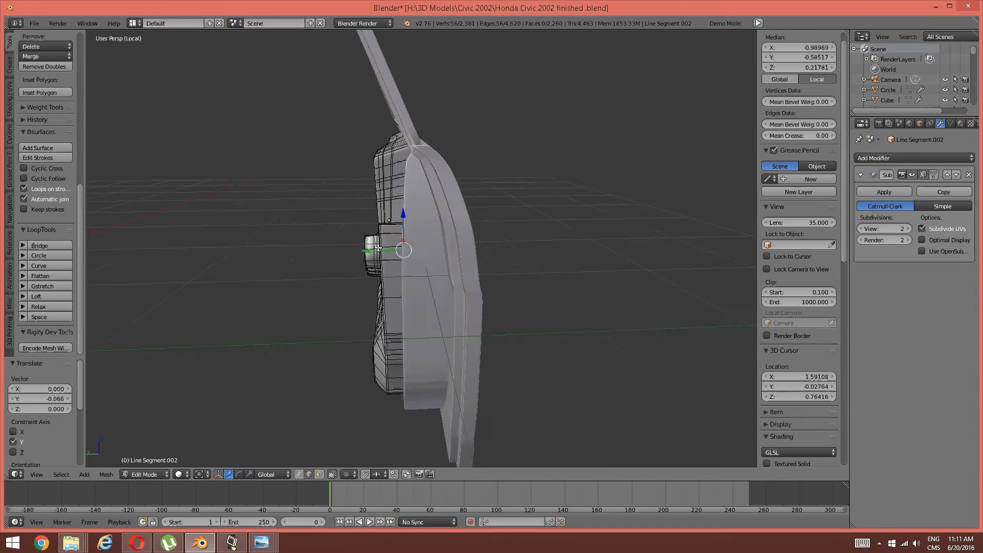
Step: Return to Object Mode and join the trim panel with the rear door into one object
{"action": "key", "text": "Tab"}
{"action": "middle_click_drag", "start_coordinate": [378, 249], "coordinate": [448, 255]}
{"action": "left_click", "coordinate": [337, 236]}
{"action": "scroll", "coordinate": [337, 236], "scroll_direction": "down", "scroll_amount": 1}
{"action": "key", "text": "a"}
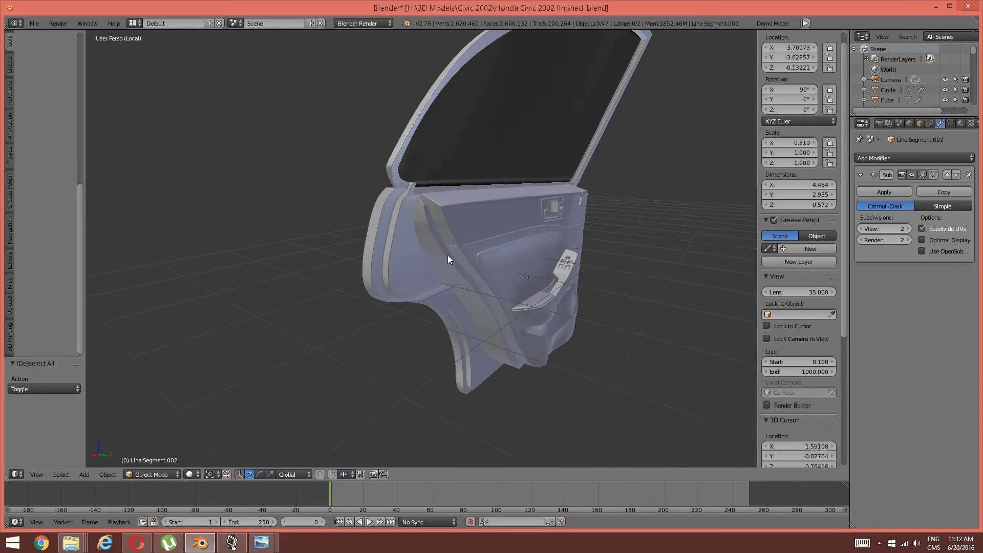
{"action": "right_click", "coordinate": [430, 252]}
{"action": "right_click", "coordinate": [422, 250]}
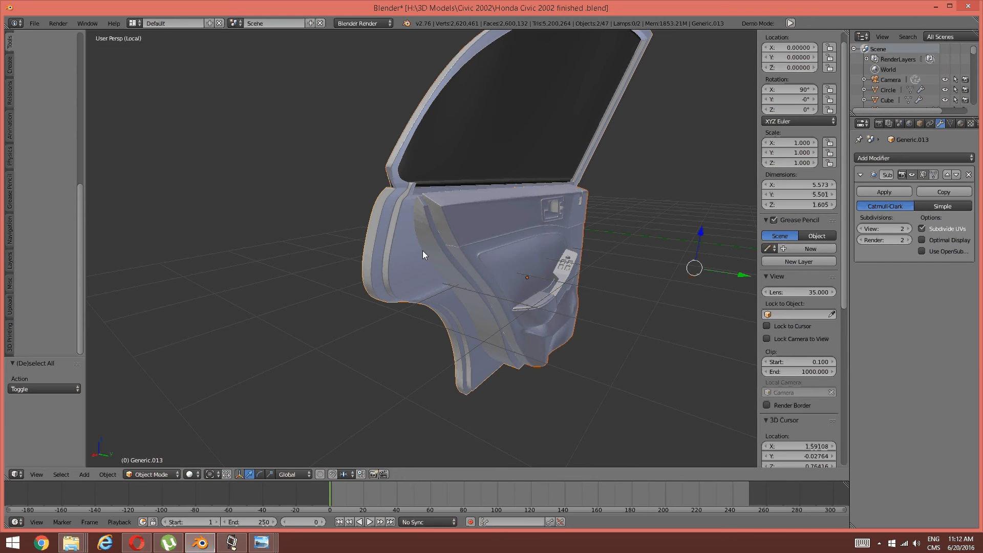
{"action": "key", "text": "ctrl+j"}
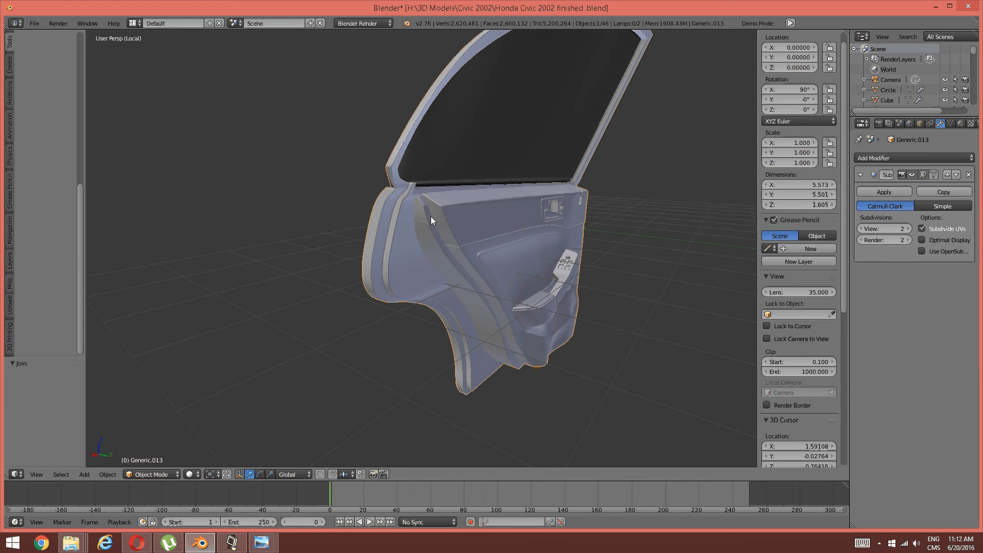
Step: Apply smooth shading to the joined rear door
{"action": "scroll", "coordinate": [20, 57], "scroll_direction": "up", "scroll_amount": 10}
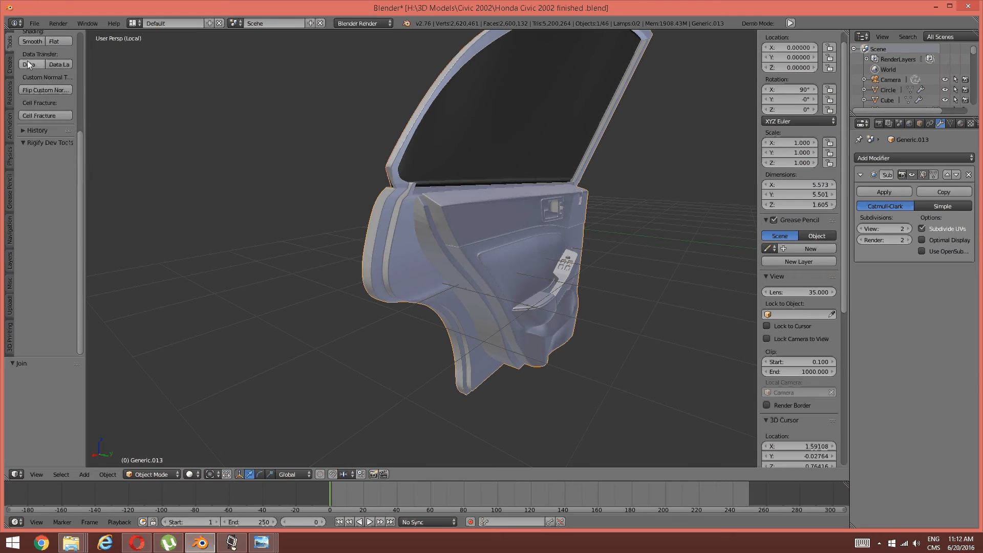
{"action": "left_click", "coordinate": [32, 143]}
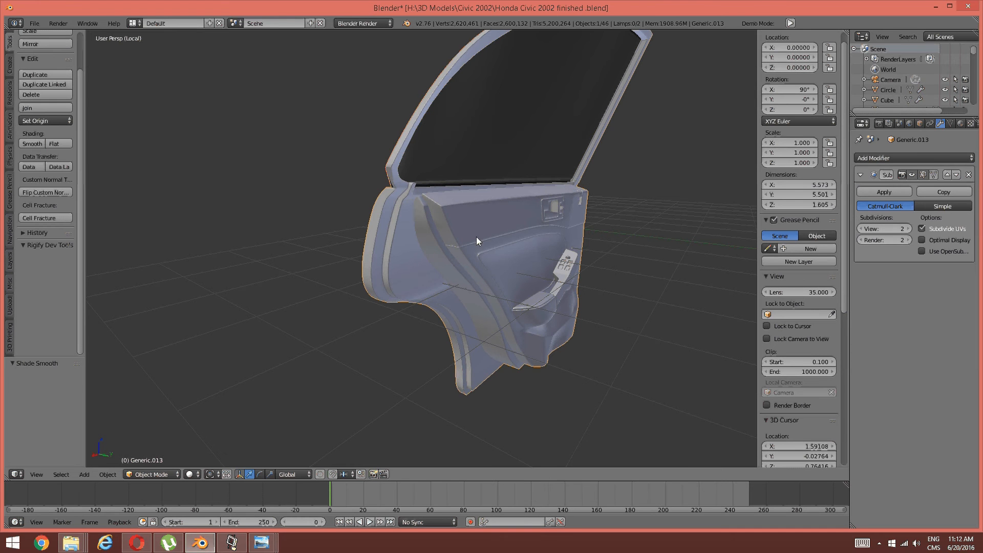
{"action": "scroll", "coordinate": [477, 236], "scroll_direction": "up", "scroll_amount": 2}
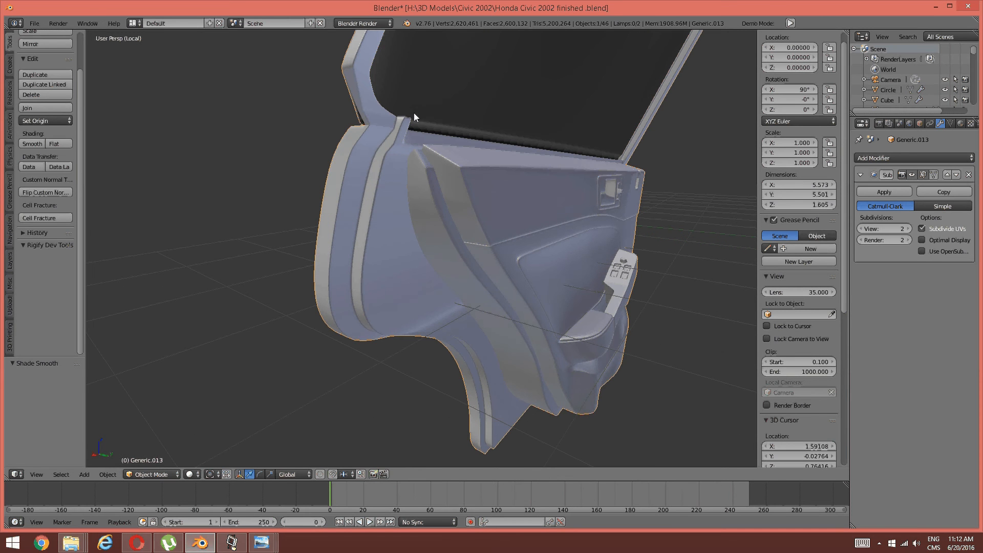
{"action": "middle_click_drag", "start_coordinate": [414, 113], "coordinate": [385, 191]}
{"action": "scroll", "coordinate": [556, 169], "scroll_direction": "down", "scroll_amount": 3}
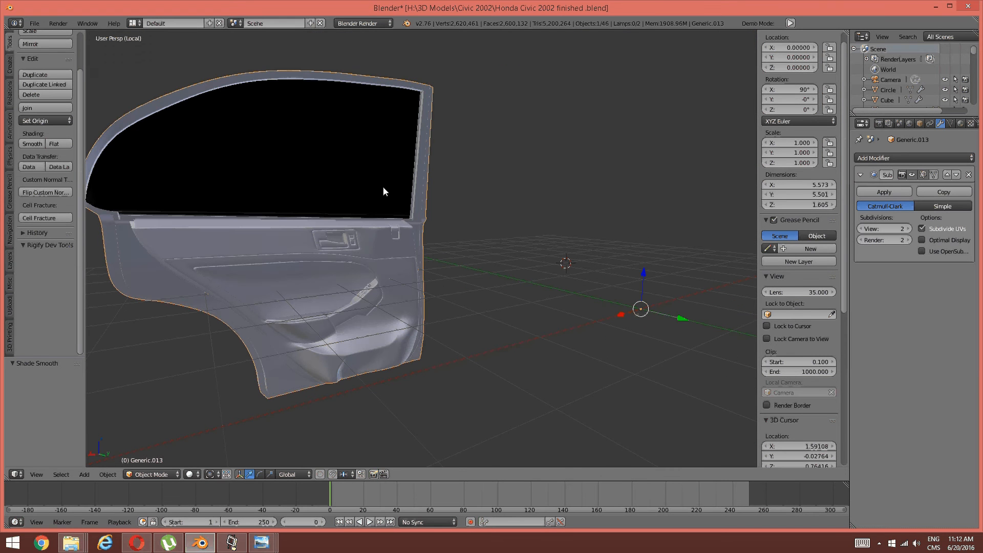
Step: Leave local view, reveal all hidden car parts, and clear the selection
{"action": "key", "text": "KP_Divide"}
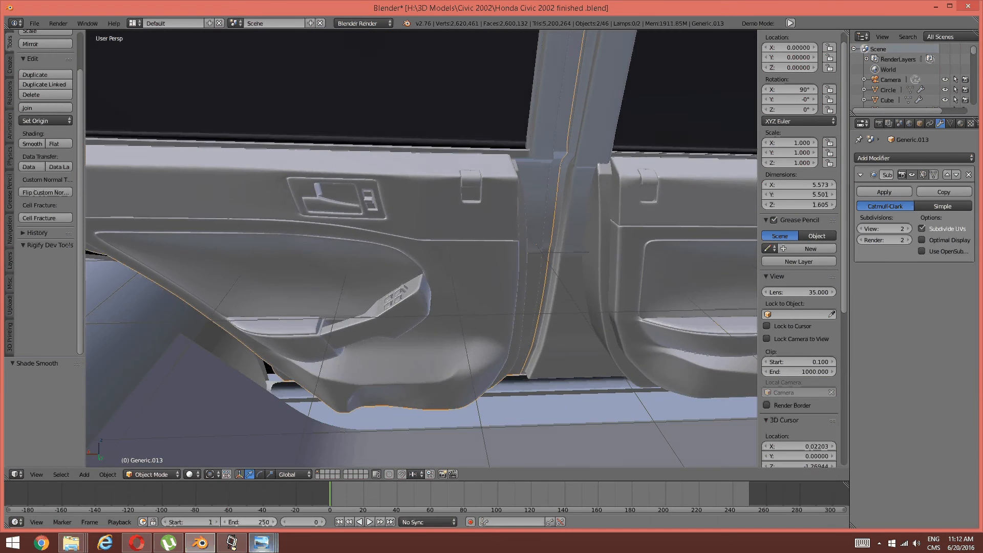
{"action": "left_click", "coordinate": [232, 544]}
{"action": "left_click", "coordinate": [233, 547]}
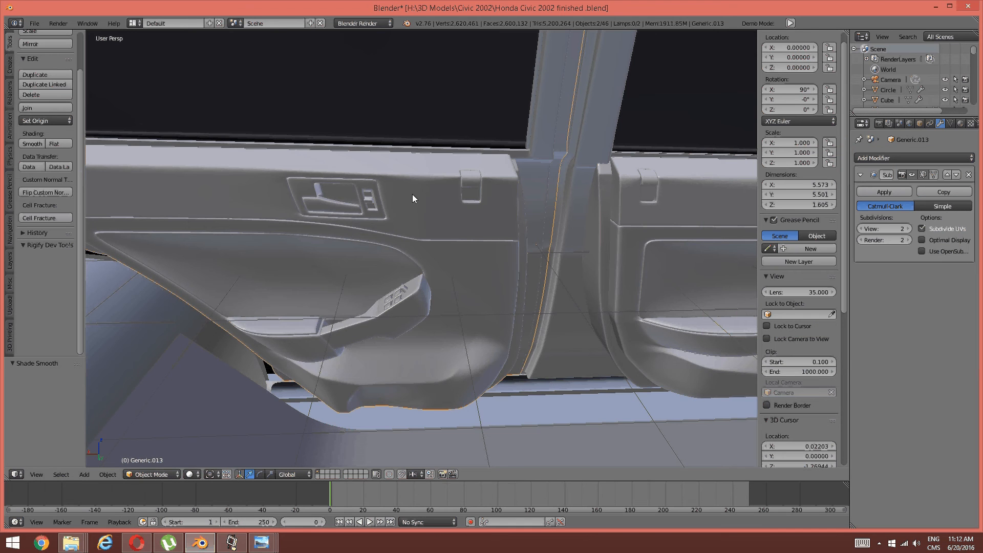
{"action": "scroll", "coordinate": [400, 201], "scroll_direction": "down", "scroll_amount": 4}
{"action": "scroll", "coordinate": [399, 200], "scroll_direction": "down", "scroll_amount": 2}
{"action": "scroll", "coordinate": [428, 355], "scroll_direction": "up", "scroll_amount": 5}
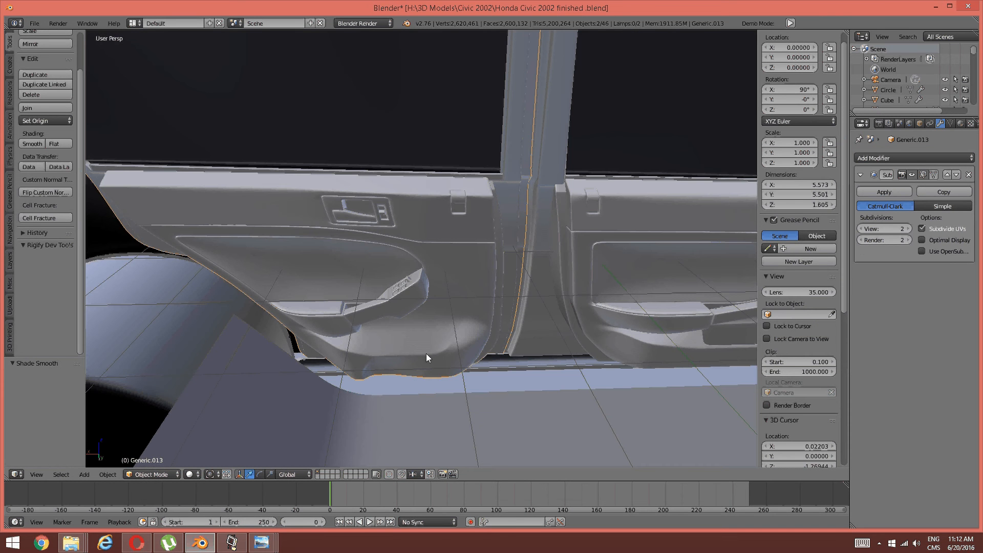
{"action": "key", "text": "alt+h"}
{"action": "key", "text": "a"}
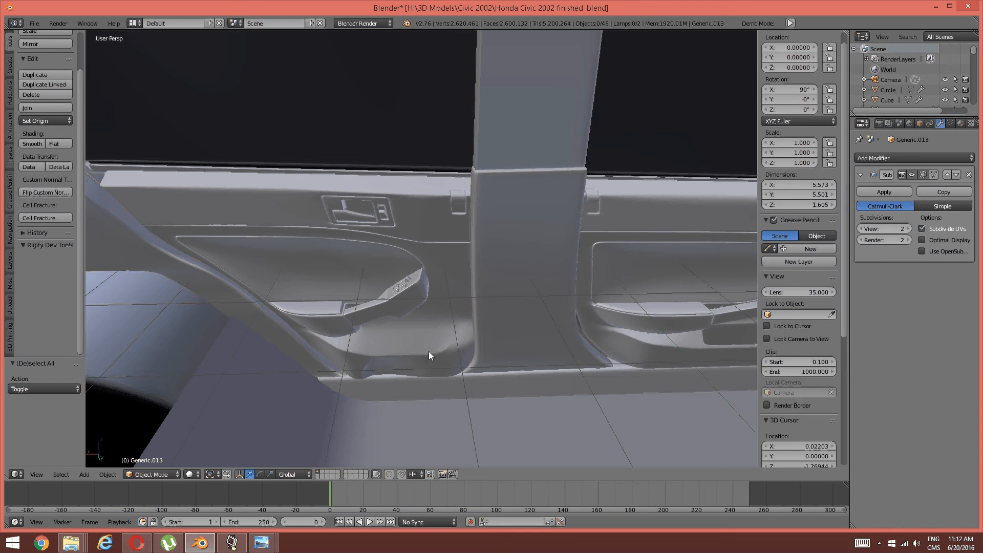
{"action": "scroll", "coordinate": [429, 351], "scroll_direction": "down", "scroll_amount": 3}
{"action": "scroll", "coordinate": [472, 280], "scroll_direction": "up", "scroll_amount": 2}
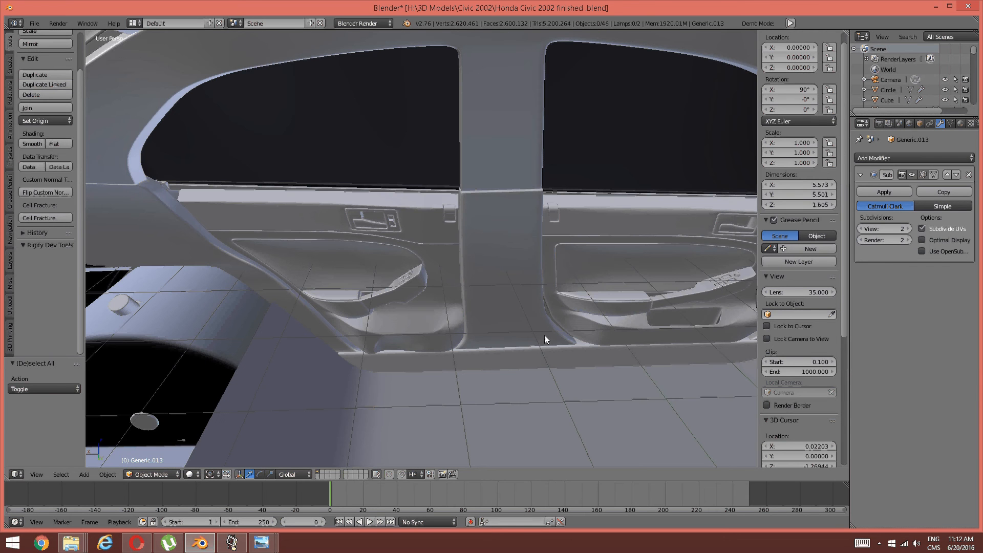
Step: Delete the old rear door on the opposite side of the car
{"action": "middle_click_drag", "start_coordinate": [512, 343], "coordinate": [472, 306]}
{"action": "scroll", "coordinate": [430, 305], "scroll_direction": "down", "scroll_amount": 2}
{"action": "scroll", "coordinate": [359, 283], "scroll_direction": "down", "scroll_amount": 2}
{"action": "scroll", "coordinate": [364, 283], "scroll_direction": "down", "scroll_amount": 3}
{"action": "scroll", "coordinate": [405, 311], "scroll_direction": "down", "scroll_amount": 3}
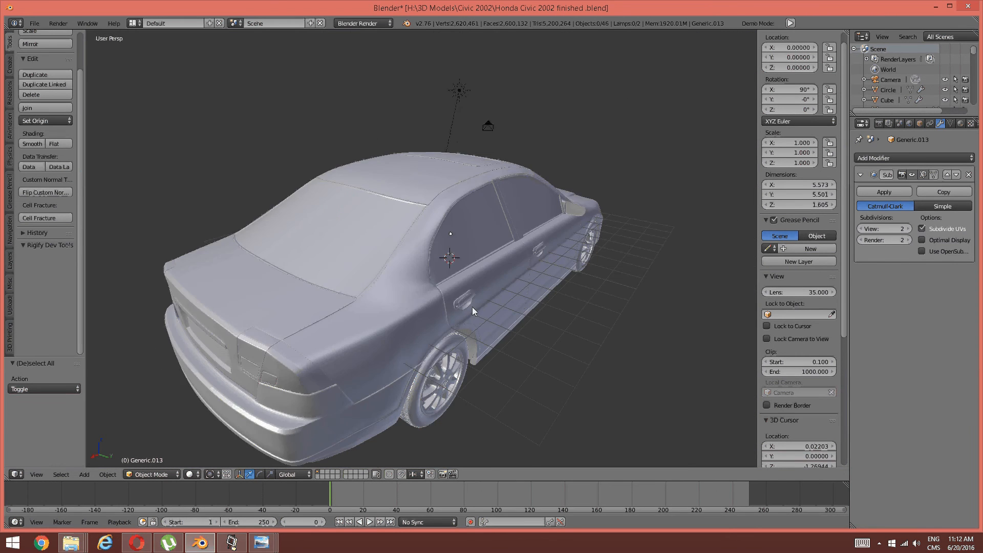
{"action": "right_click", "coordinate": [457, 316]}
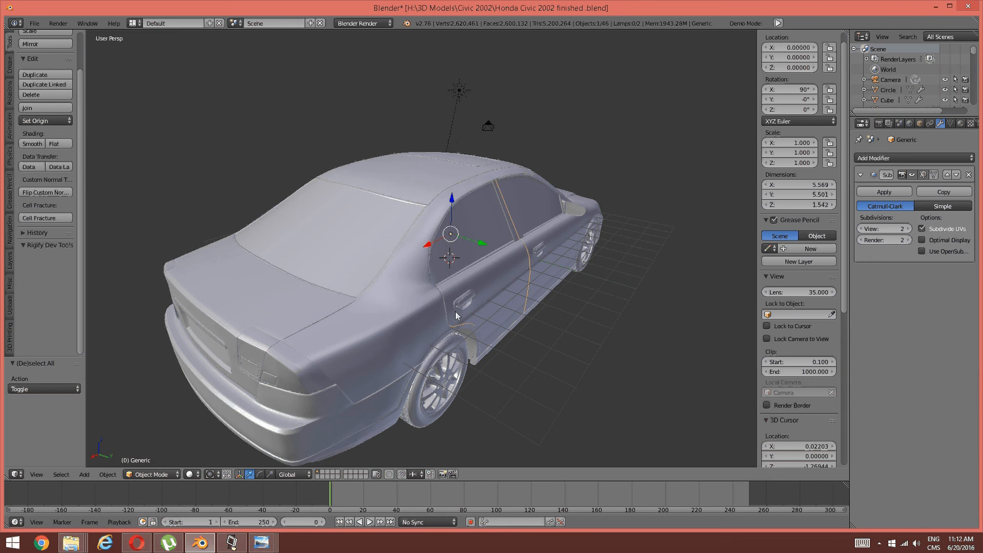
{"action": "key", "text": "x"}
{"action": "left_click", "coordinate": [479, 296]}
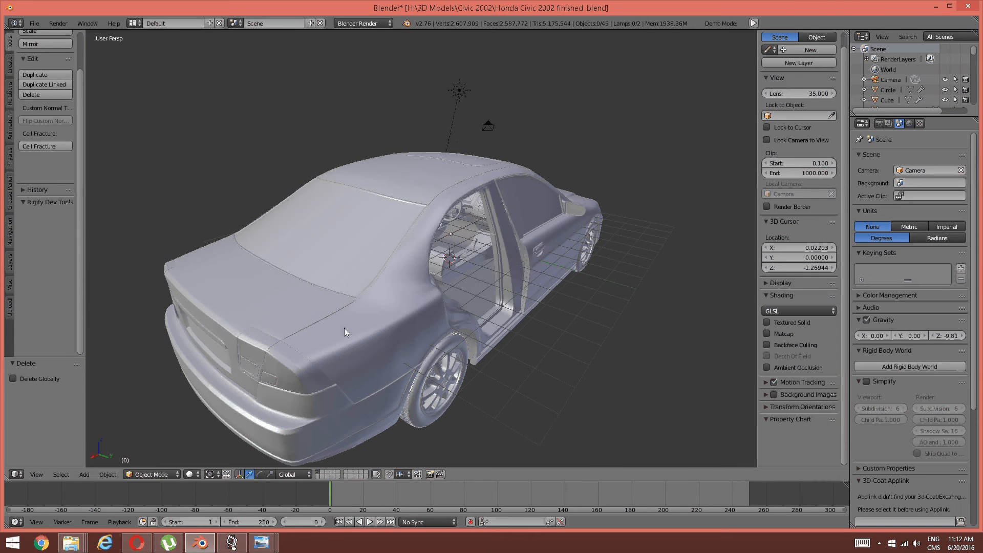
Step: Select the finished rear door, set the pivot point to 3D Cursor, and snap the cursor to the door's origin
{"action": "scroll", "coordinate": [410, 311], "scroll_direction": "up", "scroll_amount": 3}
{"action": "middle_click_drag", "start_coordinate": [411, 312], "coordinate": [352, 316]}
{"action": "scroll", "coordinate": [332, 213], "scroll_direction": "up", "scroll_amount": 2}
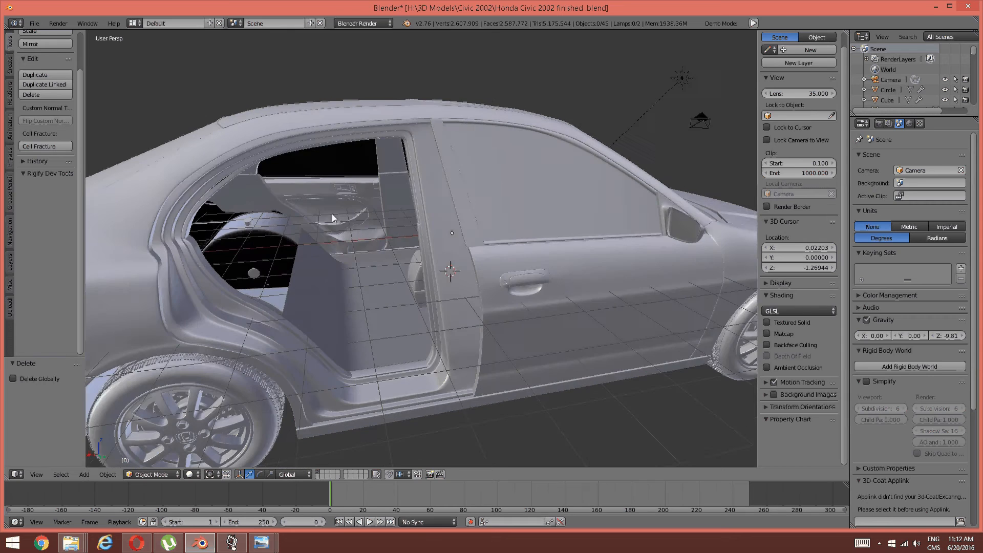
{"action": "right_click", "coordinate": [332, 213]}
{"action": "middle_click_drag", "start_coordinate": [346, 229], "coordinate": [402, 290]}
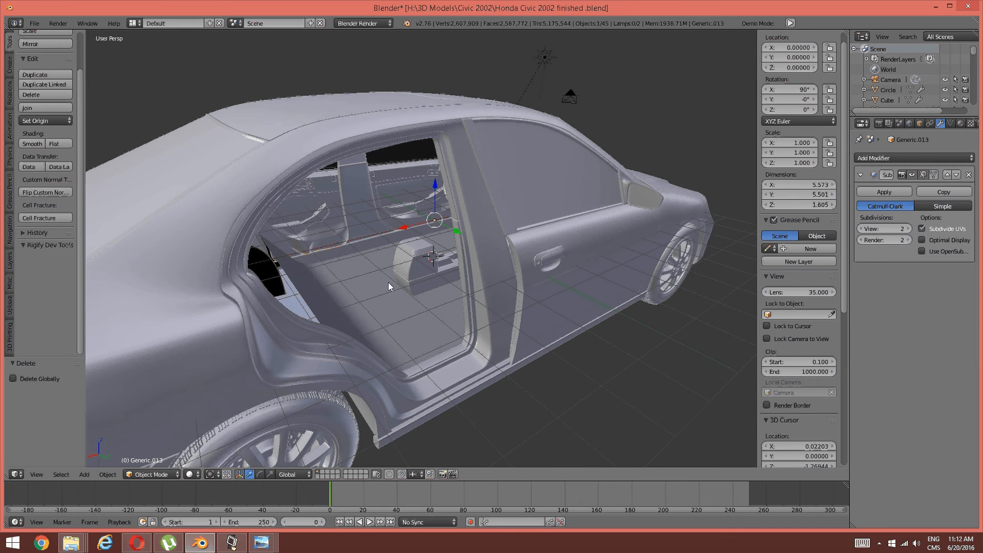
{"action": "left_click", "coordinate": [215, 477]}
{"action": "left_click", "coordinate": [220, 462]}
{"action": "left_click", "coordinate": [215, 476]}
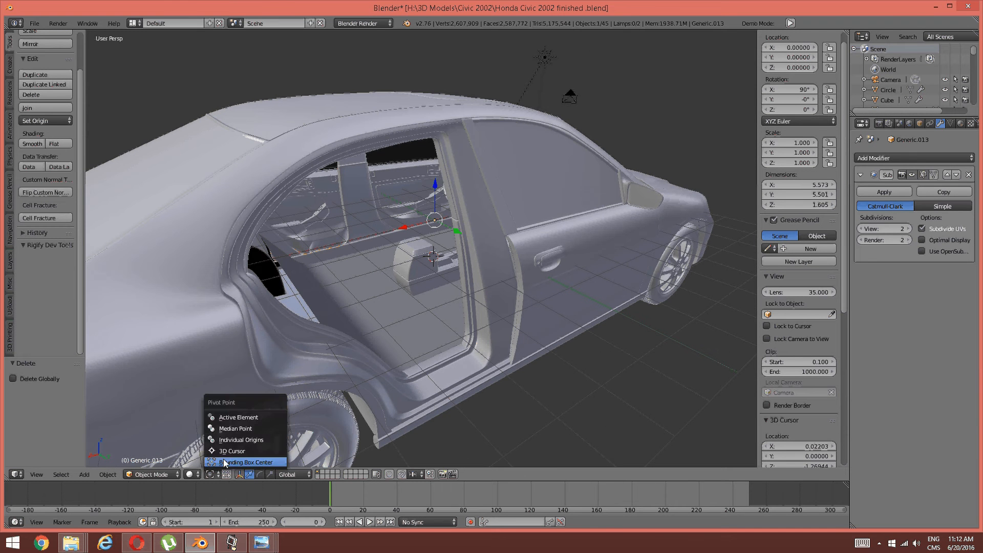
{"action": "left_click", "coordinate": [227, 450]}
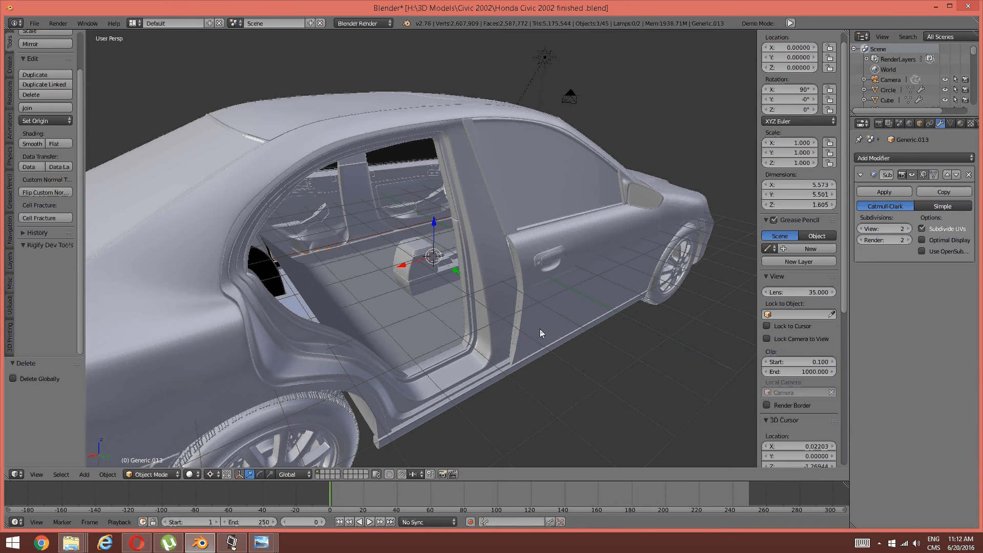
{"action": "key", "text": "shift+s"}
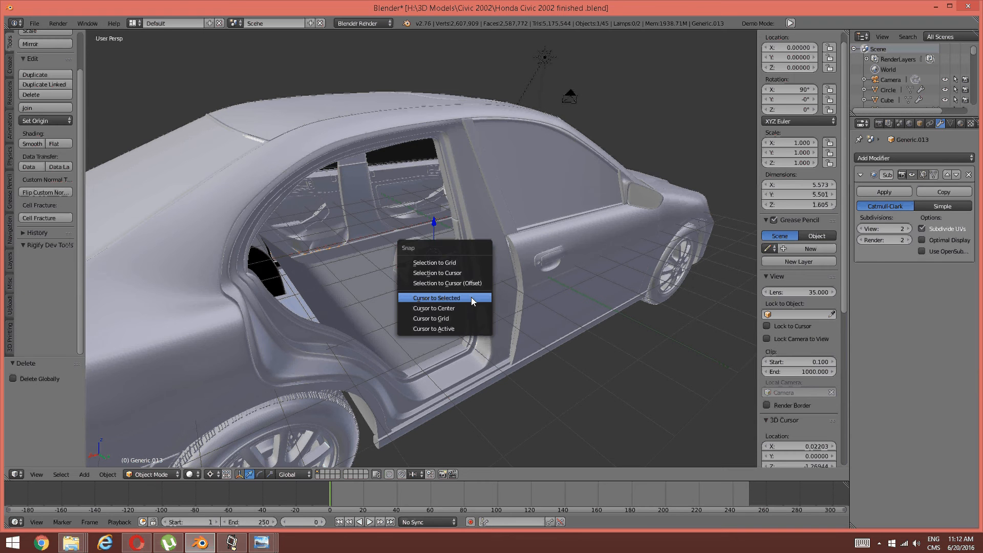
{"action": "left_click", "coordinate": [471, 299]}
{"action": "middle_click_drag", "start_coordinate": [458, 302], "coordinate": [443, 291]}
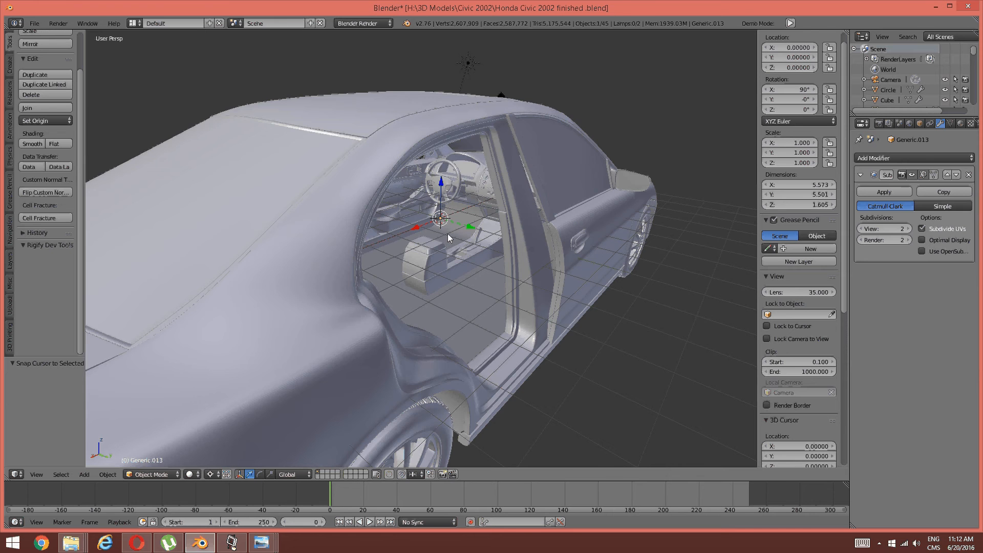
Step: Duplicate the finished rear door in place and mirror the copy along global Y to the opposite side
{"action": "mouse_move", "coordinate": [447, 234]}
{"action": "middle_mouse_down"}
{"action": "mouse_move", "coordinate": [415, 228]}
{"action": "mouse_move", "coordinate": [457, 245]}
{"action": "middle_mouse_up"}
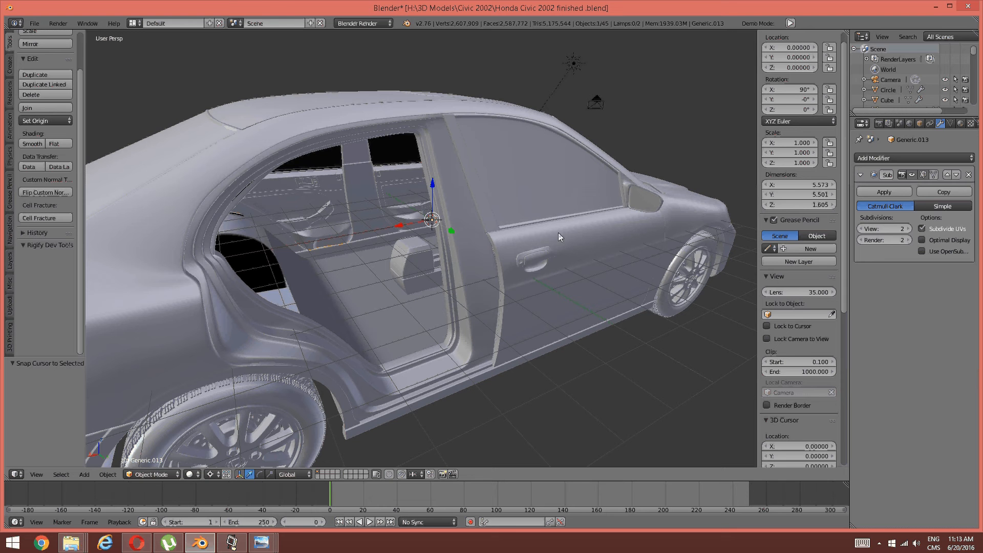
{"action": "key", "text": "shift+d"}
{"action": "right_click", "coordinate": [746, 119]}
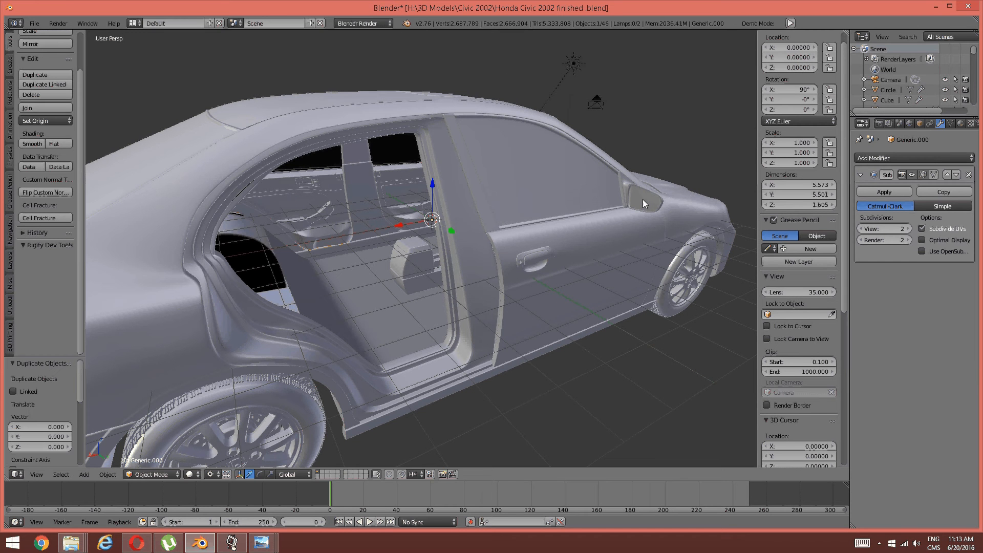
{"action": "key", "text": "ctrl+m"}
{"action": "key", "text": "y"}
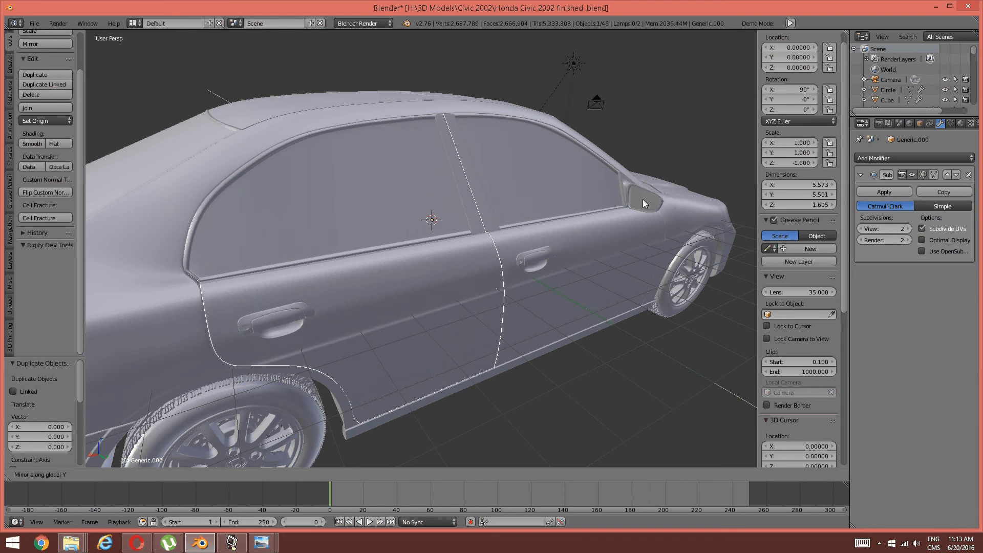
{"action": "key", "text": "Return"}
{"action": "scroll", "coordinate": [348, 281], "scroll_direction": "up", "scroll_amount": 12}
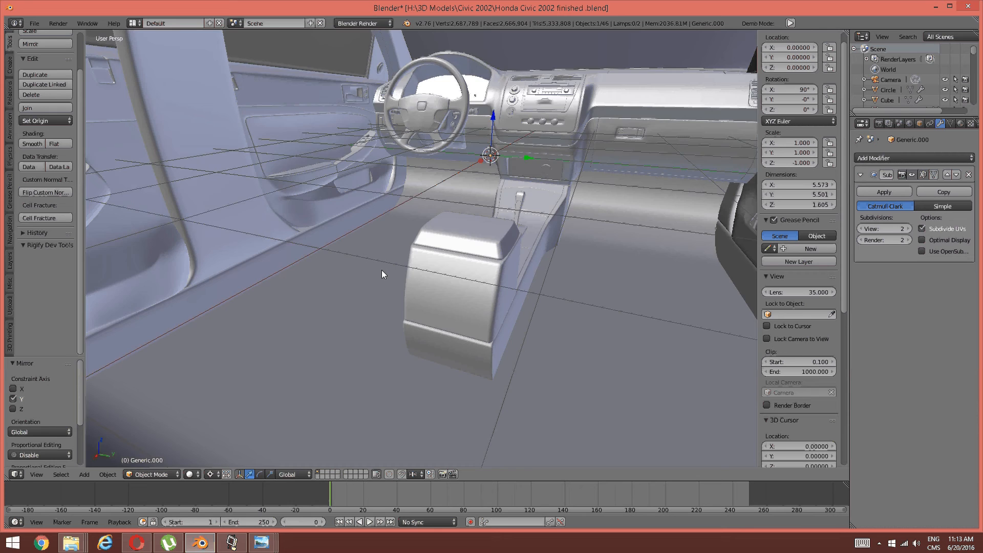
{"action": "middle_click_drag", "start_coordinate": [382, 274], "coordinate": [366, 242]}
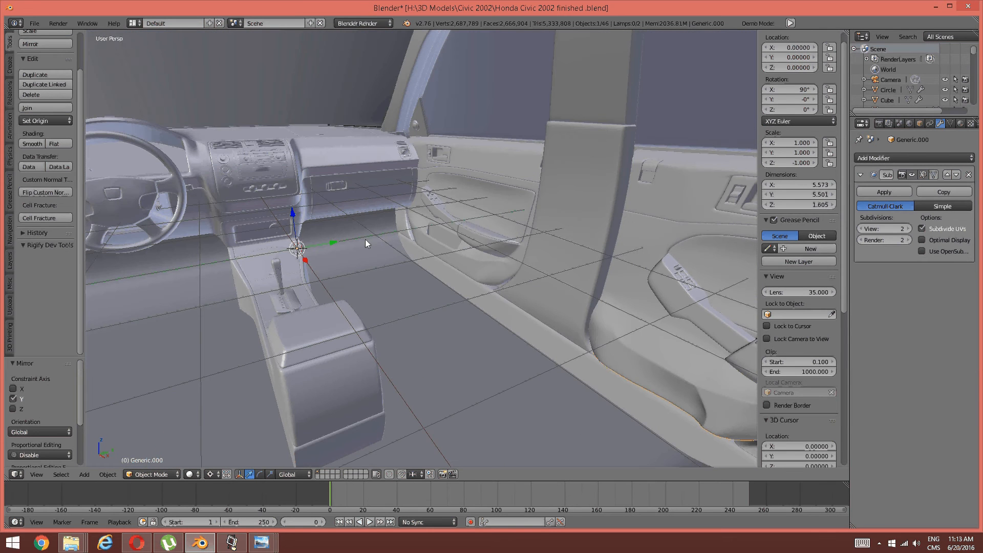
{"action": "middle_click_drag", "start_coordinate": [395, 189], "coordinate": [444, 186]}
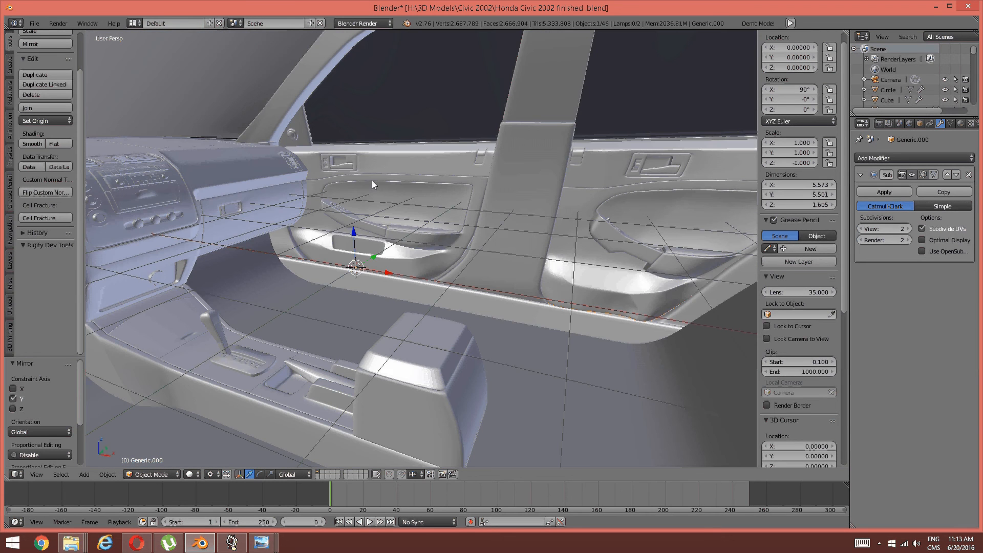
Step: Clear the selection and hide the driver-side rear door to expose the centre pillar
{"action": "middle_click_drag", "start_coordinate": [372, 181], "coordinate": [481, 196]}
{"action": "scroll", "coordinate": [481, 195], "scroll_direction": "up", "scroll_amount": 5}
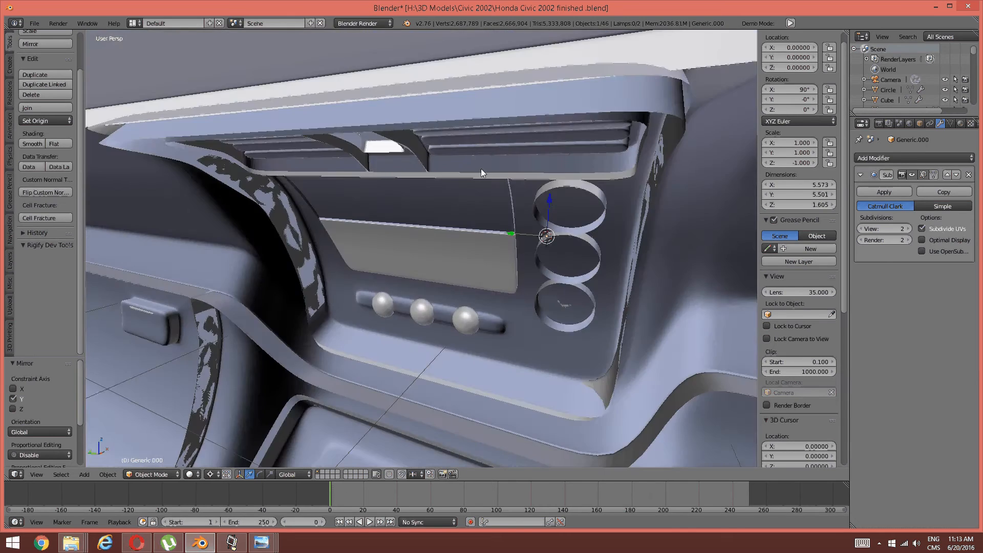
{"action": "scroll", "coordinate": [481, 168], "scroll_direction": "down", "scroll_amount": 8}
{"action": "middle_click_drag", "start_coordinate": [514, 183], "coordinate": [485, 225]}
{"action": "key", "text": "a"}
{"action": "middle_click_drag", "start_coordinate": [352, 264], "coordinate": [383, 295]}
{"action": "right_click", "coordinate": [383, 294]}
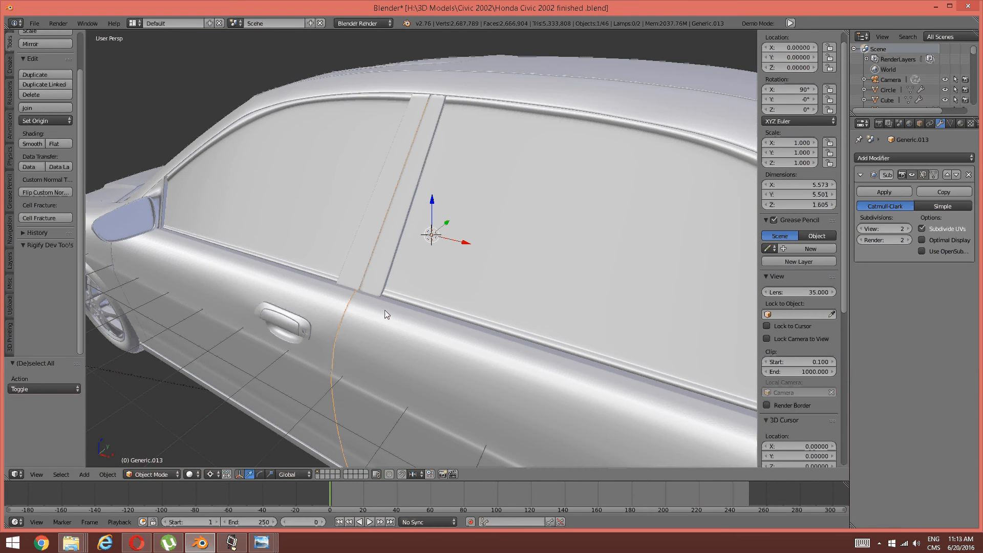
{"action": "key", "text": "h"}
{"action": "middle_click_drag", "start_coordinate": [438, 285], "coordinate": [364, 283]}
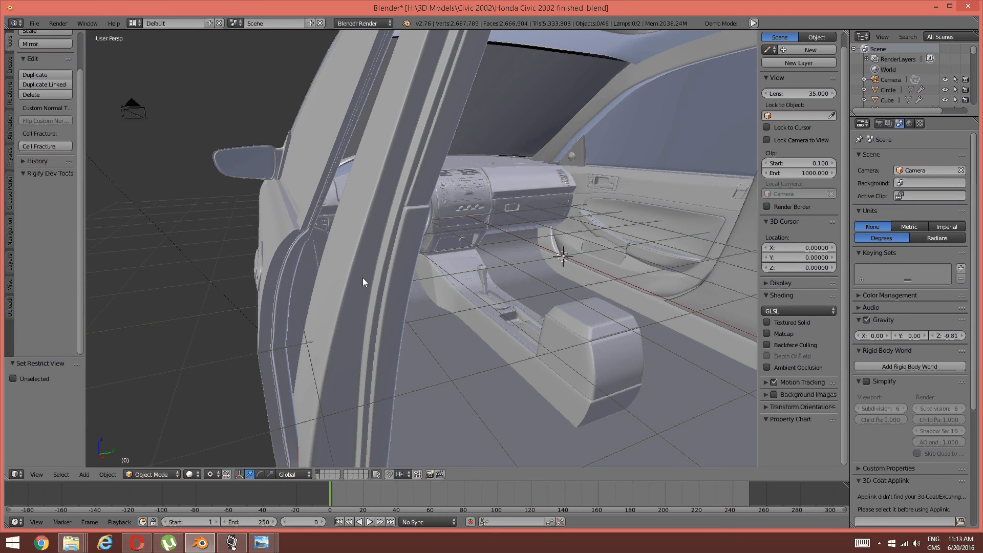
Step: Enter Edit Mode on the car body and select one edge loop crossing the centre pillar
{"action": "right_click", "coordinate": [380, 289]}
{"action": "key", "text": "Tab"}
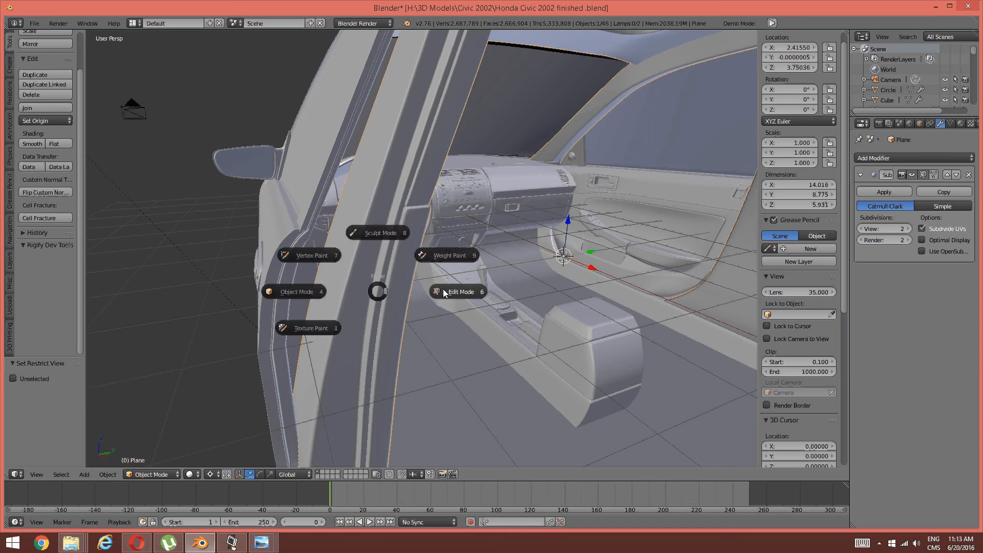
{"action": "left_click", "coordinate": [444, 289]}
{"action": "scroll", "coordinate": [360, 291], "scroll_direction": "up", "scroll_amount": 1}
{"action": "middle_click_drag", "start_coordinate": [360, 290], "coordinate": [393, 310]}
{"action": "key", "text": "a"}
{"action": "right_click", "coordinate": [388, 283]}
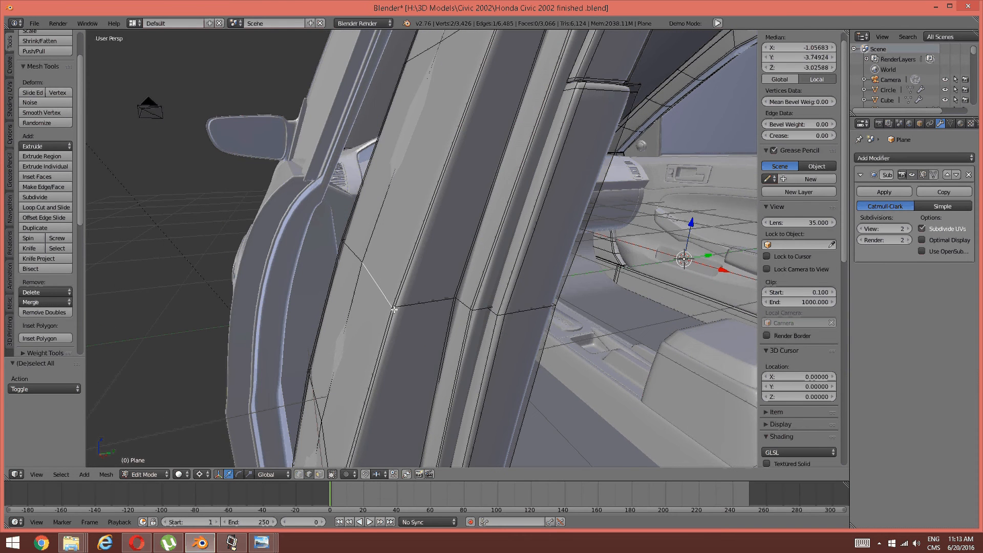
{"action": "right_click", "coordinate": [394, 312], "text": "shift"}
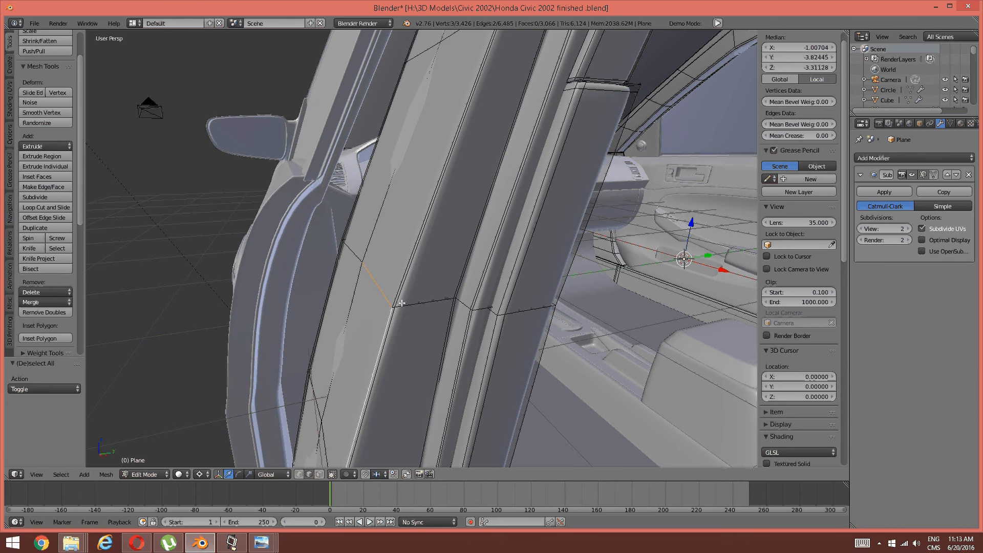
{"action": "right_click", "coordinate": [381, 292]}
{"action": "right_click", "coordinate": [385, 287], "text": "alt"}
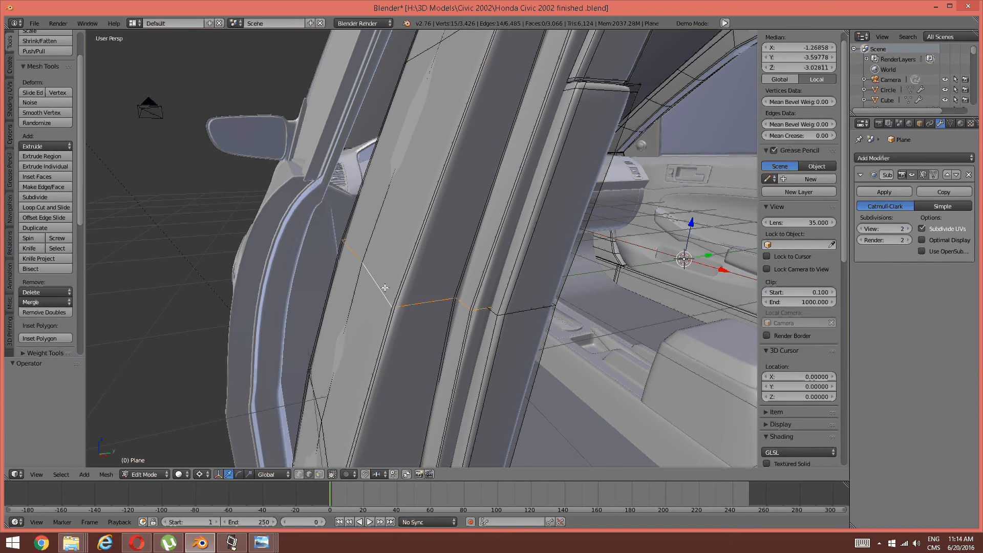
Step: Extend the selection with the edge loops directly below and above on the centre pillar
{"action": "scroll", "coordinate": [386, 288], "scroll_direction": "down", "scroll_amount": 3}
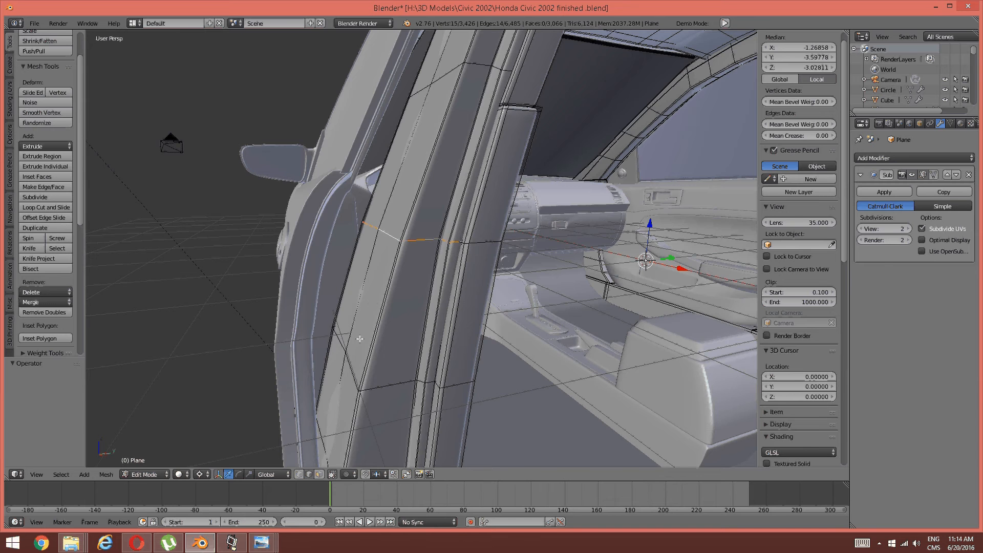
{"action": "scroll", "coordinate": [366, 325], "scroll_direction": "down", "scroll_amount": 2}
{"action": "scroll", "coordinate": [367, 325], "scroll_direction": "down", "scroll_amount": 1}
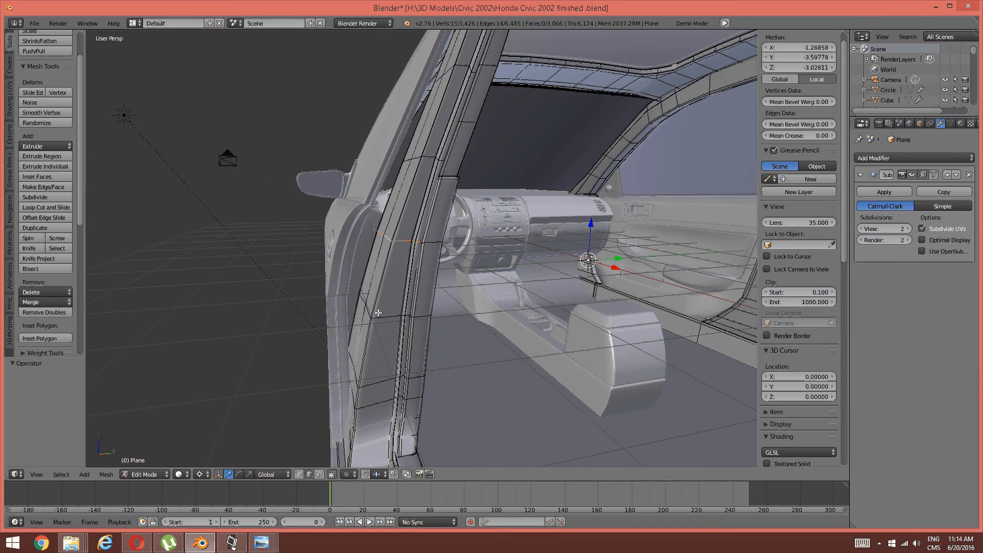
{"action": "right_click", "coordinate": [384, 314], "text": "alt+shift"}
{"action": "middle_click_drag", "start_coordinate": [384, 290], "coordinate": [403, 241]}
{"action": "right_click", "coordinate": [428, 237], "text": "alt+shift"}
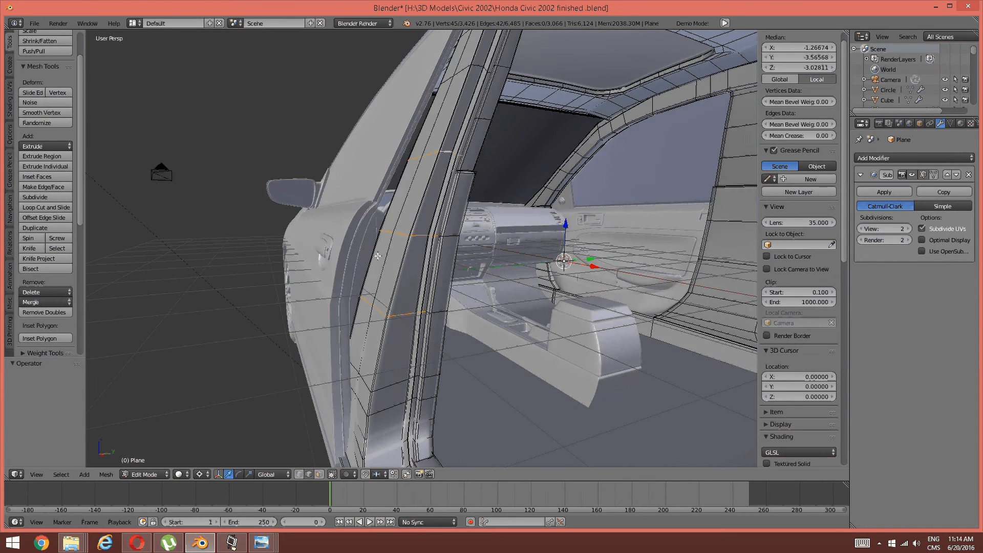
Step: Deselect the inner portions of the three pillar loops in wireframe, keeping only their outer edges, and return to solid shading
{"action": "key", "text": "z"}
{"action": "left_click", "coordinate": [468, 271]}
{"action": "middle_click_drag", "start_coordinate": [468, 271], "coordinate": [400, 272]}
{"action": "key", "text": "c"}
{"action": "mouse_move", "coordinate": [374, 302]}
{"action": "middle_mouse_down"}
{"action": "mouse_move", "coordinate": [360, 308]}
{"action": "mouse_move", "coordinate": [360, 298]}
{"action": "mouse_move", "coordinate": [406, 154]}
{"action": "mouse_move", "coordinate": [397, 151]}
{"action": "mouse_move", "coordinate": [368, 234]}
{"action": "middle_mouse_up"}
{"action": "right_click", "coordinate": [395, 160]}
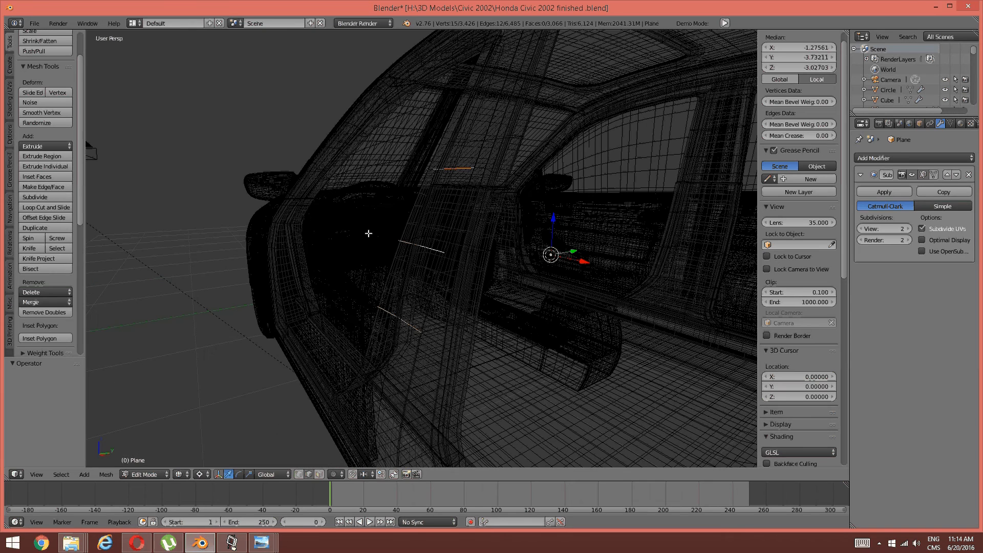
{"action": "key", "text": "z"}
{"action": "left_click", "coordinate": [373, 288]}
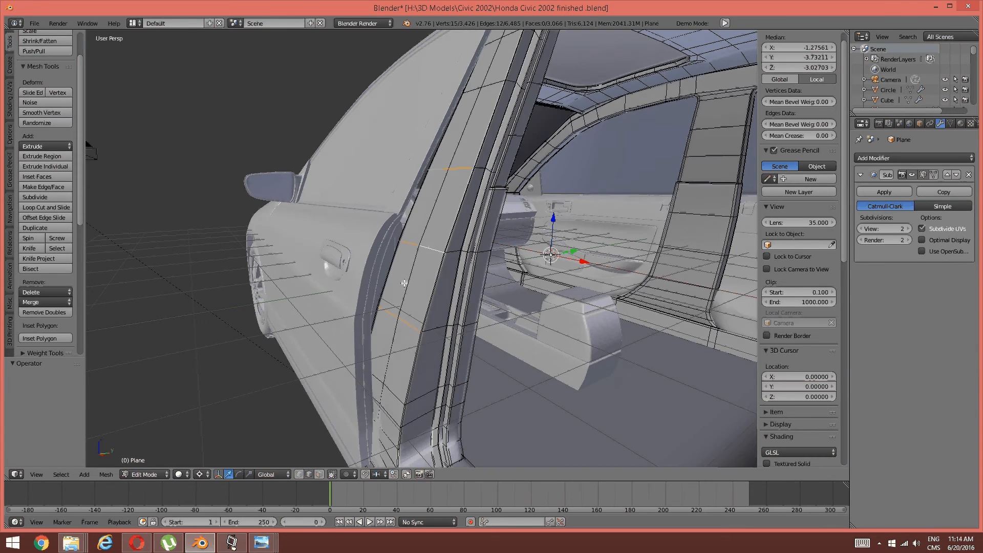
{"action": "middle_click_drag", "start_coordinate": [436, 272], "coordinate": [318, 369]}
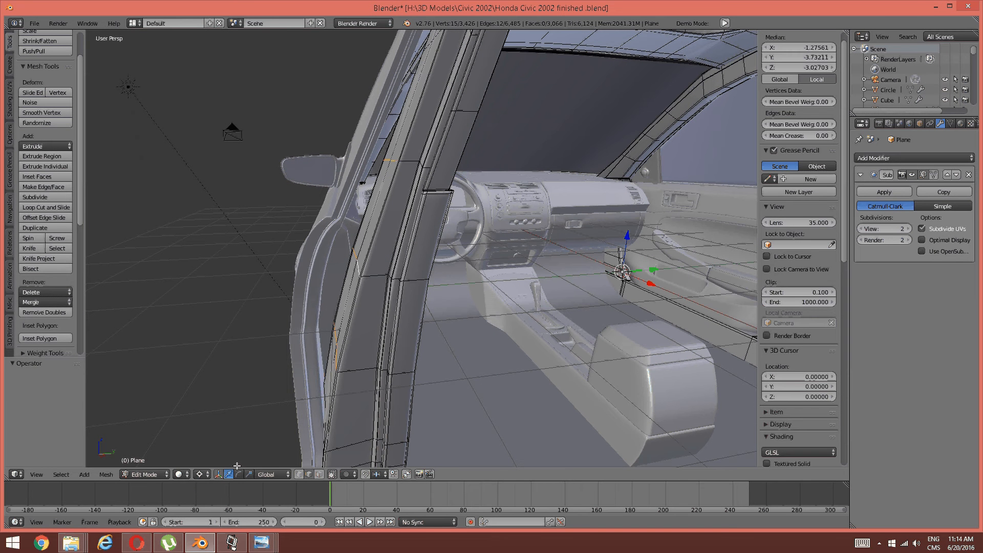
Step: Switch the pivot from the 3D cursor to the selection and shift the pillar's outer edges outward along Y
{"action": "left_click", "coordinate": [205, 475]}
{"action": "left_click", "coordinate": [213, 463]}
{"action": "left_click_drag", "start_coordinate": [395, 256], "coordinate": [374, 268]}
{"action": "mouse_move", "coordinate": [374, 268]}
{"action": "middle_mouse_down"}
{"action": "mouse_move", "coordinate": [383, 297]}
{"action": "mouse_move", "coordinate": [372, 295]}
{"action": "mouse_move", "coordinate": [374, 272]}
{"action": "middle_mouse_up"}
{"action": "left_click_drag", "start_coordinate": [382, 265], "coordinate": [384, 267]}
{"action": "middle_click_drag", "start_coordinate": [384, 267], "coordinate": [379, 286]}
Step: Deselect the uppermost of the three edge rows and move the two lower rows slightly further outward along Y
{"action": "key", "text": "z"}
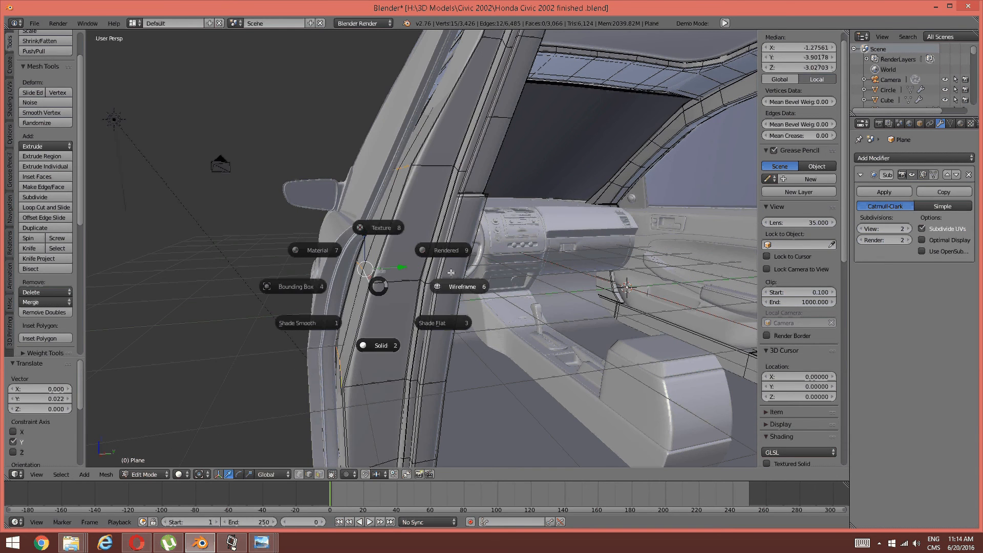
{"action": "left_click", "coordinate": [451, 272]}
{"action": "middle_click_drag", "start_coordinate": [434, 263], "coordinate": [433, 261]}
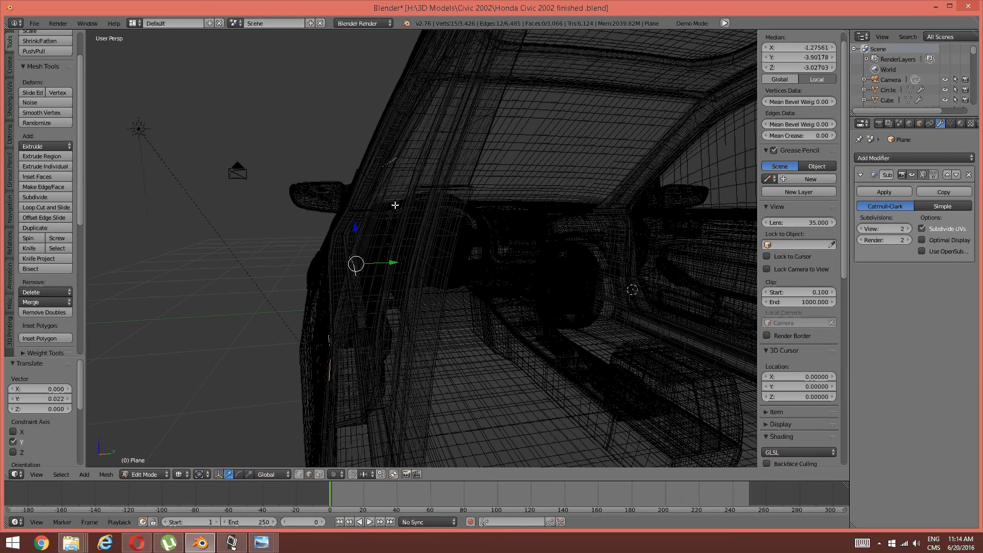
{"action": "key", "text": "c"}
{"action": "middle_click_drag", "start_coordinate": [395, 171], "coordinate": [384, 158]}
{"action": "right_click", "coordinate": [385, 159]}
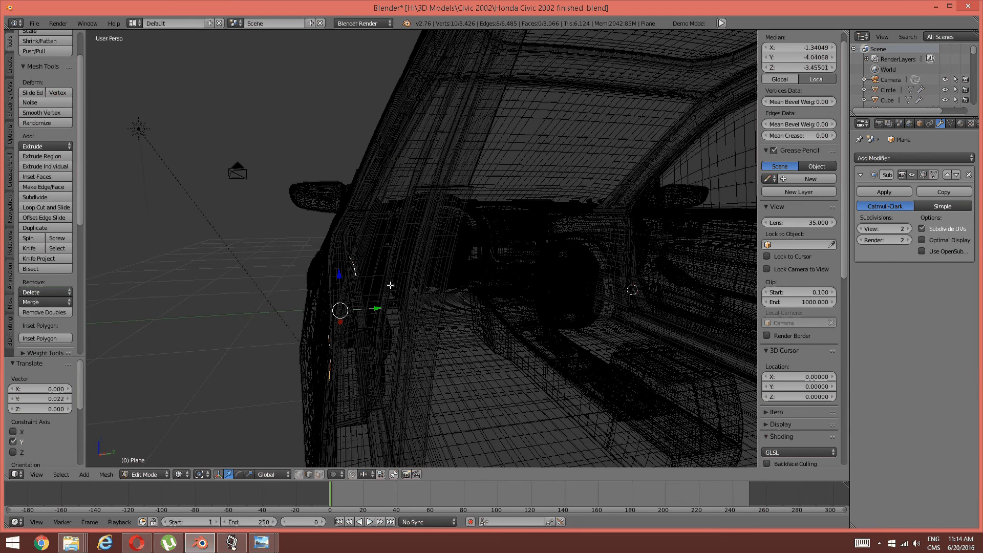
{"action": "key", "text": "z"}
{"action": "left_click", "coordinate": [386, 339]}
{"action": "middle_click_drag", "start_coordinate": [385, 331], "coordinate": [383, 329]}
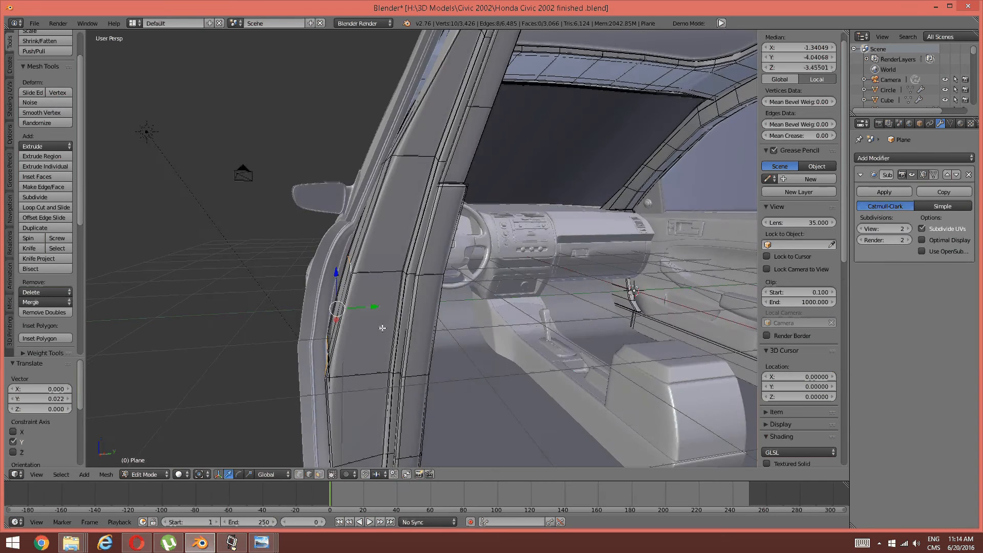
{"action": "key", "text": "g"}
{"action": "key", "text": "y"}
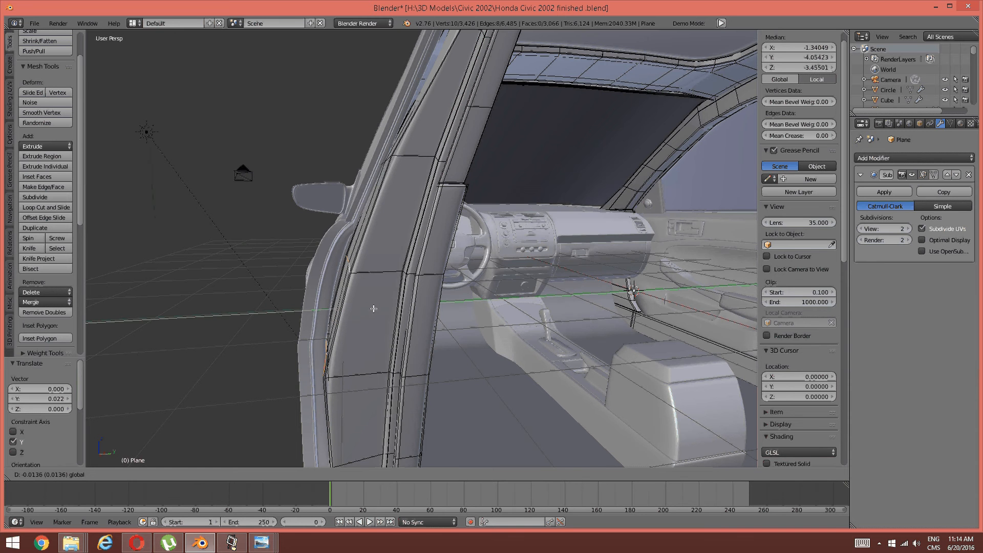
{"action": "left_click", "coordinate": [372, 309]}
Step: Restore the two-row selection, drop the lowest row, and move the remaining middle row outward along Y by about 0.06
{"action": "key", "text": "a"}
{"action": "middle_click_drag", "start_coordinate": [373, 309], "coordinate": [375, 308]}
{"action": "key", "text": "ctrl+z"}
{"action": "key", "text": "z"}
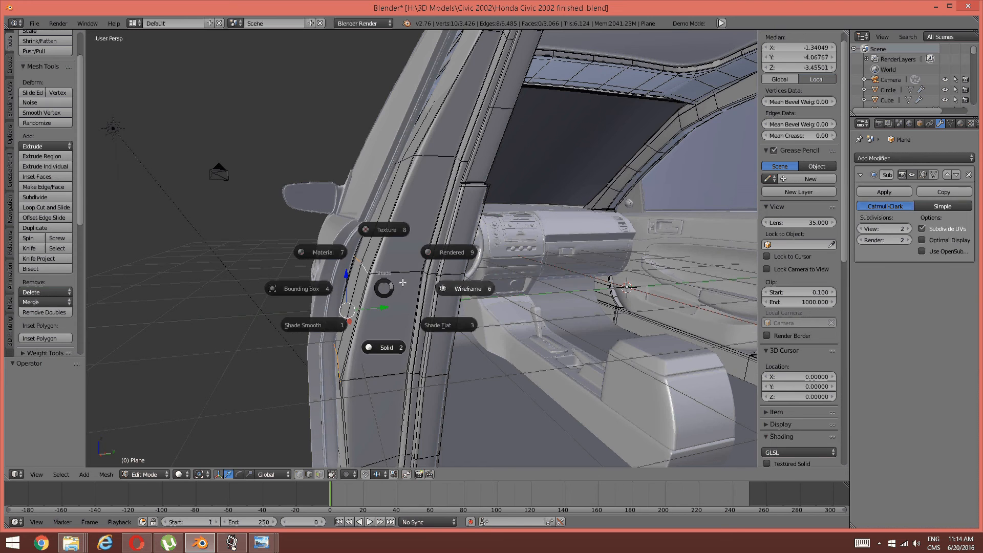
{"action": "left_click", "coordinate": [403, 283]}
{"action": "key", "text": "c"}
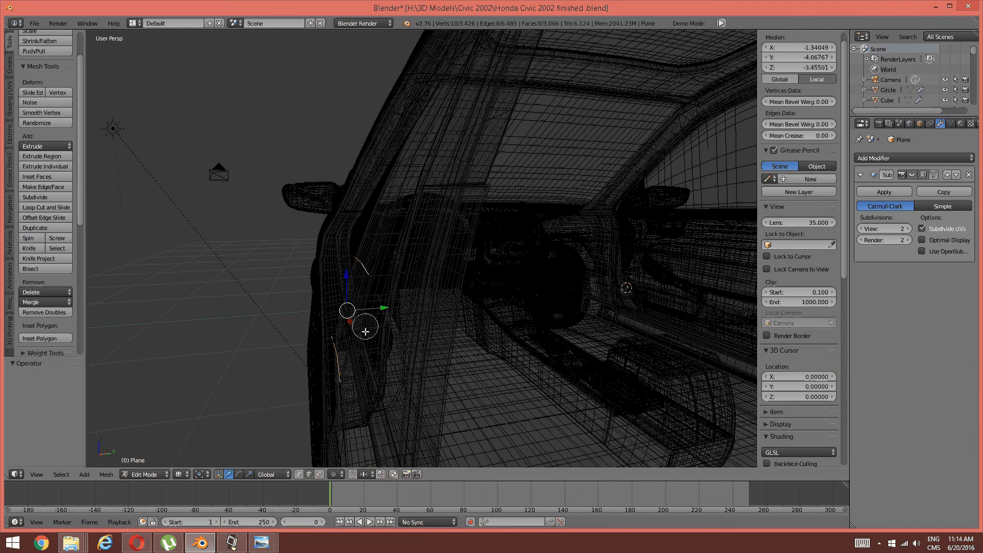
{"action": "mouse_move", "coordinate": [340, 386]}
{"action": "middle_mouse_down"}
{"action": "mouse_move", "coordinate": [334, 338]}
{"action": "mouse_move", "coordinate": [383, 311]}
{"action": "middle_mouse_up"}
{"action": "right_click", "coordinate": [336, 339]}
{"action": "key", "text": "z"}
{"action": "left_click", "coordinate": [346, 410]}
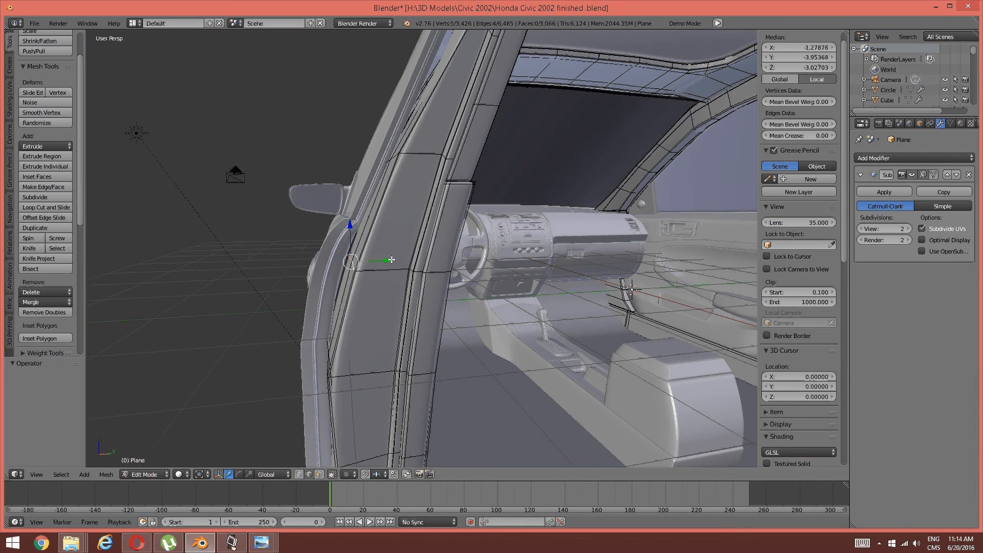
{"action": "key", "text": "g"}
{"action": "key", "text": "y"}
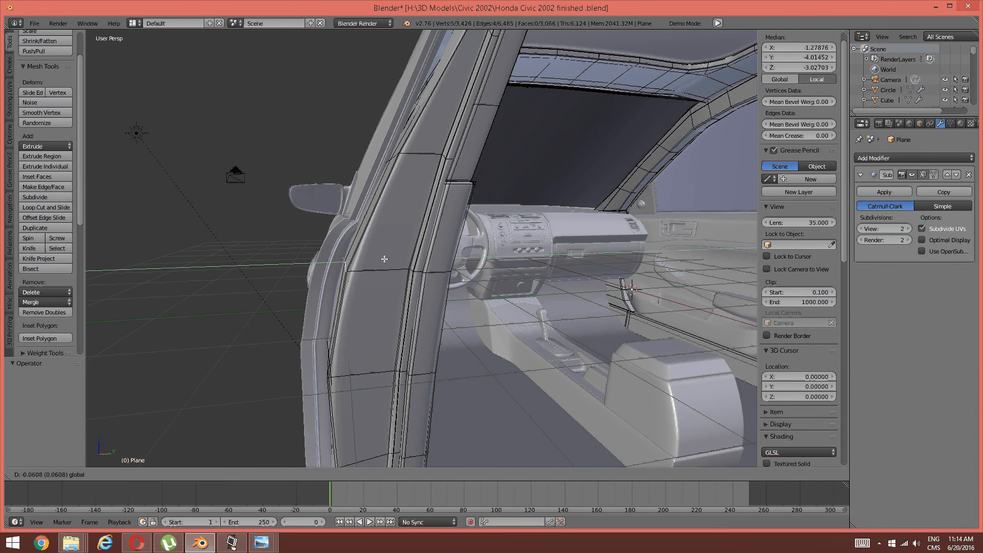
{"action": "left_click", "coordinate": [385, 259]}
Step: Select only the outer edges of the next loop higher on the centre pillar, using wireframe to isolate them
{"action": "mouse_move", "coordinate": [385, 258]}
{"action": "middle_mouse_down"}
{"action": "mouse_move", "coordinate": [450, 243]}
{"action": "mouse_move", "coordinate": [440, 246]}
{"action": "mouse_move", "coordinate": [450, 267]}
{"action": "mouse_move", "coordinate": [410, 257]}
{"action": "mouse_move", "coordinate": [395, 240]}
{"action": "mouse_move", "coordinate": [423, 253]}
{"action": "middle_mouse_up"}
{"action": "key", "text": "a"}
{"action": "right_click", "coordinate": [452, 248], "text": "alt"}
{"action": "key", "text": "z"}
{"action": "left_click", "coordinate": [533, 249]}
{"action": "key", "text": "c"}
{"action": "key", "text": "Escape"}
{"action": "key", "text": "z"}
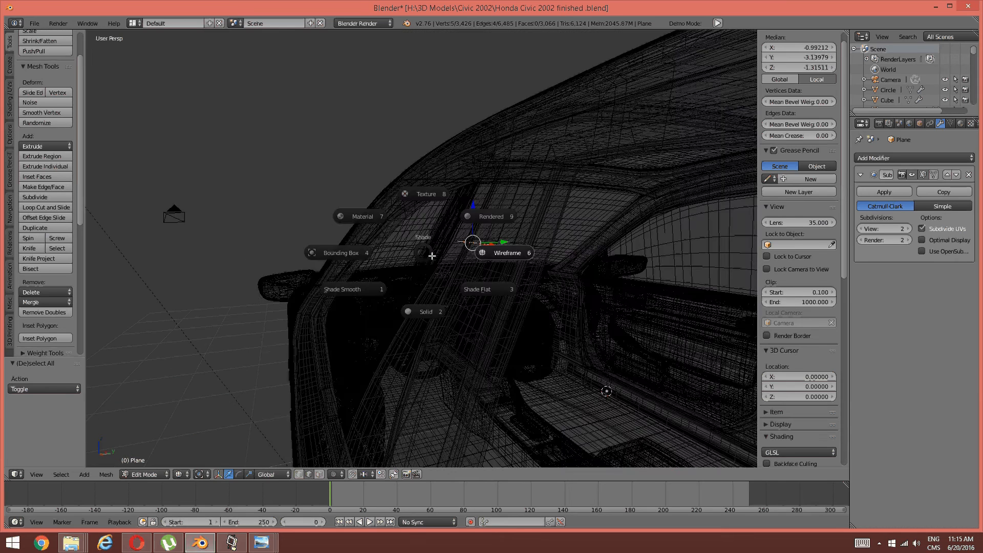
{"action": "left_click", "coordinate": [448, 298]}
Step: Move the upper pillar edges outward along Y, fine-tune their position on the same axis, and clear the selection
{"action": "middle_click_drag", "start_coordinate": [446, 292], "coordinate": [414, 243]}
{"action": "key", "text": "g"}
{"action": "key", "text": "y"}
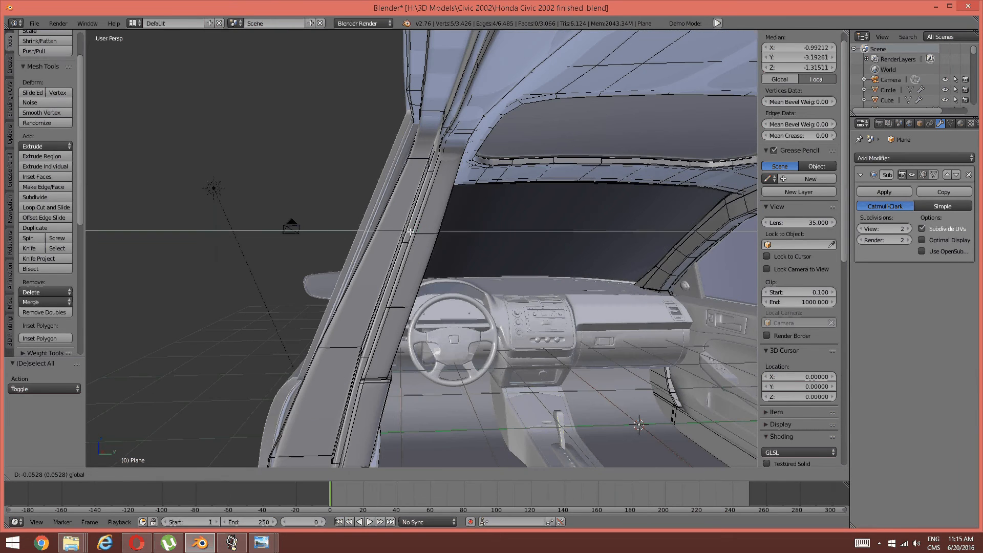
{"action": "left_click", "coordinate": [410, 233]}
{"action": "middle_click_drag", "start_coordinate": [410, 234], "coordinate": [404, 256]}
{"action": "key", "text": "g"}
{"action": "key", "text": "y"}
{"action": "left_click", "coordinate": [416, 258]}
{"action": "key", "text": "a"}
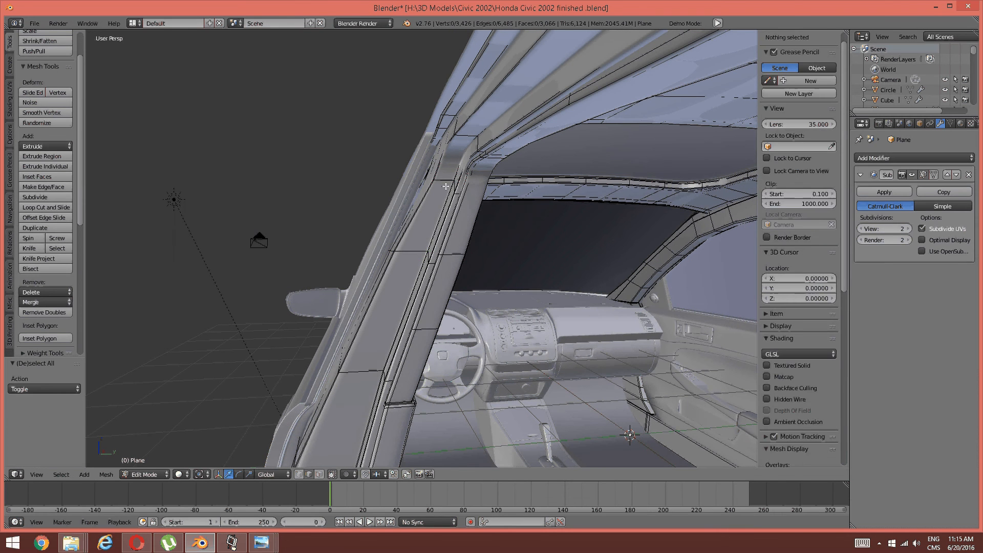
Step: Select the loop at the top of the centre pillar and deselect its inner part in wireframe, keeping the outer edges
{"action": "right_click", "coordinate": [448, 185], "text": "alt"}
{"action": "key", "text": "a"}
{"action": "right_click", "coordinate": [446, 183], "text": "alt"}
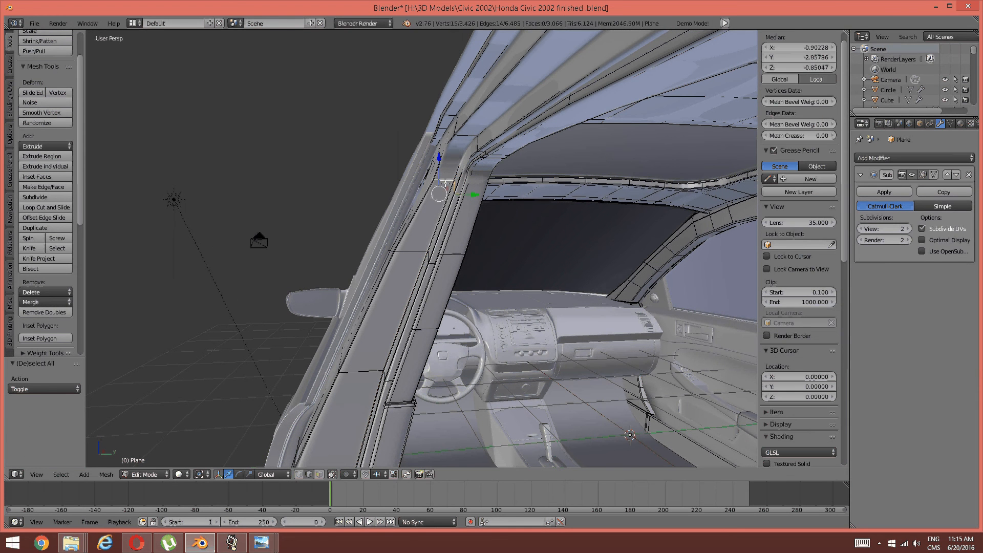
{"action": "key", "text": "ctrl+e"}
{"action": "key", "text": "z"}
{"action": "left_click", "coordinate": [518, 207]}
{"action": "middle_click_drag", "start_coordinate": [521, 206], "coordinate": [512, 209]}
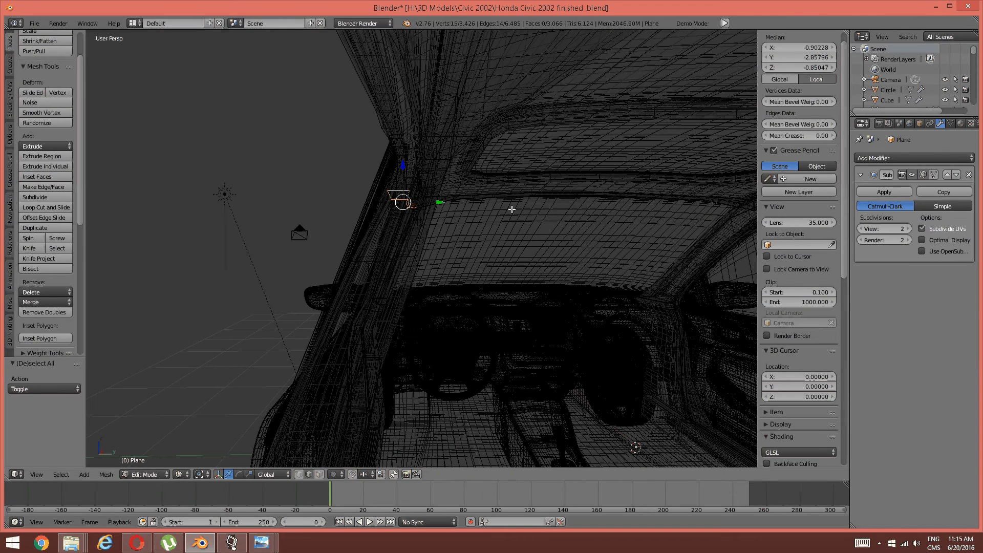
{"action": "key", "text": "c"}
{"action": "mouse_move", "coordinate": [428, 233]}
{"action": "middle_mouse_down"}
{"action": "mouse_move", "coordinate": [416, 201]}
{"action": "mouse_move", "coordinate": [416, 219]}
{"action": "middle_mouse_up"}
{"action": "right_click", "coordinate": [416, 202]}
{"action": "key", "text": "z"}
{"action": "left_click", "coordinate": [411, 260]}
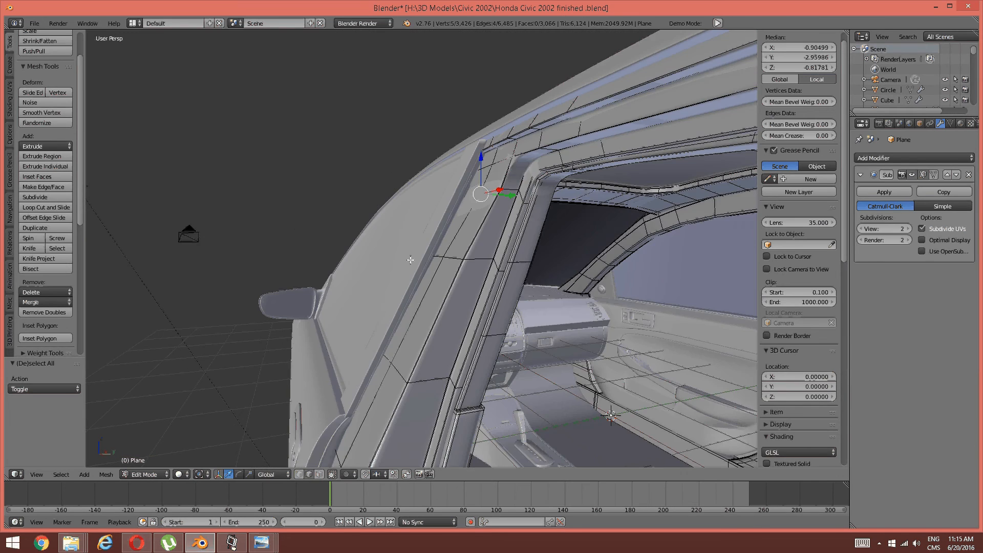
Step: Adjust the topmost pillar edges along Y to follow the reshaped pillar and clear the selection
{"action": "middle_click_drag", "start_coordinate": [411, 260], "coordinate": [415, 210]}
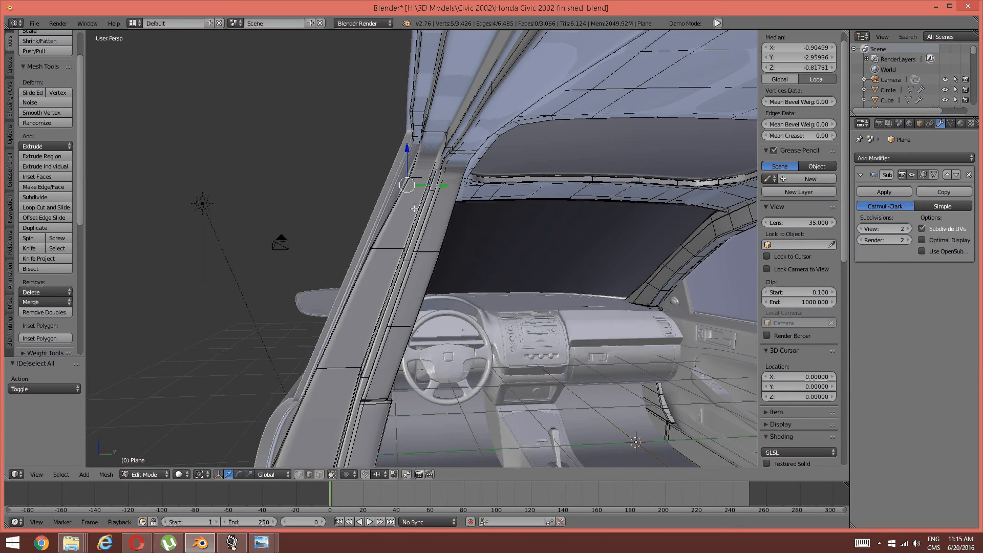
{"action": "key", "text": "g"}
{"action": "key", "text": "y"}
{"action": "left_click", "coordinate": [439, 180]}
{"action": "key", "text": "a"}
Step: Select the edge loop across the upper corner of the centre pillar, checking its extent in wireframe
{"action": "scroll", "coordinate": [437, 235], "scroll_direction": "down", "scroll_amount": 2}
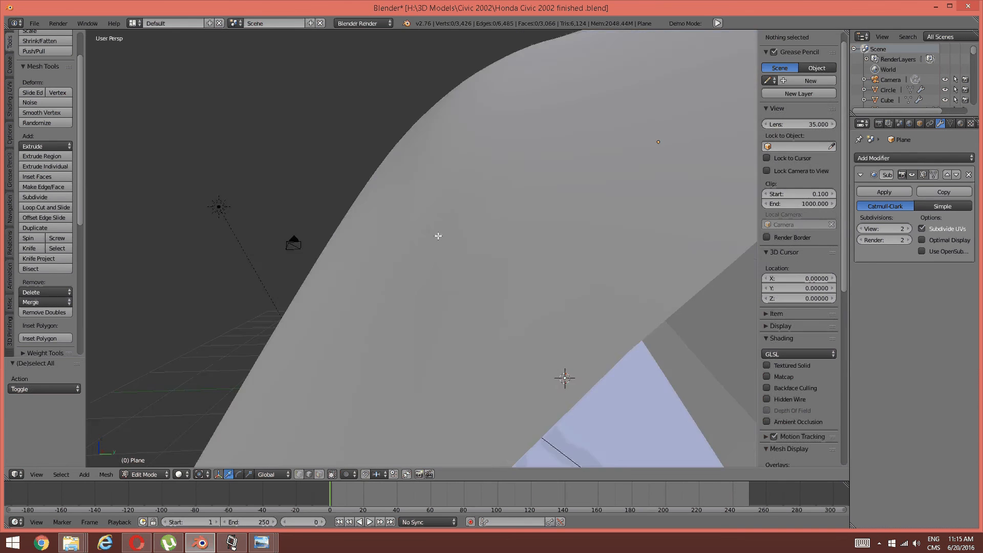
{"action": "middle_click_drag", "start_coordinate": [437, 235], "coordinate": [451, 244]}
{"action": "scroll", "coordinate": [446, 207], "scroll_direction": "up", "scroll_amount": 2}
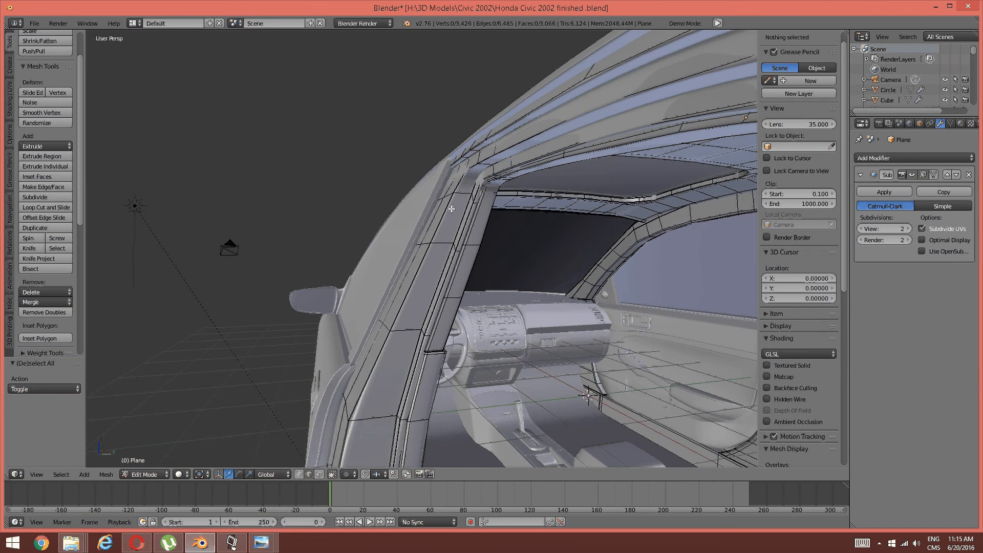
{"action": "middle_click_drag", "start_coordinate": [446, 207], "coordinate": [438, 206]}
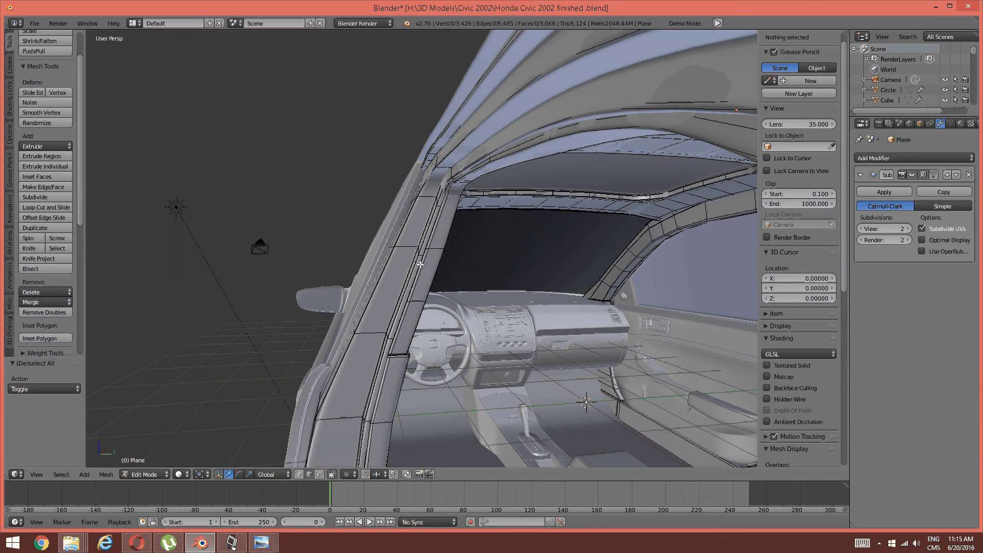
{"action": "middle_click_drag", "start_coordinate": [421, 263], "coordinate": [430, 224]}
{"action": "scroll", "coordinate": [431, 224], "scroll_direction": "up", "scroll_amount": 4}
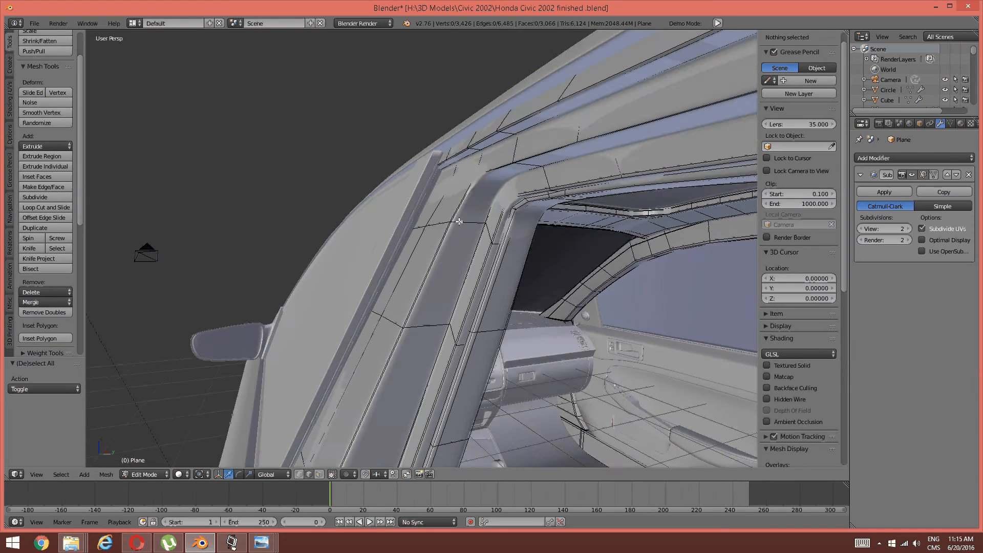
{"action": "right_click", "coordinate": [478, 151], "text": "alt"}
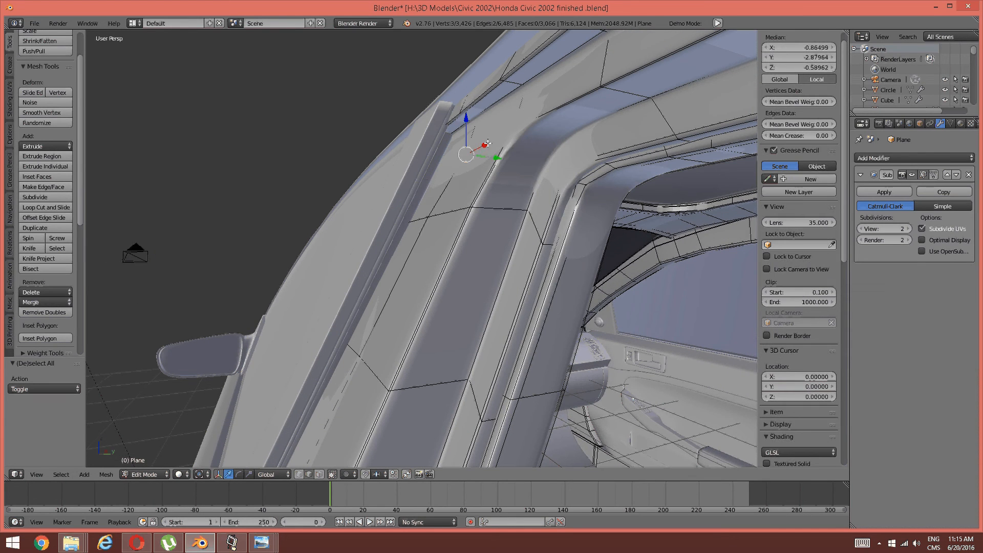
{"action": "key", "text": "z"}
{"action": "left_click", "coordinate": [550, 157]}
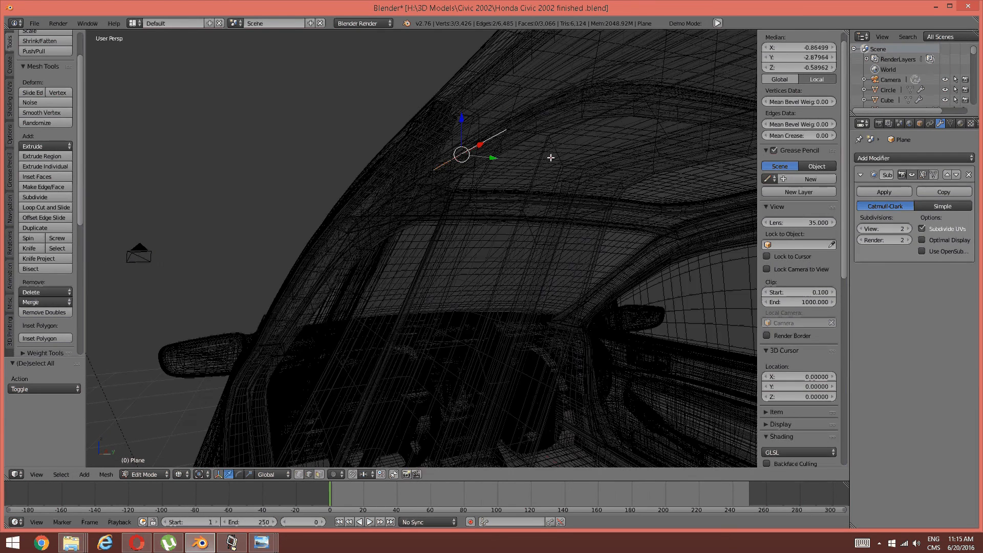
{"action": "middle_click_drag", "start_coordinate": [550, 157], "coordinate": [540, 167]}
{"action": "key", "text": "z"}
{"action": "left_click", "coordinate": [514, 222]}
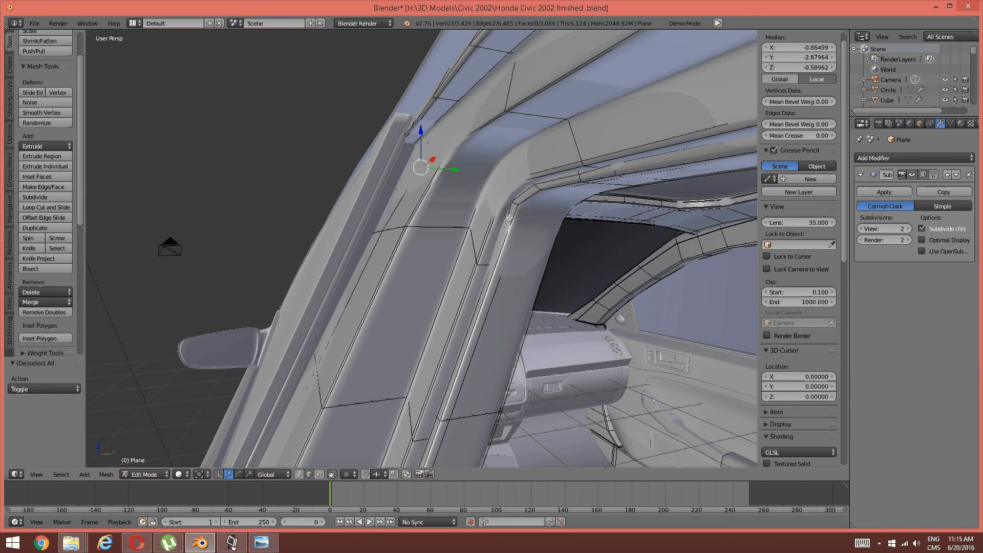
{"action": "middle_click_drag", "start_coordinate": [514, 223], "coordinate": [484, 187]}
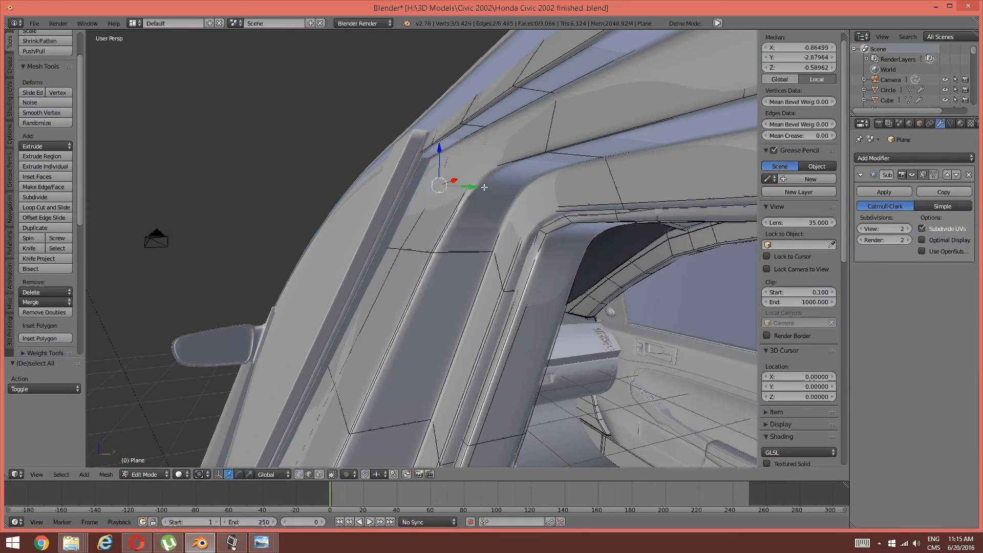
Step: Move the selected upper-corner pillar edges outward along Y by about -0.031
{"action": "key", "text": "g"}
{"action": "key", "text": "y"}
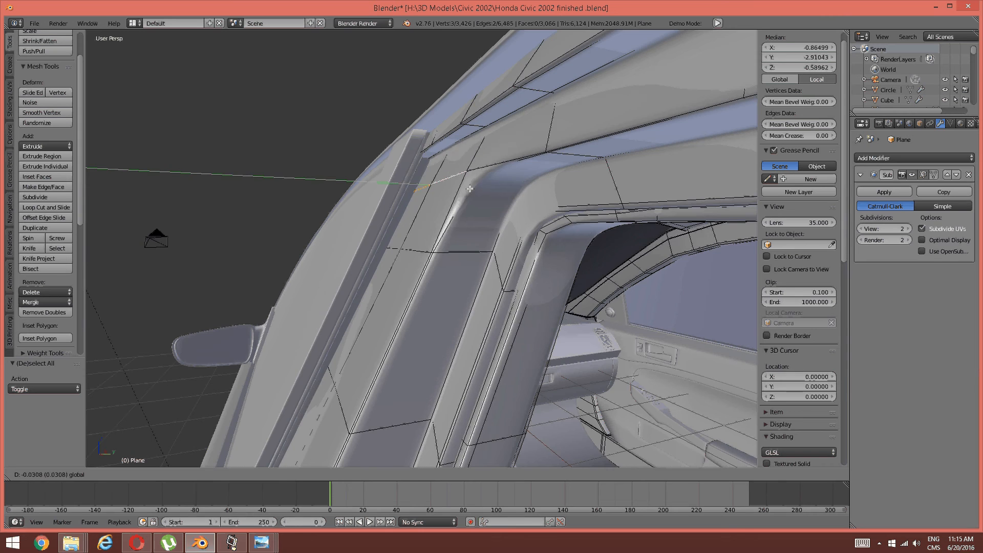
{"action": "left_click", "coordinate": [473, 189]}
Step: Select the loop on the lower part of the centre pillar and deselect its inner part in wireframe, keeping the outer edges
{"action": "middle_click_drag", "start_coordinate": [473, 189], "coordinate": [438, 310]}
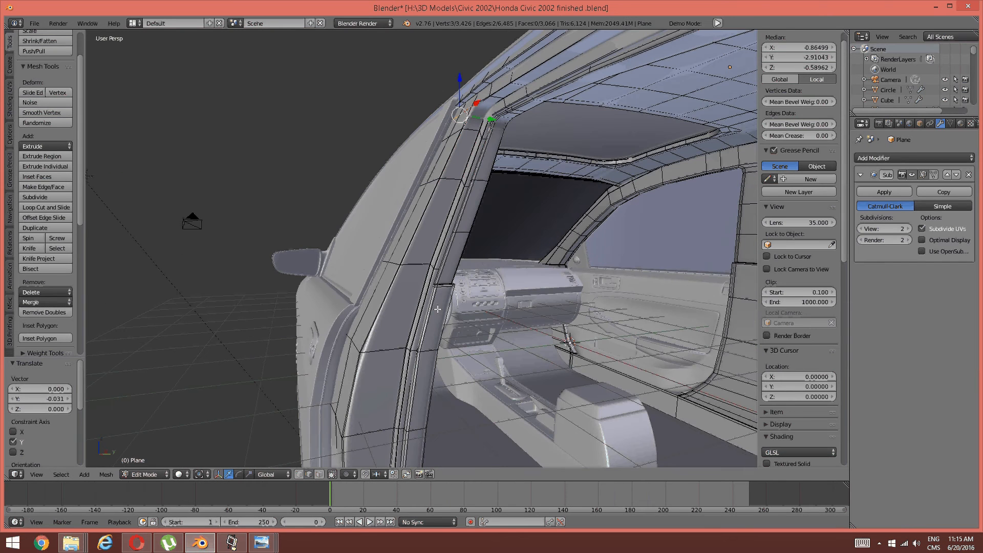
{"action": "middle_click_drag", "start_coordinate": [430, 348], "coordinate": [415, 268]}
{"action": "scroll", "coordinate": [414, 267], "scroll_direction": "up", "scroll_amount": 2}
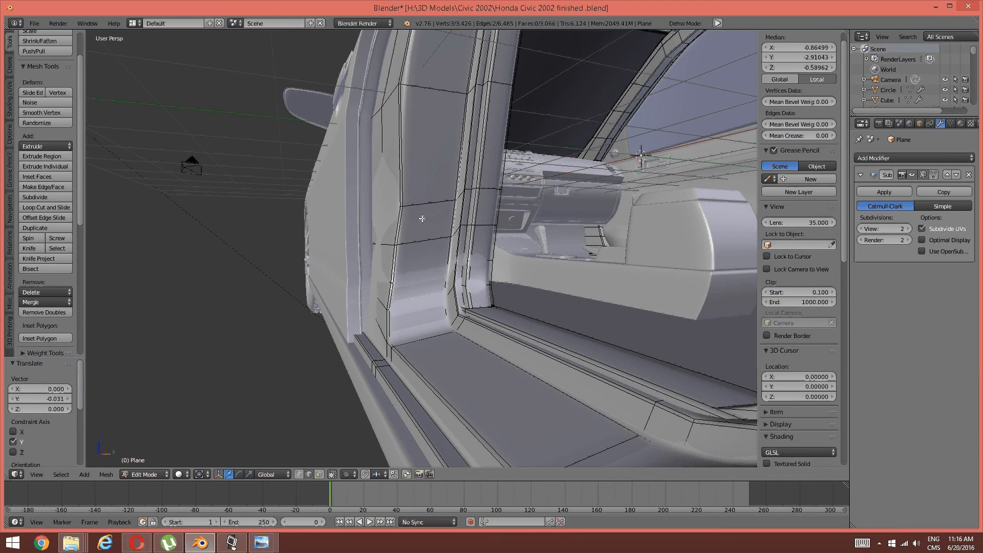
{"action": "key", "text": "a"}
{"action": "right_click", "coordinate": [417, 205], "text": "alt"}
{"action": "middle_click_drag", "start_coordinate": [413, 203], "coordinate": [404, 215]}
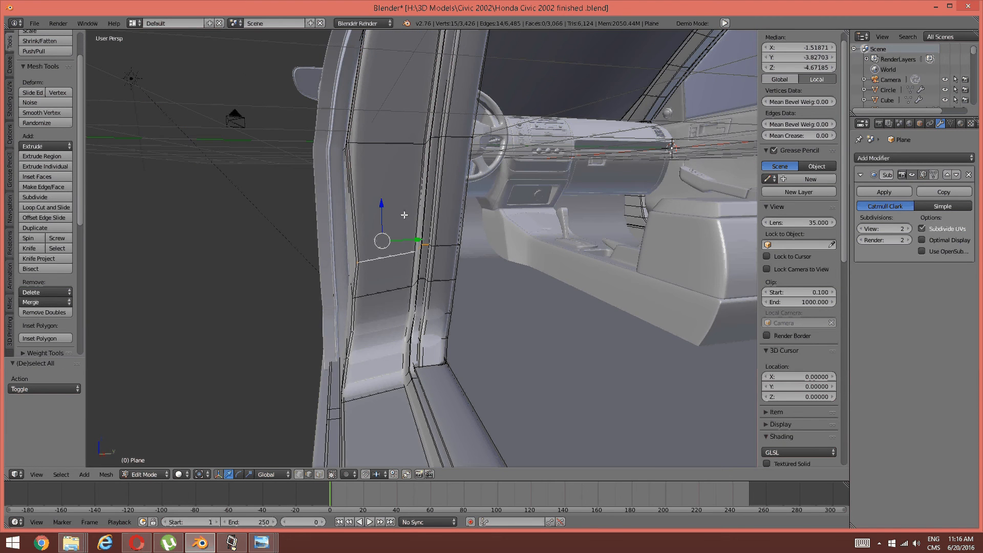
{"action": "key", "text": "z"}
{"action": "left_click", "coordinate": [461, 225]}
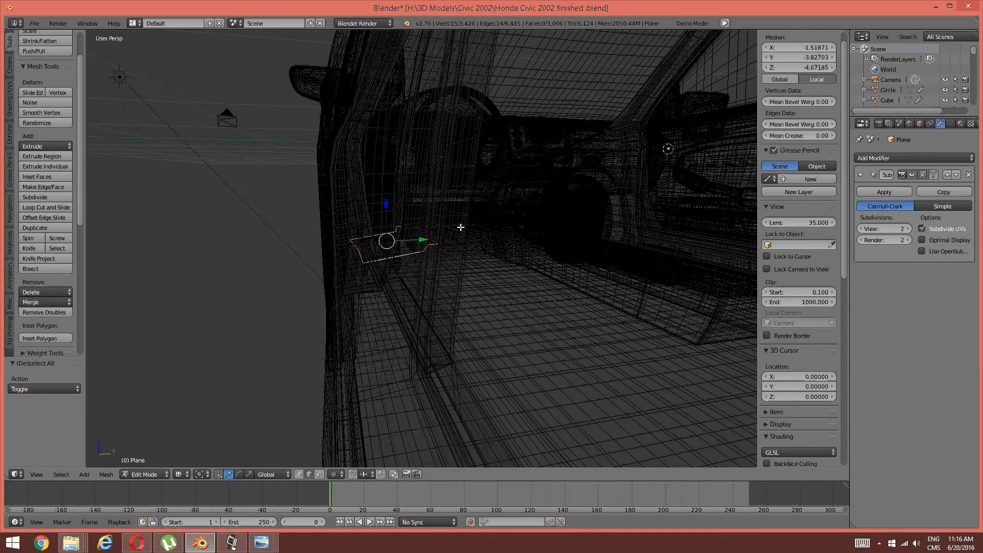
{"action": "key", "text": "c"}
{"action": "middle_click_drag", "start_coordinate": [436, 259], "coordinate": [399, 226]}
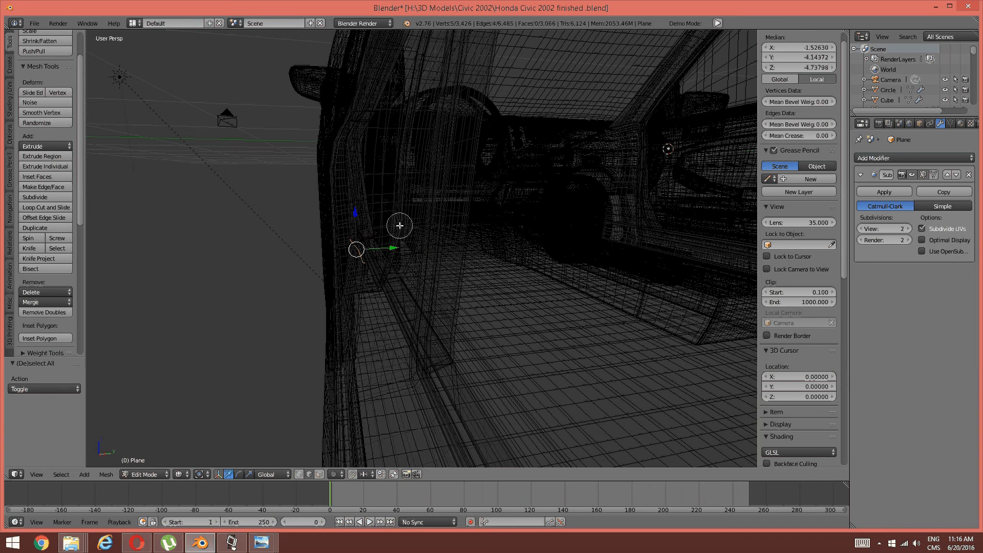
{"action": "key", "text": "Escape"}
{"action": "key", "text": "z"}
{"action": "left_click", "coordinate": [402, 291]}
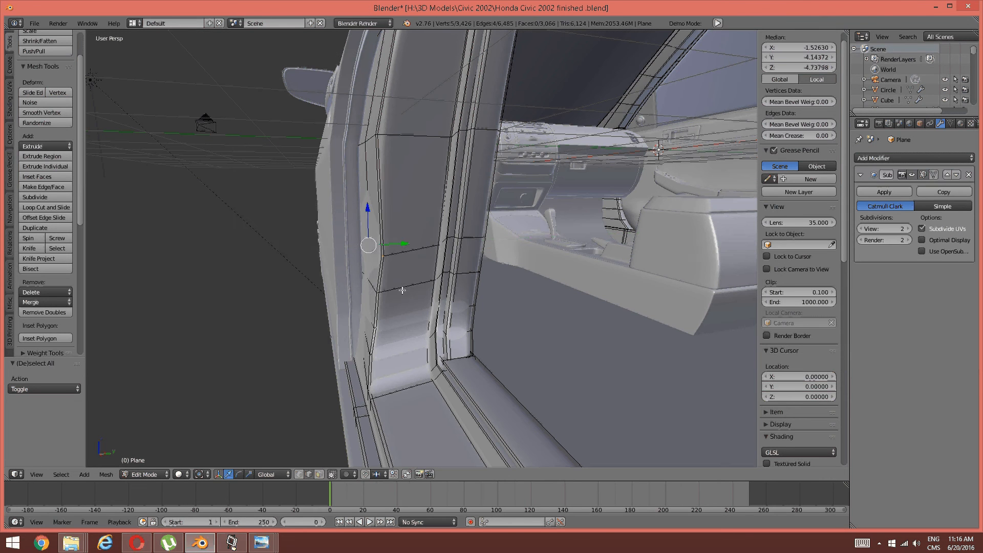
Step: Move the selected lower pillar edges outward along Y by about -0.077
{"action": "key", "text": "g"}
{"action": "key", "text": "y"}
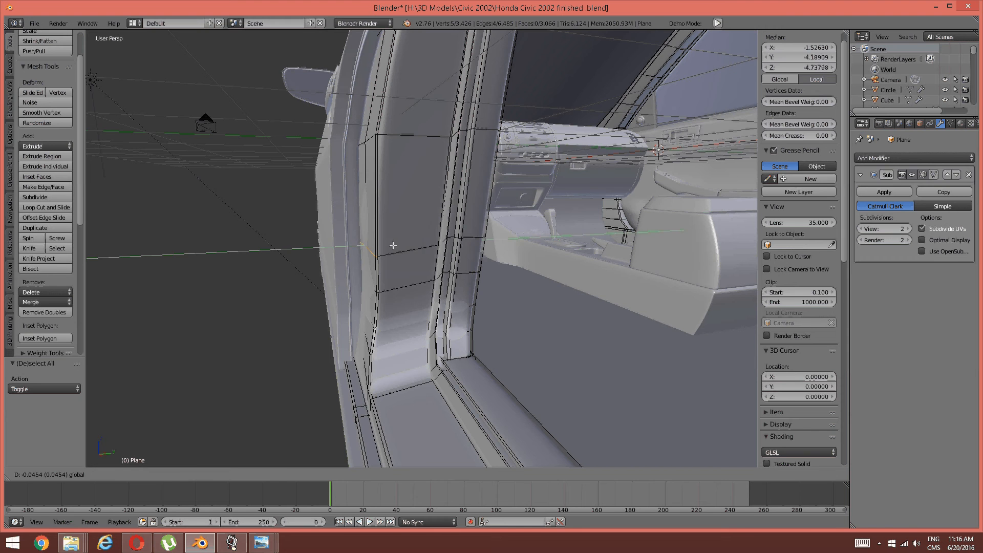
{"action": "left_click", "coordinate": [392, 247]}
{"action": "middle_click_drag", "start_coordinate": [392, 247], "coordinate": [389, 248]}
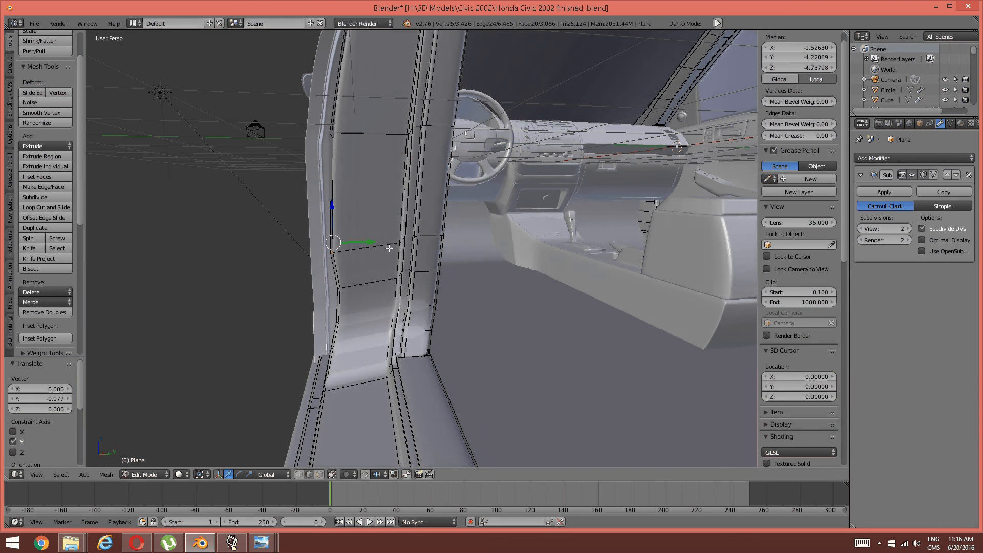
Step: Select only the outer edges of the next loop down on the centre pillar, using wireframe to isolate them
{"action": "key", "text": "a"}
{"action": "right_click", "coordinate": [371, 283], "text": "alt"}
{"action": "mouse_move", "coordinate": [371, 284]}
{"action": "middle_mouse_down"}
{"action": "mouse_move", "coordinate": [392, 293]}
{"action": "mouse_move", "coordinate": [368, 277]}
{"action": "middle_mouse_up"}
{"action": "key", "text": "z"}
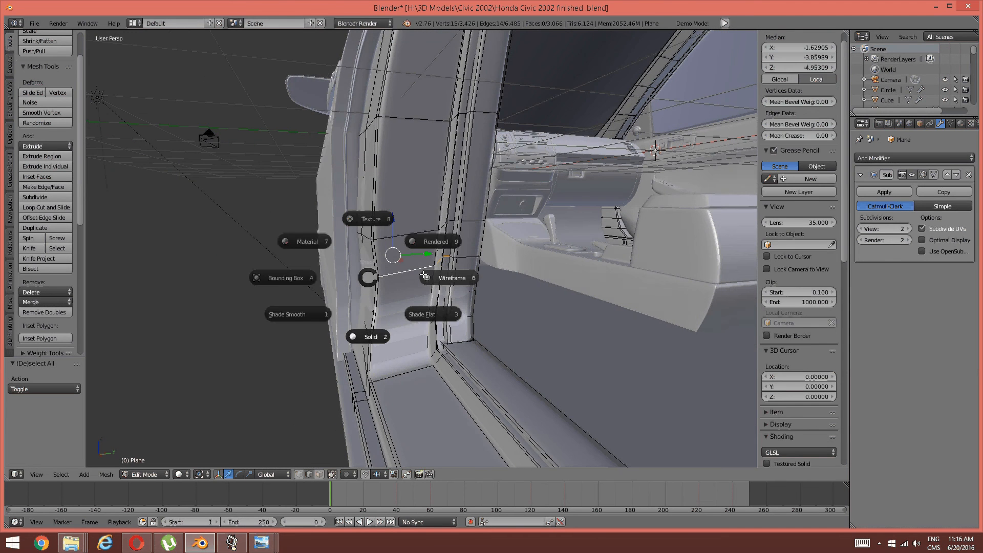
{"action": "left_click", "coordinate": [453, 273]}
{"action": "key", "text": "c"}
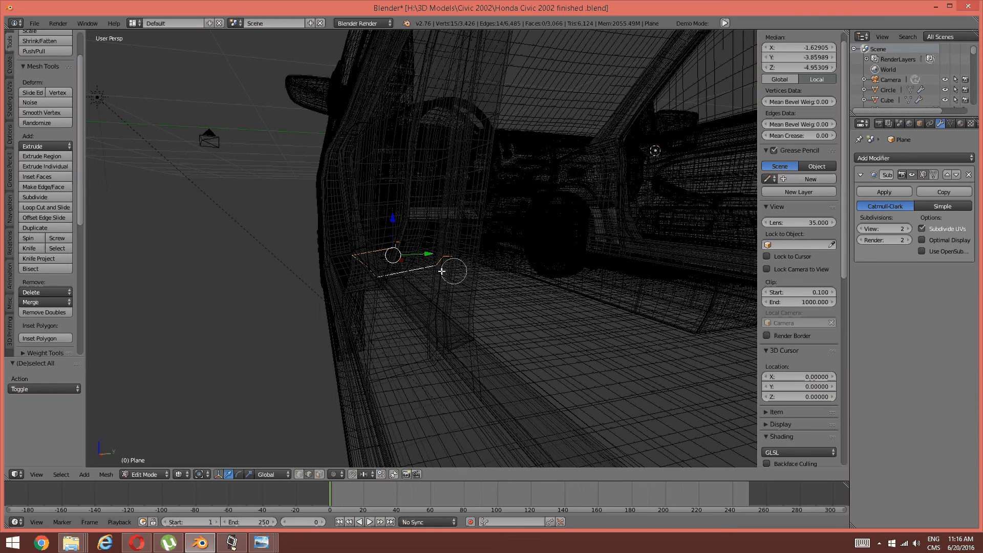
{"action": "mouse_move", "coordinate": [441, 270]}
{"action": "middle_mouse_down"}
{"action": "mouse_move", "coordinate": [404, 239]}
{"action": "mouse_move", "coordinate": [433, 262]}
{"action": "middle_mouse_up"}
{"action": "right_click", "coordinate": [435, 255]}
{"action": "key", "text": "z"}
{"action": "left_click", "coordinate": [411, 302]}
Step: Move these outer edges slightly outward along Y to line up with the loop above
{"action": "middle_click_drag", "start_coordinate": [411, 302], "coordinate": [418, 301]}
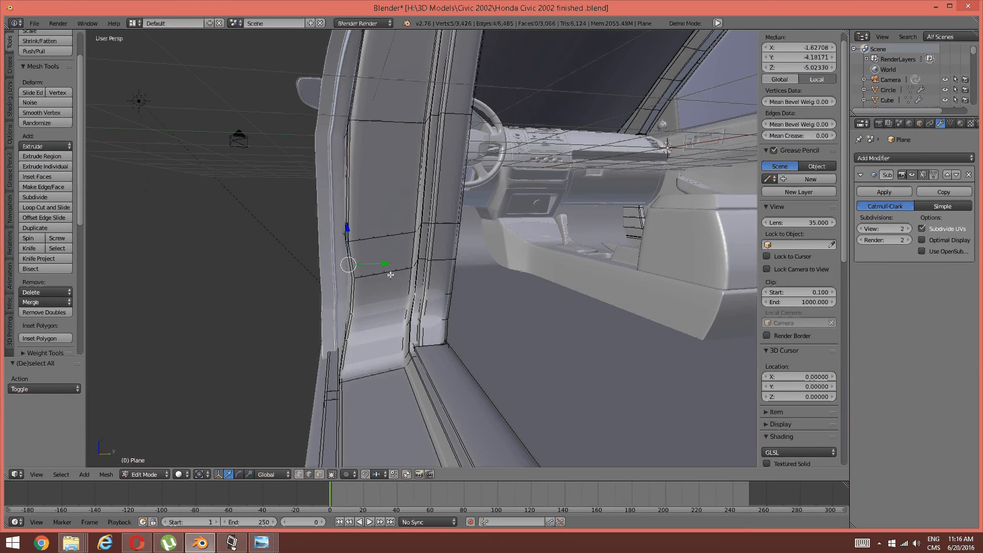
{"action": "left_click_drag", "start_coordinate": [382, 263], "coordinate": [378, 264]}
{"action": "middle_click_drag", "start_coordinate": [378, 264], "coordinate": [380, 265]}
Step: Select the loop just above the pillar's base and deselect its inner part in wireframe, leaving only the outer edges
{"action": "key", "text": "a"}
{"action": "right_click", "coordinate": [385, 306], "text": "alt"}
{"action": "key", "text": "ctrl+e"}
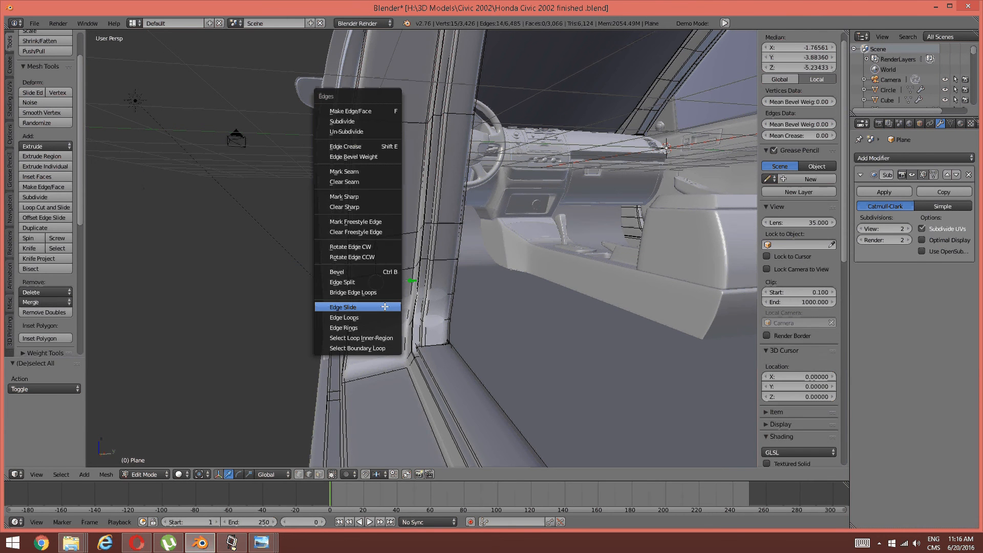
{"action": "key", "text": "Escape"}
{"action": "key", "text": "z"}
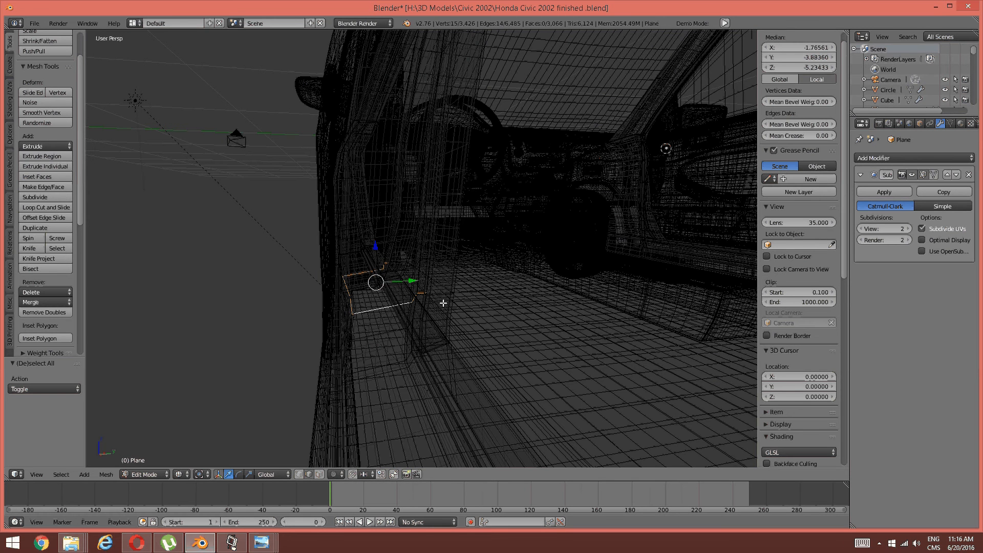
{"action": "key", "text": "c"}
{"action": "mouse_move", "coordinate": [432, 309]}
{"action": "middle_mouse_down"}
{"action": "mouse_move", "coordinate": [426, 288]}
{"action": "mouse_move", "coordinate": [387, 270]}
{"action": "mouse_move", "coordinate": [388, 259]}
{"action": "middle_mouse_up"}
{"action": "key", "text": "Escape"}
{"action": "key", "text": "z"}
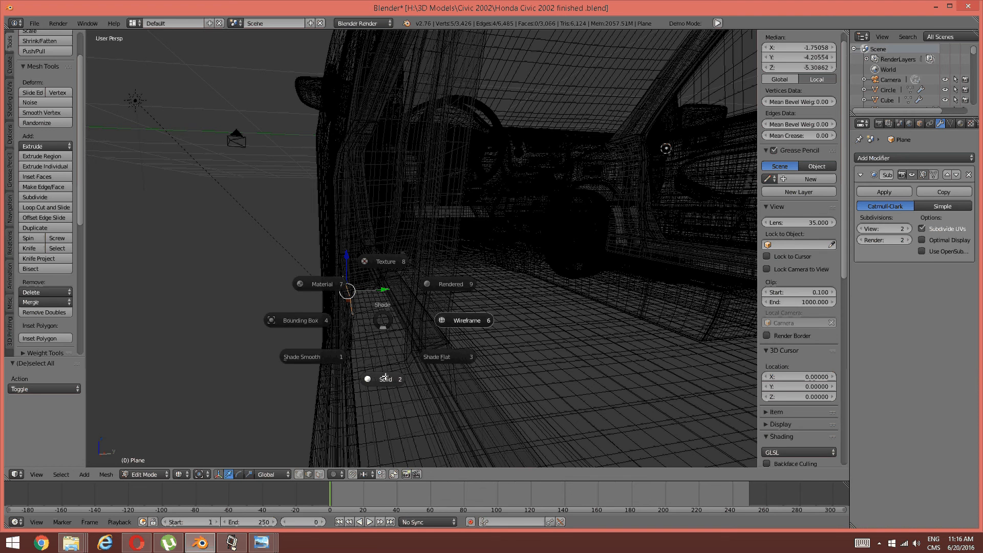
{"action": "left_click", "coordinate": [385, 379]}
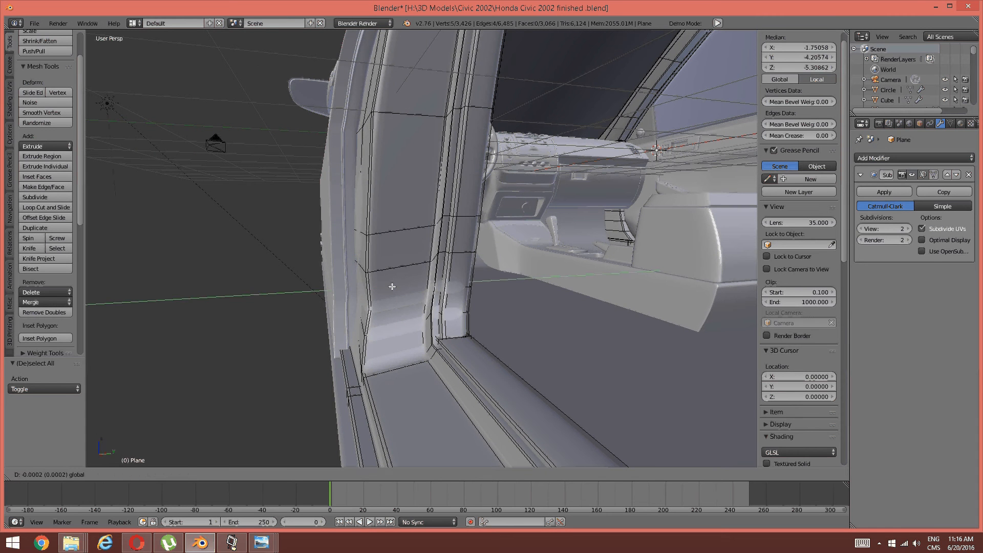
Step: Finish adjusting the outer edges above the pillar's base along Y and clear the selection
{"action": "key", "text": "a"}
{"action": "scroll", "coordinate": [392, 286], "scroll_direction": "down", "scroll_amount": 5}
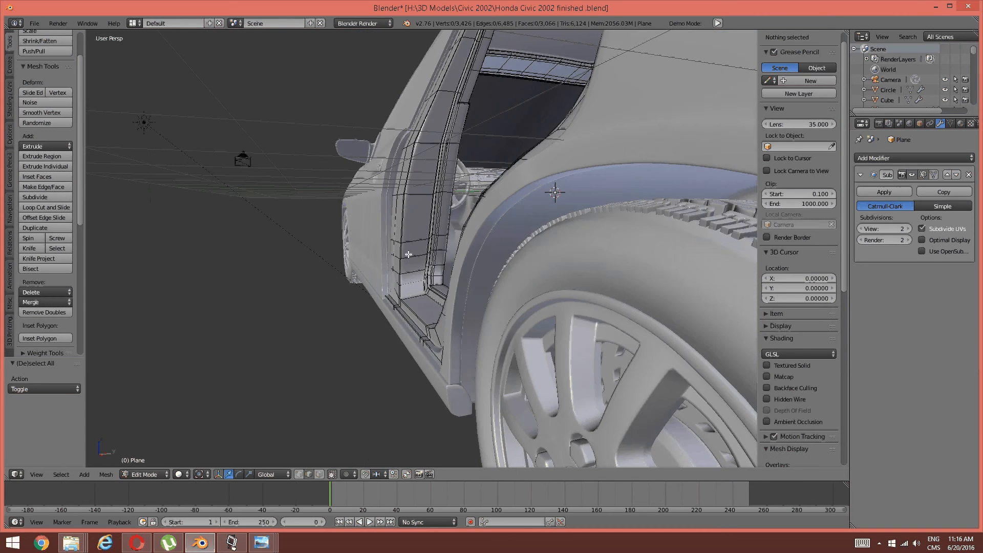
{"action": "middle_click_drag", "start_coordinate": [428, 189], "coordinate": [463, 175]}
{"action": "middle_click_drag", "start_coordinate": [540, 199], "coordinate": [471, 271]}
{"action": "middle_click_drag", "start_coordinate": [475, 277], "coordinate": [479, 280]}
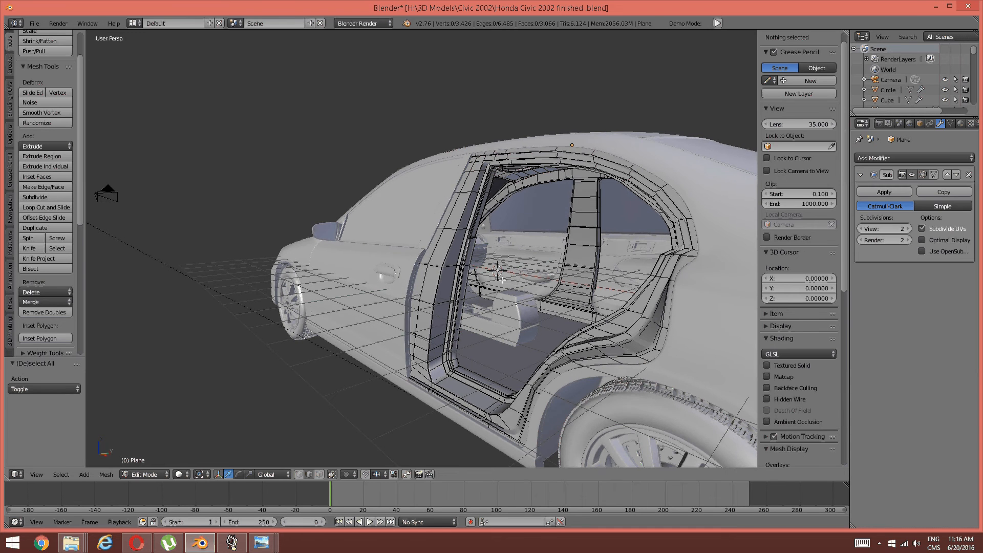
{"action": "right_click", "coordinate": [434, 314]}
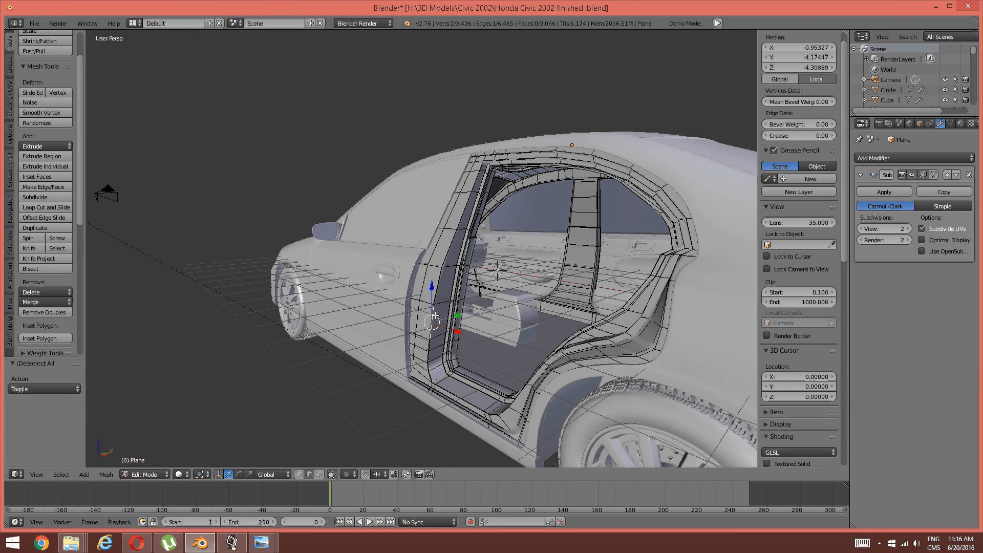
{"action": "key", "text": "ctrl+l"}
{"action": "key", "text": "a"}
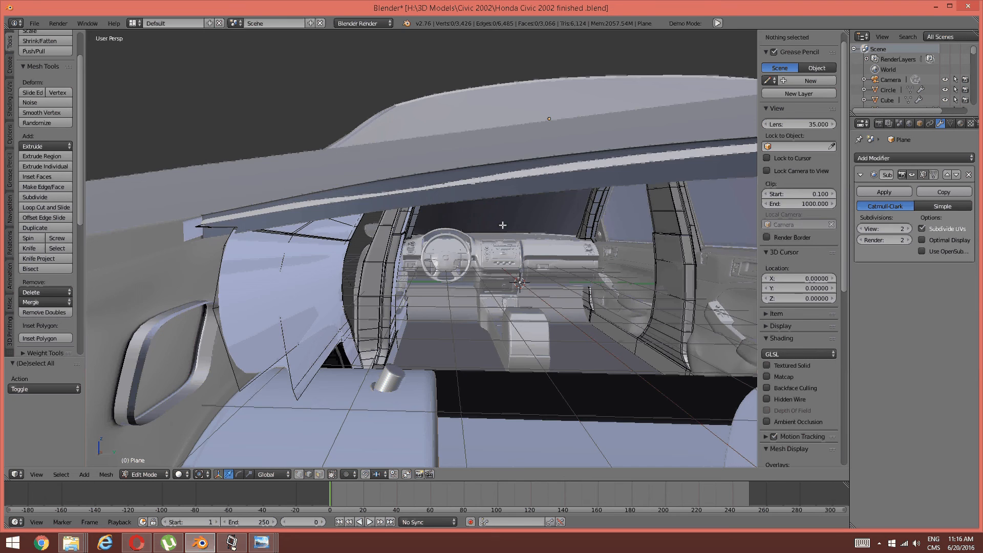
Step: Select all geometry linked to the door frame on the opposite side of the car and delete its faces
{"action": "middle_click_drag", "start_coordinate": [502, 225], "coordinate": [645, 232]}
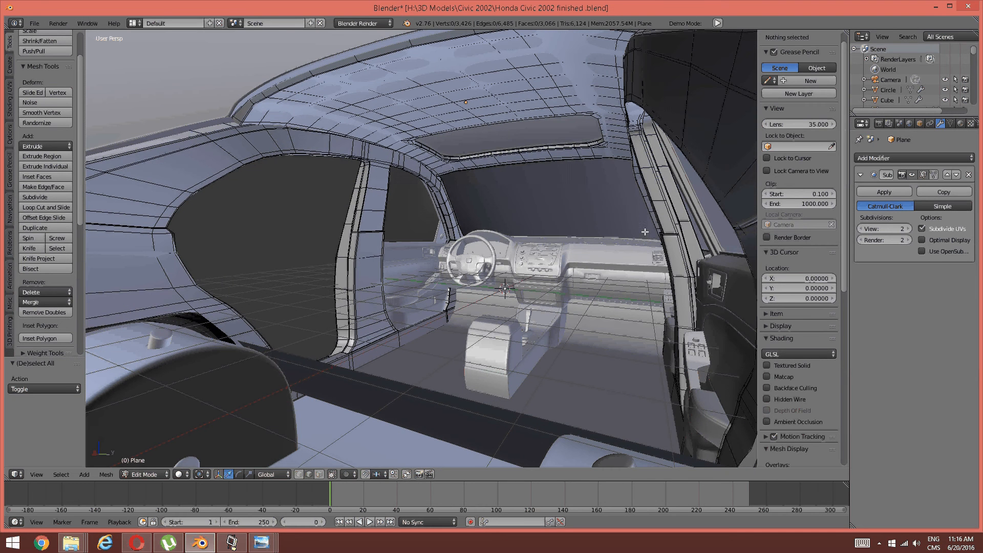
{"action": "right_click", "coordinate": [686, 249]}
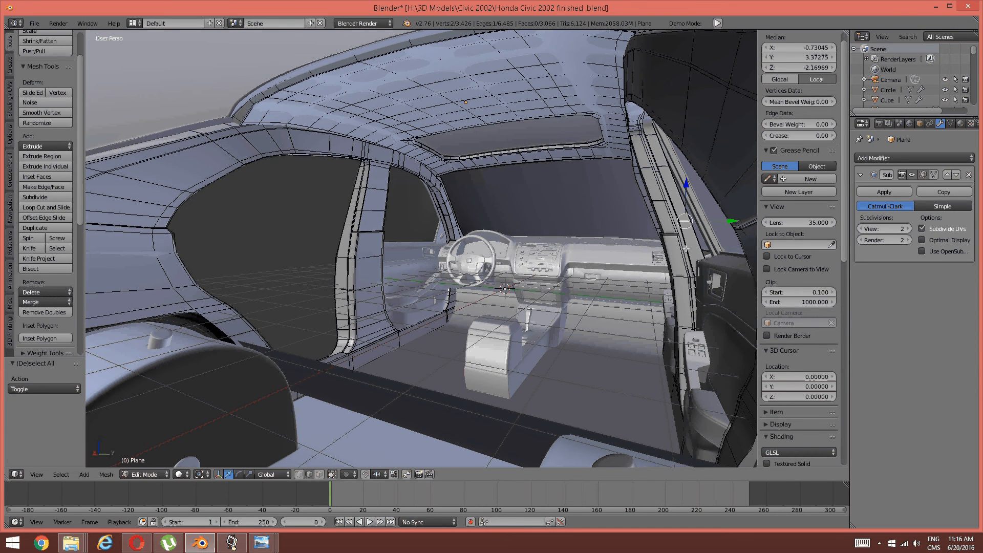
{"action": "key", "text": "ctrl+l"}
{"action": "key", "text": "x"}
{"action": "left_click", "coordinate": [661, 254]}
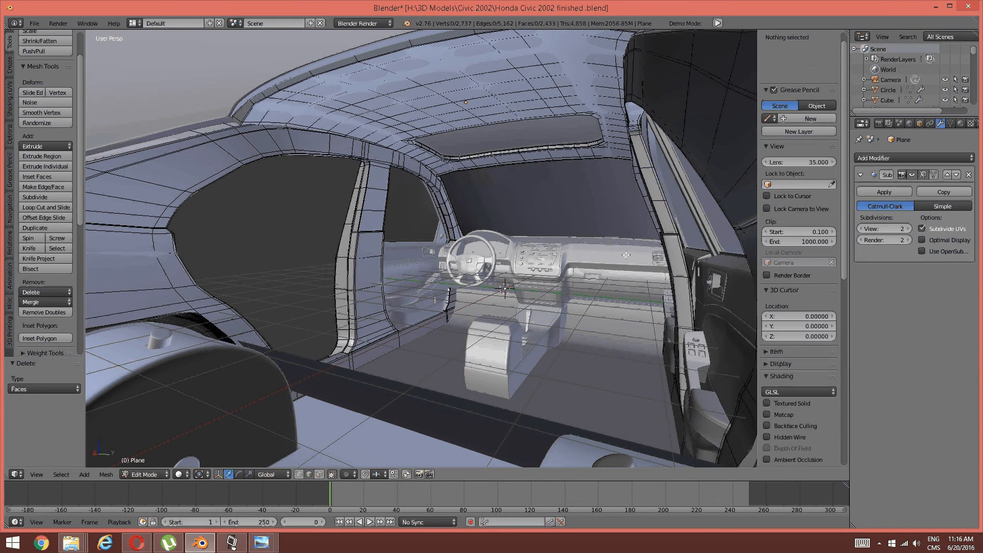
Step: Select the entire reshaped rear door frame on the near side as linked geometry
{"action": "middle_click_drag", "start_coordinate": [626, 255], "coordinate": [720, 264]}
{"action": "scroll", "coordinate": [720, 264], "scroll_direction": "down", "scroll_amount": 3}
{"action": "scroll", "coordinate": [563, 276], "scroll_direction": "up", "scroll_amount": 3}
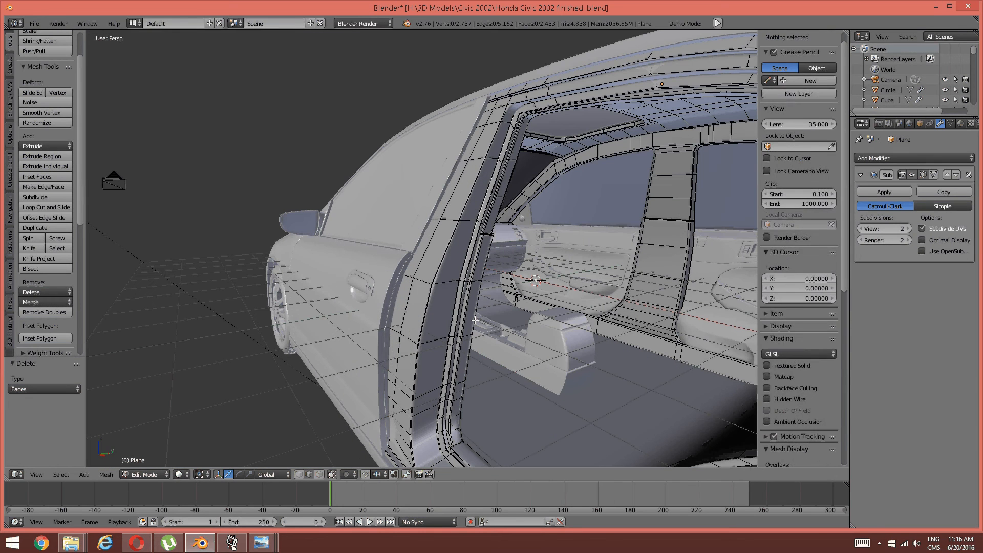
{"action": "right_click", "coordinate": [421, 292]}
{"action": "key", "text": "ctrl+l"}
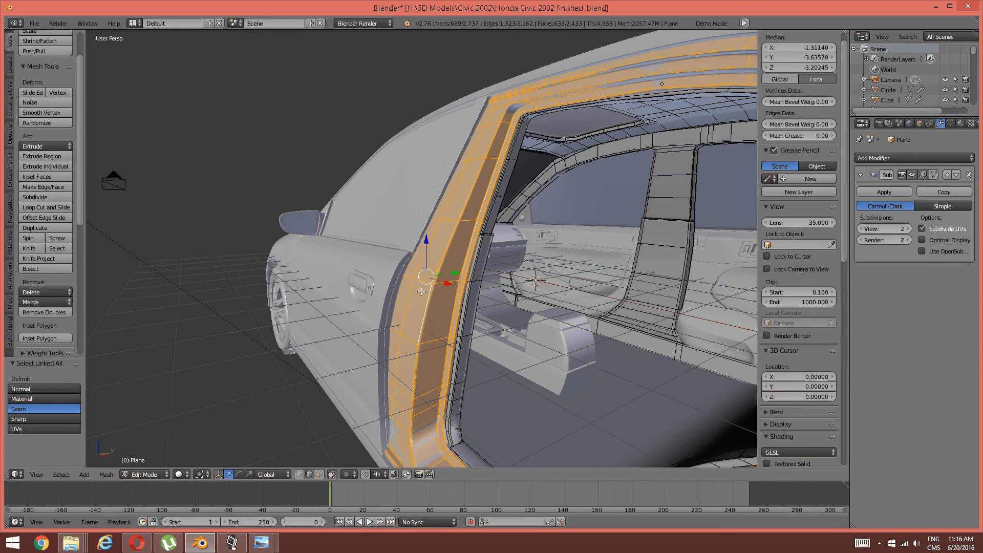
{"action": "middle_click_drag", "start_coordinate": [422, 292], "coordinate": [449, 206]}
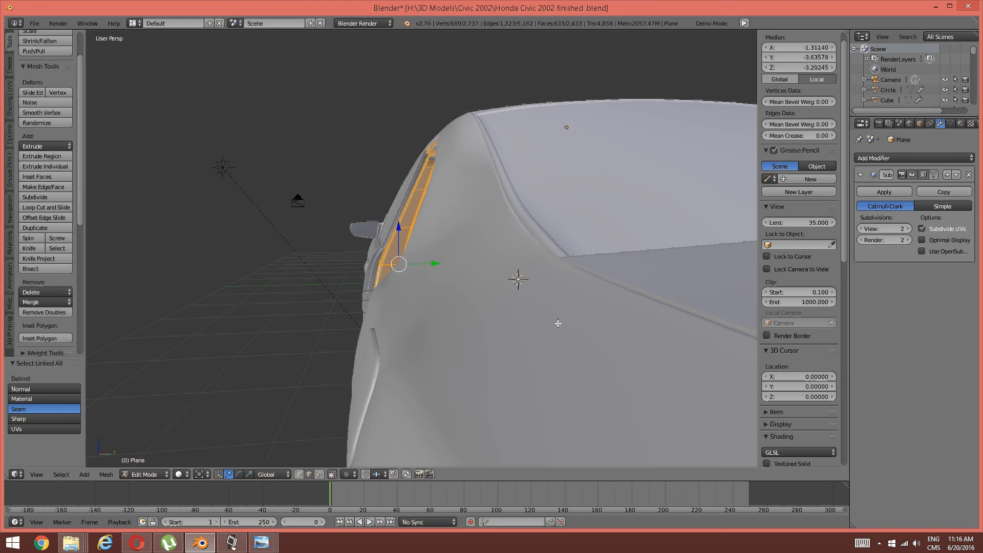
{"action": "mouse_move", "coordinate": [466, 331]}
{"action": "middle_mouse_down"}
{"action": "mouse_move", "coordinate": [417, 345]}
{"action": "mouse_move", "coordinate": [408, 305]}
{"action": "mouse_move", "coordinate": [447, 306]}
{"action": "mouse_move", "coordinate": [456, 321]}
{"action": "middle_mouse_up"}
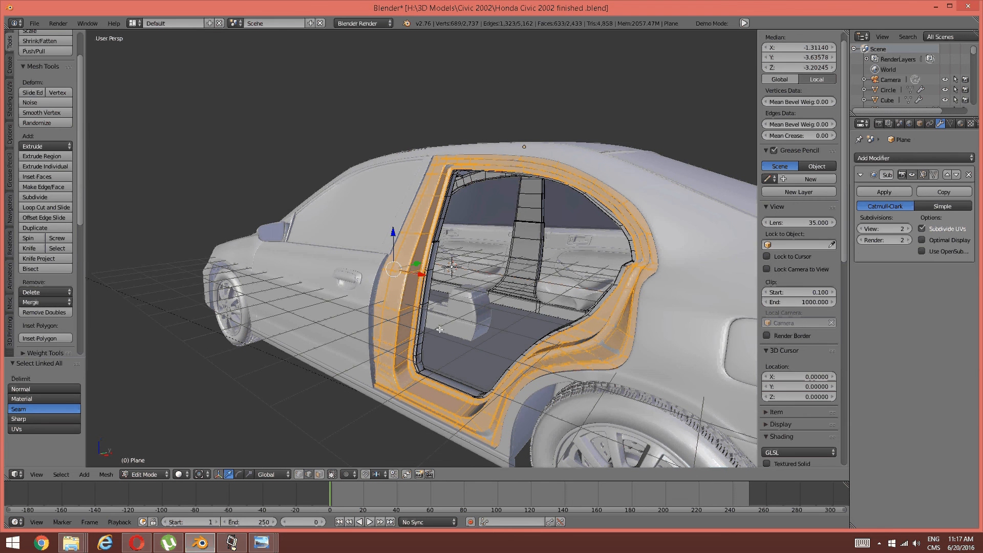
Step: Select the linked geometry of both centre pillars' inner parts and snap the 3D cursor to the selection
{"action": "left_click", "coordinate": [199, 474]}
{"action": "middle_click_drag", "start_coordinate": [414, 353], "coordinate": [376, 339]}
{"action": "key", "text": "a"}
{"action": "right_click", "coordinate": [536, 257]}
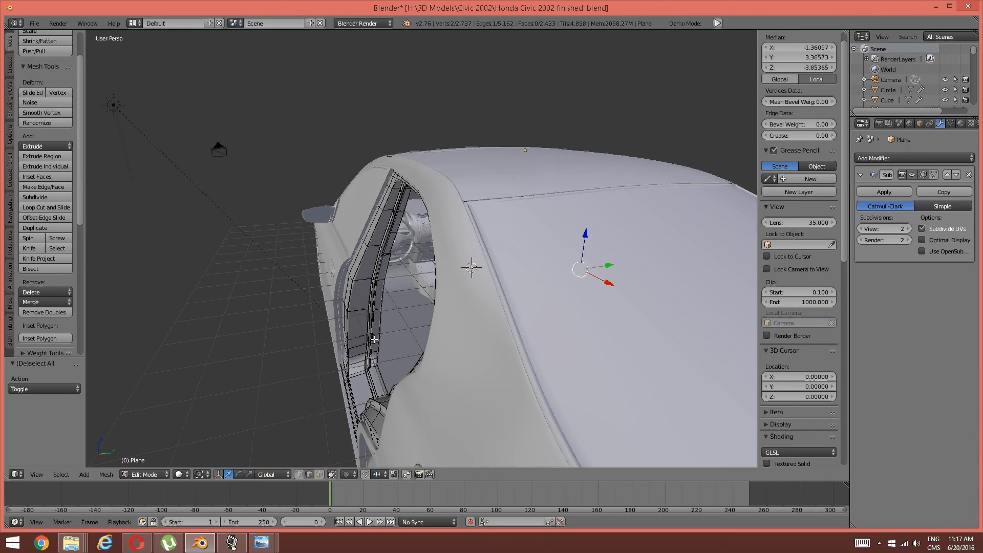
{"action": "right_click", "coordinate": [376, 338], "text": "shift"}
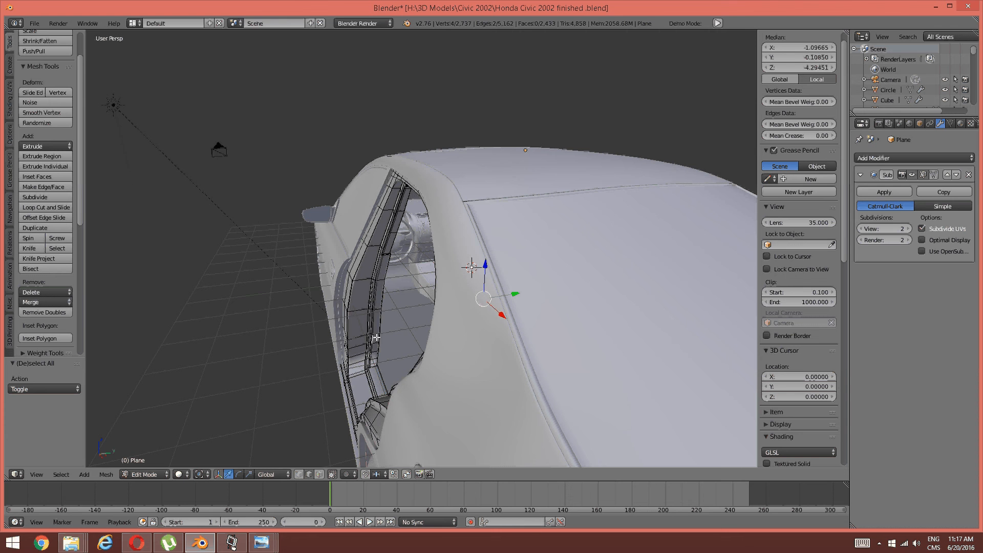
{"action": "key", "text": "ctrl+l"}
{"action": "key", "text": "shift+s"}
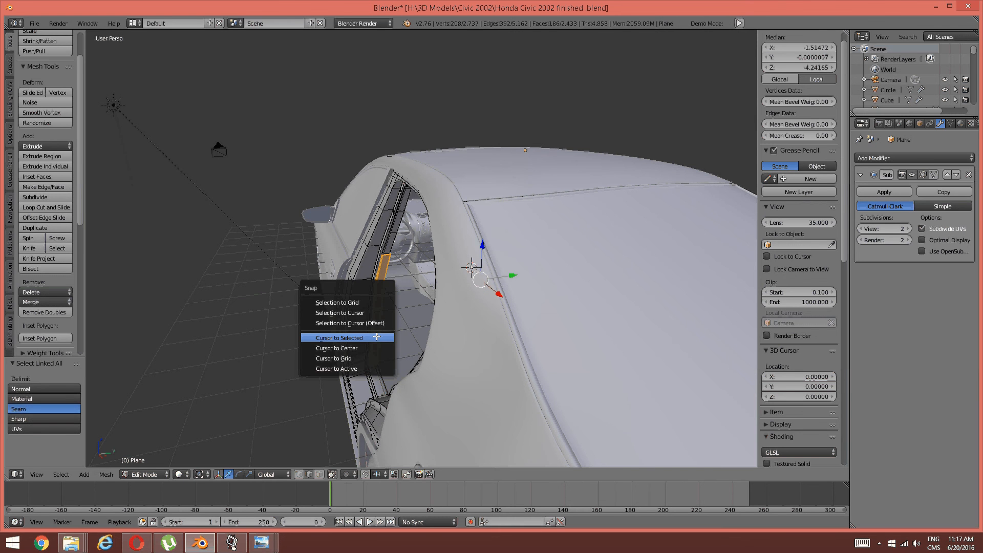
{"action": "left_click", "coordinate": [377, 337]}
Step: Select all geometry linked to the near-side rear door frame and duplicate it in place
{"action": "middle_click_drag", "start_coordinate": [375, 339], "coordinate": [437, 316]}
{"action": "right_click", "coordinate": [390, 324]}
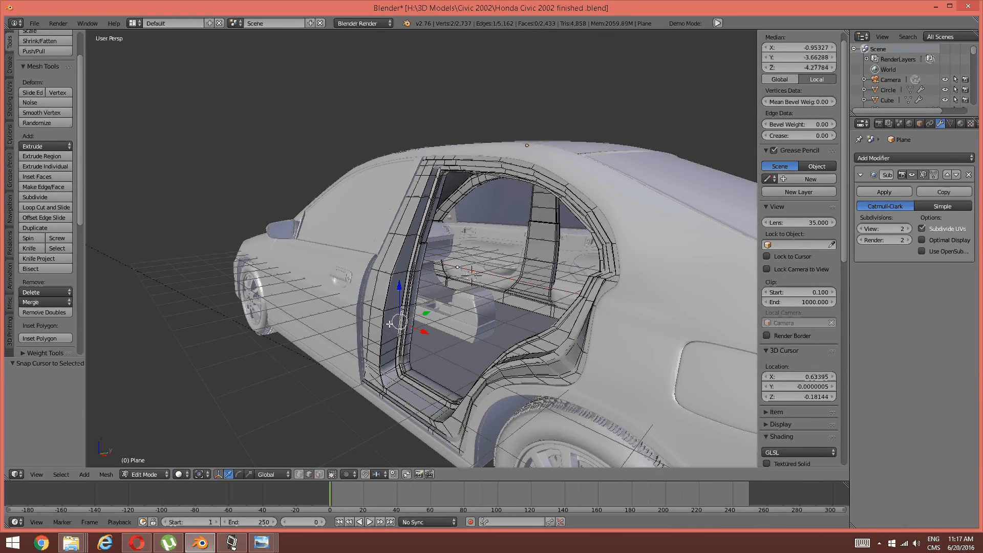
{"action": "right_click", "coordinate": [388, 307]}
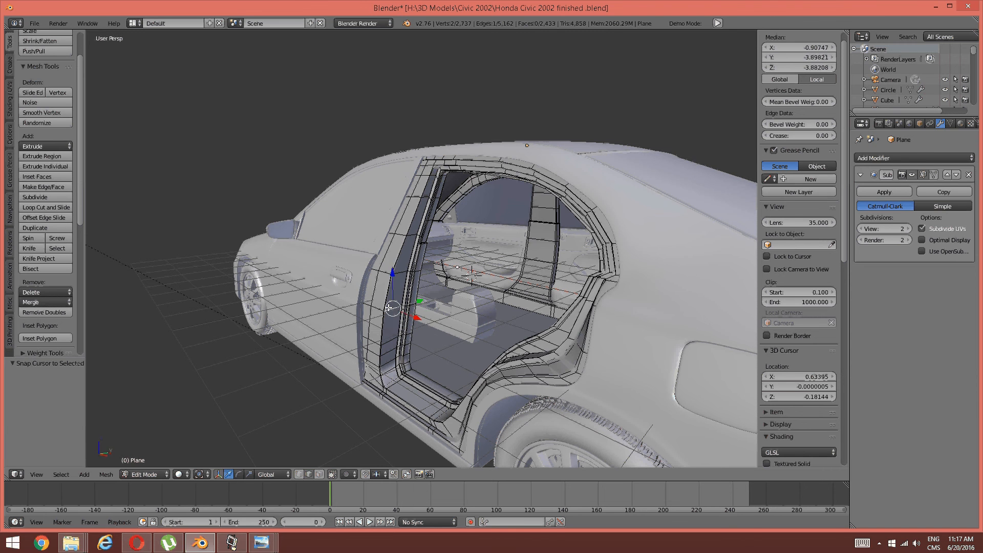
{"action": "key", "text": "ctrl+l"}
{"action": "key", "text": "shift+d"}
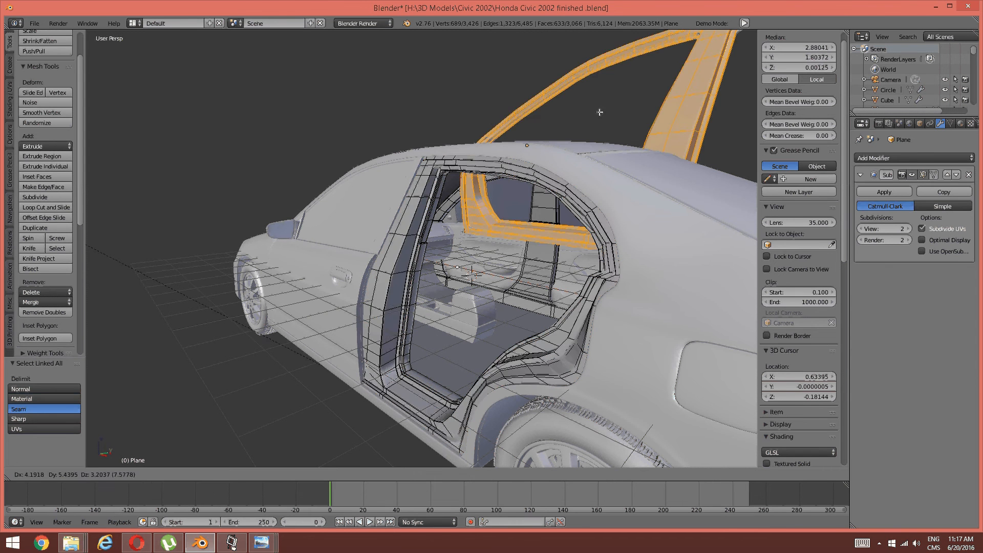
{"action": "key", "text": "Escape"}
Step: Mirror the duplicated door frame along global Y about the 3D cursor and recalculate its normals outward
{"action": "left_click", "coordinate": [205, 475]}
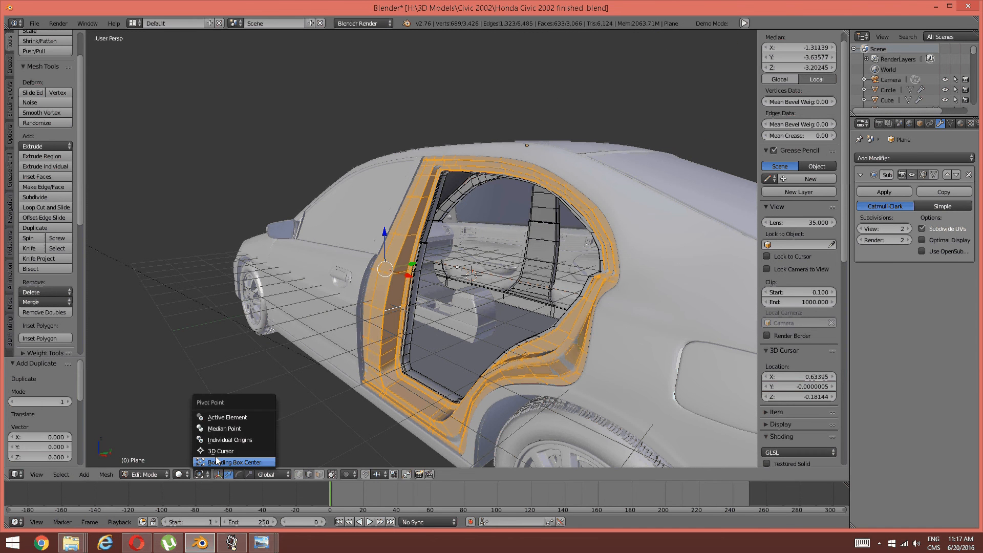
{"action": "left_click", "coordinate": [220, 452]}
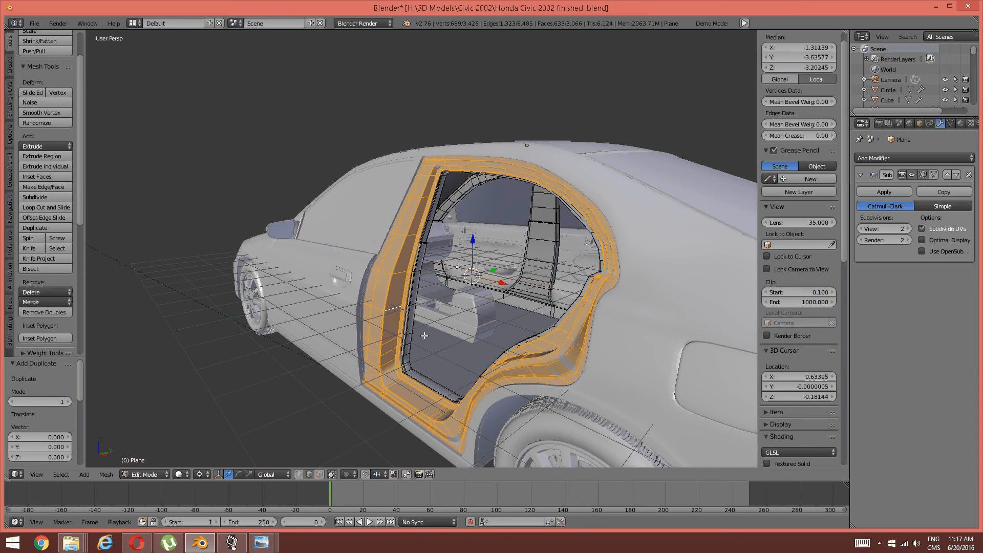
{"action": "key", "text": "ctrl+m"}
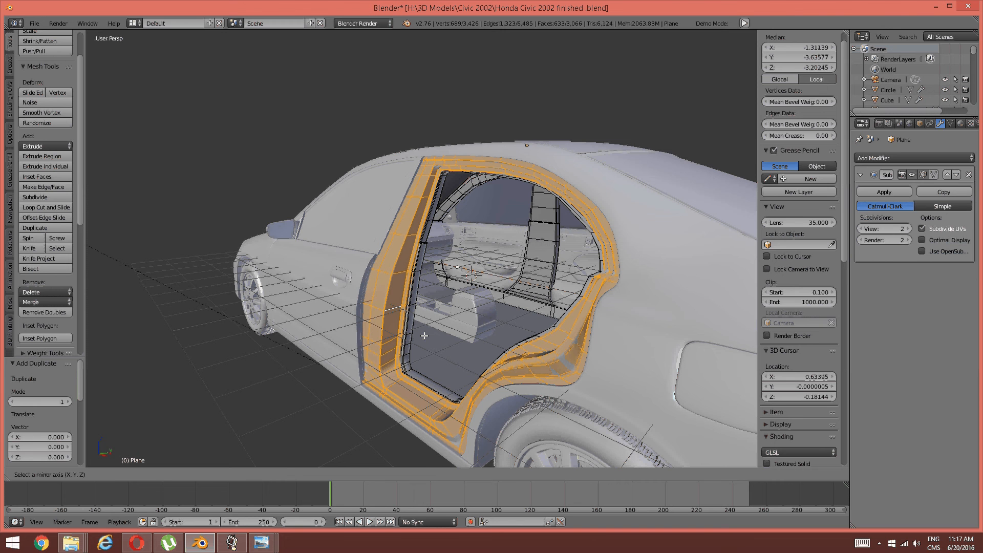
{"action": "key", "text": "y"}
{"action": "key", "text": "Return"}
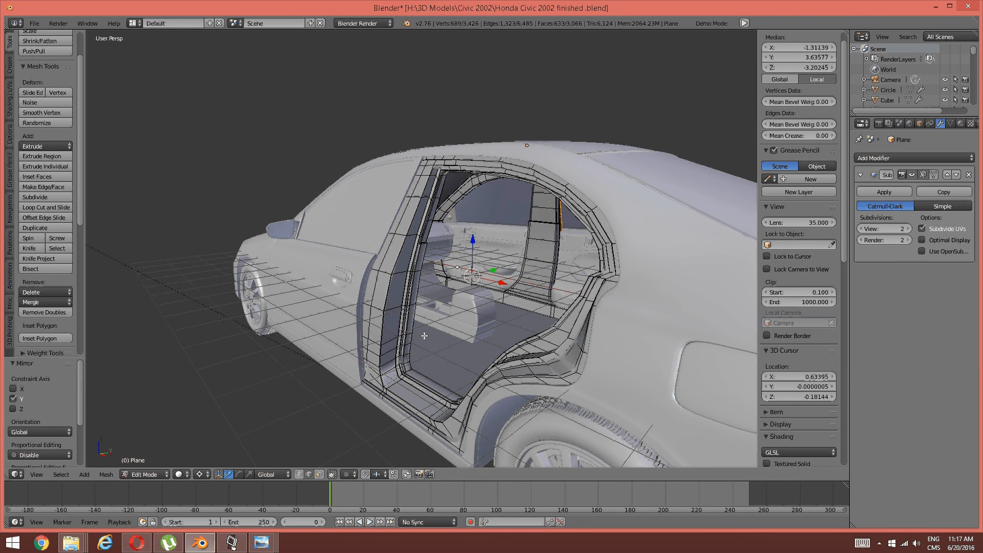
{"action": "key", "text": "ctrl+n"}
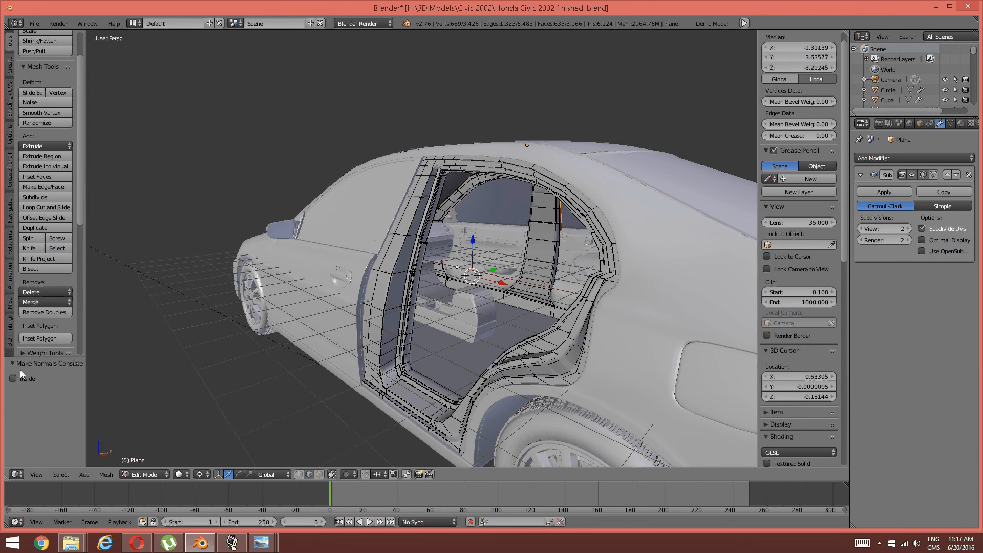
{"action": "key", "text": "a"}
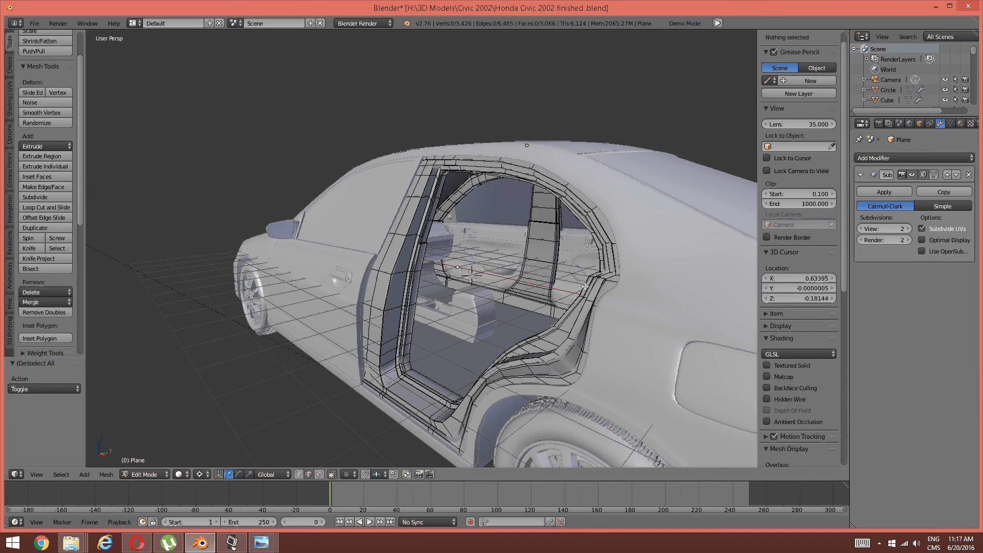
Step: Leave mesh editing of the door frames and return to Object Mode
{"action": "middle_click_drag", "start_coordinate": [461, 287], "coordinate": [212, 291]}
{"action": "scroll", "coordinate": [470, 282], "scroll_direction": "up", "scroll_amount": 4}
{"action": "scroll", "coordinate": [572, 268], "scroll_direction": "down", "scroll_amount": 1}
{"action": "scroll", "coordinate": [573, 268], "scroll_direction": "up", "scroll_amount": 1}
{"action": "scroll", "coordinate": [215, 290], "scroll_direction": "down", "scroll_amount": 2}
{"action": "scroll", "coordinate": [392, 275], "scroll_direction": "down", "scroll_amount": 2}
{"action": "key", "text": "Tab"}
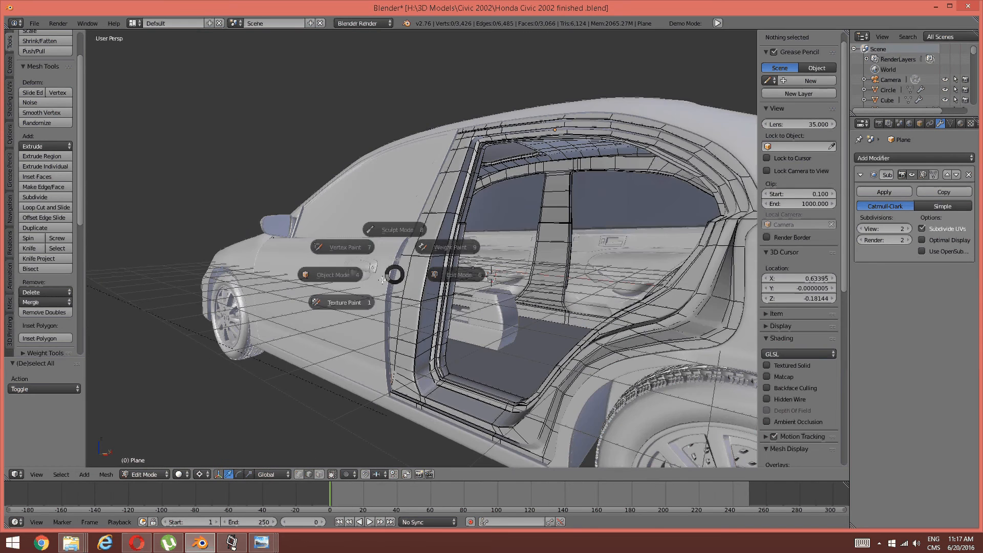
{"action": "left_click", "coordinate": [313, 274]}
Step: Reveal all hidden car parts and clear the object selection
{"action": "scroll", "coordinate": [451, 251], "scroll_direction": "up", "scroll_amount": 8}
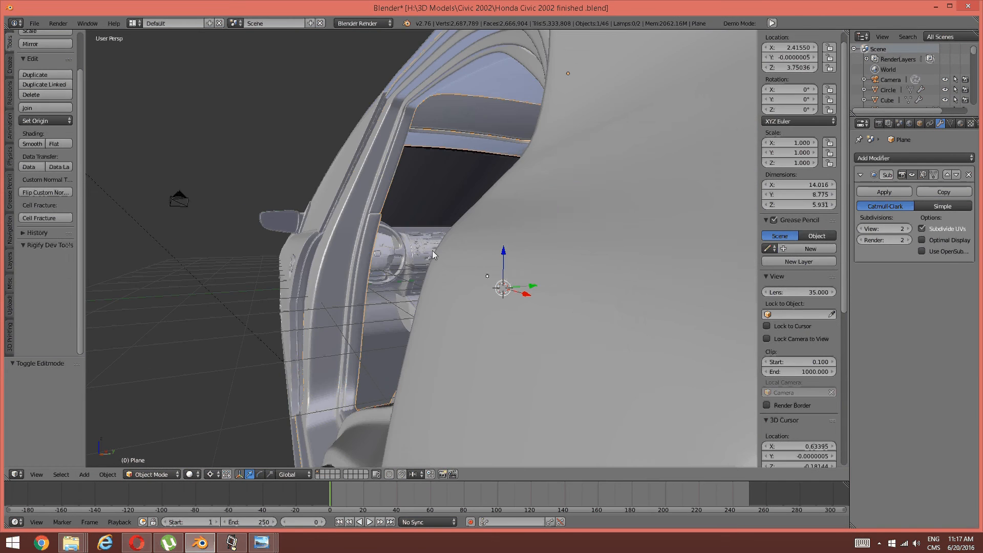
{"action": "middle_click_drag", "start_coordinate": [432, 251], "coordinate": [466, 280]}
{"action": "scroll", "coordinate": [411, 281], "scroll_direction": "up", "scroll_amount": 4}
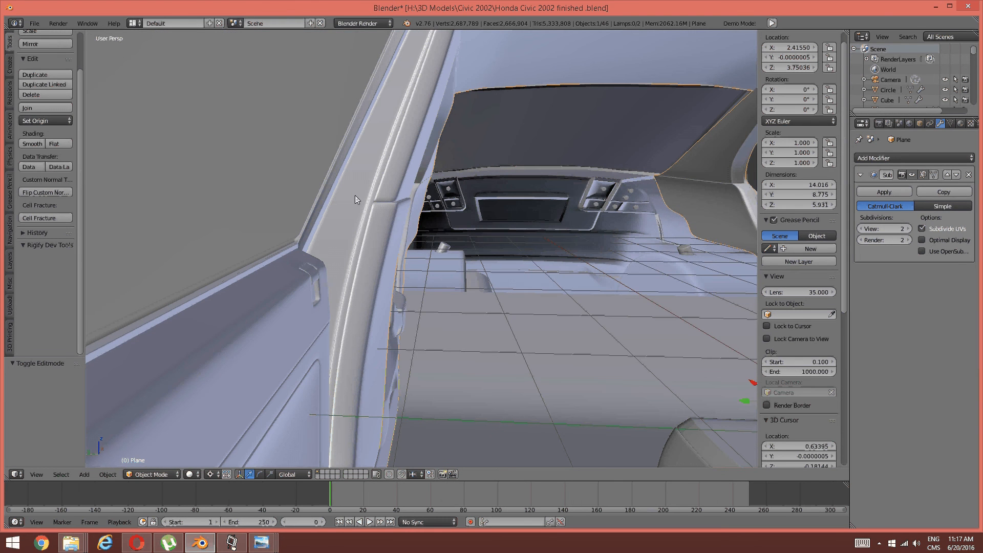
{"action": "middle_click_drag", "start_coordinate": [356, 199], "coordinate": [434, 308]}
{"action": "middle_click_drag", "start_coordinate": [457, 275], "coordinate": [549, 291]}
{"action": "scroll", "coordinate": [512, 274], "scroll_direction": "down", "scroll_amount": 6}
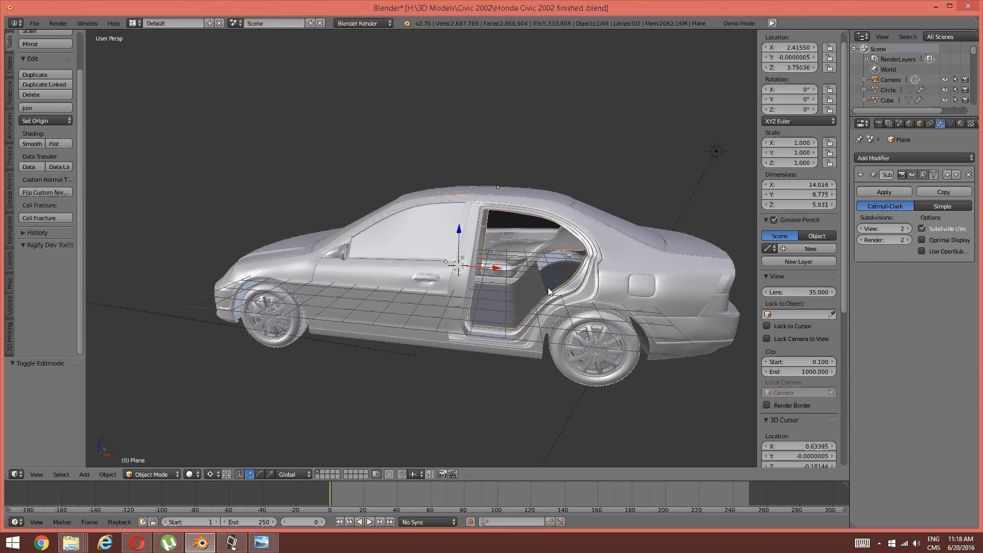
{"action": "key", "text": "alt+h"}
{"action": "key", "text": "a"}
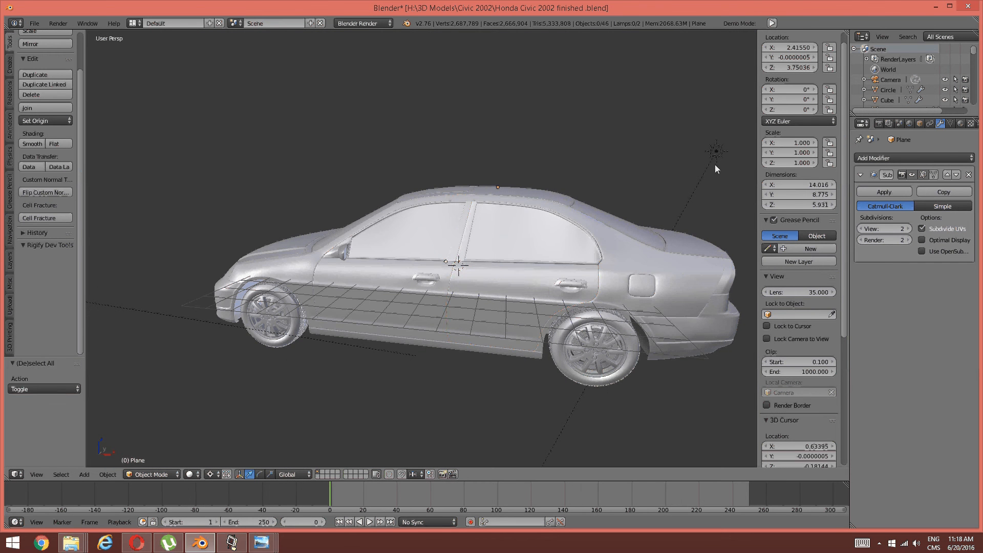
Step: Examine the door panels, armrest switches and centre pillars on both sides from inside the cabin
{"action": "scroll", "coordinate": [720, 195], "scroll_direction": "up", "scroll_amount": 6}
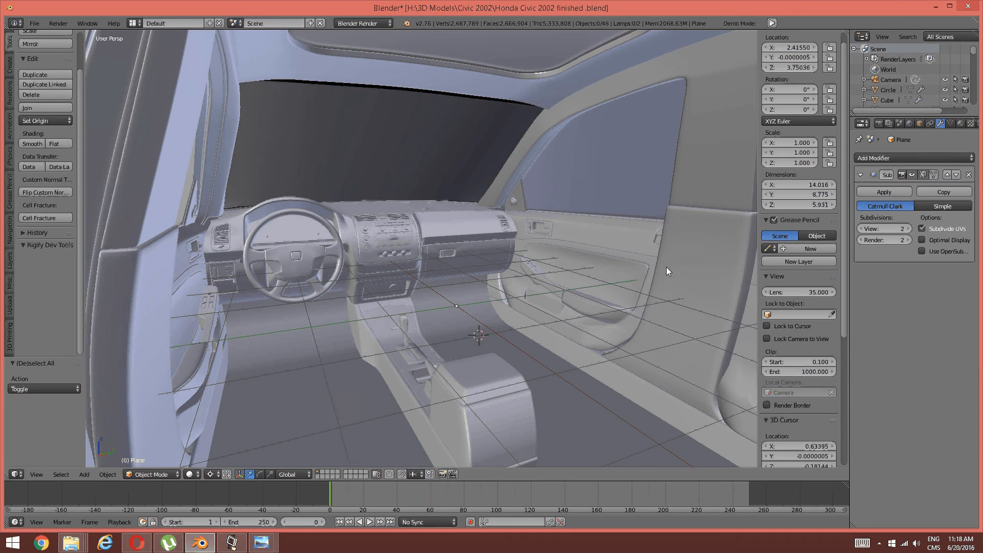
{"action": "left_click", "coordinate": [232, 543]}
{"action": "left_click", "coordinate": [370, 416]}
{"action": "middle_click_drag", "start_coordinate": [370, 416], "coordinate": [554, 263]}
{"action": "scroll", "coordinate": [554, 264], "scroll_direction": "up", "scroll_amount": 1}
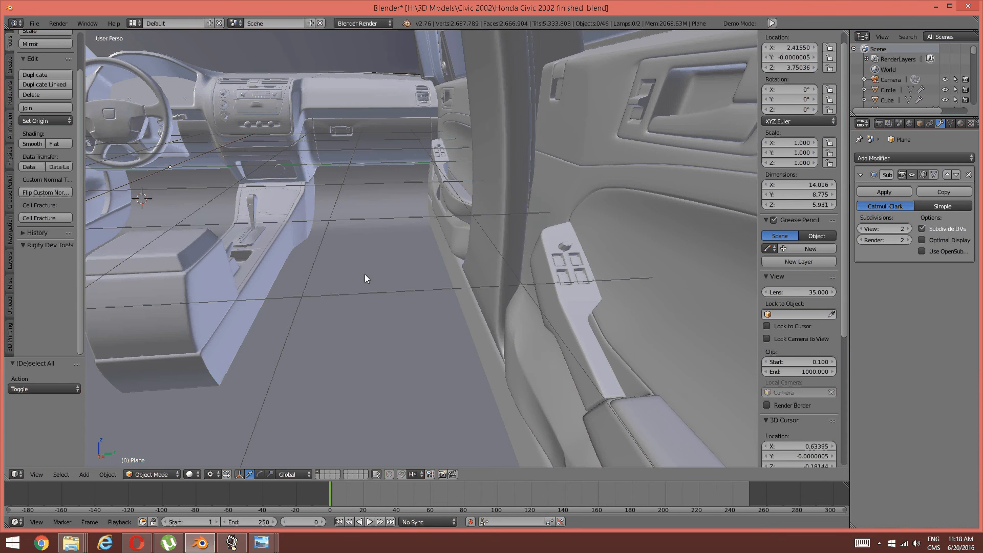
{"action": "middle_click_drag", "start_coordinate": [365, 278], "coordinate": [305, 332]}
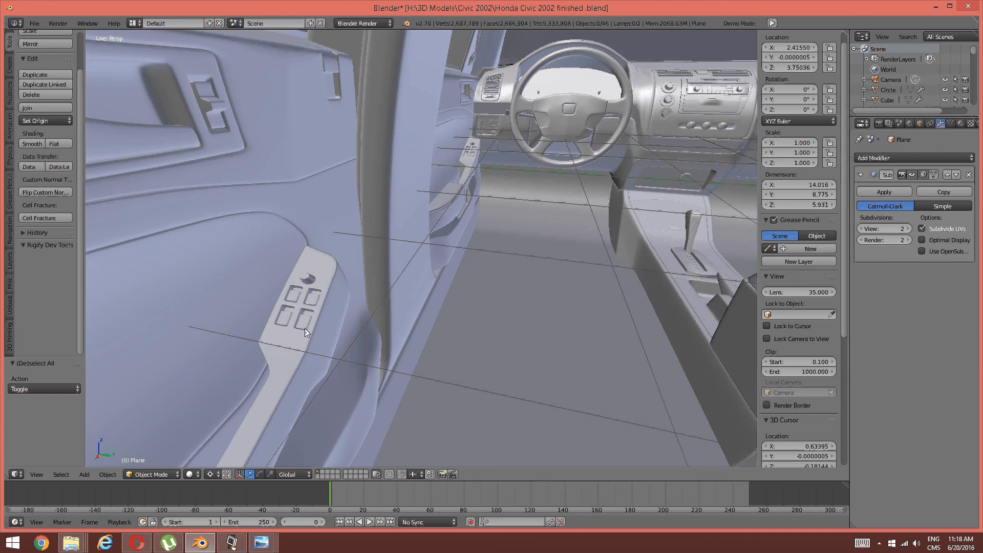
{"action": "scroll", "coordinate": [306, 329], "scroll_direction": "up", "scroll_amount": 1}
{"action": "scroll", "coordinate": [314, 318], "scroll_direction": "down", "scroll_amount": 1}
{"action": "scroll", "coordinate": [309, 222], "scroll_direction": "down", "scroll_amount": 1}
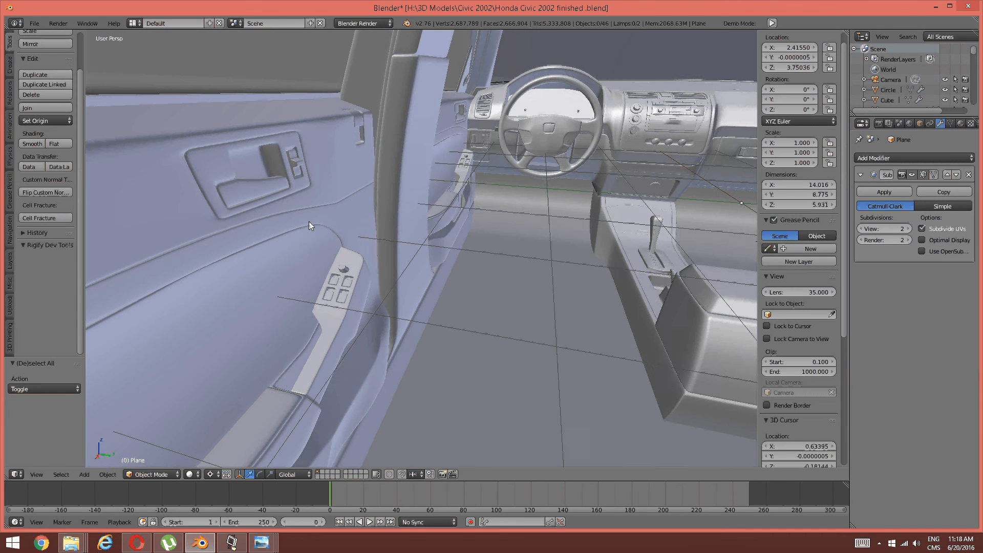
{"action": "middle_click_drag", "start_coordinate": [379, 220], "coordinate": [323, 269]}
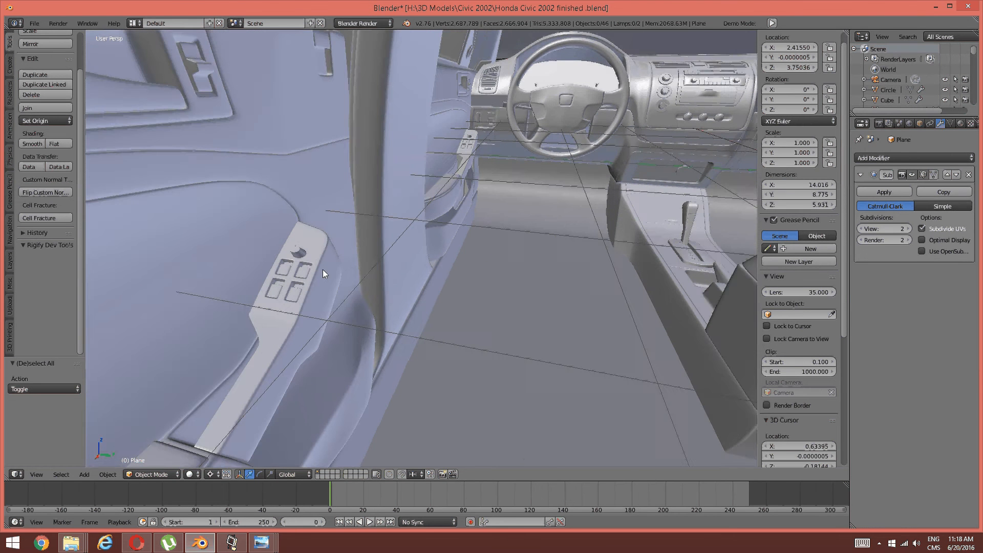
{"action": "scroll", "coordinate": [297, 270], "scroll_direction": "up", "scroll_amount": 1}
{"action": "scroll", "coordinate": [297, 269], "scroll_direction": "down", "scroll_amount": 1}
{"action": "scroll", "coordinate": [316, 254], "scroll_direction": "down", "scroll_amount": 1}
{"action": "scroll", "coordinate": [315, 256], "scroll_direction": "up", "scroll_amount": 1}
Step: Examine the dashboard, steering wheel and centre console between the two door frames
{"action": "middle_click_drag", "start_coordinate": [316, 269], "coordinate": [435, 287], "text": "shift"}
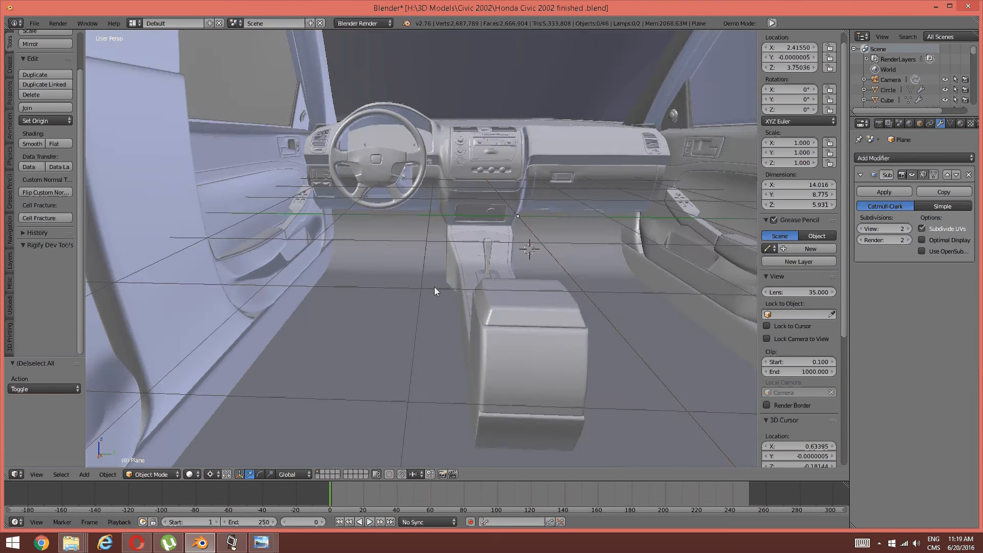
{"action": "scroll", "coordinate": [435, 287], "scroll_direction": "down", "scroll_amount": 2}
{"action": "scroll", "coordinate": [463, 228], "scroll_direction": "up", "scroll_amount": 4}
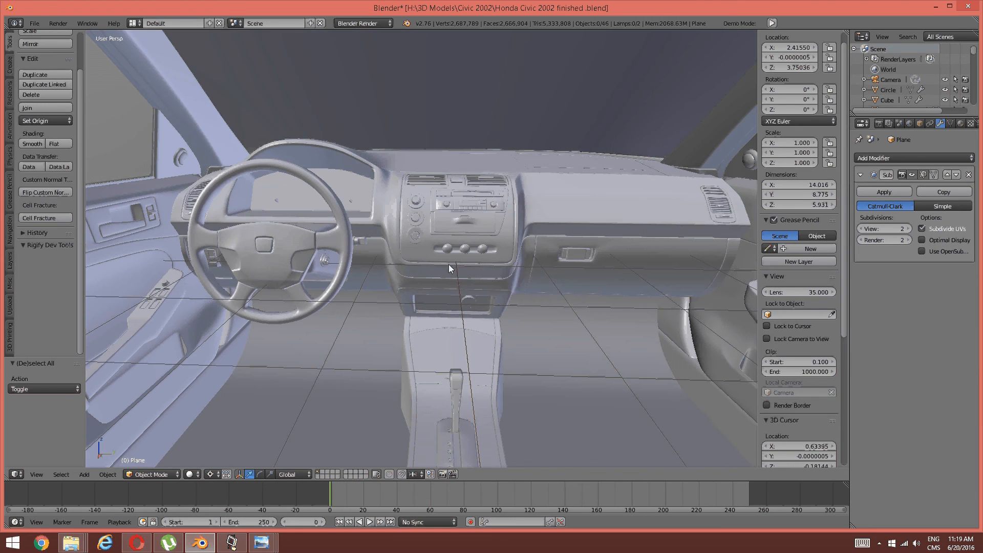
{"action": "middle_click_drag", "start_coordinate": [448, 265], "coordinate": [407, 279]}
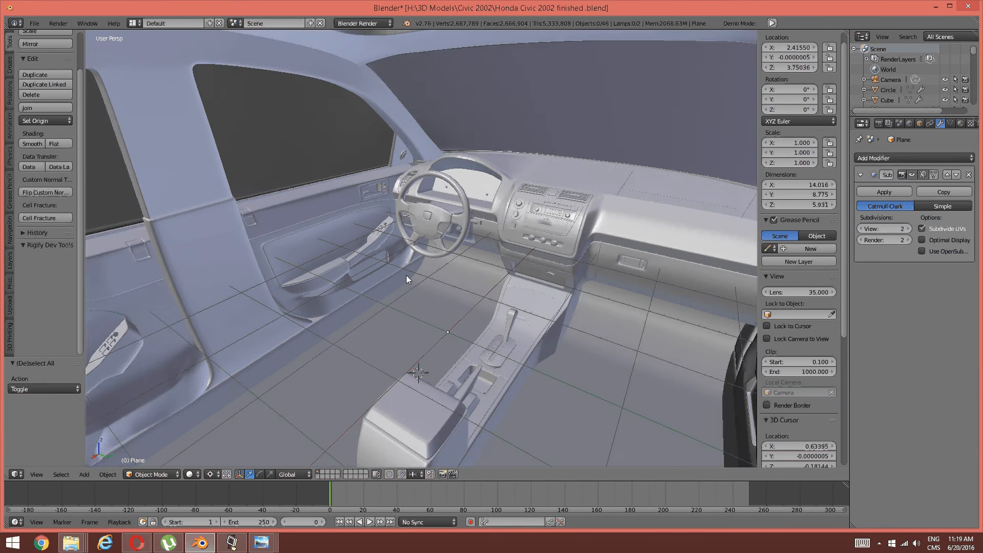
{"action": "scroll", "coordinate": [407, 275], "scroll_direction": "up", "scroll_amount": 2}
{"action": "scroll", "coordinate": [407, 275], "scroll_direction": "down", "scroll_amount": 9}
{"action": "mouse_move", "coordinate": [406, 276]}
{"action": "middle_mouse_down"}
{"action": "mouse_move", "coordinate": [365, 319]}
{"action": "mouse_move", "coordinate": [391, 331]}
{"action": "mouse_move", "coordinate": [400, 318]}
{"action": "mouse_move", "coordinate": [281, 312]}
{"action": "mouse_move", "coordinate": [291, 309]}
{"action": "mouse_move", "coordinate": [308, 322]}
{"action": "mouse_move", "coordinate": [288, 325]}
{"action": "mouse_move", "coordinate": [268, 302]}
{"action": "mouse_move", "coordinate": [515, 287]}
{"action": "mouse_move", "coordinate": [346, 281]}
{"action": "mouse_move", "coordinate": [341, 298]}
{"action": "mouse_move", "coordinate": [315, 301]}
{"action": "mouse_move", "coordinate": [409, 266]}
{"action": "middle_mouse_up"}
{"action": "scroll", "coordinate": [365, 318], "scroll_direction": "up", "scroll_amount": 8}
{"action": "scroll", "coordinate": [401, 319], "scroll_direction": "up", "scroll_amount": 2}
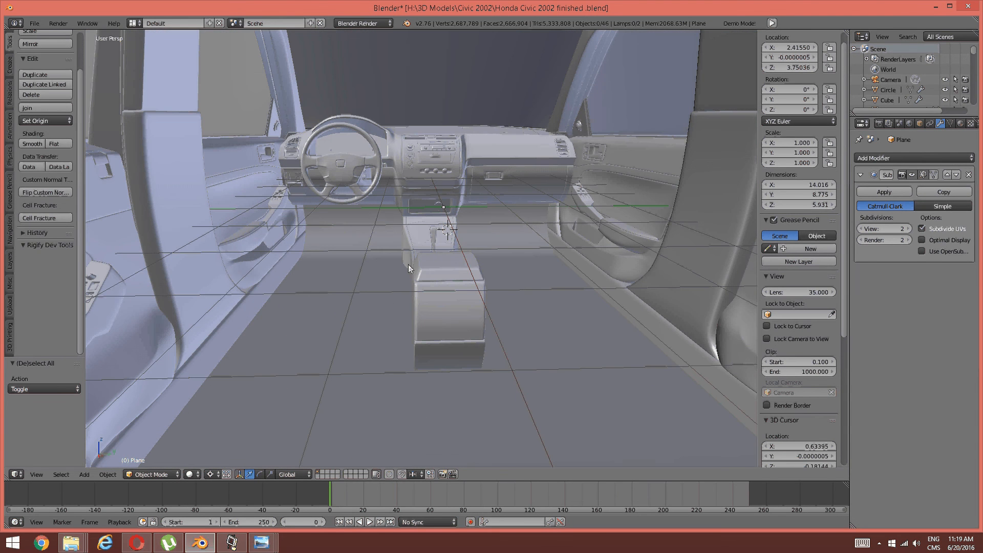
{"action": "scroll", "coordinate": [408, 265], "scroll_direction": "down", "scroll_amount": 1}
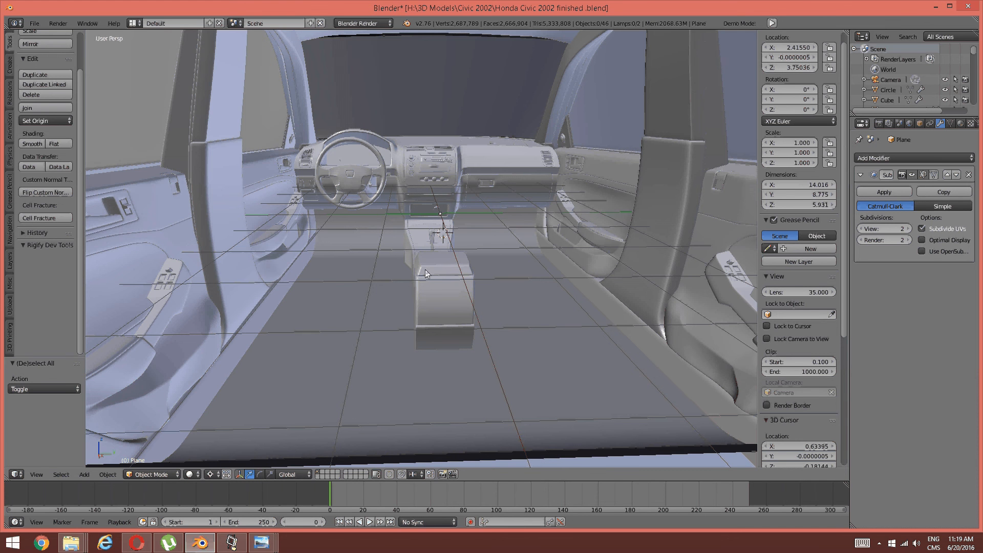
Step: Examine the windshield surround, roof opening and pillars from several angles across the whole interior
{"action": "middle_click_drag", "start_coordinate": [450, 262], "coordinate": [426, 293]}
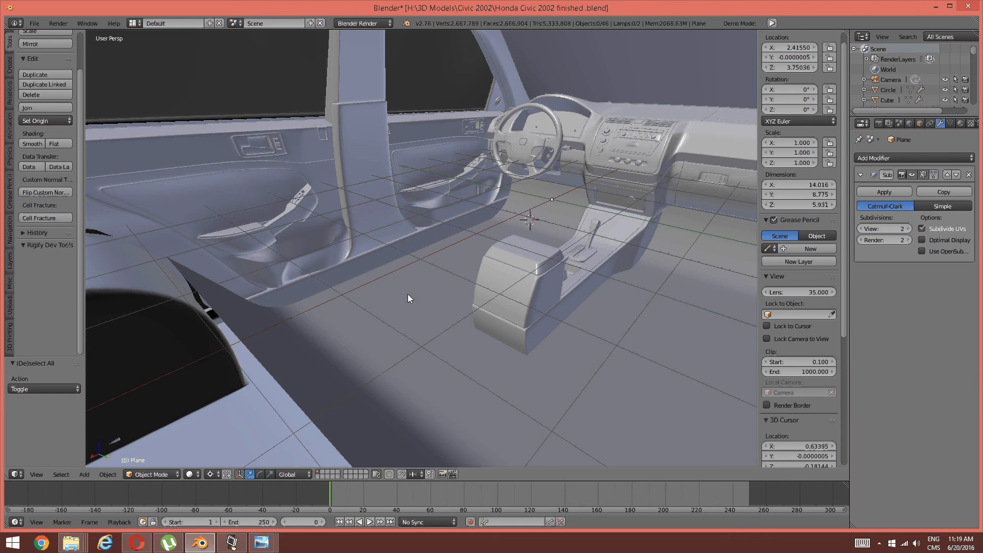
{"action": "middle_click_drag", "start_coordinate": [408, 294], "coordinate": [337, 283]}
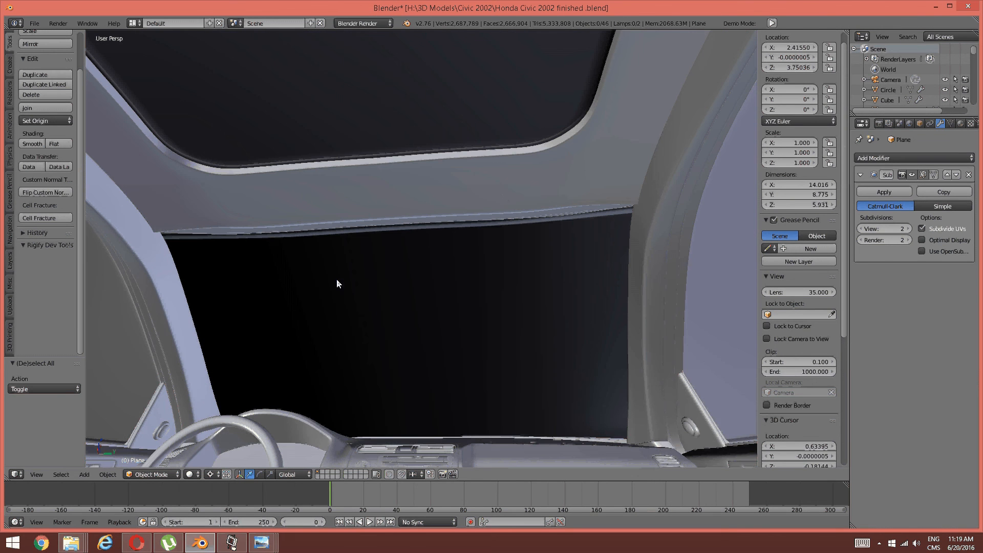
{"action": "middle_click_drag", "start_coordinate": [203, 211], "coordinate": [236, 228]}
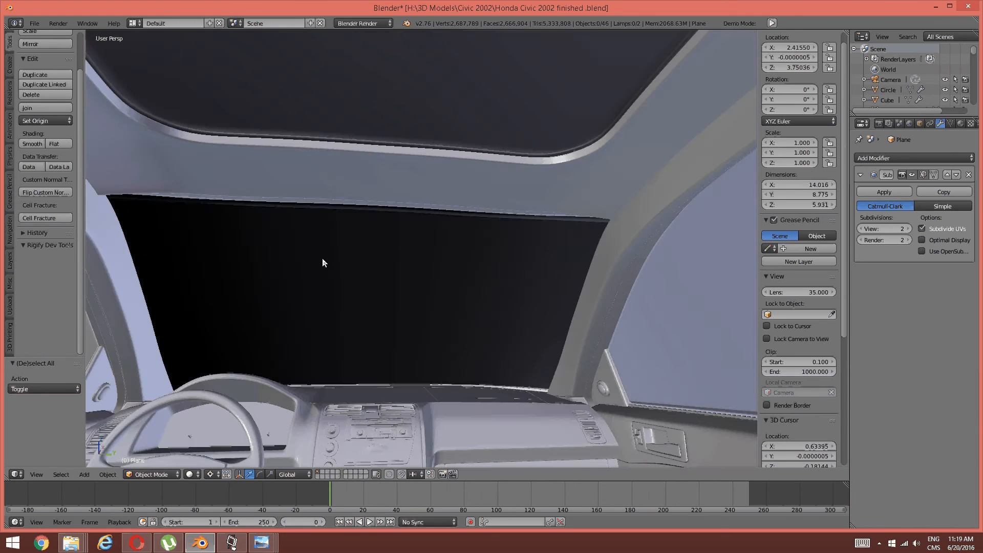
{"action": "scroll", "coordinate": [428, 293], "scroll_direction": "down", "scroll_amount": 1}
{"action": "scroll", "coordinate": [429, 297], "scroll_direction": "down", "scroll_amount": 3}
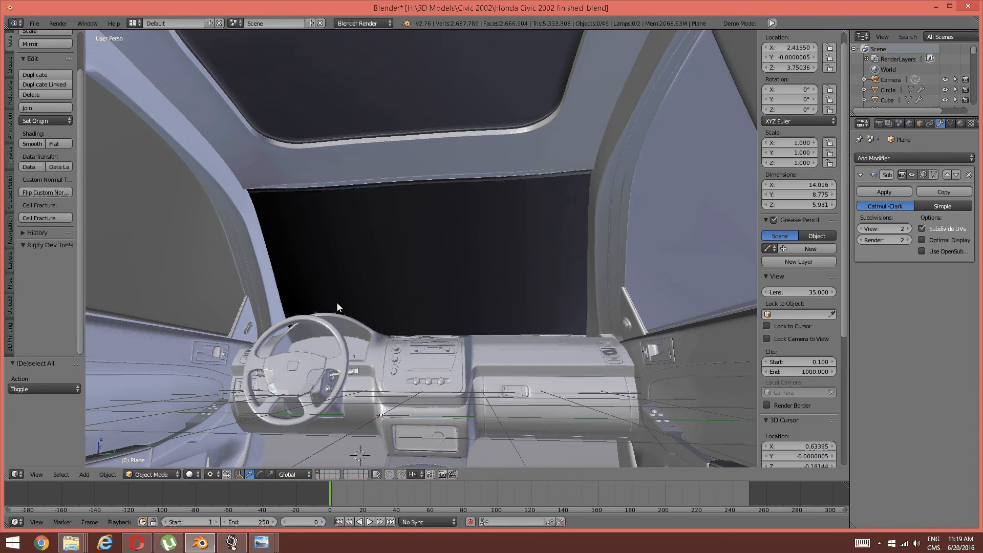
{"action": "middle_click_drag", "start_coordinate": [383, 303], "coordinate": [498, 336]}
{"action": "middle_click_drag", "start_coordinate": [576, 305], "coordinate": [533, 265]}
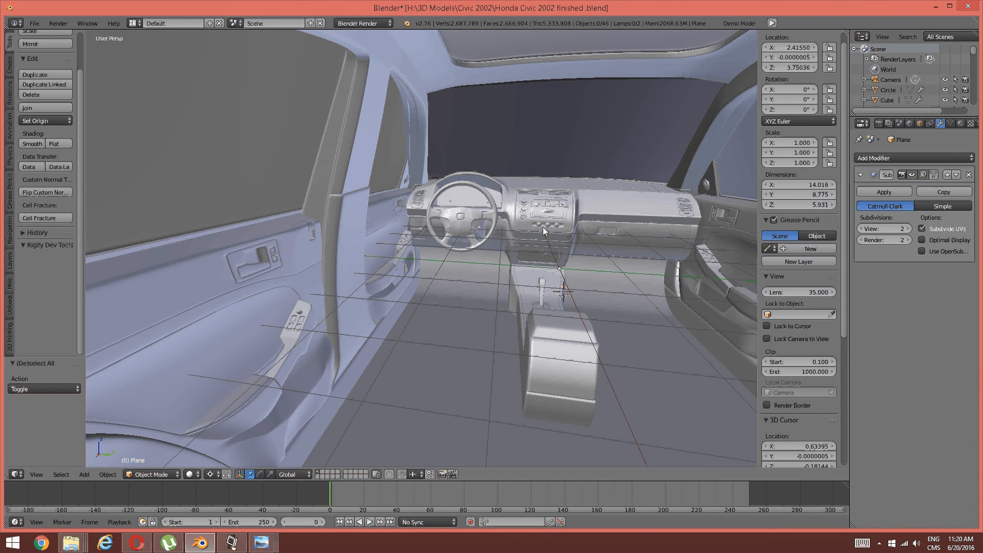
{"action": "middle_click_drag", "start_coordinate": [451, 236], "coordinate": [468, 213]}
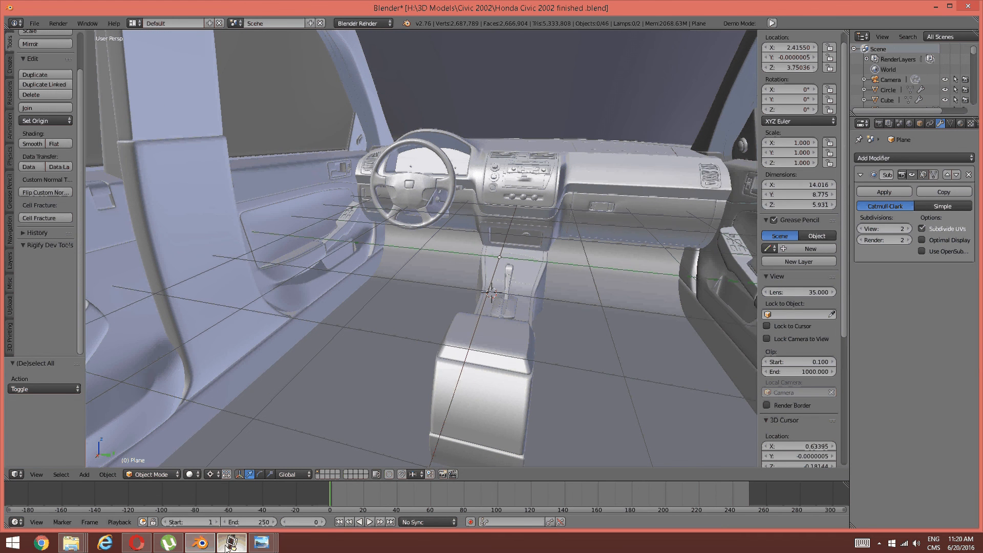
{"action": "left_click", "coordinate": [231, 543]}
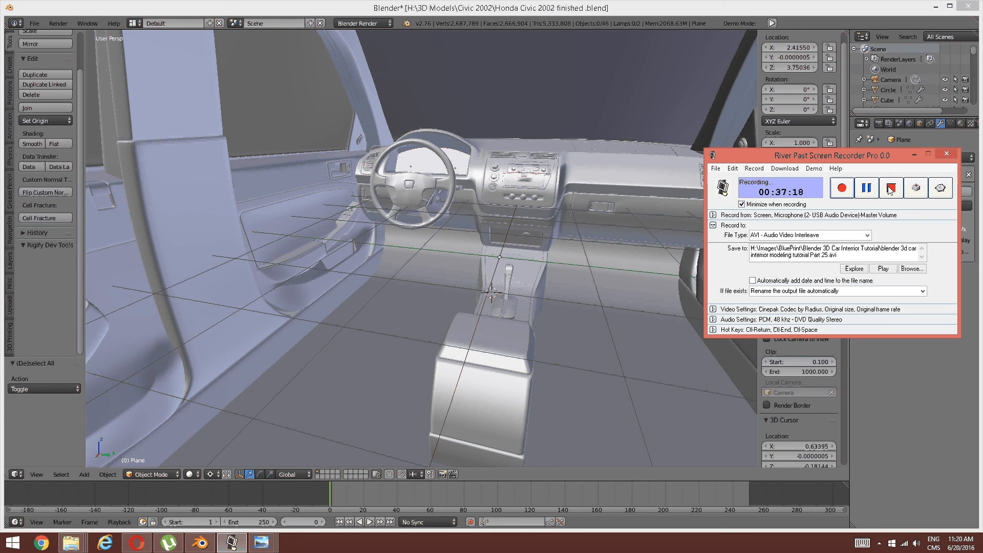